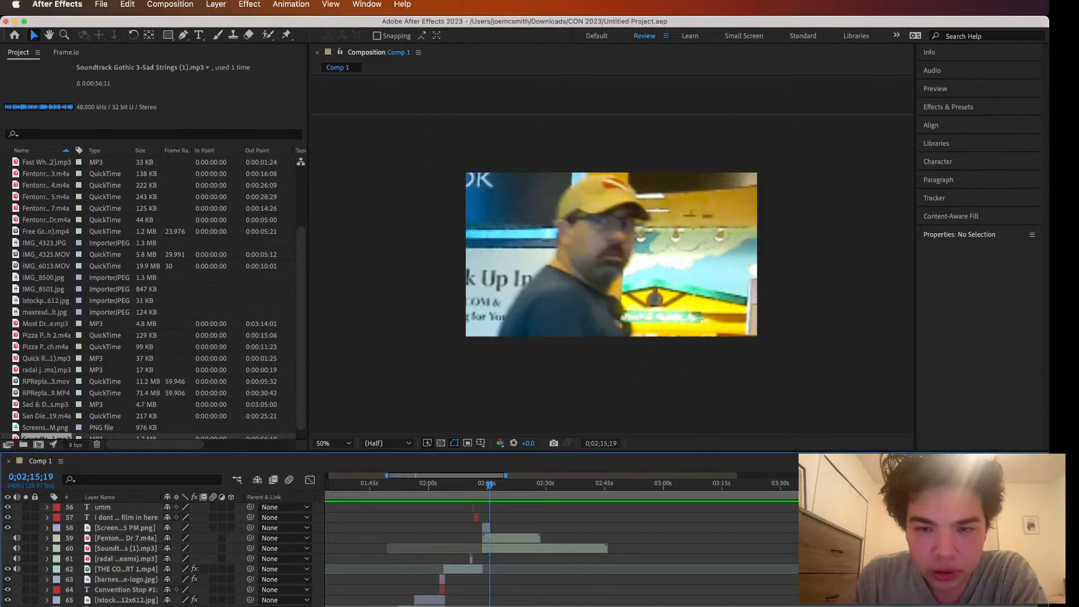
Play back the zoom on the man in the yellow cap between about 0;02;13 and 0;02;15
click(479, 485)
drag(481, 484, 480, 485)
key(space)
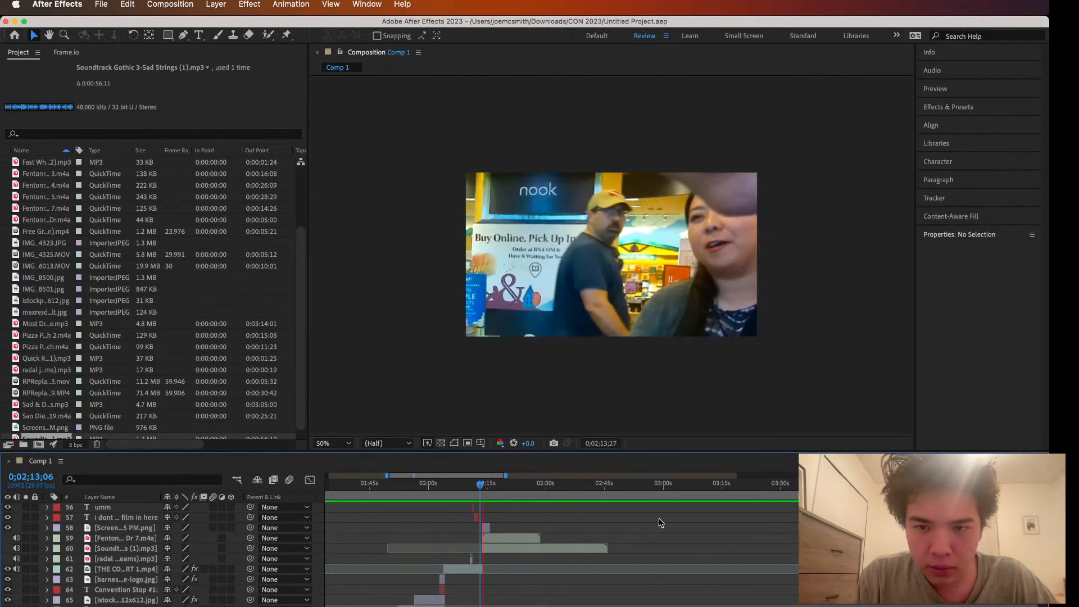
key(space)
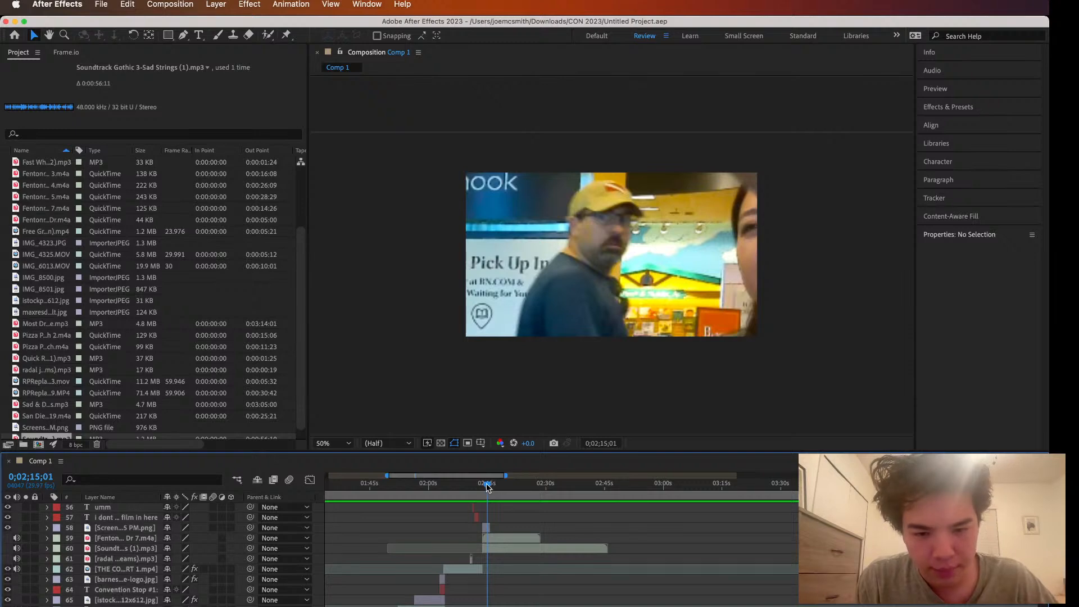
drag(487, 487, 482, 487)
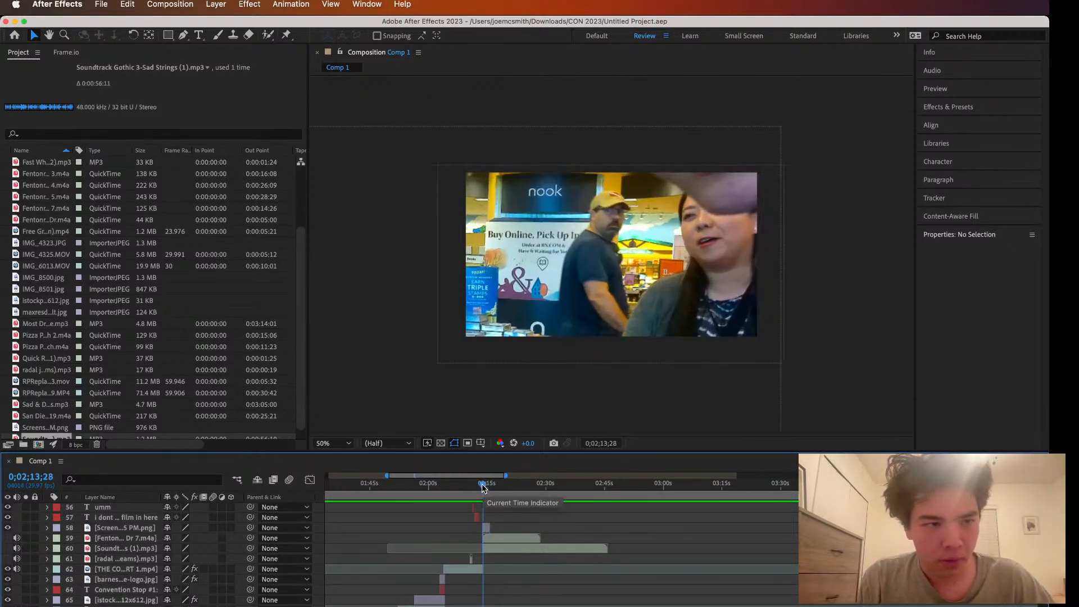
key(space)
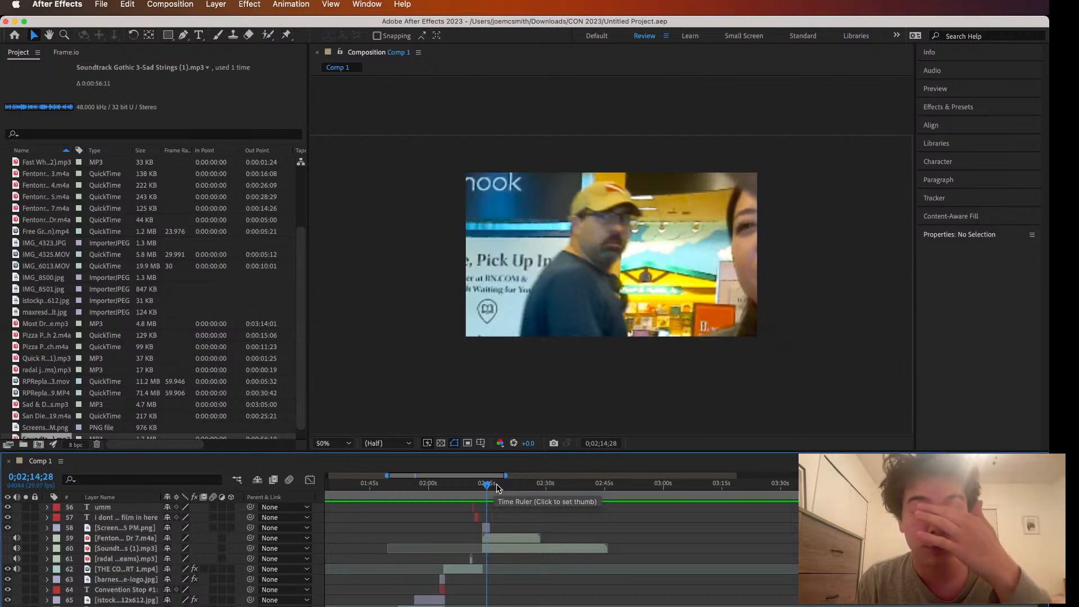
Play back the bookstore scene with its captions from about 0;02;09 to 0;02;17, replaying the cut near 0;02;13
drag(497, 487, 471, 489)
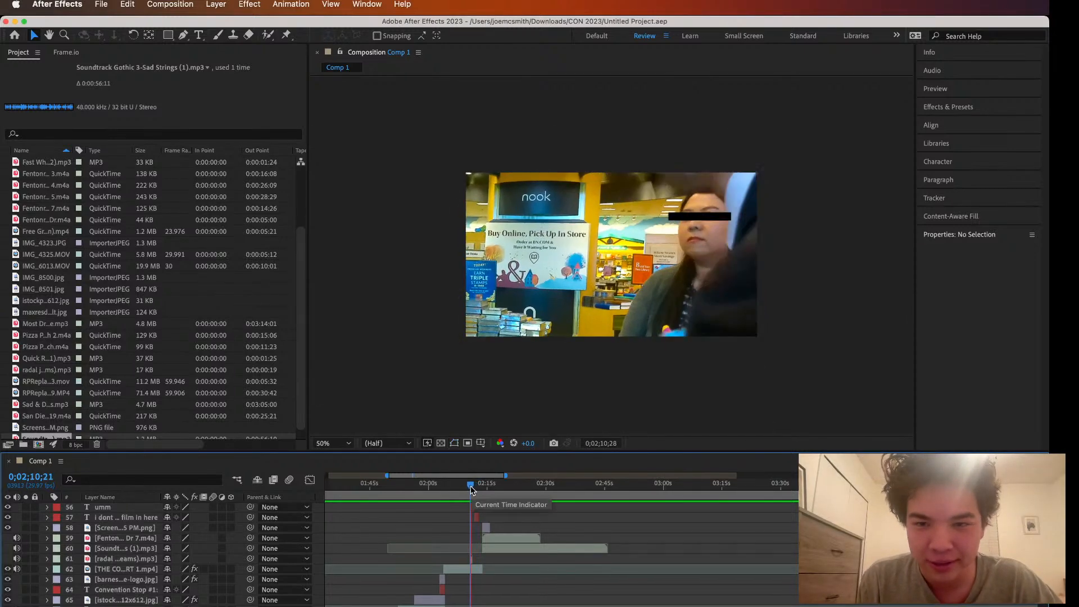
key(space)
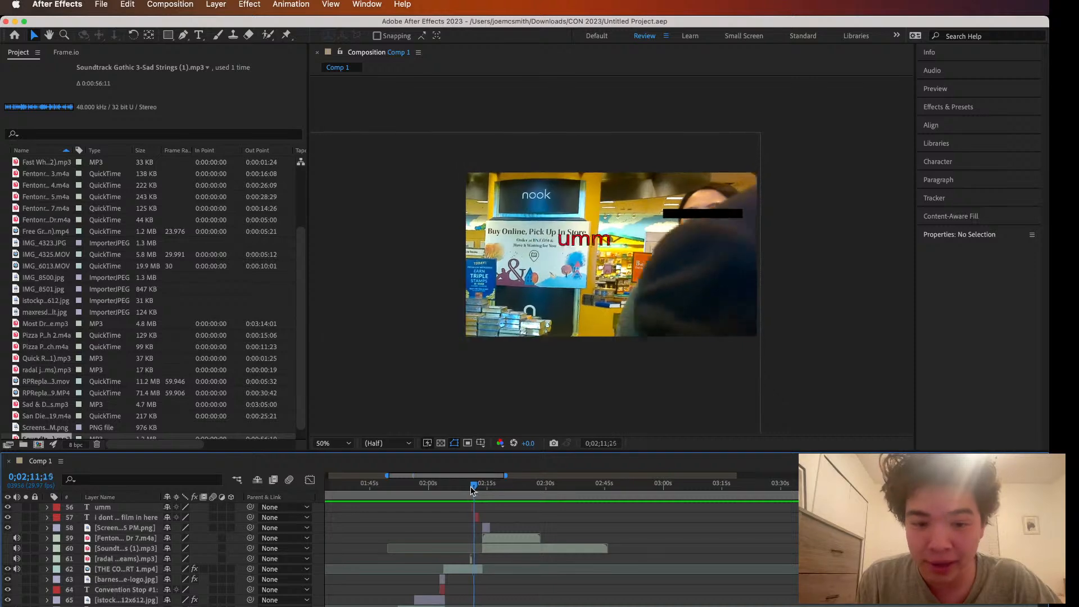
drag(471, 487, 465, 487)
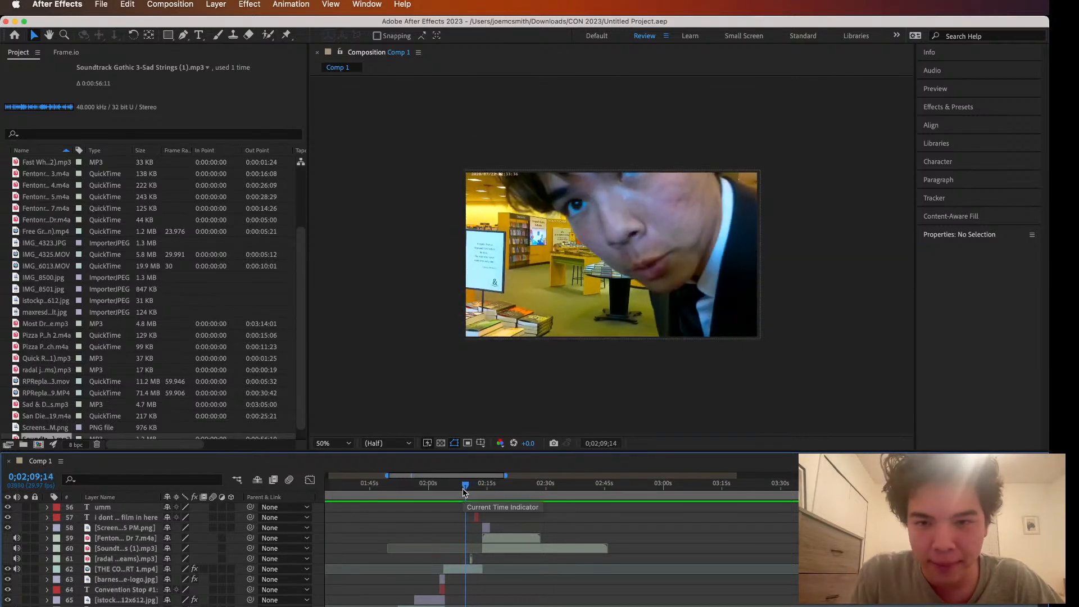
key(space)
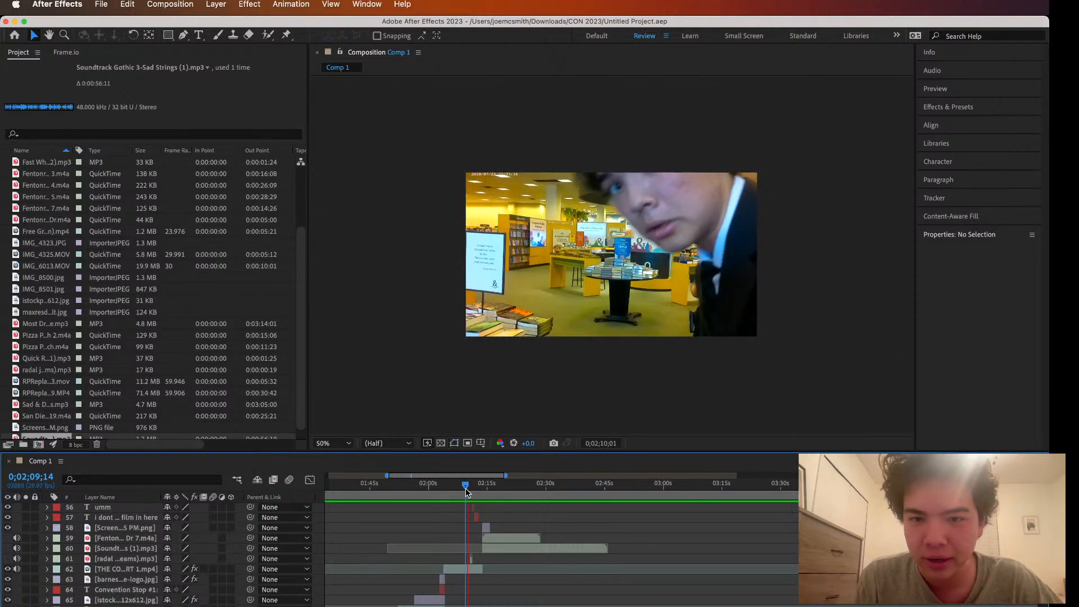
key(space)
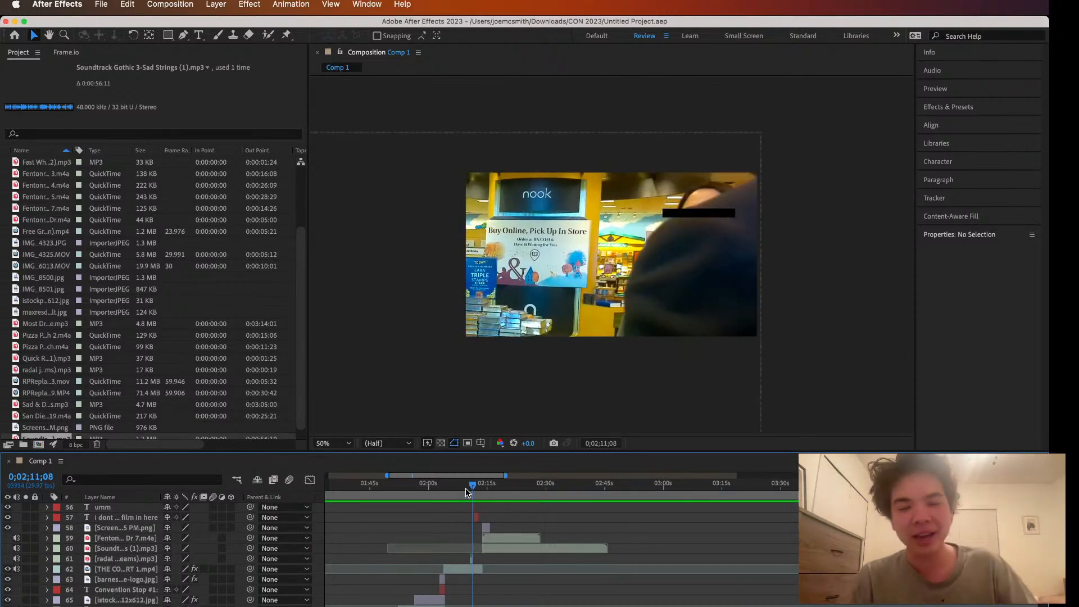
click(466, 482)
key(space)
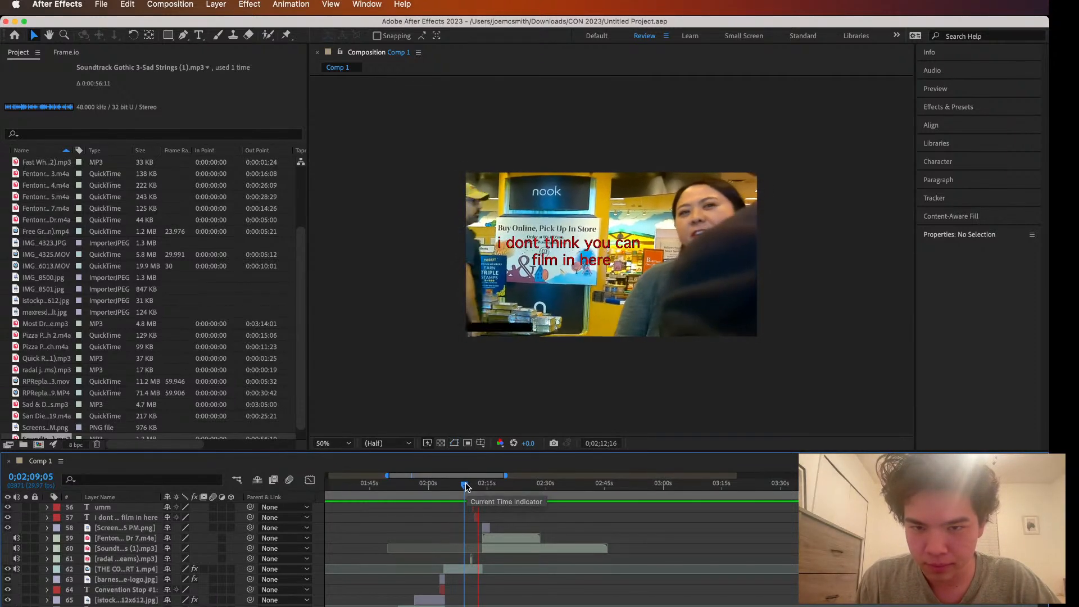
key(space)
key(space)
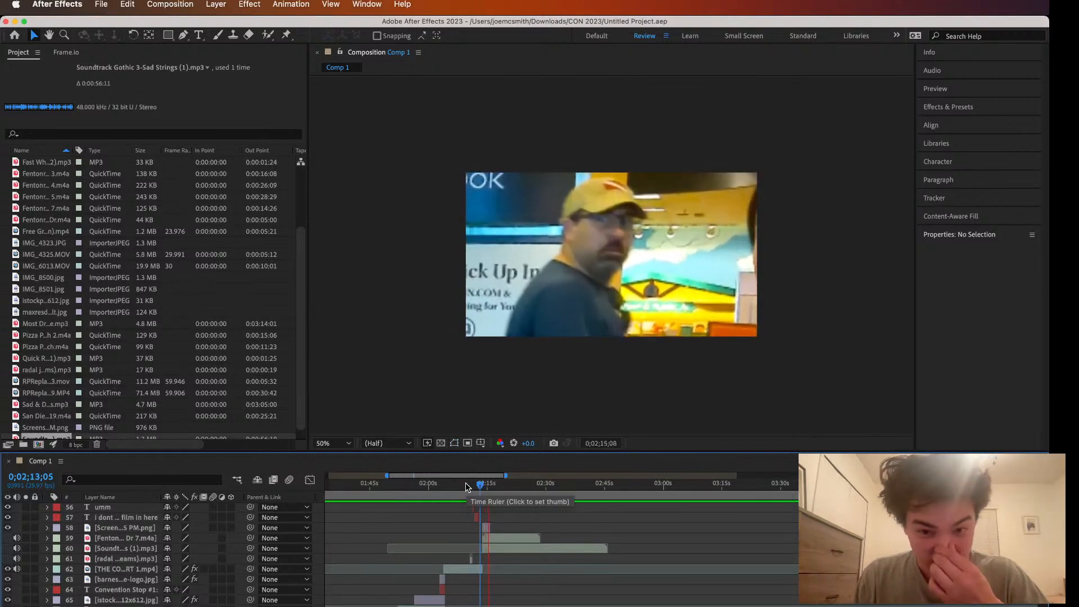
key(space)
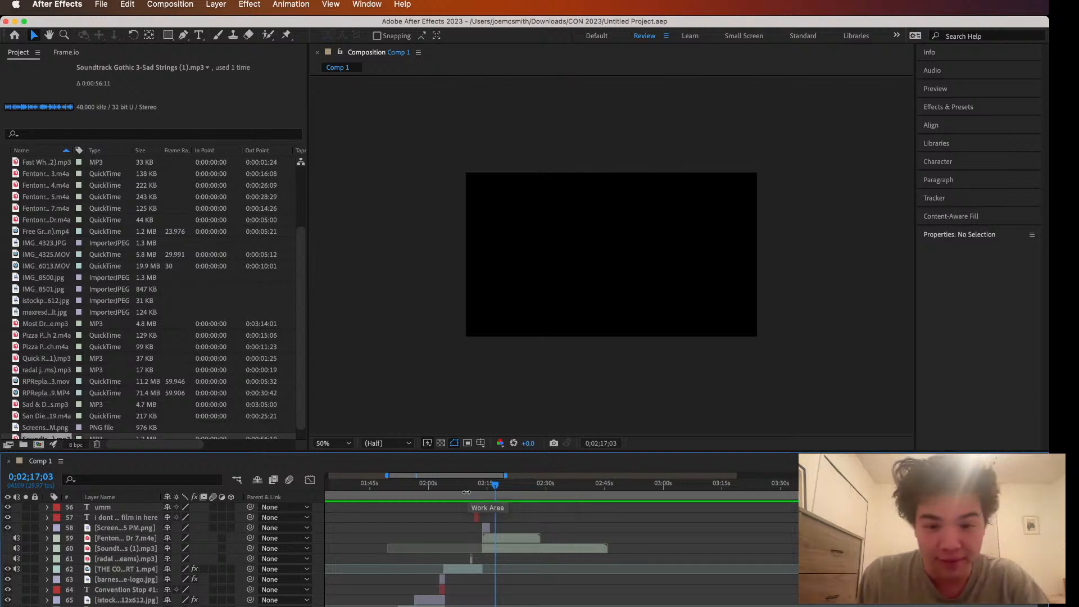
drag(495, 484, 482, 487)
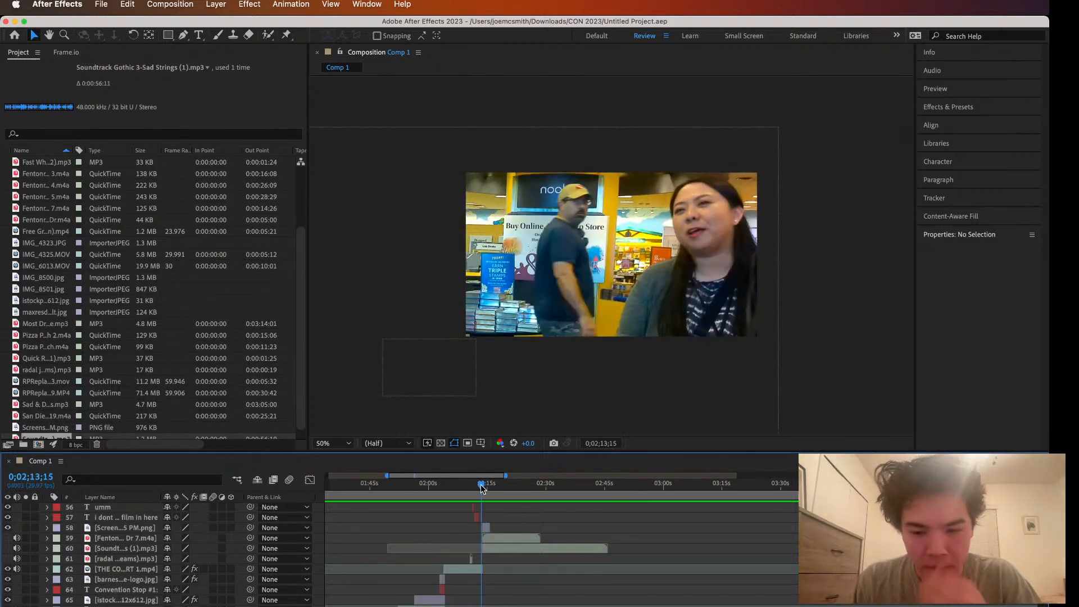
key(space)
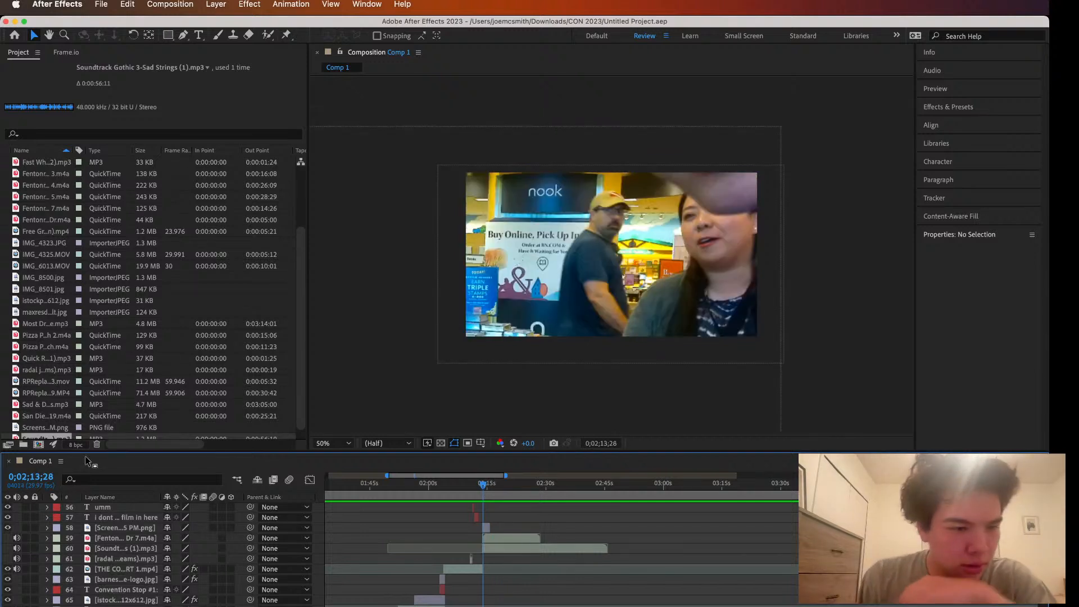
Duplicate the THE CON PART 1.mp4 clip that ends near 0;02;13;28 and move the copy to start at about 0;02;43
click(507, 549)
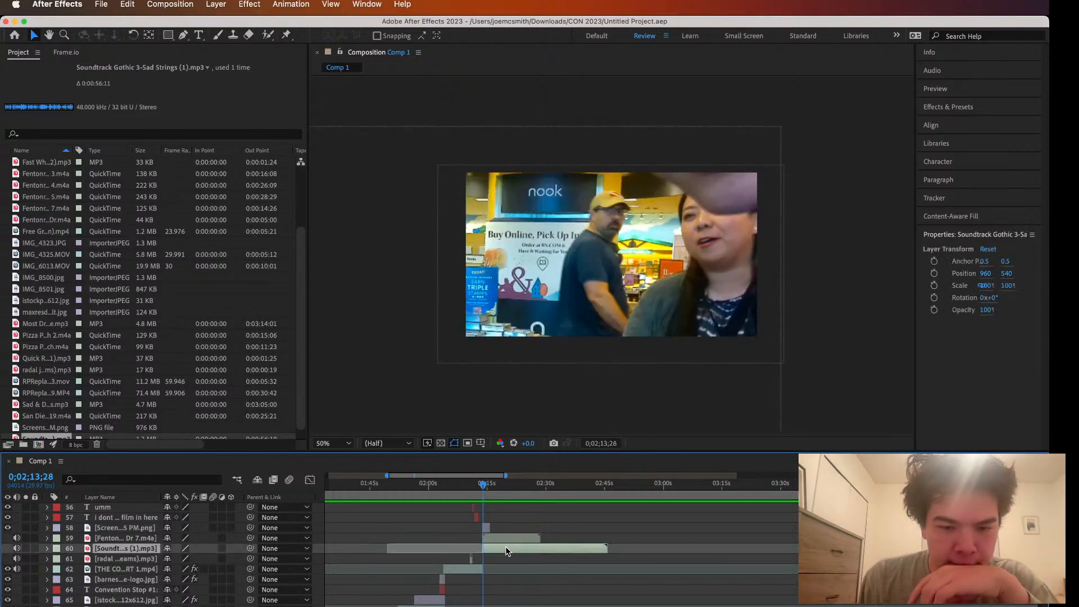
click(455, 570)
click(128, 4)
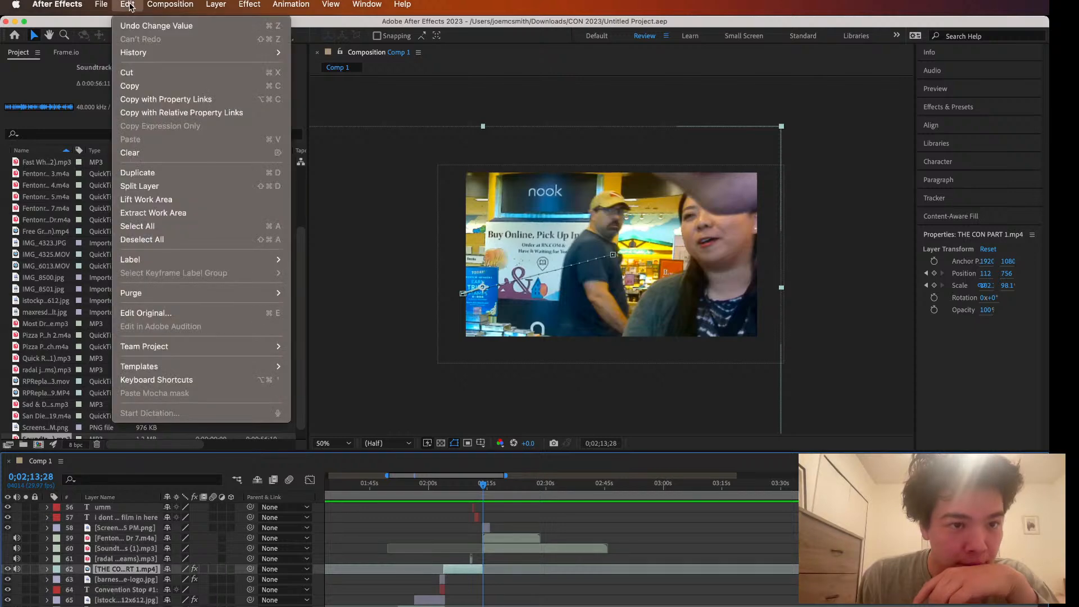
click(180, 172)
drag(459, 573, 625, 572)
click(575, 485)
click(610, 485)
drag(633, 487, 631, 488)
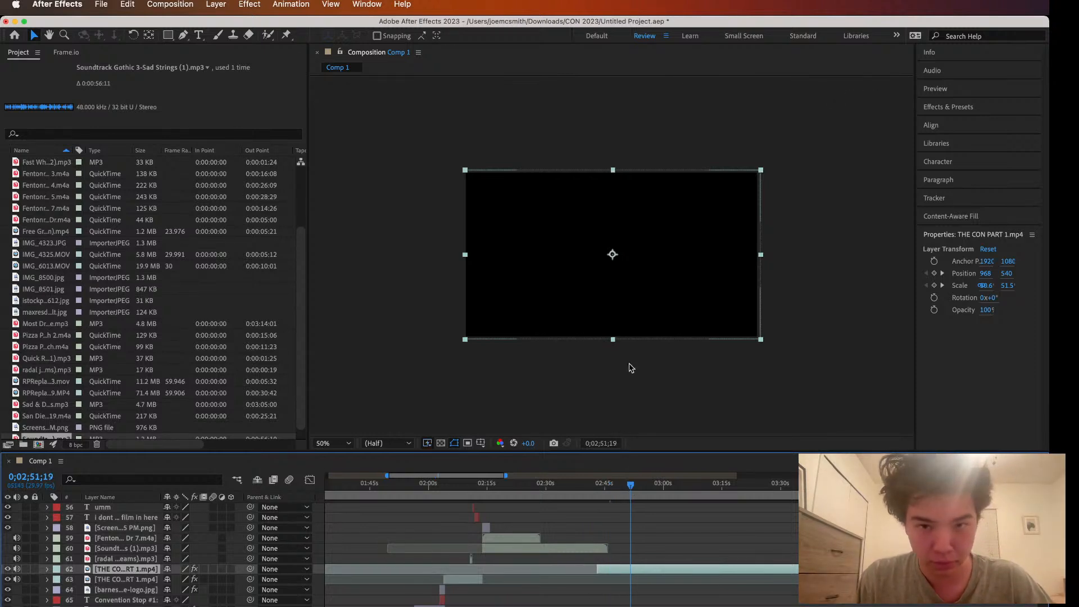
Nudge the copied clip to position 988, 544 at 0;02;51;19 and expand its transform properties
drag(643, 332, 646, 333)
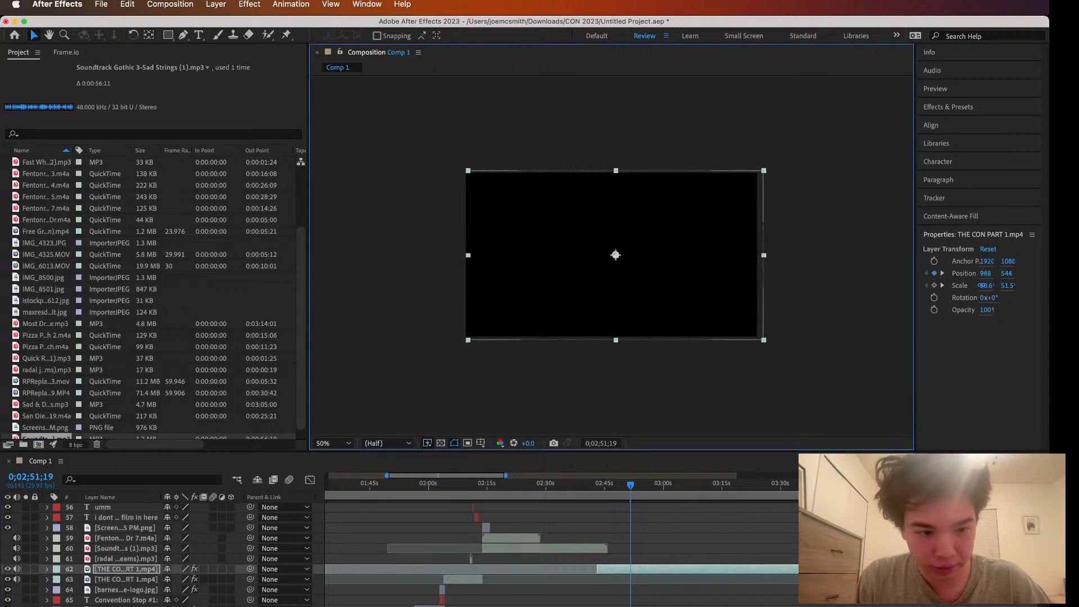
click(47, 569)
scroll(56, 579, down, 1)
click(58, 579)
scroll(185, 594, down, 4)
click(169, 585)
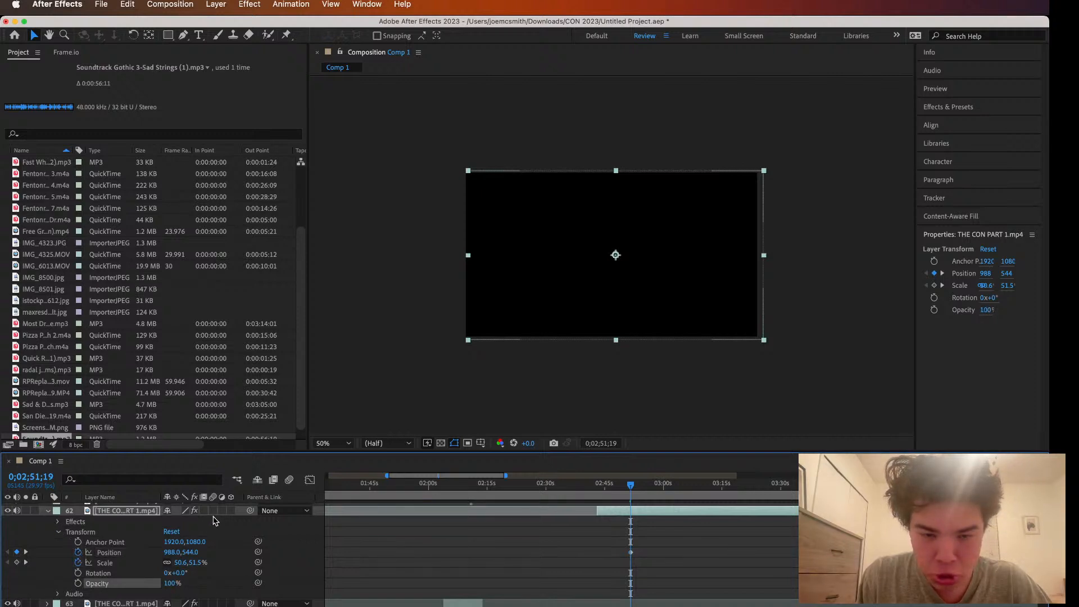
Move the copied clip up the layer stack to layer 54, below the other THE CON PART 1.mp4 layer at 53, and collapse its properties
scroll(641, 525, up, 1)
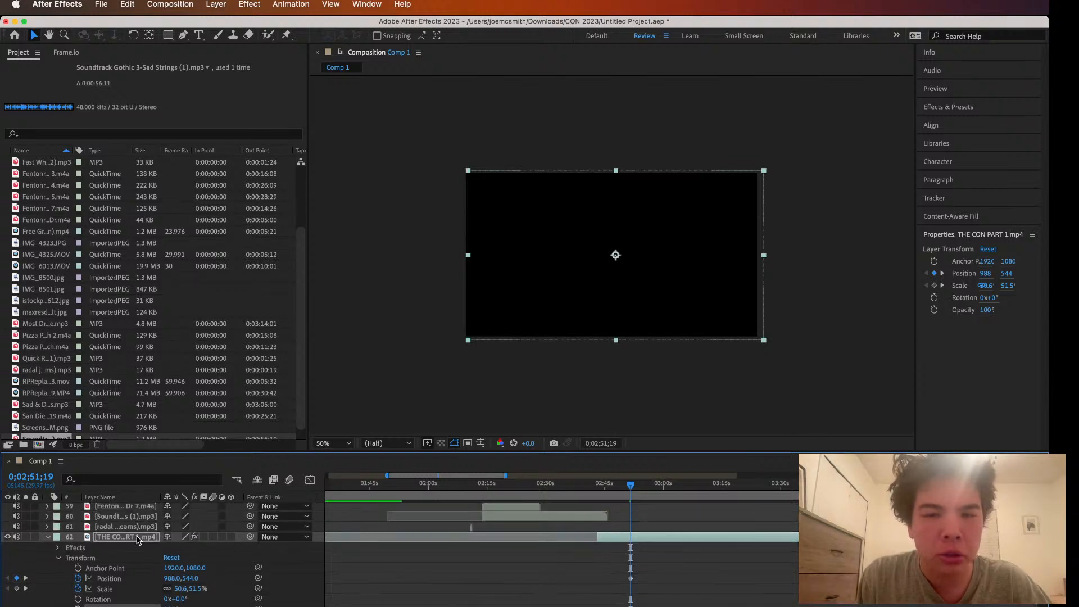
scroll(137, 540, up, 2)
drag(126, 594, 126, 509)
scroll(366, 564, up, 1)
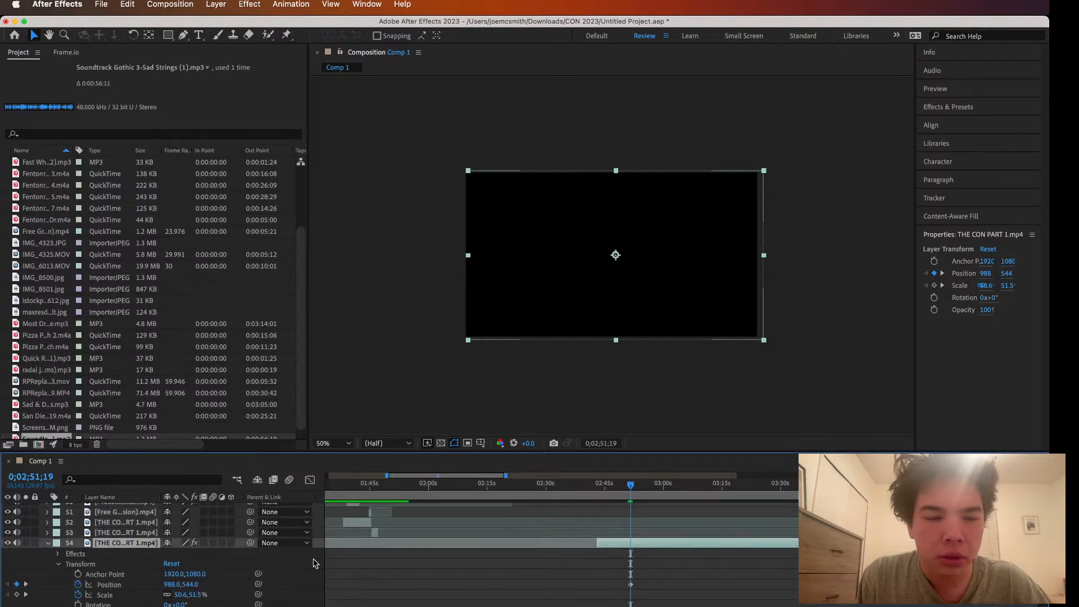
click(47, 543)
Preview the copied clip, then shift it to start at 0;02;41;02
key(space)
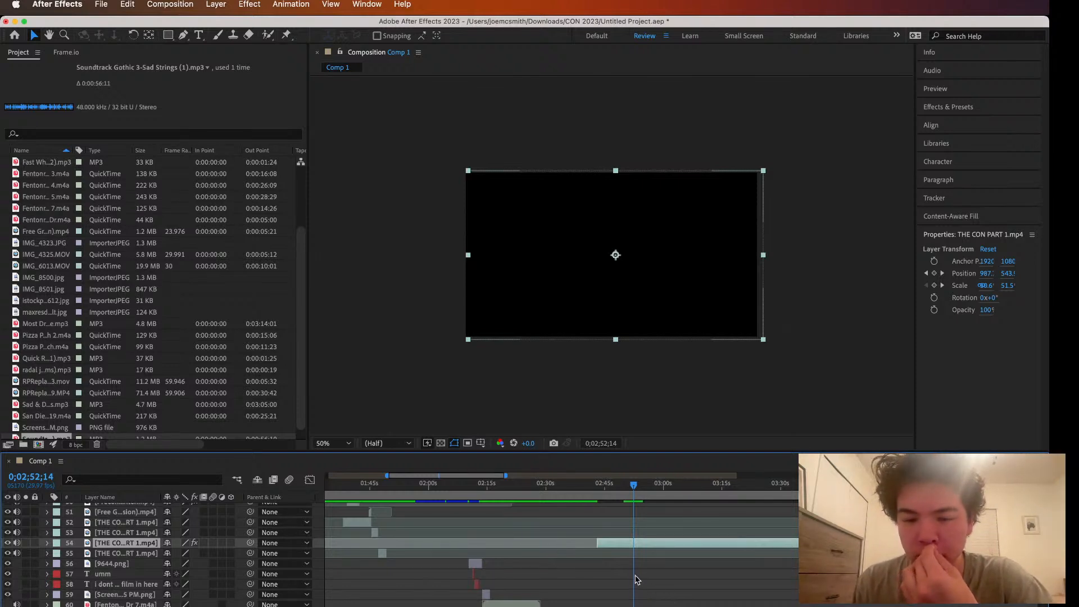
drag(634, 486, 589, 549)
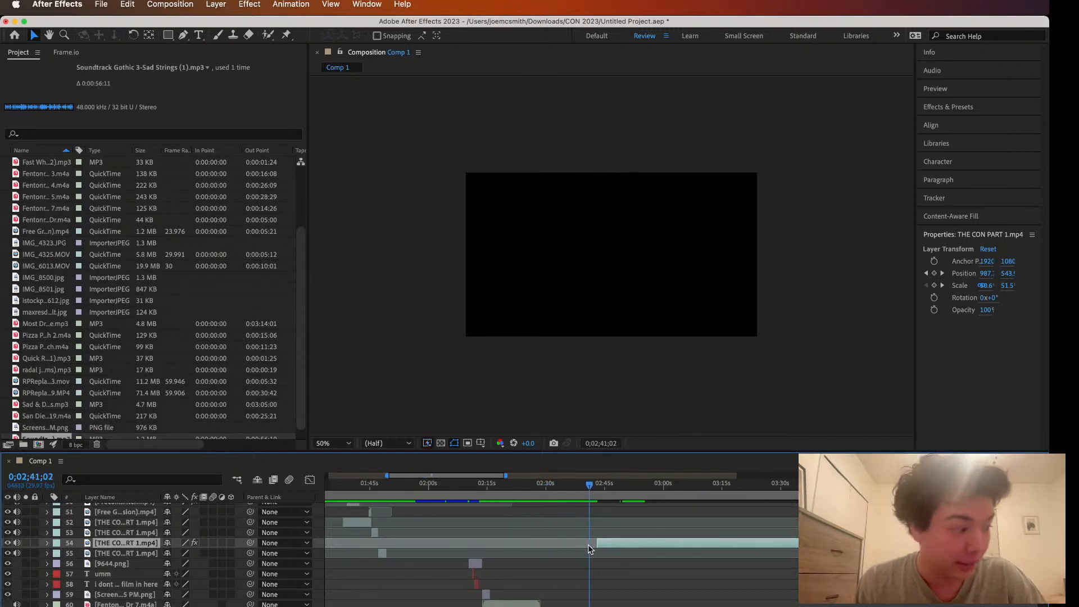
drag(667, 545, 664, 544)
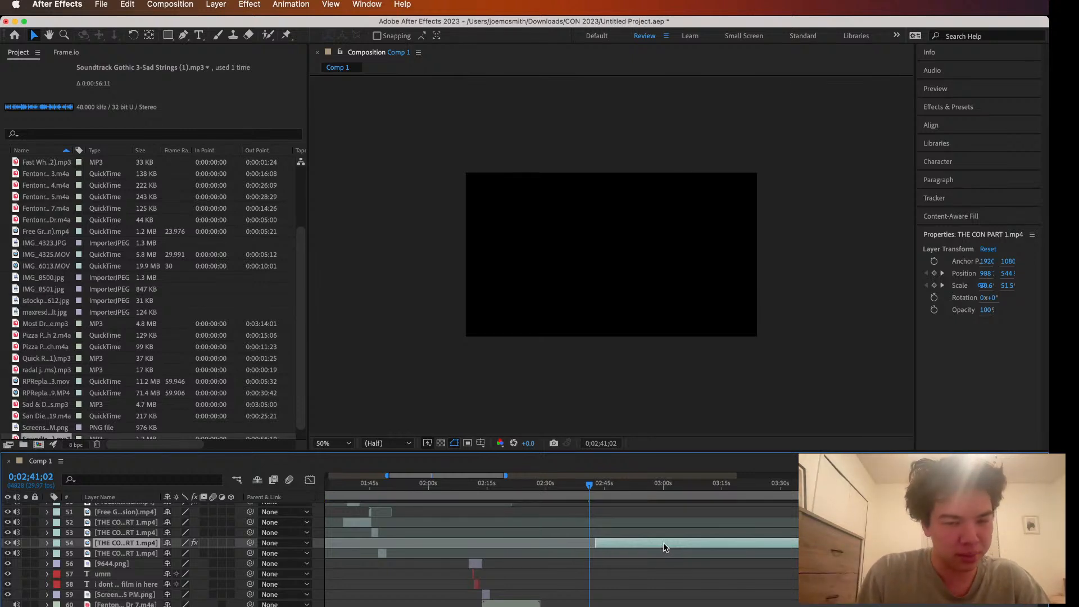
key(bracketleft)
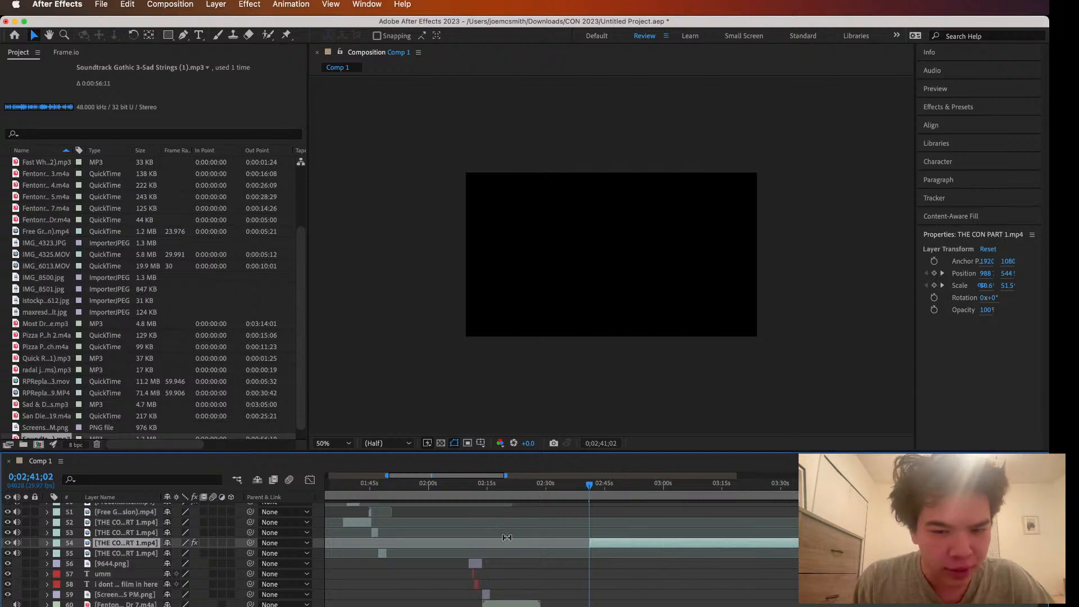
Set the copied clip's CC Line Sweep Completion to 2.0 and remove its keyframe animation
scroll(538, 515, up, 10)
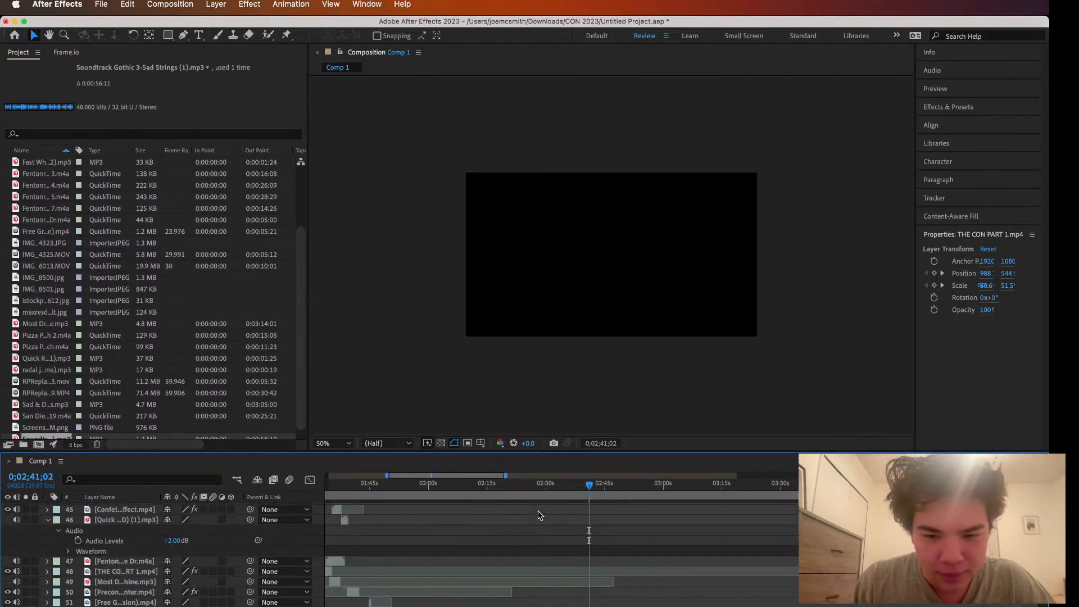
scroll(539, 516, down, 10)
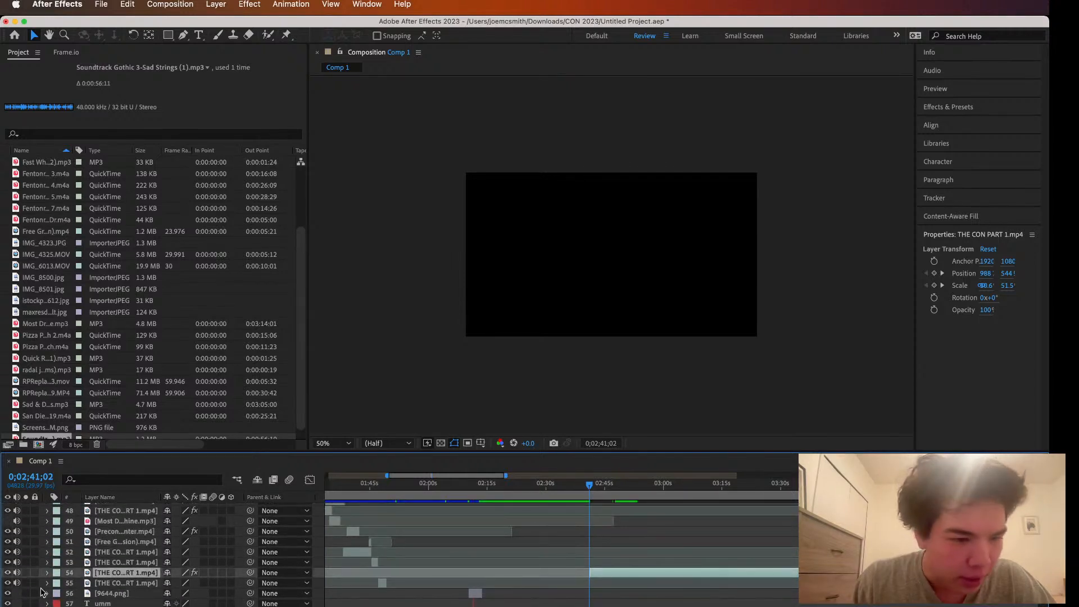
click(47, 572)
click(57, 548)
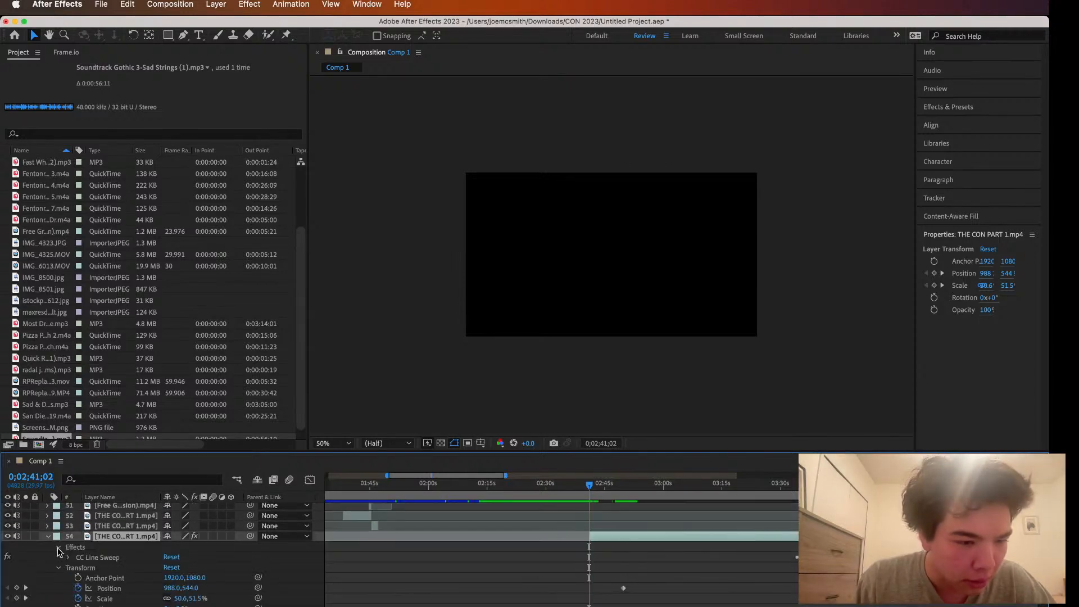
click(69, 558)
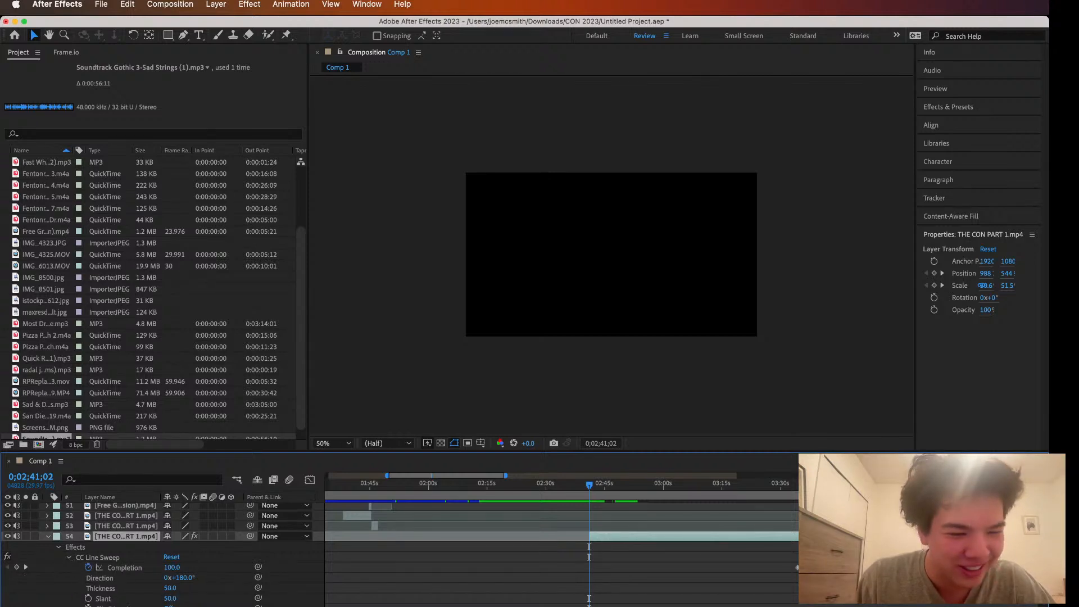
drag(171, 567, 135, 567)
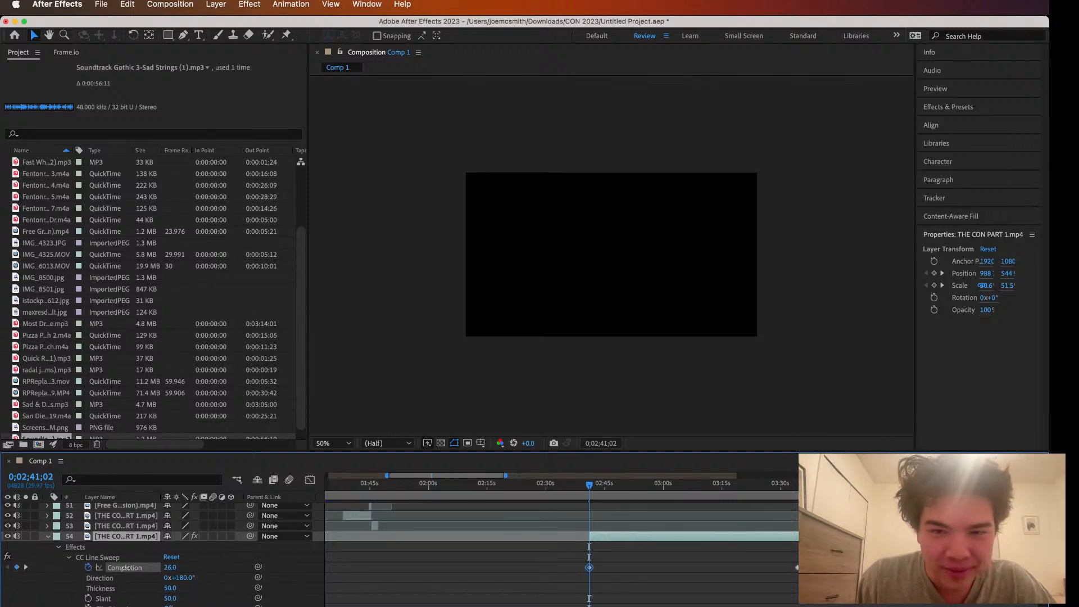
drag(267, 564, 193, 561)
click(89, 568)
Extend the copied clip's start back to about 0;02;02 and shift its footage so a different part shows at 0;02;50;16
drag(603, 540, 560, 542)
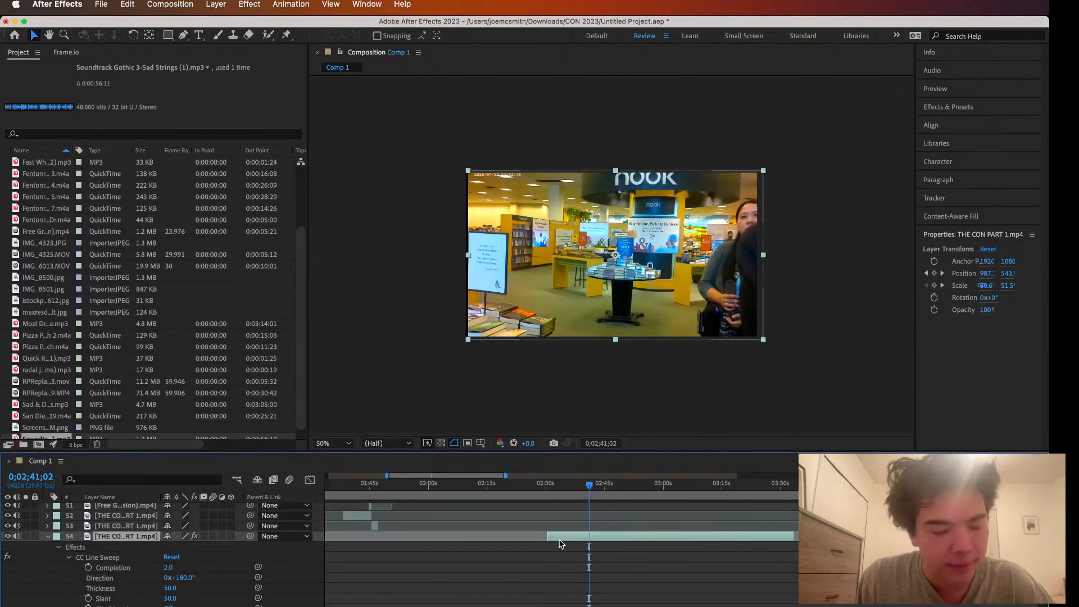
click(48, 537)
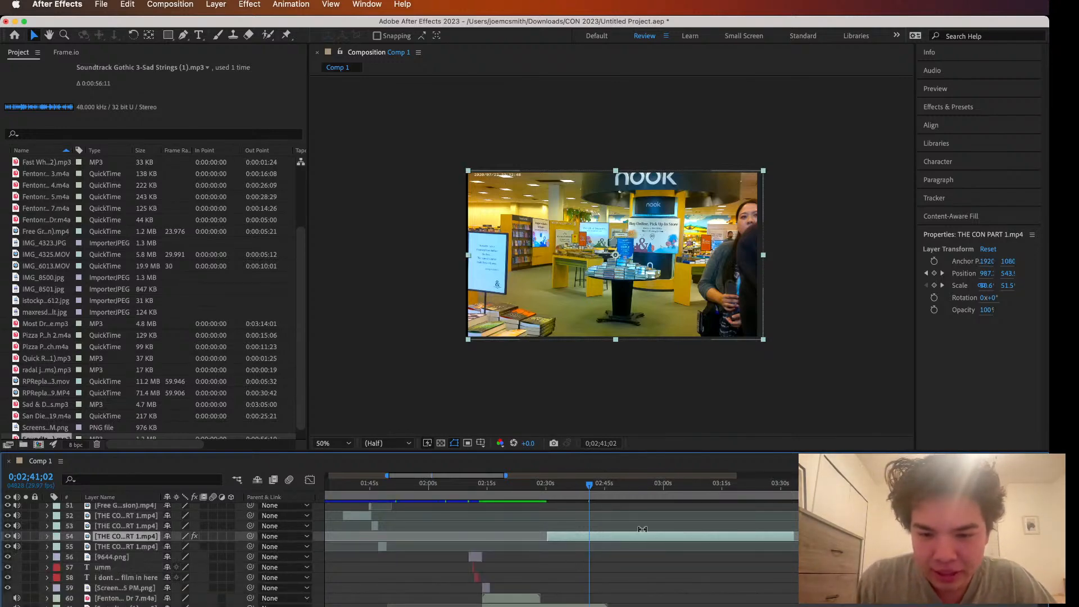
drag(600, 485, 626, 485)
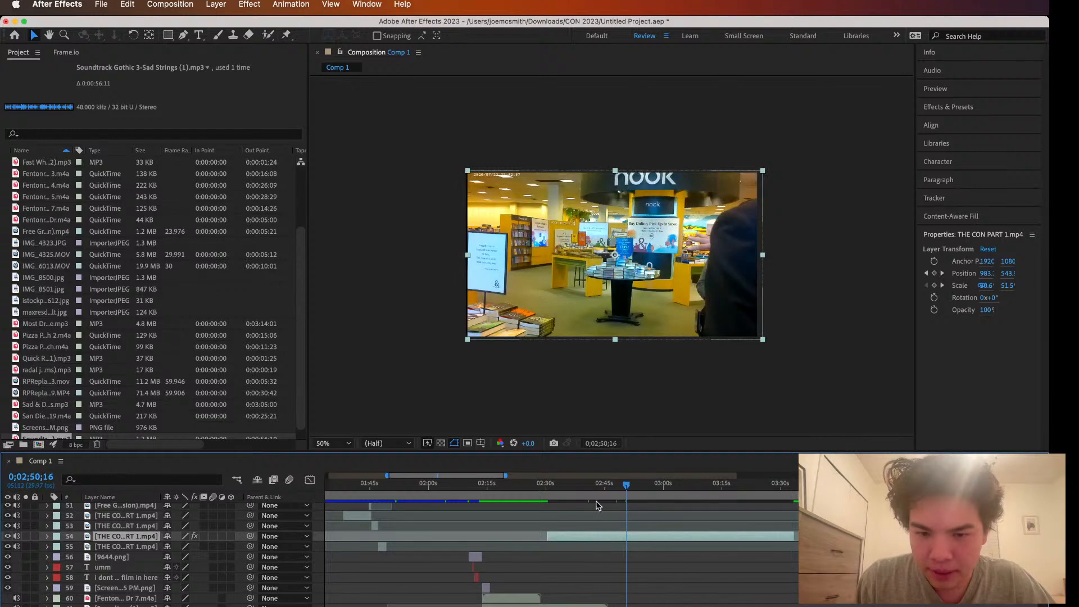
drag(547, 535, 619, 548)
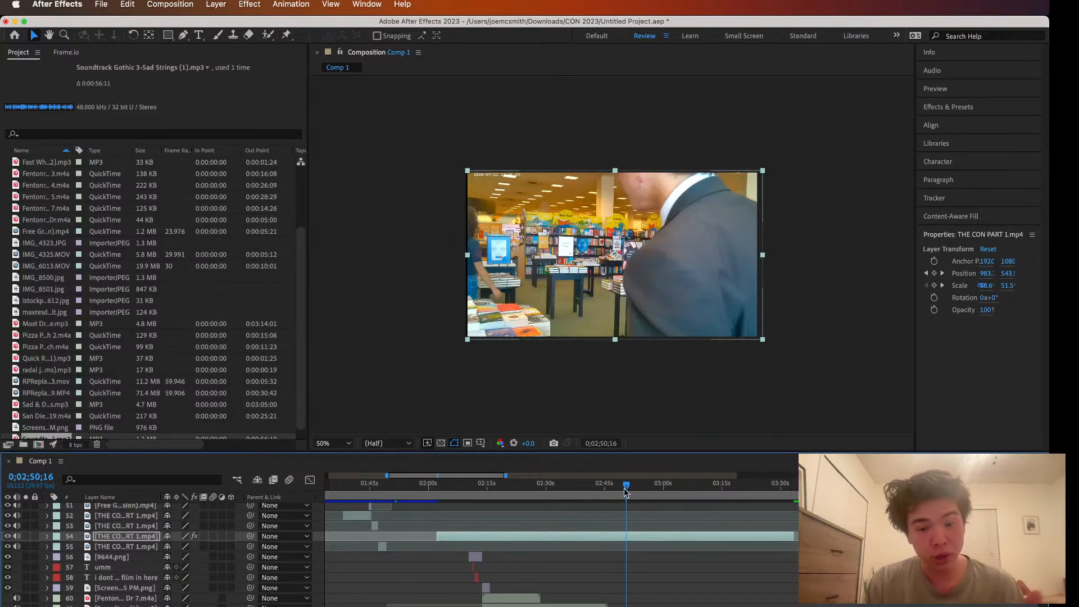
Examine the "Filmed On The ContentMobile" parking lot shot at 0;00;55;27, including a close-up of the taped cardboard box
drag(626, 486, 408, 499)
key(minus)
key(minus)
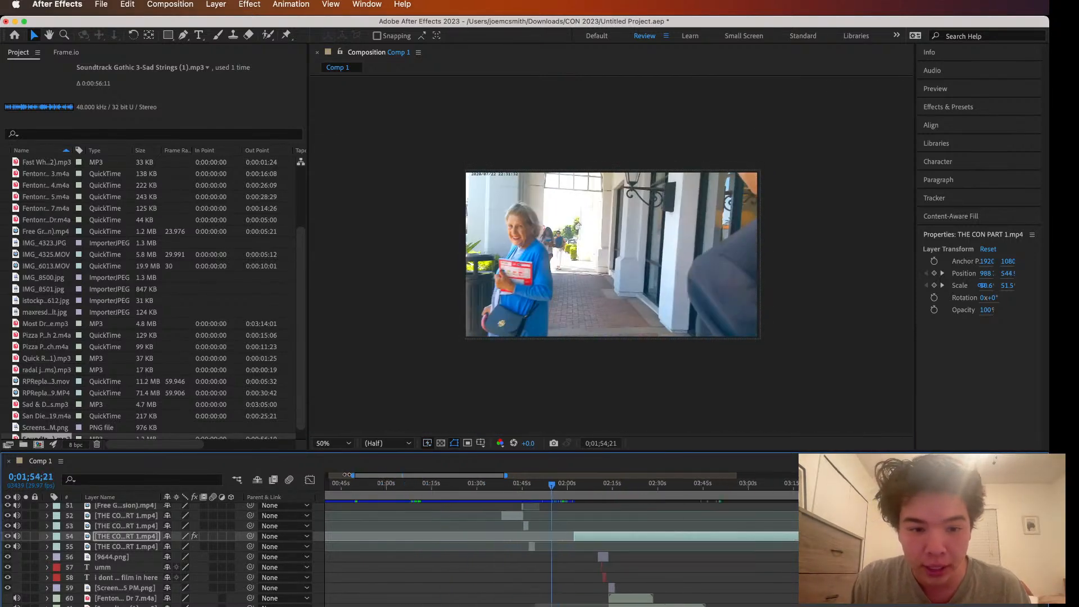
drag(616, 483, 464, 495)
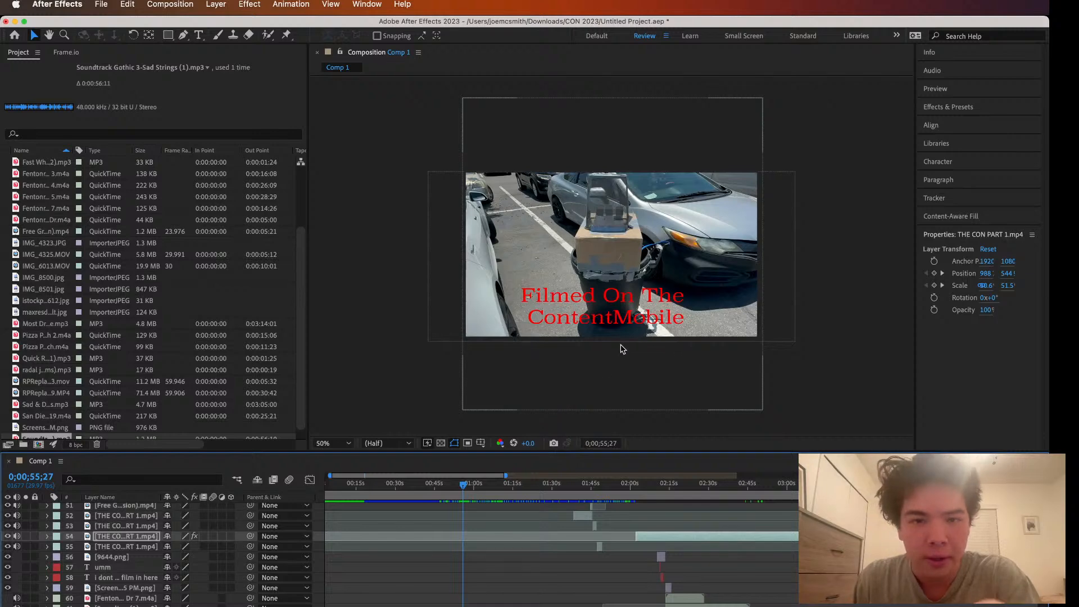
key(slash)
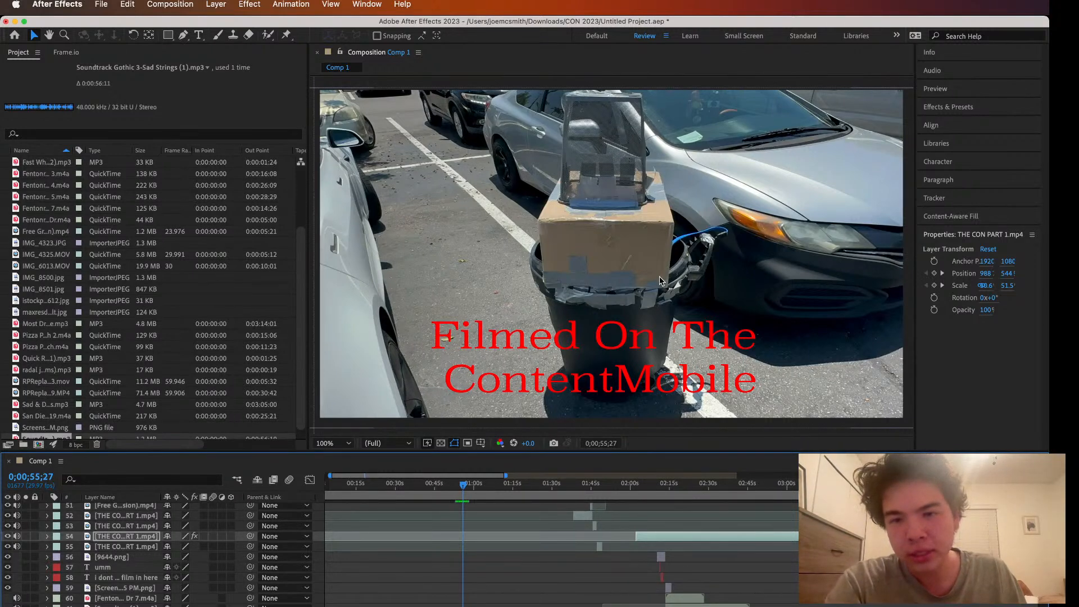
scroll(661, 280, up, 4)
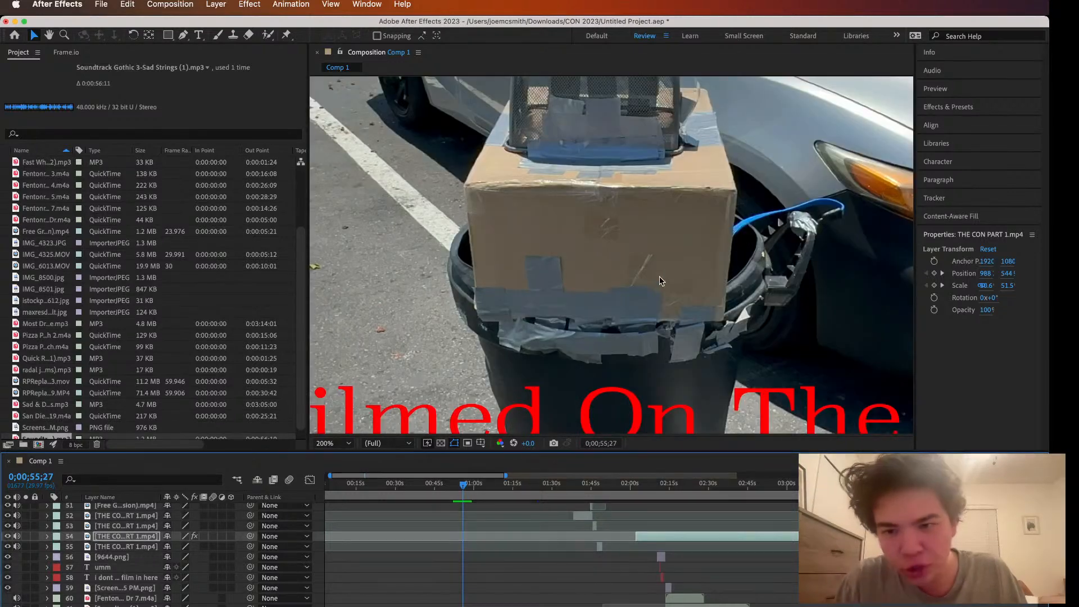
scroll(834, 228, down, 4)
scroll(820, 230, up, 2)
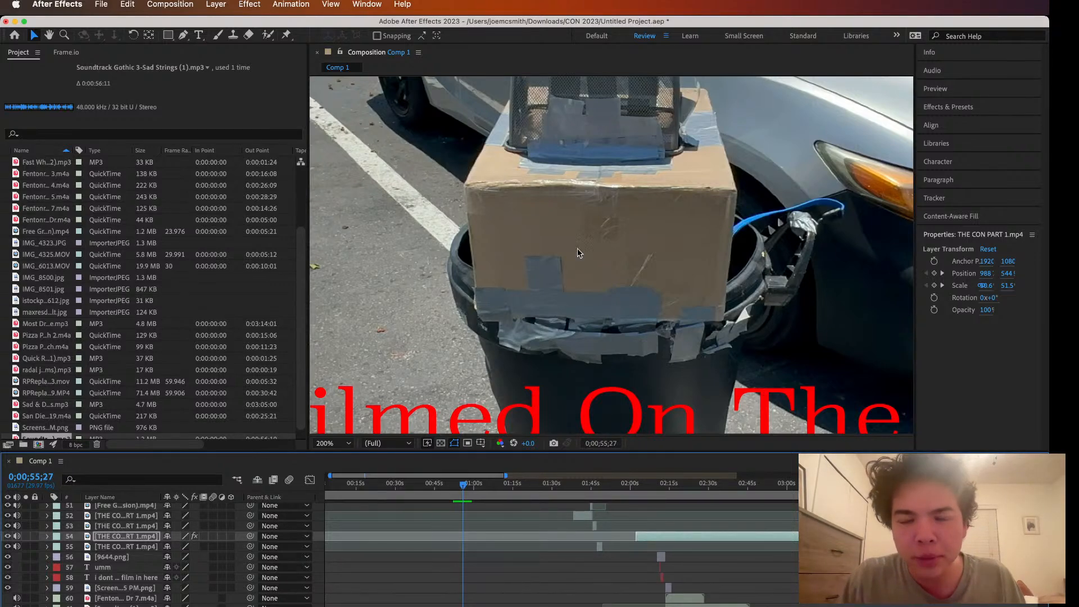
scroll(676, 208, down, 2)
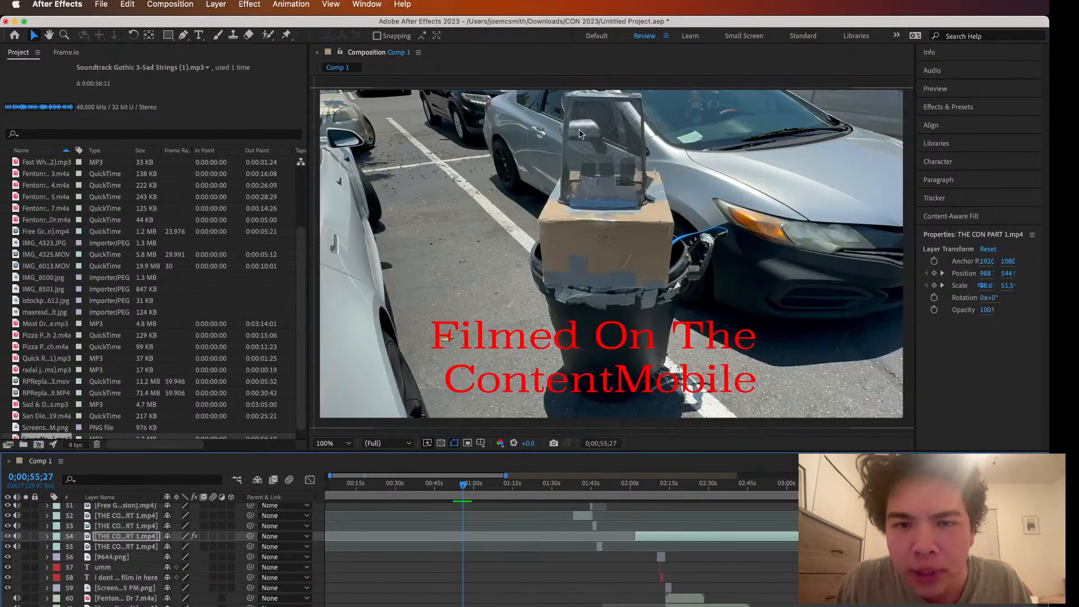
scroll(609, 162, down, 2)
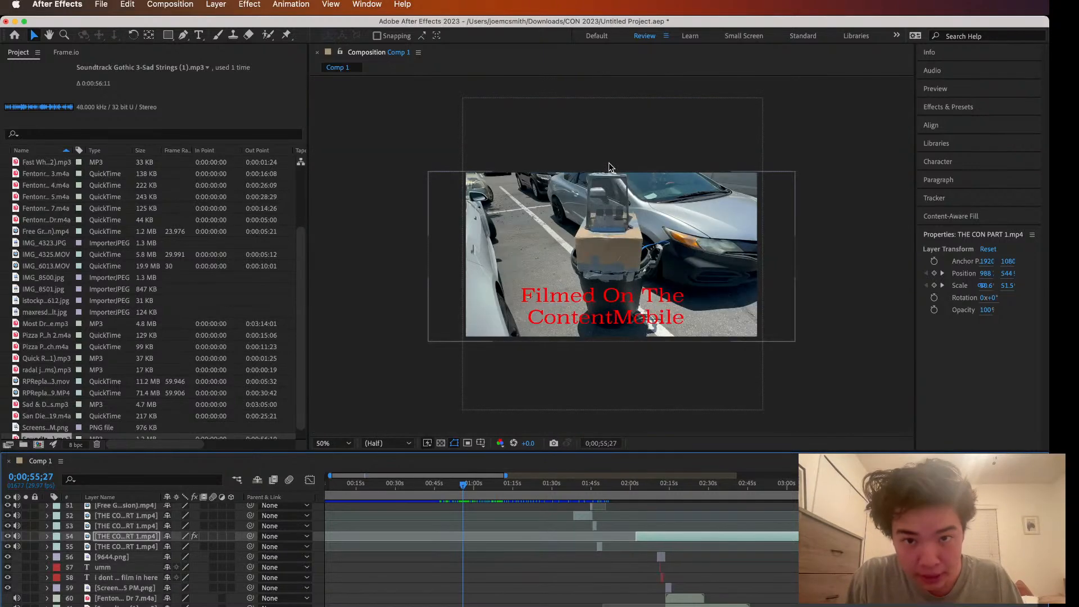
At 0;02;39;00, widen the layer 54 clip slightly and shift it horizontally to X position 956 so it fills the frame
drag(464, 487, 731, 504)
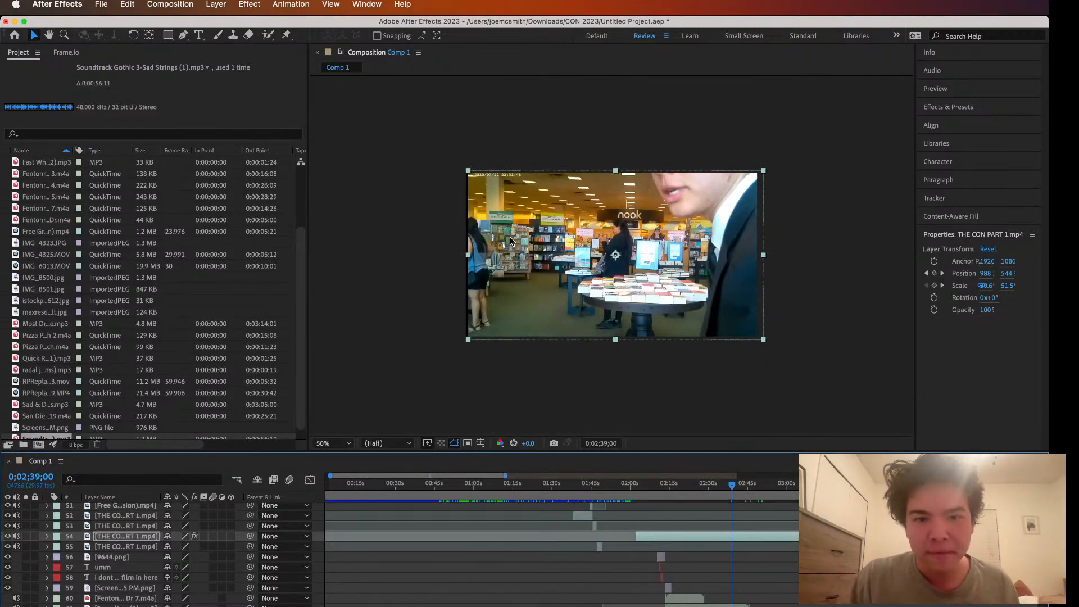
drag(468, 255, 465, 256)
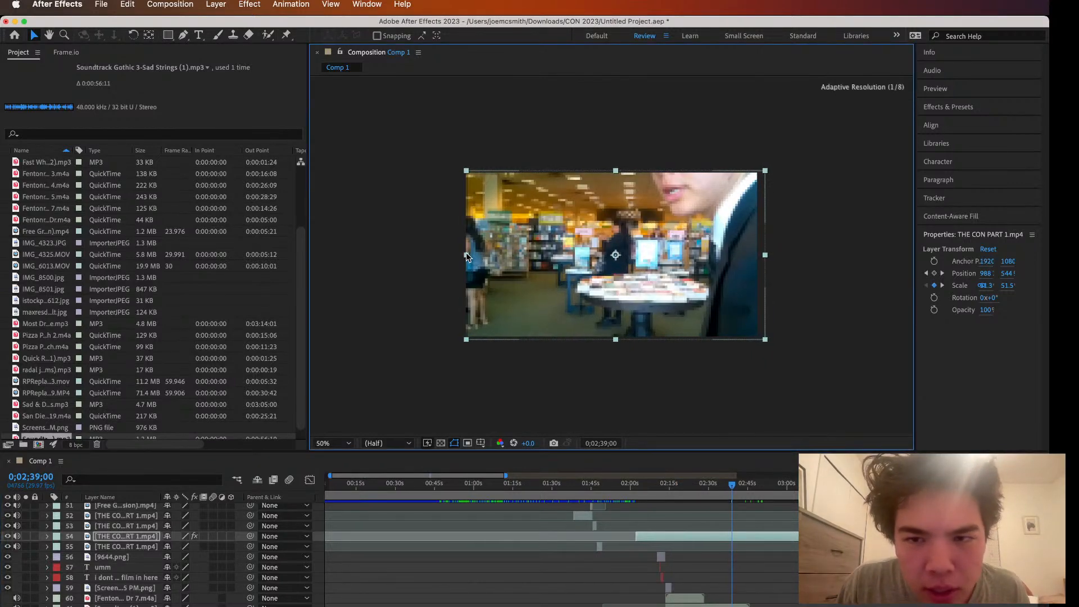
drag(623, 269, 618, 268)
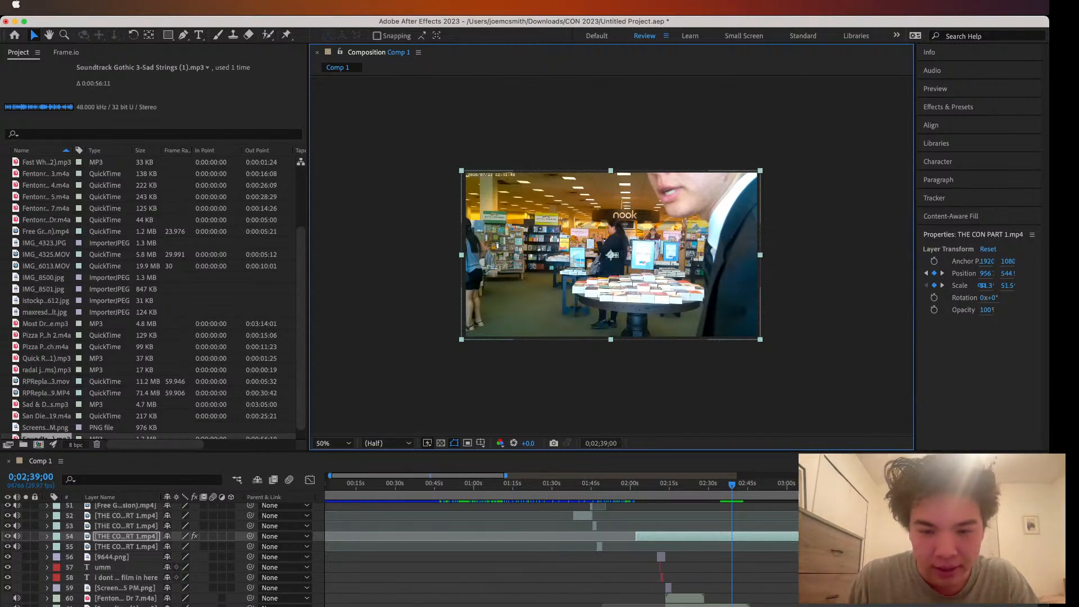
Scrub through the bookstore footage between 0;02;37;18 and 0;02;45;15
key(super+Tab)
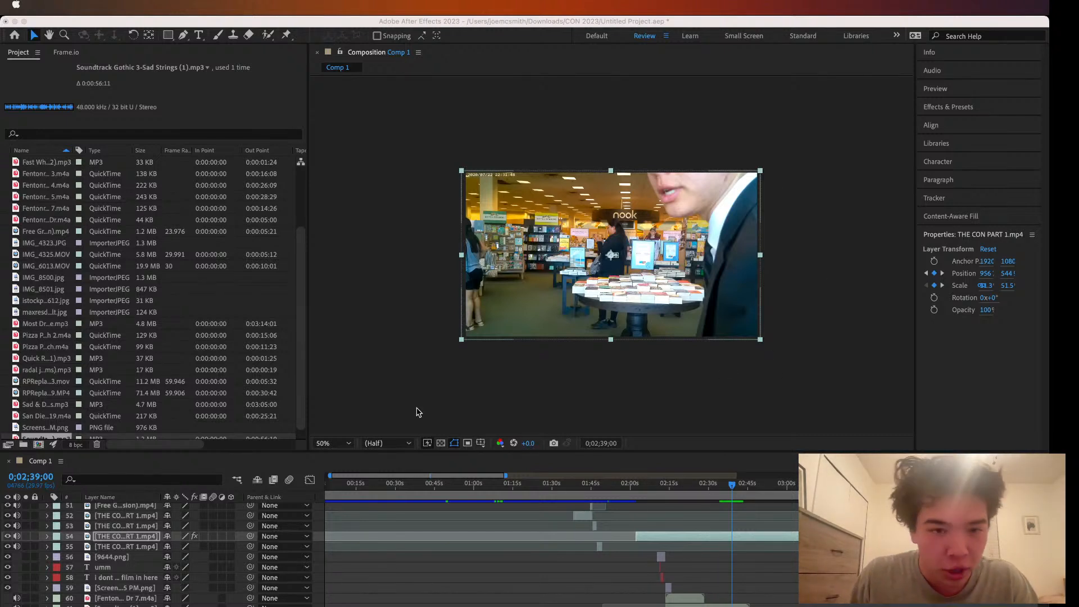
click(332, 356)
mouse_move(733, 483)
mouse_down()
mouse_move(685, 483)
mouse_move(738, 484)
mouse_move(729, 492)
mouse_up()
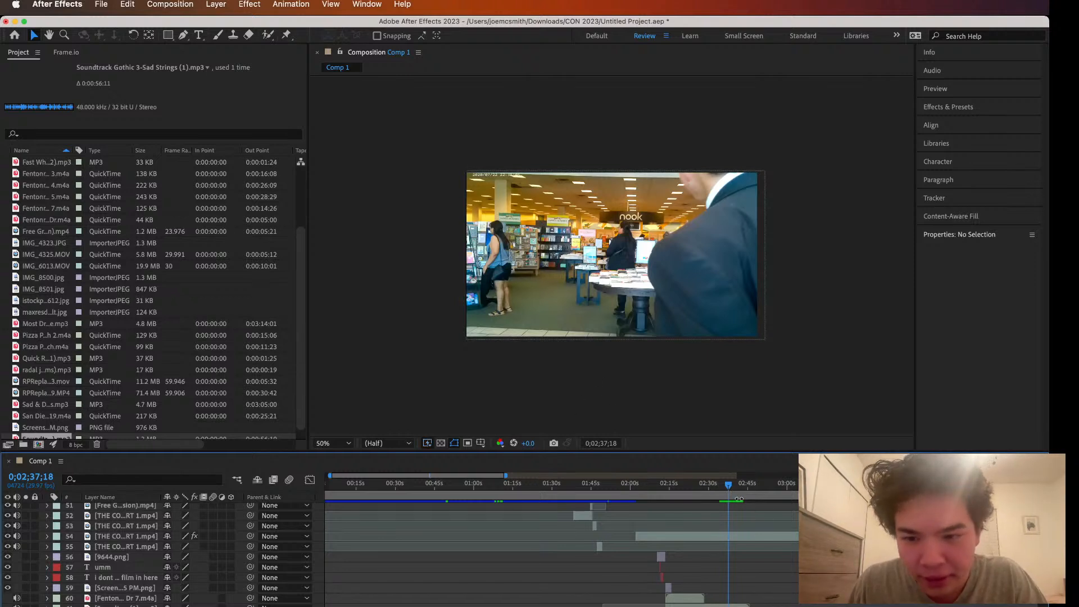
drag(727, 483, 741, 484)
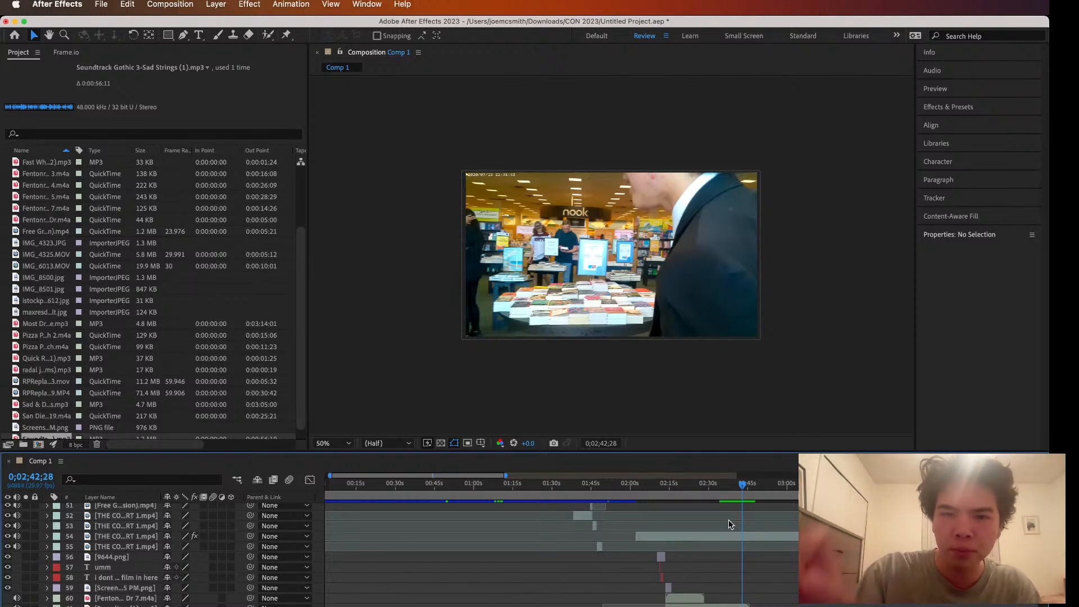
click(748, 487)
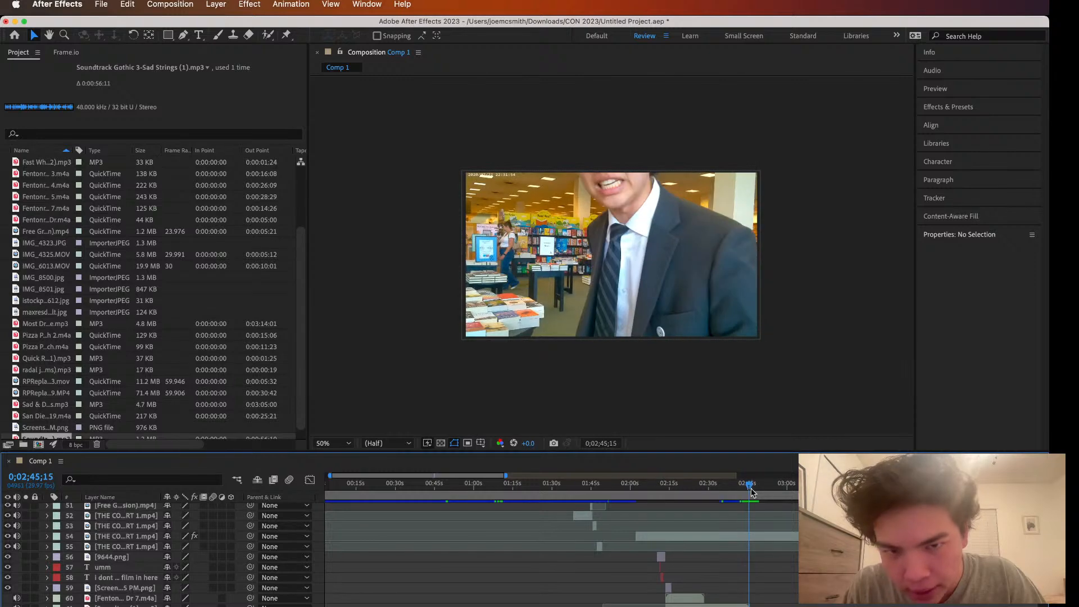
Shift the layer 54 clip earlier to bring in different bookstore footage, and trim its start to 0;02;47;18
drag(729, 534, 703, 539)
drag(711, 541, 712, 541)
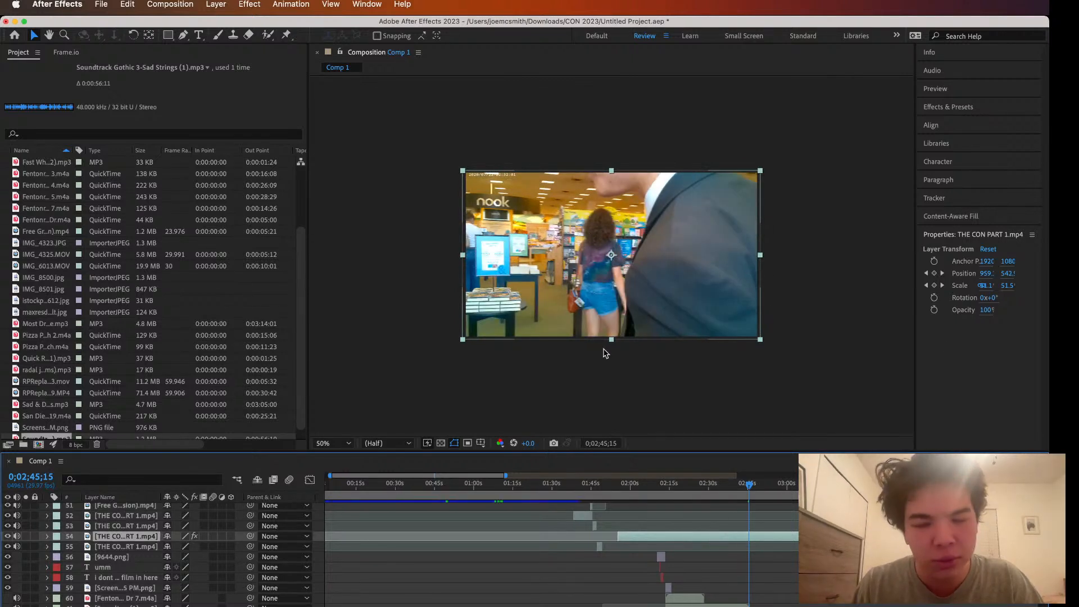
drag(751, 489, 757, 490)
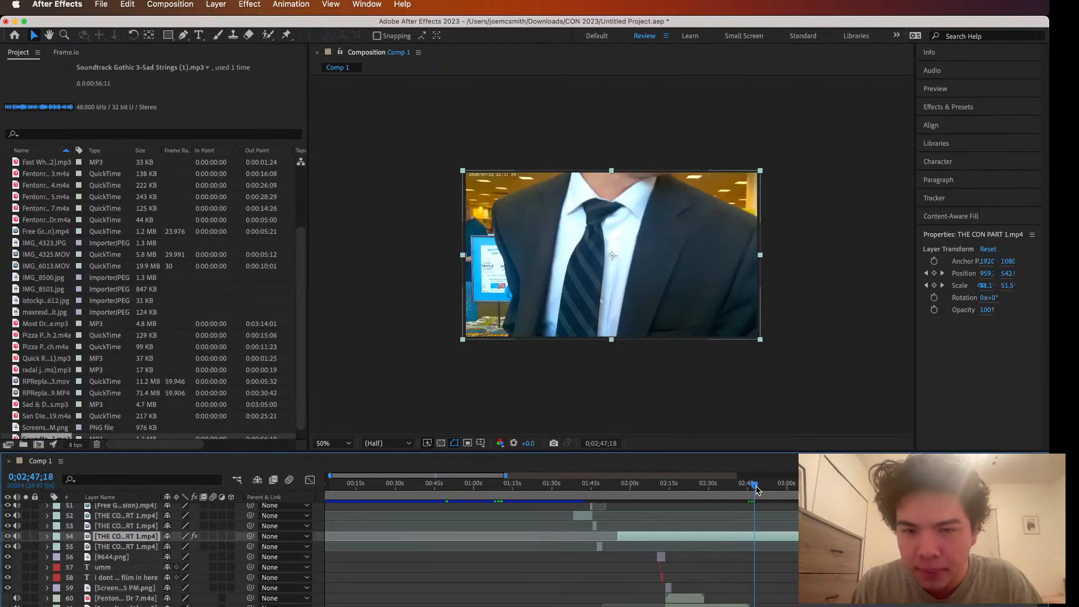
drag(820, 540, 787, 541)
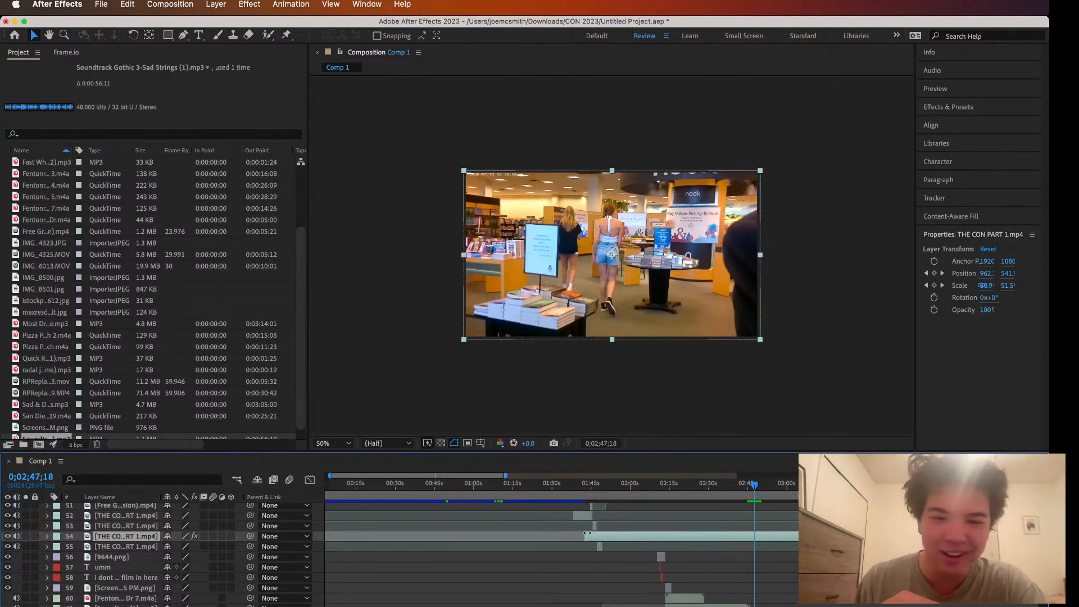
drag(588, 535, 758, 535)
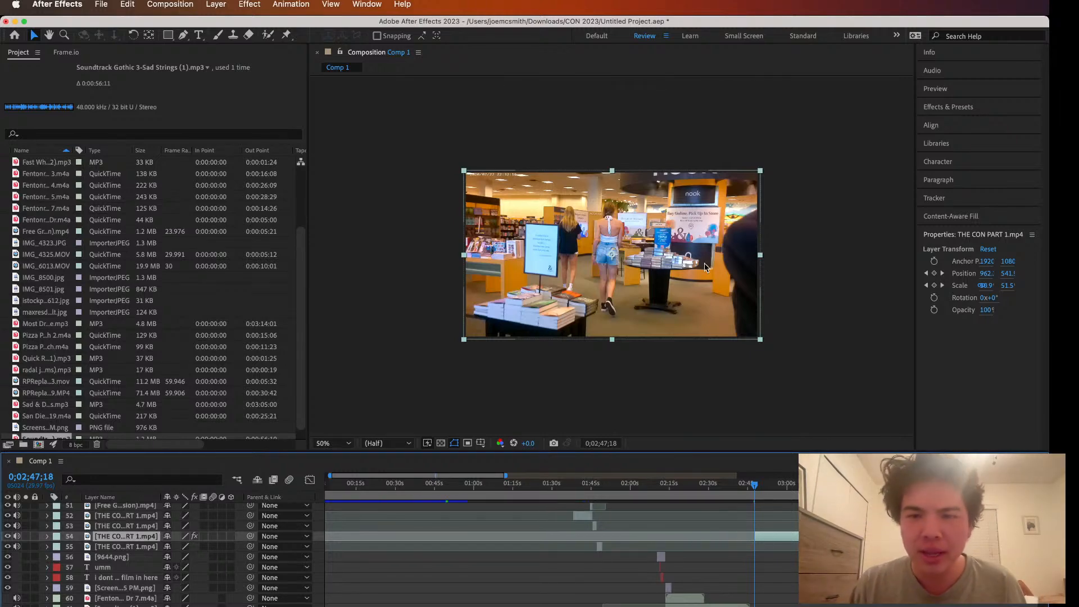
Apply the Black & White color correction effect to the layer 54 clip and return to the project's file list
right_click(707, 242)
mouse_move(737, 251)
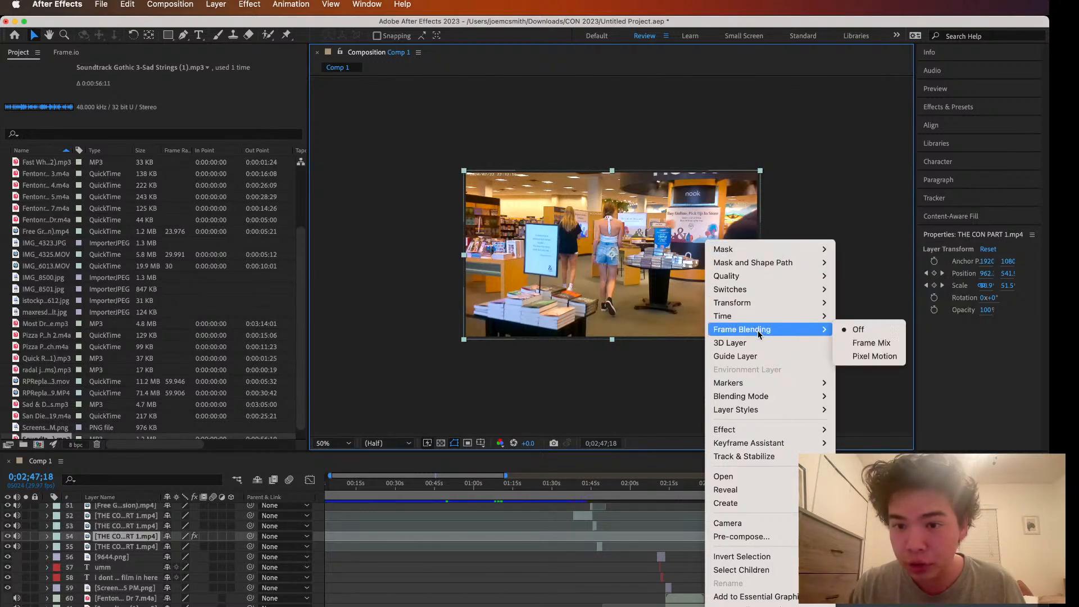
mouse_move(759, 430)
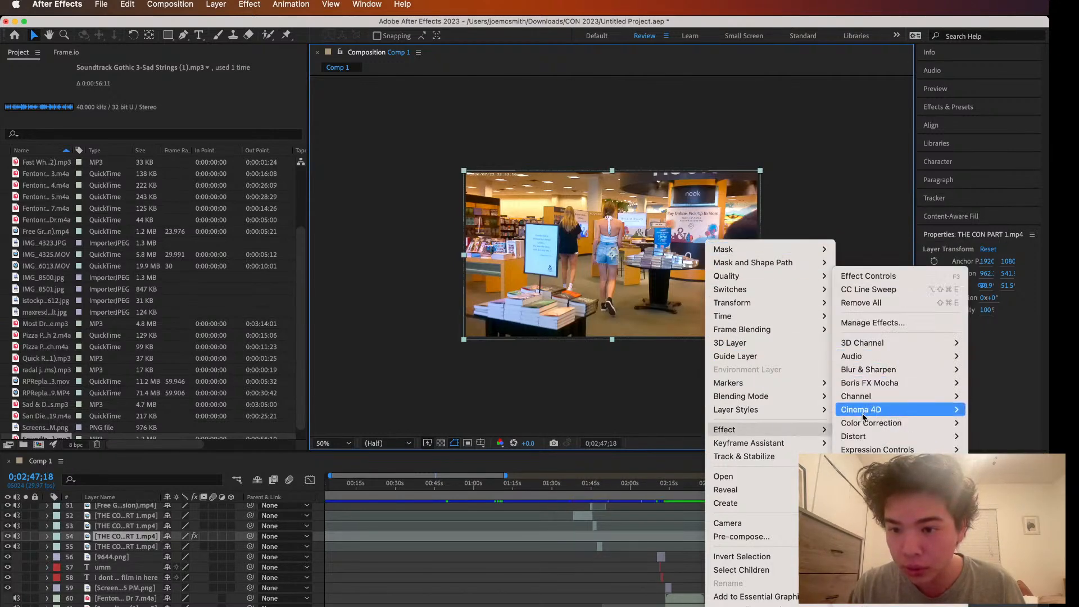
mouse_move(869, 437)
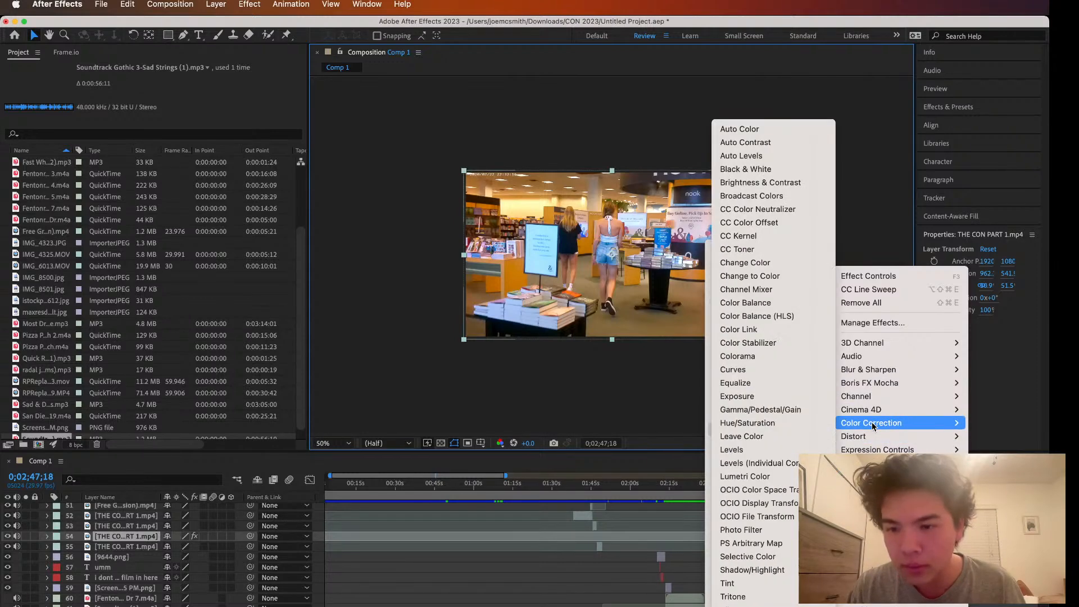
click(726, 169)
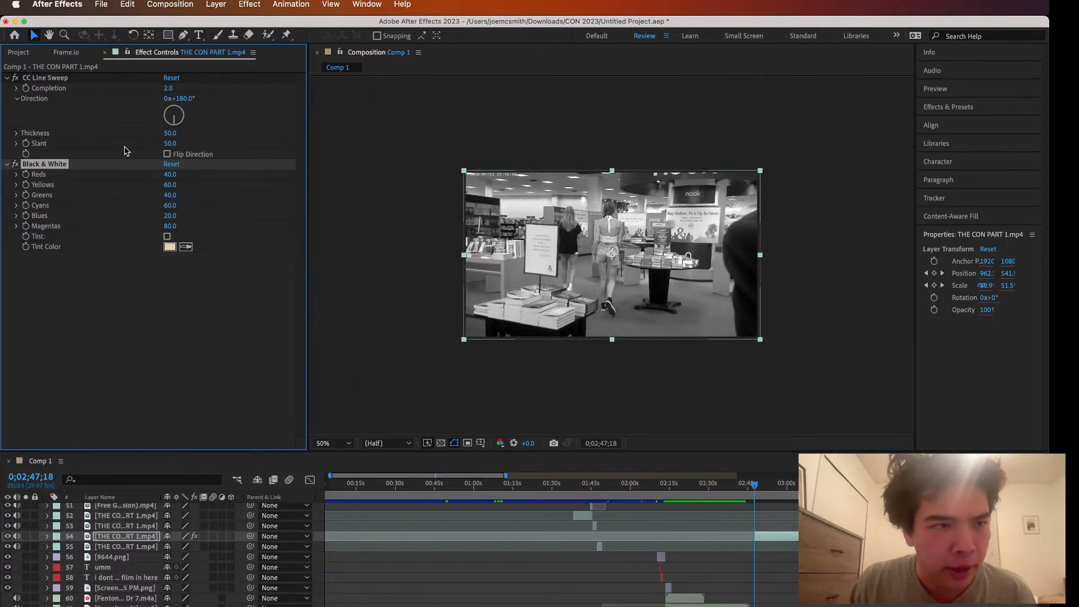
key(super+0)
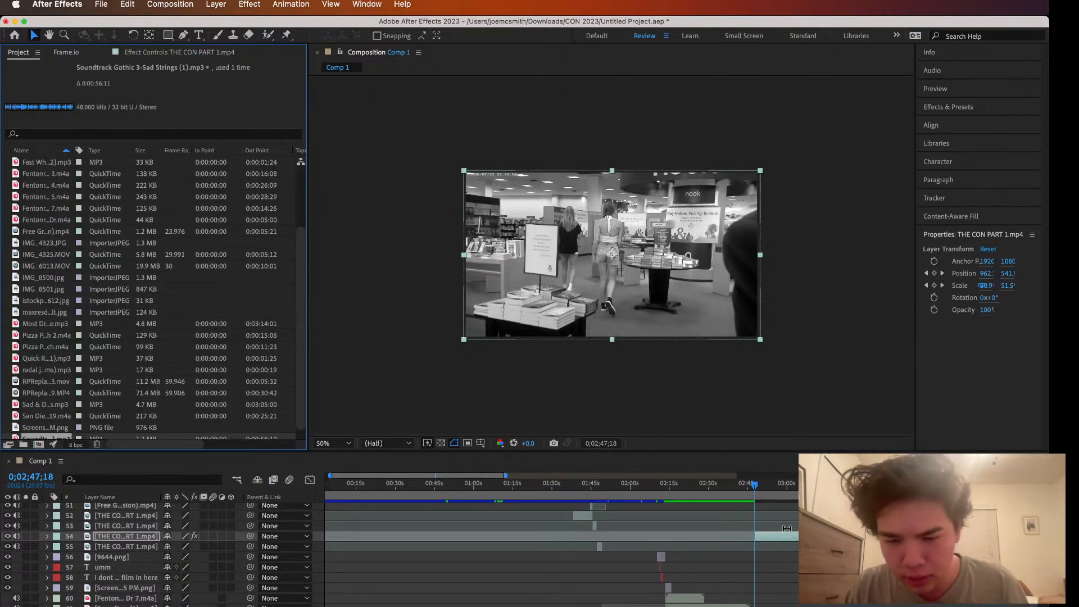
Move the black-and-white clip down the stack to layer 59, below the screenshot PNG, and start it at about 0;02;15
click(753, 482)
drag(753, 485, 667, 499)
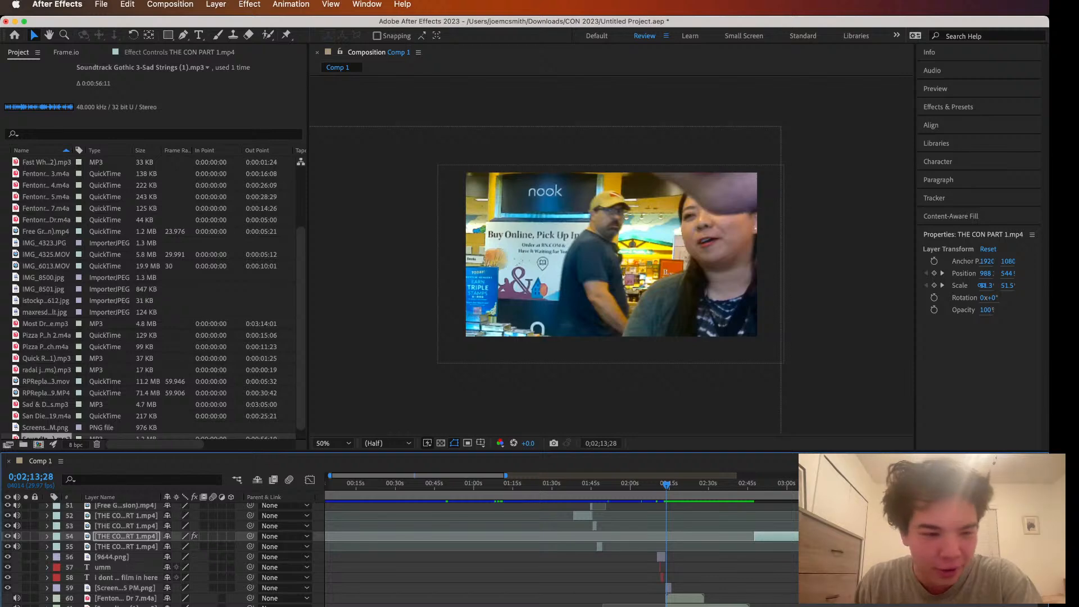
drag(130, 541, 132, 595)
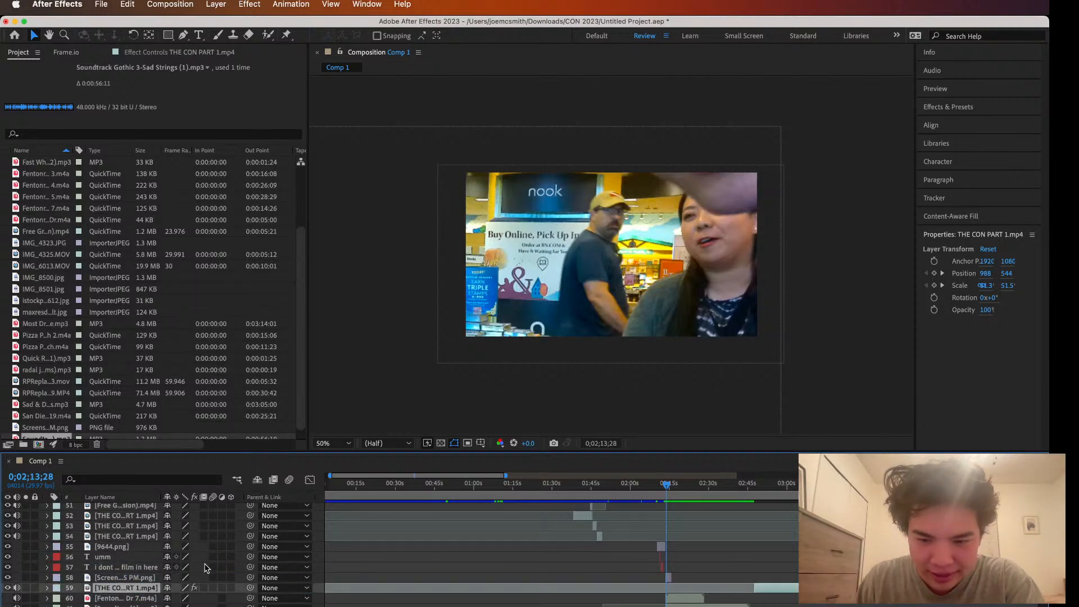
drag(785, 587, 701, 589)
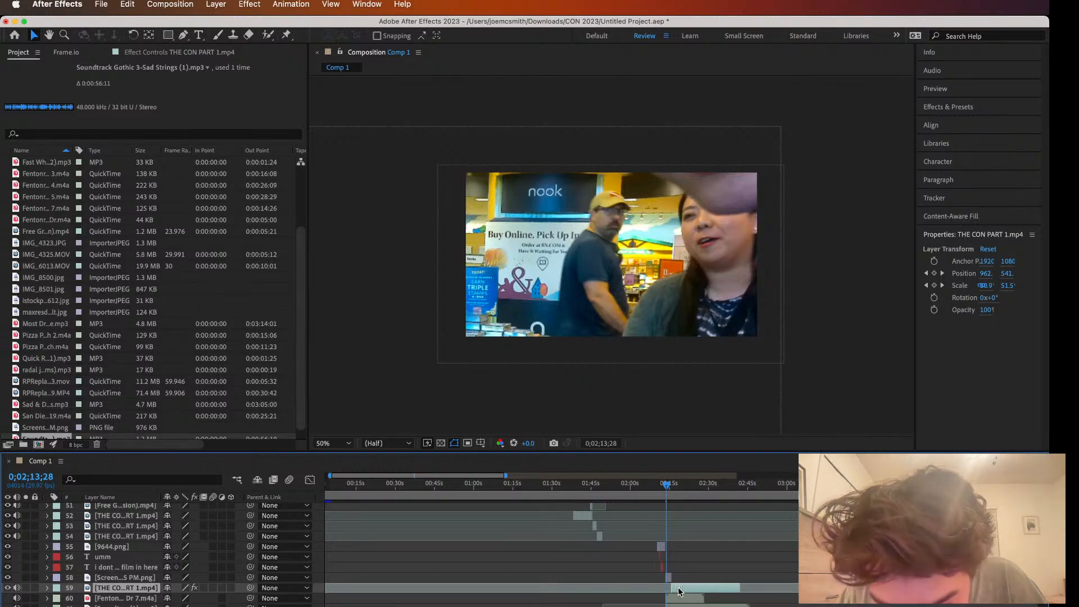
Preview the cut into the black-and-white clip, then edit the clip's audio level and collapse its properties
drag(669, 482, 663, 482)
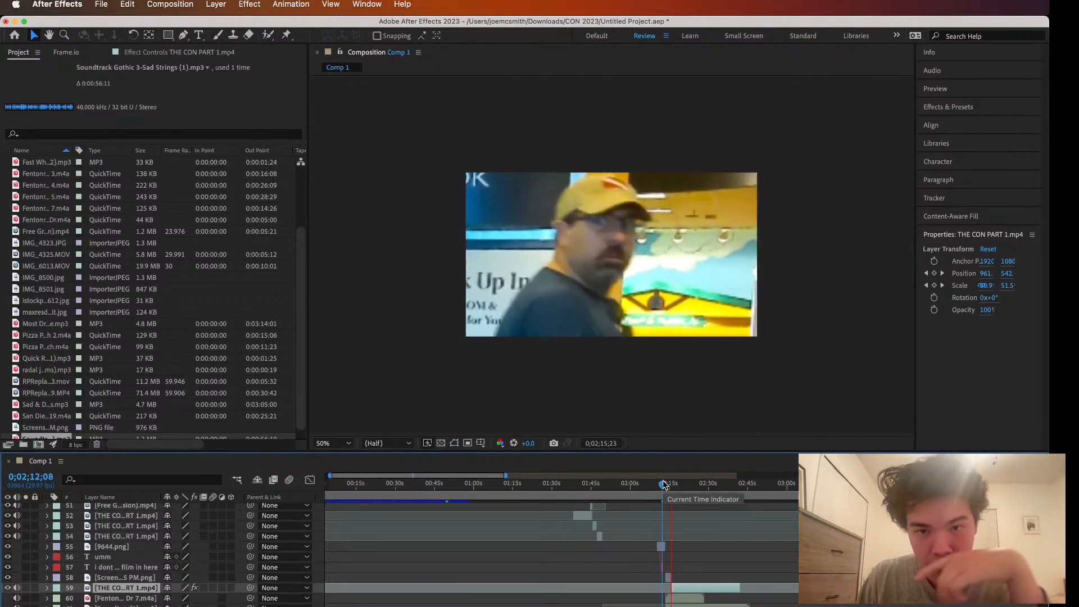
key(space)
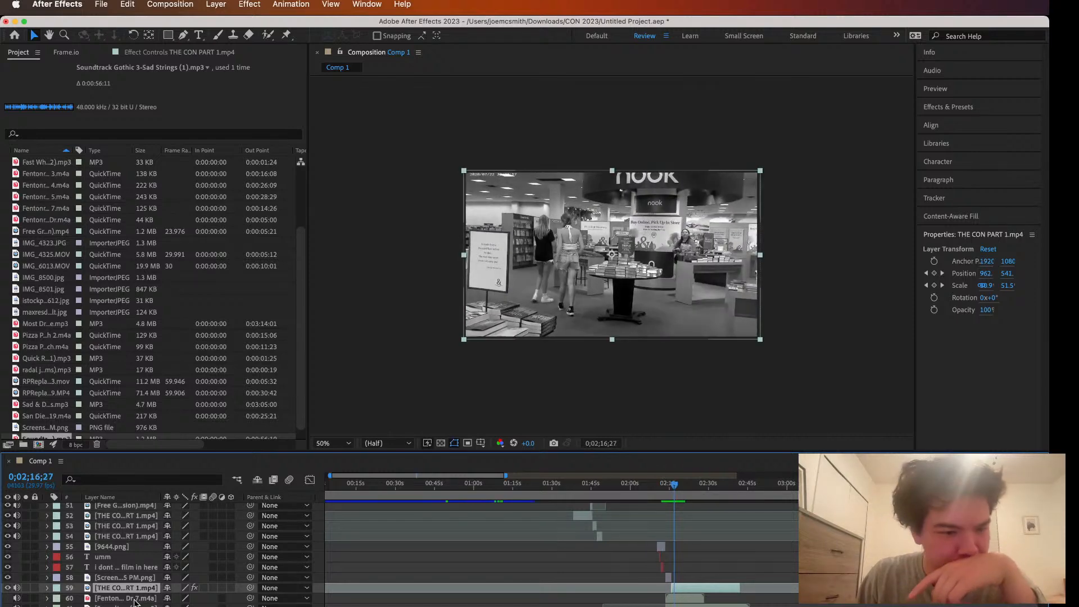
click(47, 587)
scroll(171, 596, down, 4)
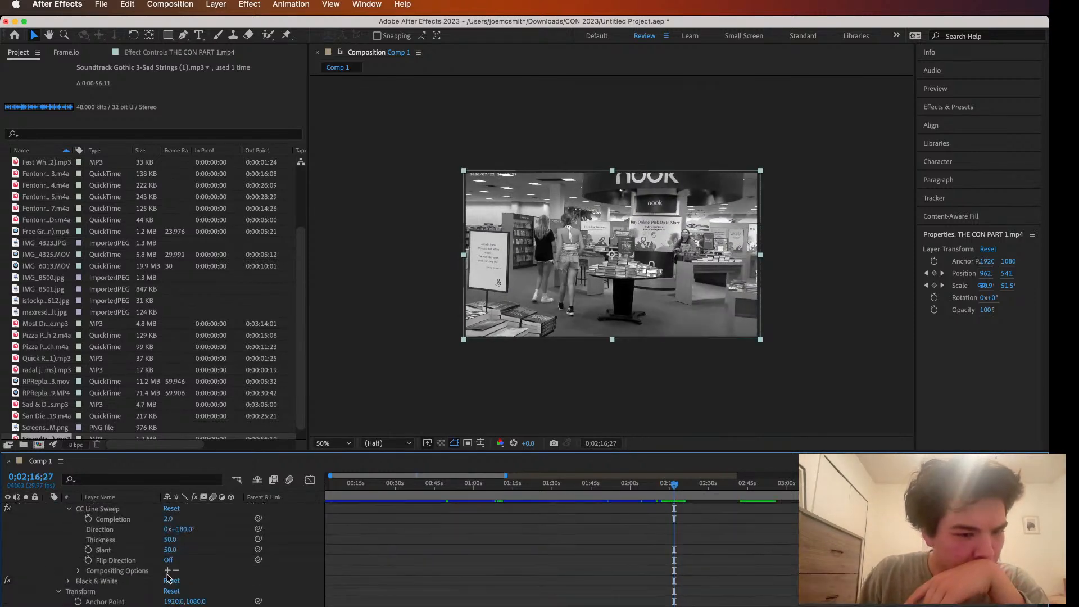
scroll(84, 602, down, 1)
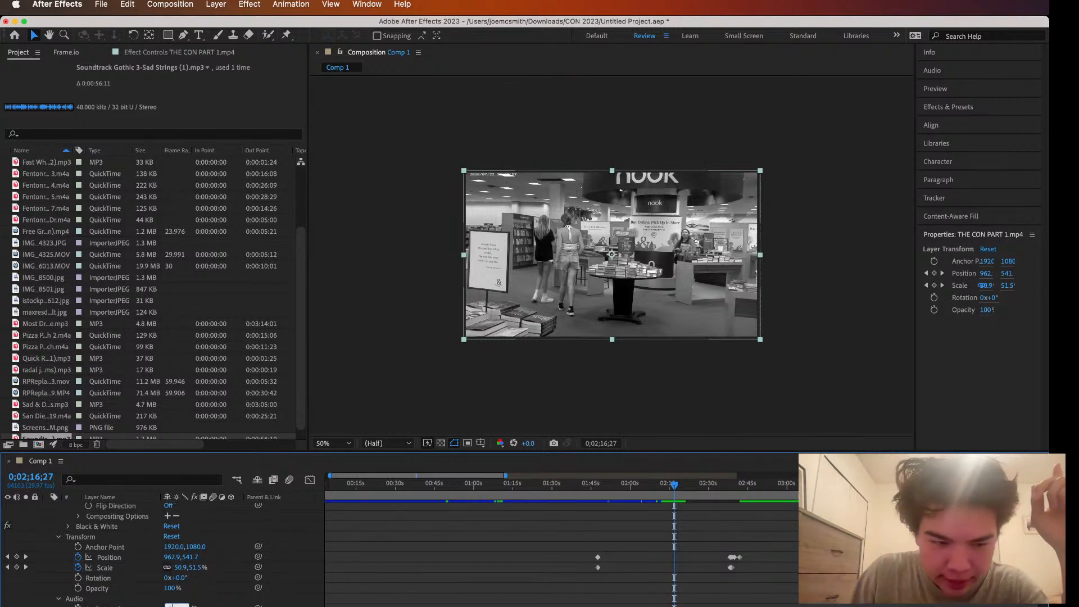
click(231, 604)
scroll(63, 596, up, 5)
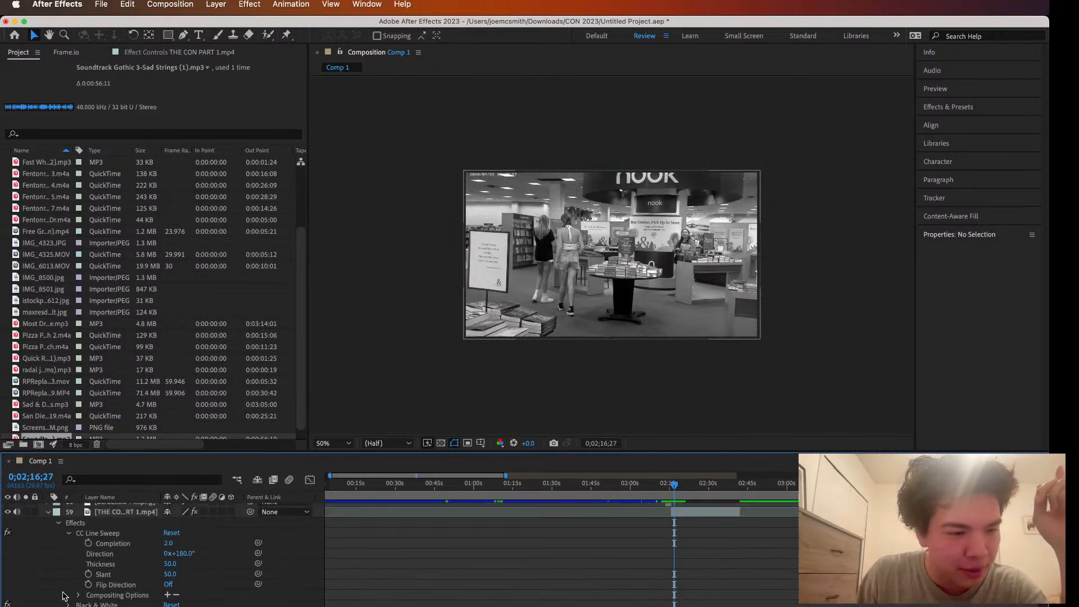
click(48, 512)
Preview the transition into the black-and-white bookstore clip from 0;02;13;20 and again from 0;02;15;02
drag(675, 483, 667, 484)
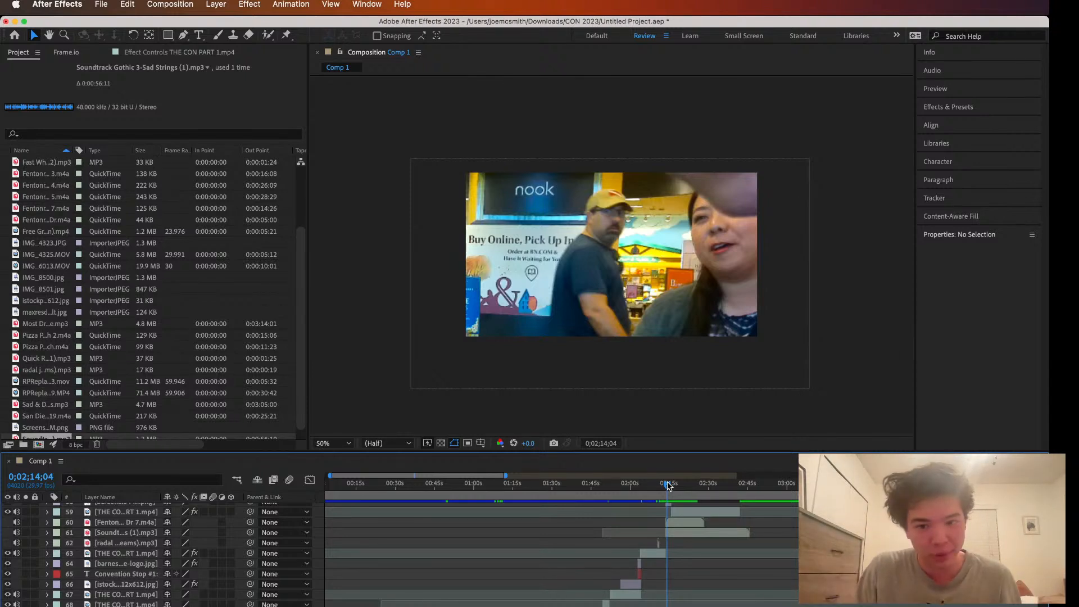
drag(666, 487, 668, 487)
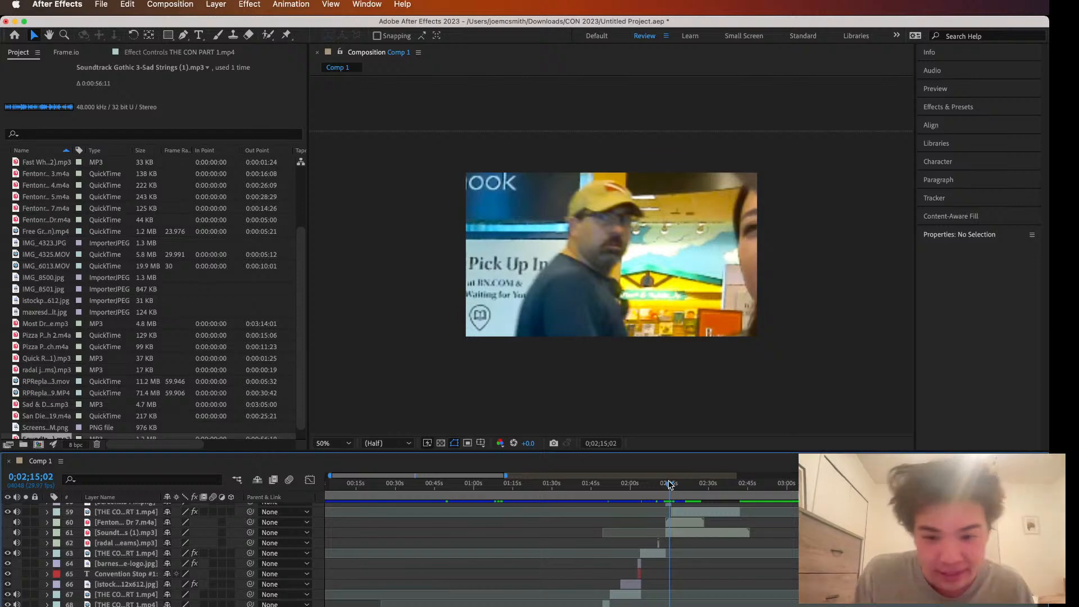
click(666, 483)
key(space)
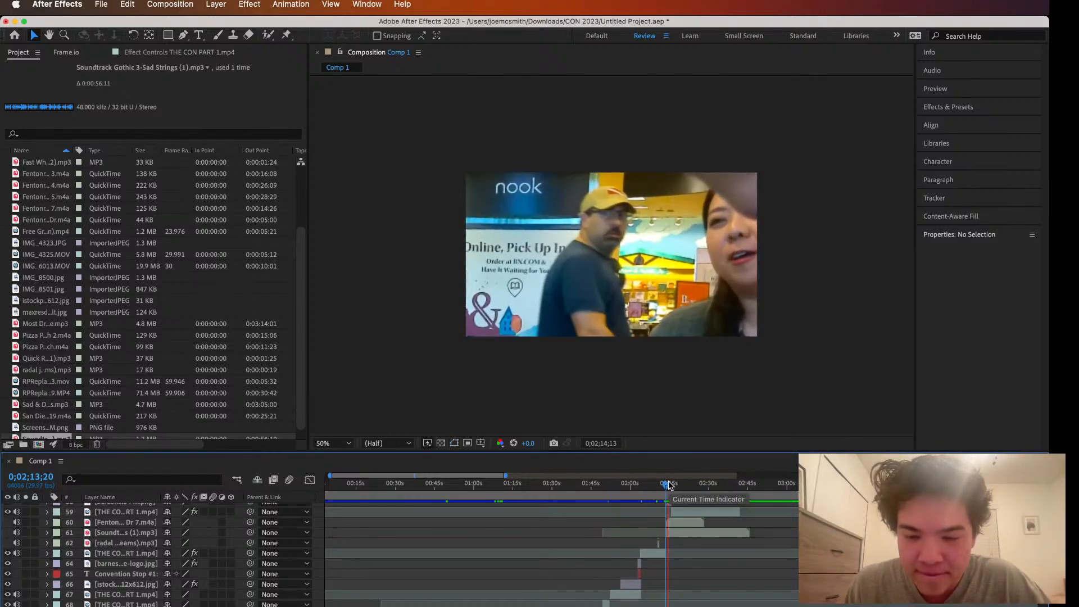
key(space)
click(670, 486)
key(space)
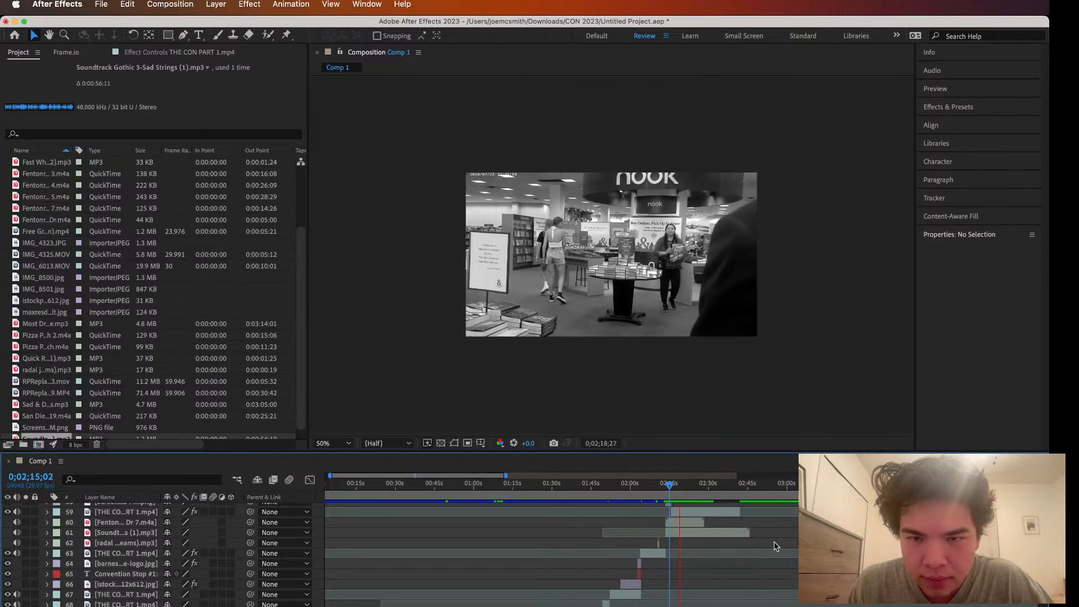
Play and closely examine the black-and-white bookstore clip between about 0;02;18 and 0;02;21
key(space)
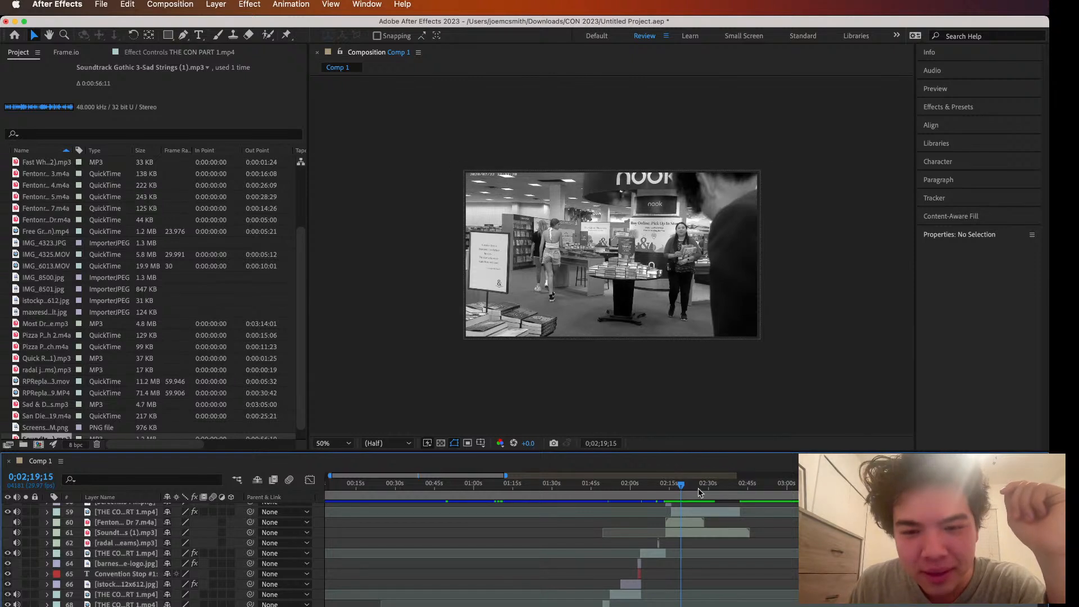
click(684, 483)
key(space)
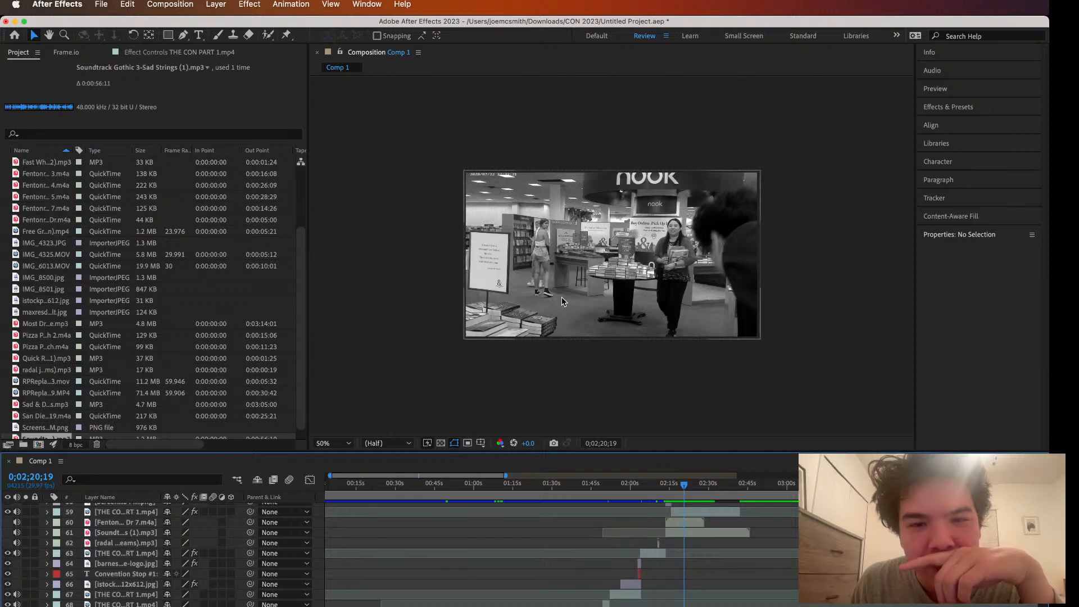
scroll(561, 297, up, 2)
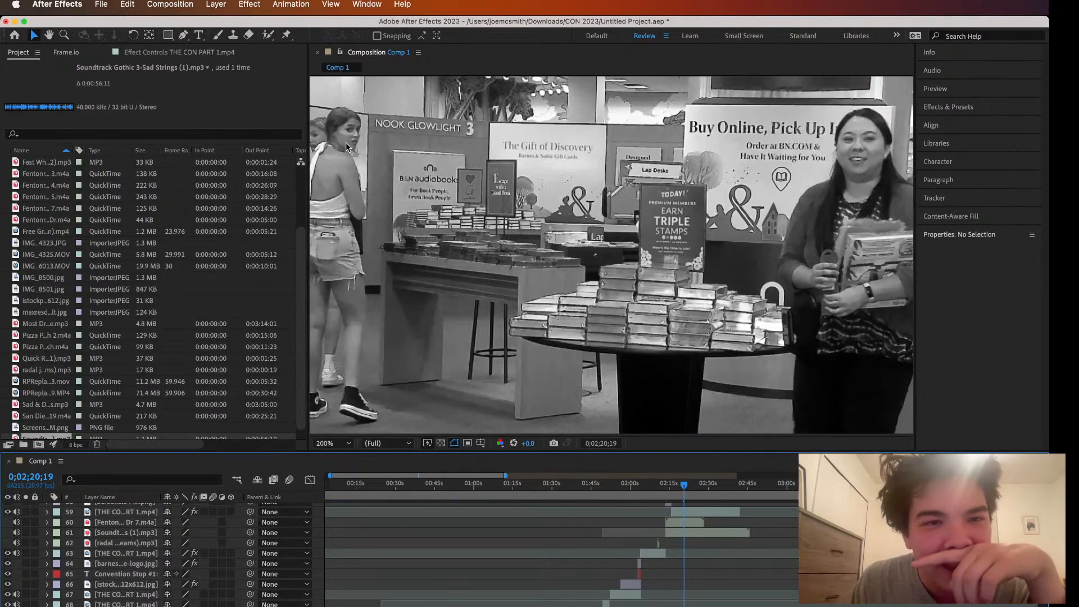
scroll(437, 199, down, 2)
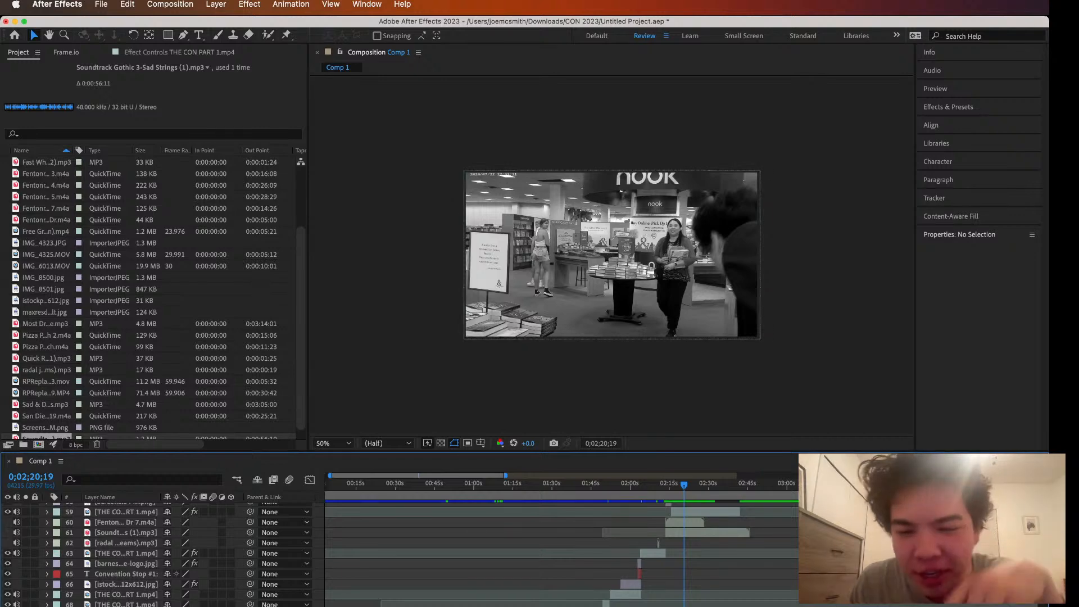
mouse_move(684, 483)
mouse_down()
mouse_move(702, 486)
mouse_move(625, 491)
mouse_move(685, 487)
mouse_up()
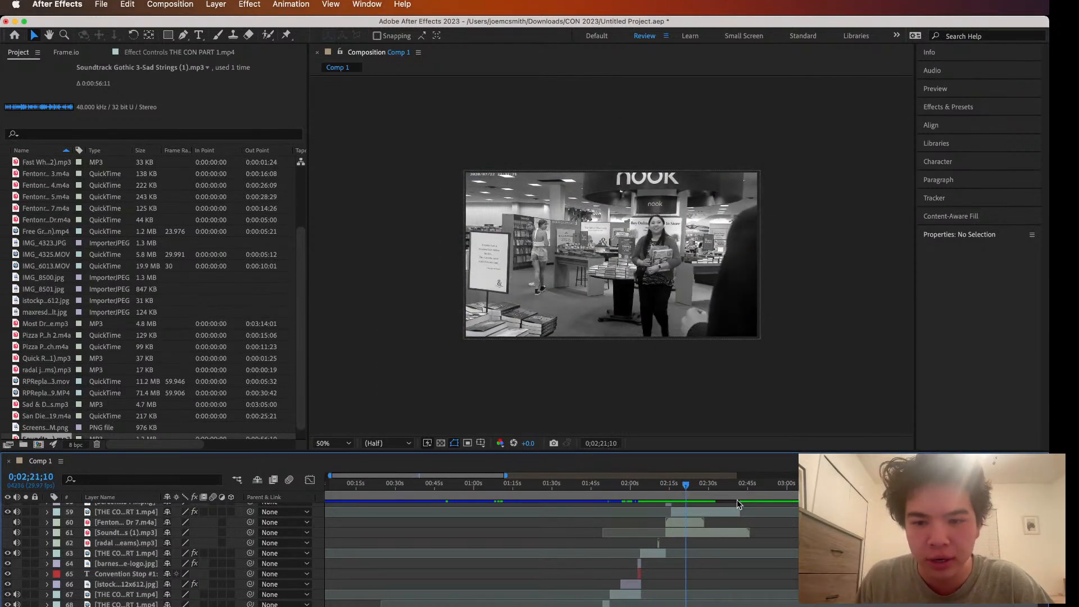
Extend the end of the layer 59 clip and slide it about 12 seconds earlier, with the current time near 0;02;32
drag(741, 509, 804, 509)
drag(696, 490, 715, 489)
drag(777, 518, 746, 517)
Magnify the composition view at 0;02;32;14 and play to 0;02;32;23 to examine the man in the background
key(period)
key(period)
key(period)
key(period)
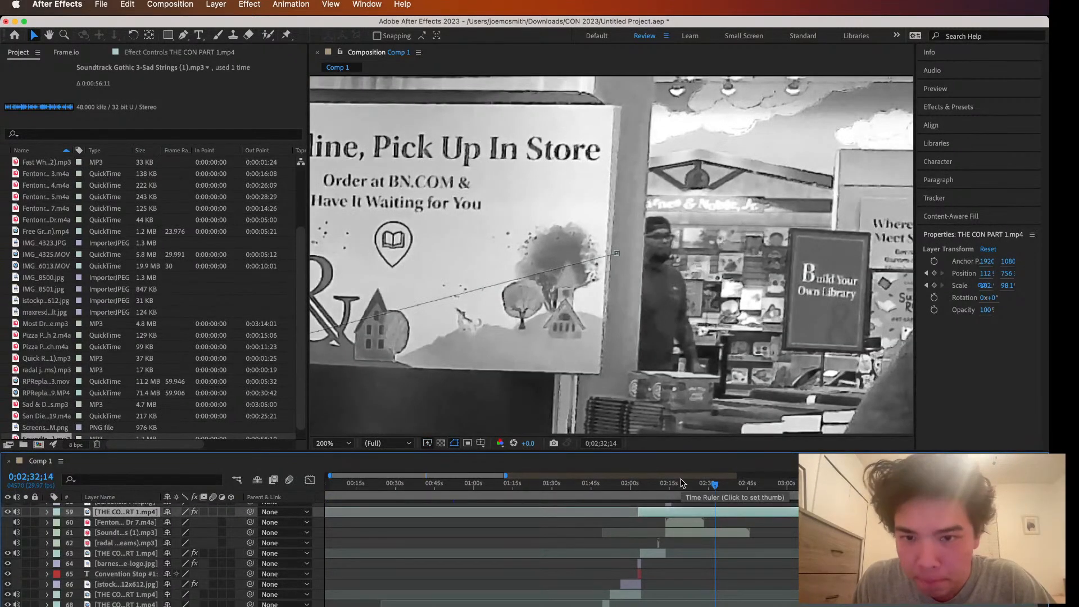
key(space)
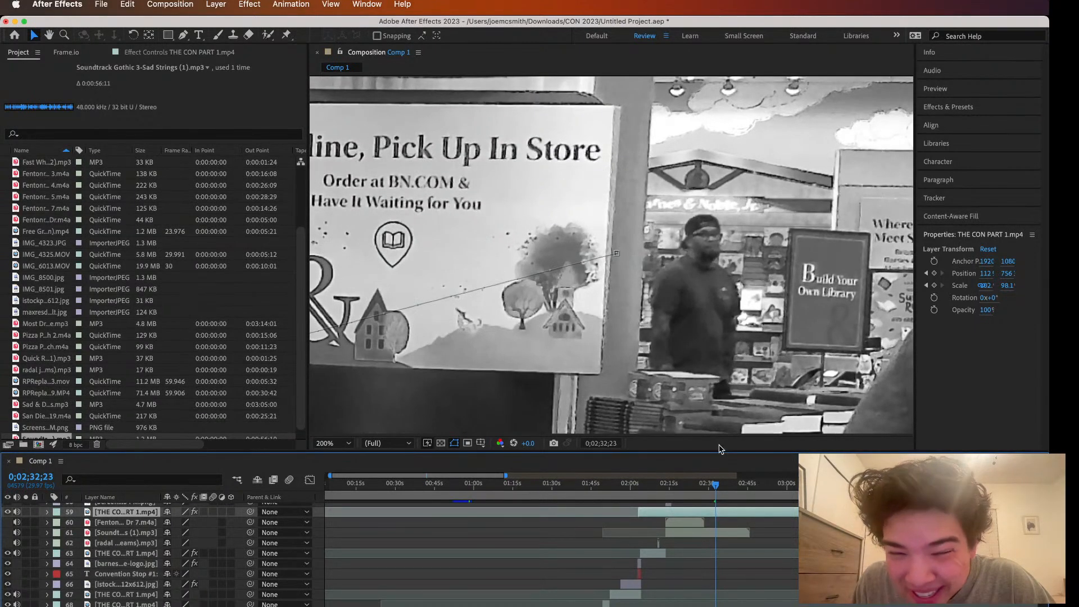
key(comma)
key(comma)
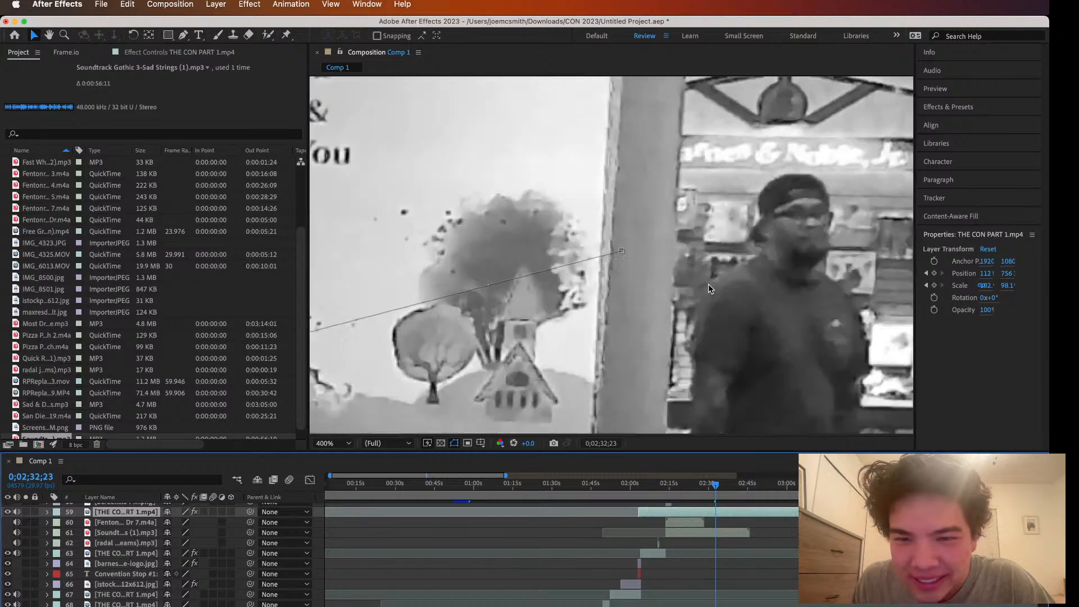
key(comma)
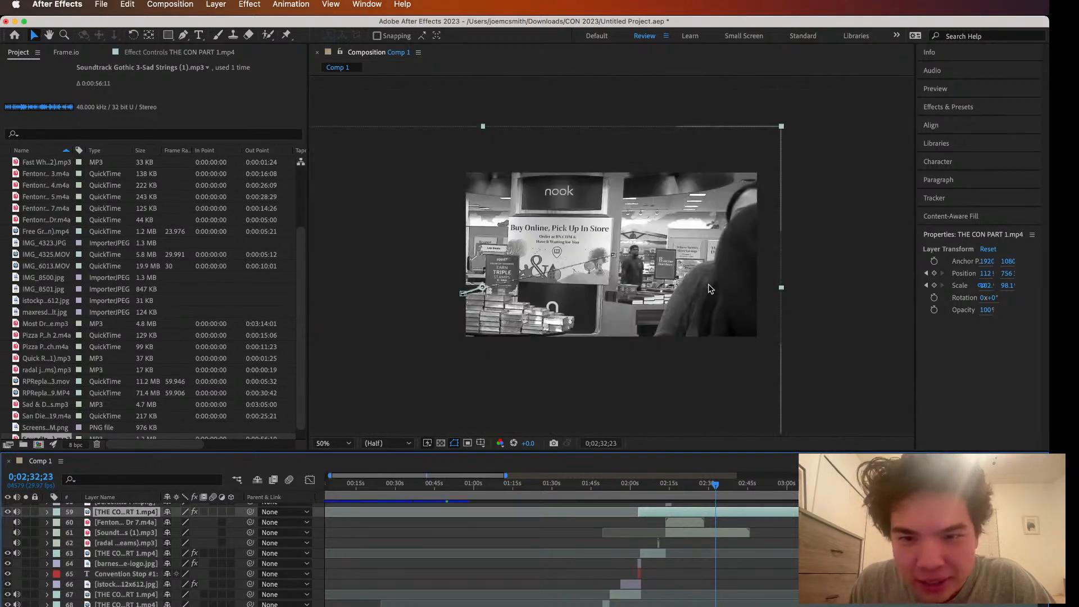
Slide the layer 59 clip to start at about 0;01;34 and scale it down and reposition it to fill the frame
drag(814, 512, 737, 512)
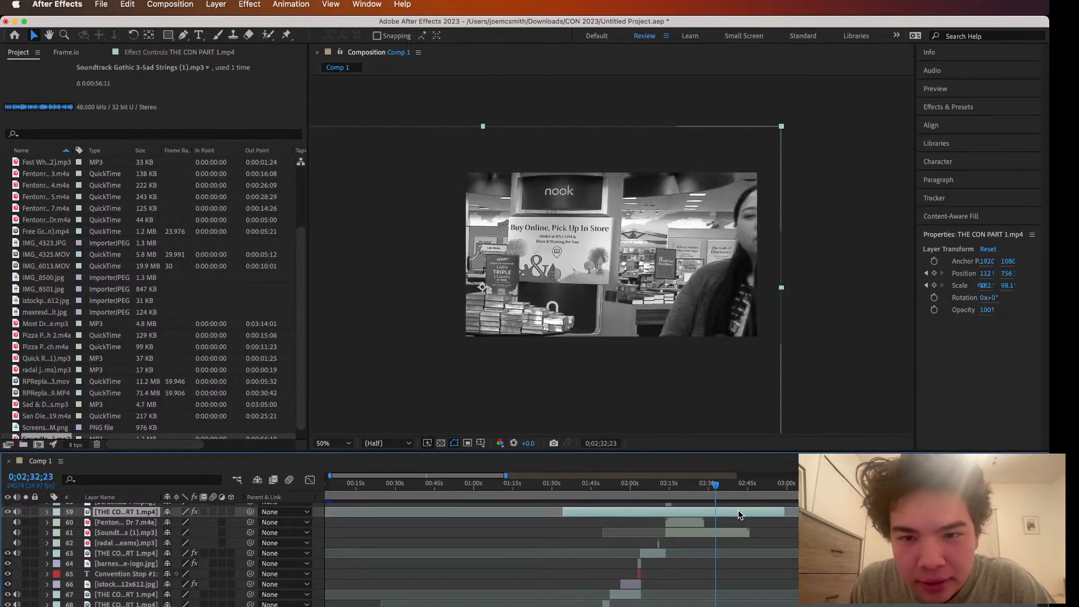
drag(695, 379, 905, 161)
drag(897, 90, 754, 169)
drag(698, 199, 707, 199)
drag(765, 172, 743, 195)
Slide the layer 59 clip progressively earlier to start at about 0;00;50, sampling different bookstore footage at 0;02;32;23
drag(742, 511, 720, 512)
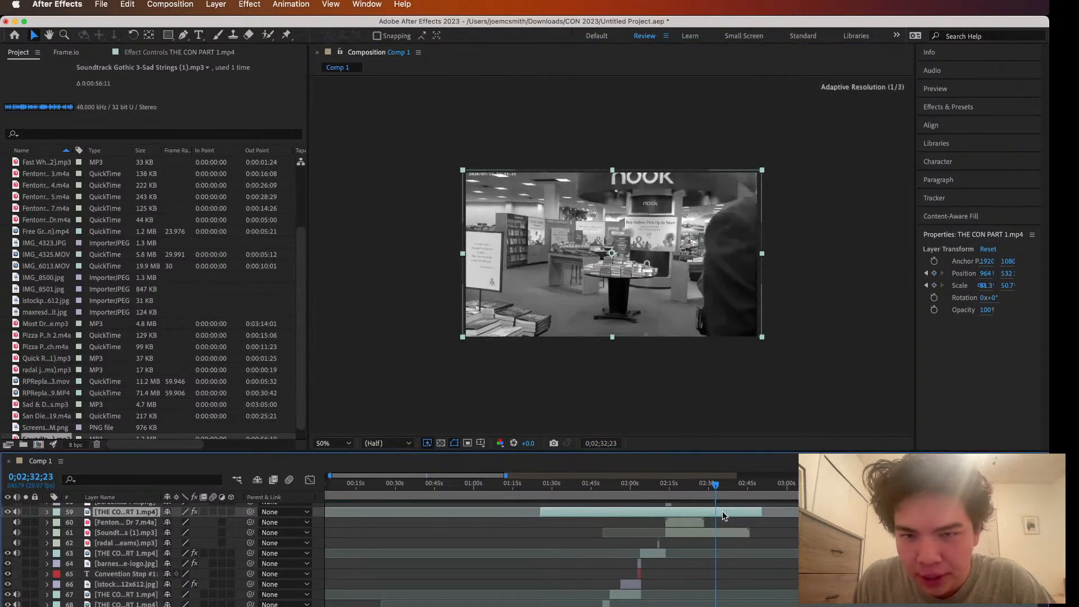
drag(845, 512, 801, 512)
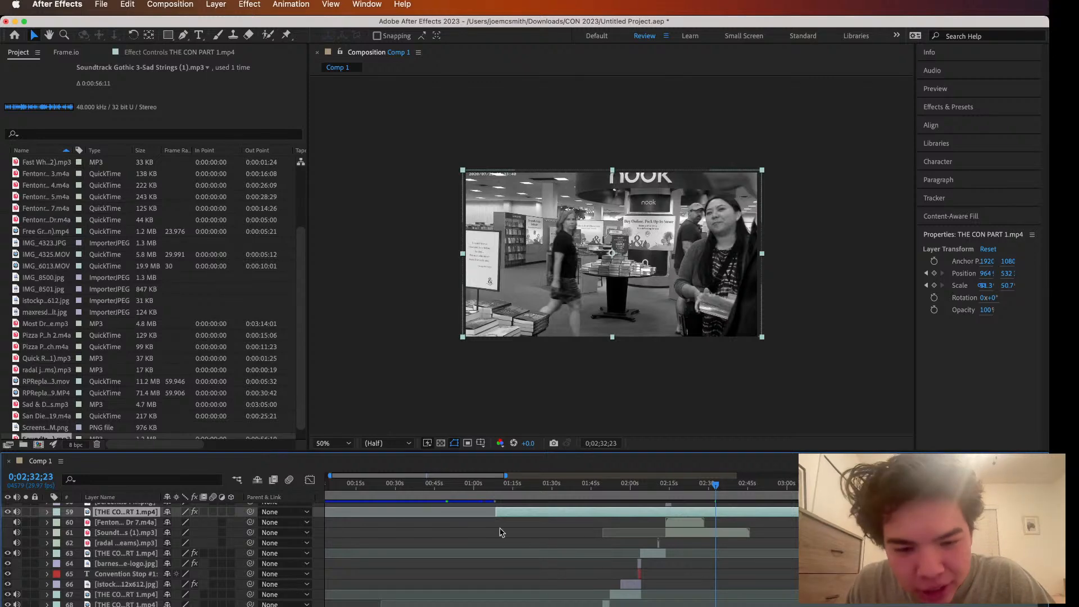
drag(738, 517, 711, 520)
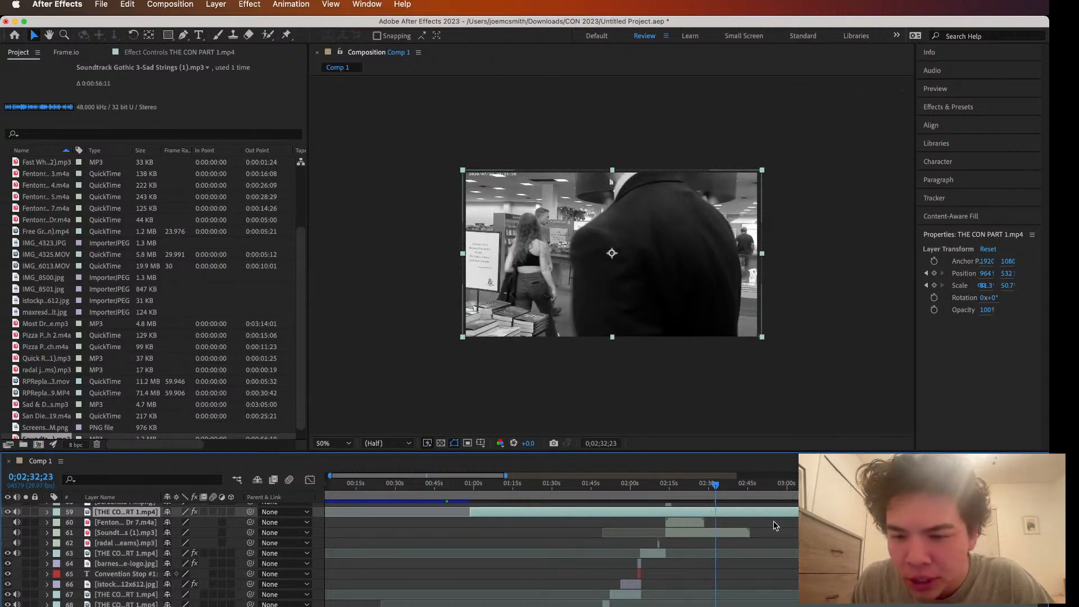
drag(798, 512, 777, 515)
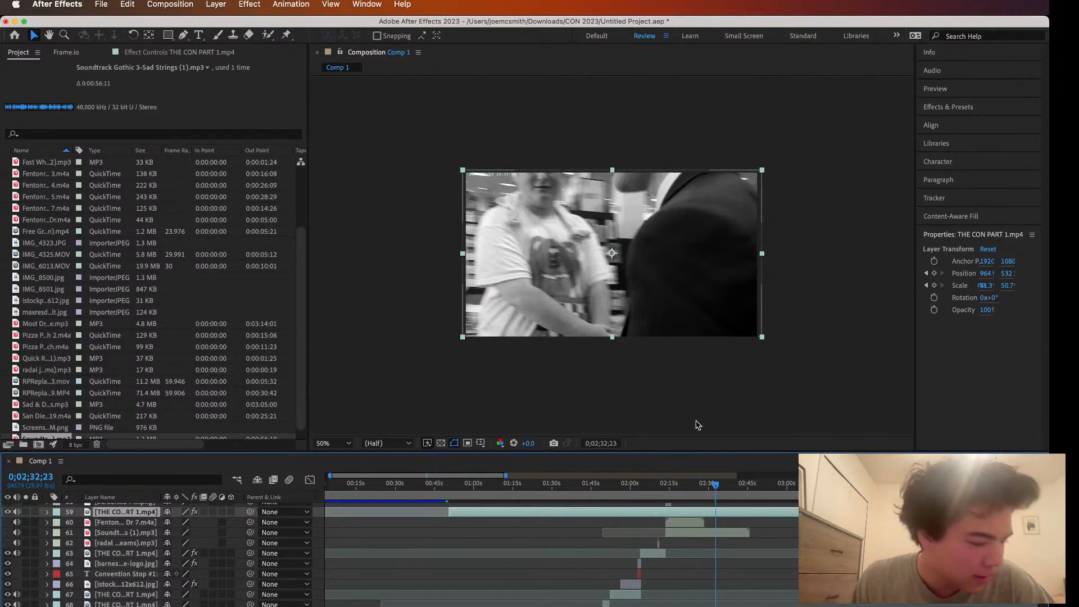
Trim the start of the layer 59 clip to 0;02;47;25, where the woman passes the magazine shelves
drag(444, 515, 755, 483)
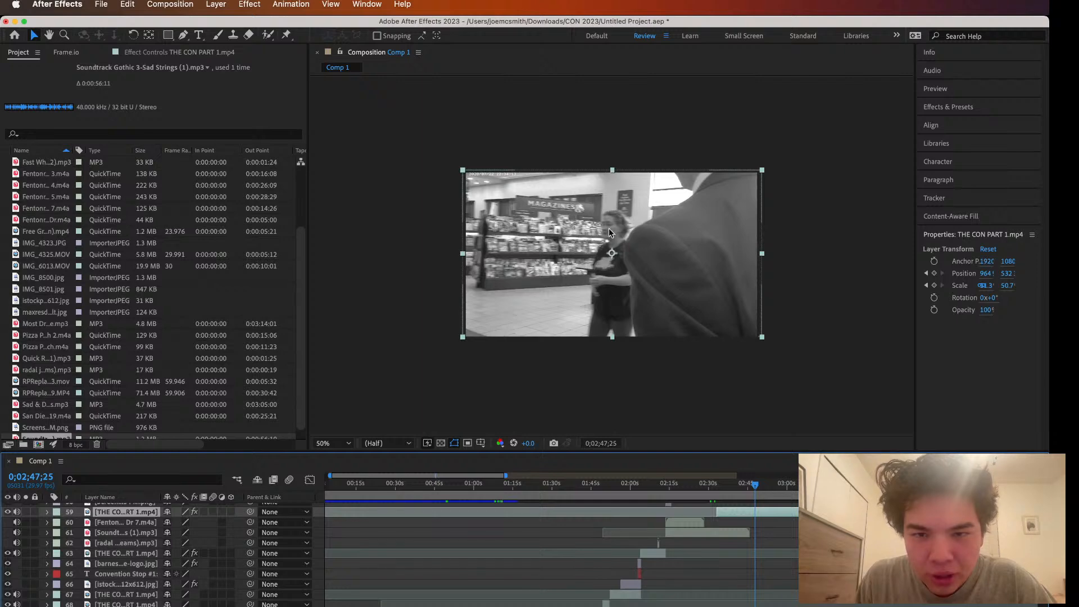
drag(757, 486, 756, 487)
key(space)
key(space)
drag(682, 510, 754, 521)
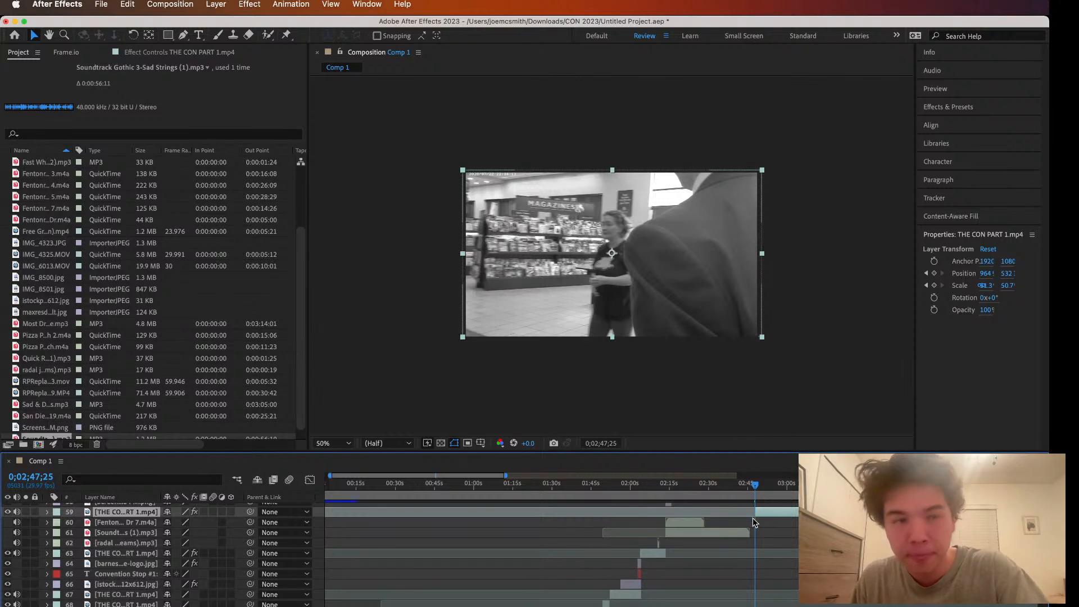
Time-stretch the trimmed layer 59 clip to 200%, holding the layer in-point in place
click(250, 4)
mouse_move(216, 4)
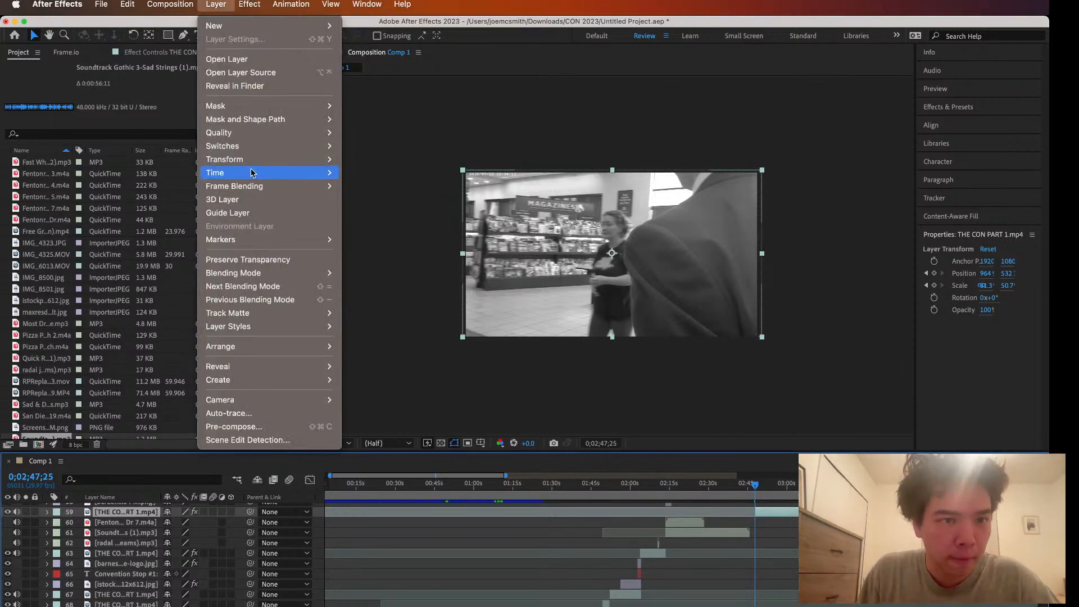
mouse_move(250, 172)
click(388, 199)
text(200)
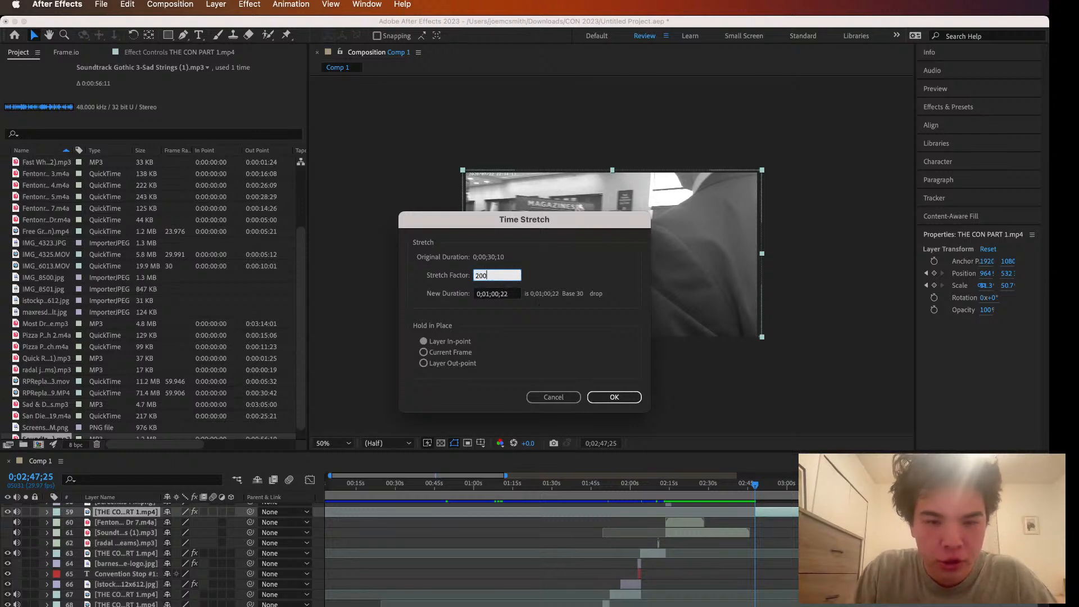
click(607, 400)
click(607, 403)
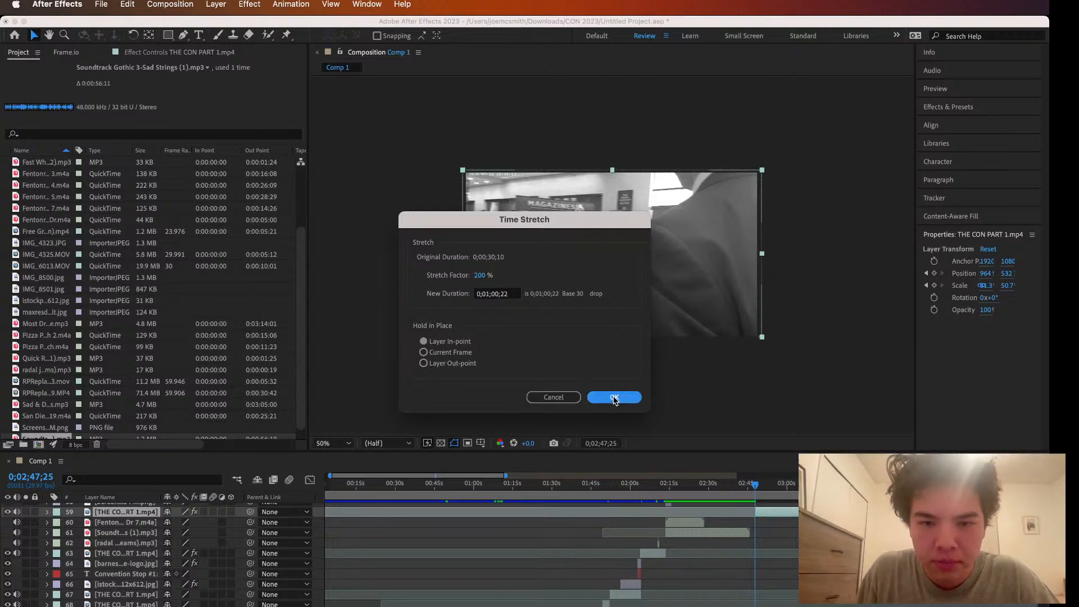
Preview the slowed magazine-section shot and adjust its start to about 0;02;47;11
key(space)
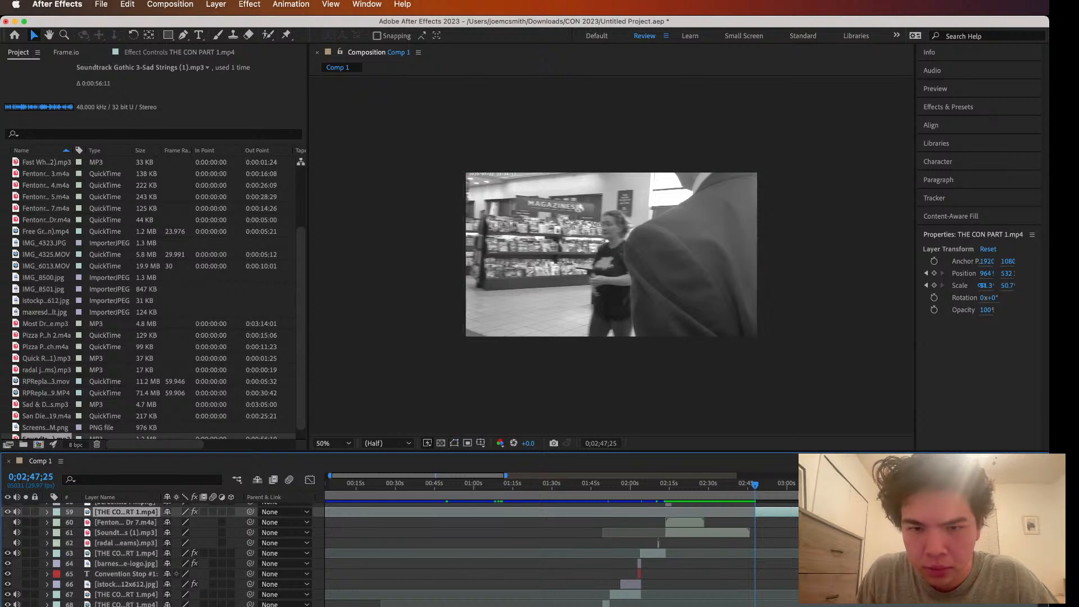
key(space)
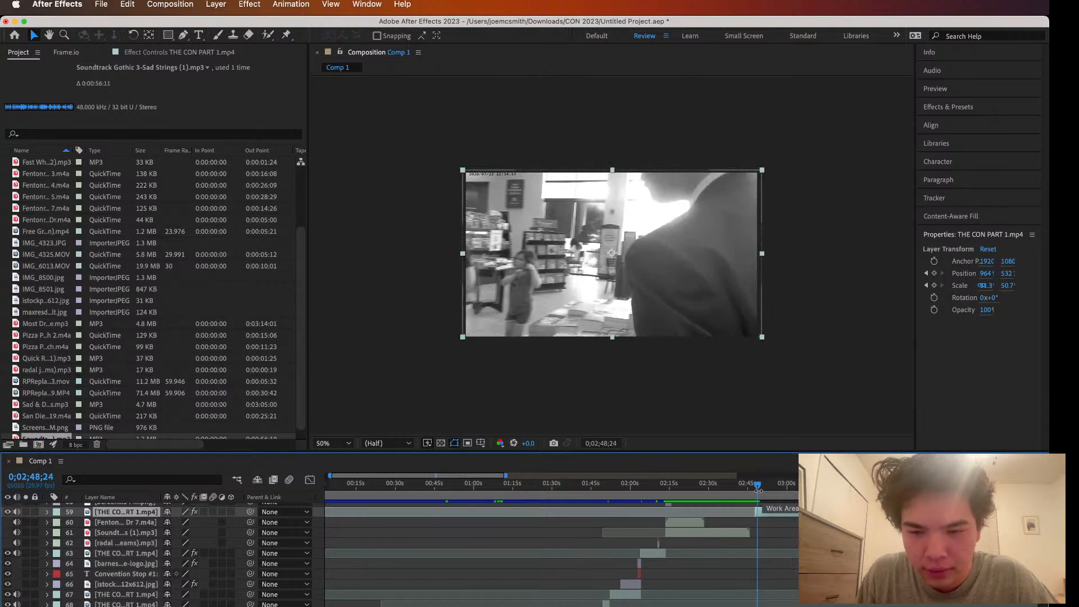
click(756, 487)
drag(757, 489, 755, 488)
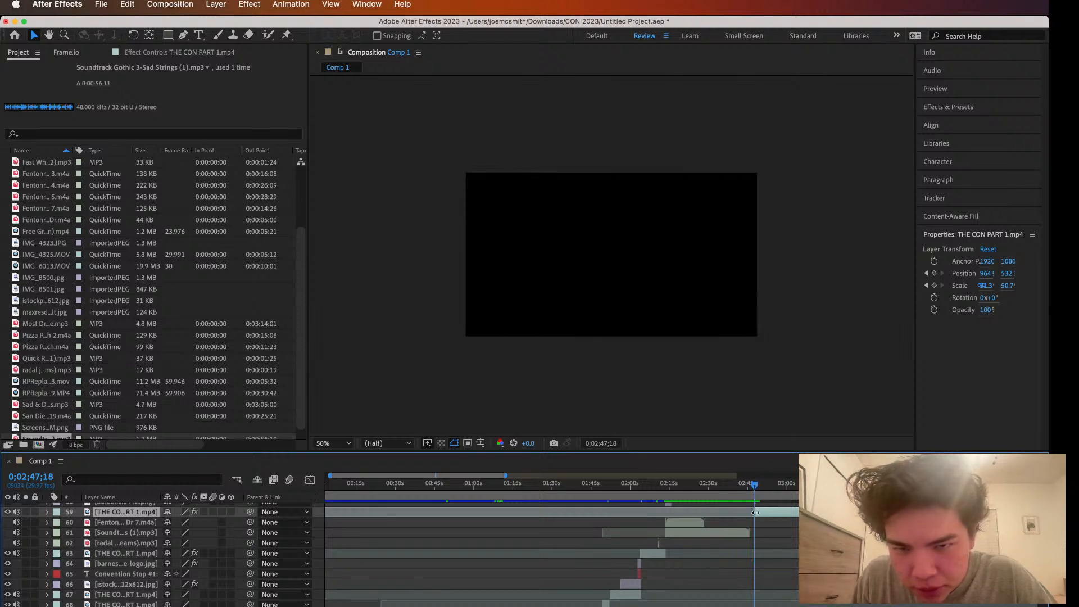
drag(756, 513, 752, 512)
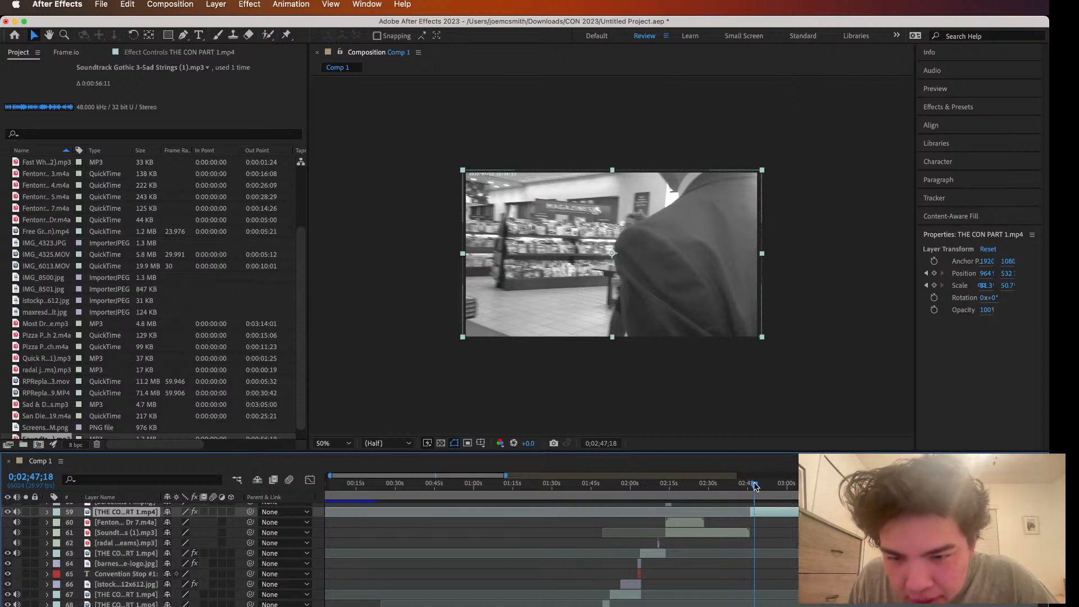
drag(753, 482, 755, 483)
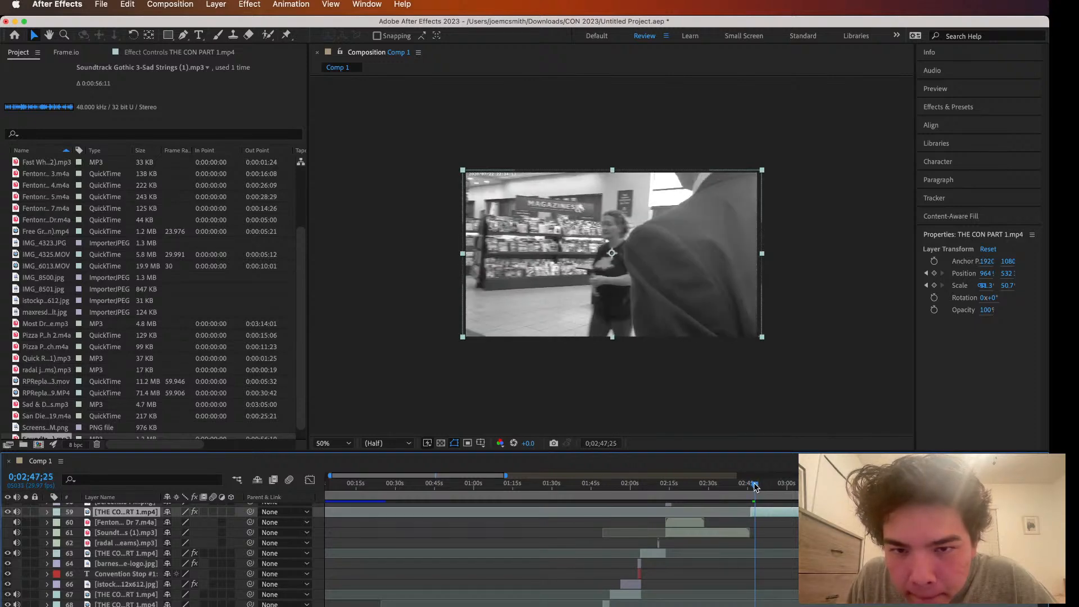
click(754, 484)
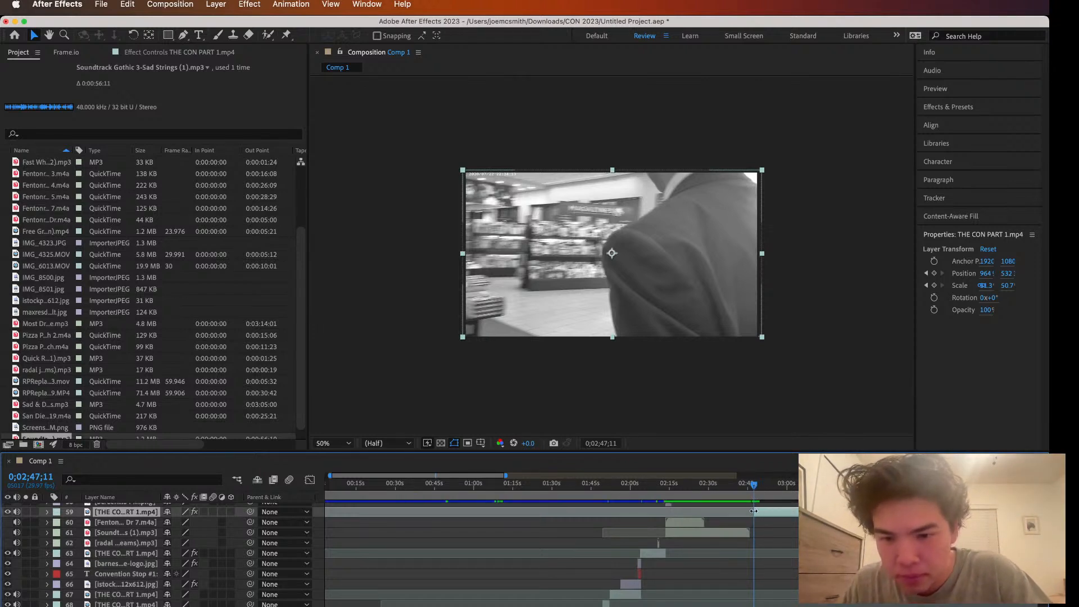
key(space)
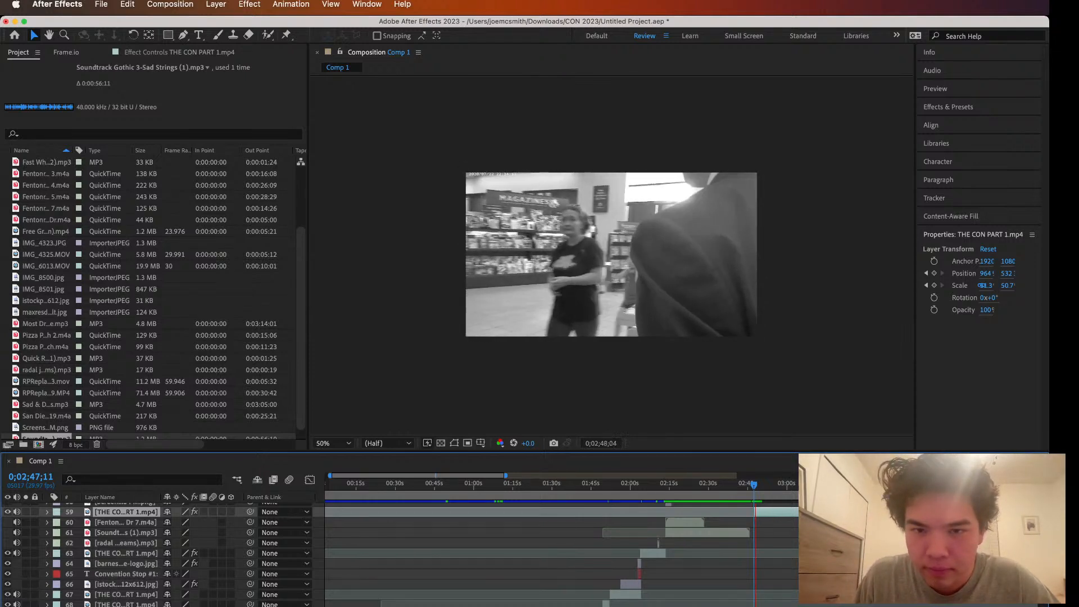
key(space)
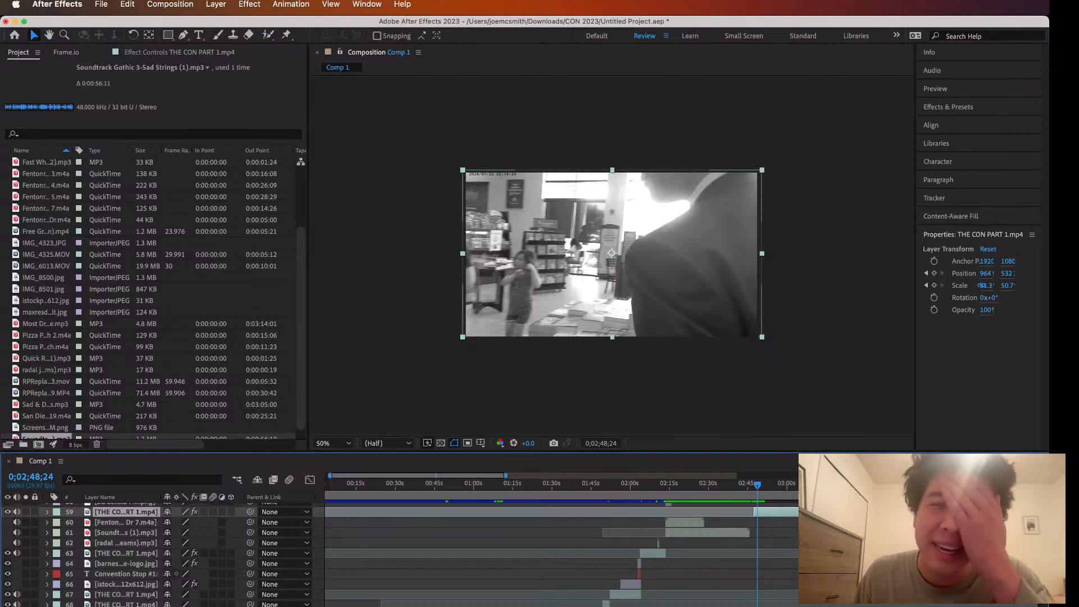
Trim the slowed shot's end to about 0;02;48;24 and move the short clip back to about 0;02;25
drag(900, 511, 757, 512)
drag(506, 475, 449, 475)
drag(330, 475, 396, 475)
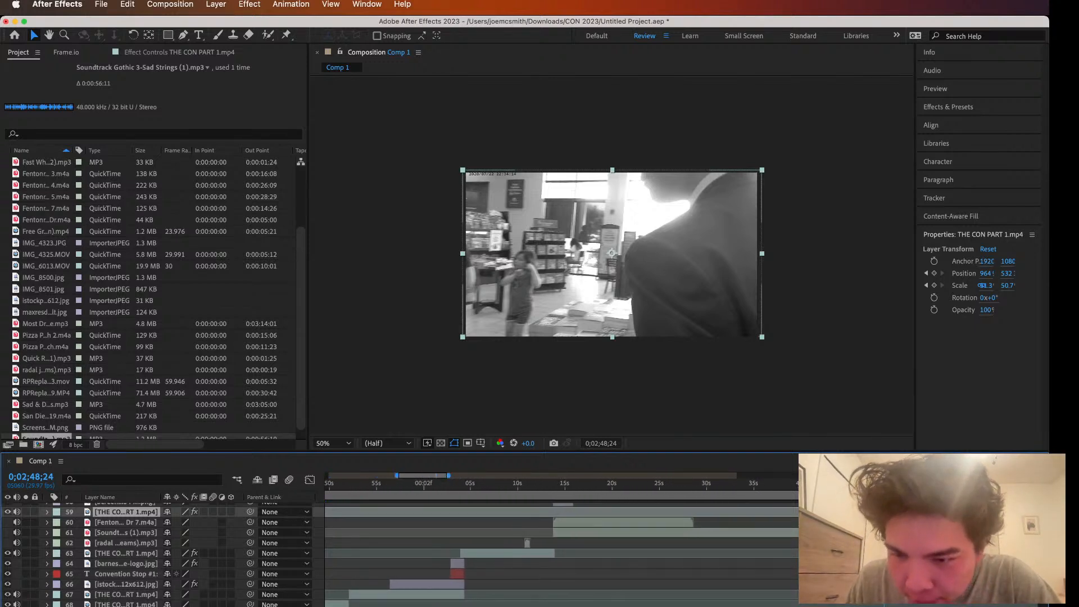
drag(882, 512, 664, 512)
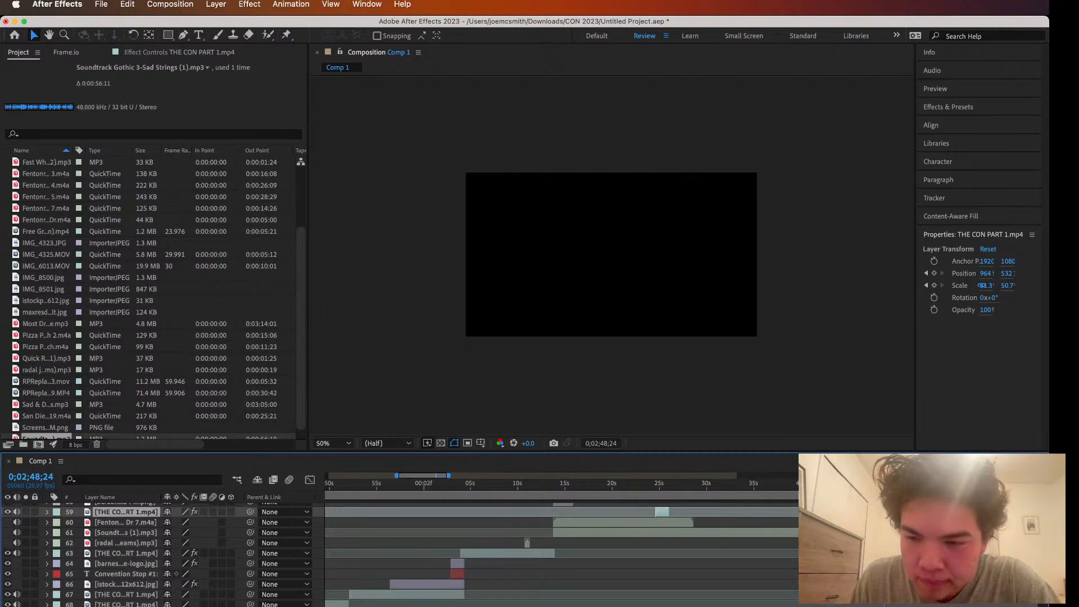
Preview from about 0;02;15;12, move the short clip to start at about 0;02;18, and set the time to 0;02;15;23
drag(601, 496, 565, 496)
key(space)
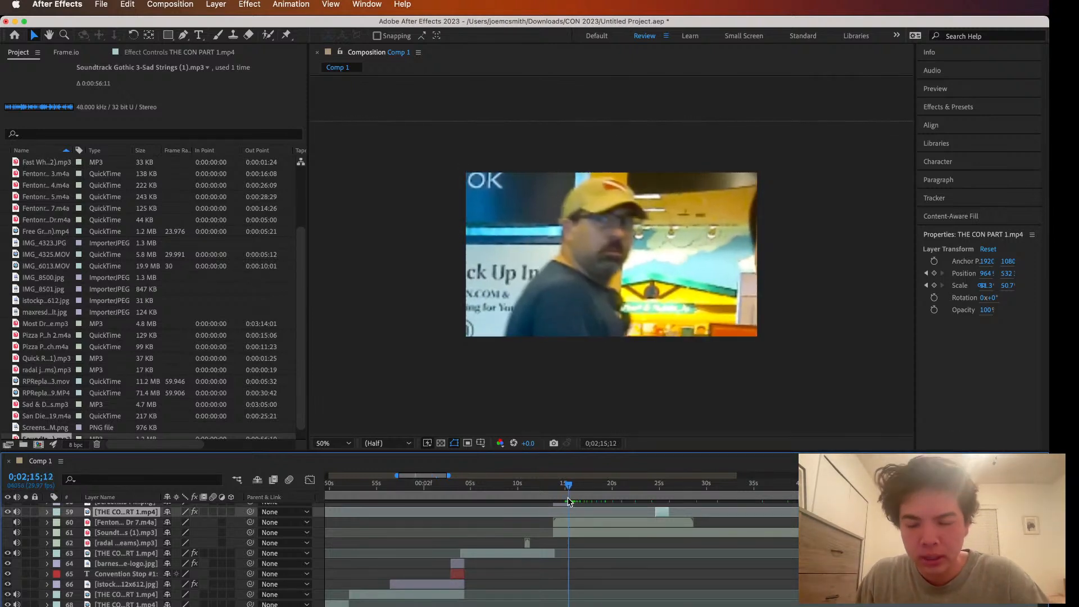
drag(660, 511, 603, 511)
click(572, 486)
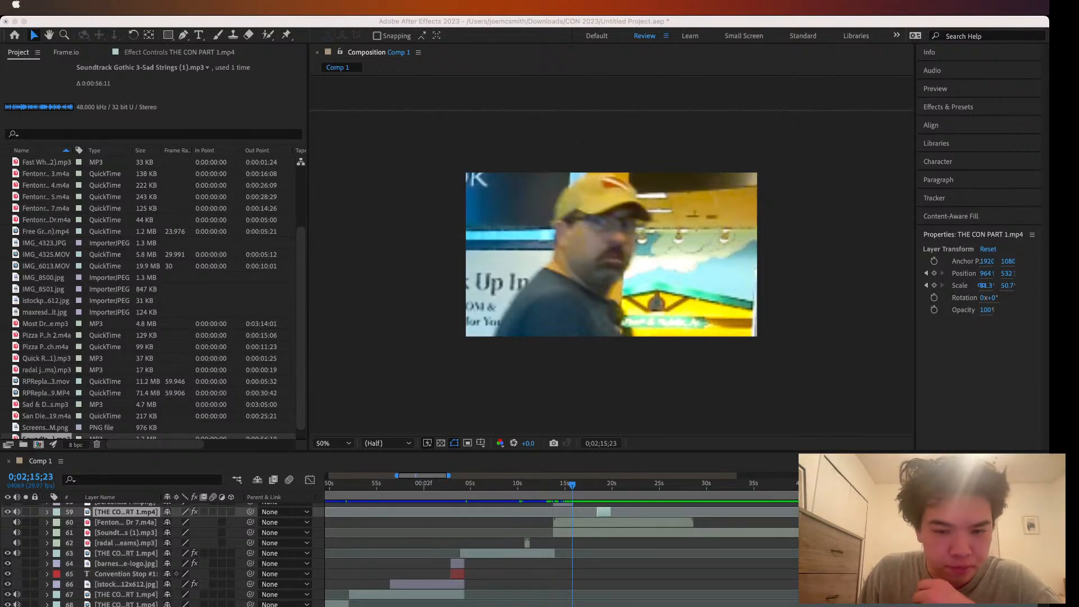
Save the project and import the funny-nerdy-man-reading-book .webp image from the Downloads folder
click(102, 5)
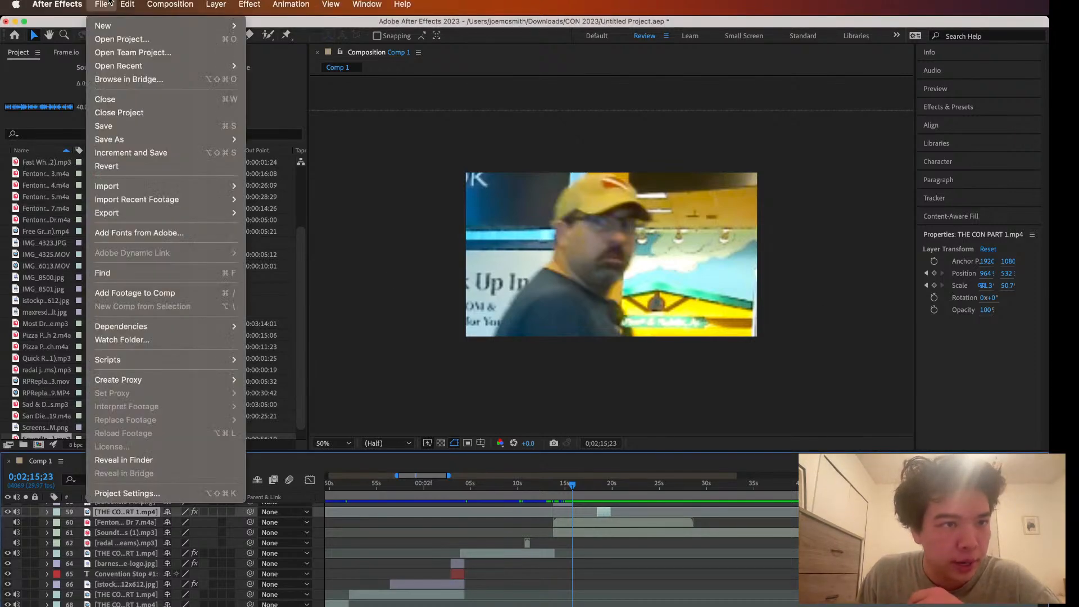
mouse_move(127, 5)
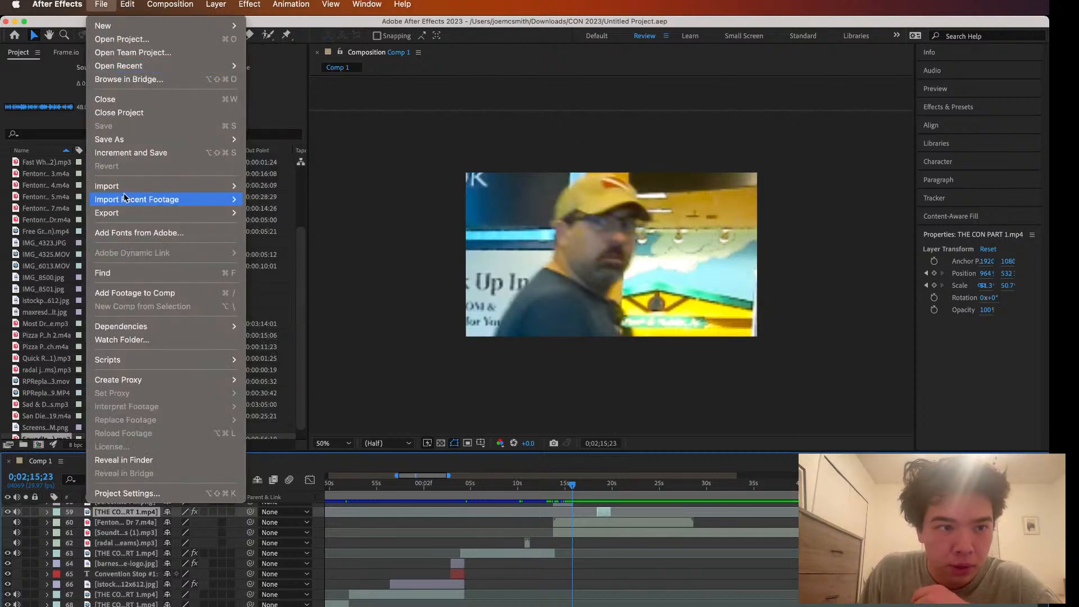
mouse_move(146, 194)
click(258, 186)
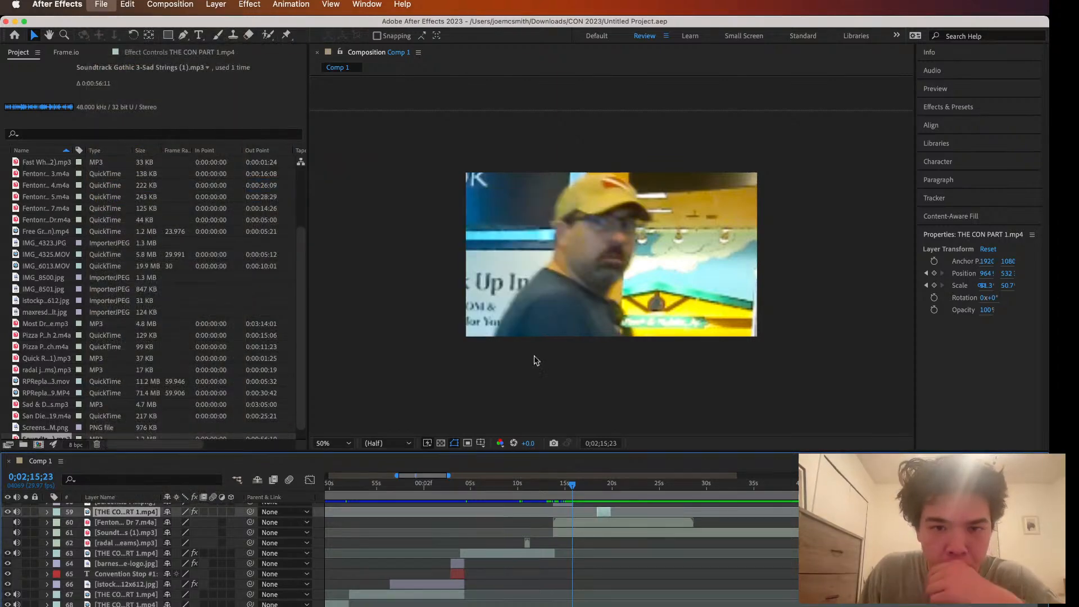
key(super+Tab)
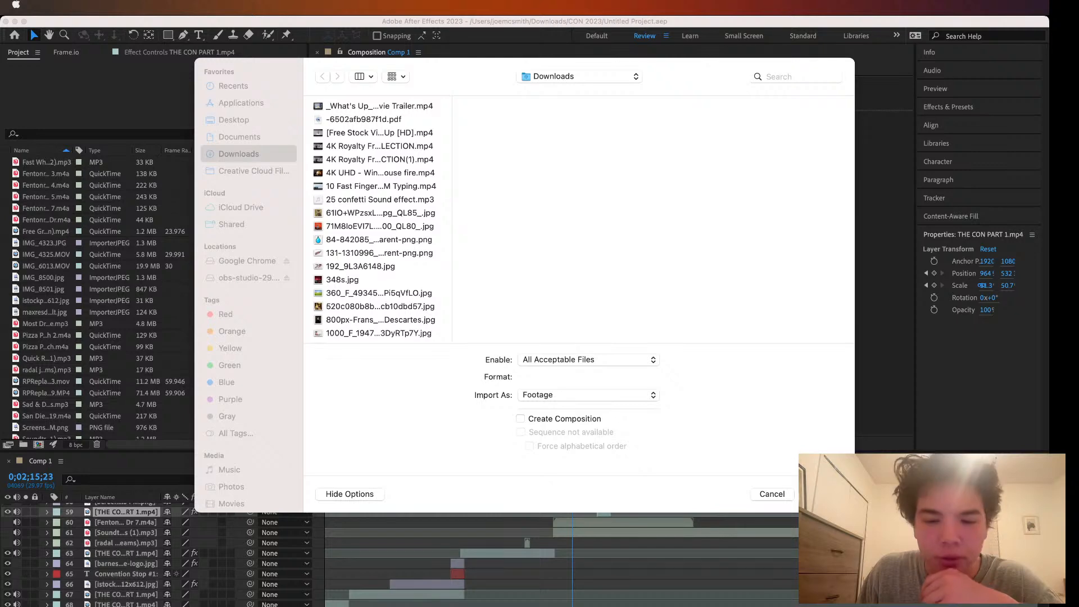
click(480, 219)
scroll(388, 197, down, 15)
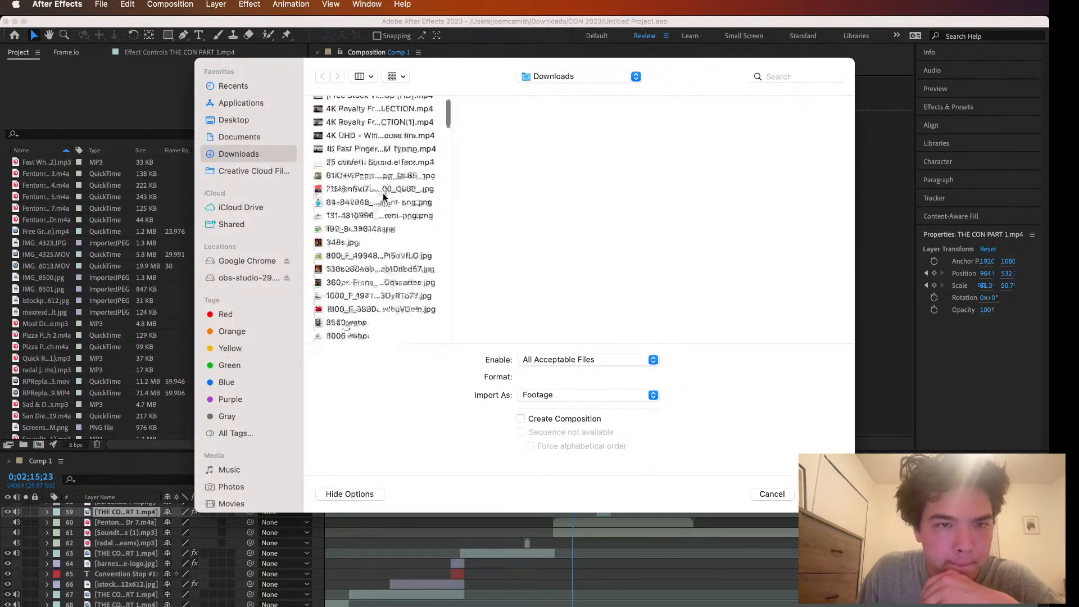
scroll(384, 197, down, 10)
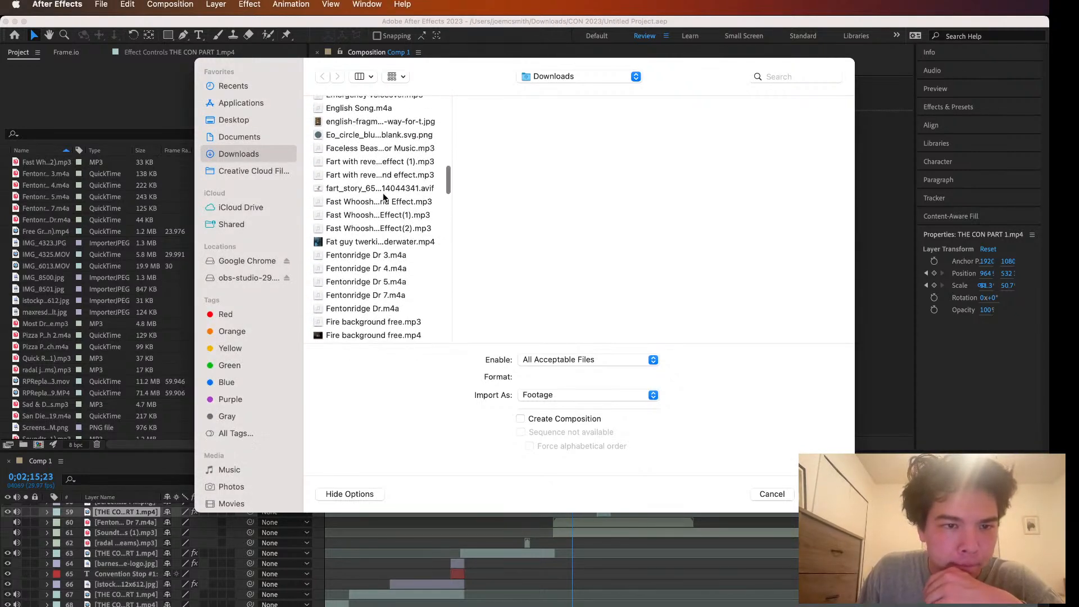
scroll(365, 236, down, 10)
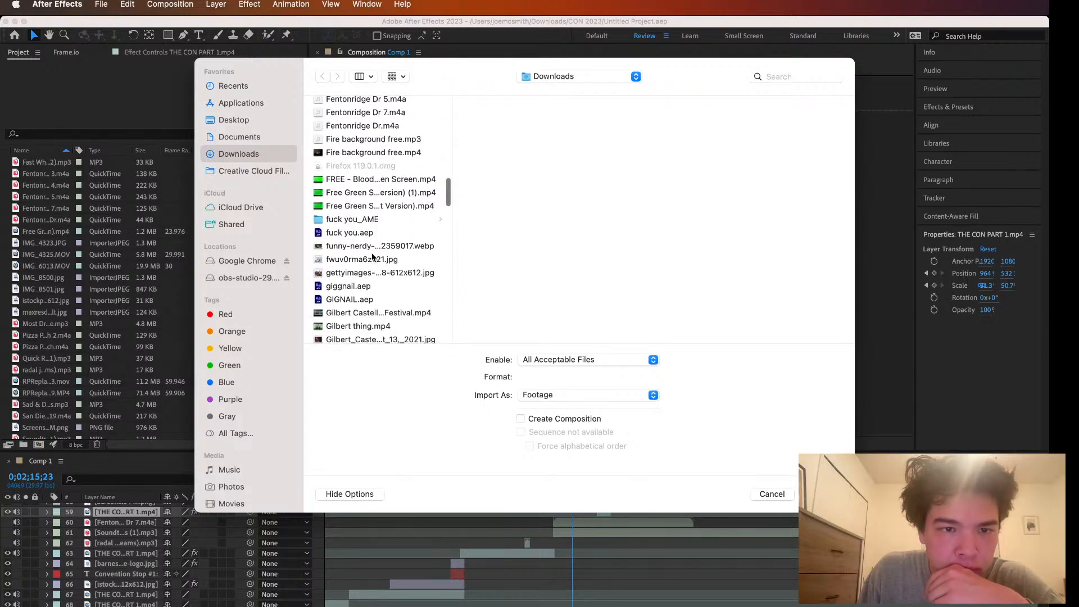
click(377, 210)
click(822, 494)
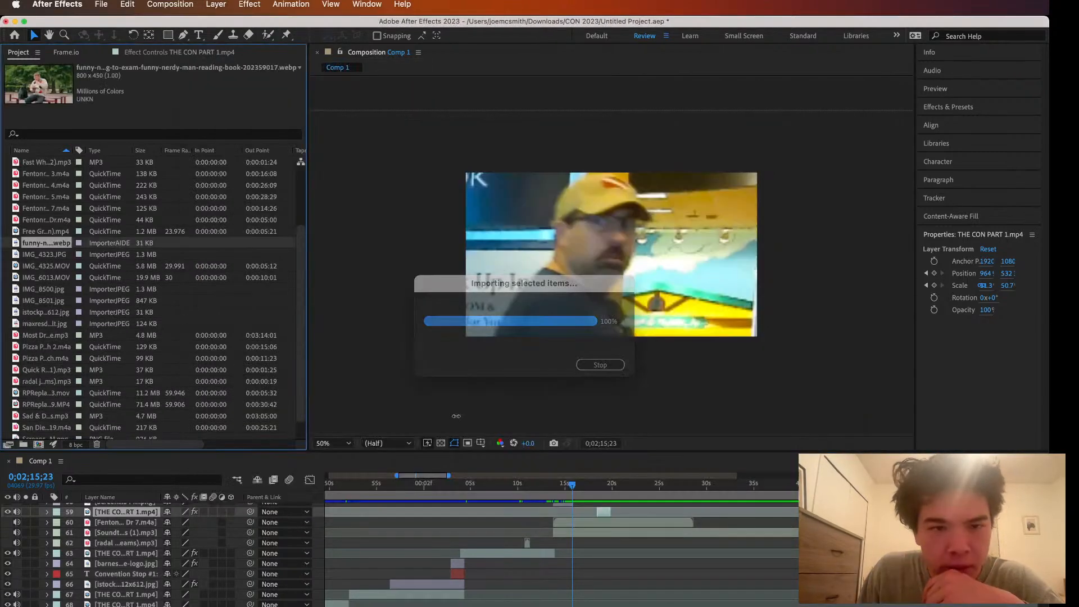
Add the reading-man image below layer 59, starting at about 0;02;15;27, and scale it to about 242% to fill the frame
drag(46, 247, 602, 522)
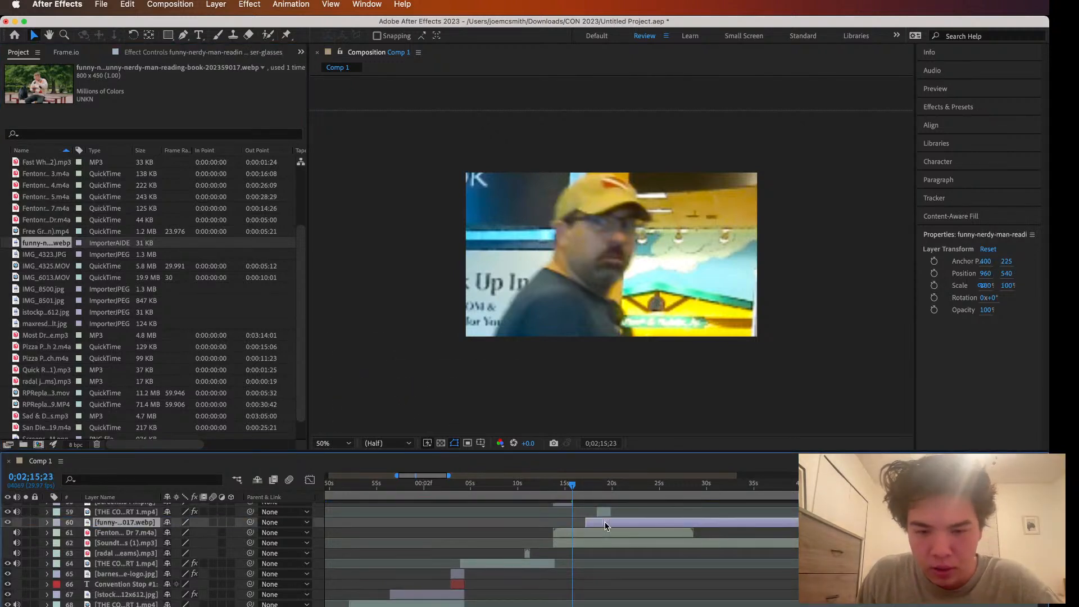
mouse_move(574, 483)
mouse_down()
mouse_move(565, 480)
mouse_move(573, 483)
mouse_up()
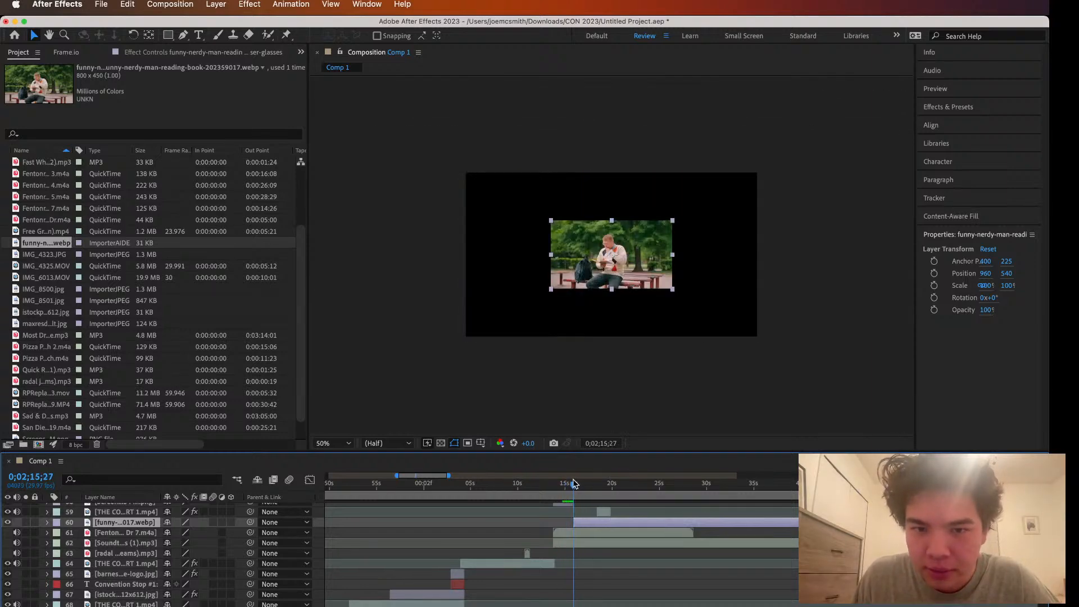
drag(551, 221, 465, 172)
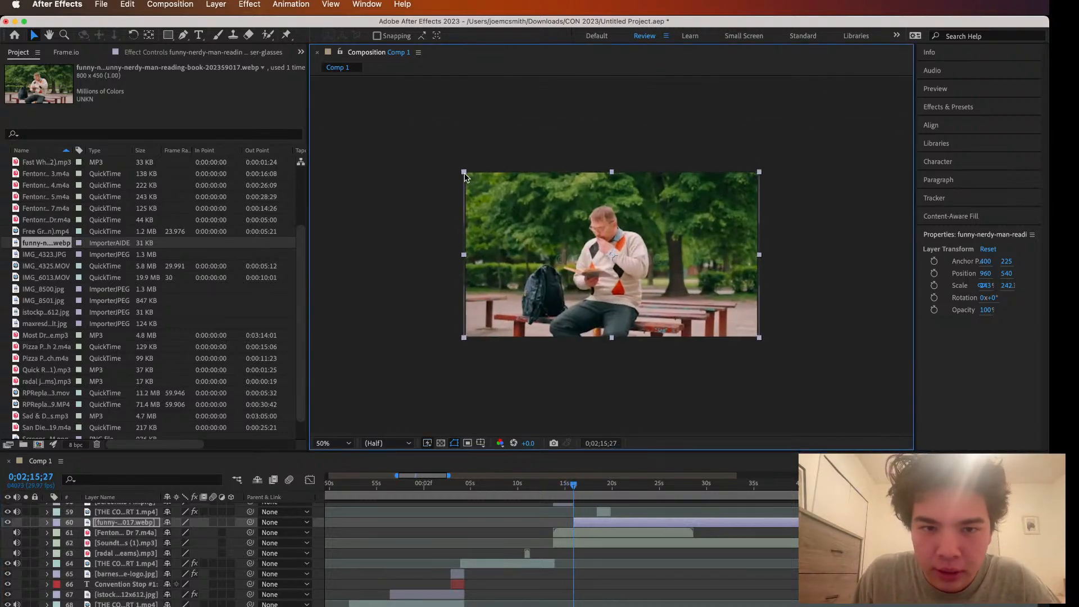
Apply the Black & White color correction effect to the reading-man image layer
right_click(600, 213)
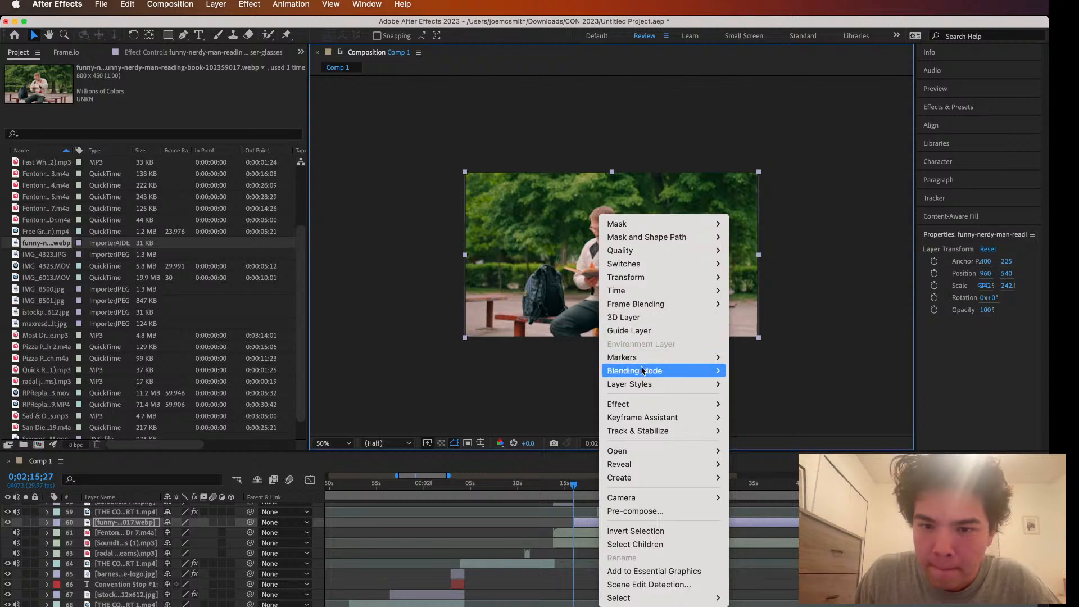
mouse_move(651, 404)
mouse_move(774, 415)
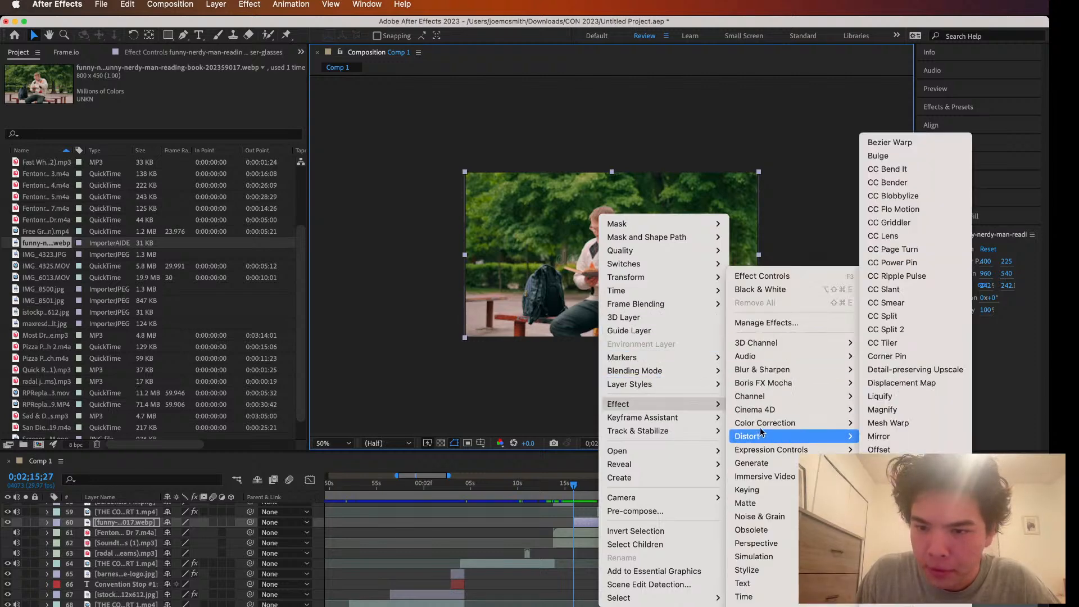
click(901, 170)
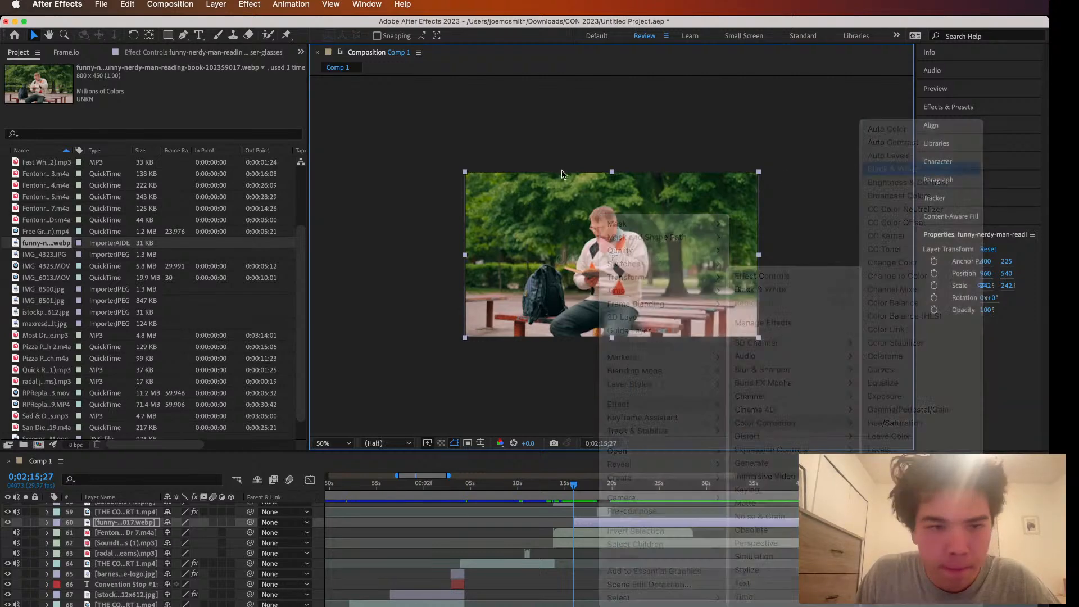
click(576, 493)
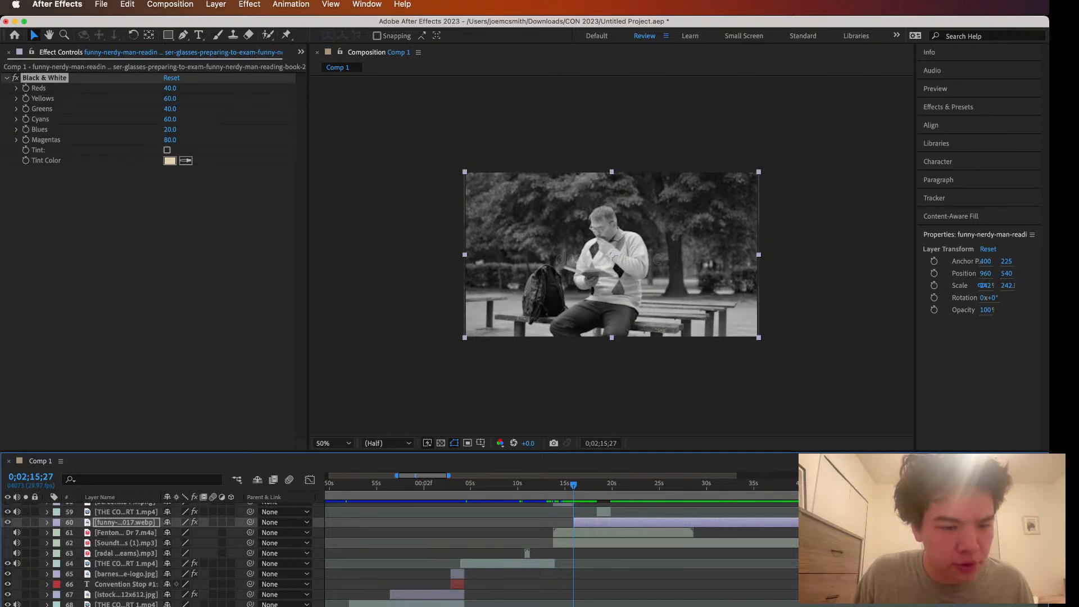
Close the image layer's effect controls and save the project
key(super+Tab)
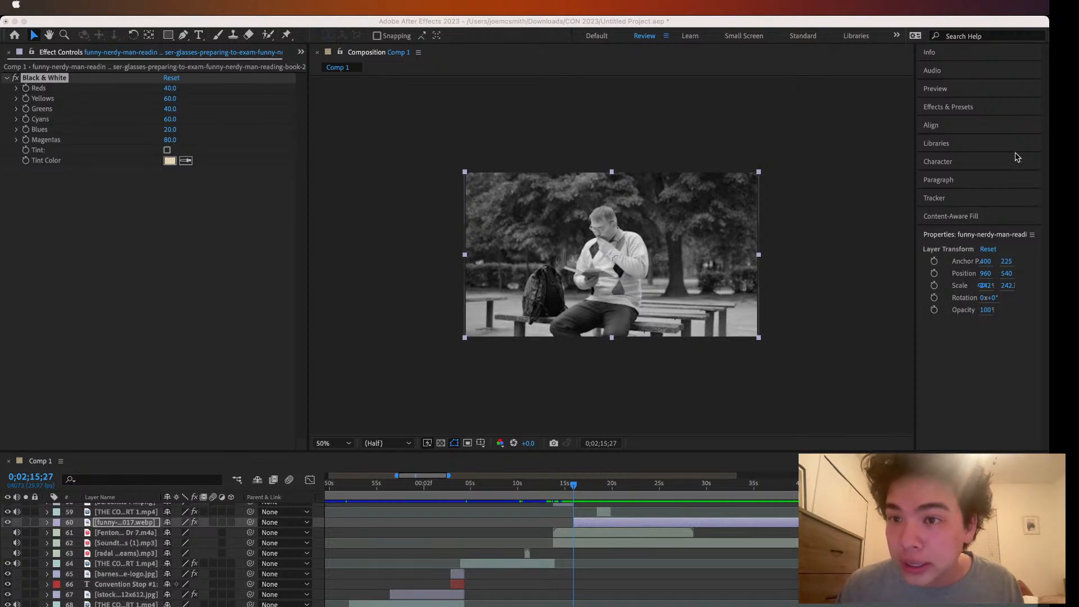
key(super+Tab)
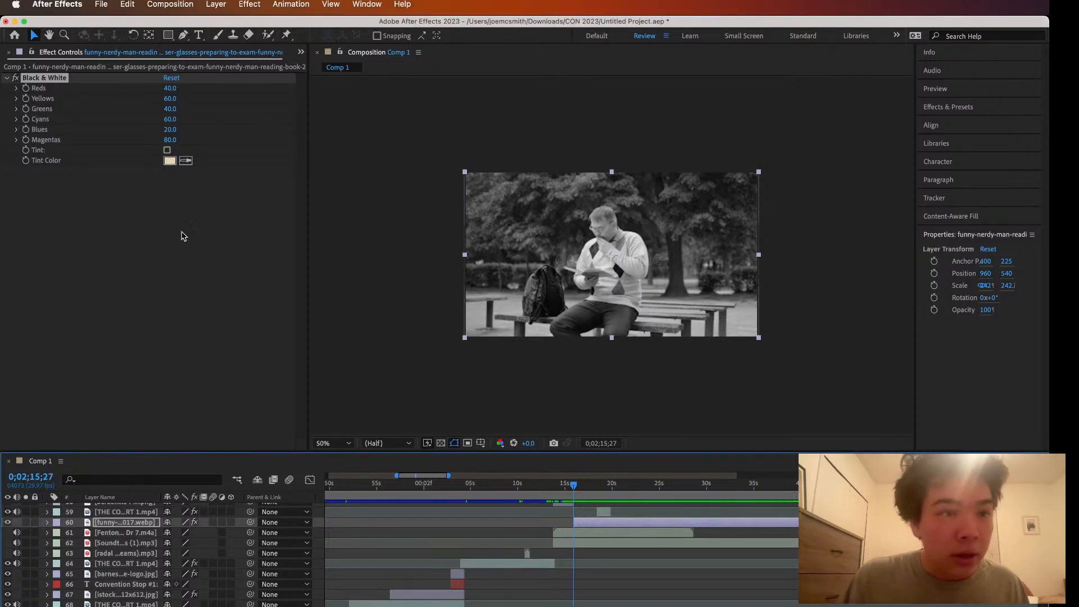
click(8, 52)
click(101, 4)
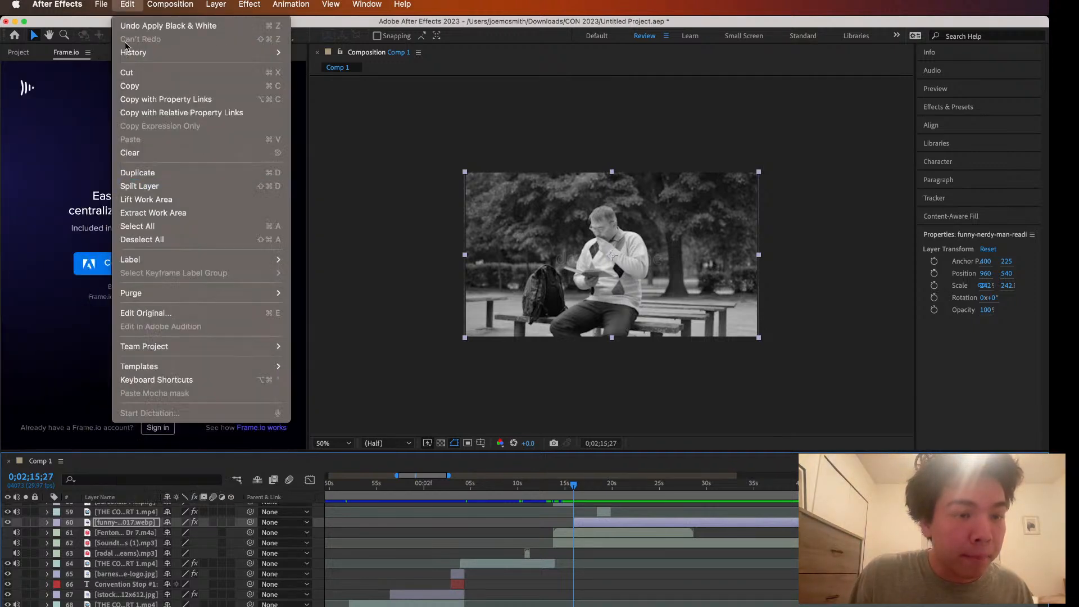
mouse_move(101, 4)
click(114, 127)
Import Rain Drops on Glass Window -1080p Green Screen.mp4 from the Downloads folder as footage
click(102, 4)
mouse_move(134, 191)
click(309, 186)
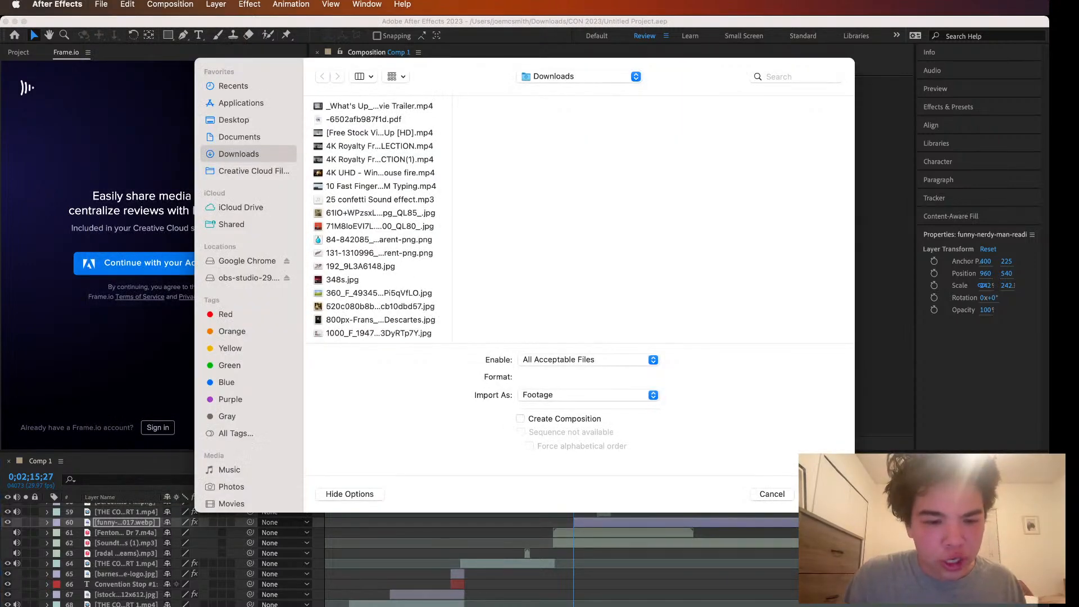
key(super+Tab)
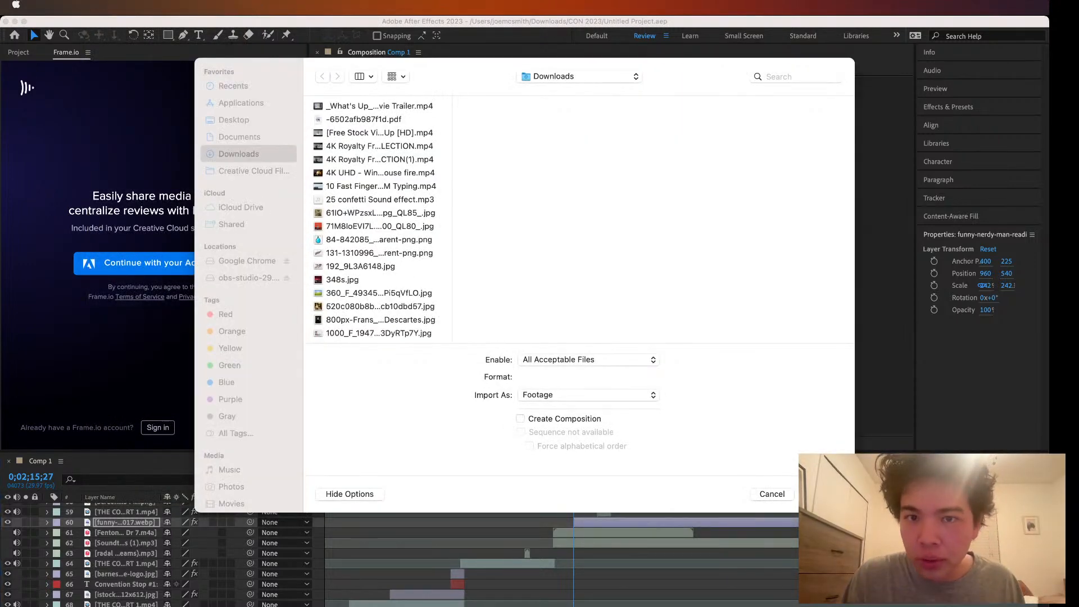
key(super+Tab)
scroll(381, 181, down, 20)
scroll(381, 182, down, 20)
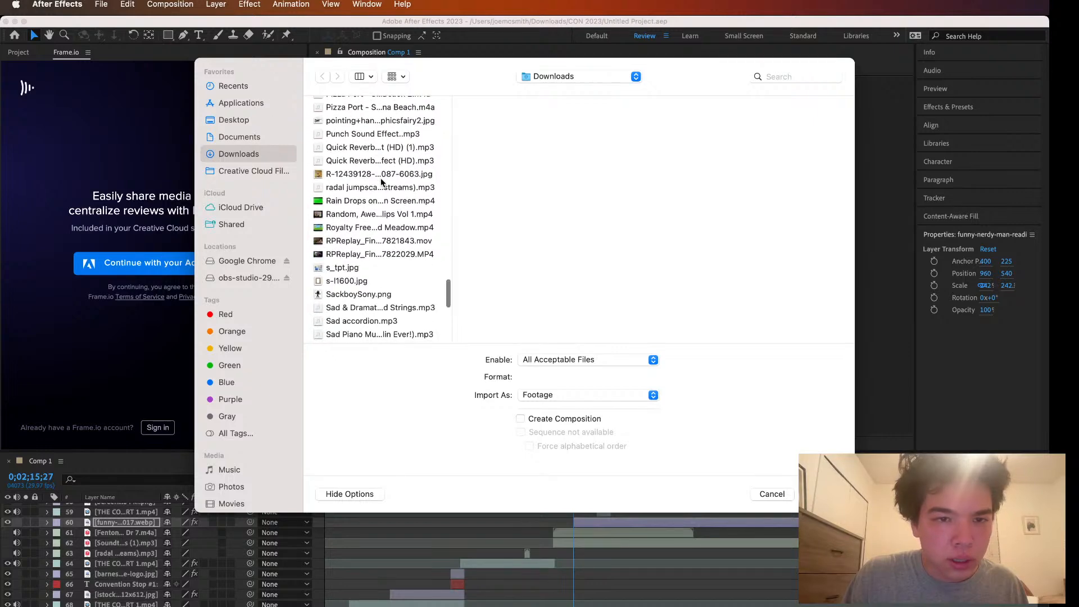
scroll(357, 243, down, 2)
click(371, 178)
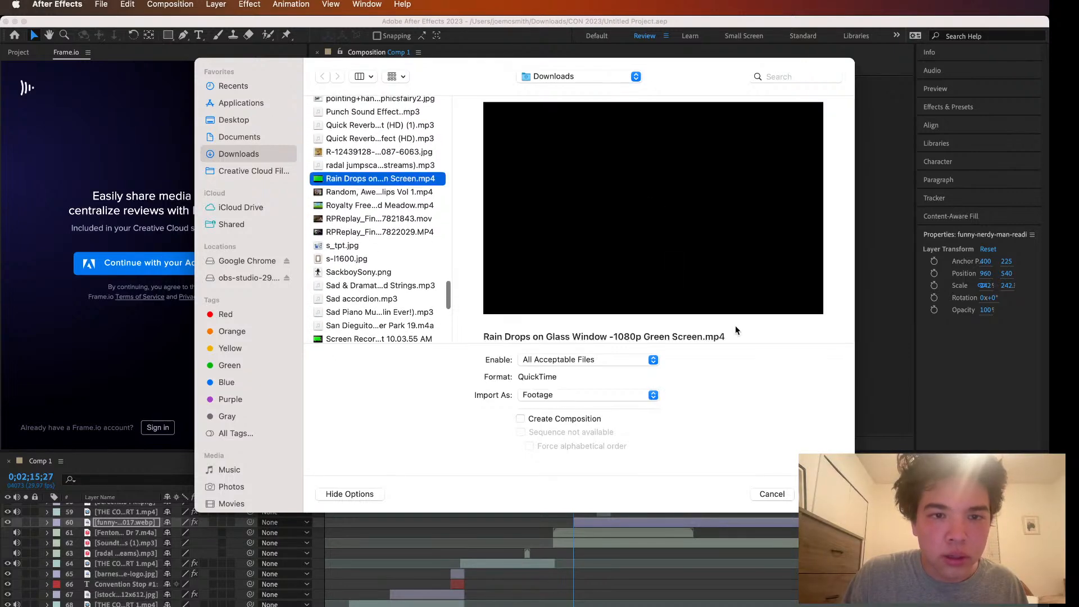
click(818, 494)
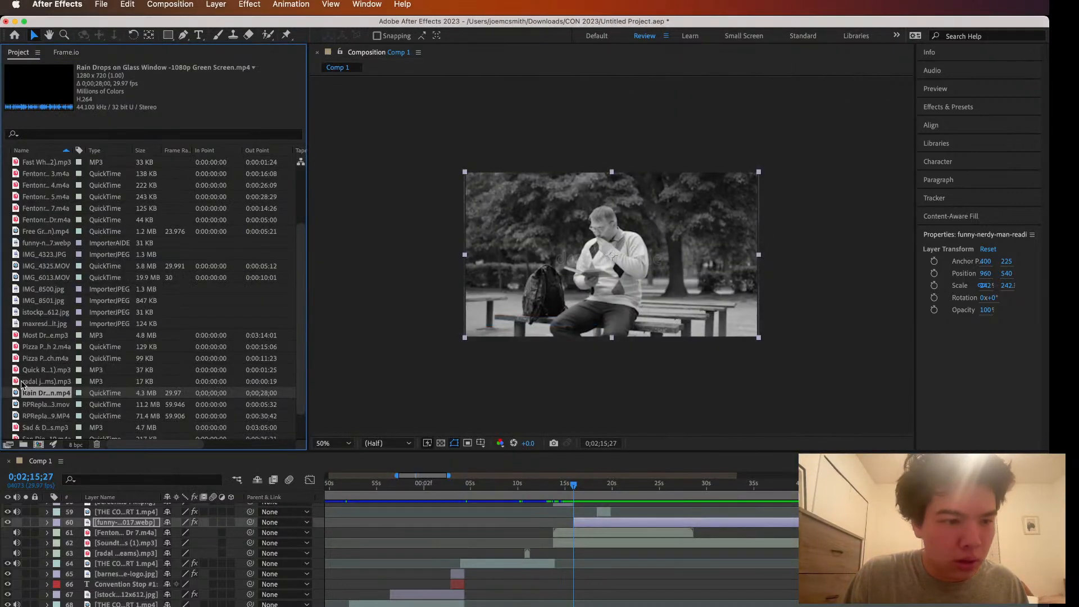
Add the rain drops clip above the short THE CON PART 1 clip, starting at 0;02;15;27, and mute its audio
drag(28, 395, 615, 570)
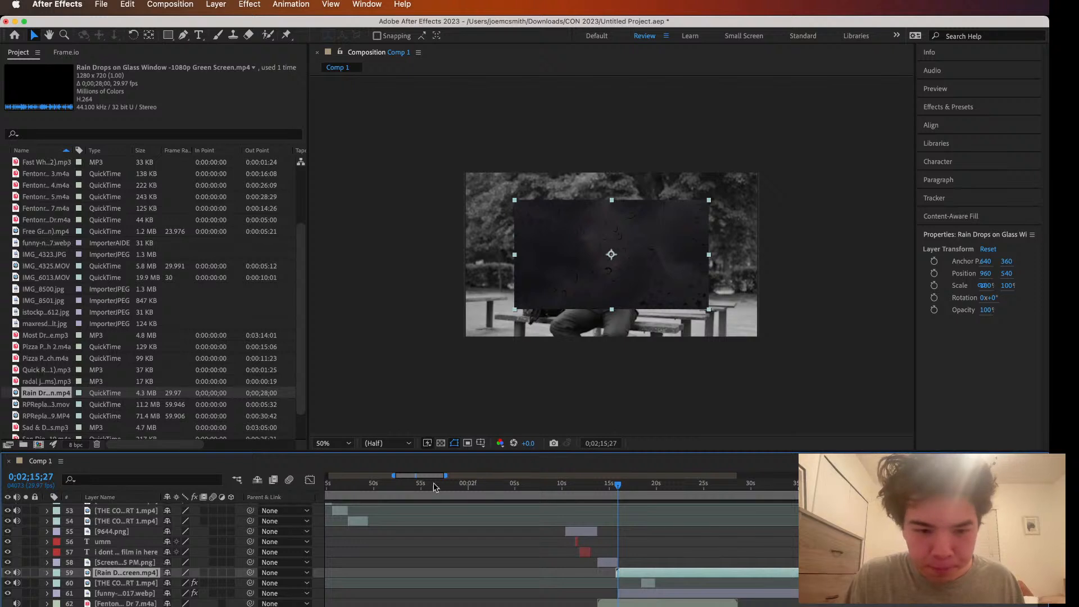
drag(445, 476, 642, 476)
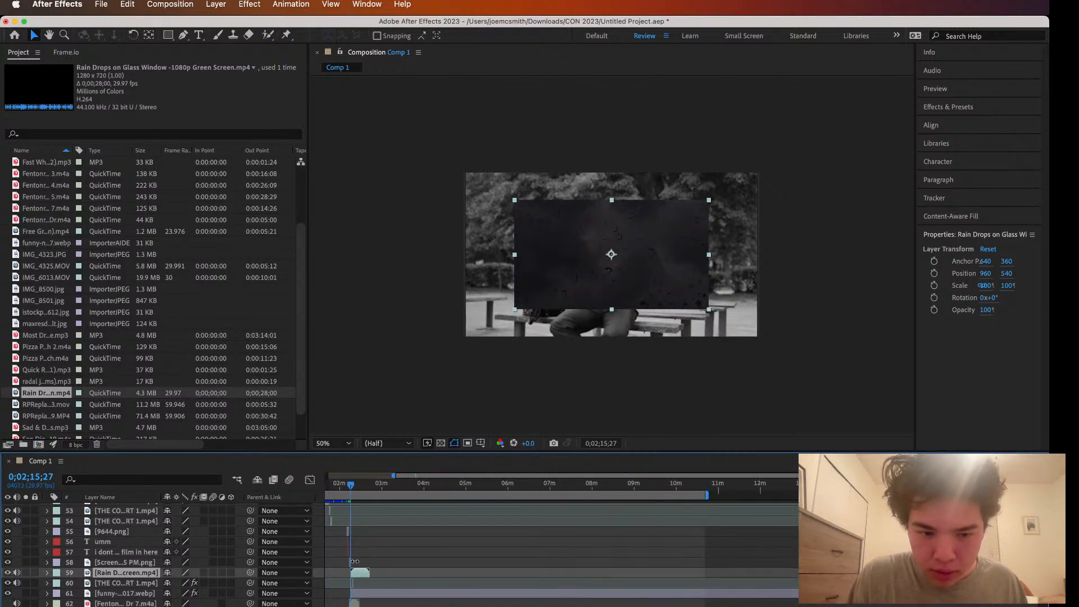
click(18, 573)
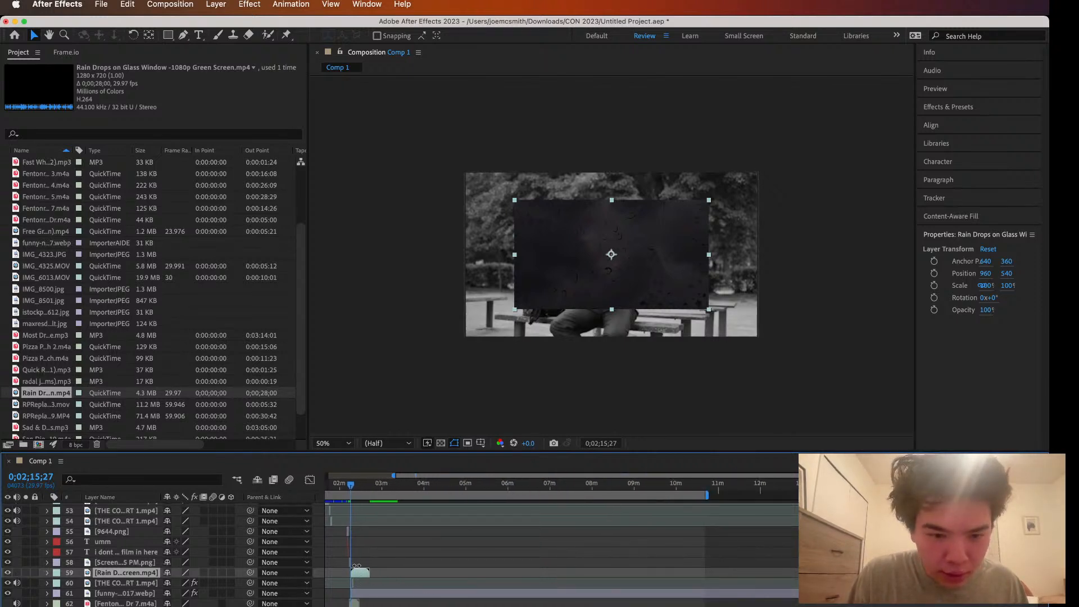
Set the time to 0;02;26;01, where the rain clip shows green, and apply the Color Range keying effect to that clip
drag(350, 487, 356, 487)
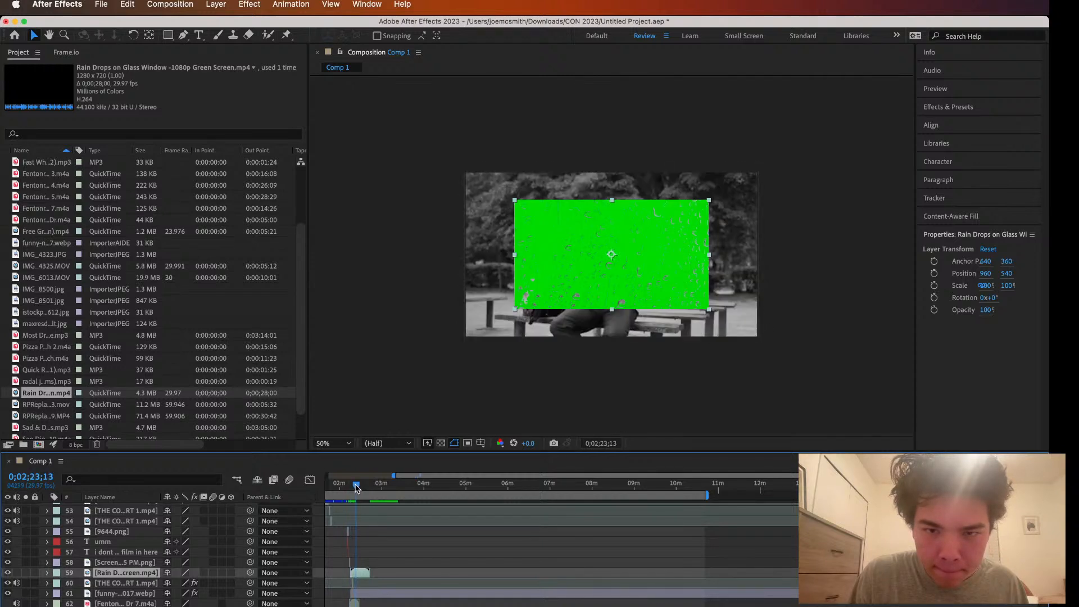
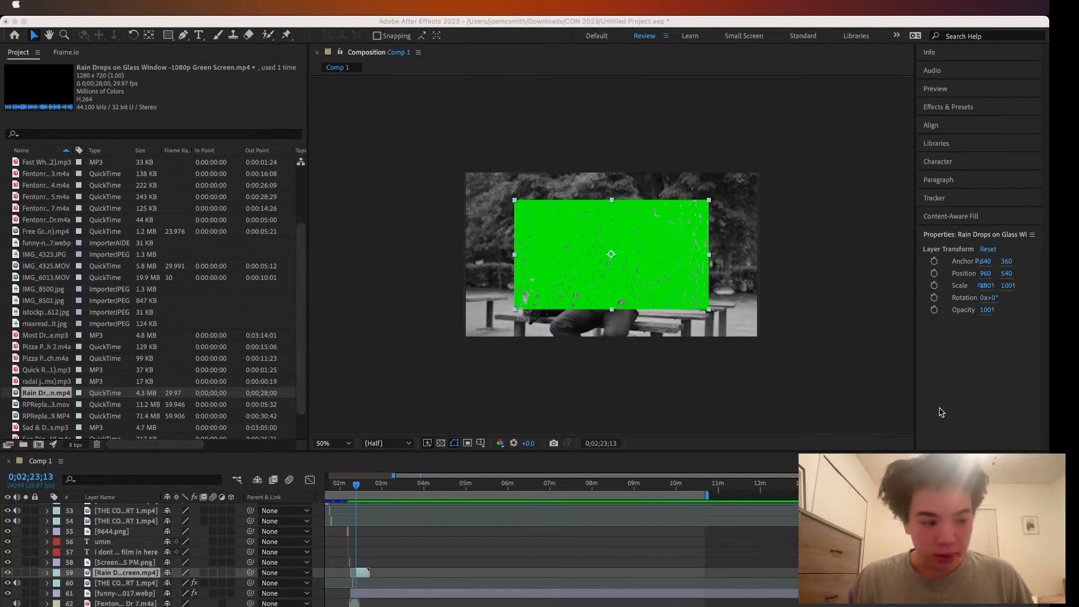
click(329, 232)
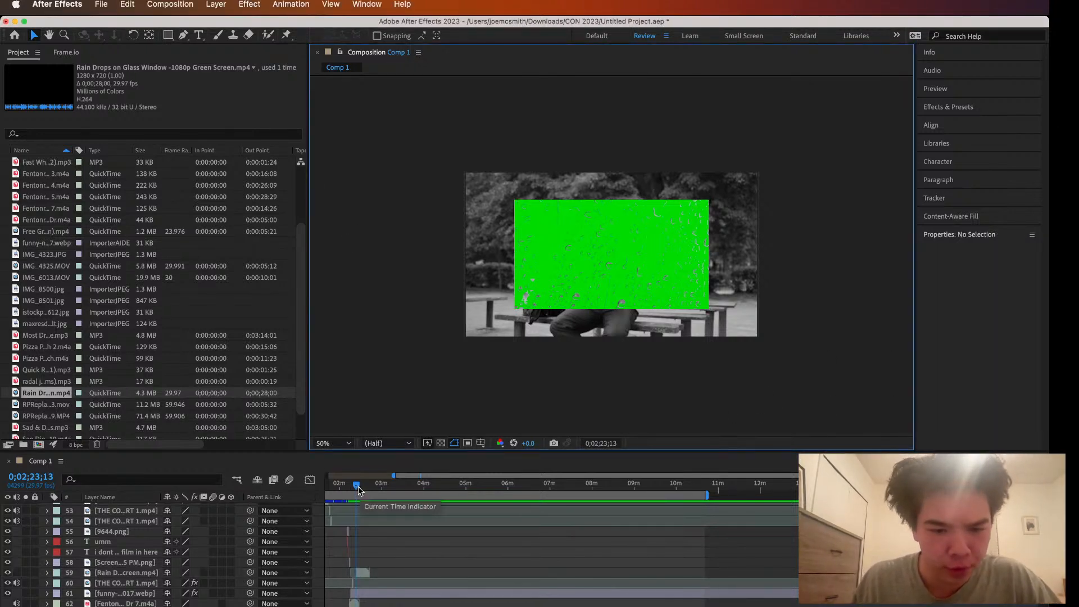
drag(357, 489, 359, 490)
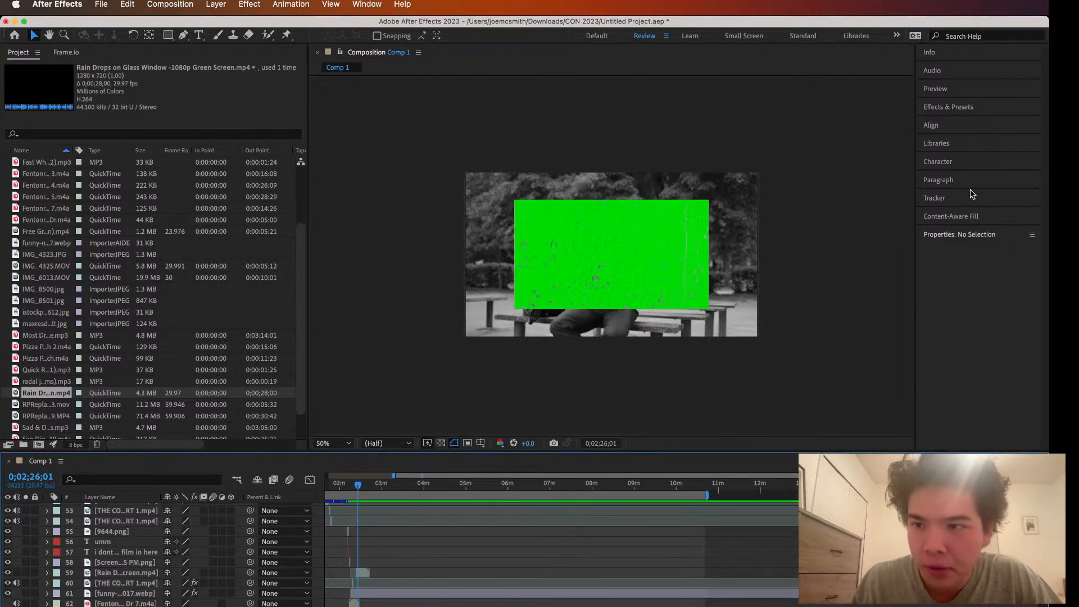
click(960, 113)
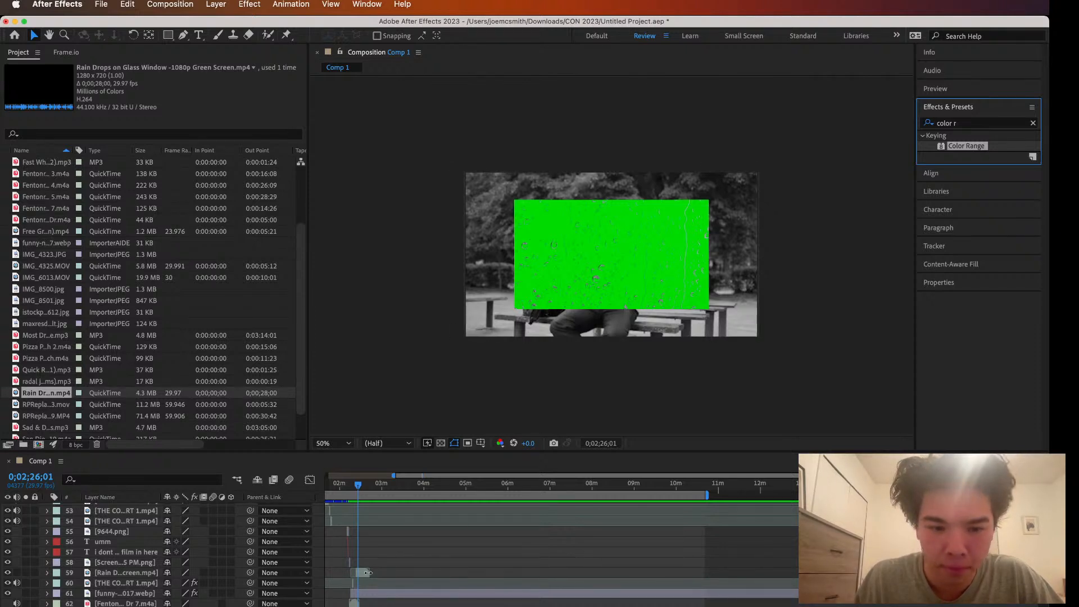
click(364, 576)
double_click(980, 146)
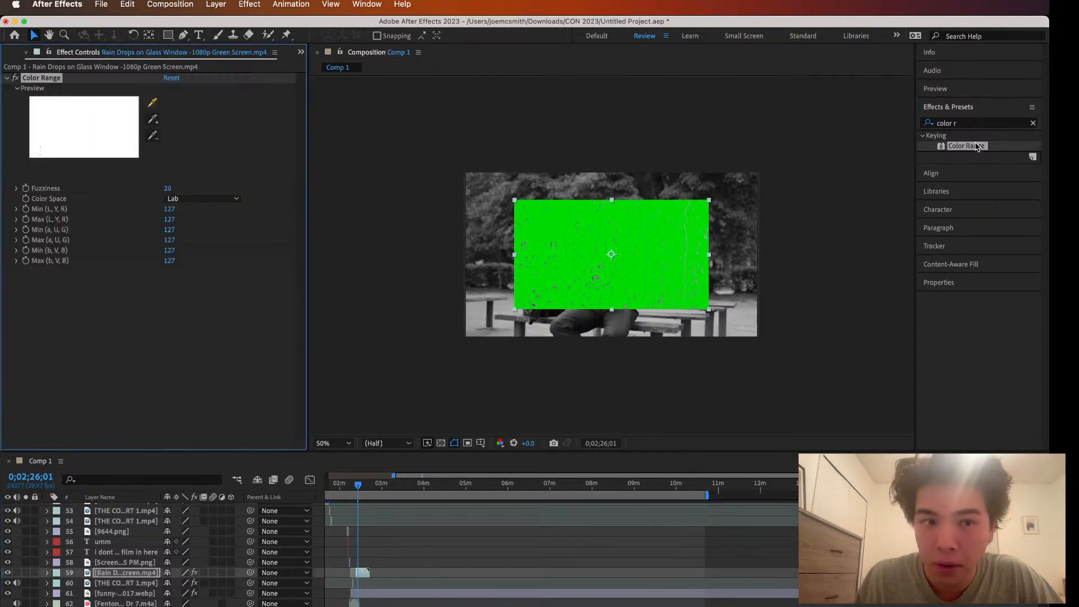
Key out the rain clip's green background by sampling the green in two places with the Color Range effect
click(152, 102)
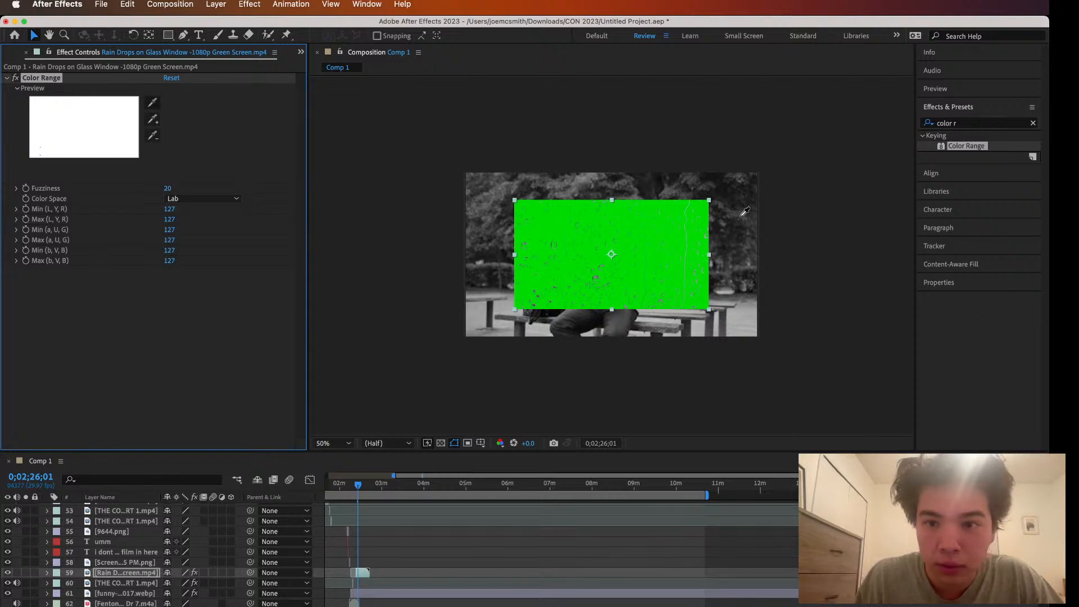
click(700, 217)
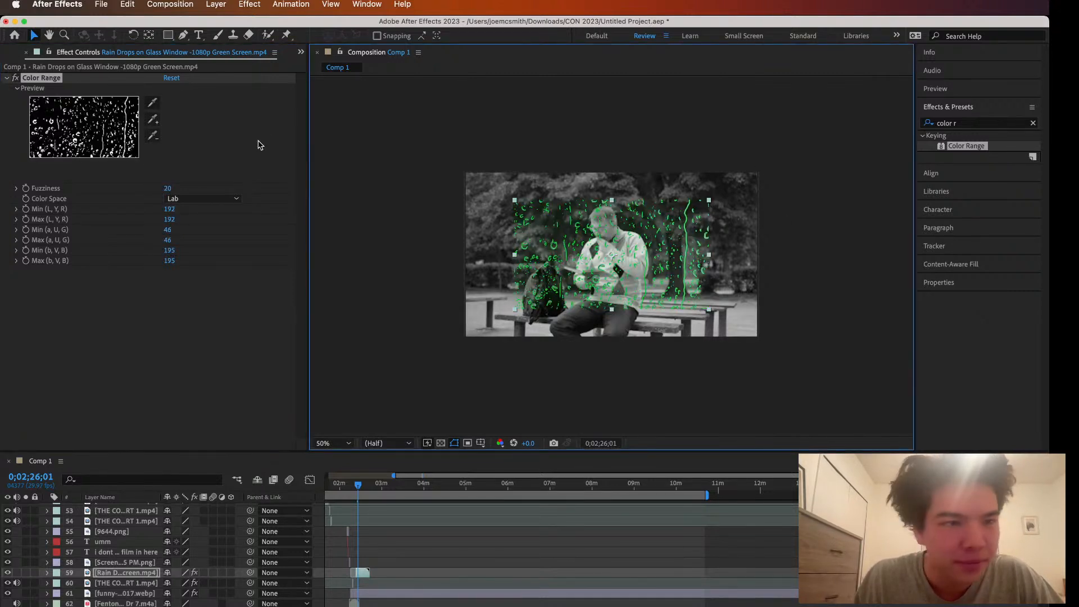
click(152, 118)
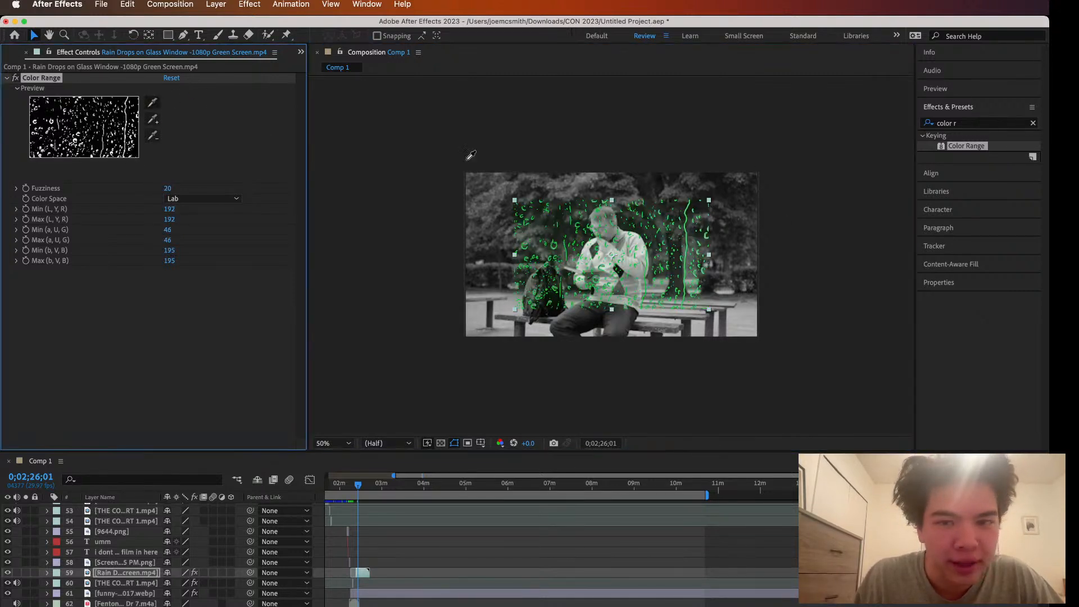
click(562, 217)
key(slash)
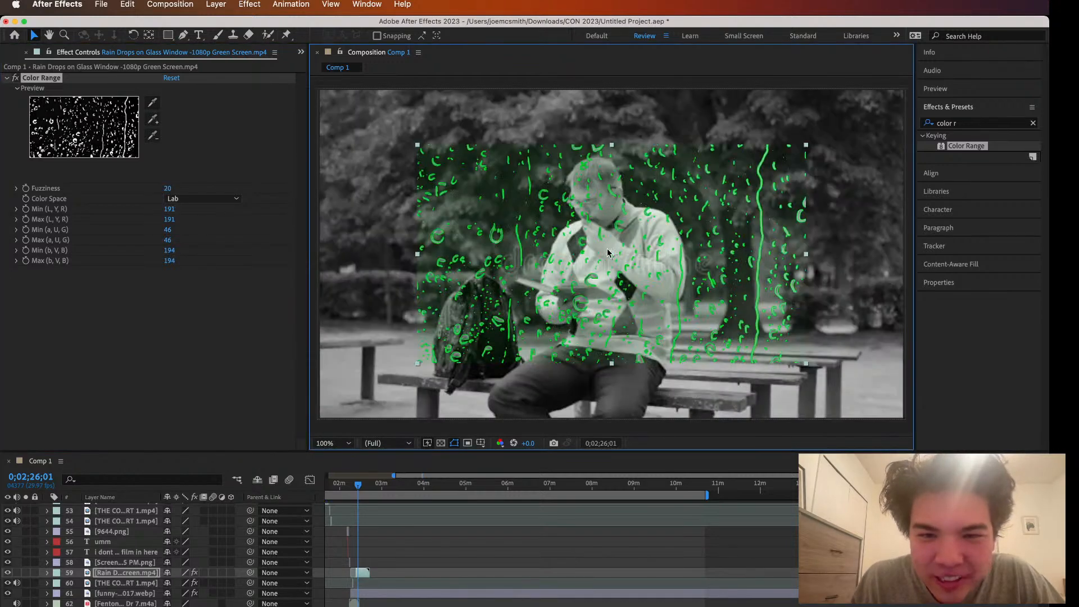
scroll(568, 235, up, 1)
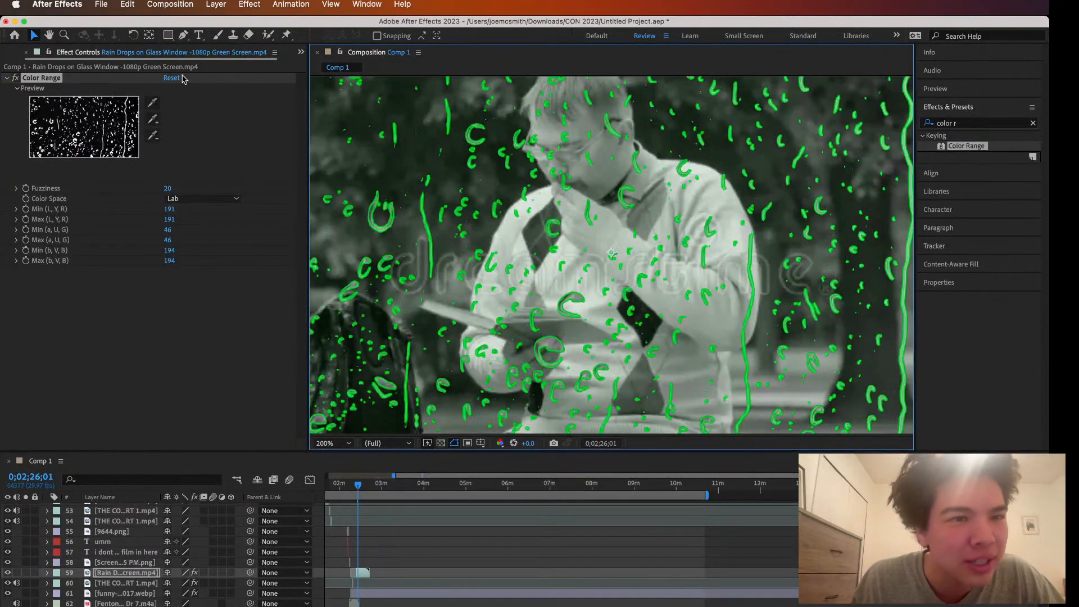
Extend the Color Range key with two more samples around the raindrop streaks, then undo the last value change
click(152, 119)
click(403, 206)
click(151, 118)
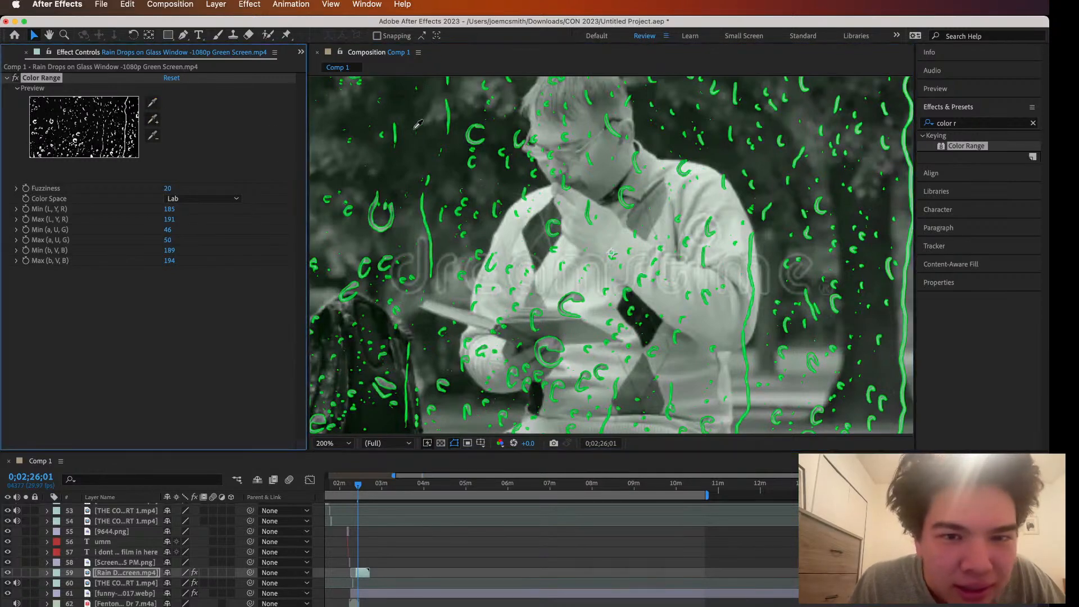
click(456, 111)
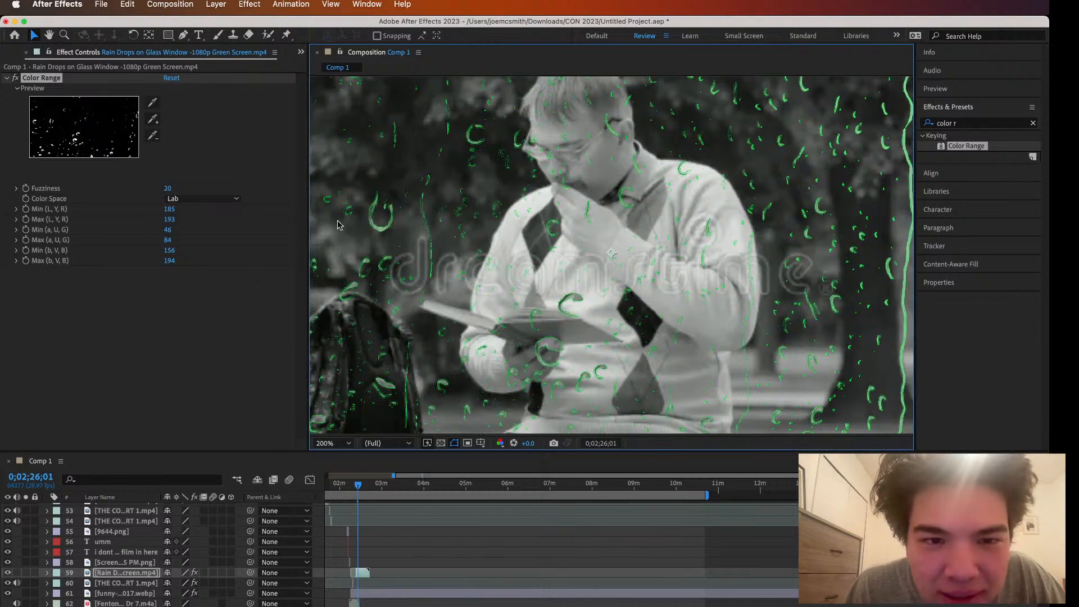
click(127, 6)
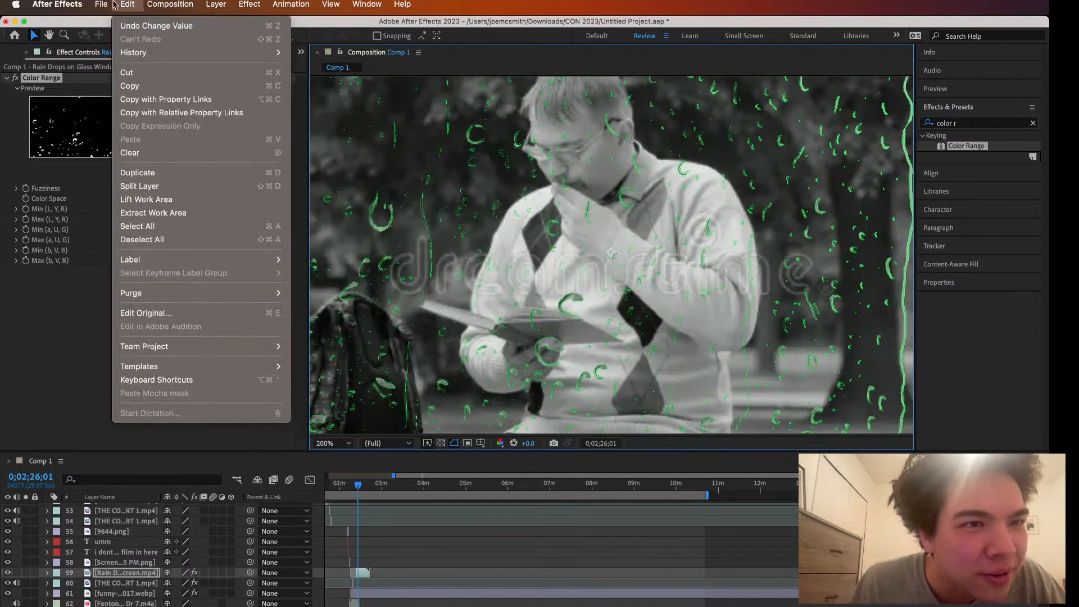
click(138, 28)
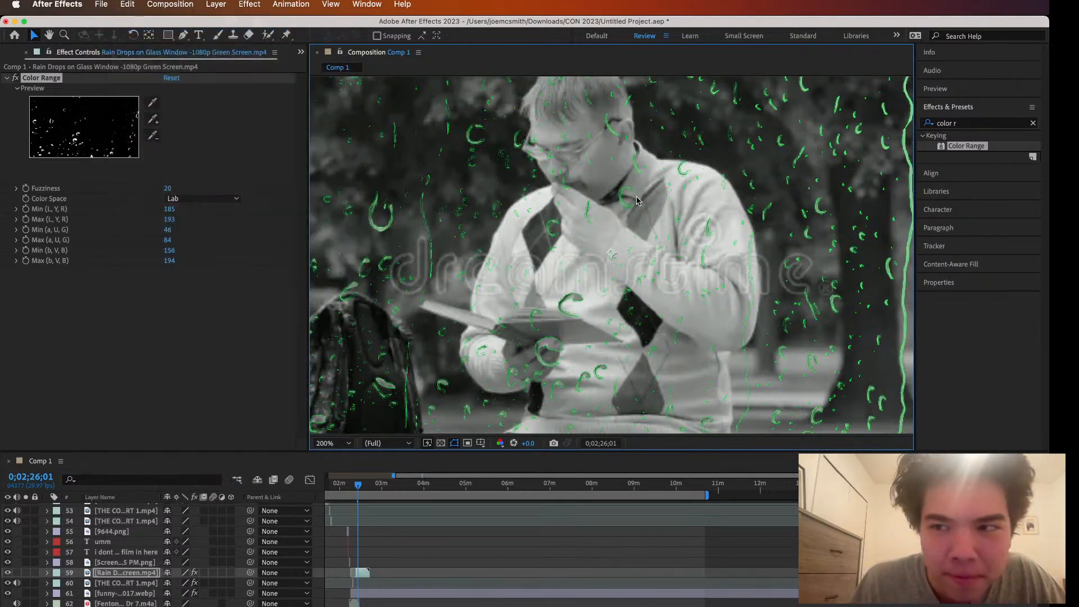
Delete the Color Range effect from the rain clip, reapply it, and sample the green background near the frame's center
click(36, 77)
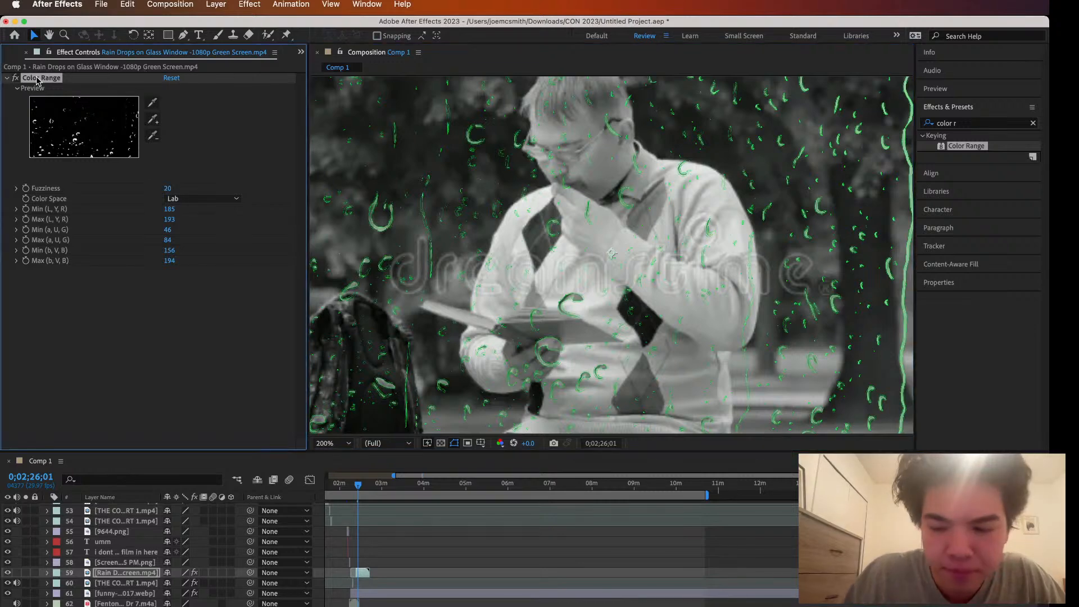
key(Delete)
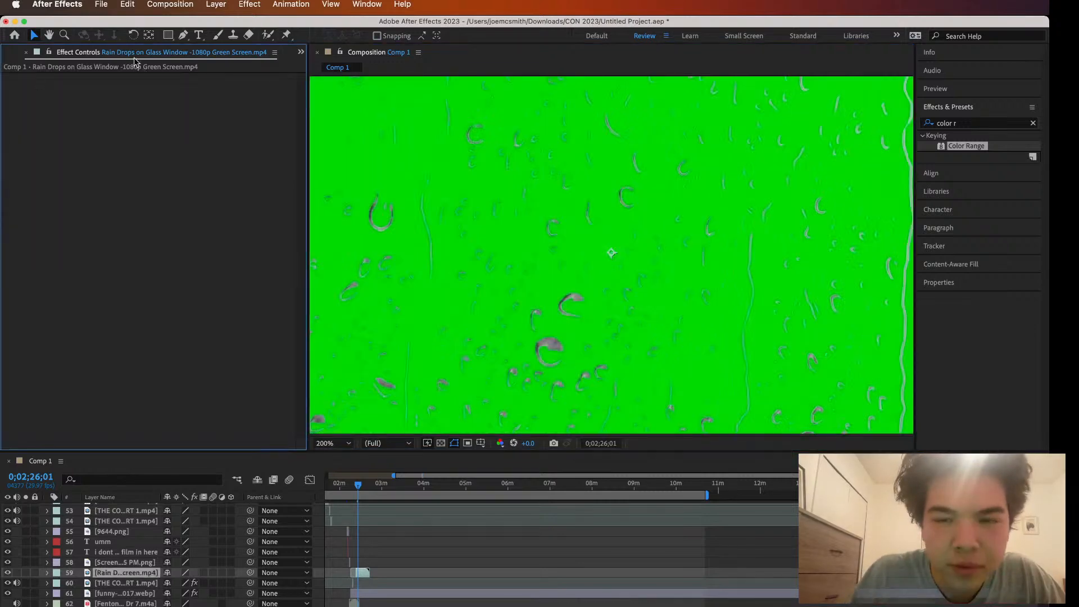
double_click(958, 147)
click(611, 252)
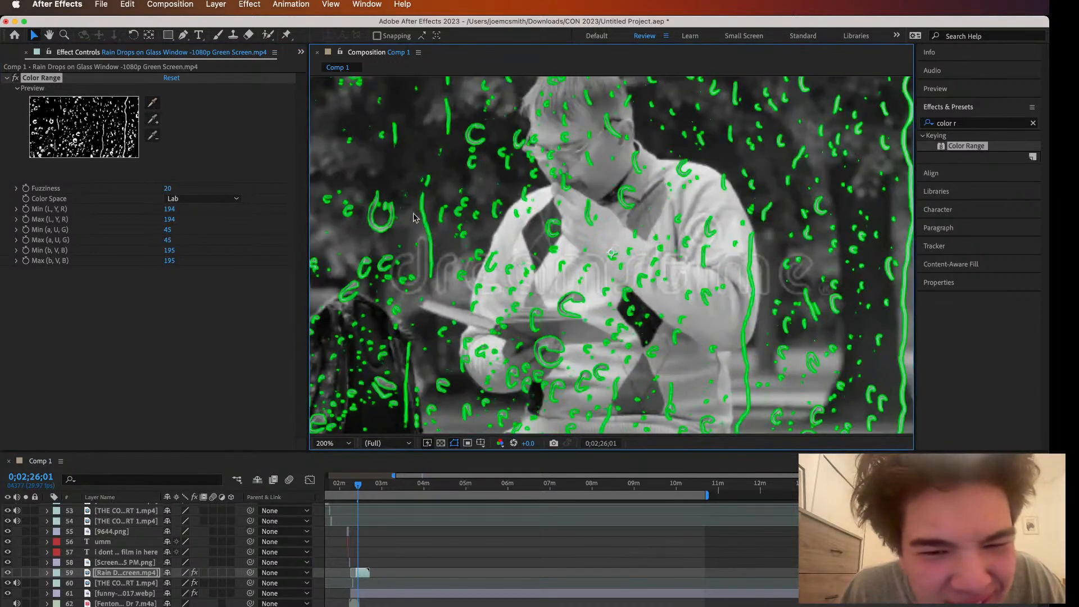
scroll(550, 277, down, 5)
key(slash)
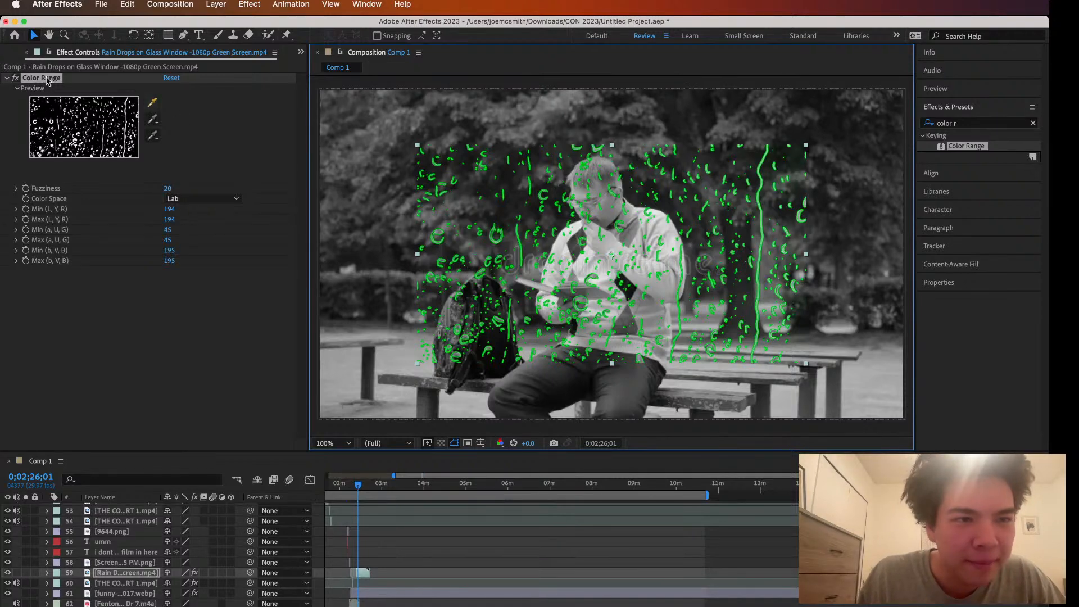
Close the rain clip's effect controls and delete the clip from both Comp 1 and the project's footage
click(26, 53)
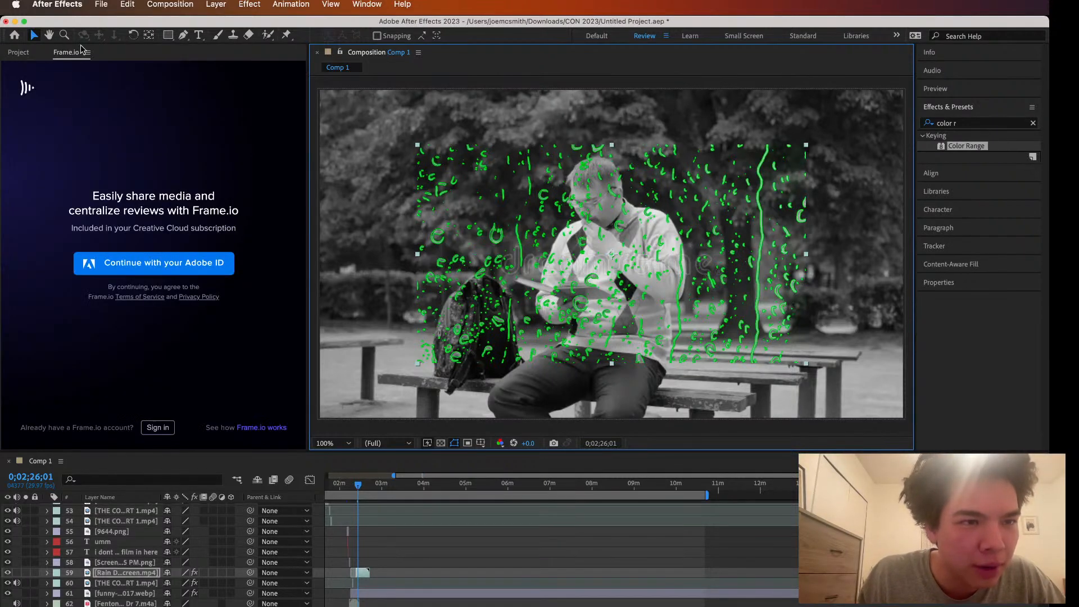
click(25, 55)
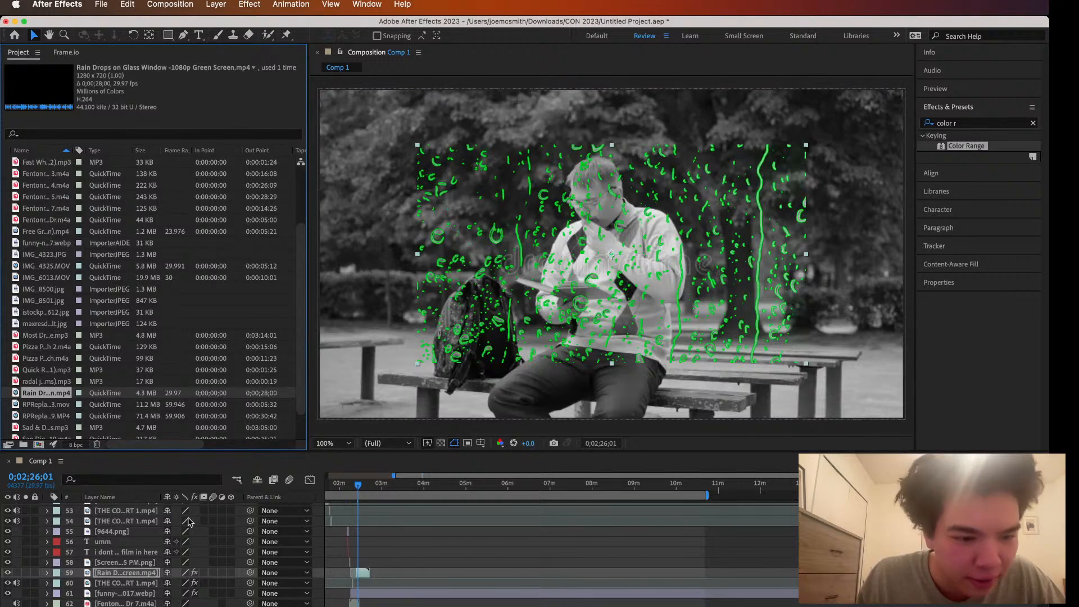
click(134, 573)
key(Delete)
click(51, 394)
key(Delete)
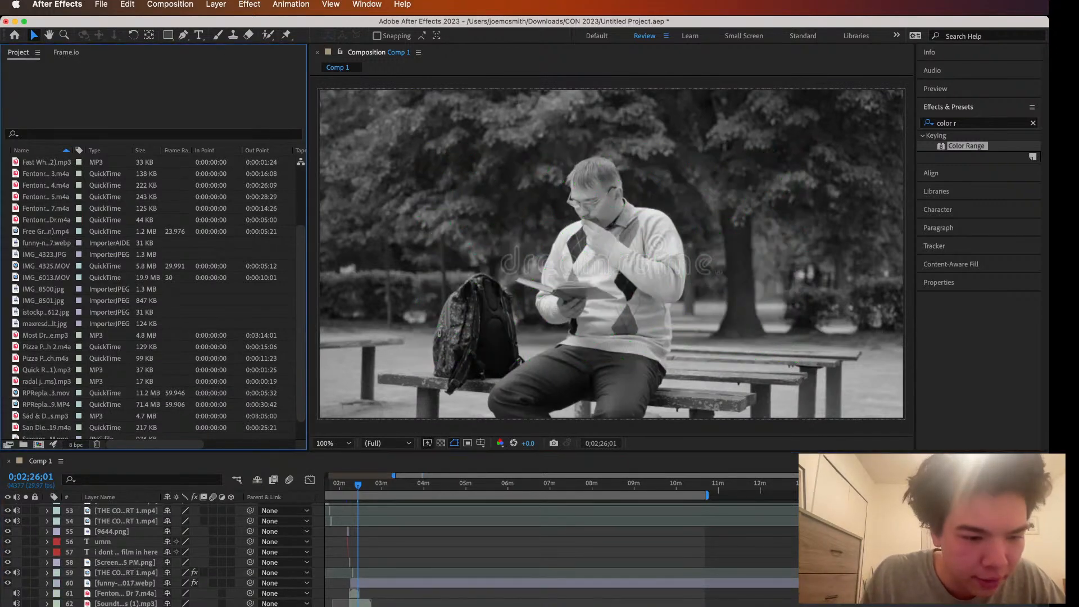
key(super+Tab)
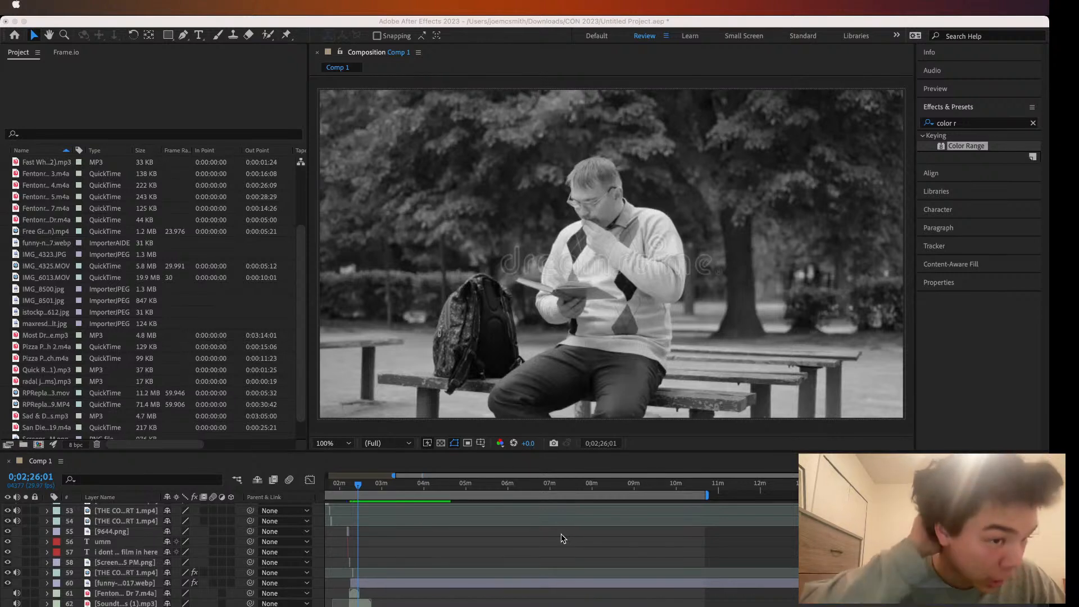
key(super+Tab)
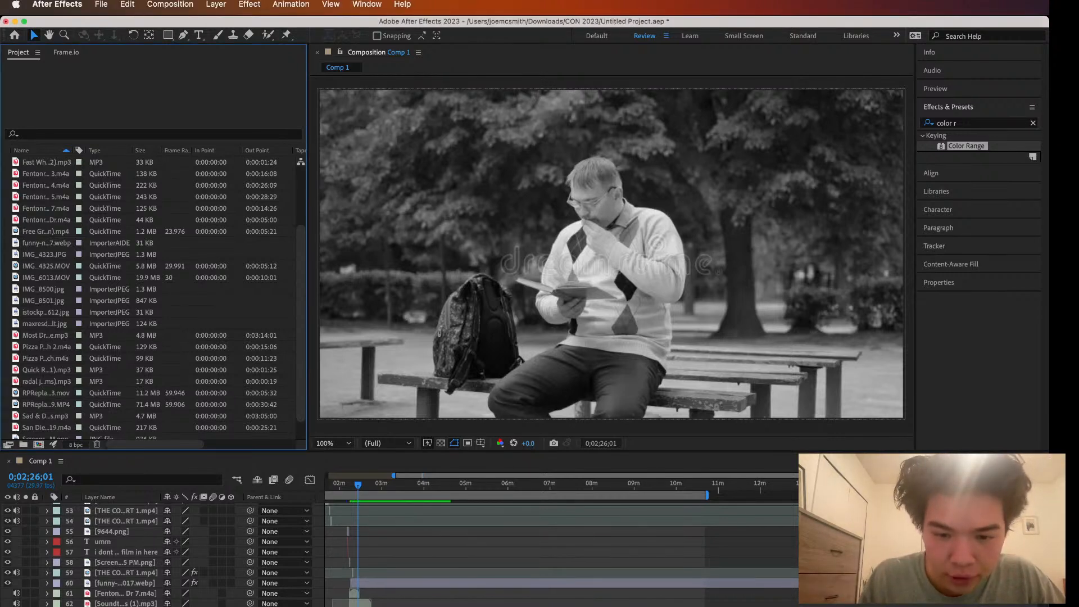
key(super+Tab)
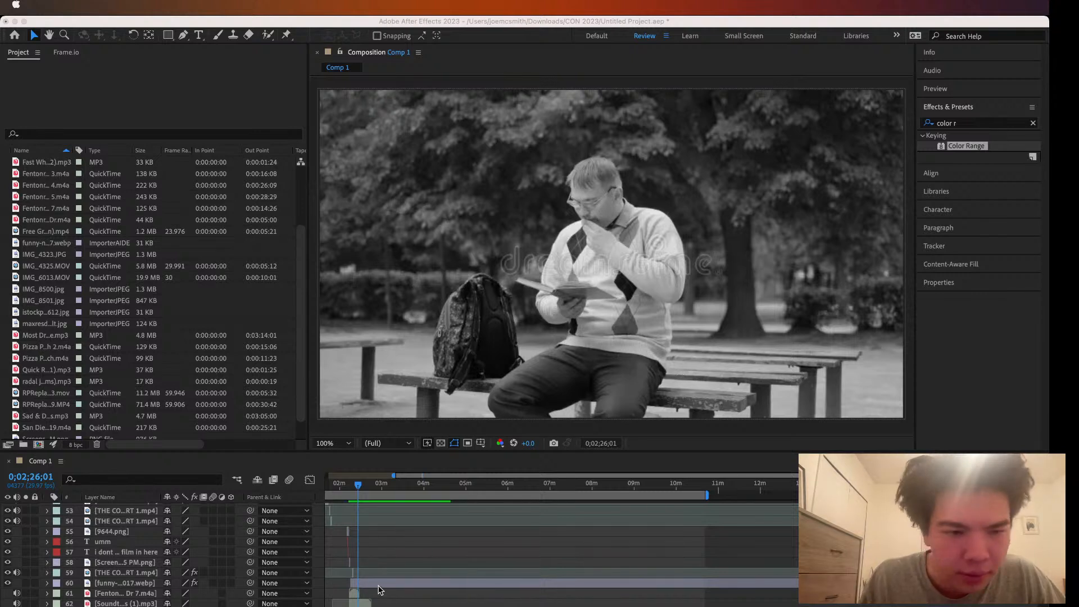
key(super+Tab)
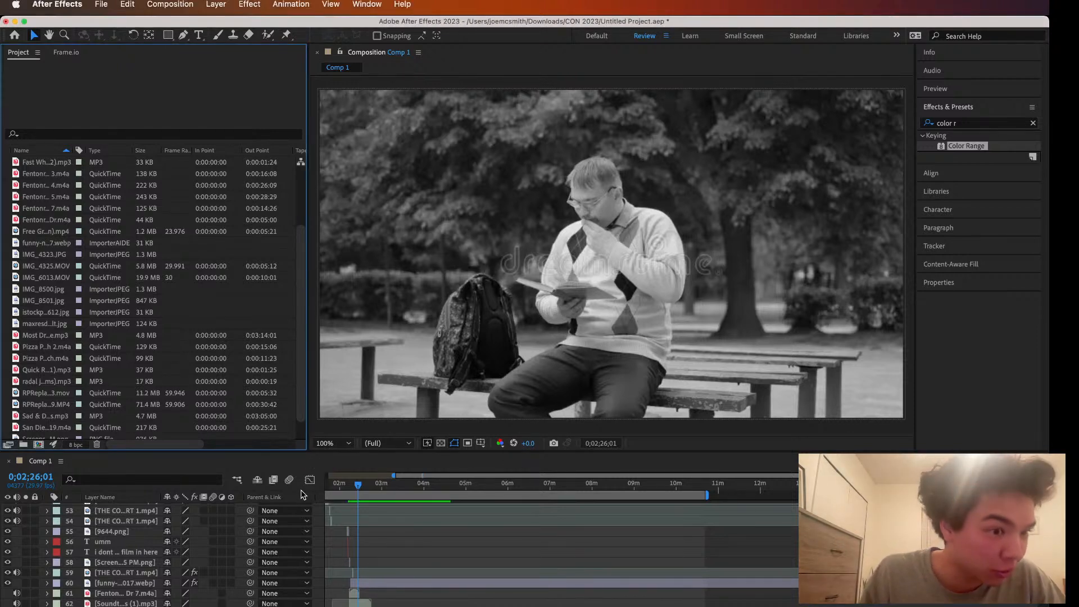
scroll(504, 368, up, 1)
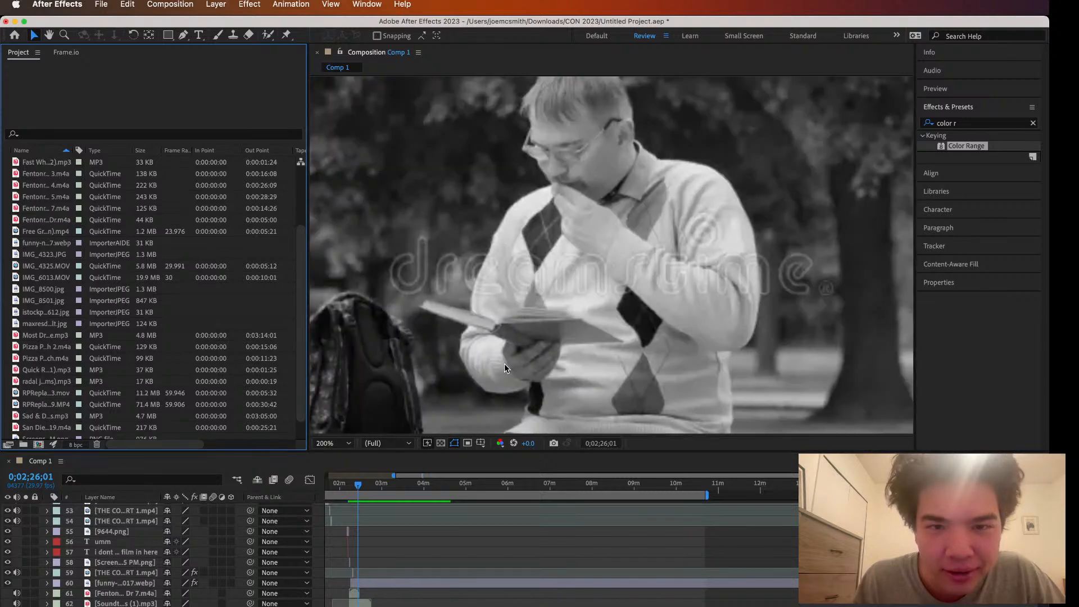
scroll(505, 368, down, 3)
scroll(504, 369, up, 2)
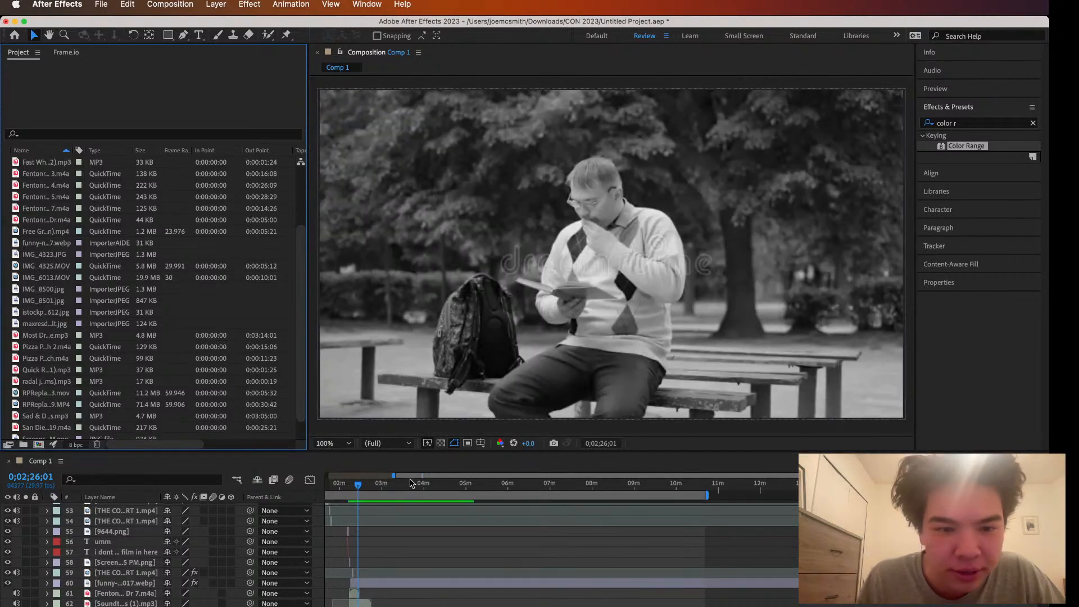
Shorten the funny-...017.webp reading-man layer to about 30 seconds and move it to start at 0;02;15;26
drag(362, 486, 358, 487)
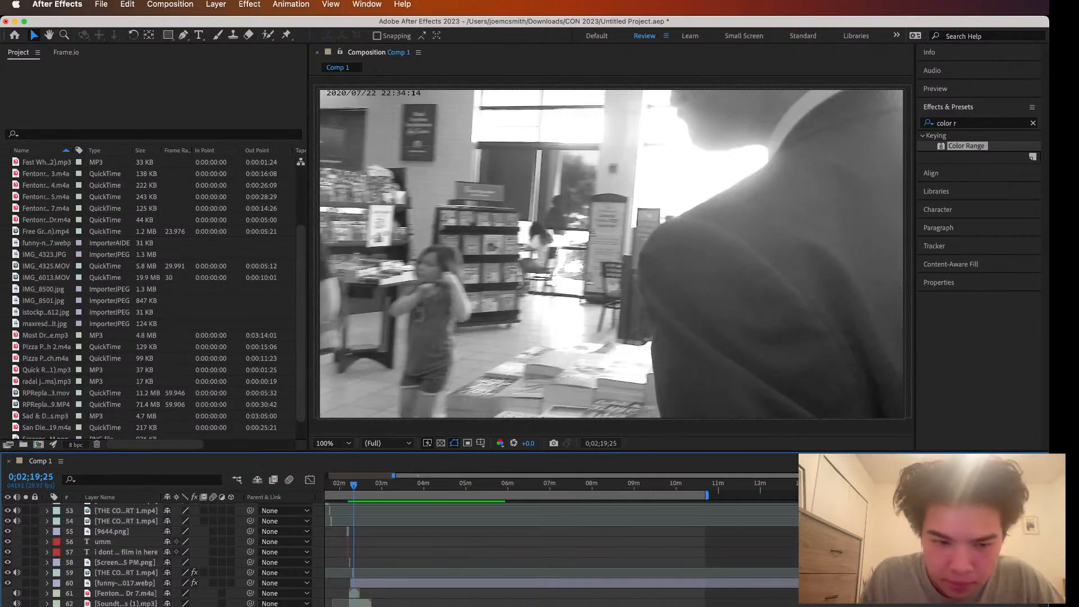
drag(393, 583, 541, 585)
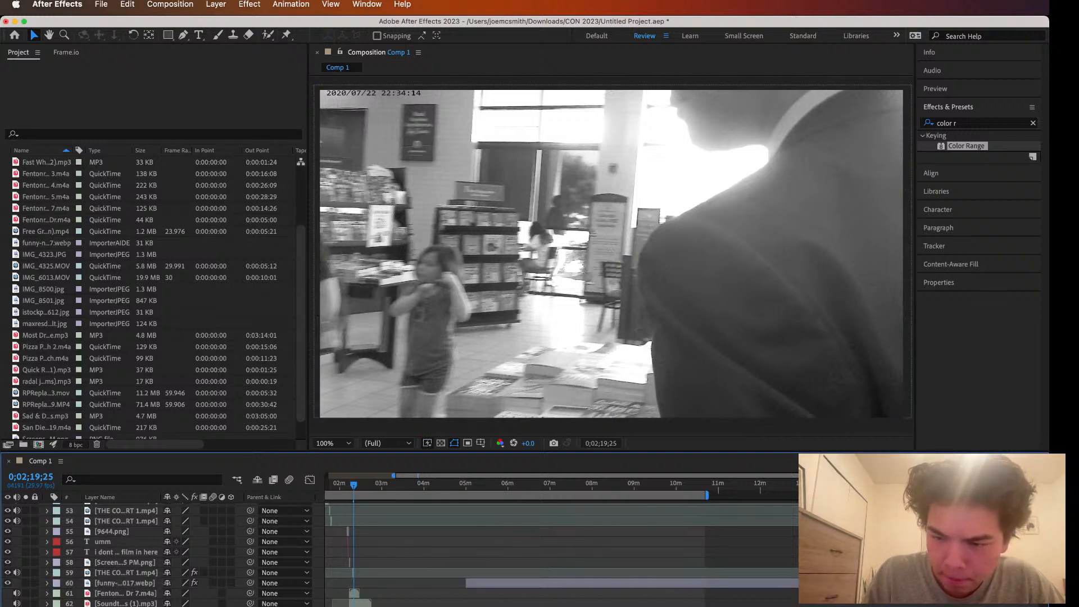
drag(831, 584, 463, 585)
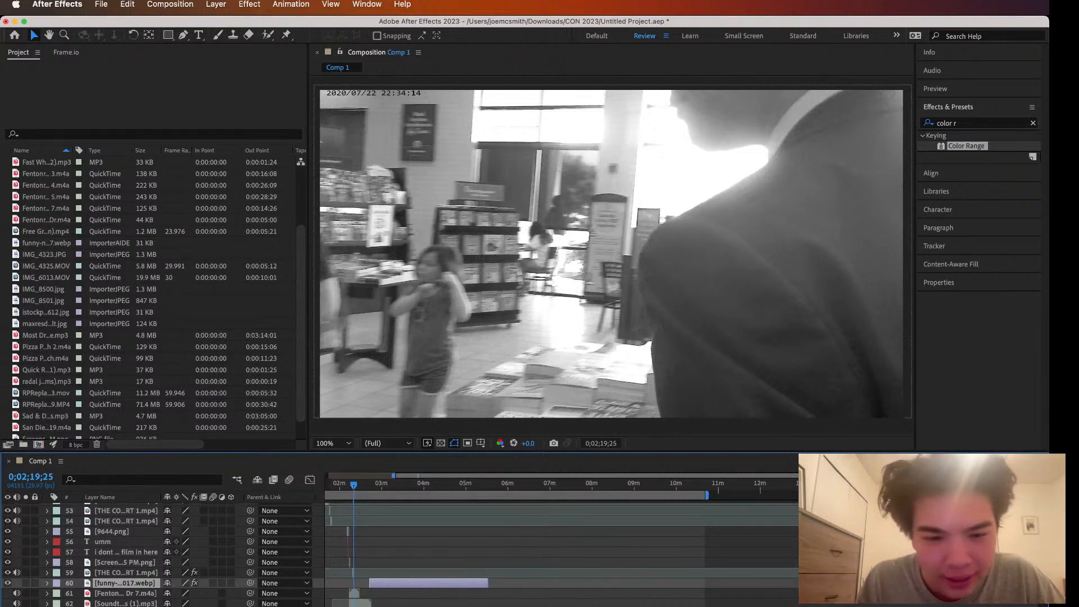
drag(354, 487, 350, 486)
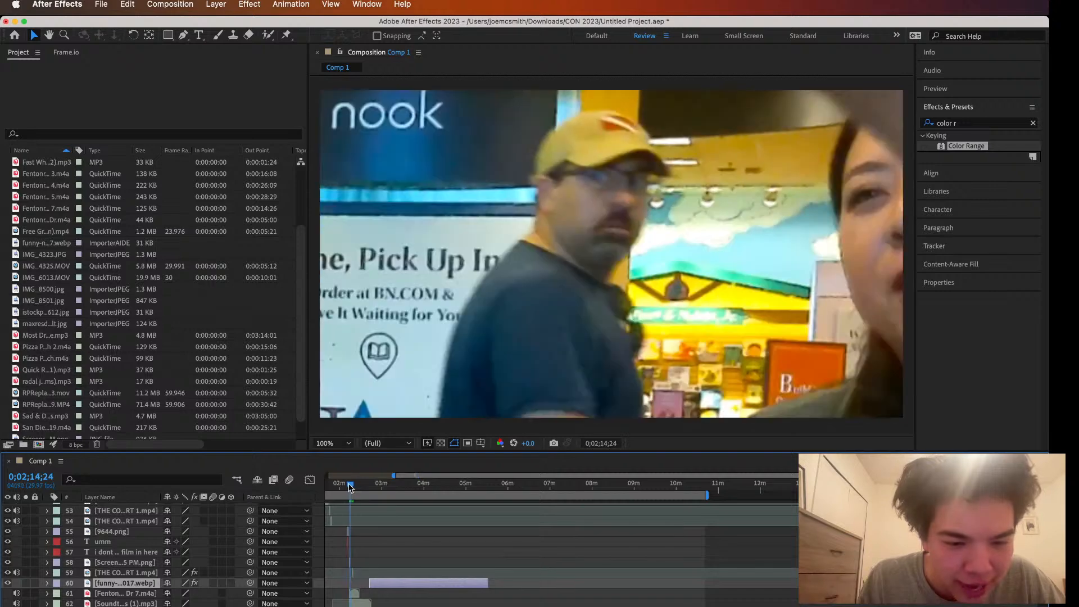
drag(1043, 475, 648, 475)
drag(731, 580, 450, 589)
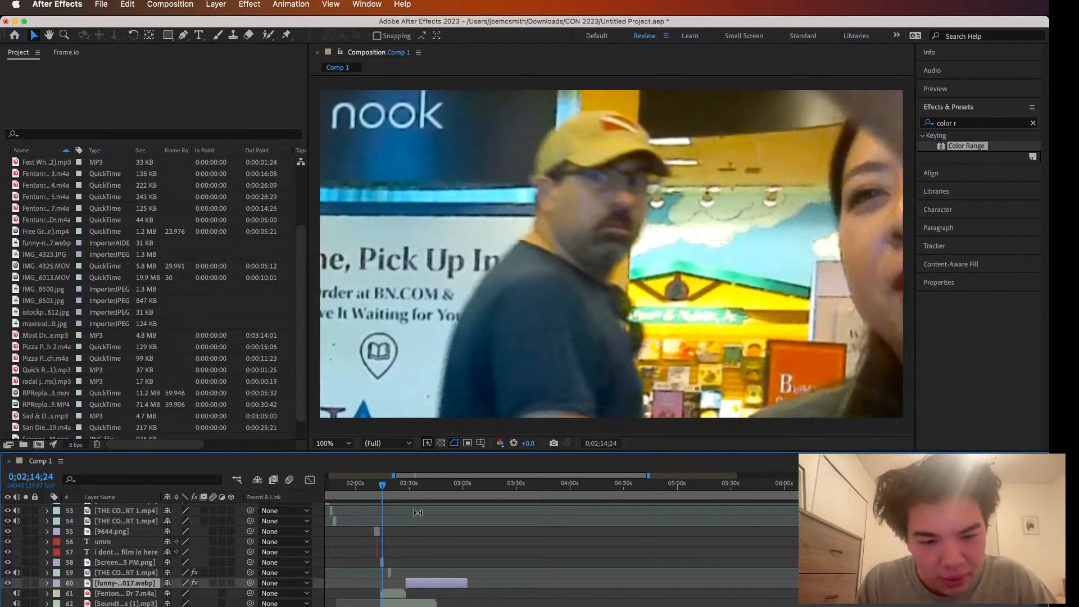
drag(382, 487, 384, 486)
drag(426, 587, 395, 589)
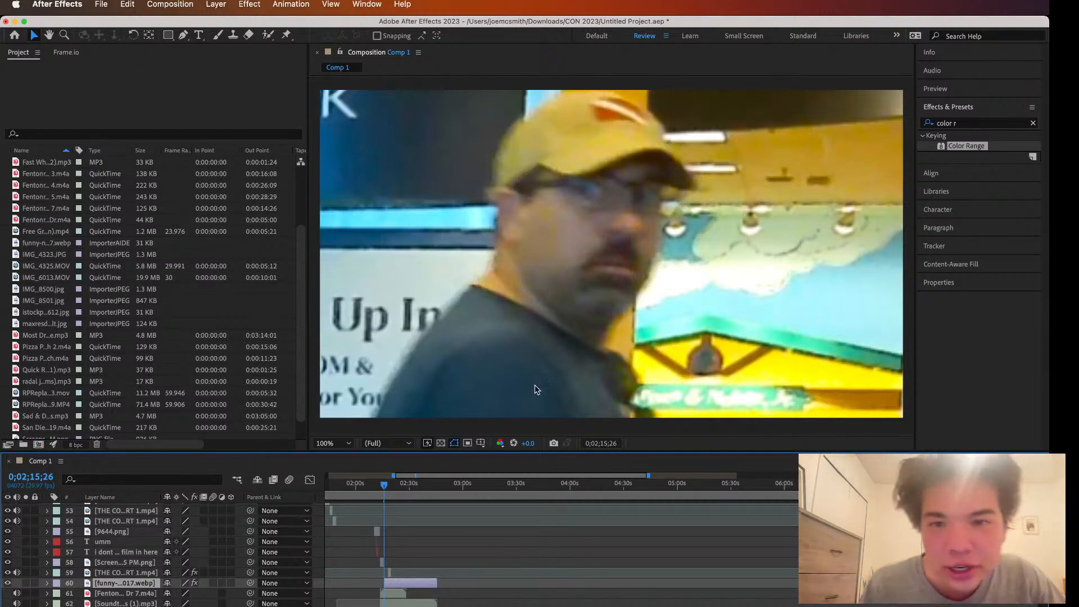
Review the bookstore scene and its red captions between 0;02;11;15 and 0;02;15;26, finishing at 0;02;15;26
scroll(609, 281, up, 1)
scroll(609, 282, down, 2)
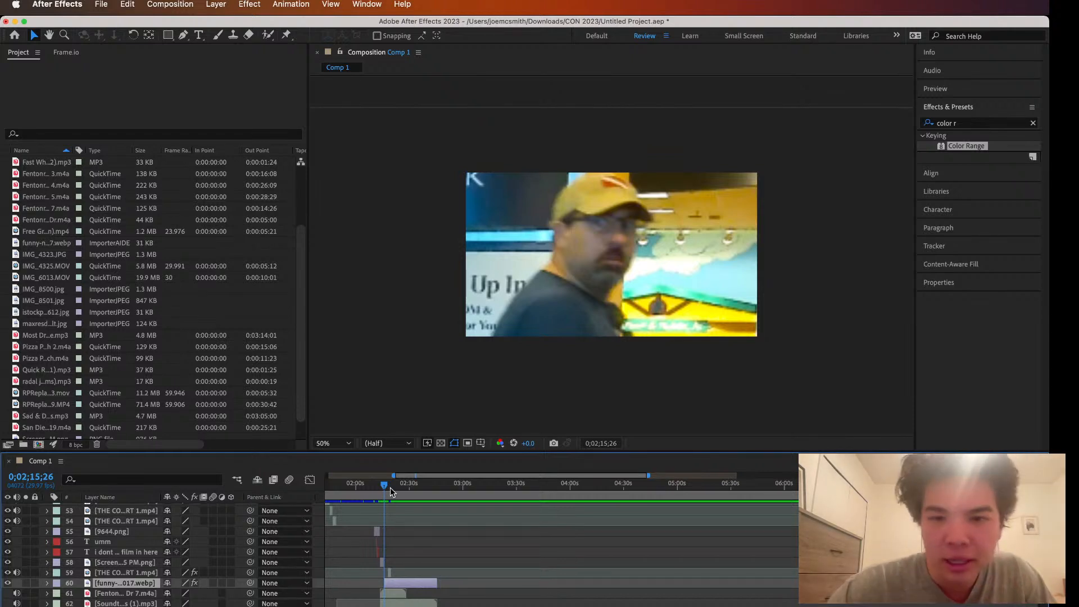
click(381, 492)
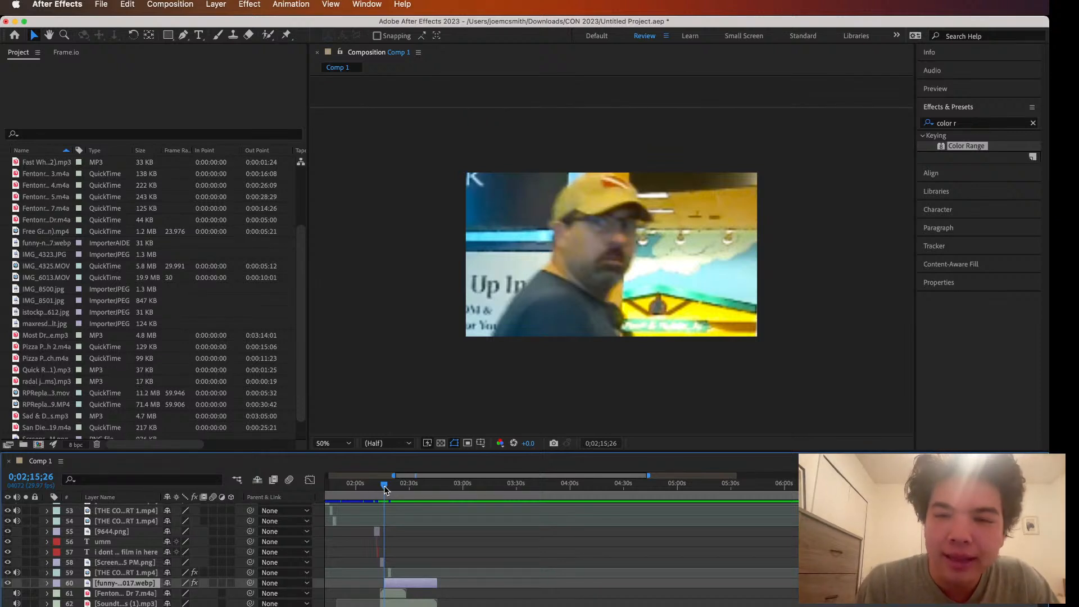
drag(381, 492, 380, 492)
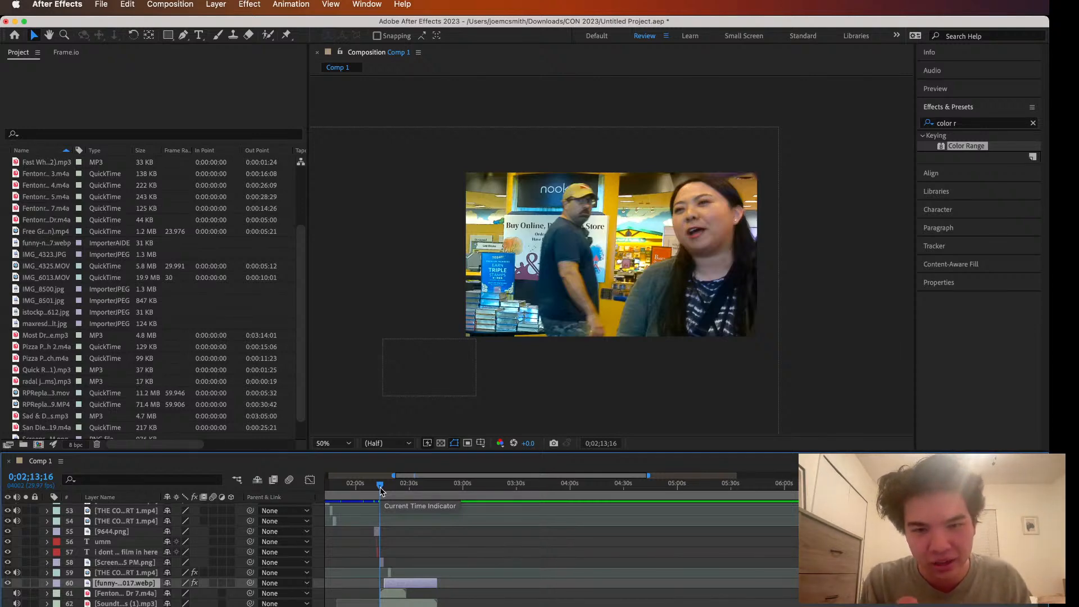
drag(380, 491, 377, 493)
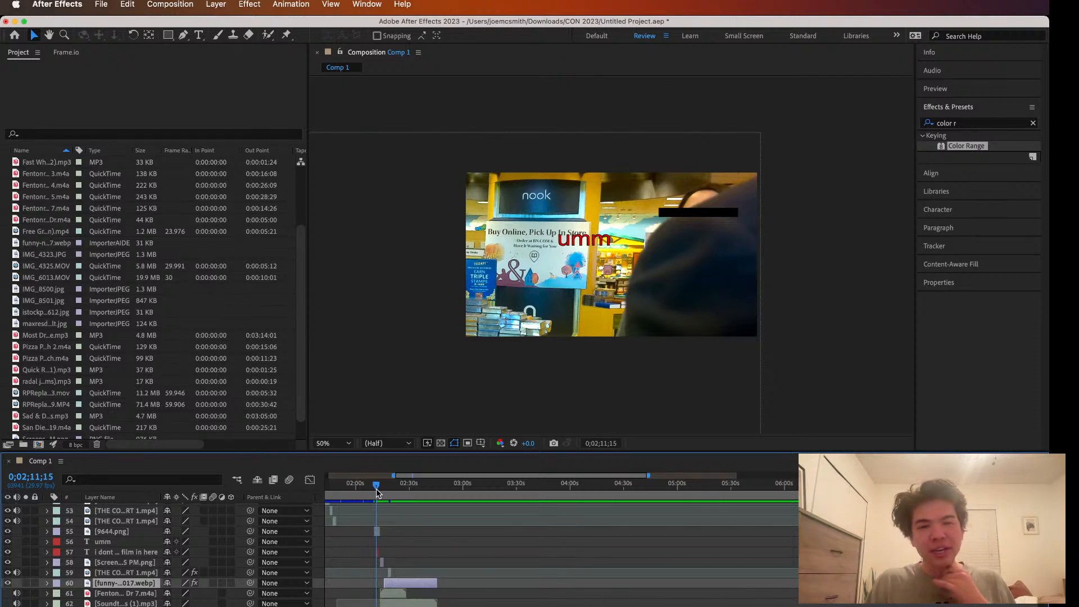
drag(376, 493, 378, 489)
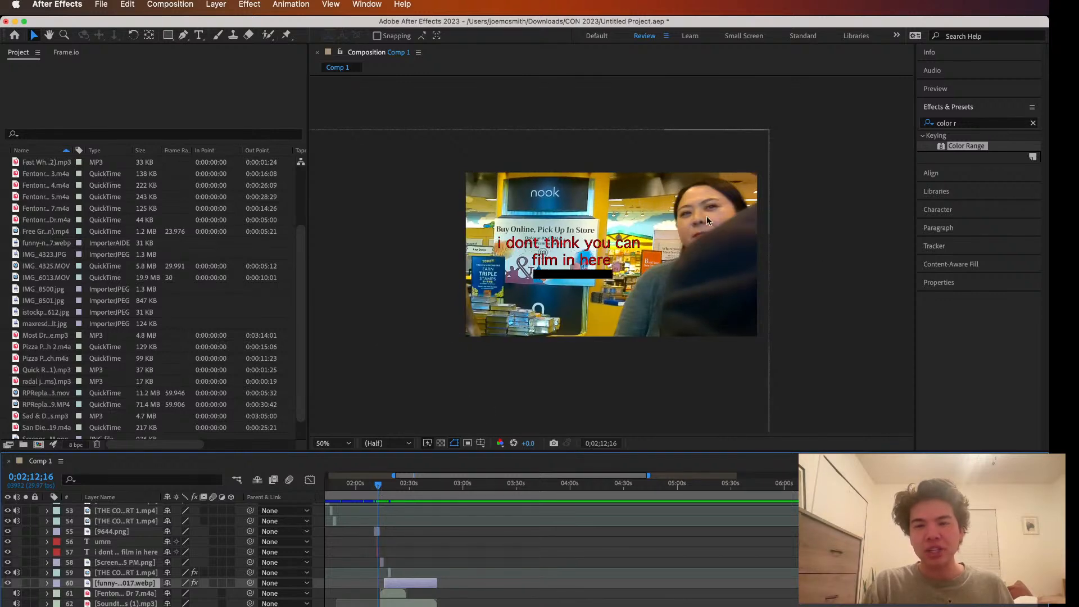
scroll(700, 217, up, 3)
scroll(697, 219, down, 2)
scroll(782, 180, down, 2)
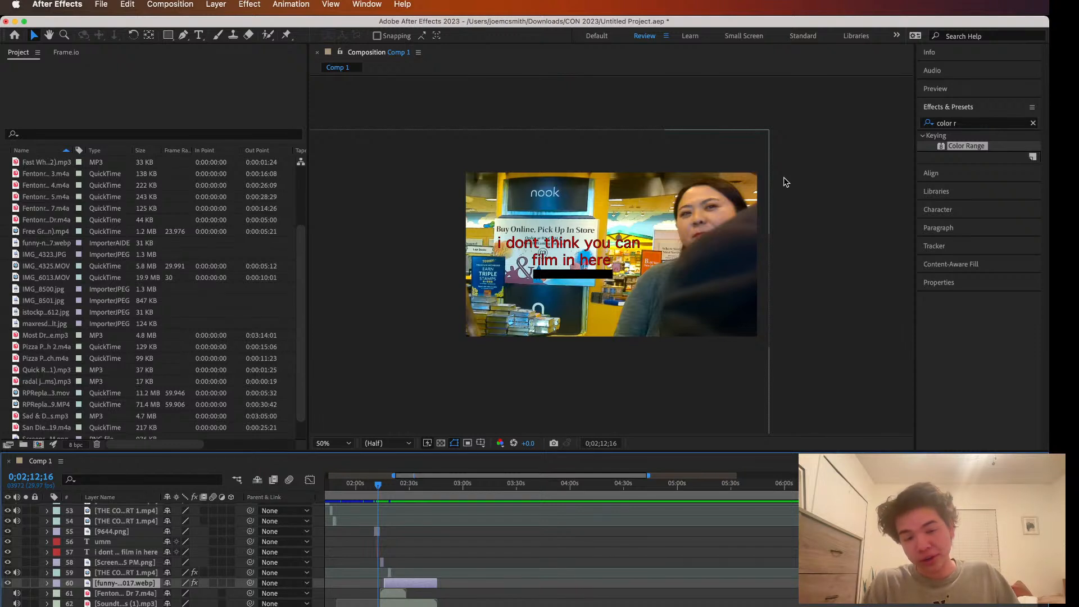
click(377, 485)
drag(376, 483, 380, 484)
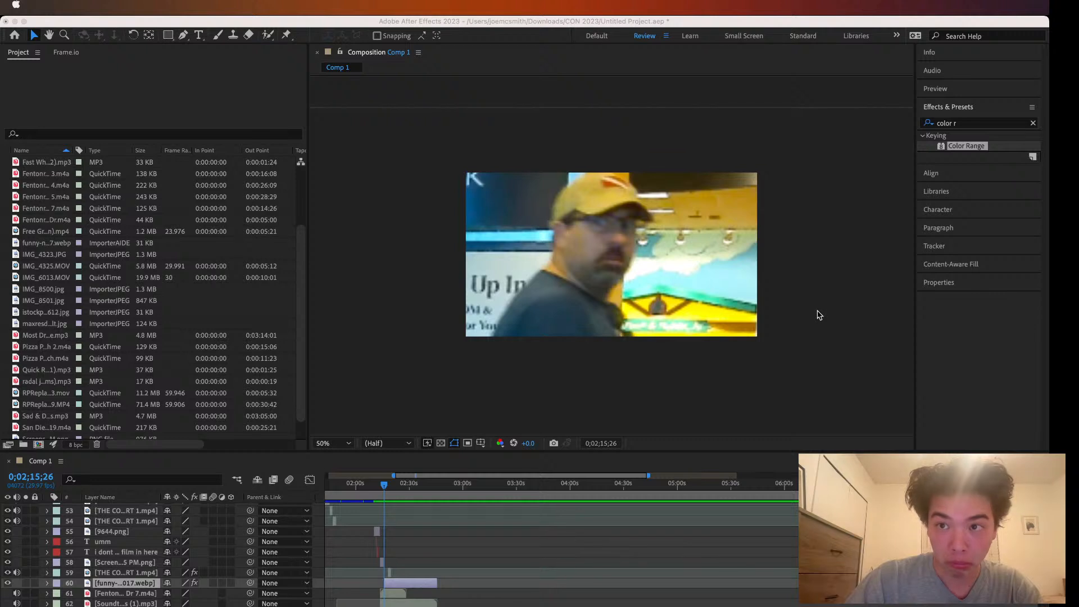
Return to After Effects and save the project
key(super+Tab)
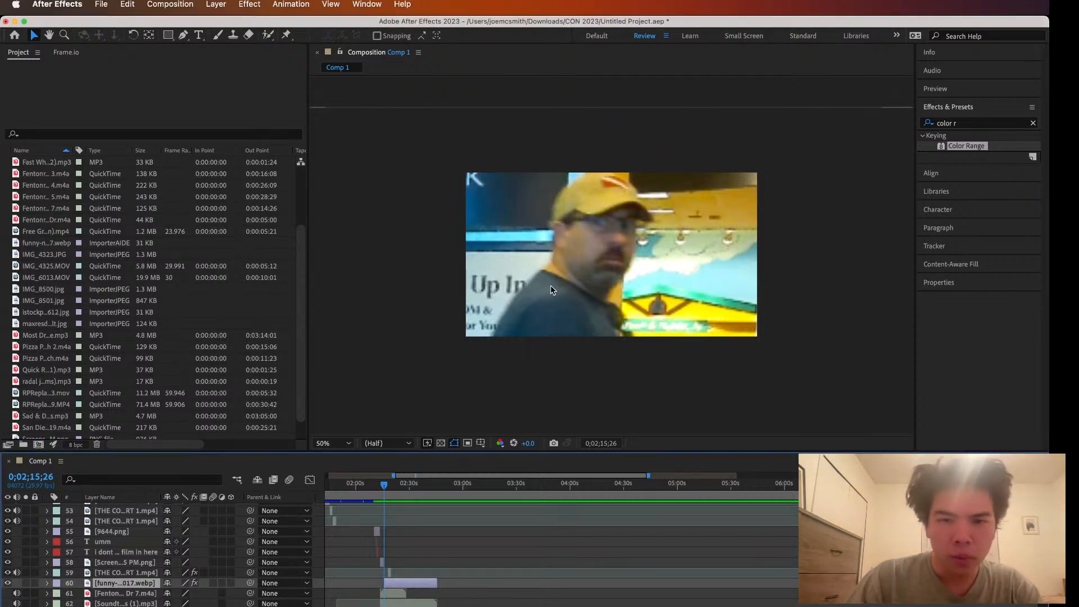
click(102, 4)
click(104, 126)
Open the footage import dialog and look through the Downloads folder for a rain overlay clip
click(107, 7)
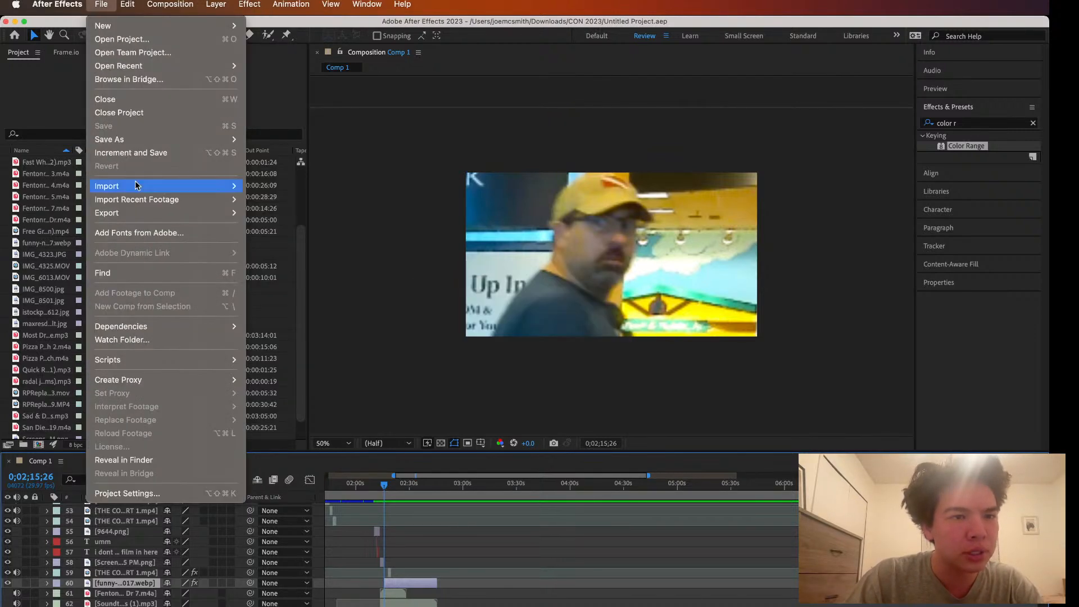
mouse_move(138, 186)
click(262, 191)
scroll(359, 259, down, 5)
scroll(359, 260, down, 15)
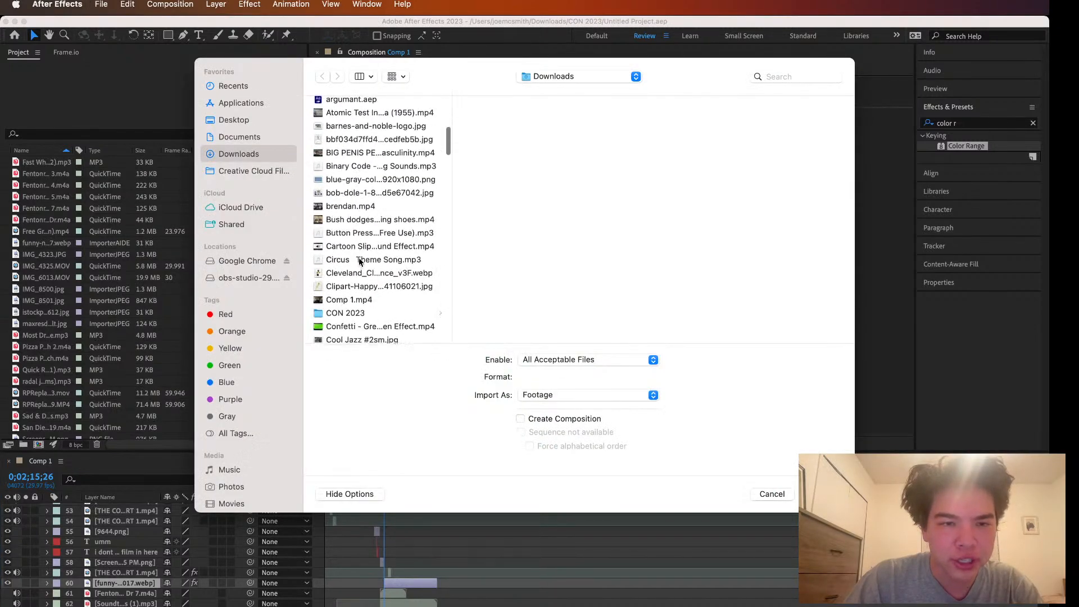
scroll(372, 260, down, 15)
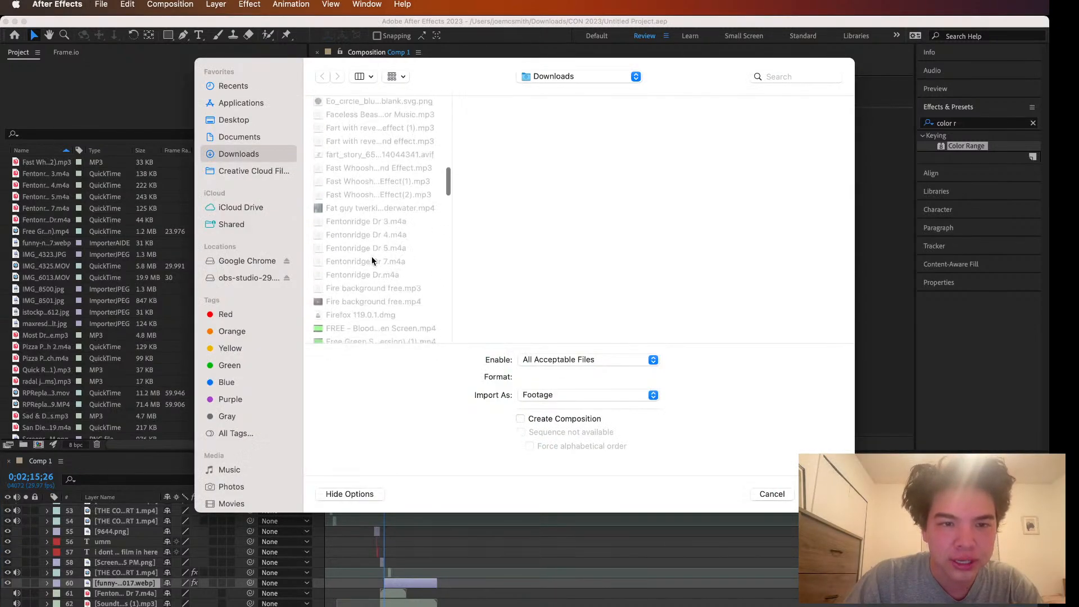
scroll(372, 260, down, 5)
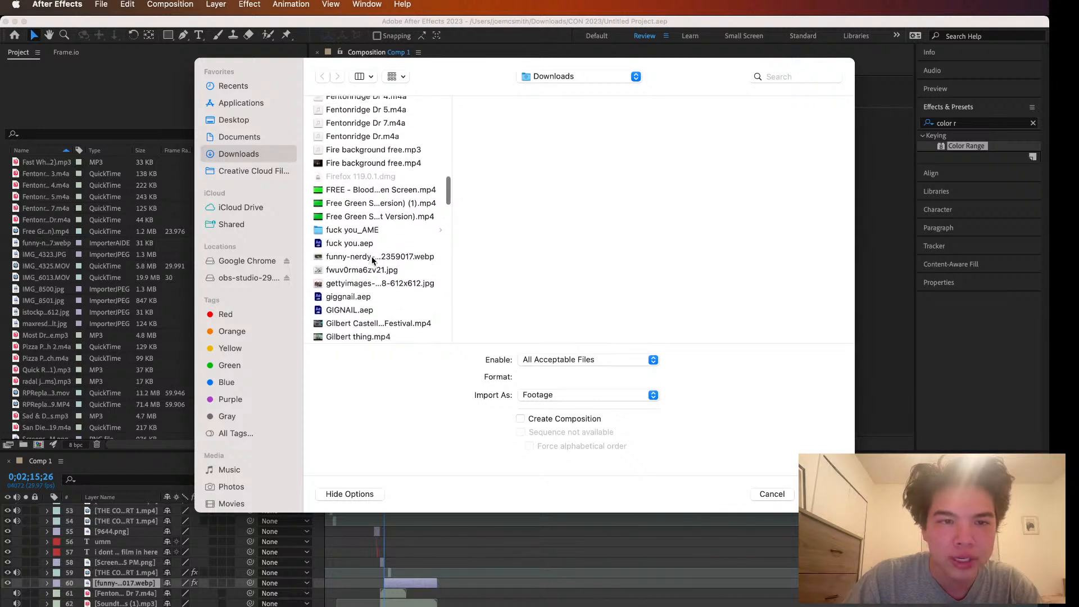
scroll(372, 261, up, 1)
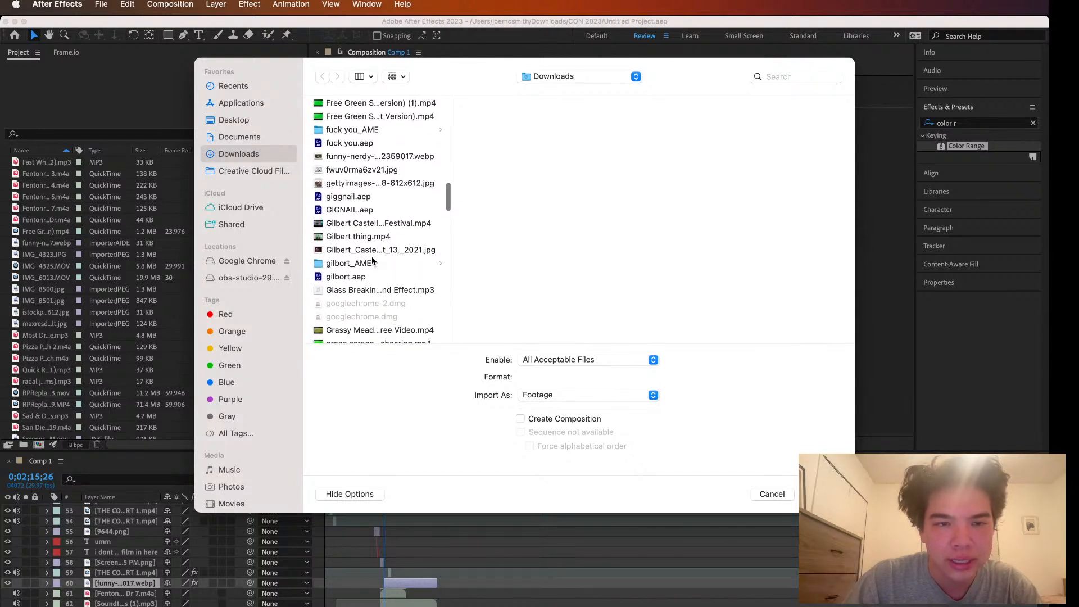
scroll(372, 259, up, 3)
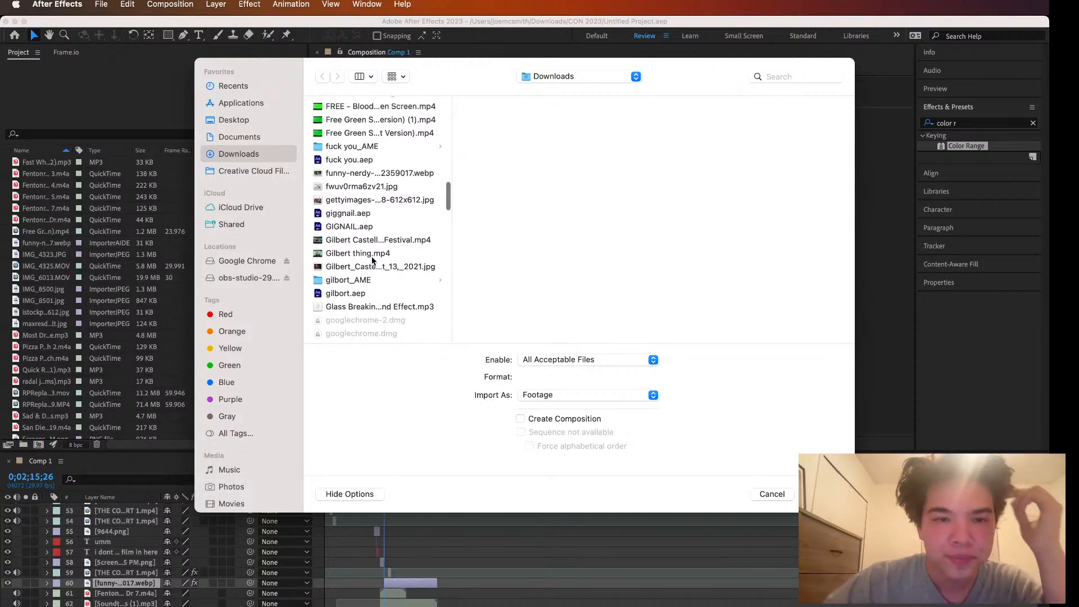
scroll(372, 260, down, 8)
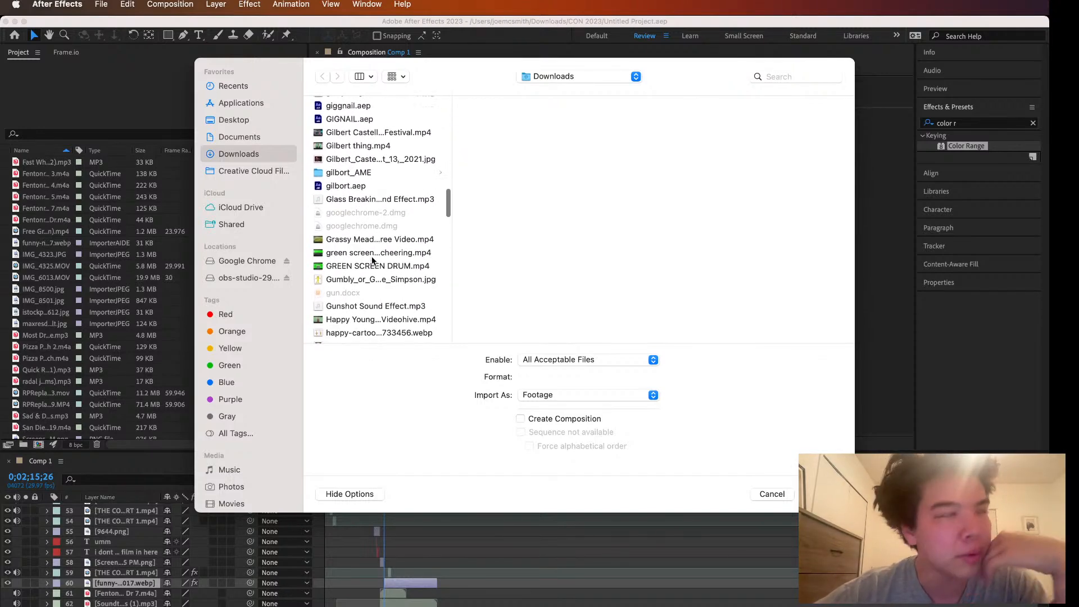
scroll(372, 260, down, 5)
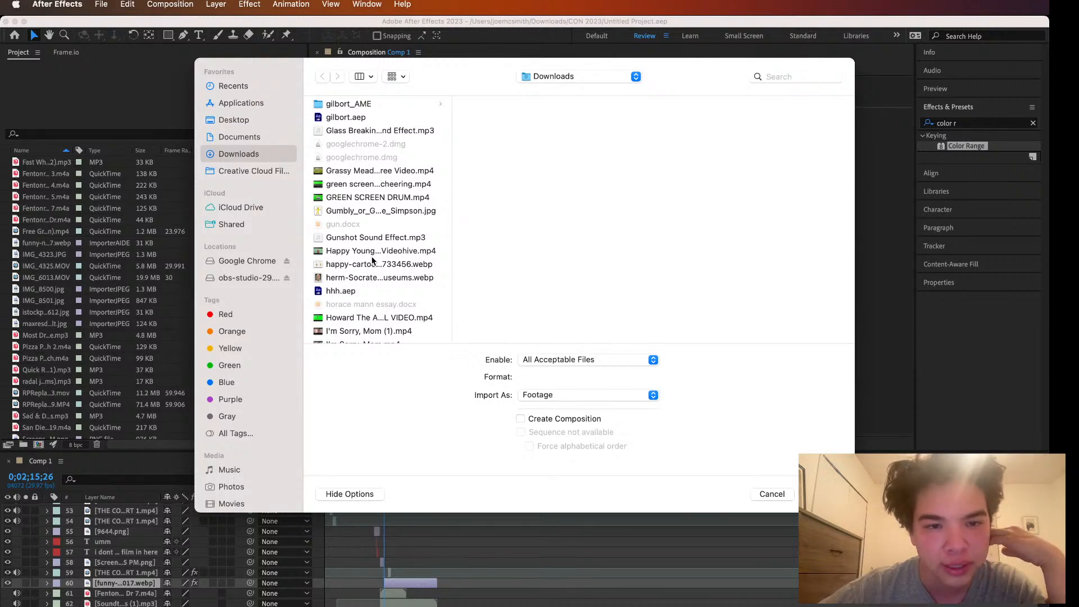
scroll(372, 260, down, 4)
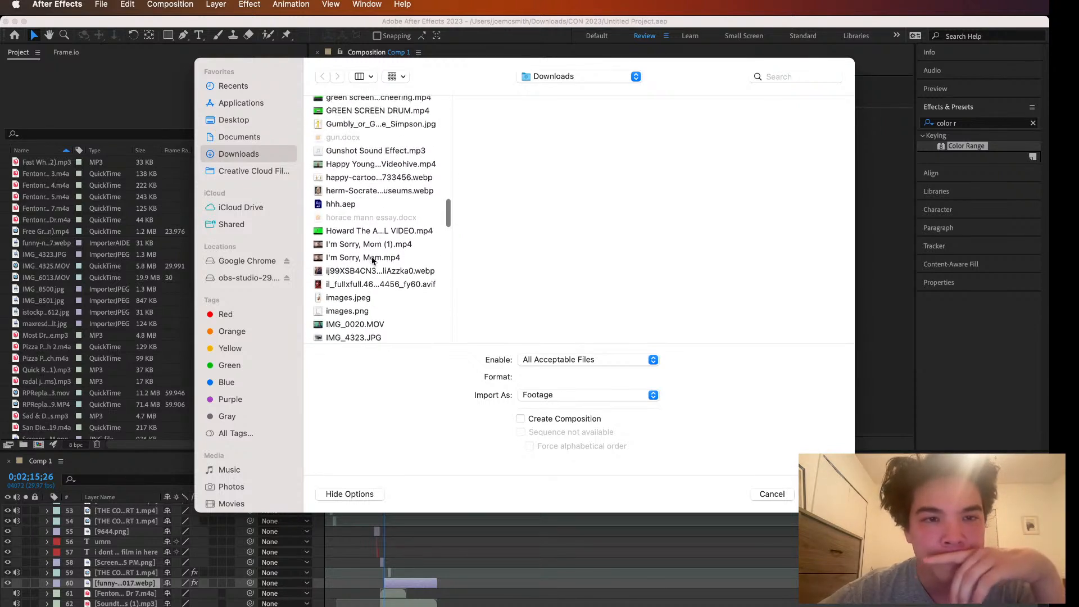
scroll(372, 260, down, 1)
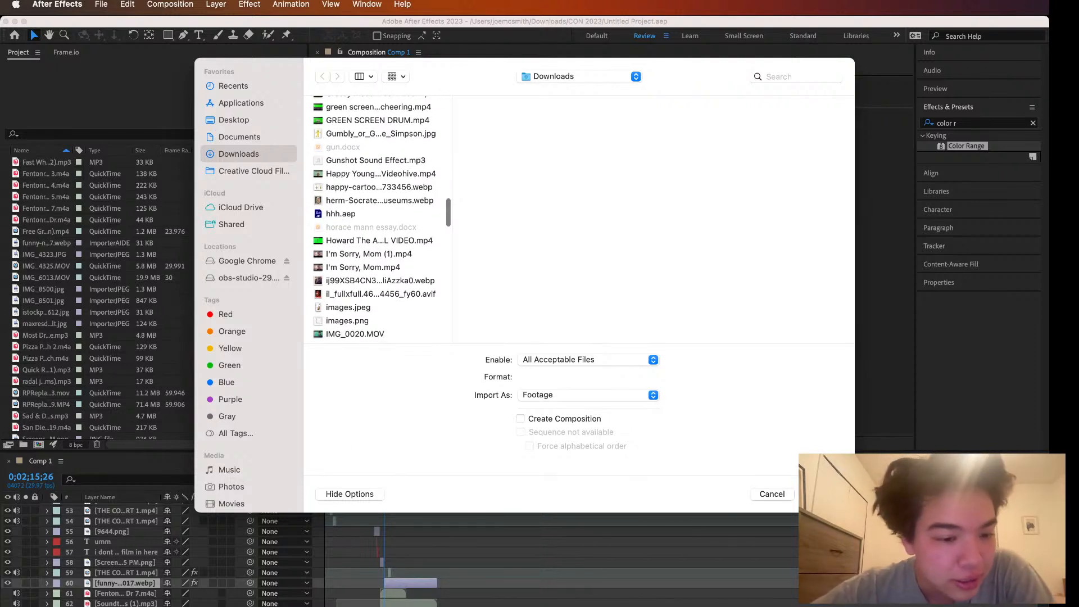
Compare the two Rain Drops on Glass Window -1080p Green Screen files in the Downloads folder
key(super+Tab)
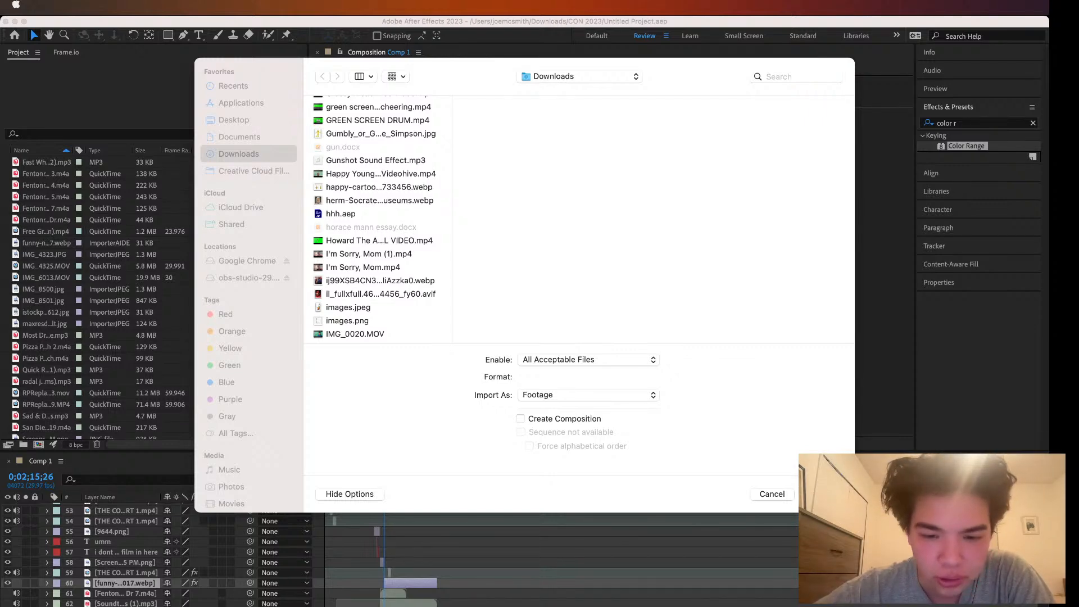
click(475, 406)
scroll(420, 269, down, 15)
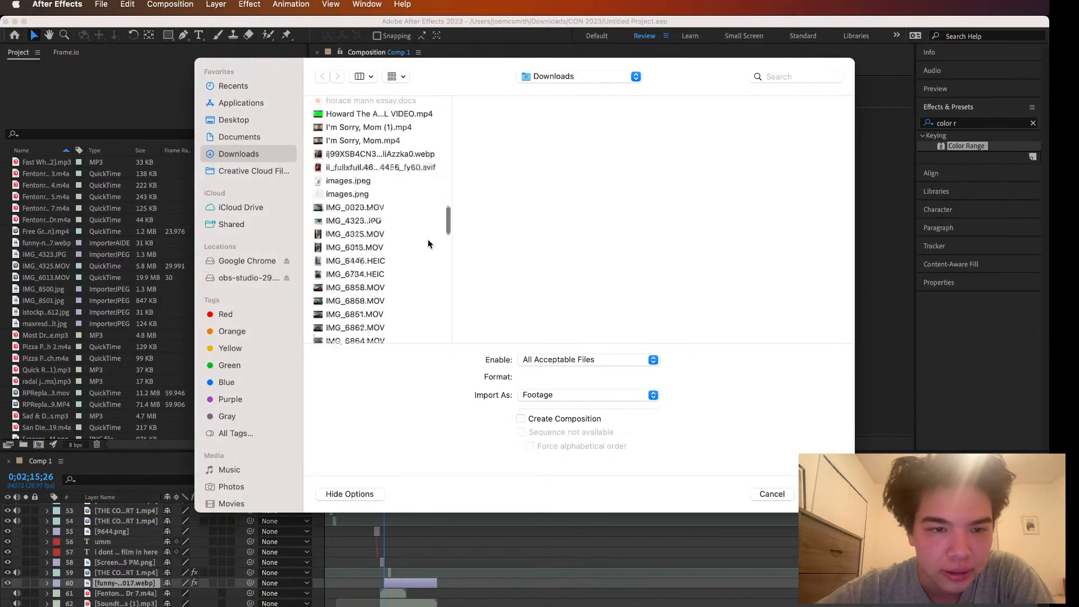
scroll(428, 243, down, 3)
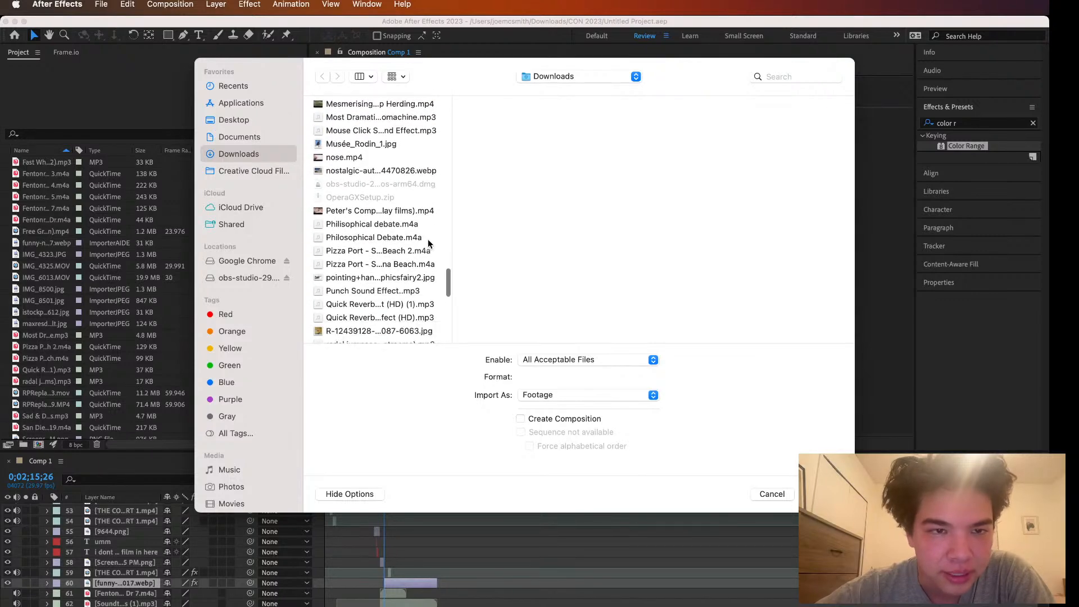
scroll(428, 244, down, 5)
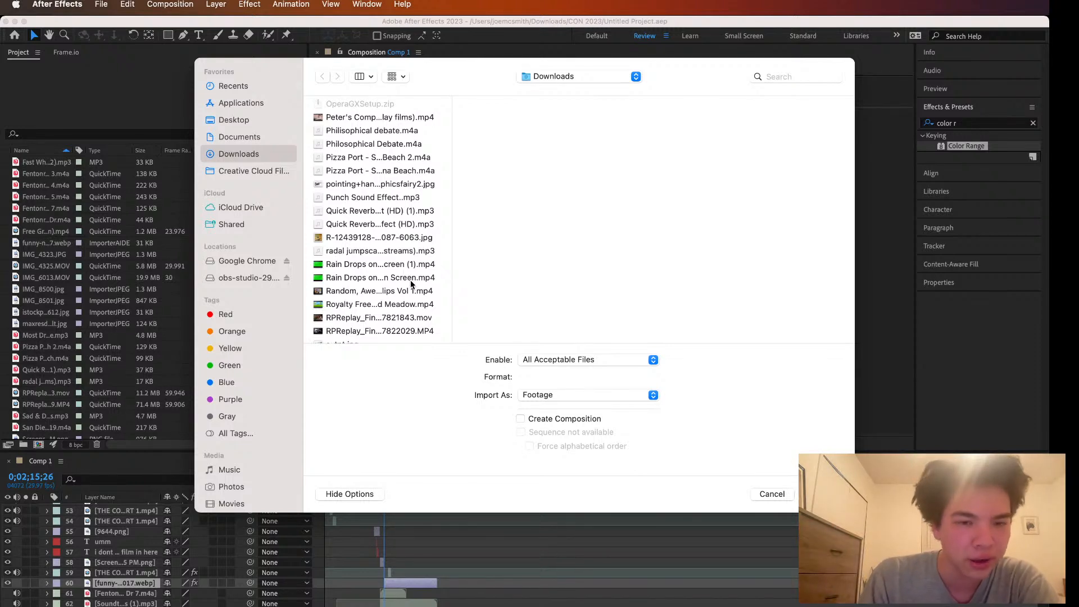
scroll(412, 284, down, 3)
click(385, 228)
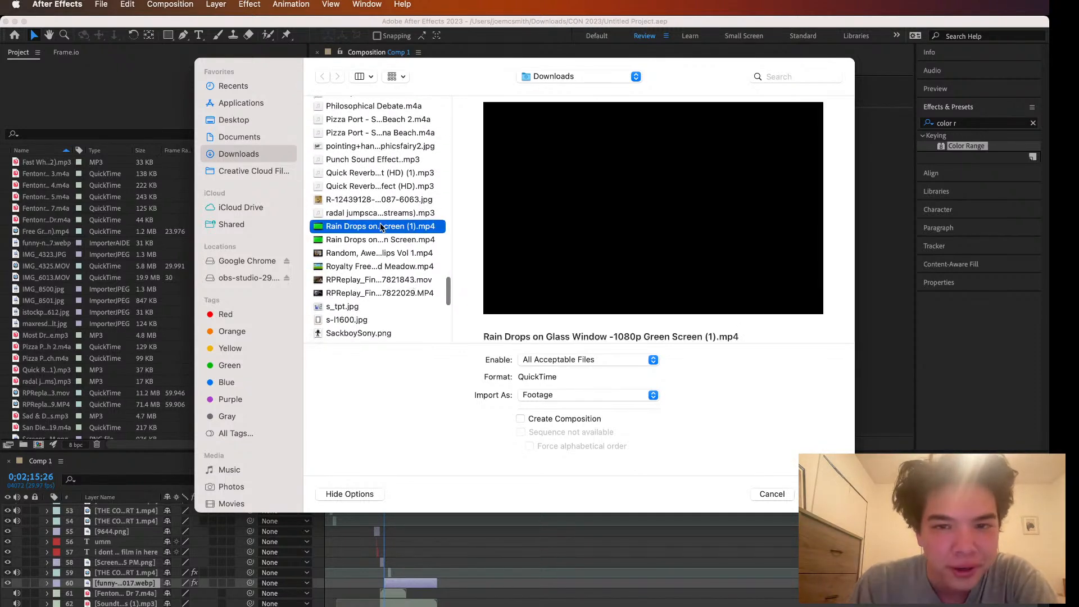
click(387, 239)
click(387, 227)
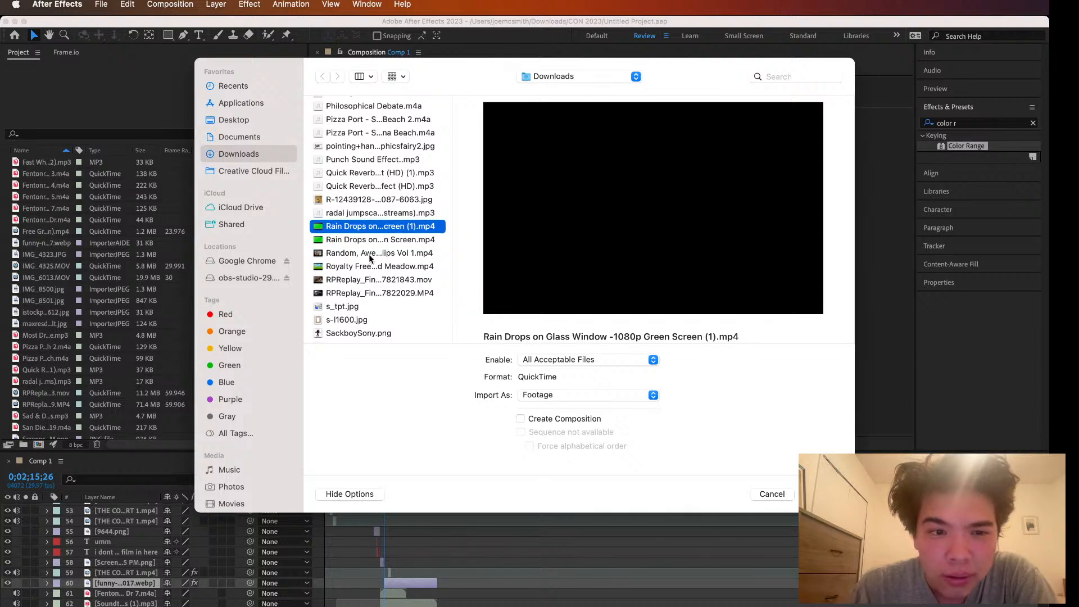
click(376, 241)
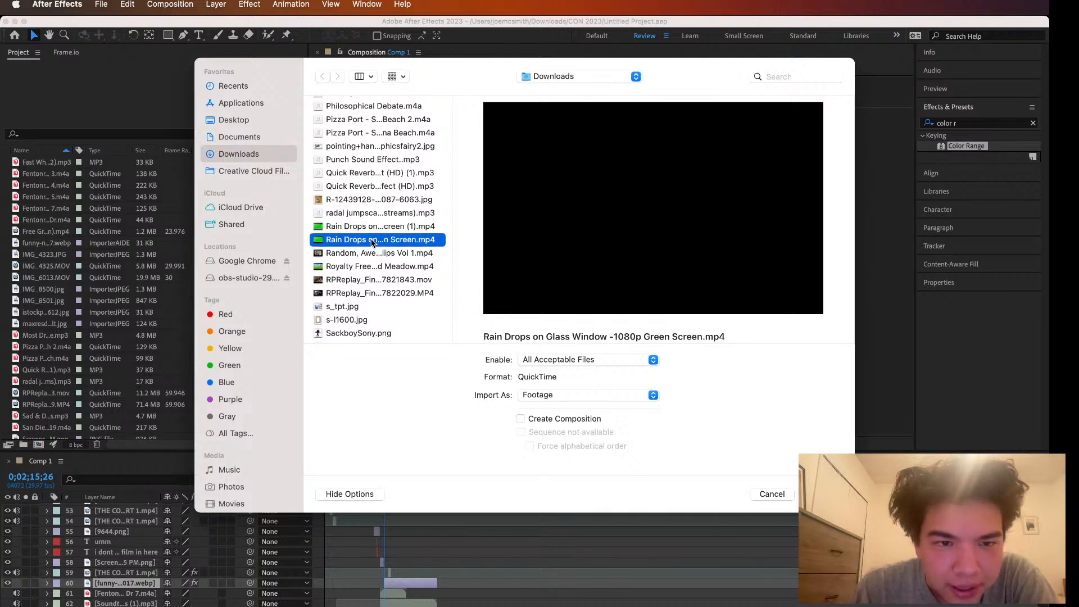
click(374, 228)
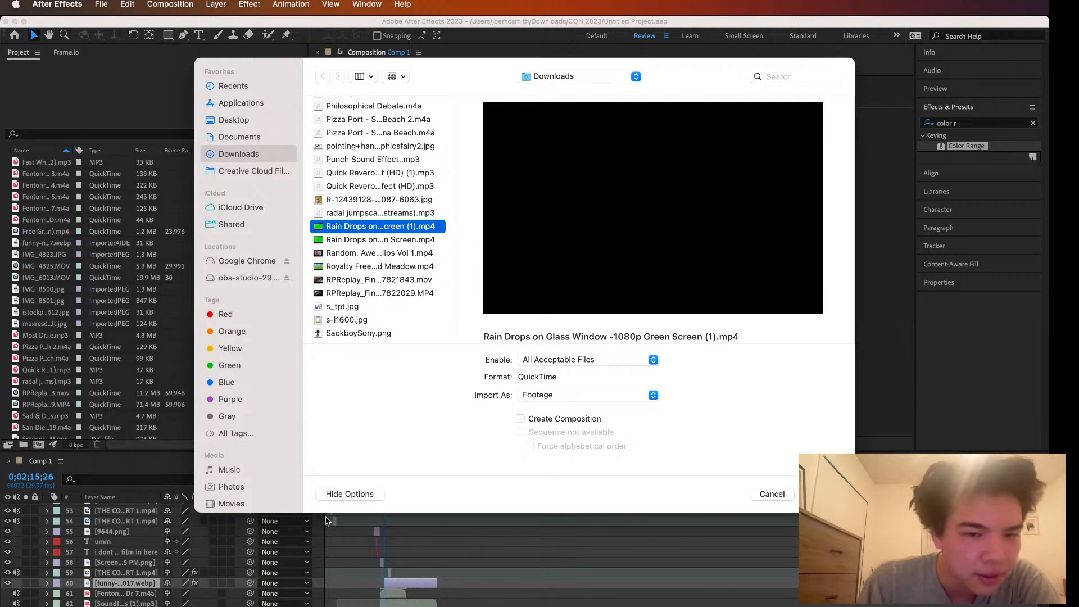
click(385, 239)
click(388, 228)
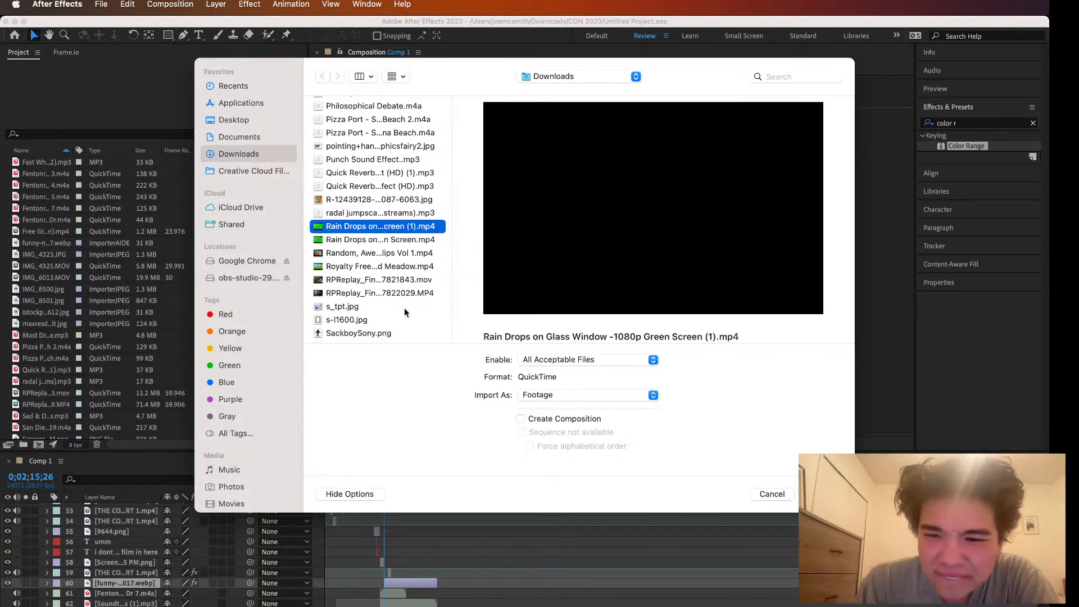
Import the 4k Rain Falling Green Screen Water Drops On Screen Effects clip from the Downloads folder as footage
key(super+Tab)
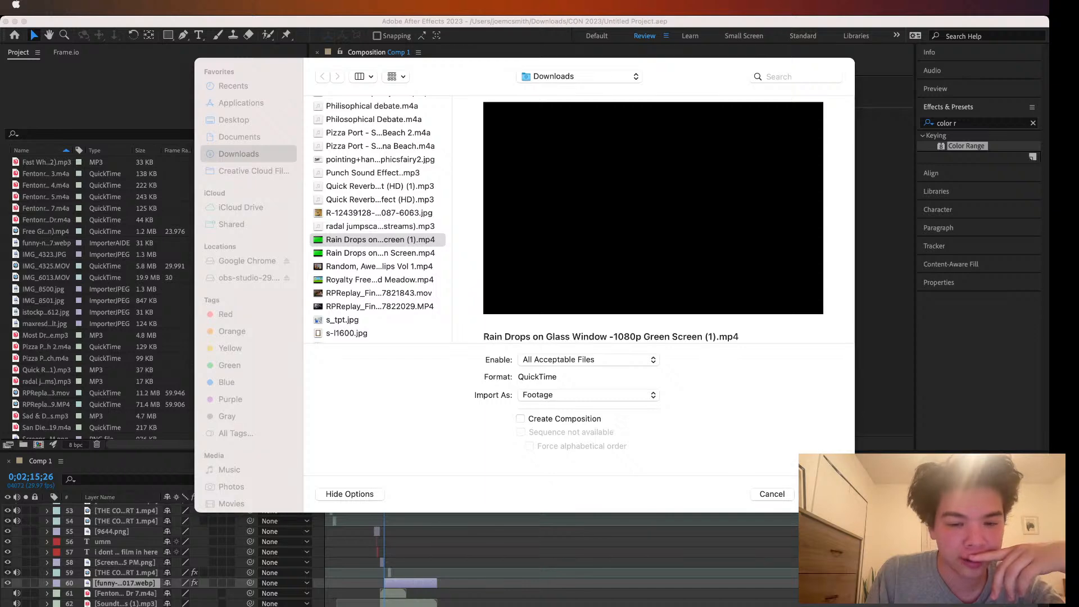
key(super+Tab)
scroll(409, 253, up, 20)
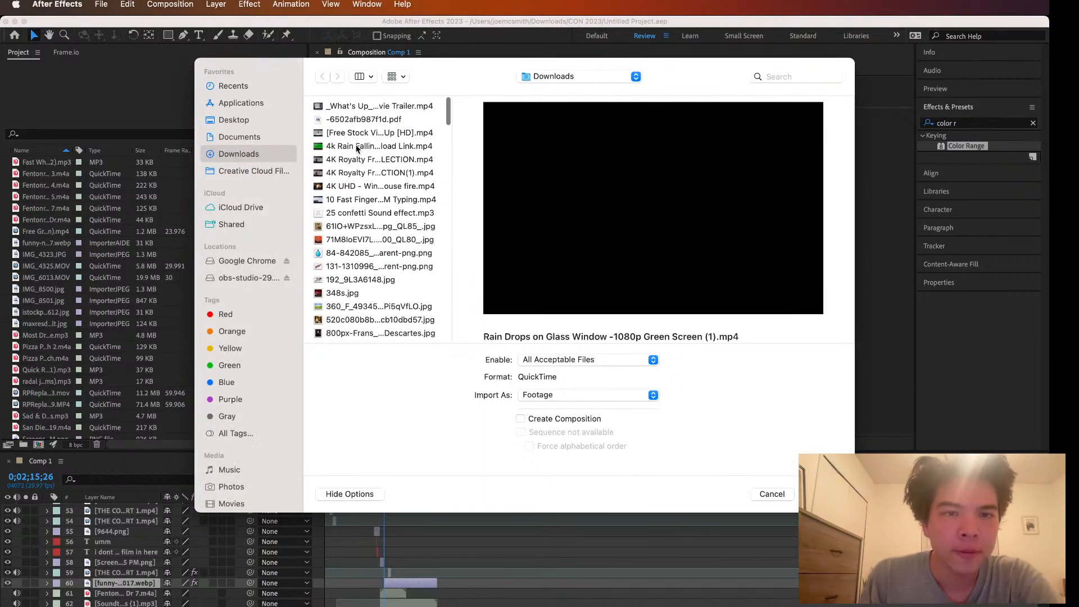
click(365, 153)
double_click(366, 153)
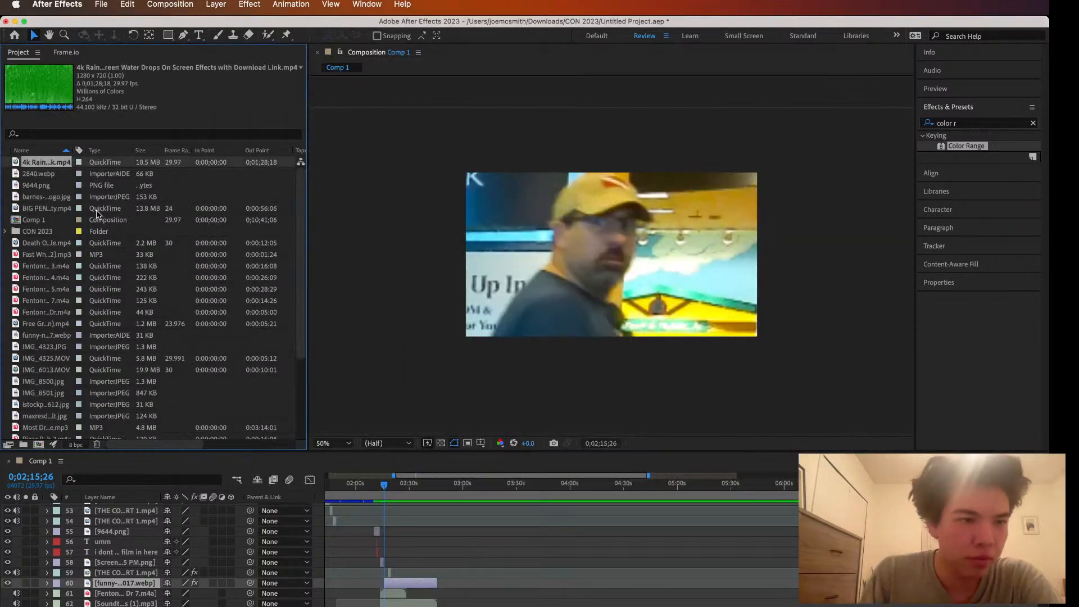
Add the 4k Rain clip to Comp 1 directly above the reading-man layer and move the current time to 0;02;15;27
drag(112, 168, 400, 583)
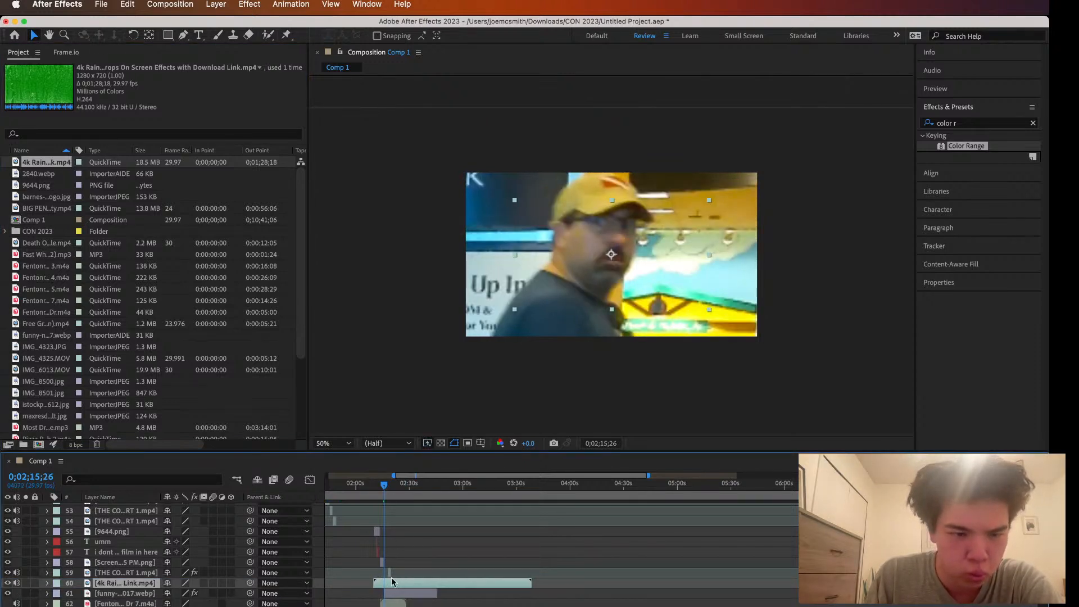
mouse_move(377, 494)
mouse_down()
mouse_move(463, 494)
mouse_move(383, 490)
mouse_up()
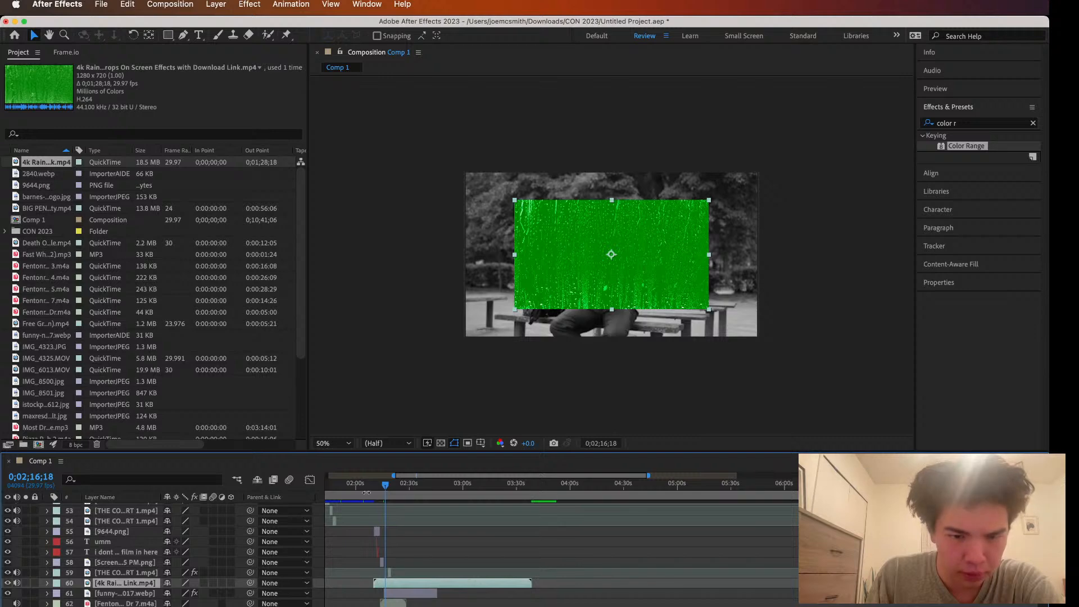
drag(383, 484, 385, 487)
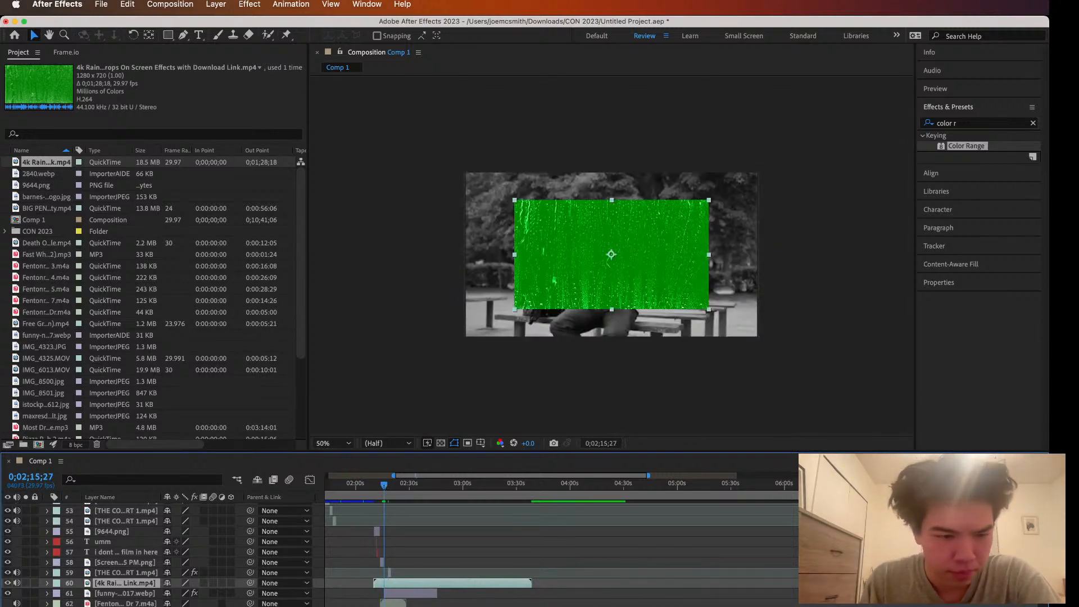
Scale the rain clip up from its center to cover the whole frame and mute its audio
drag(514, 200, 465, 170)
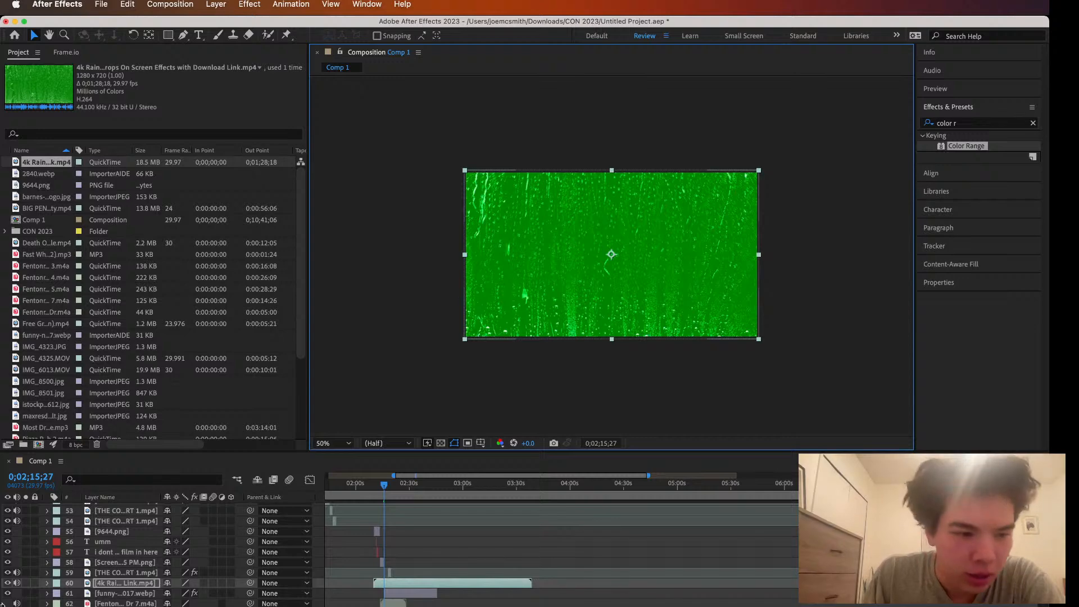
click(18, 582)
Apply the Color Range effect to the rain clip and sample the green background near the frame's center
double_click(966, 147)
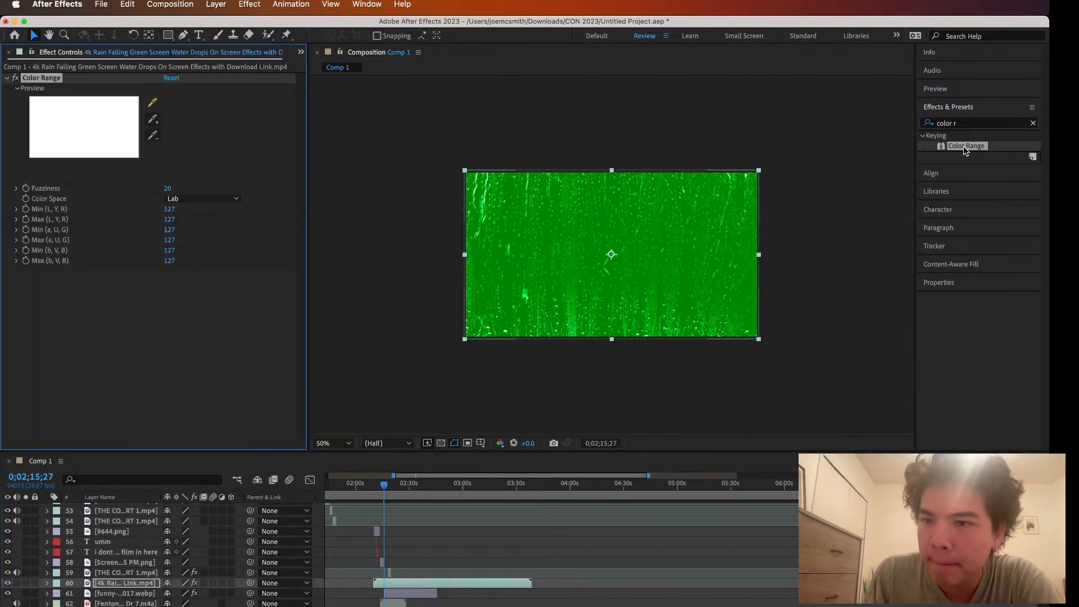
scroll(670, 272, up, 6)
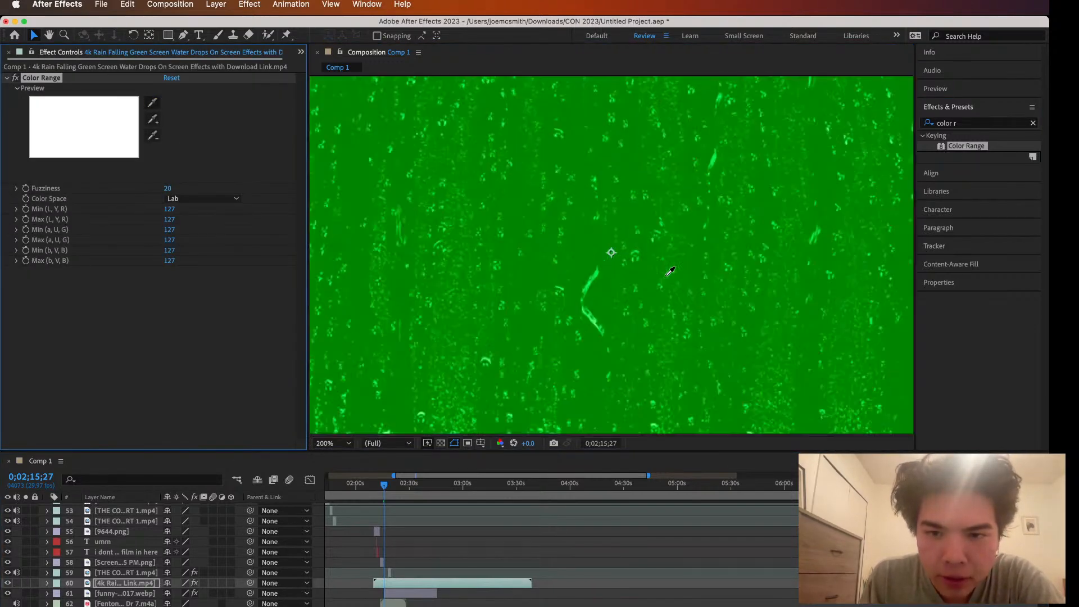
click(574, 225)
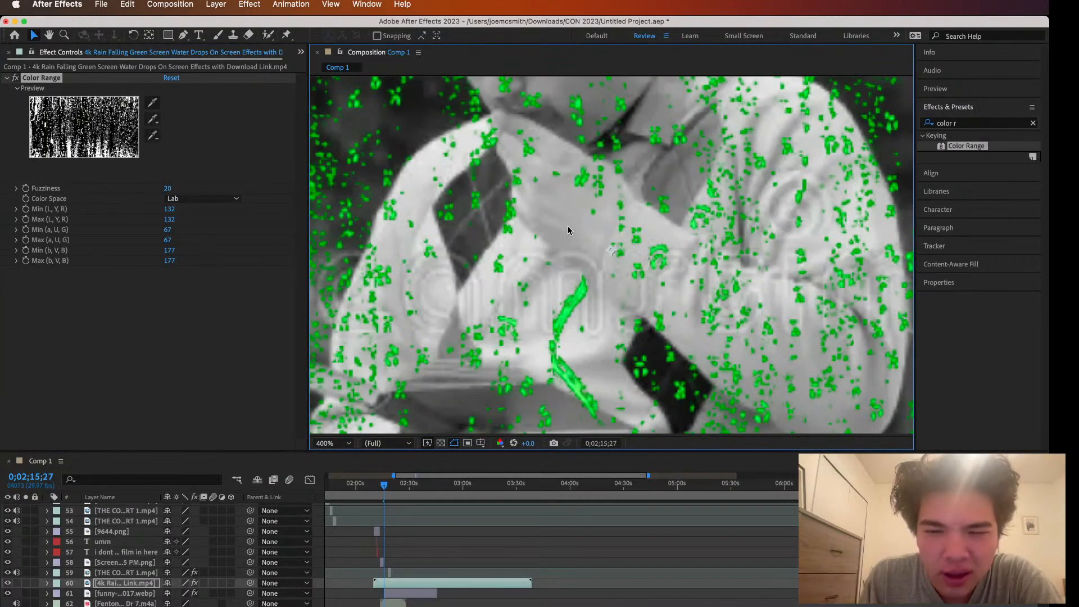
Extend the Color Range key with two added samples, from the green streak near the center and the upper-left background
click(153, 118)
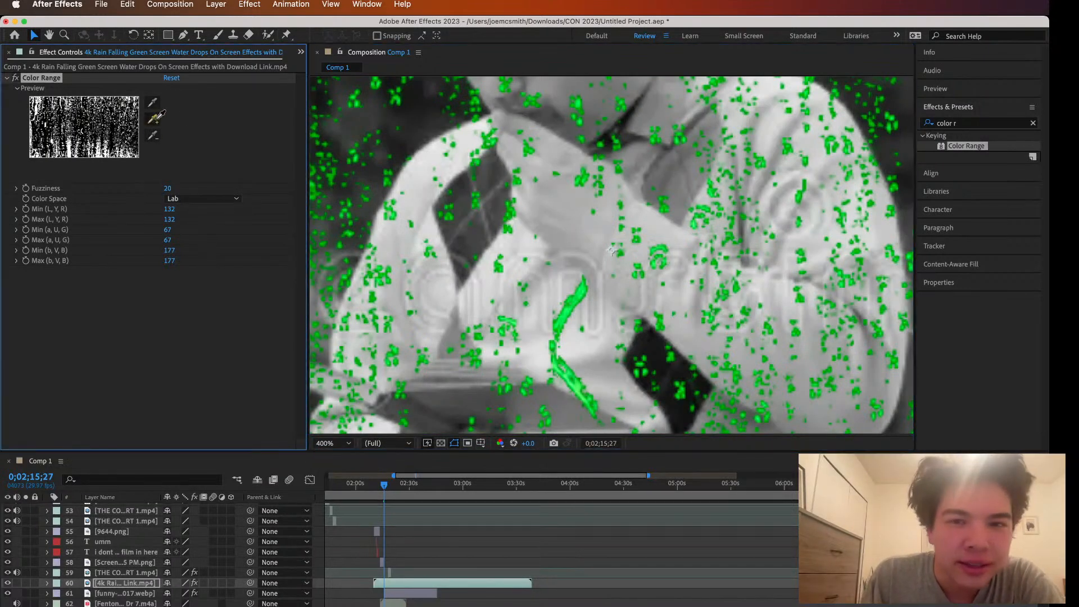
click(584, 276)
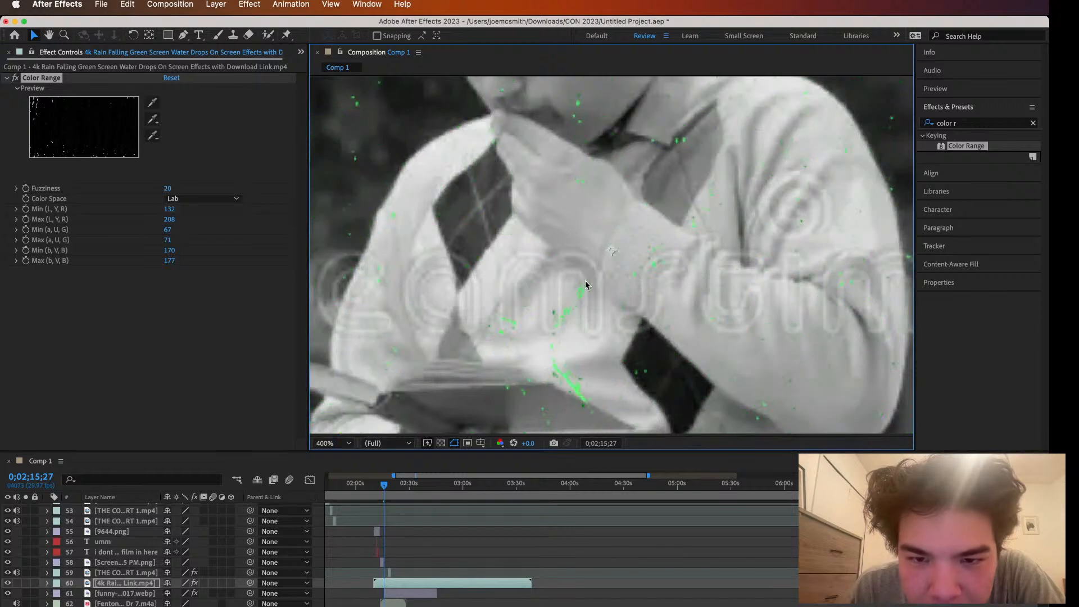
scroll(439, 281, down, 1)
scroll(439, 281, up, 2)
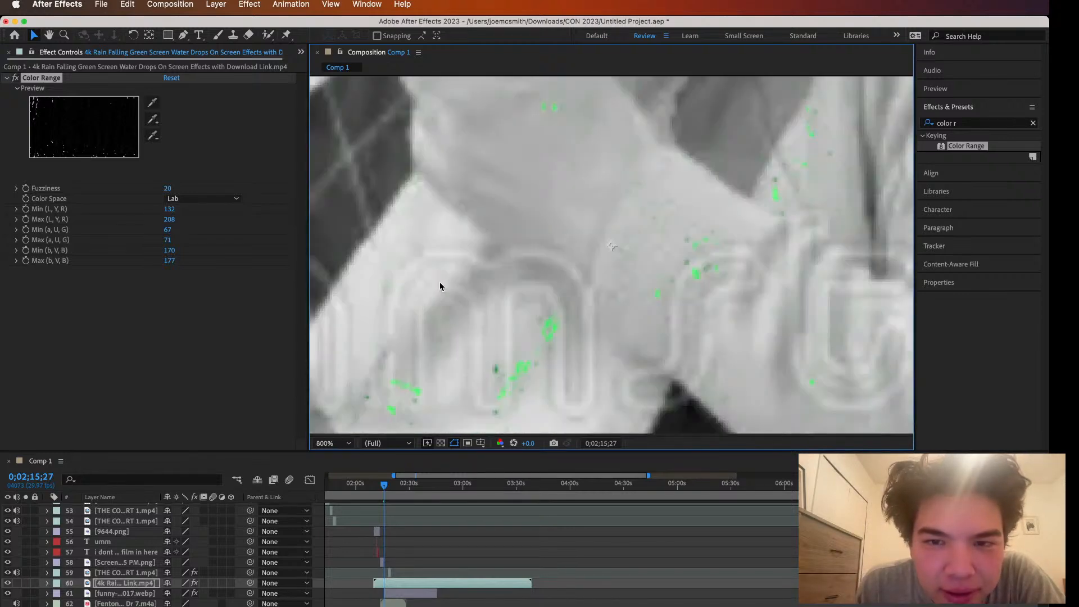
scroll(439, 281, down, 3)
click(153, 119)
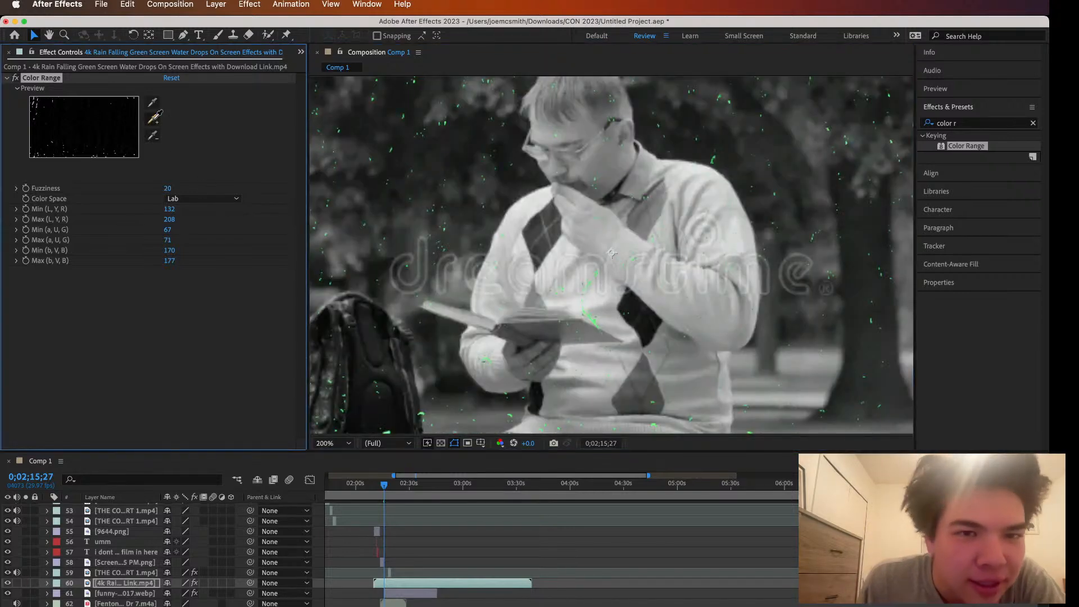
click(392, 151)
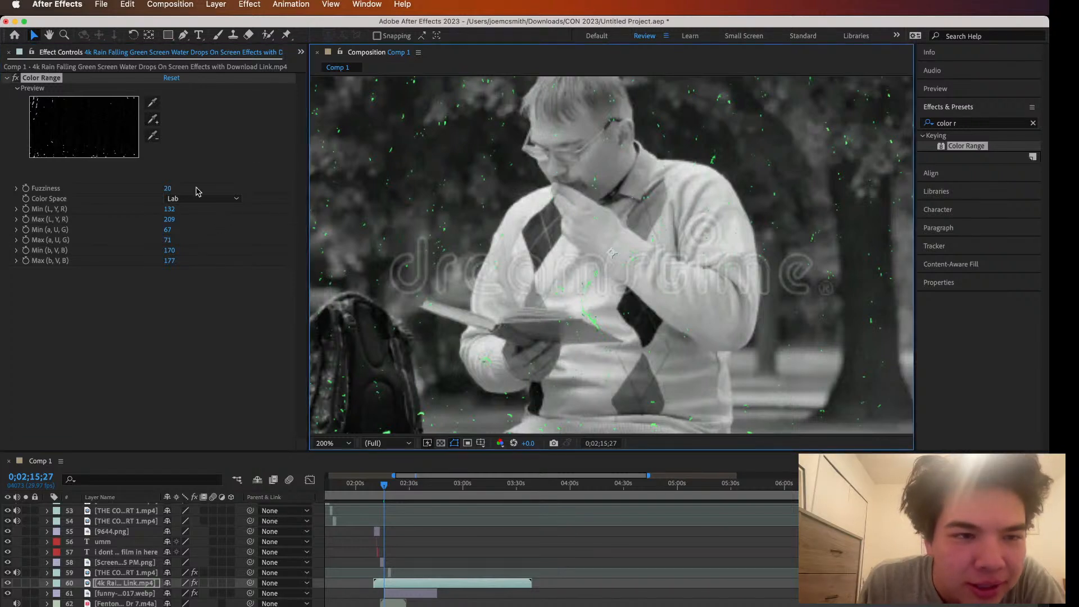
Remove the Color Range effect from the rain clip
click(153, 118)
click(447, 123)
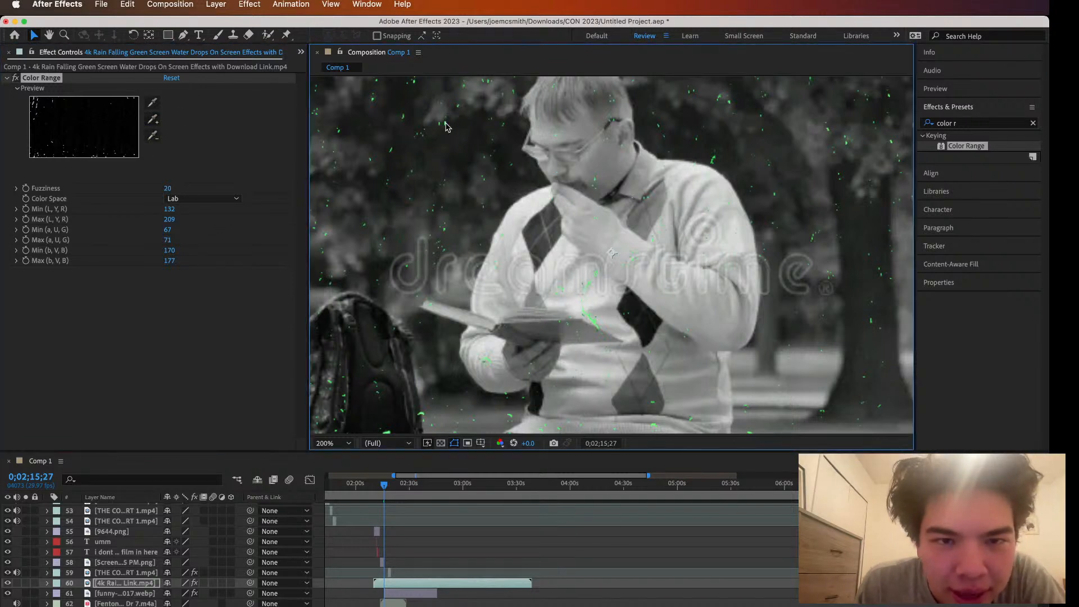
click(40, 80)
key(Delete)
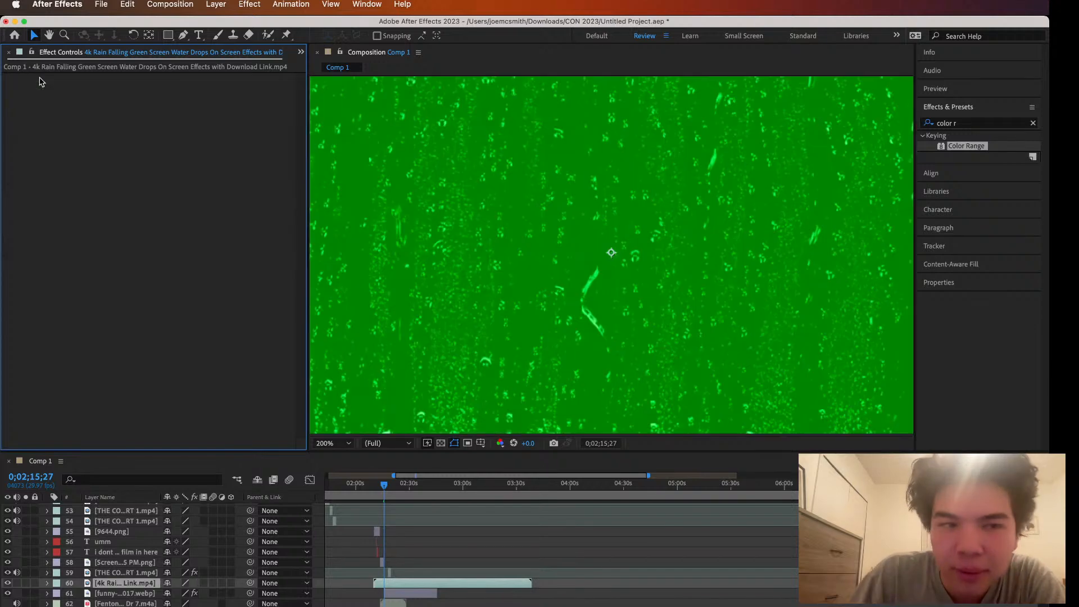
Search the effects library for "chroma" and clear the search
click(1034, 123)
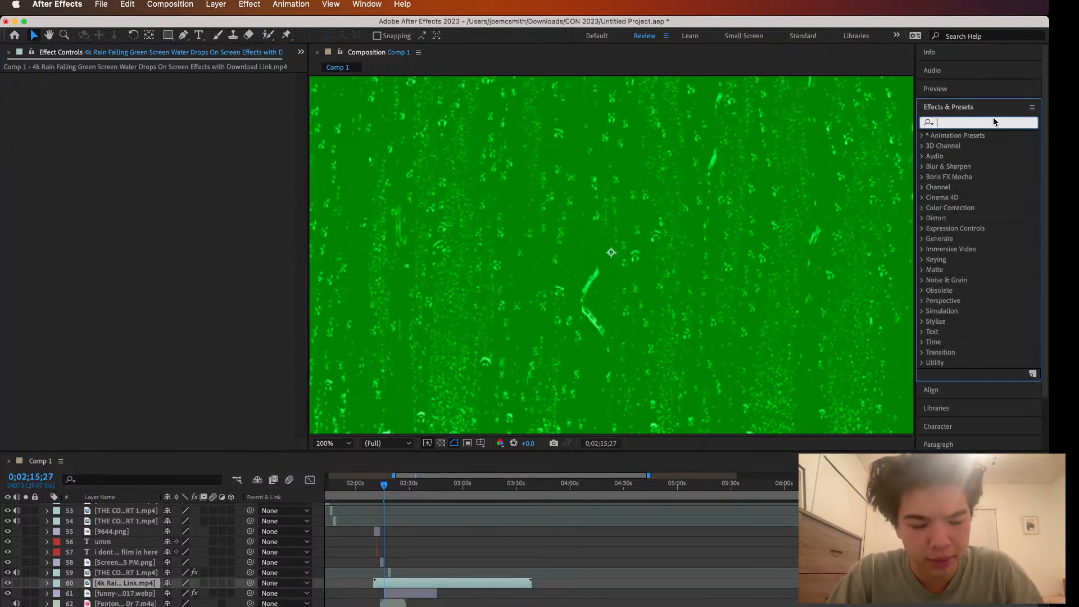
text(chroma)
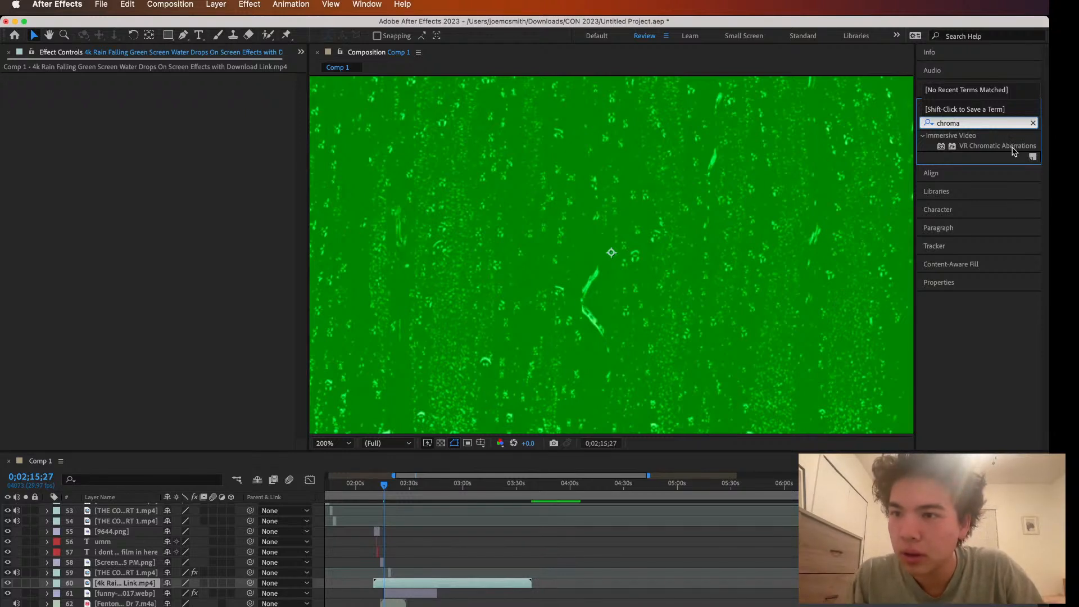
key(BackSpace)
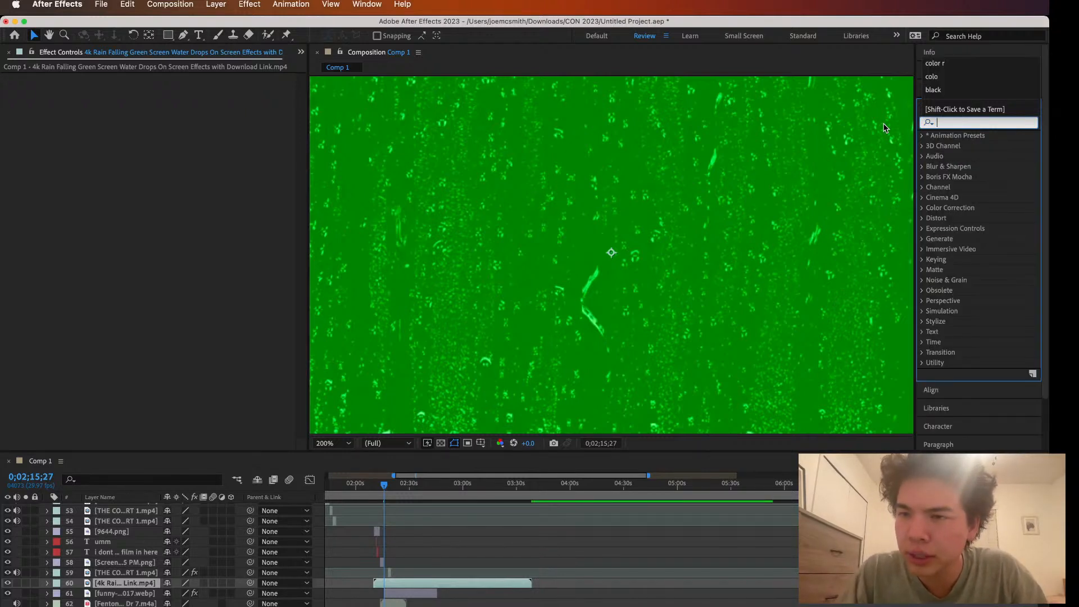
click(158, 265)
click(9, 54)
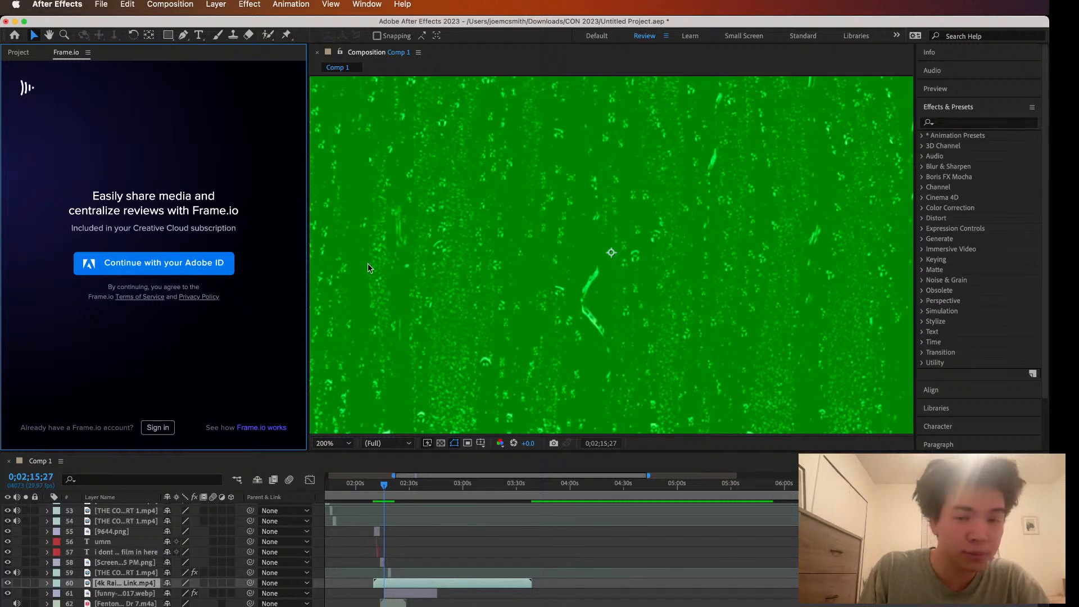
click(19, 52)
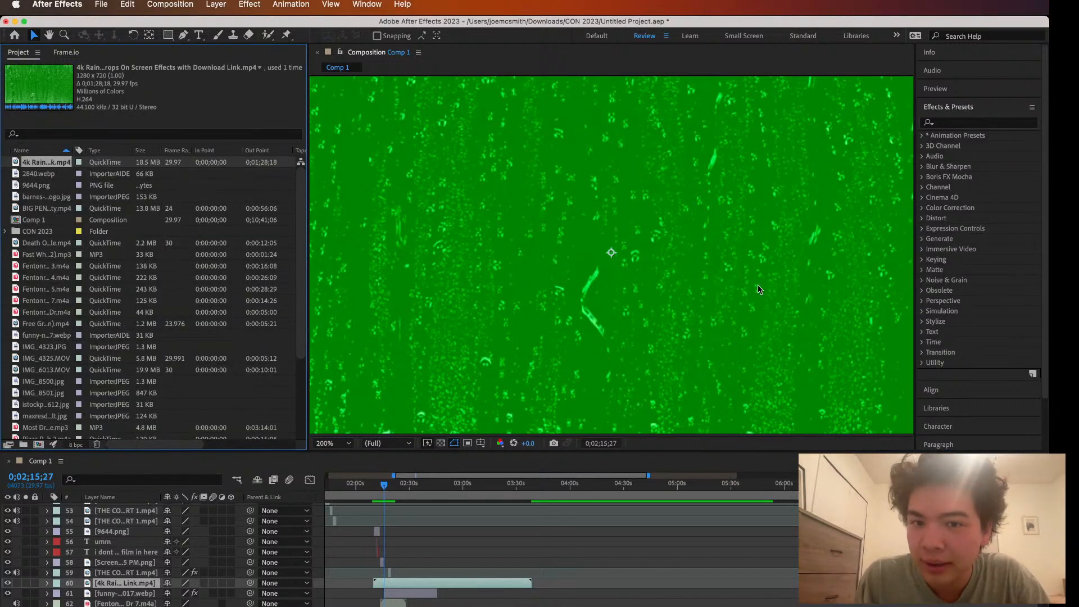
scroll(758, 290, down, 4)
scroll(758, 290, up, 3)
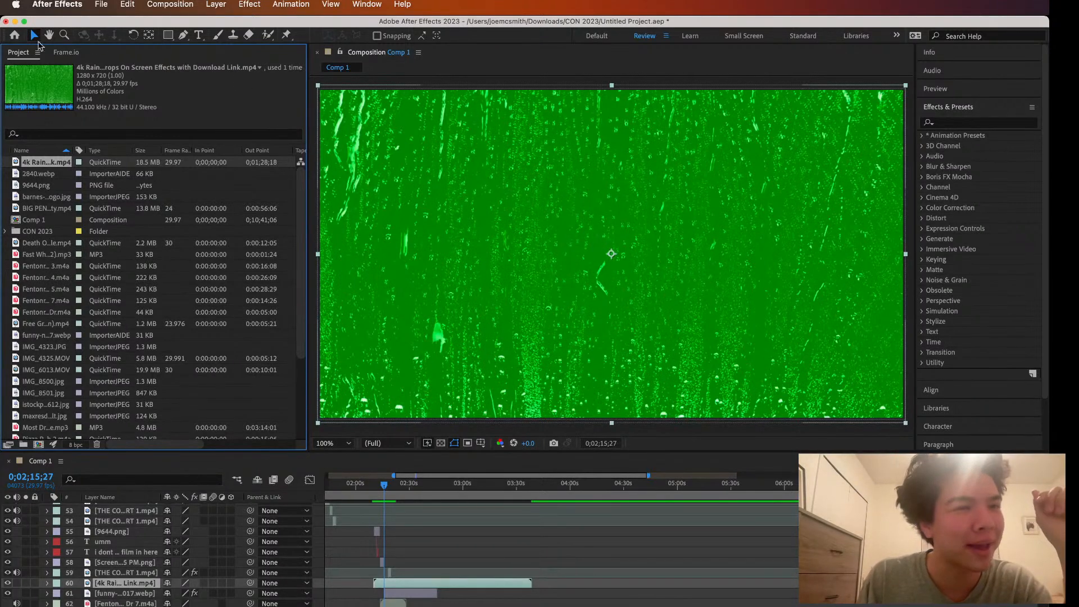
Apply the Color Range effect to the rain clip again and key out the green sampled from its background
click(955, 123)
text(color)
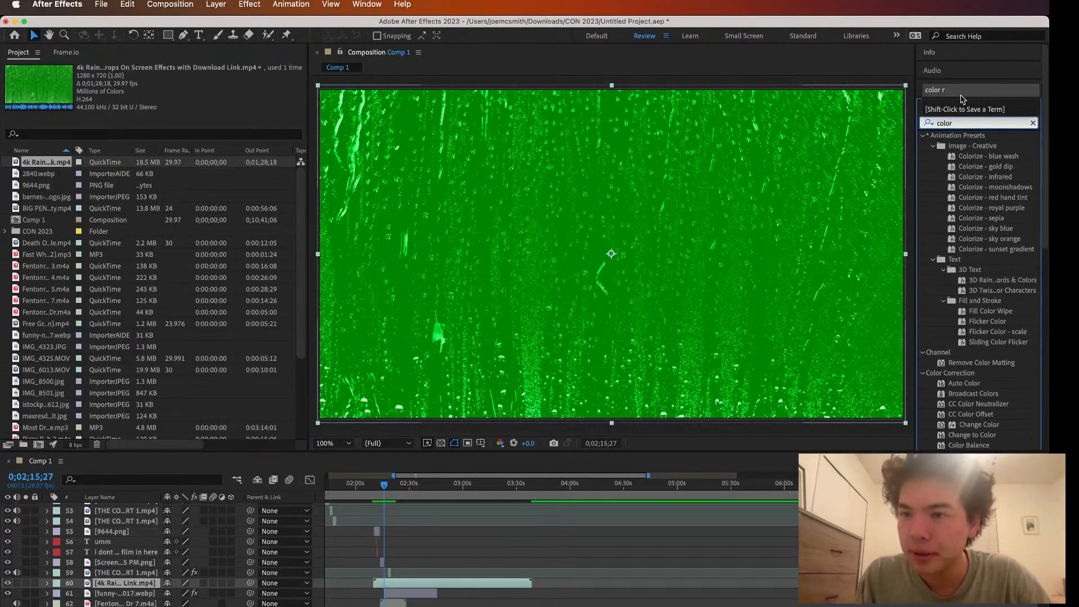
click(959, 98)
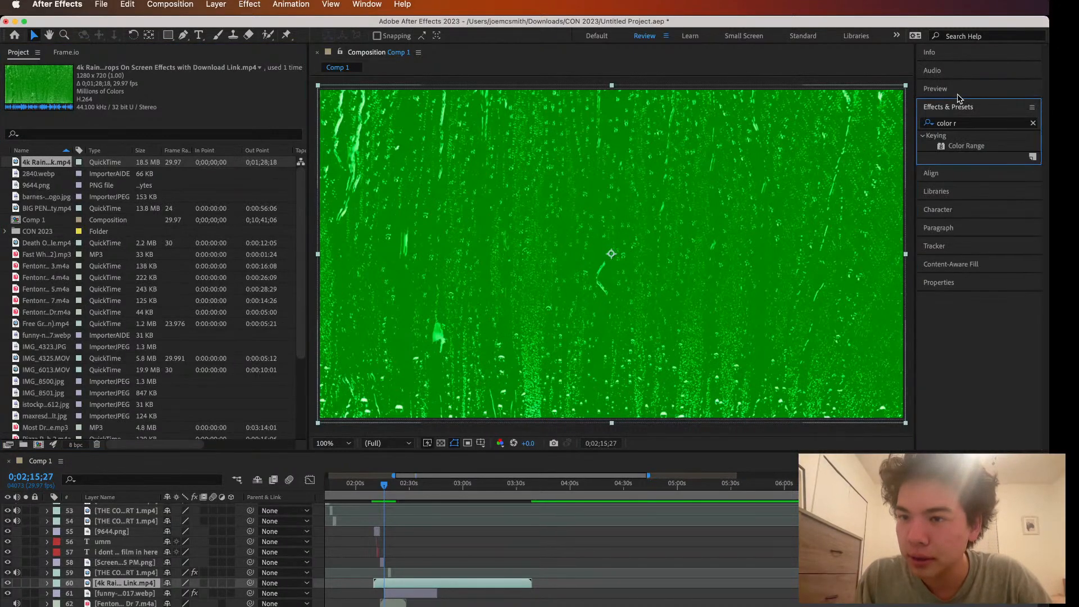
double_click(953, 147)
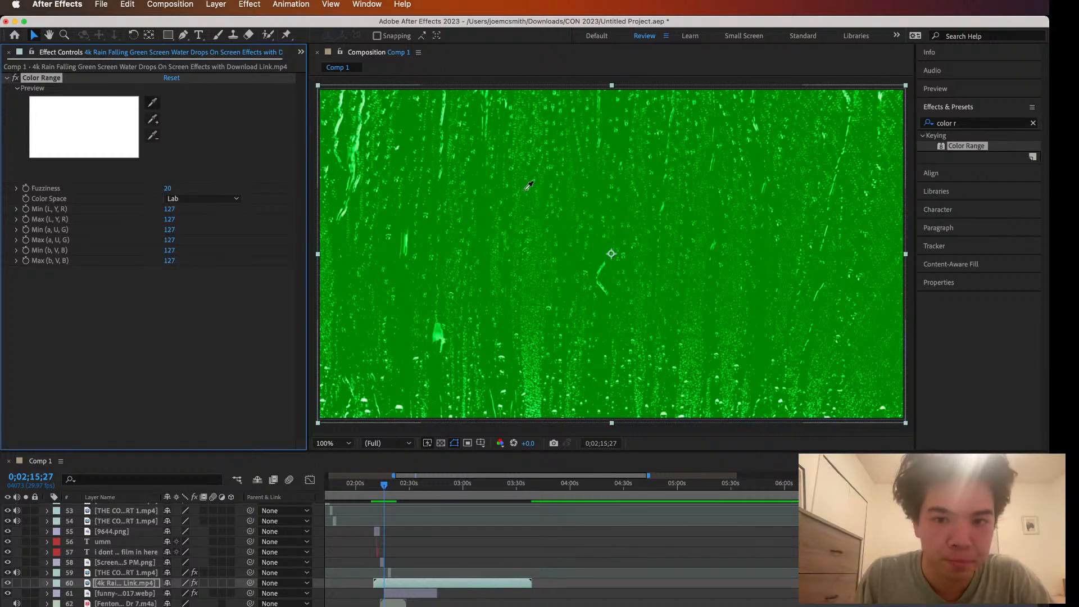
key(period)
click(521, 209)
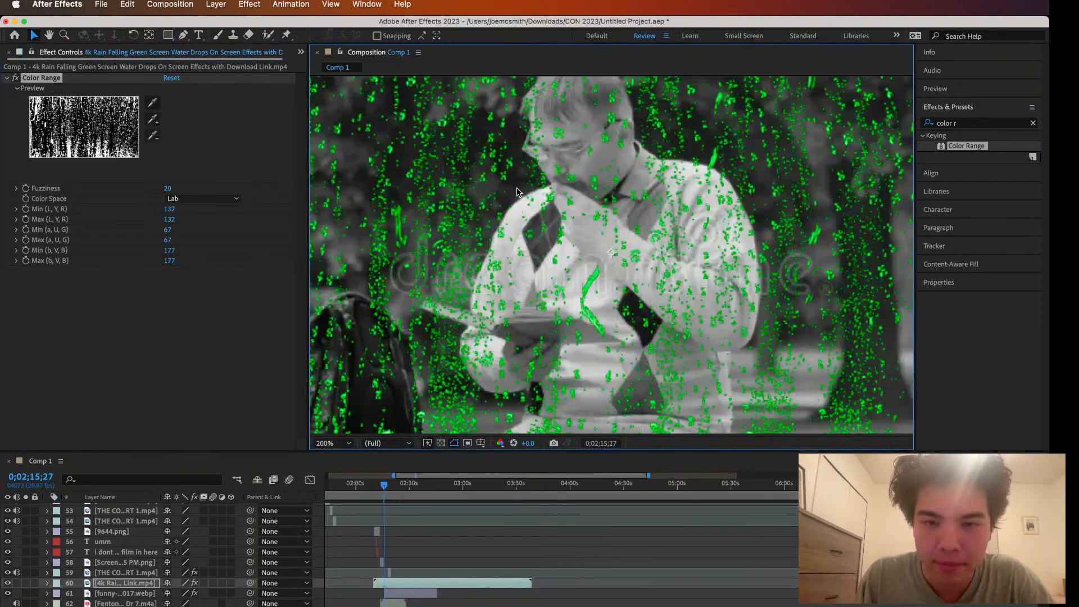
Trim the start of the rain clip to 0;02;15;27, where the reading-man image begins
key(comma)
key(comma)
key(comma)
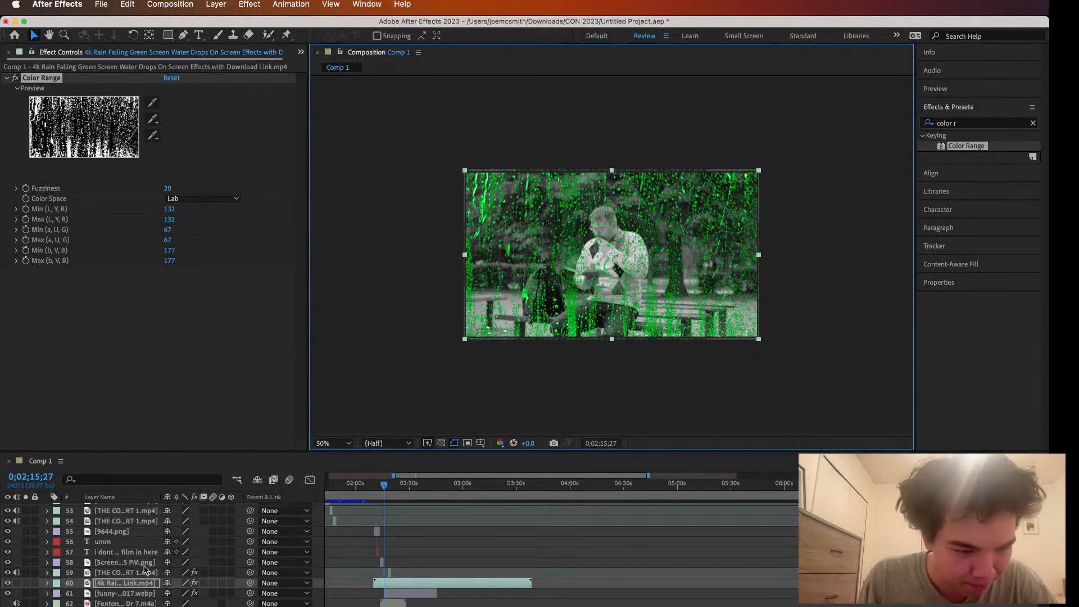
drag(386, 487, 378, 487)
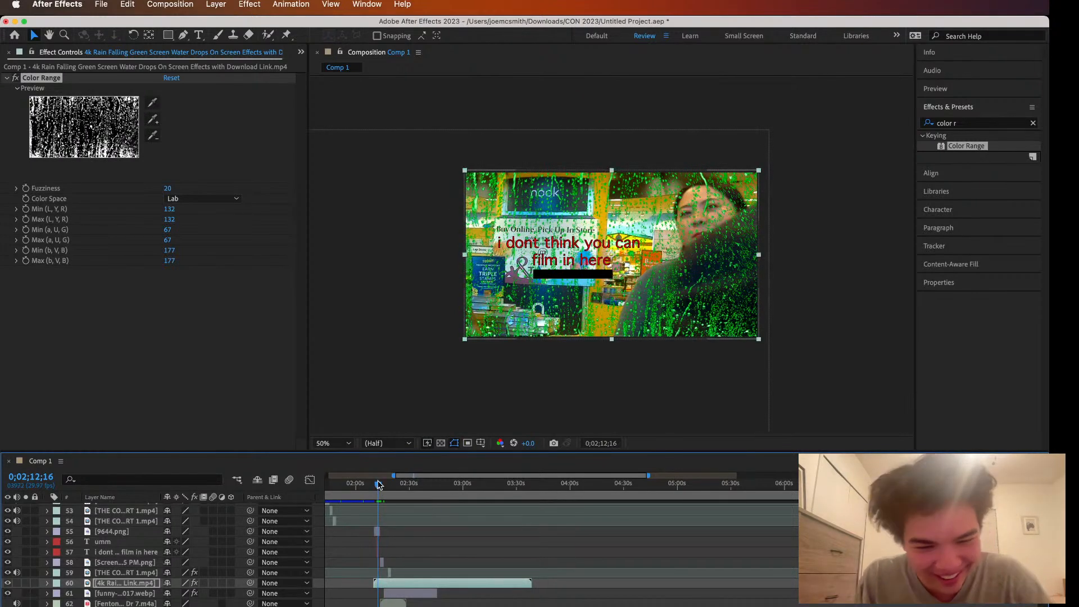
click(384, 487)
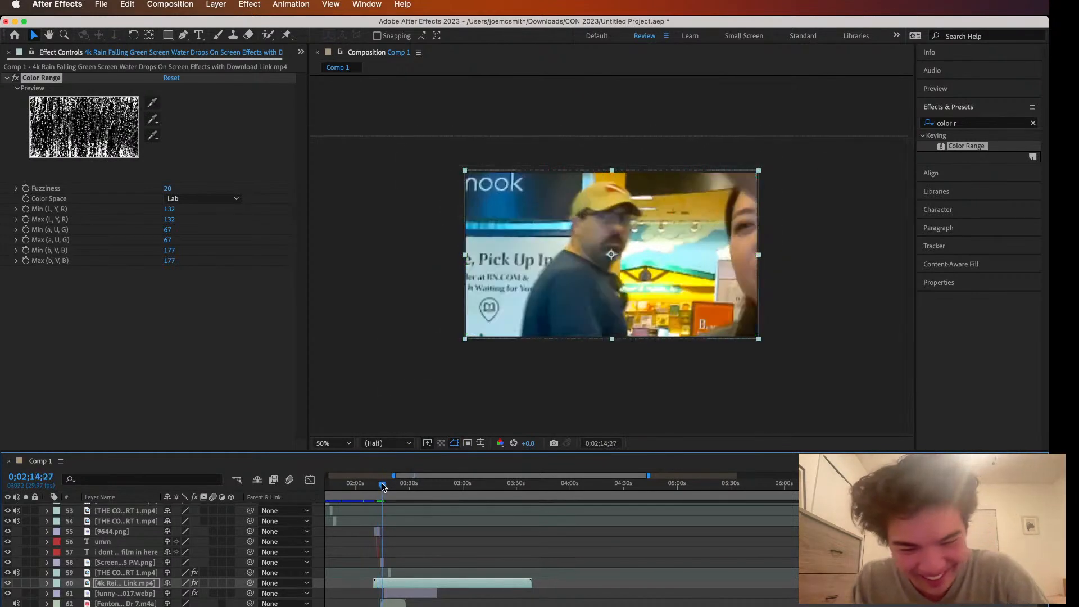
click(385, 583)
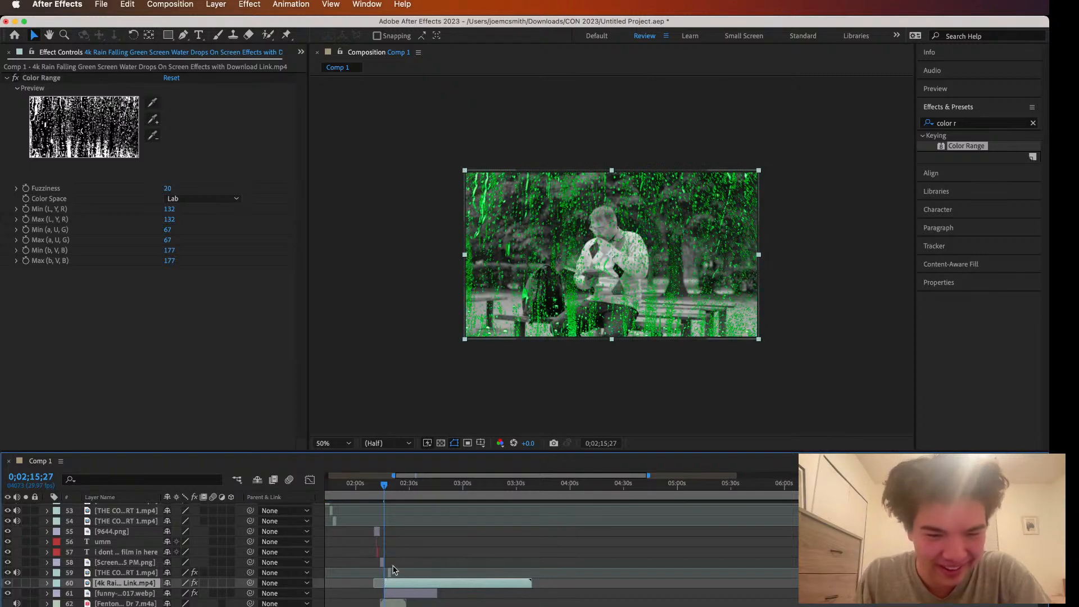
Play back the edit from 0;02;10;05 into the rain-covered reading-man image
drag(384, 484, 374, 487)
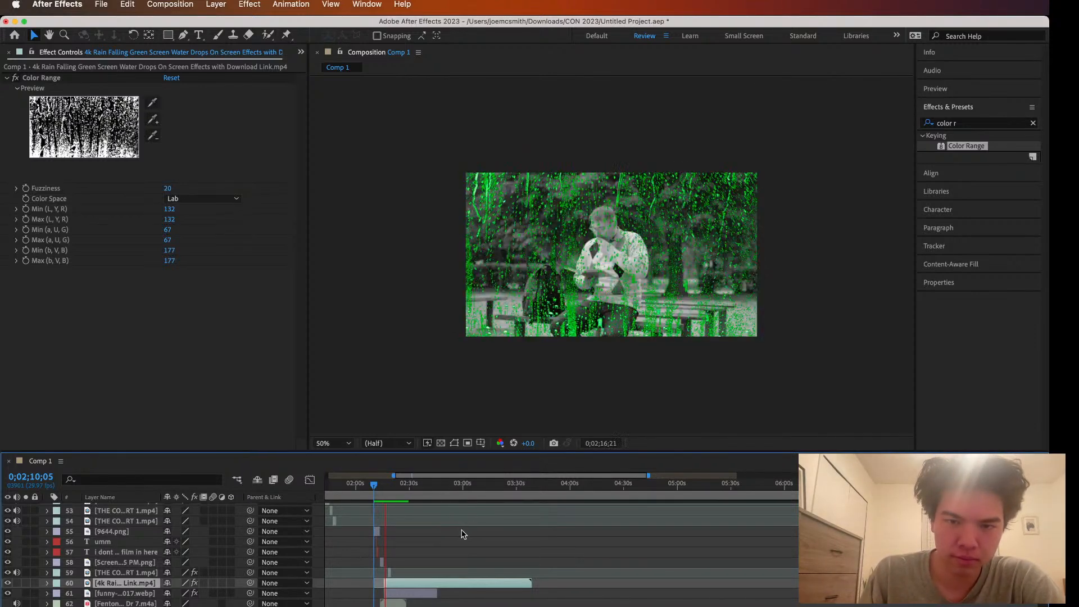
key(space)
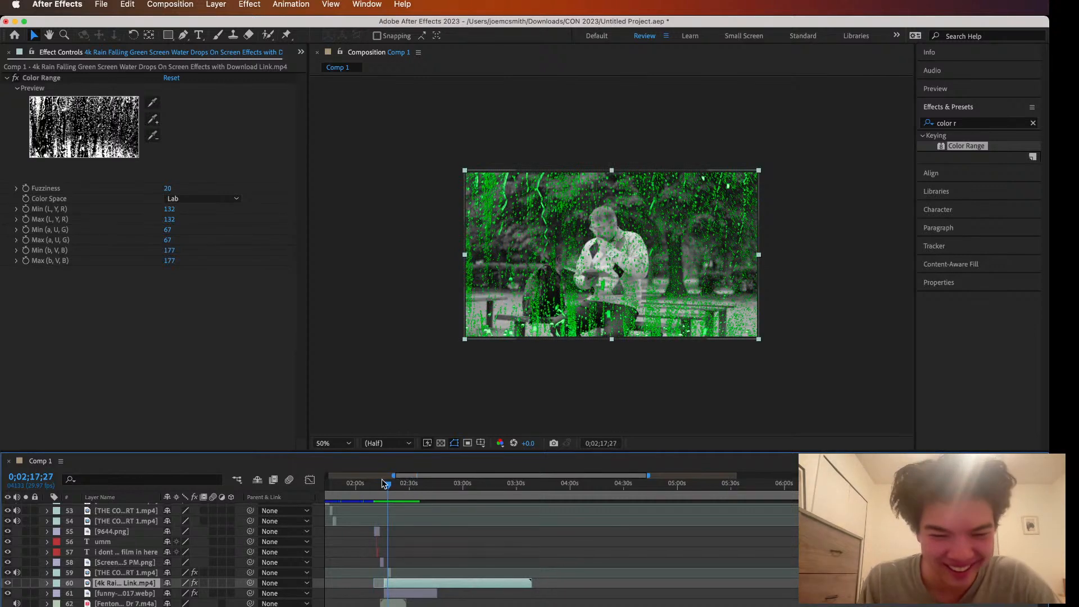
key(space)
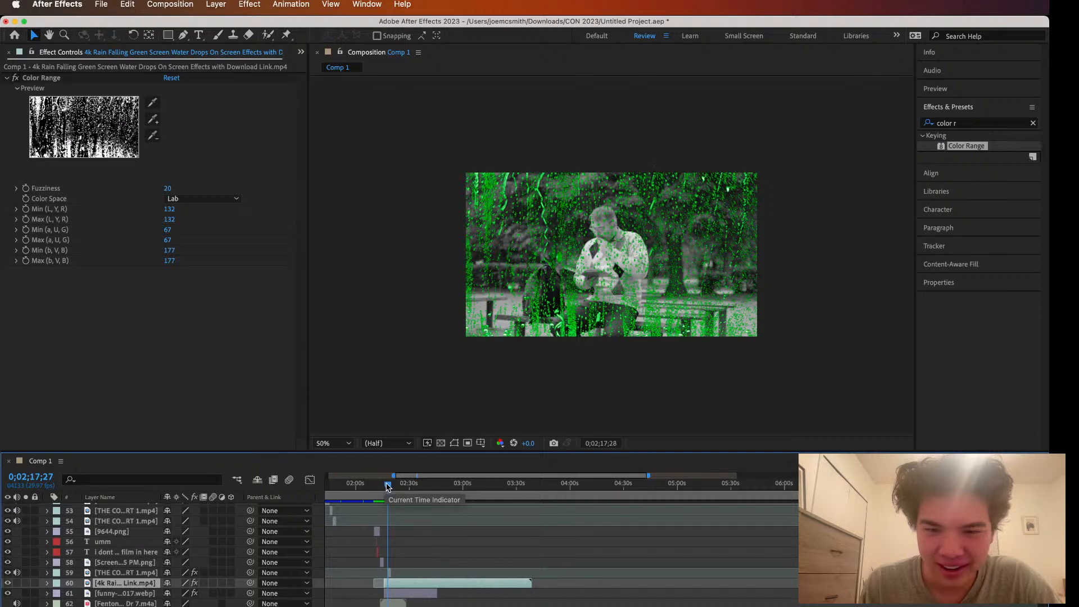
Trim the ends of both the rain clip and the reading-man image to 0;02;19;25
click(387, 485)
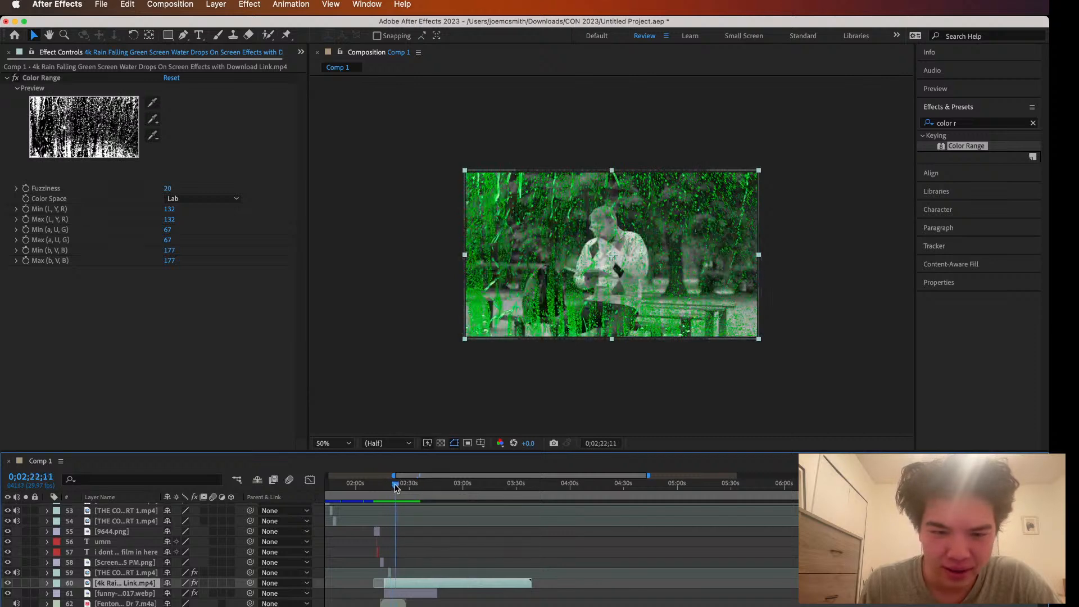
drag(388, 485, 392, 486)
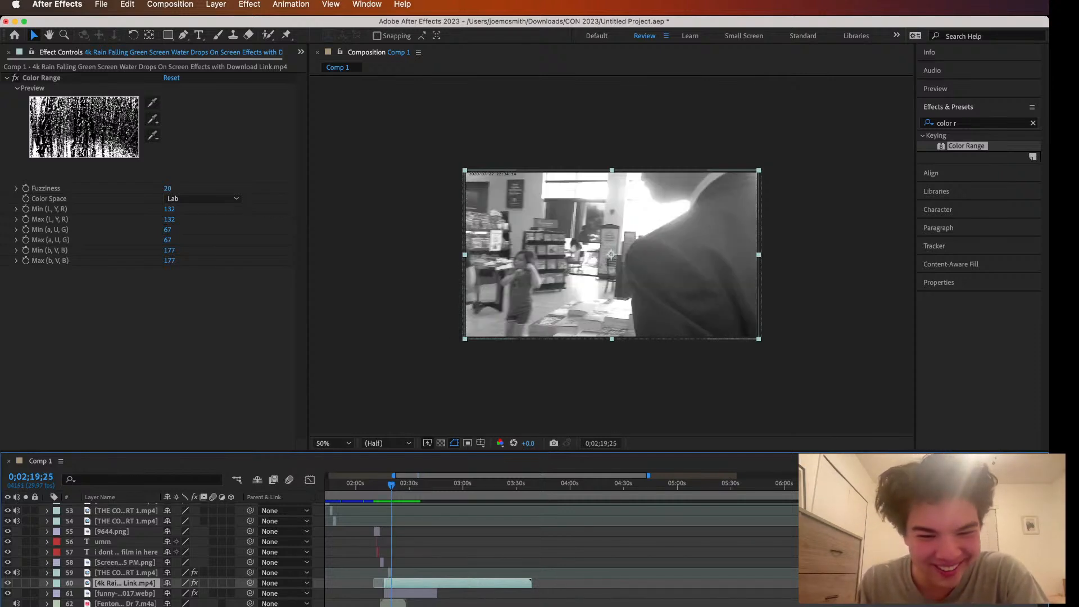
drag(528, 584, 412, 597)
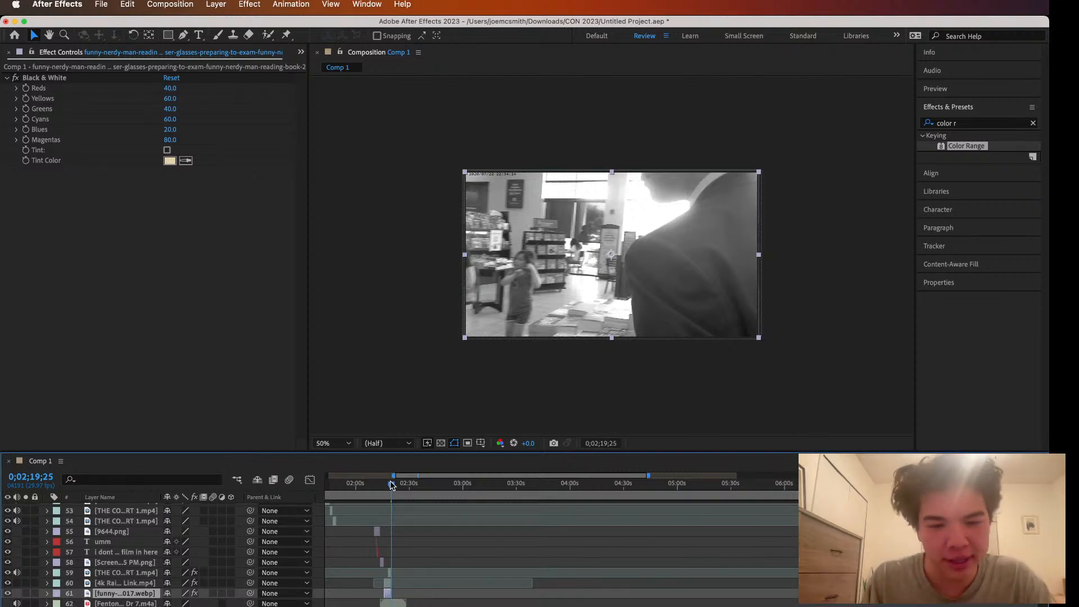
Preview the transition into the rain-covered reading-man image and the black-and-white store clip that follows, from about 0;02;15;22
mouse_move(392, 487)
mouse_down()
mouse_move(357, 499)
mouse_move(403, 499)
mouse_up()
alt+scroll(672, 484, up, 5)
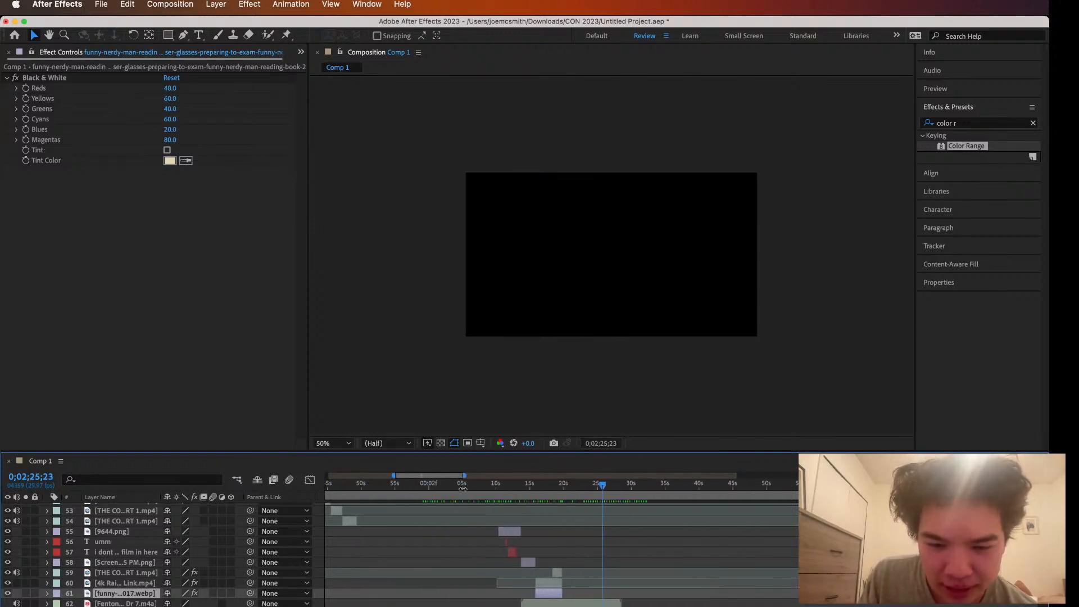
drag(644, 486, 547, 510)
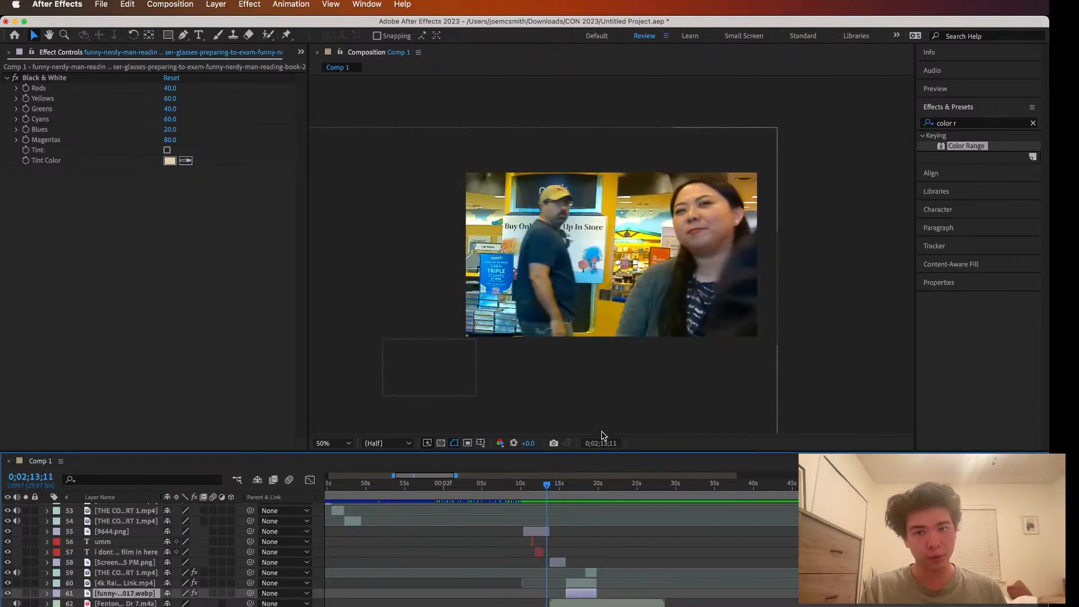
drag(549, 485, 569, 488)
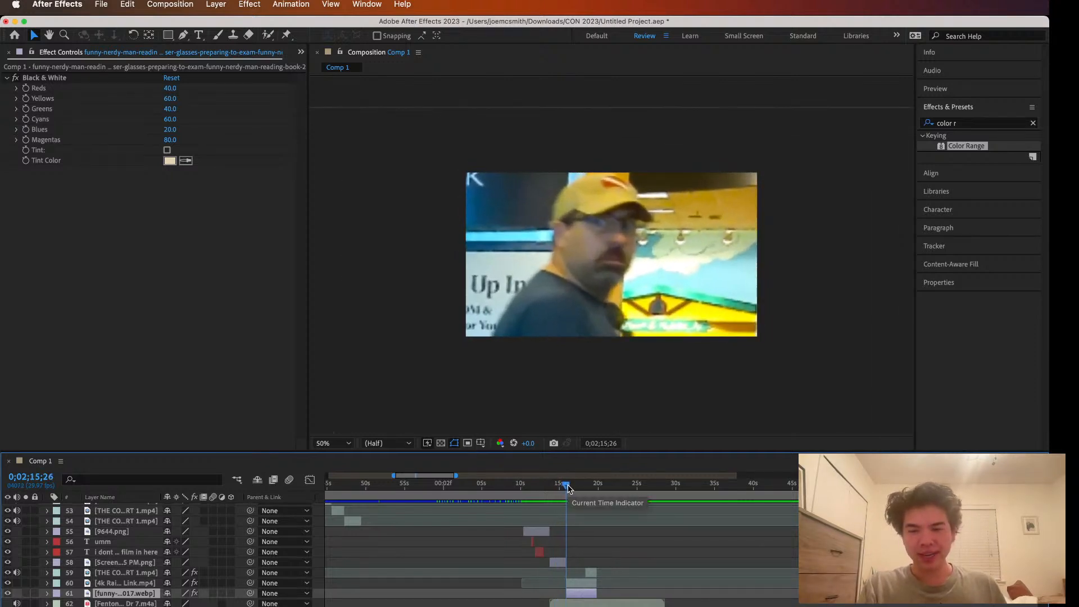
key(space)
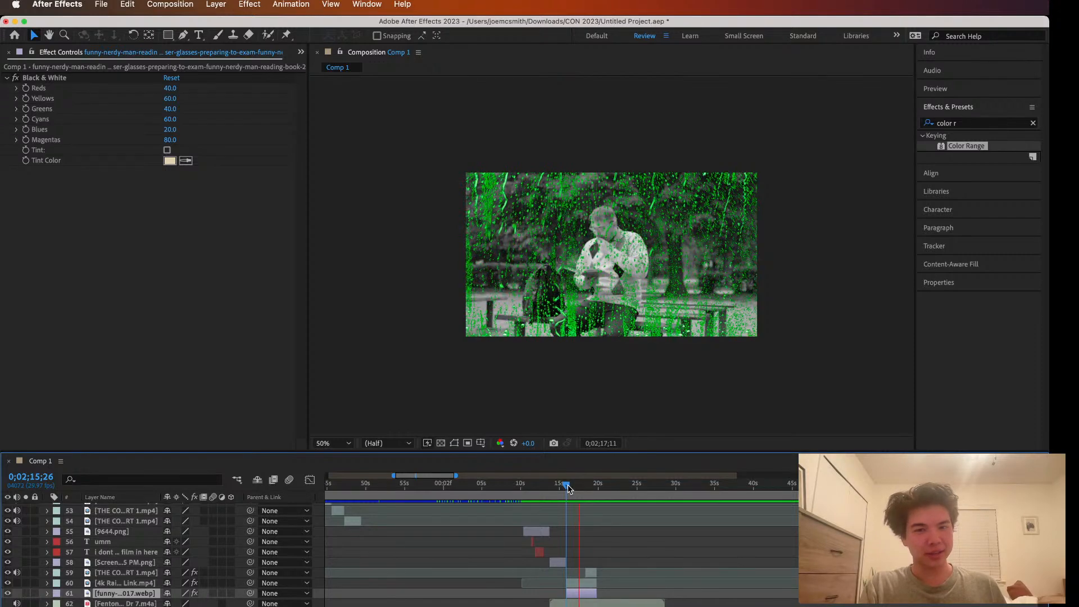
key(space)
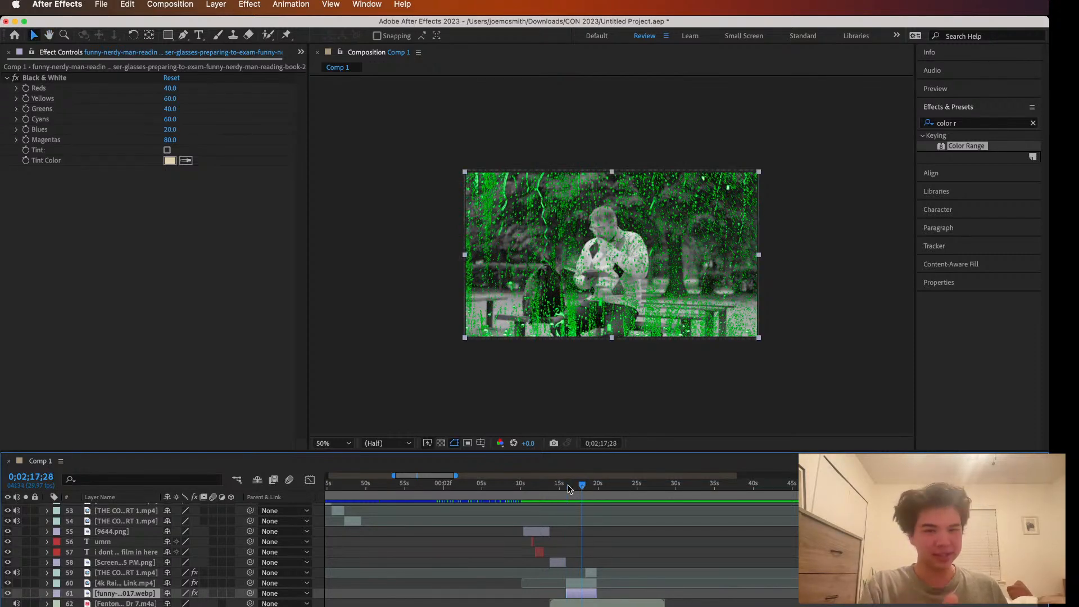
scroll(649, 362, up, 2)
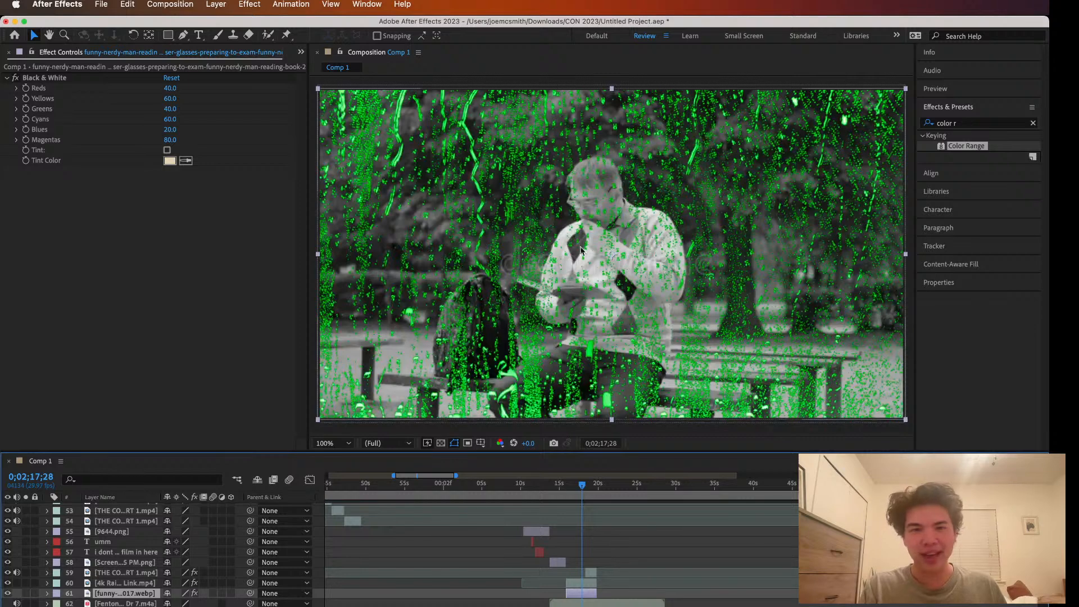
drag(587, 481, 564, 491)
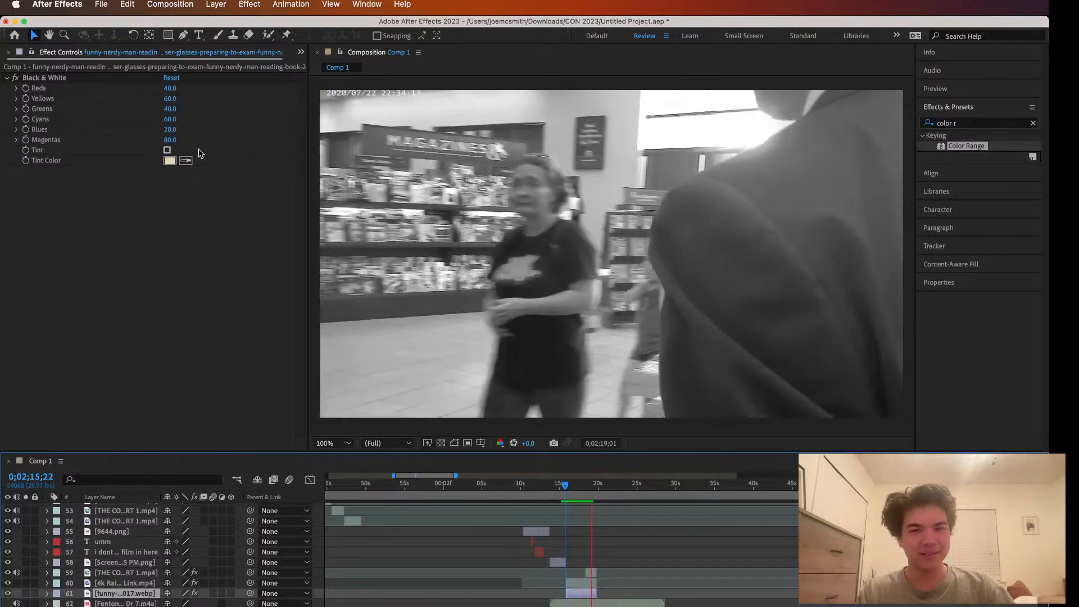
key(space)
key(space)
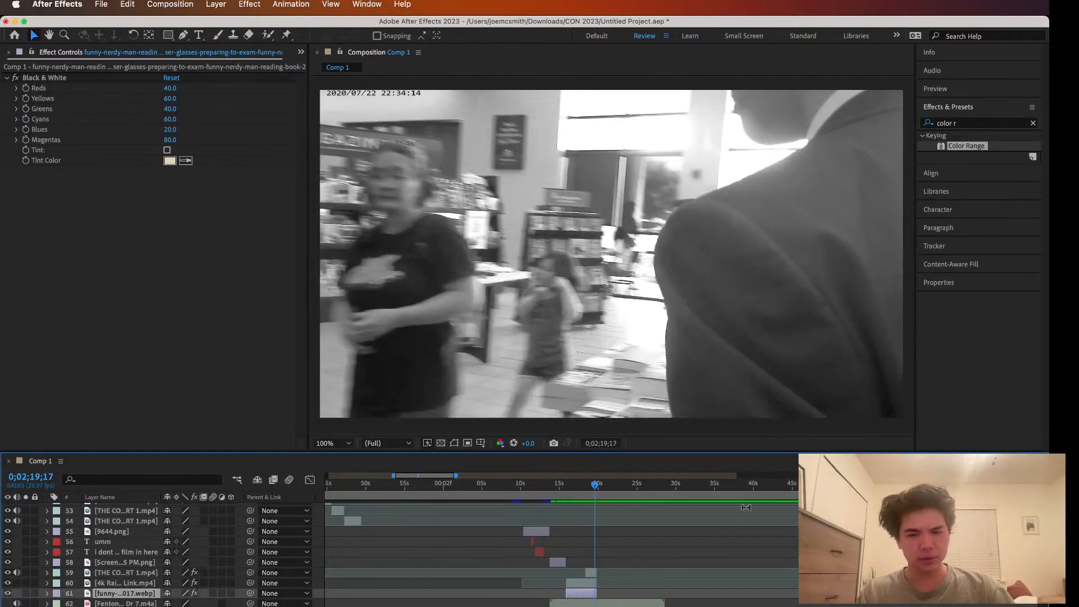
Shorten the rain clip and the reading-man image so both end where the black-and-white store clip begins
click(598, 582)
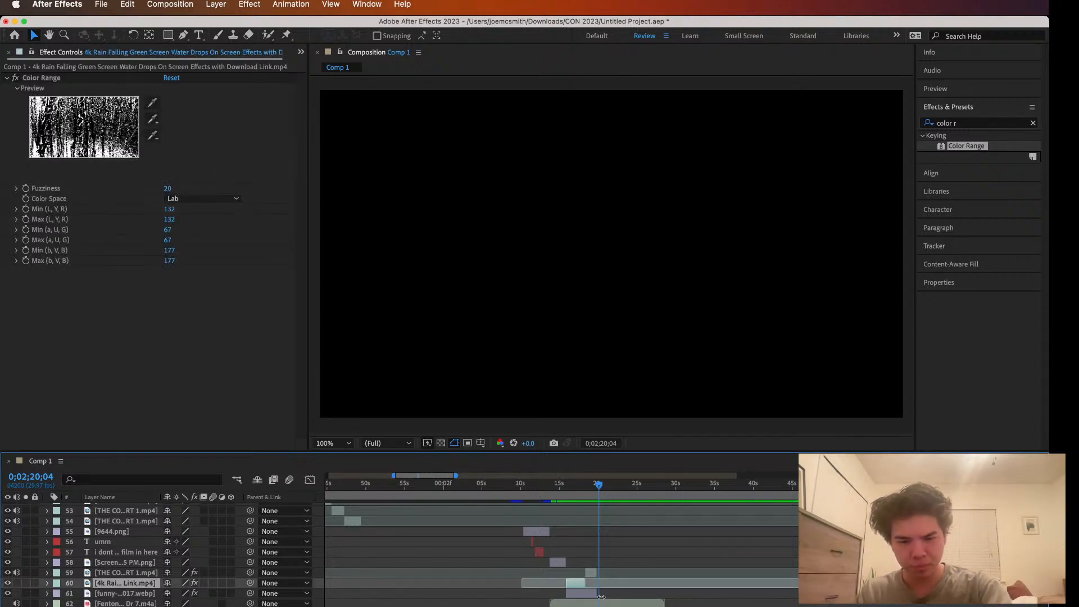
click(592, 595)
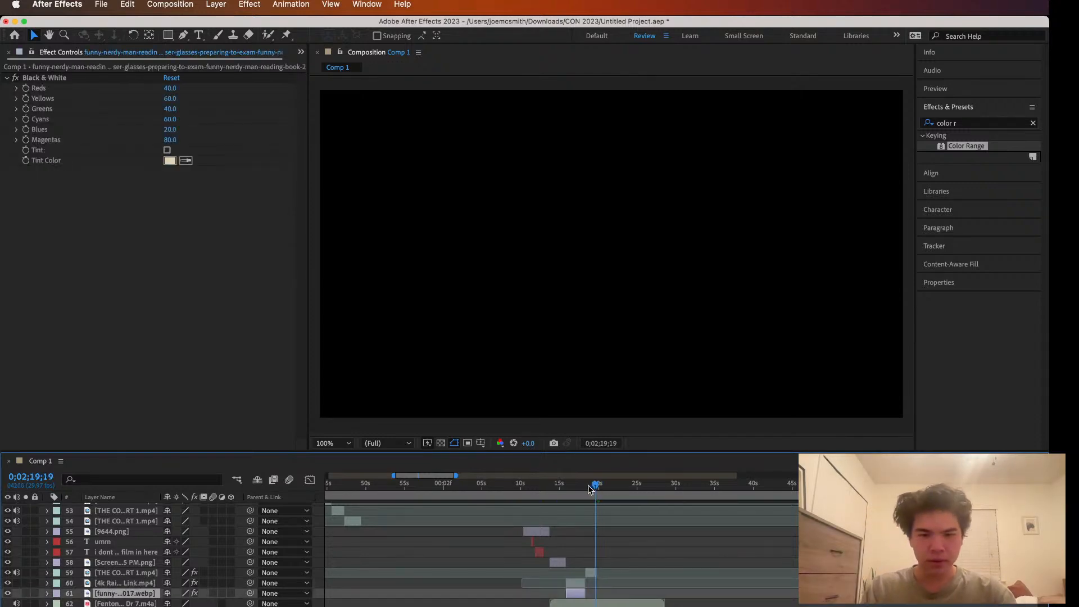
drag(598, 484, 579, 487)
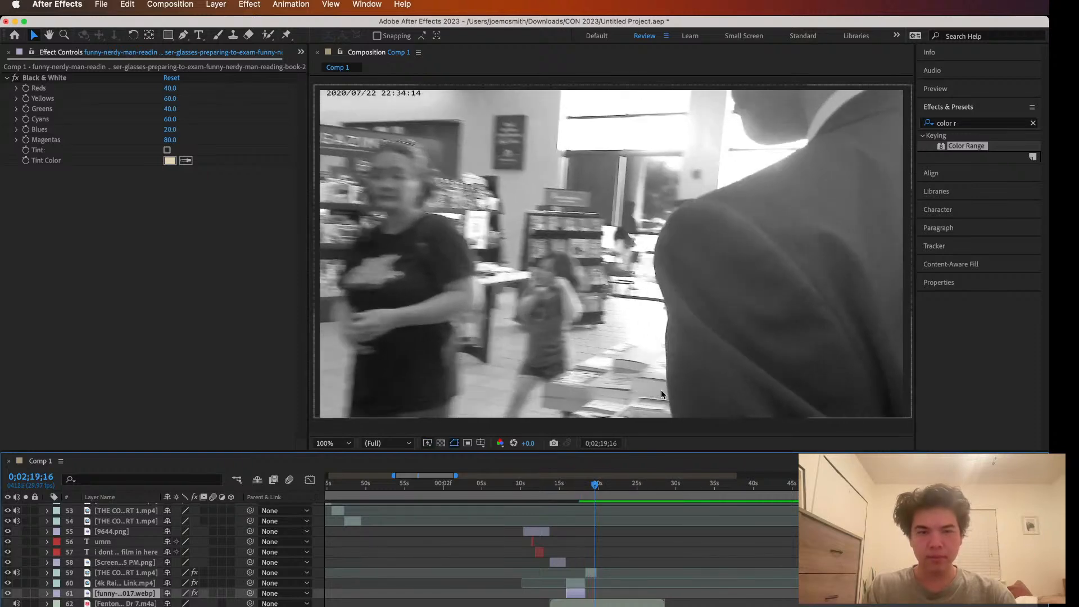
Move the current time to the start of the black-and-white store clip at 0;02;18;12
scroll(661, 389, up, 2)
scroll(661, 389, down, 5)
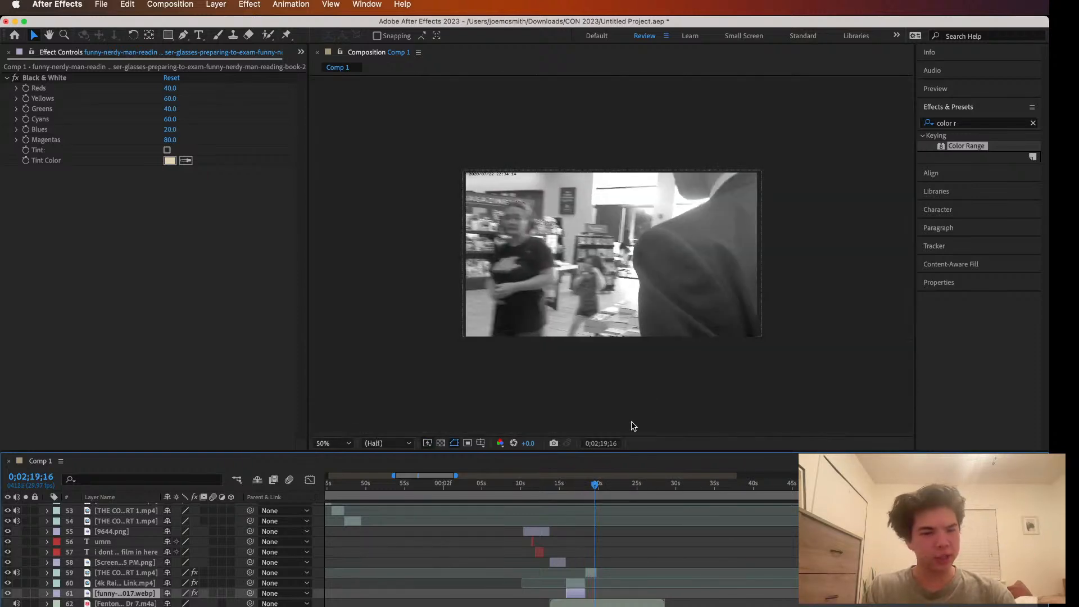
drag(600, 485, 585, 485)
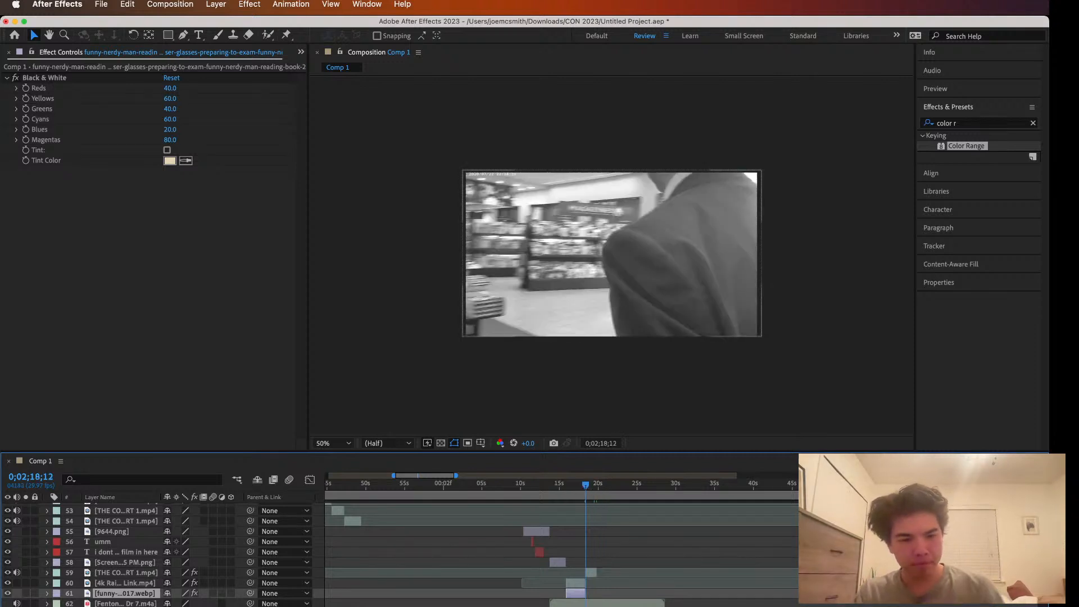
Start keyframing the black-and-white store clip's Position and Scale at its first frame, 0;02;18;12
click(140, 583)
click(136, 573)
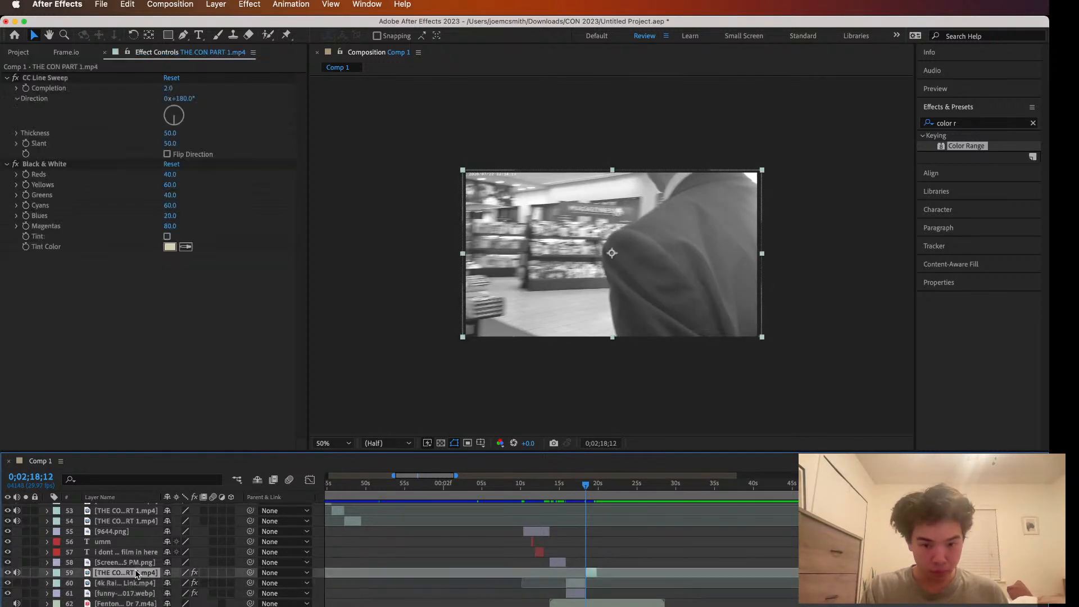
click(50, 572)
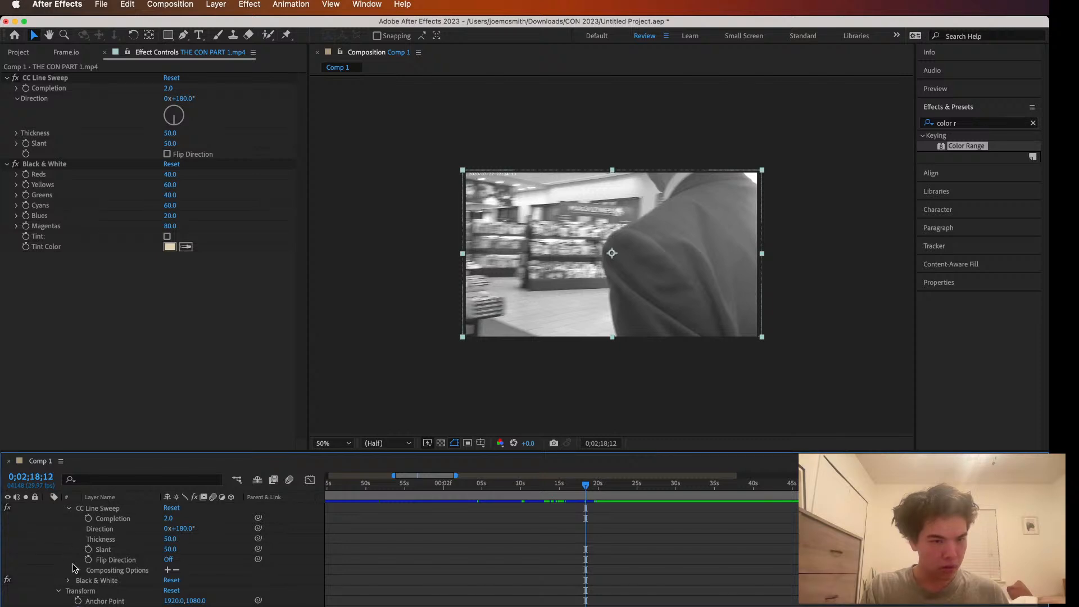
scroll(73, 564, down, 2)
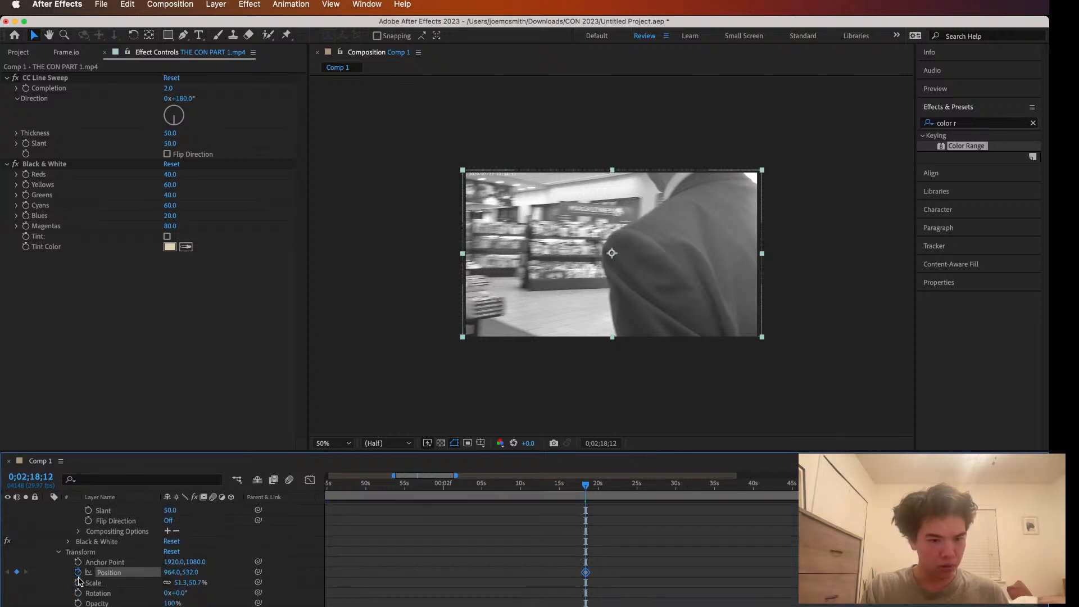
scroll(420, 569, up, 5)
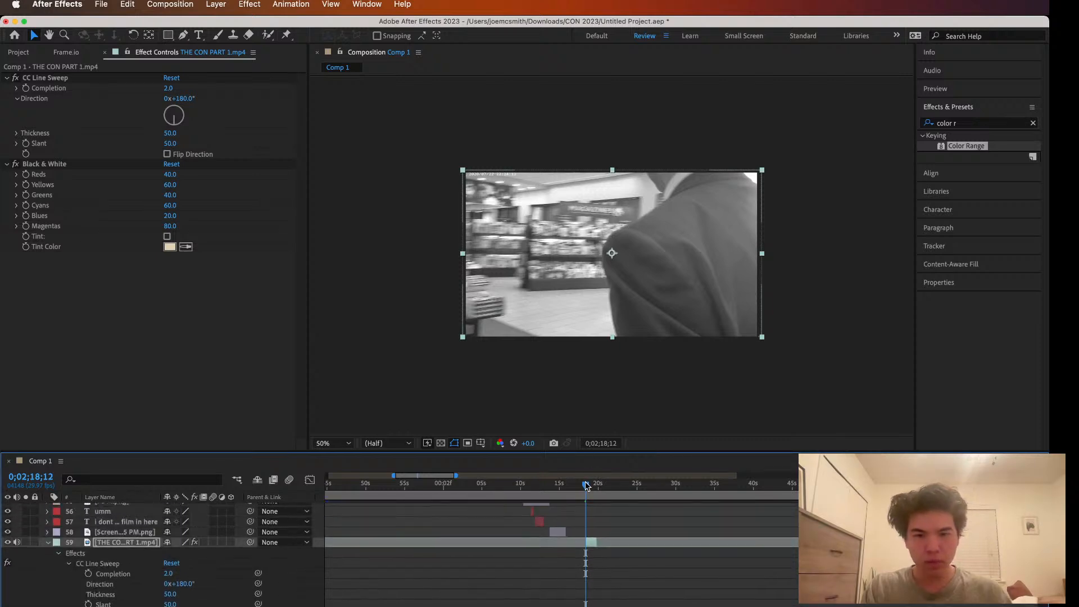
At 0;02;19;03, enlarge the black-and-white store clip and reposition it to zoom in on the woman in the dark shirt
drag(585, 487, 592, 487)
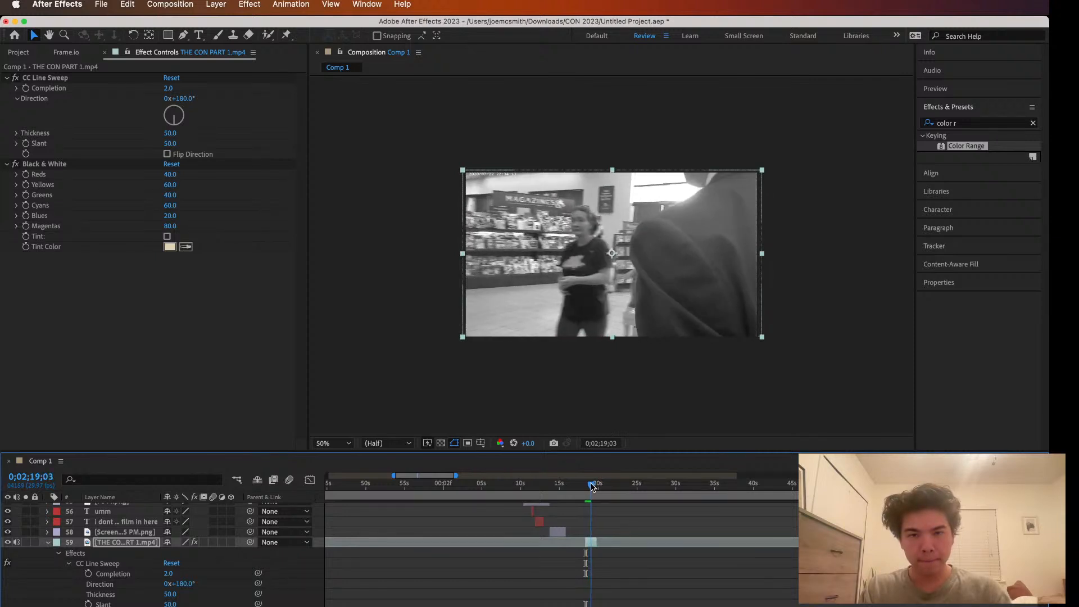
scroll(649, 268, up, 2)
scroll(648, 269, down, 2)
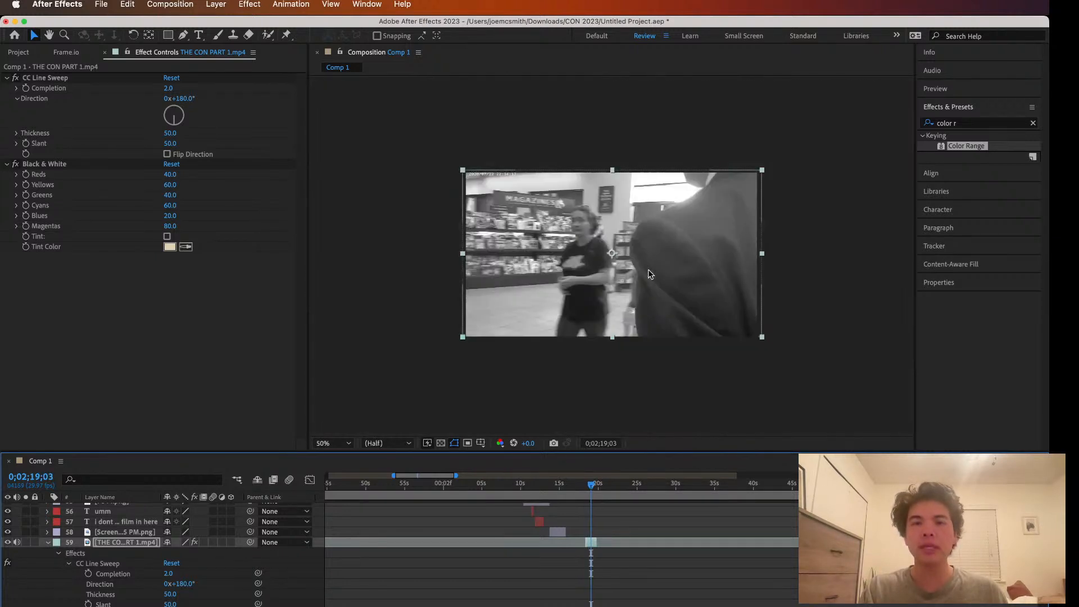
drag(762, 171, 856, 125)
drag(700, 193, 805, 166)
scroll(738, 189, up, 1)
scroll(740, 190, down, 2)
drag(704, 226, 717, 238)
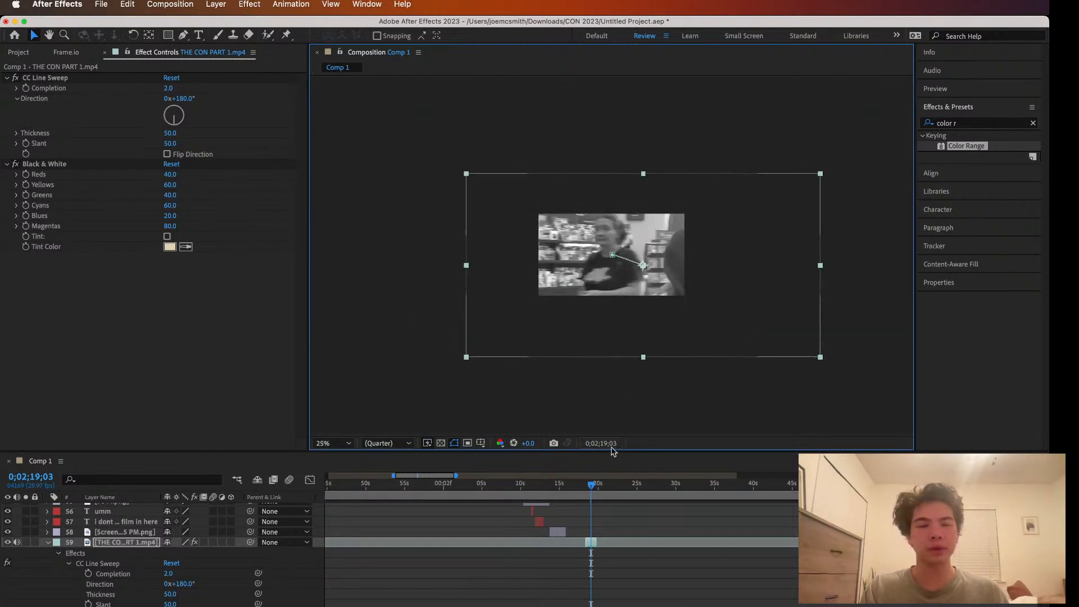
Shift and slightly enlarge the store clip at 0;02;19;12, then nudge it at 0;02;19;14 to keep the woman in frame
drag(593, 488, 595, 488)
drag(615, 280, 680, 291)
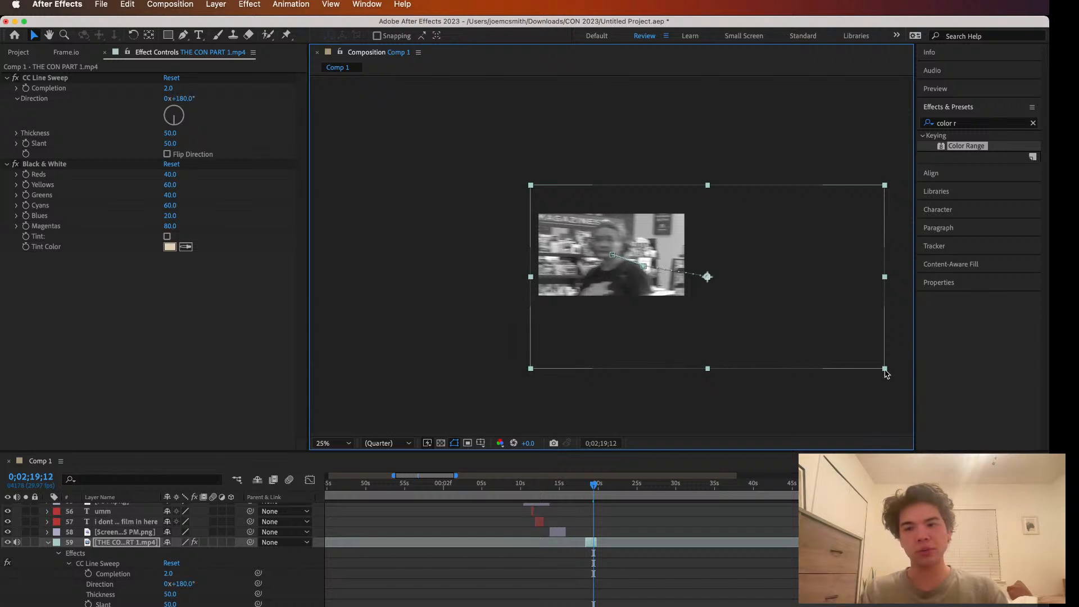
drag(886, 372, 890, 374)
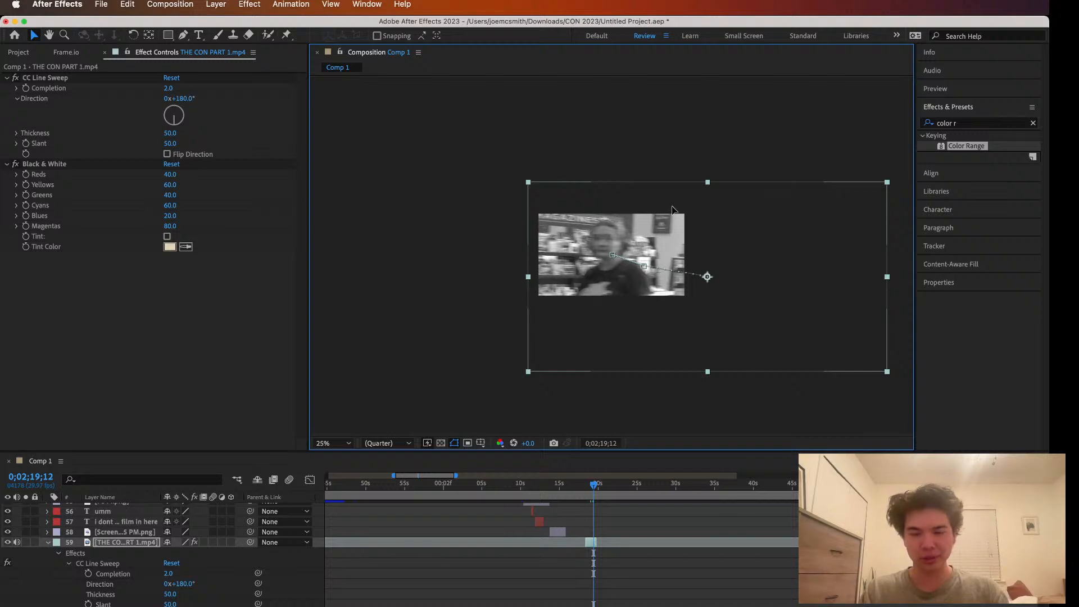
click(593, 485)
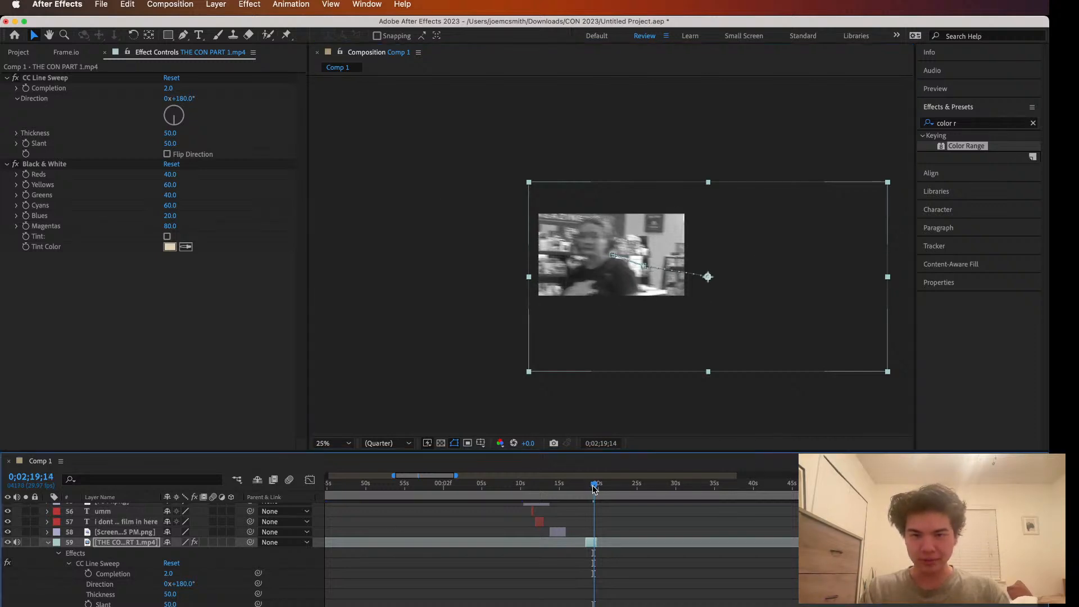
drag(745, 213, 748, 213)
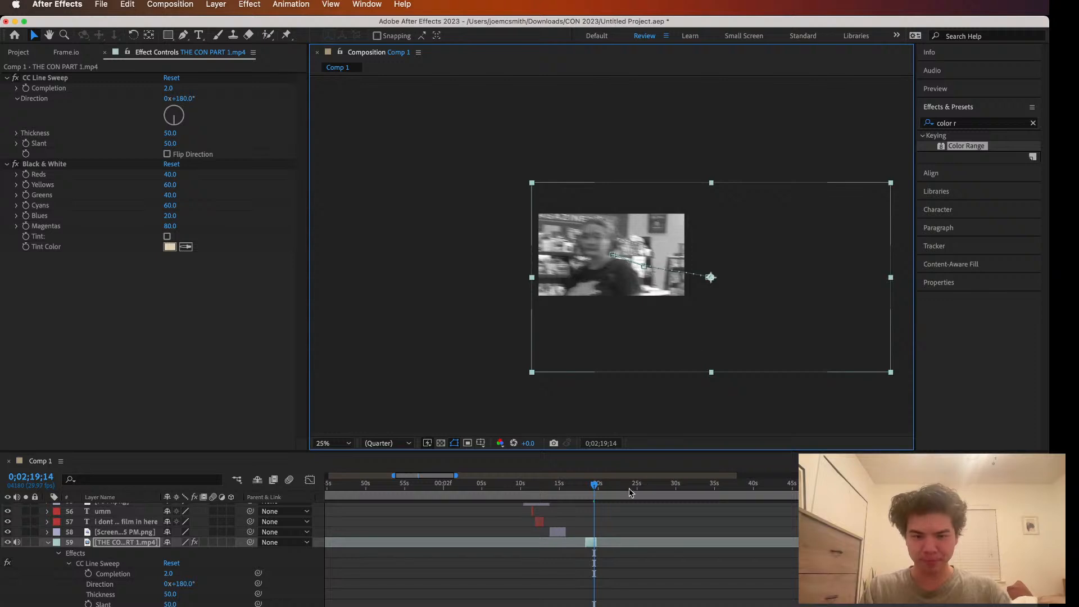
At 0;02;19;25, enlarge the store clip far beyond the frame and reposition it for an extreme close-up
drag(596, 489, 597, 486)
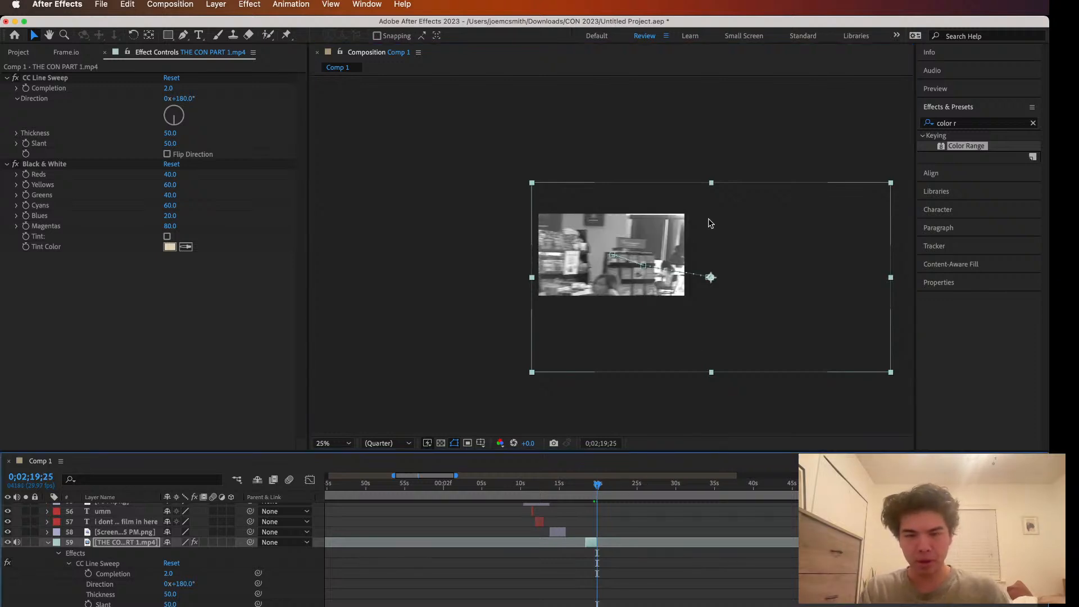
drag(612, 299, 557, 333)
drag(852, 211, 925, 157)
mouse_move(692, 221)
mouse_down()
mouse_move(741, 207)
mouse_move(698, 202)
mouse_up()
scroll(608, 281, down, 1)
scroll(608, 281, up, 1)
scroll(616, 272, down, 2)
drag(693, 225, 686, 287)
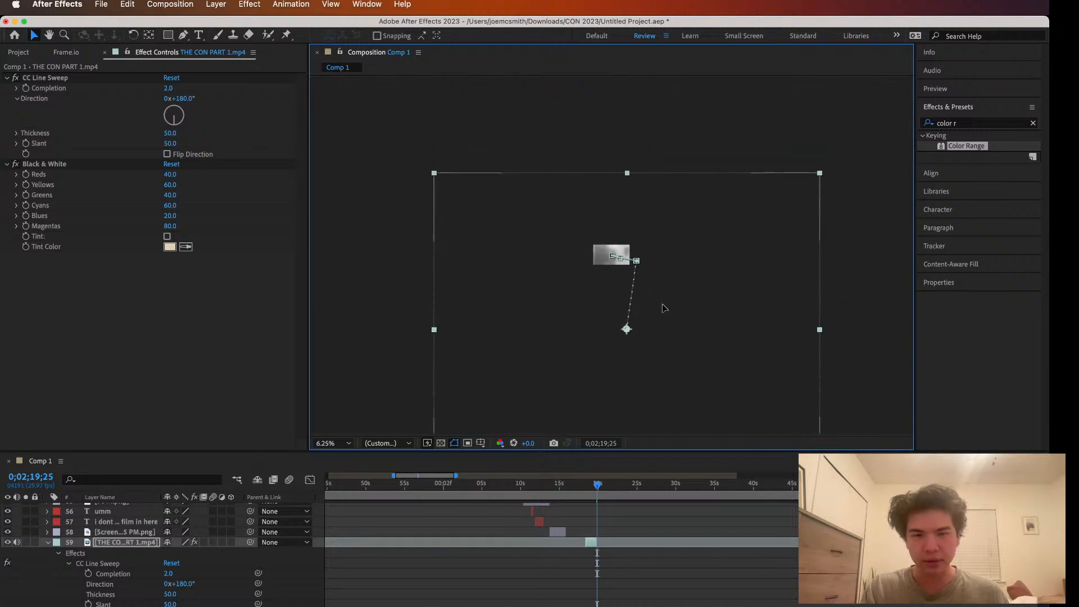
scroll(602, 300, up, 1)
scroll(602, 299, up, 6)
scroll(601, 300, down, 2)
scroll(601, 300, down, 4)
scroll(602, 300, down, 1)
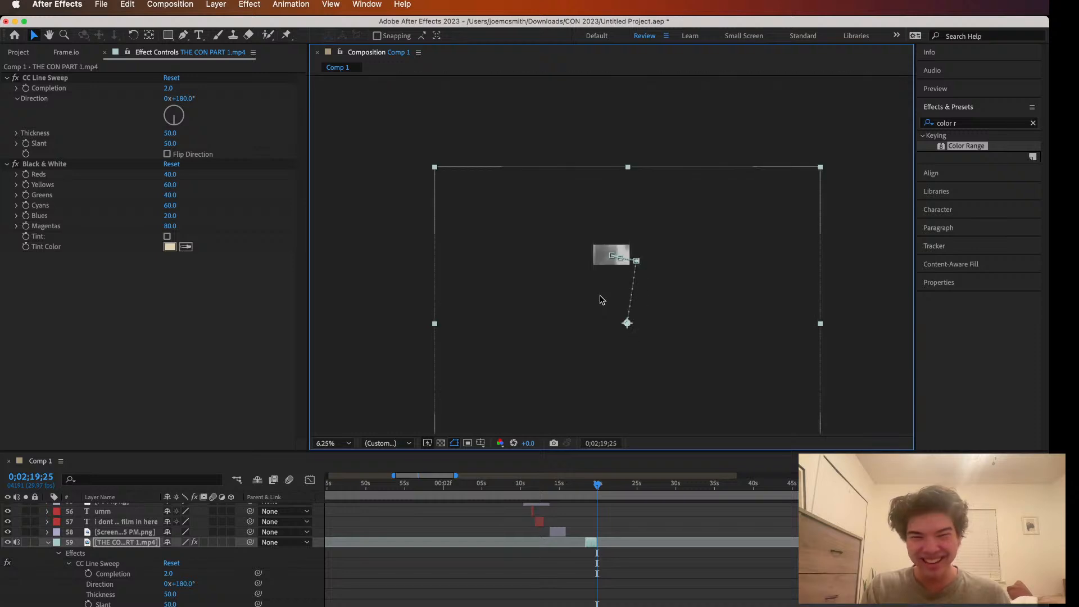
Rescale and reposition the store clip's close-up at 0;02;19;25 to center on a person in the background, then collapse its properties
drag(819, 168, 750, 221)
scroll(690, 250, up, 1)
scroll(691, 254, up, 3)
scroll(691, 254, down, 2)
scroll(692, 254, down, 2)
drag(774, 201, 736, 240)
drag(700, 273, 662, 262)
drag(745, 210, 821, 168)
drag(669, 264, 698, 256)
drag(843, 168, 890, 150)
drag(676, 224, 689, 227)
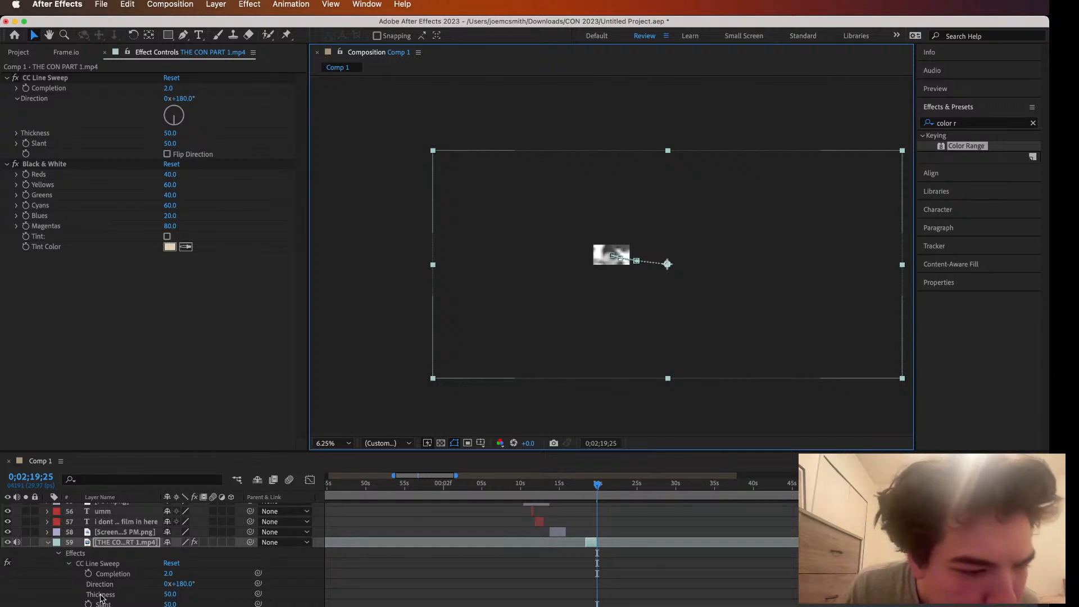
click(47, 543)
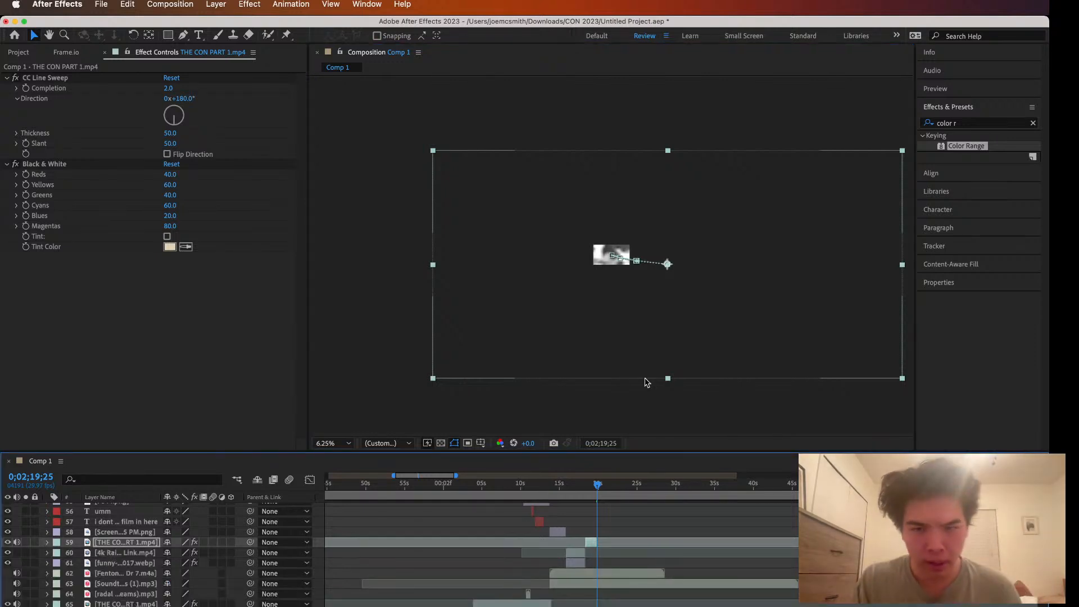
Preview the transition into the rain-covered reading-man image from 0;02;15;10
scroll(655, 359, up, 3)
drag(598, 486, 562, 484)
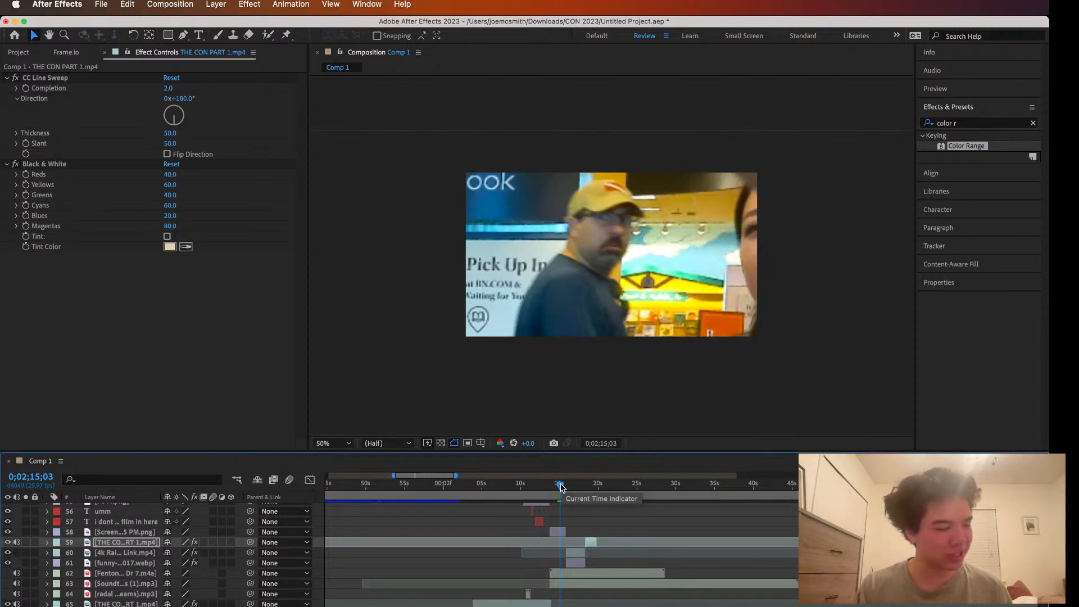
mouse_move(562, 486)
mouse_down()
mouse_move(472, 492)
mouse_move(602, 494)
mouse_move(565, 494)
mouse_up()
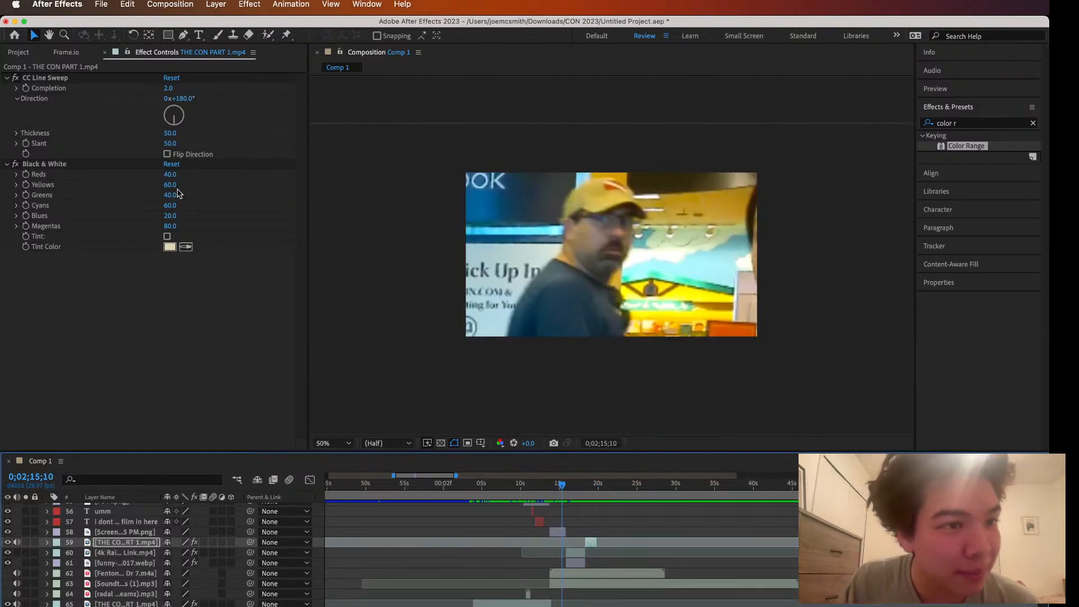
click(106, 52)
click(26, 57)
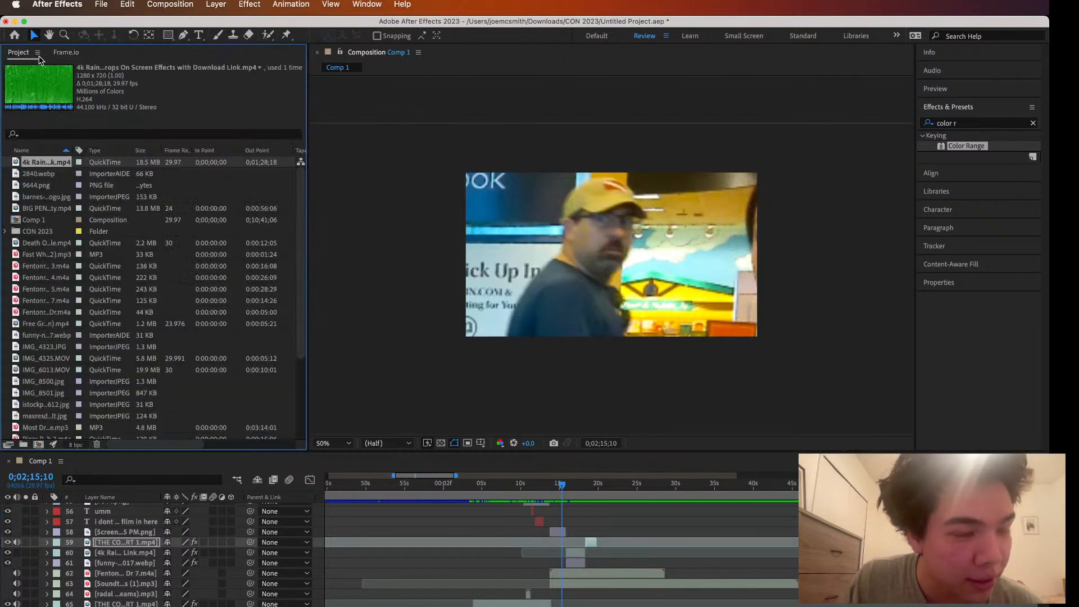
key(space)
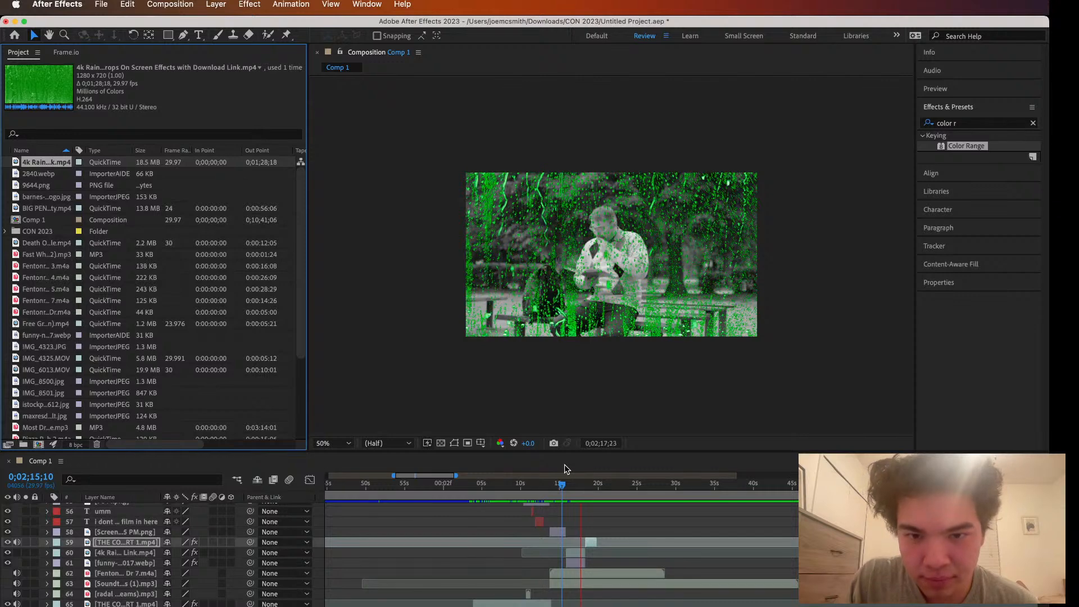
key(space)
Add Position and Scale keyframes to the reading-man image at 0;02;15;27
drag(590, 485, 569, 493)
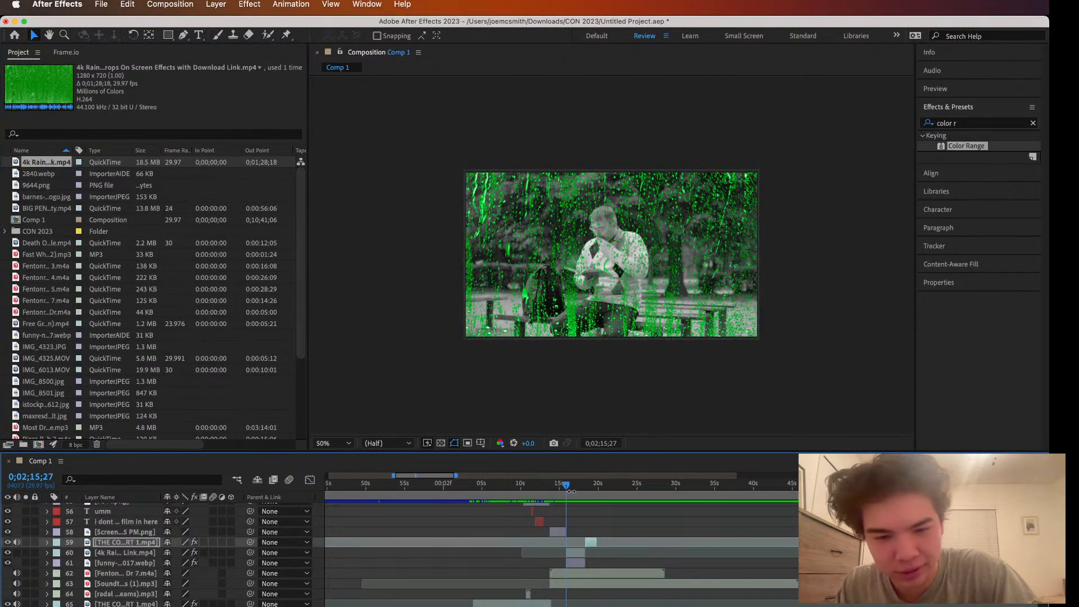
click(574, 554)
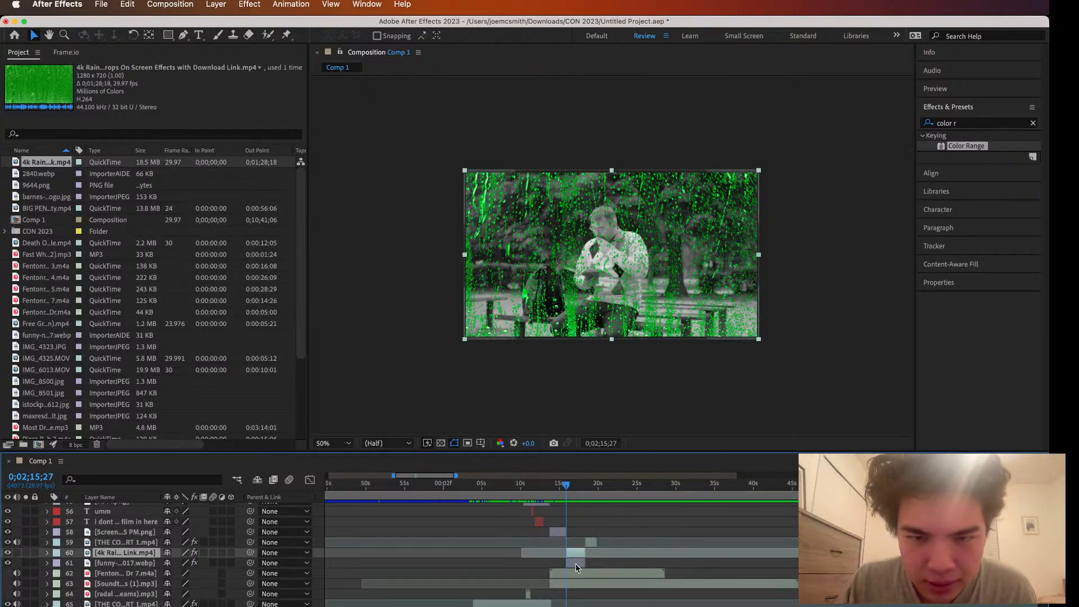
click(576, 564)
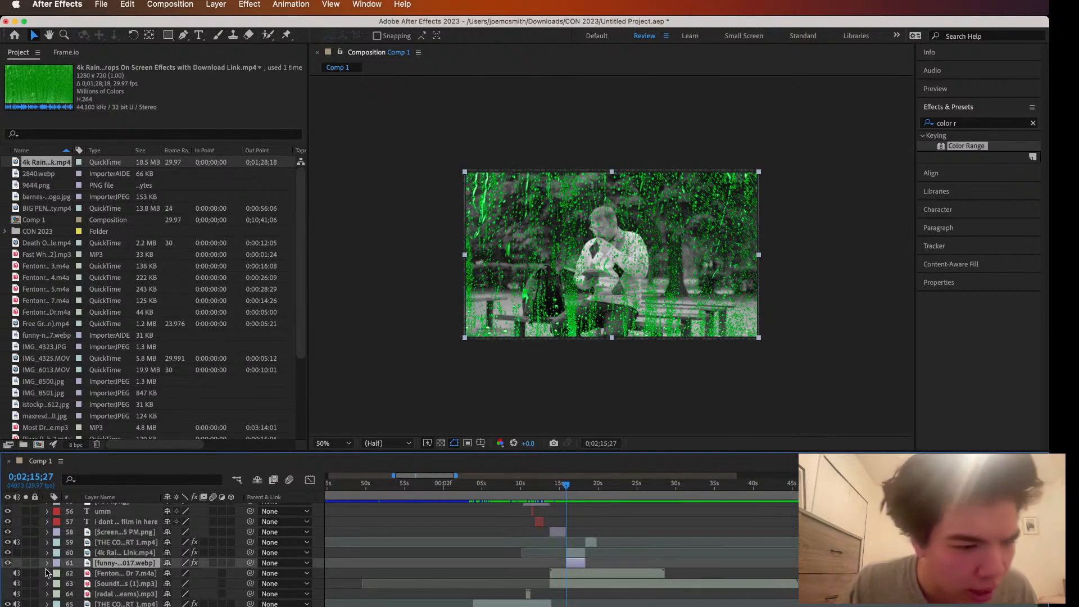
click(47, 552)
click(47, 553)
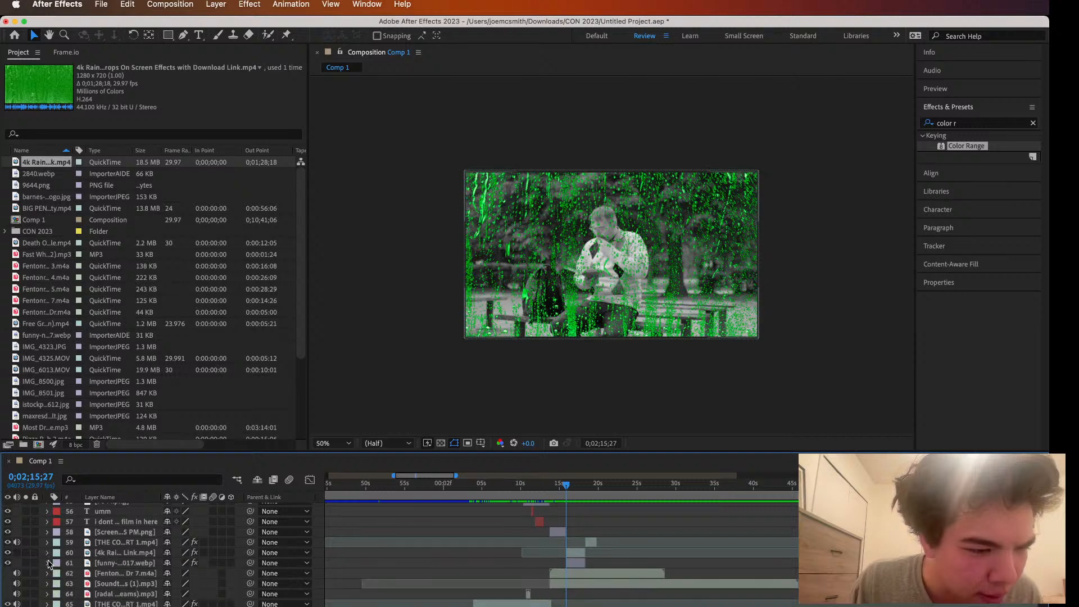
click(47, 563)
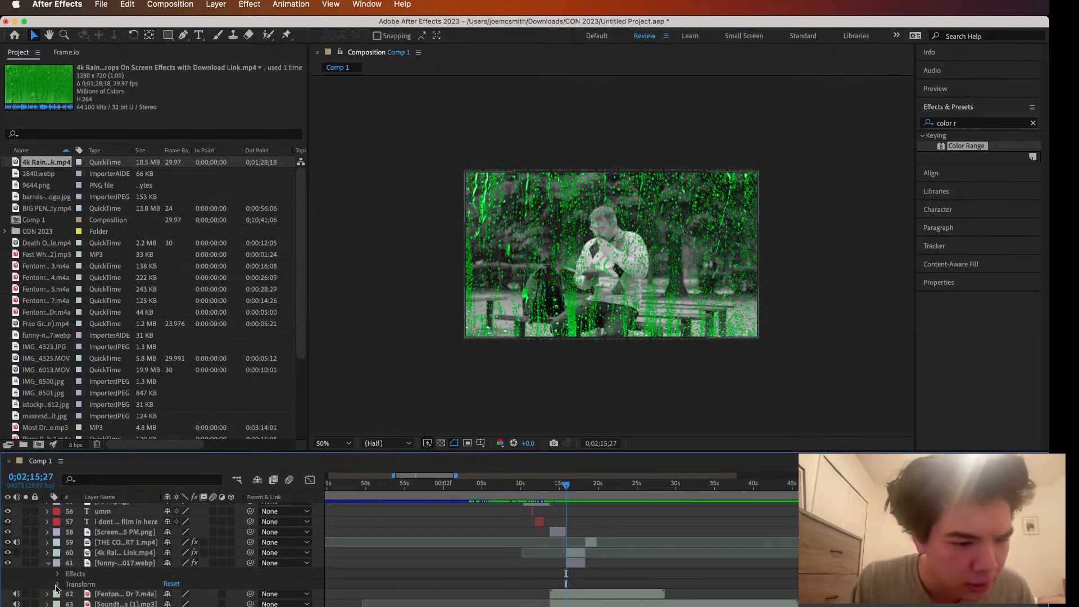
click(58, 585)
scroll(67, 588, down, 2)
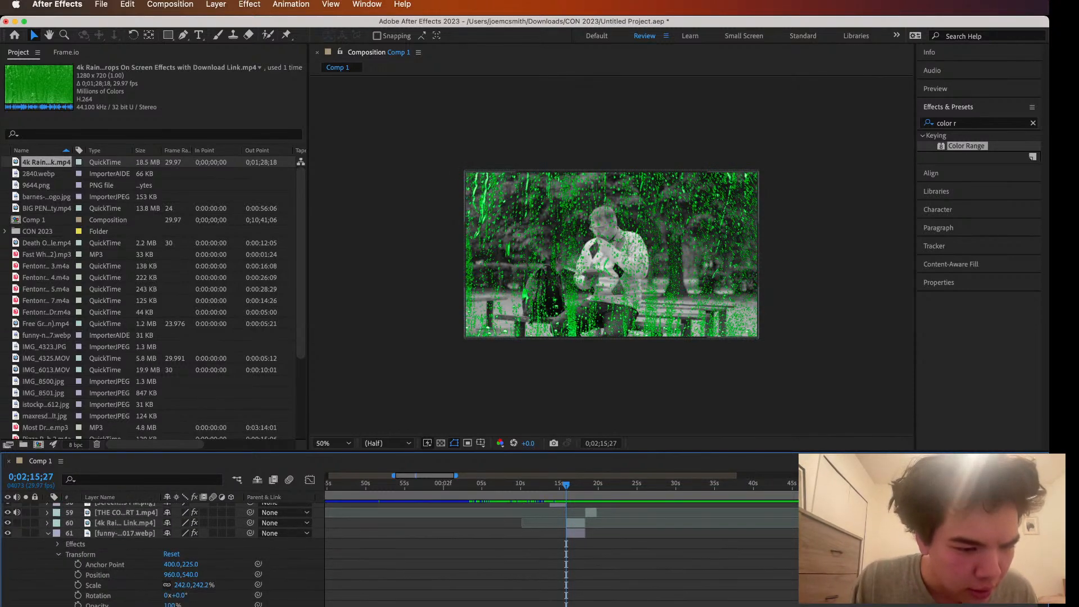
click(78, 575)
click(78, 585)
At 0;02;18;11, enlarge the reading-man image to about 652 by 664% and place it at about 968, 848
drag(566, 483, 582, 486)
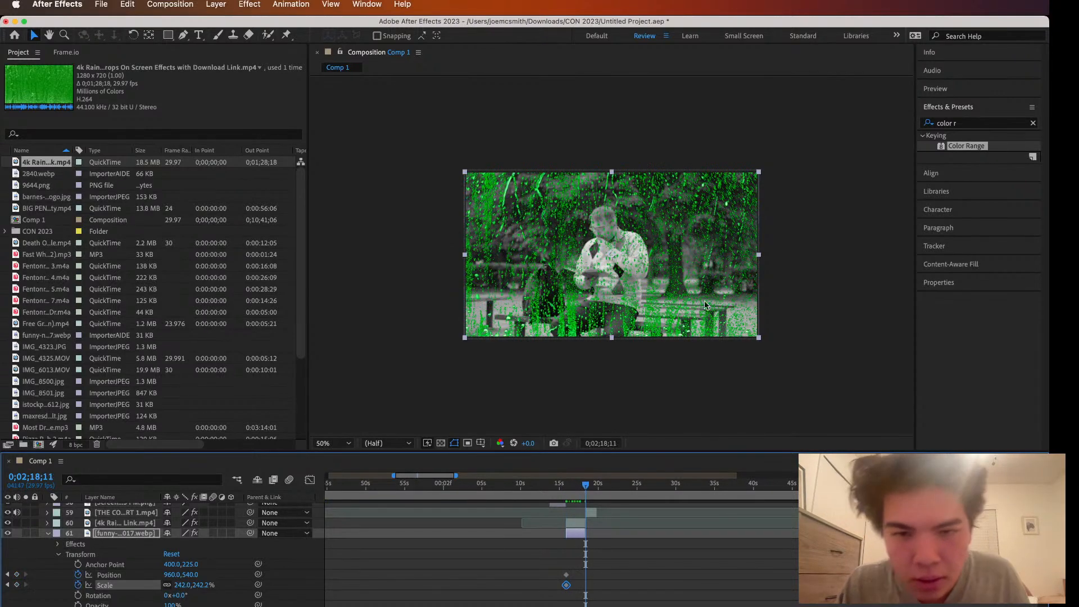
drag(759, 173, 897, 97)
key(comma)
key(comma)
key(comma)
key(comma)
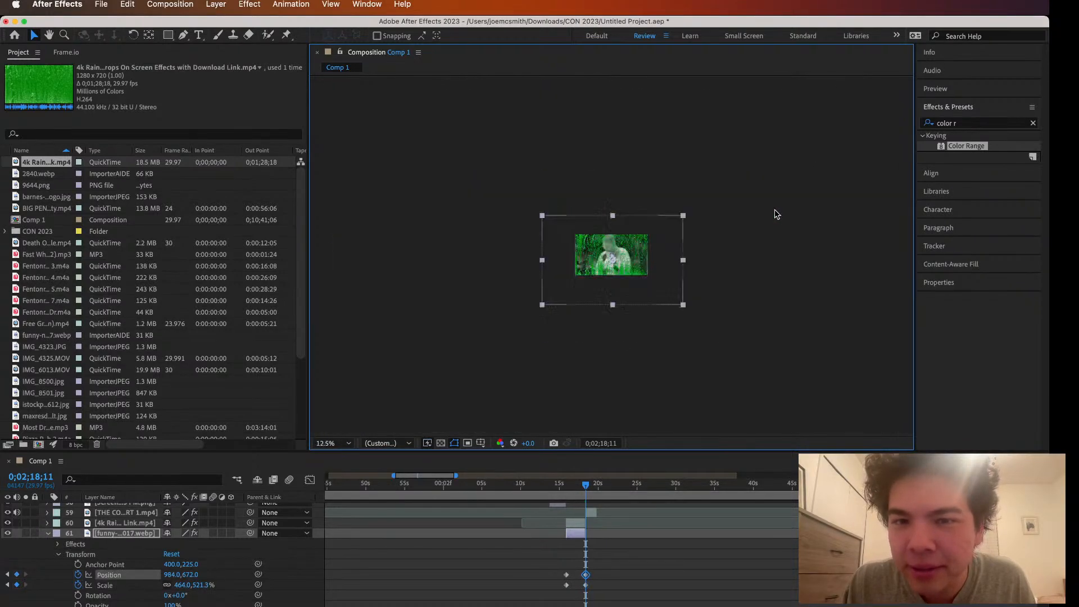
drag(685, 217, 711, 208)
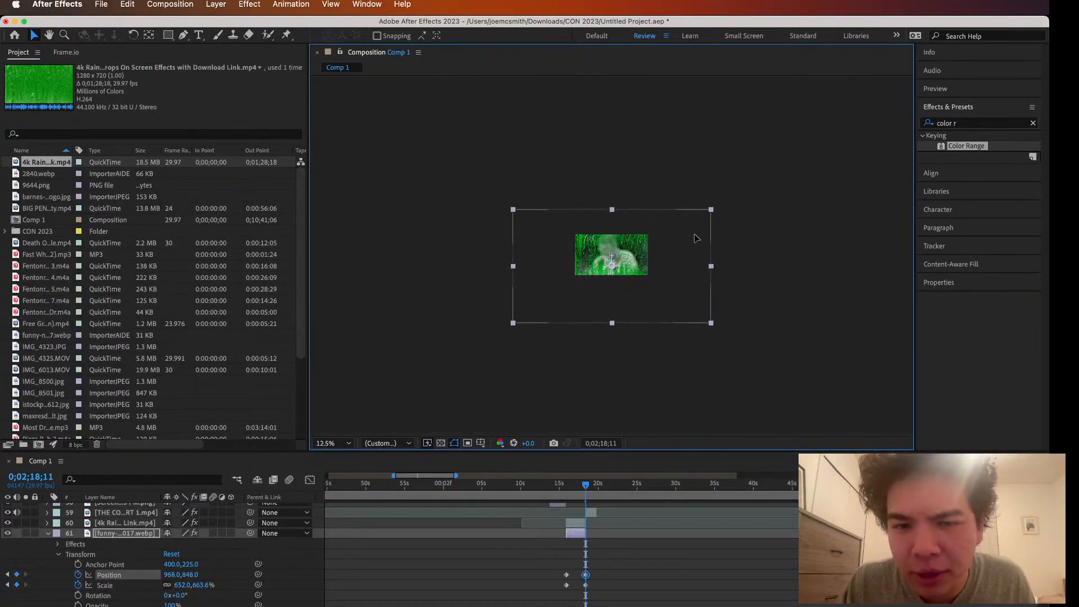
click(48, 533)
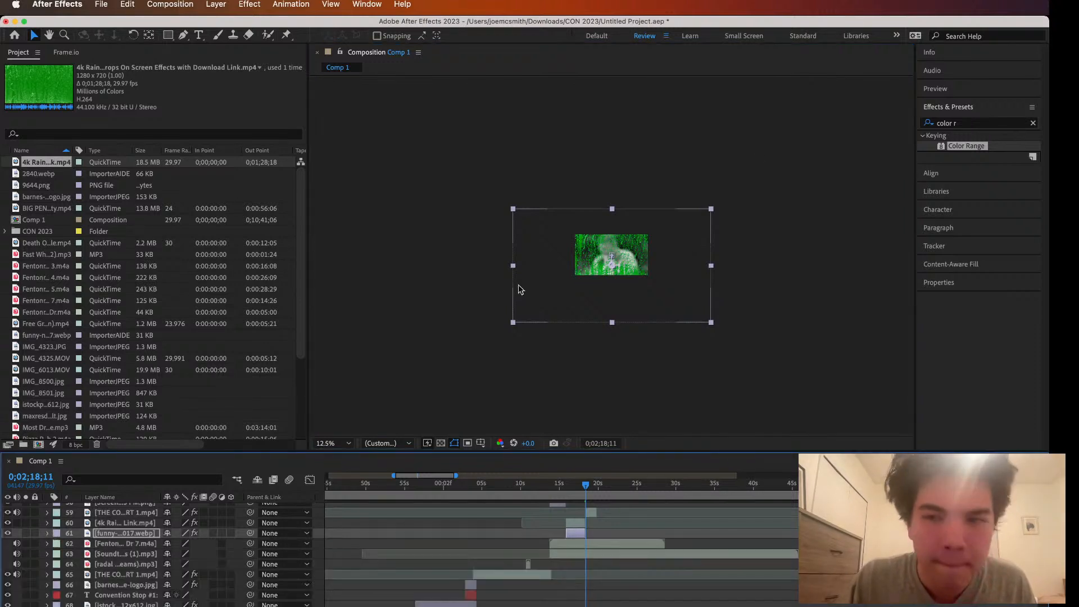
Apply the Wiggle - position preset to the reading-man image with speed 5 and amount 20 pixels
click(965, 123)
click(961, 124)
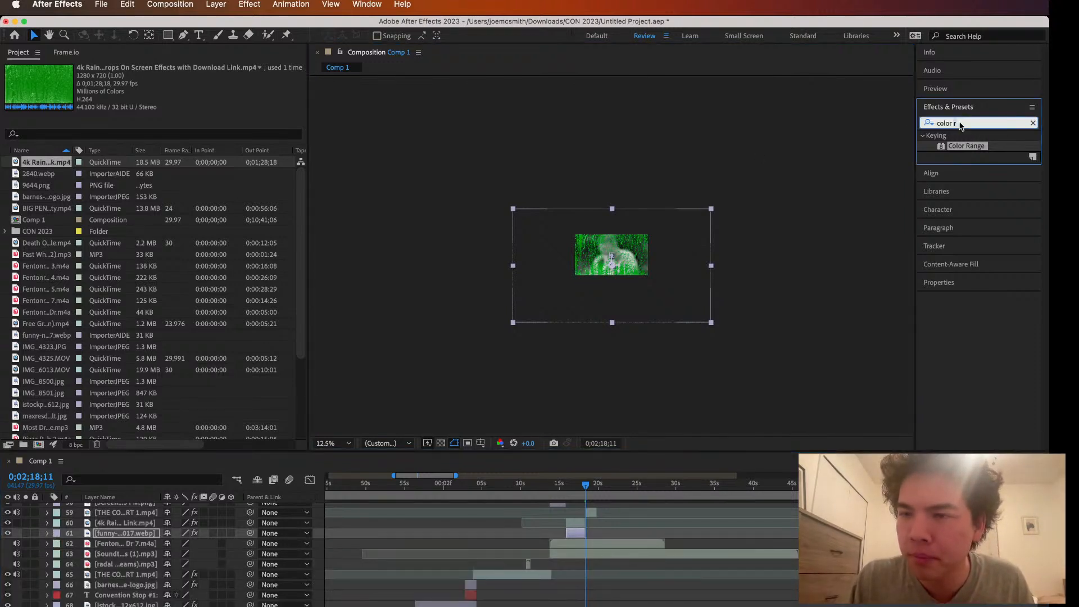
text(wiggle)
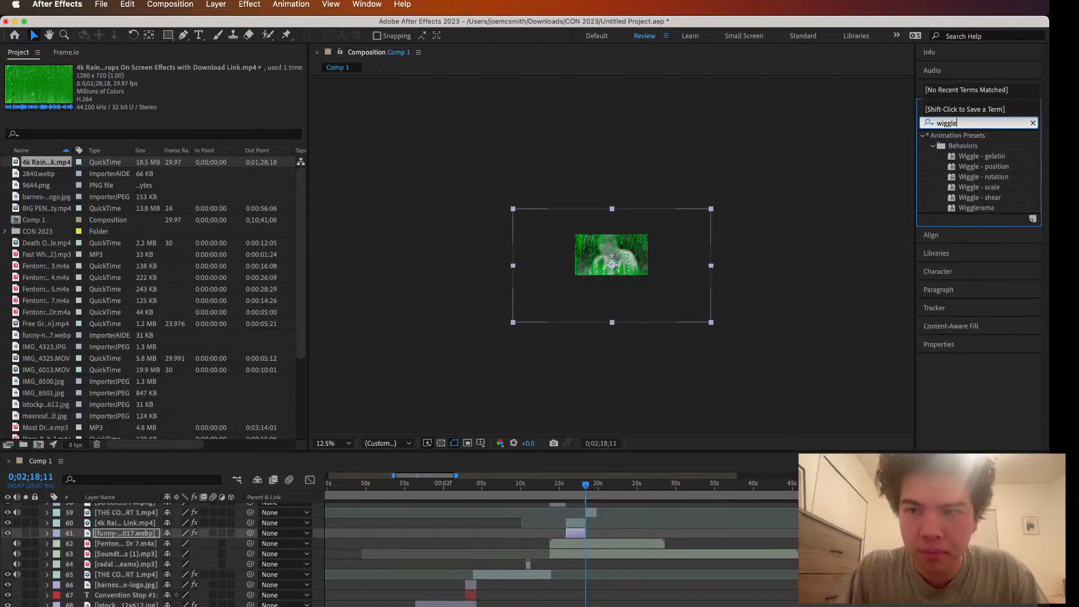
double_click(983, 167)
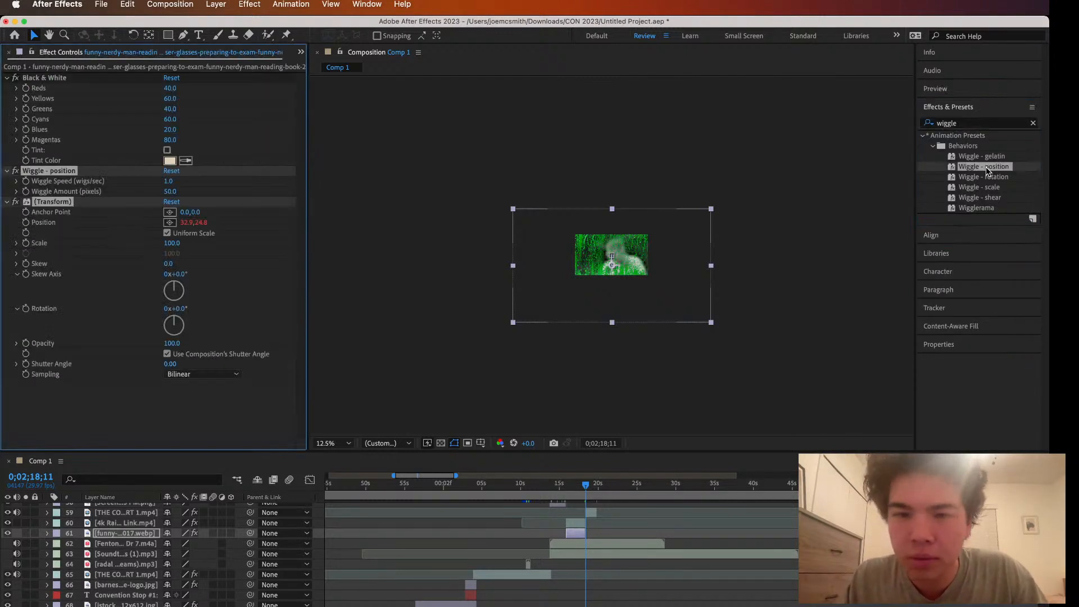
drag(168, 191, 145, 191)
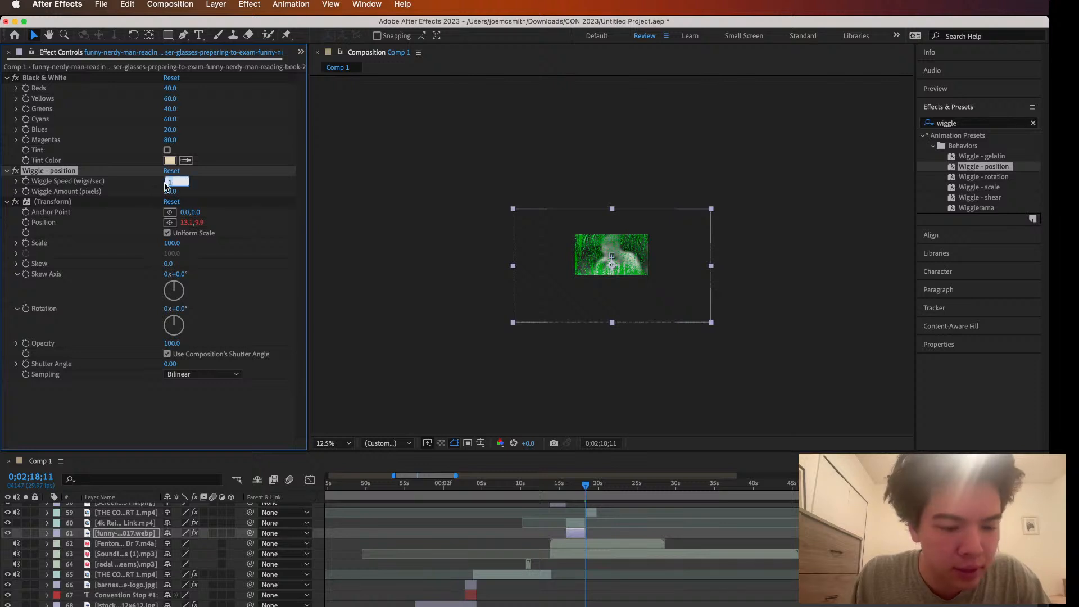
click(220, 184)
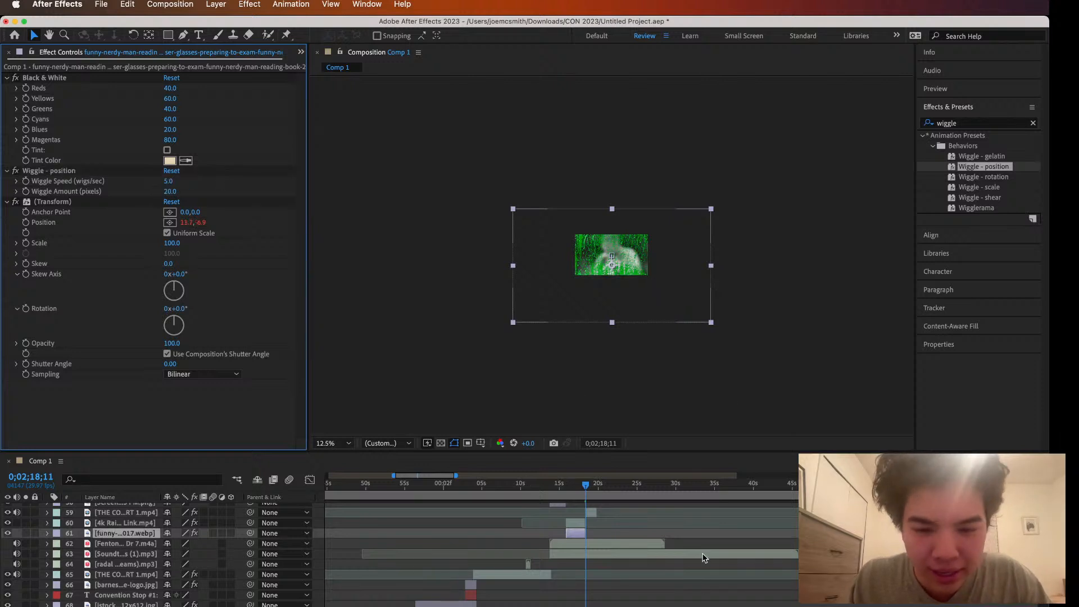
Set the reading-man image's Wiggle - position amount to 15 pixels
scroll(731, 383, up, 2)
drag(586, 485, 572, 484)
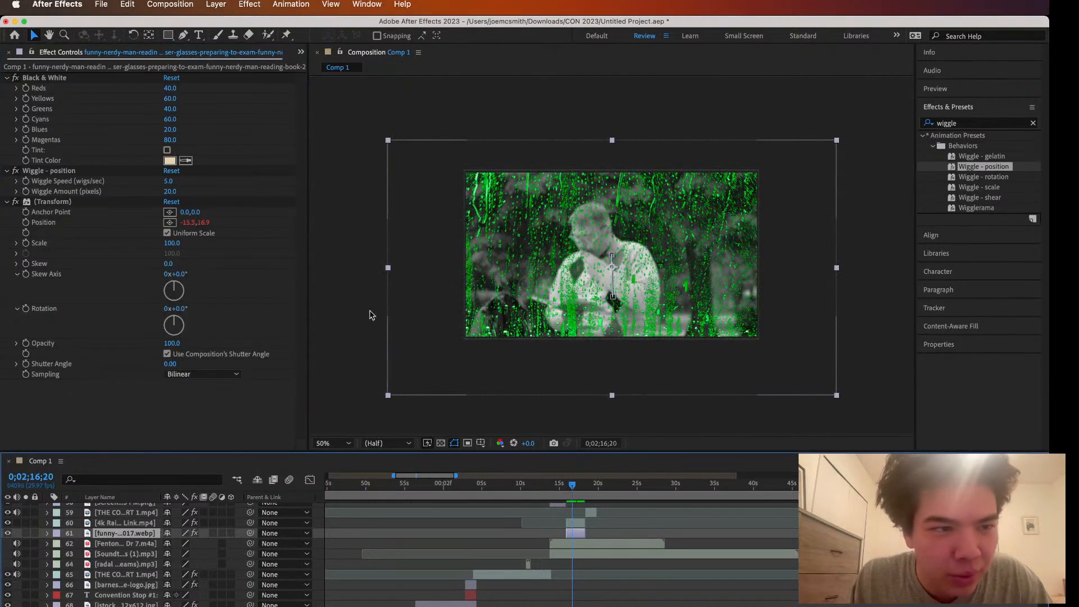
click(165, 192)
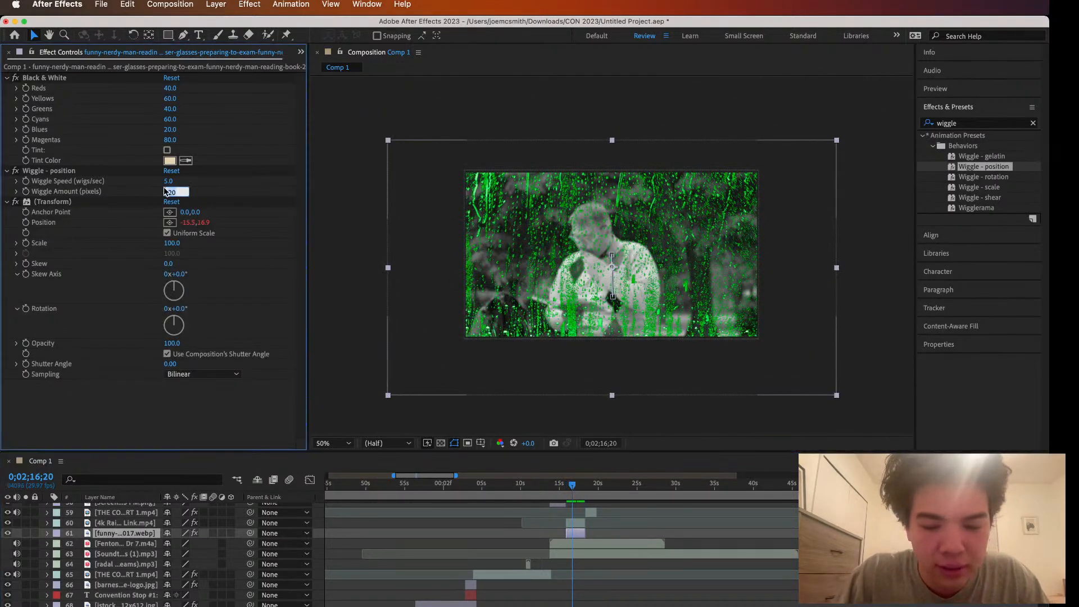
text(15)
Preview the zoom and wiggle on the rain-covered reading-man image
drag(572, 485, 558, 484)
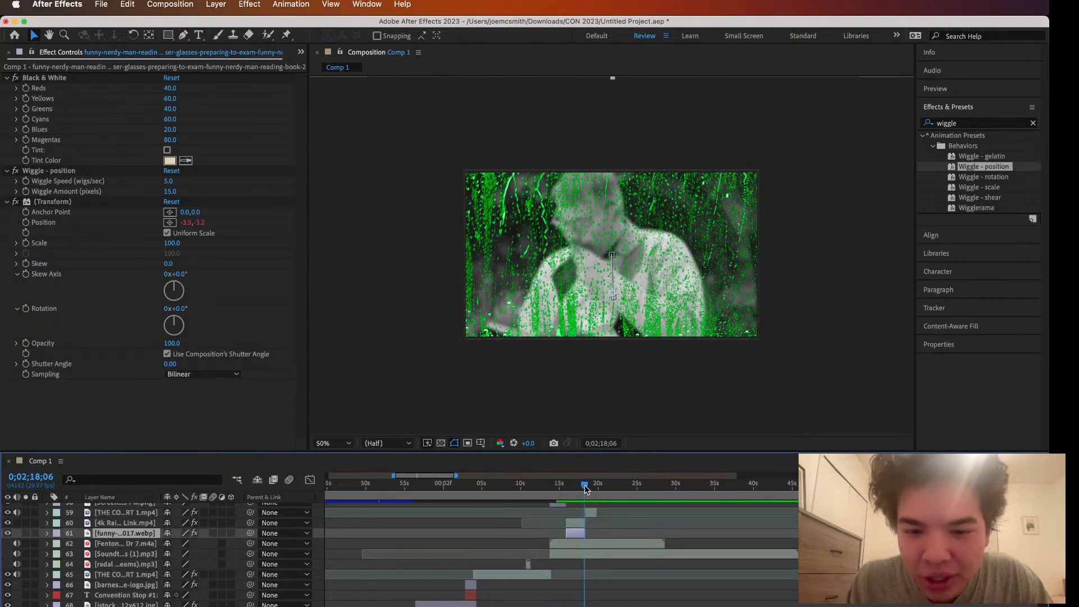
click(571, 486)
mouse_move(571, 488)
mouse_down()
mouse_move(588, 489)
mouse_move(571, 487)
mouse_up()
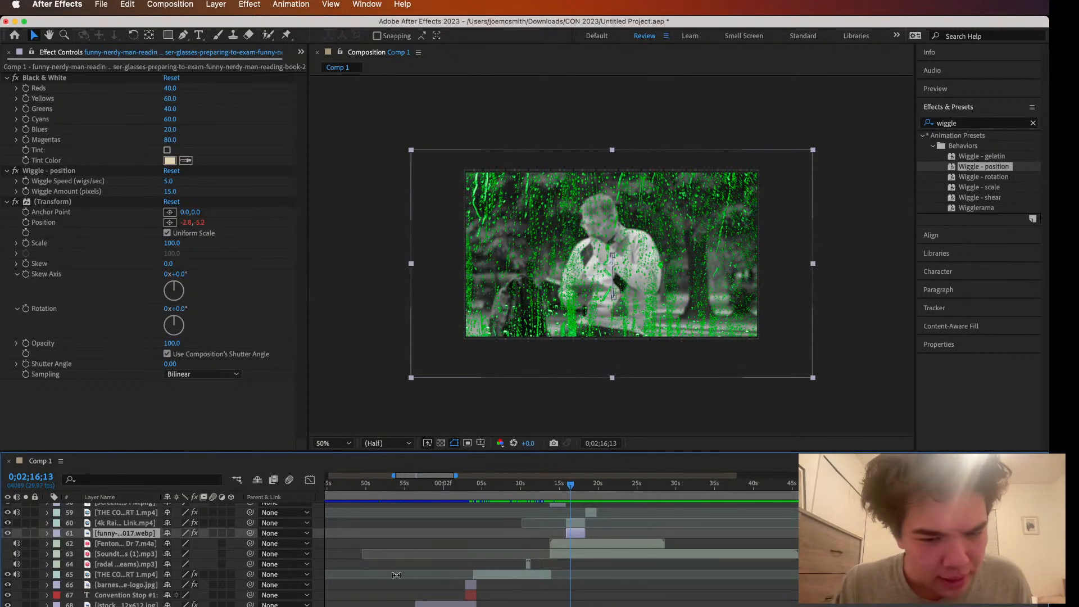
Delete the 4k Rain green-screen layer above the reading-man image and return to 0;02;15;27
scroll(516, 541, up, 2)
drag(571, 487, 567, 489)
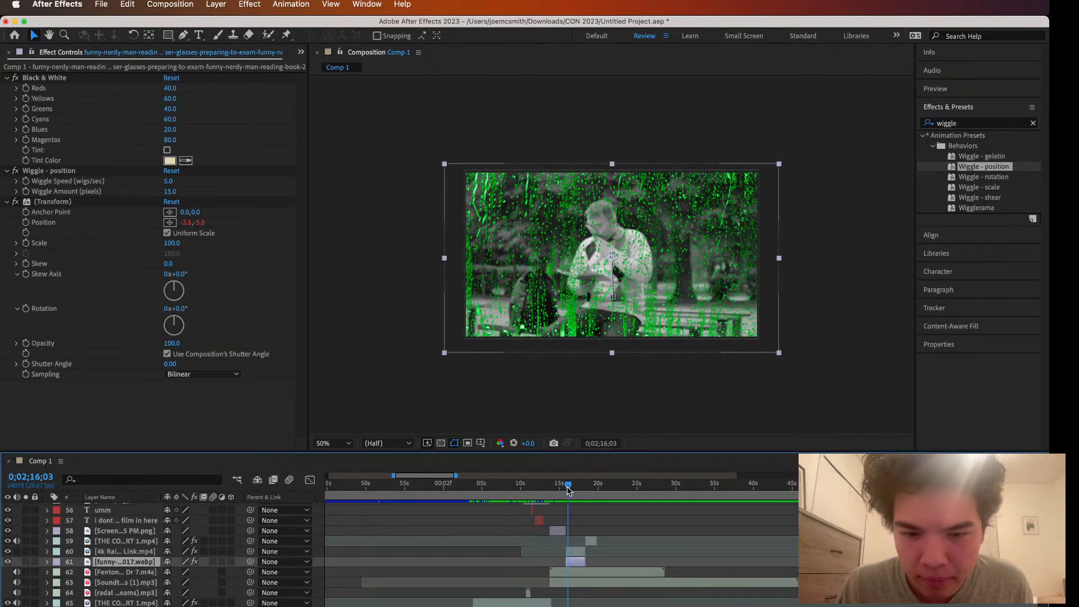
click(576, 552)
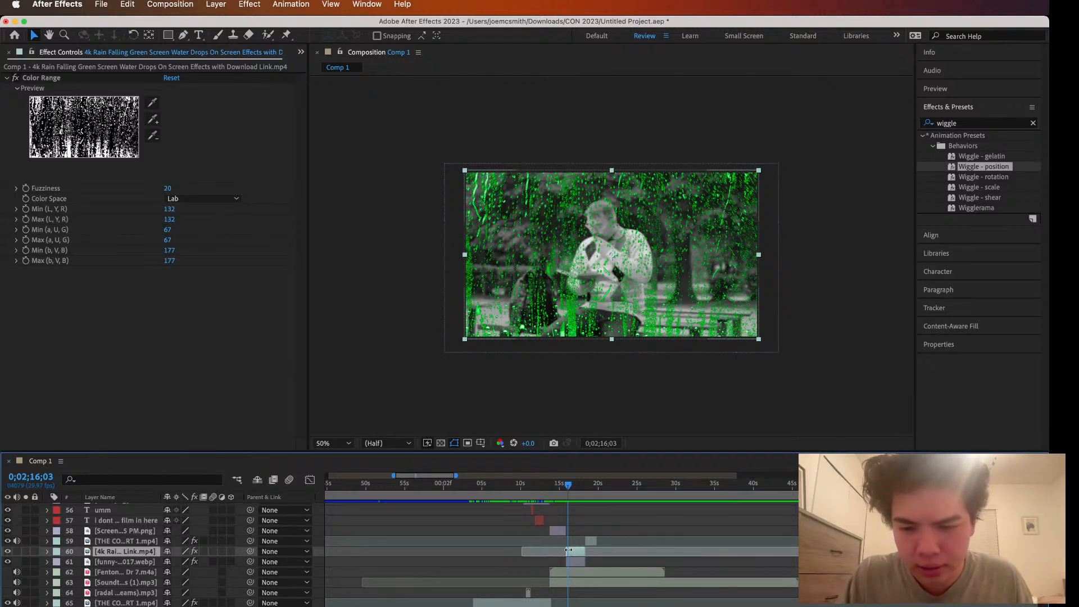
key(Delete)
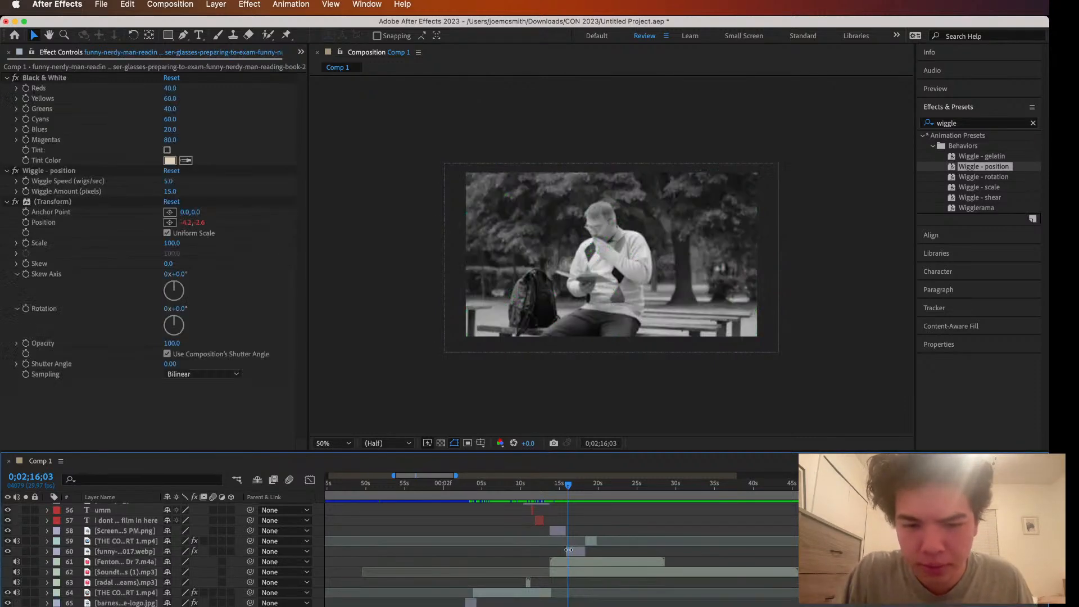
click(568, 484)
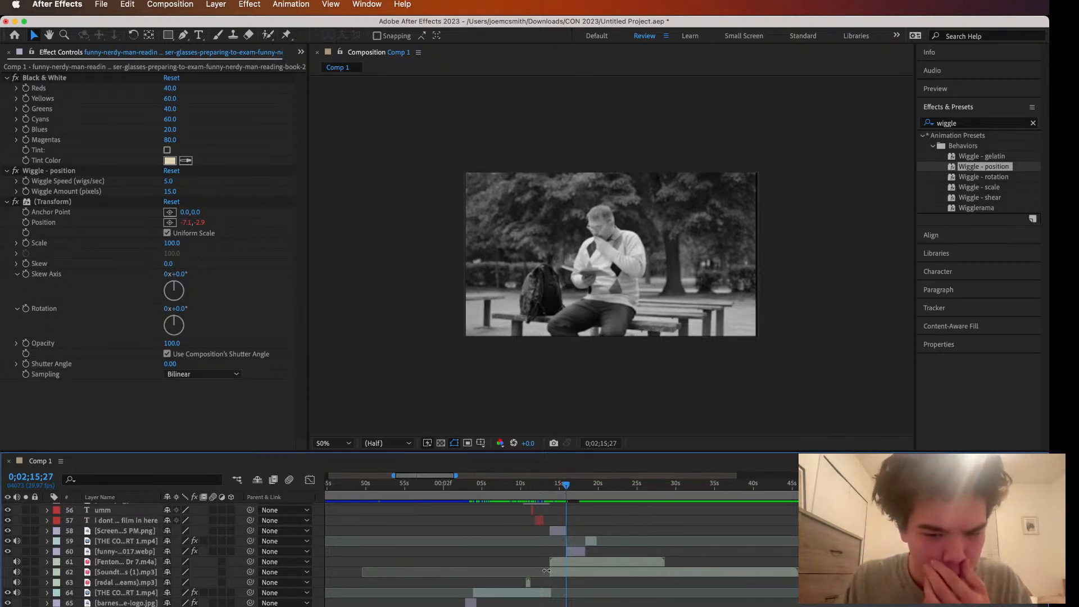
Duplicate the THE CON PART 1.mp4 store clip around 0;02;13 and trim the copy to start at 0;02;13;04
drag(563, 487, 545, 486)
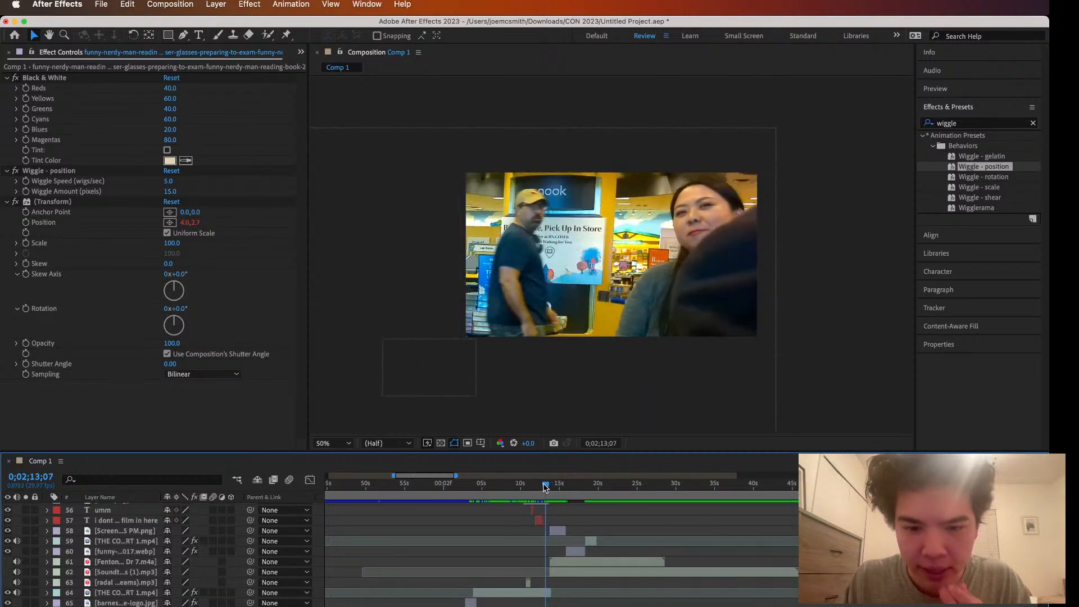
click(525, 595)
click(127, 4)
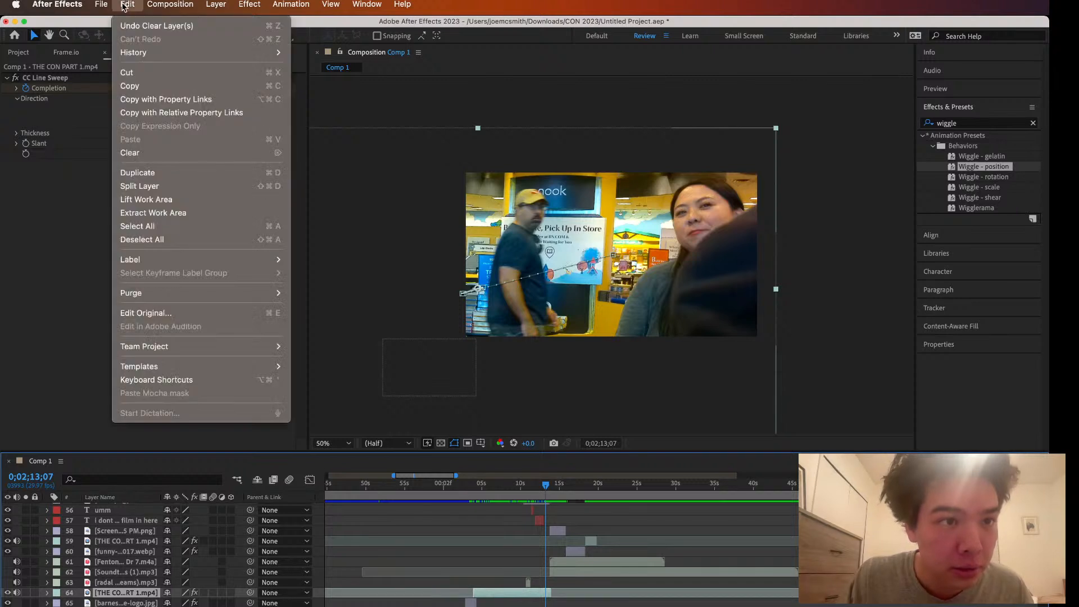
click(146, 172)
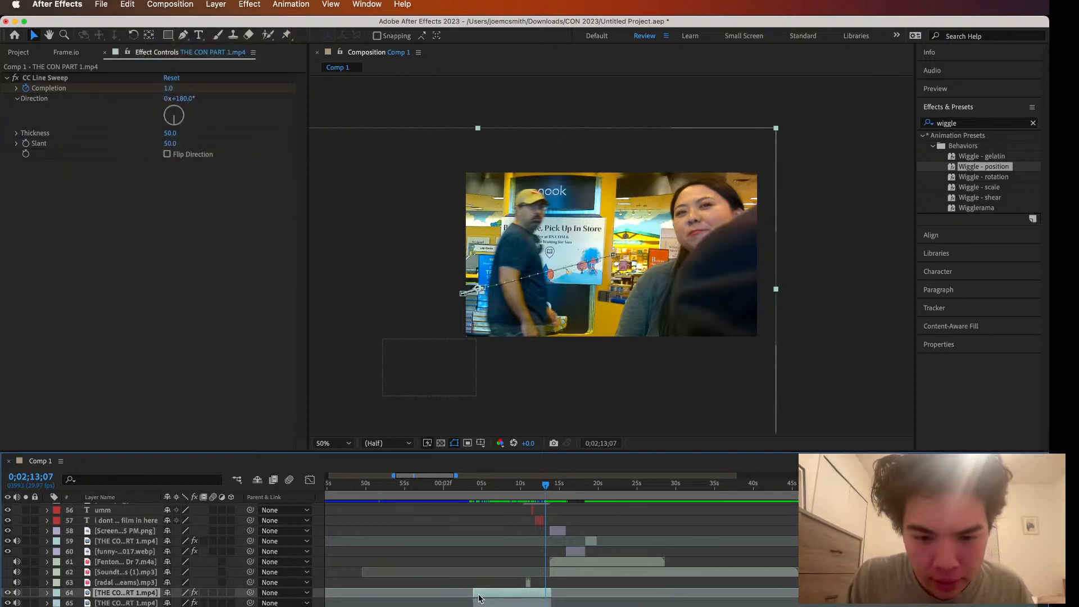
drag(546, 485, 545, 483)
drag(475, 593, 541, 594)
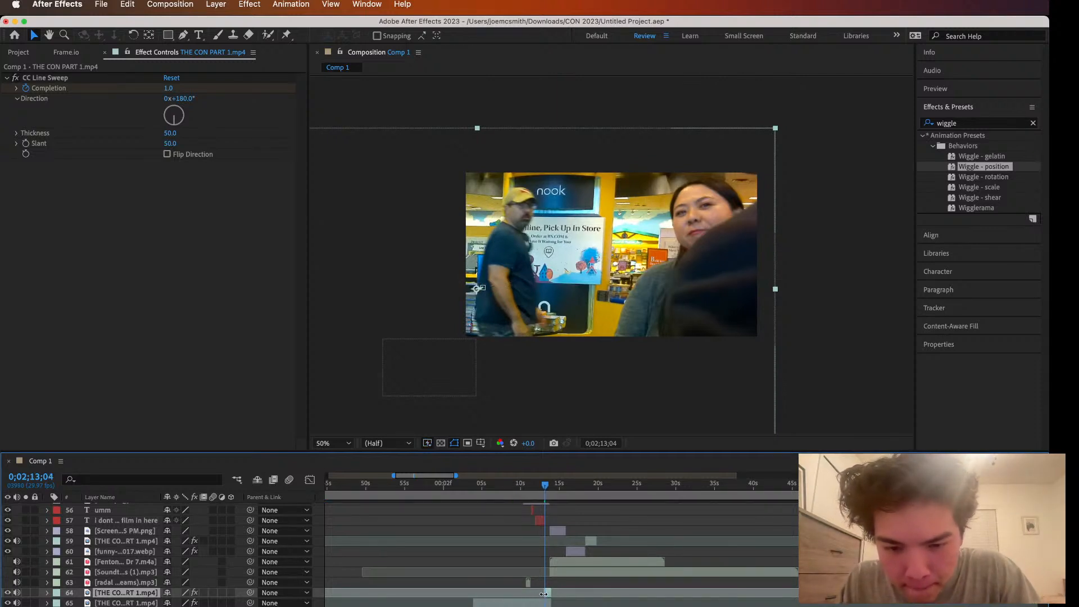
Time-stretch the trimmed store clip copy by 250% and move its layer directly above the reading-man image
click(127, 4)
mouse_move(215, 4)
mouse_move(227, 110)
mouse_move(242, 173)
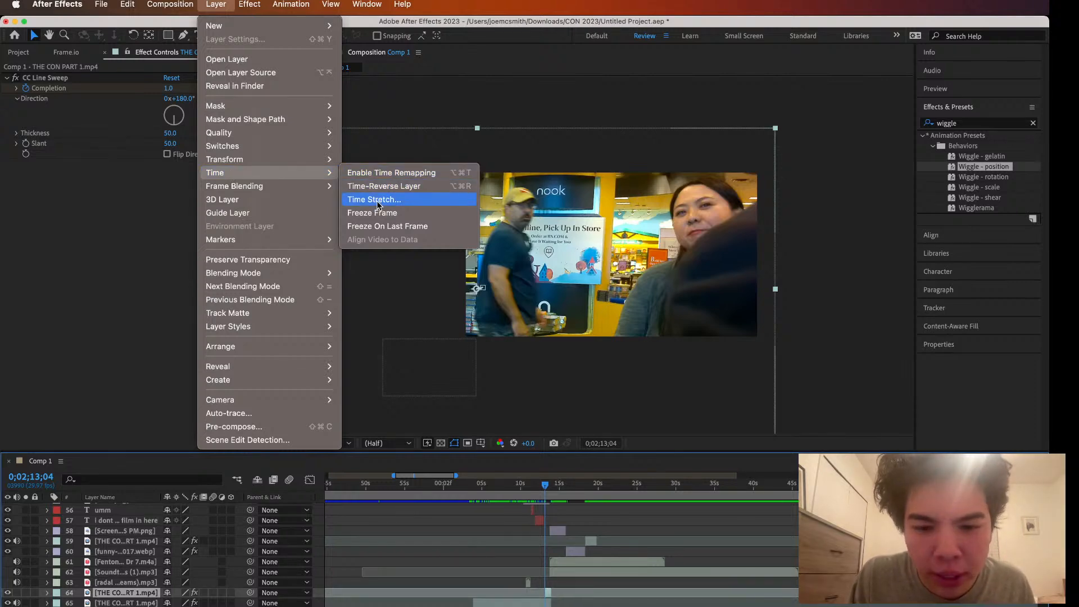
click(377, 203)
text(250)
key(Return)
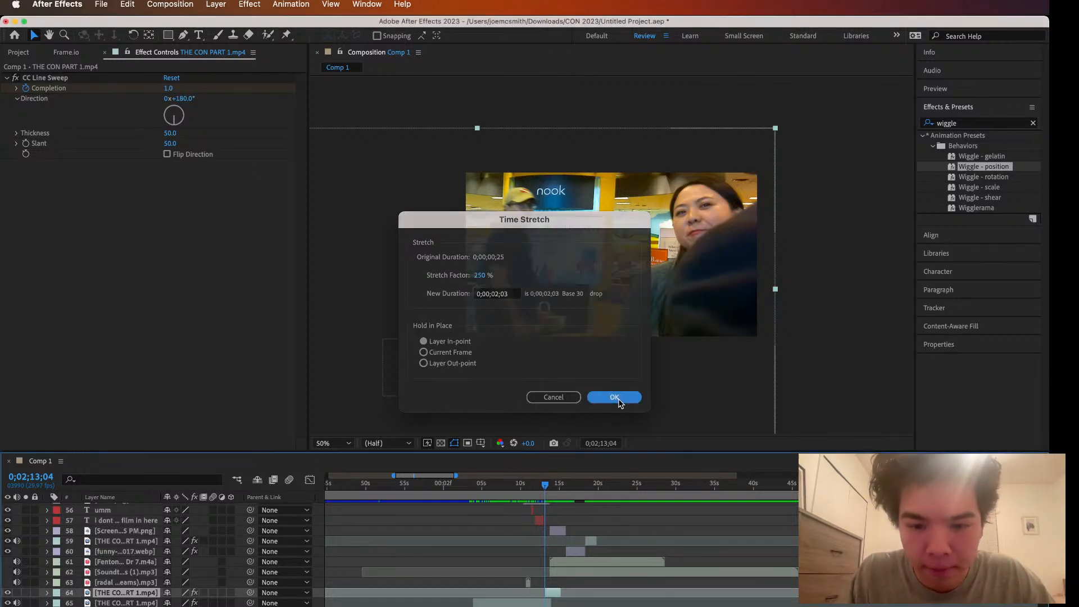
drag(126, 592, 151, 548)
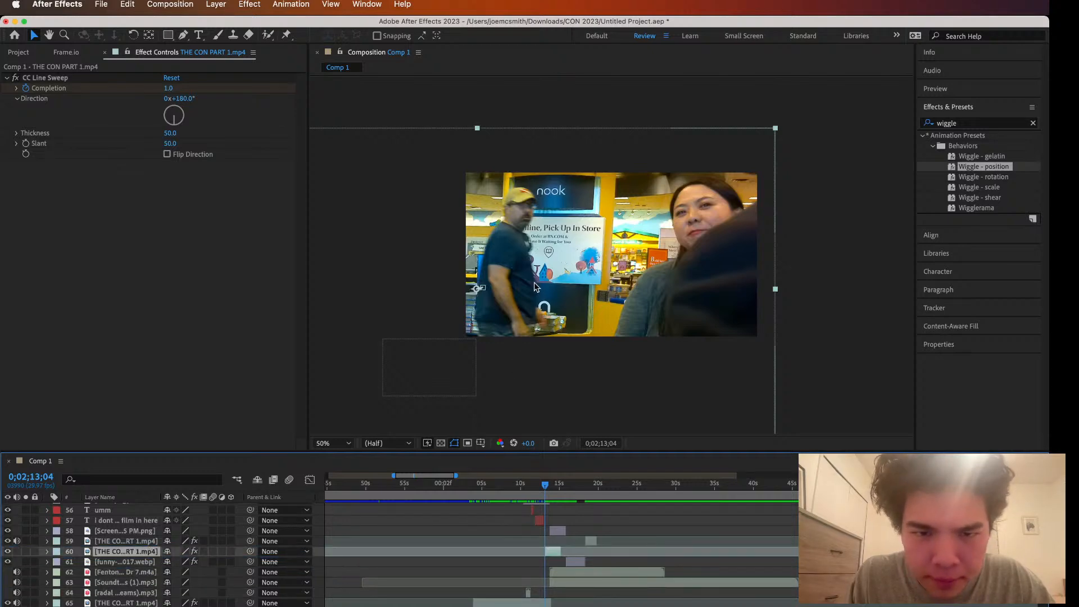
Add a mask to the stretched store clip and pull three of its corners in around the woman's side of the frame
right_click(504, 208)
mouse_move(548, 218)
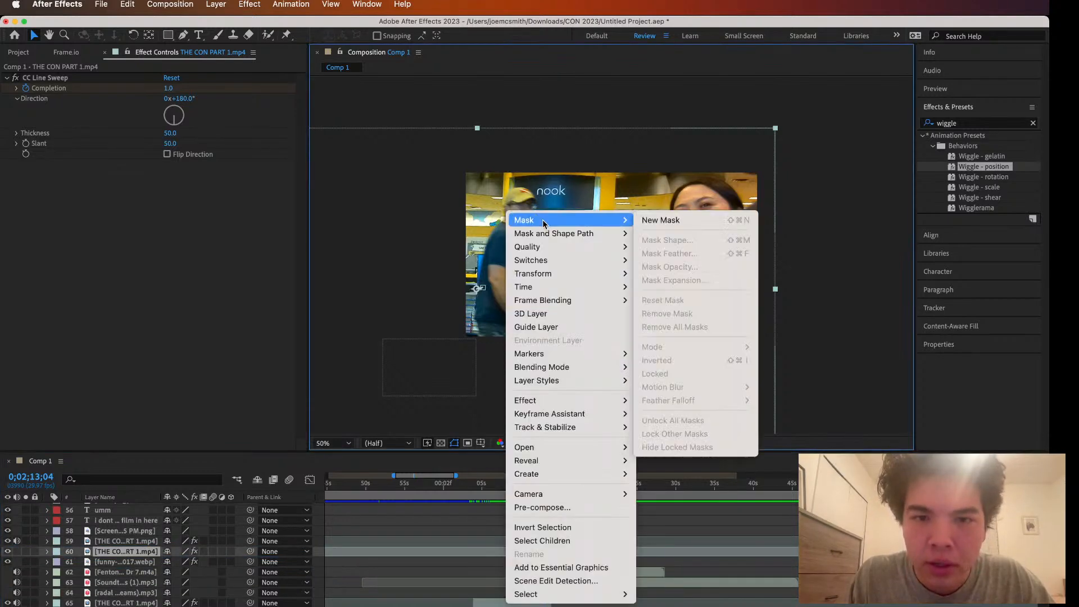
click(661, 220)
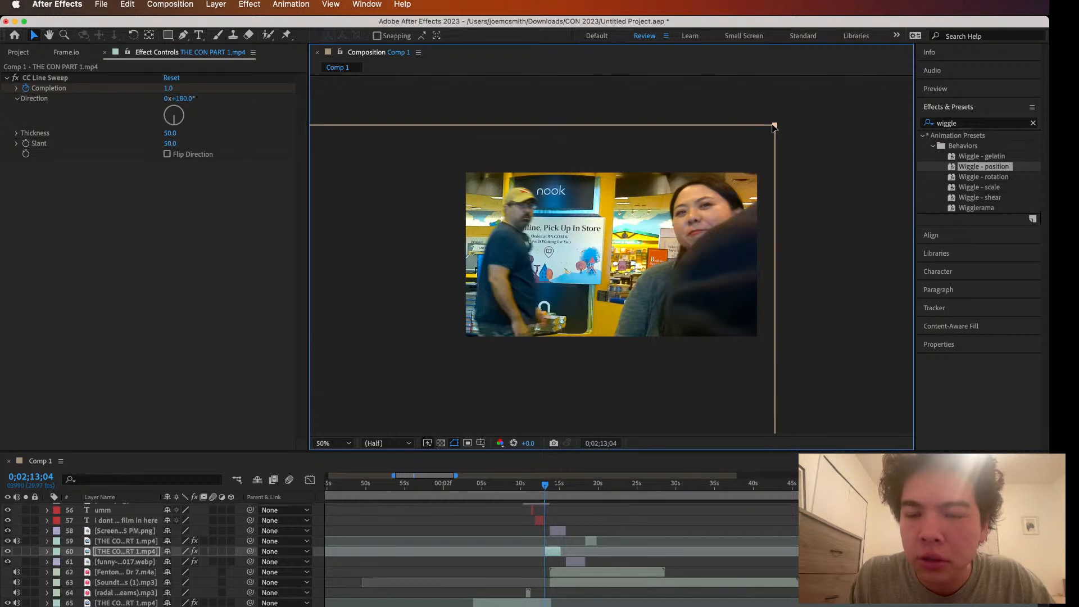
drag(775, 129, 762, 171)
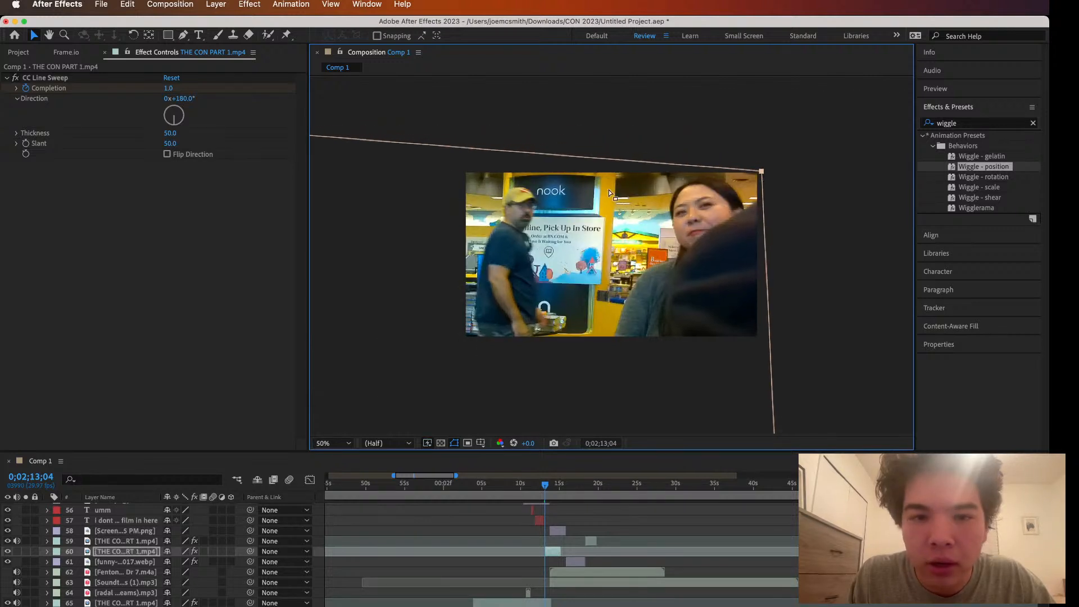
scroll(571, 201, down, 3)
drag(504, 222, 604, 237)
drag(504, 304, 602, 281)
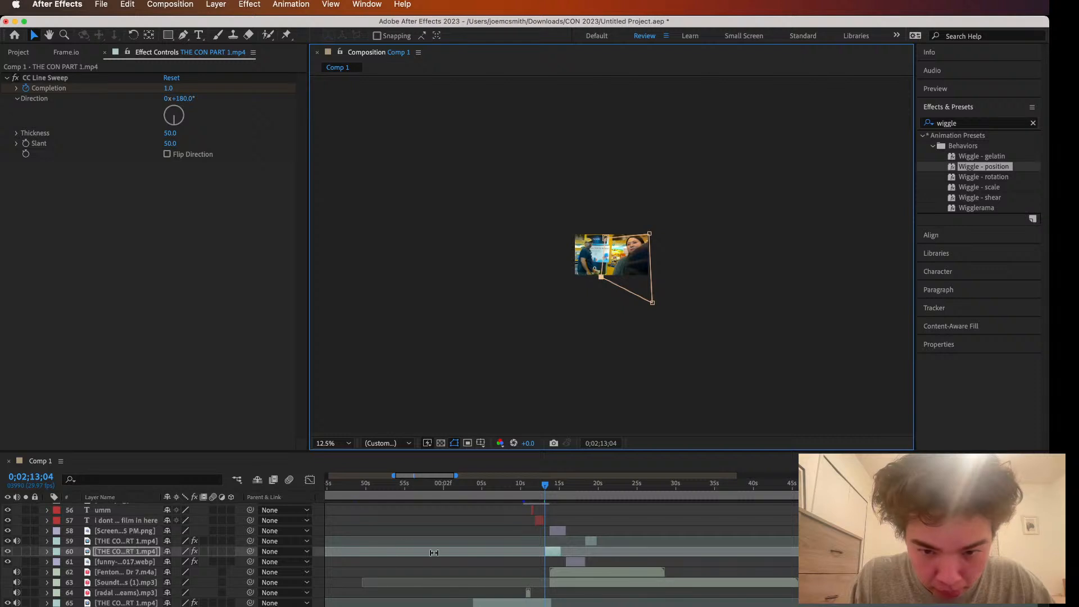
Move the masked store clip along the timeline to around 0;02;32 and show it alone at 0;02;33;10
scroll(434, 552, down, 2)
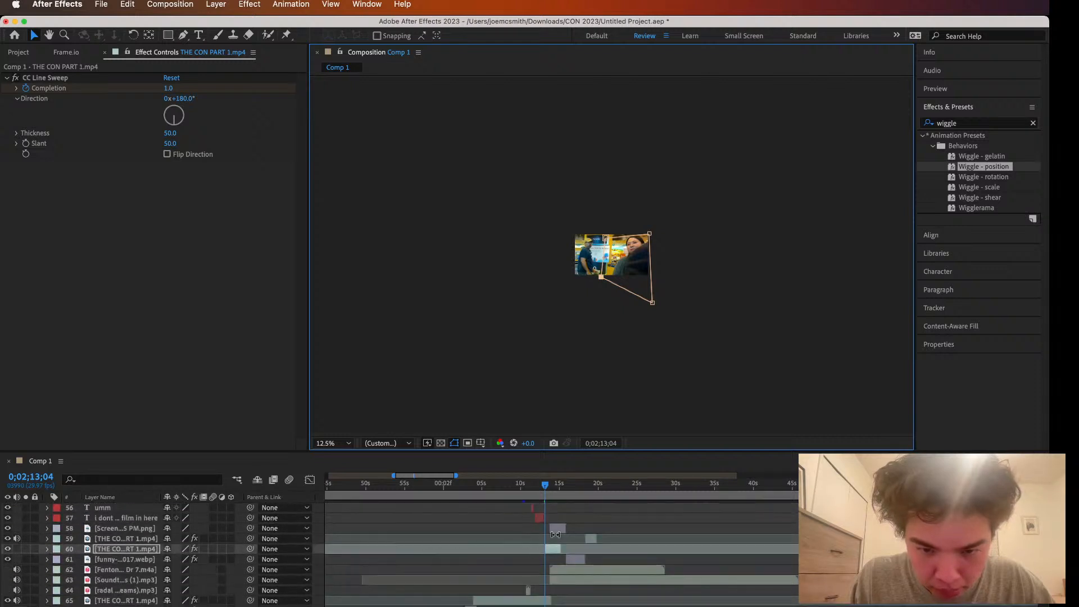
click(546, 486)
drag(547, 486, 548, 486)
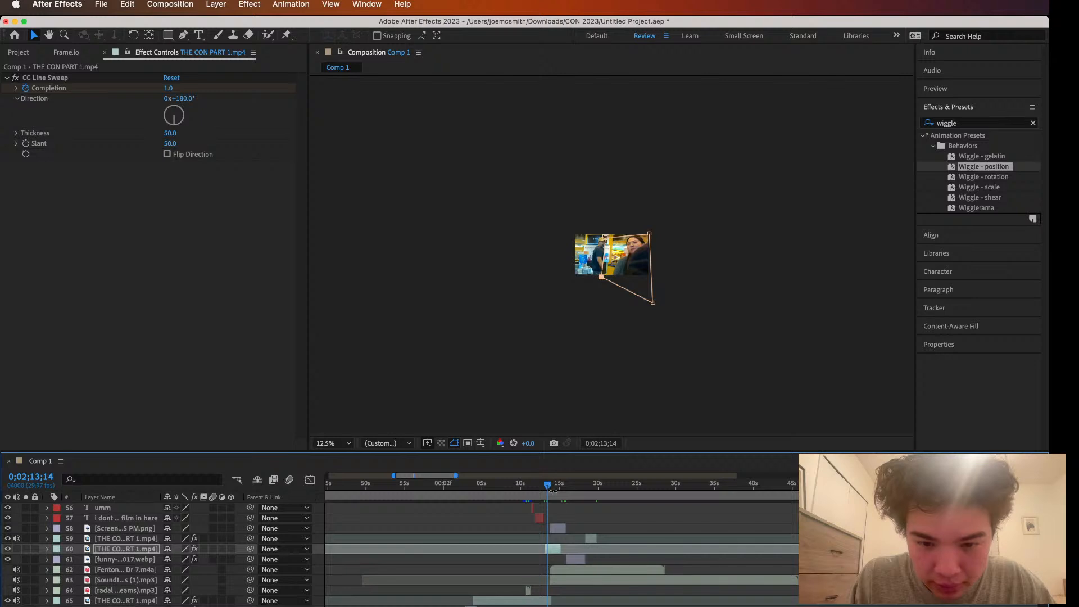
drag(555, 553, 698, 554)
drag(550, 490, 701, 503)
key(period)
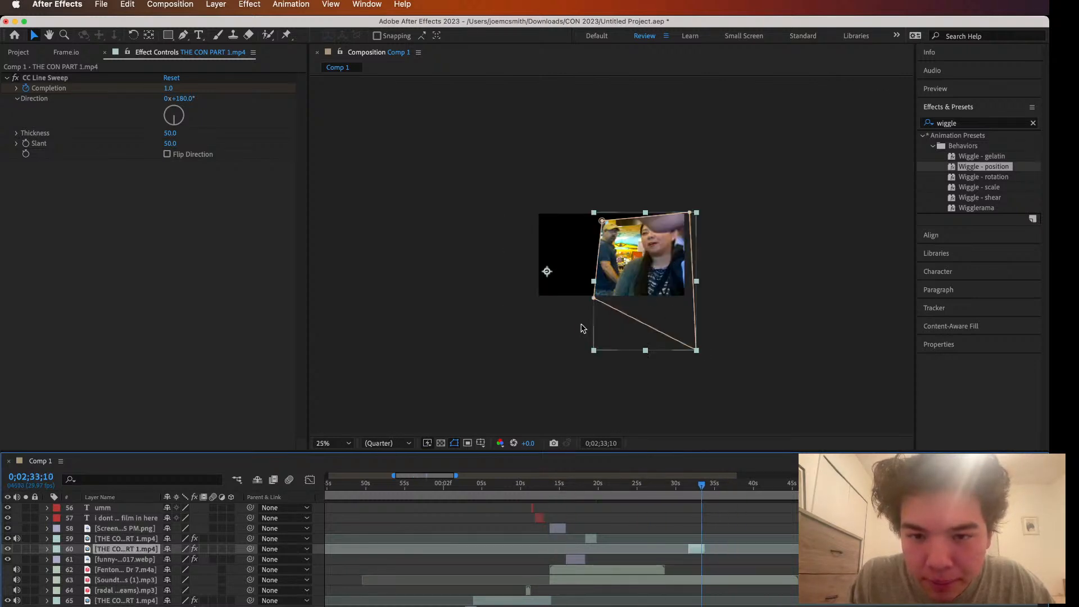
Reshape all four mask corners on the store clip to fit closely around the woman
drag(602, 220, 632, 217)
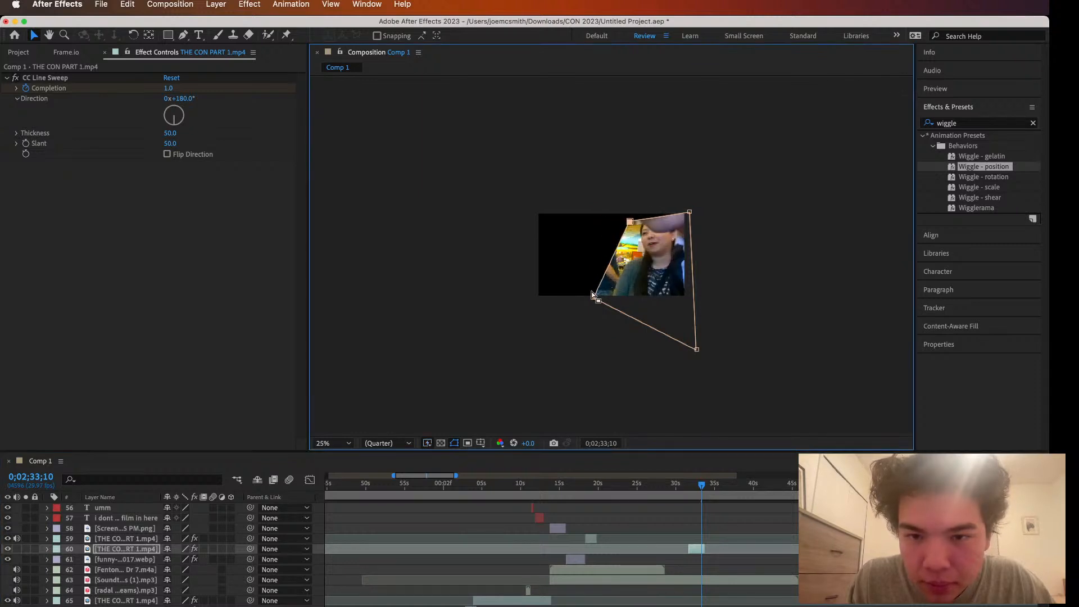
drag(594, 298, 621, 298)
drag(696, 348, 685, 301)
drag(688, 213, 681, 216)
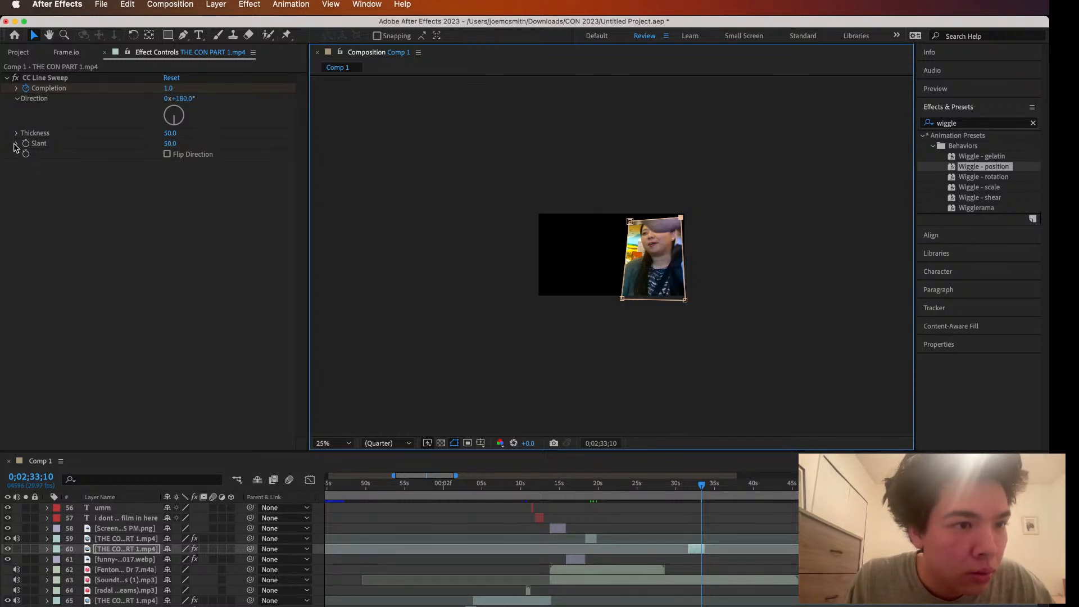
Set the Mask Feather of Mask 1 on the masked store clip to 299 pixels
click(49, 550)
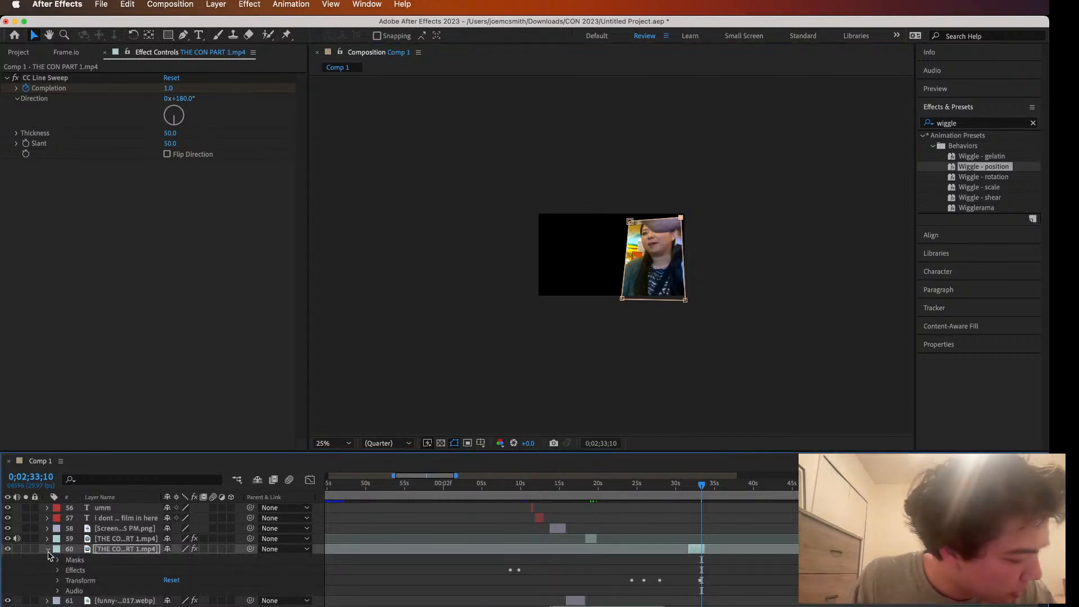
click(58, 582)
scroll(59, 579, down, 5)
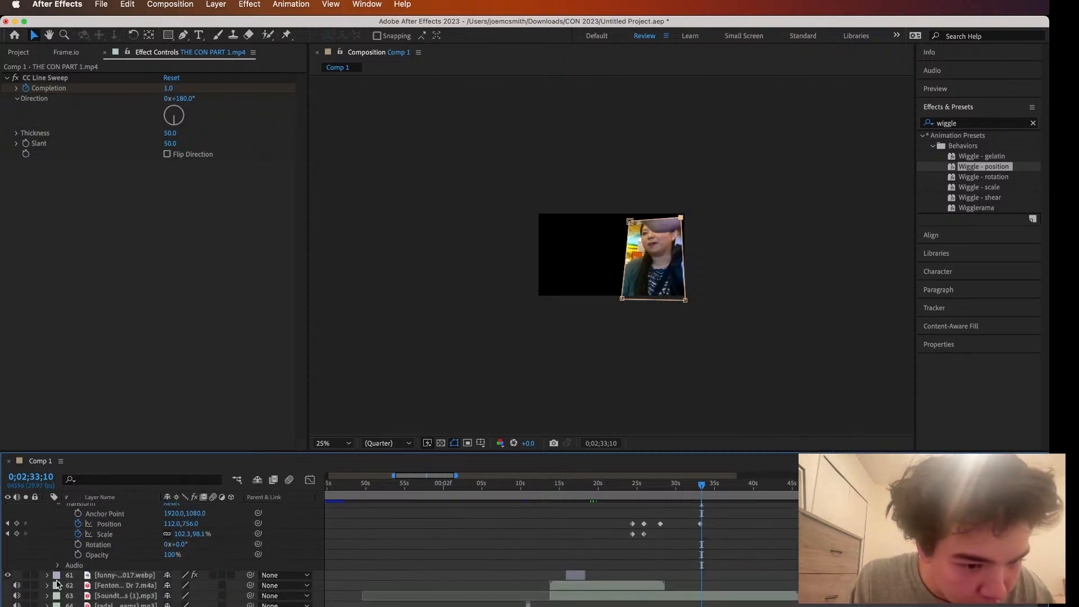
scroll(62, 569, up, 5)
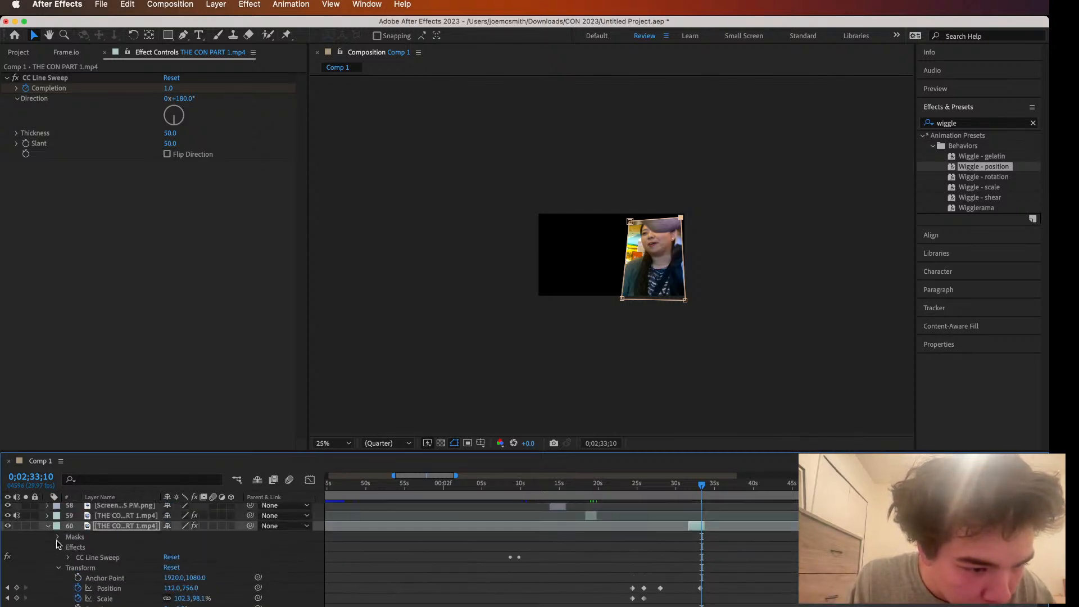
click(68, 547)
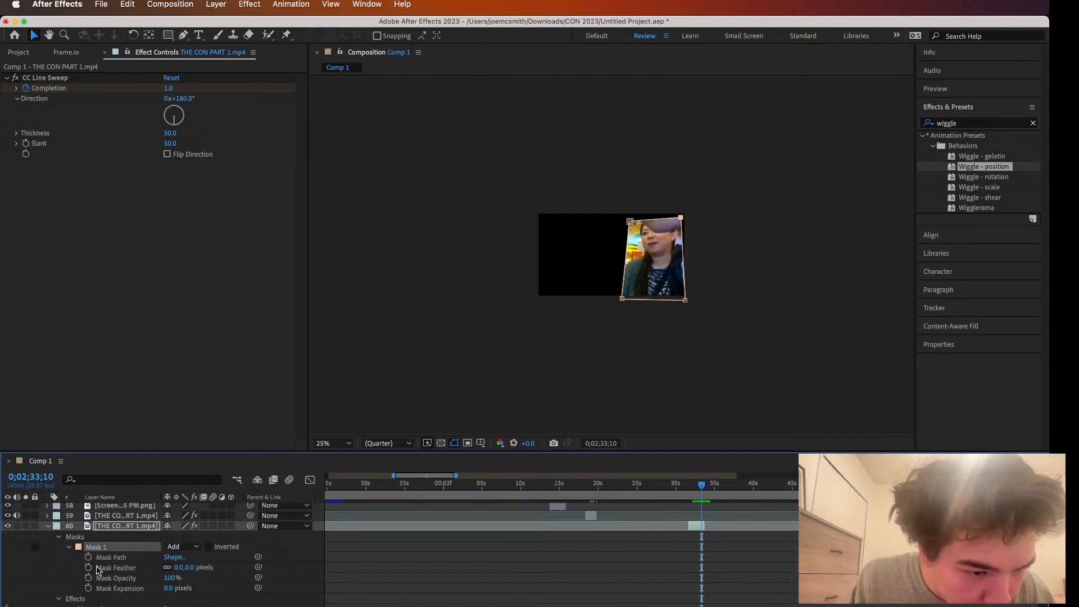
click(214, 579)
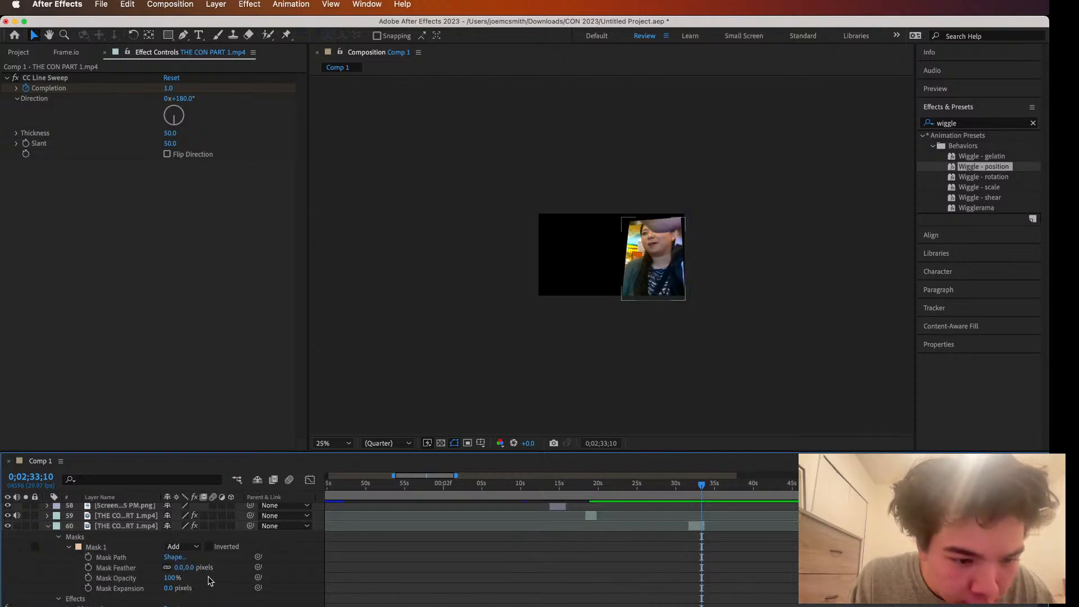
drag(191, 569, 337, 531)
click(684, 438)
click(702, 332)
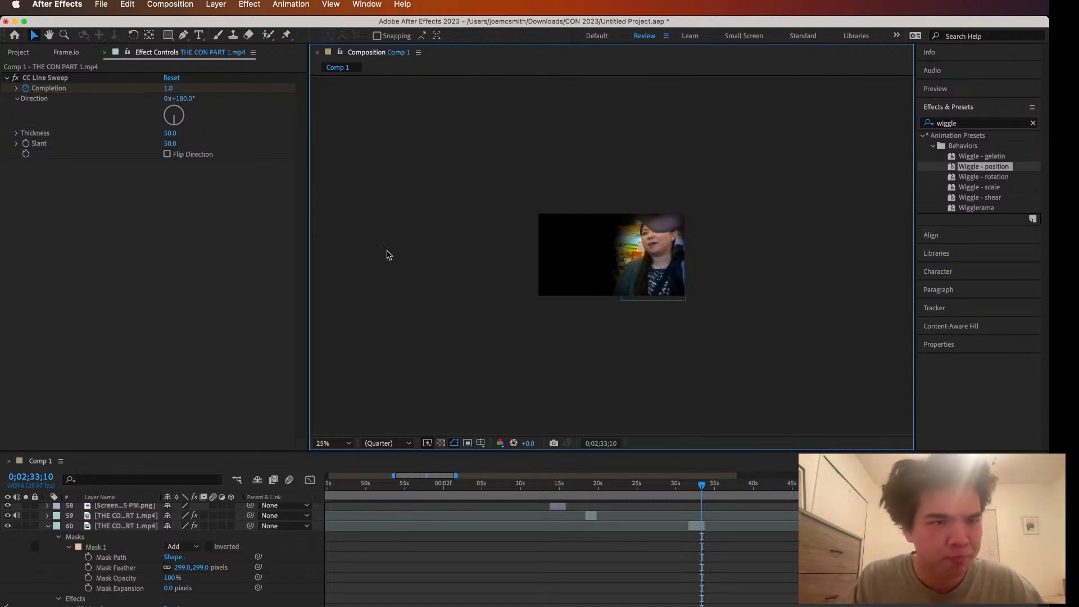
Show the project files in place of the effect controls and collapse the masked clip's layer properties
click(105, 52)
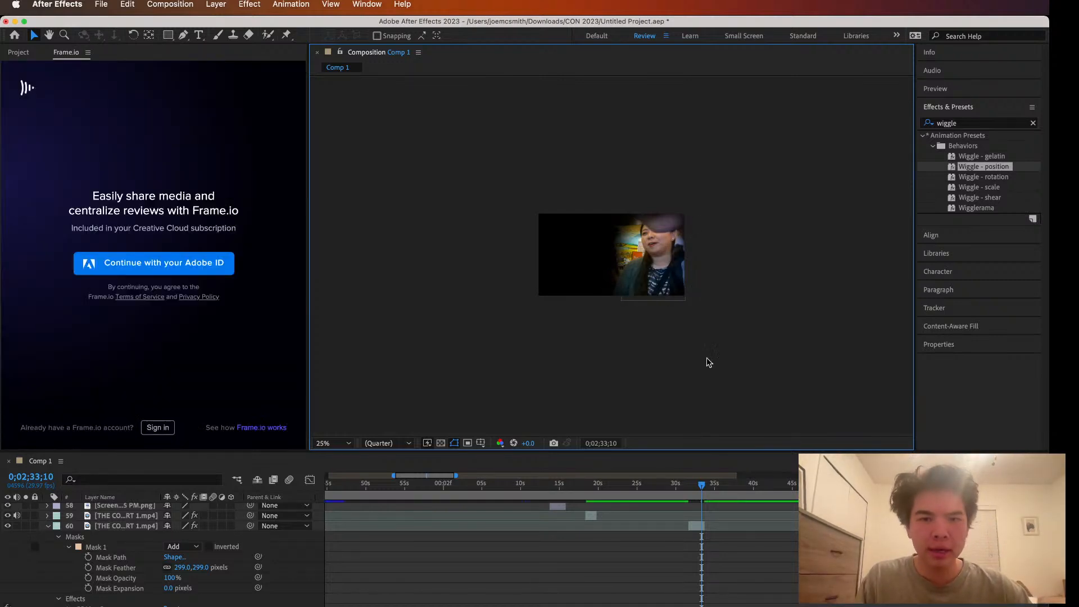
key(super+0)
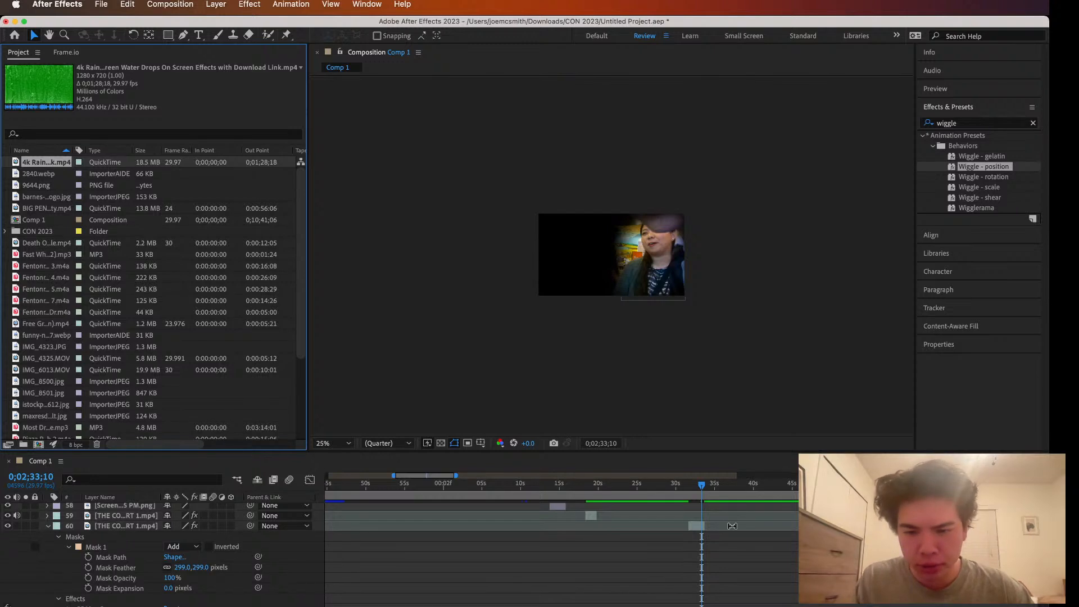
click(47, 525)
scroll(573, 601, up, 3)
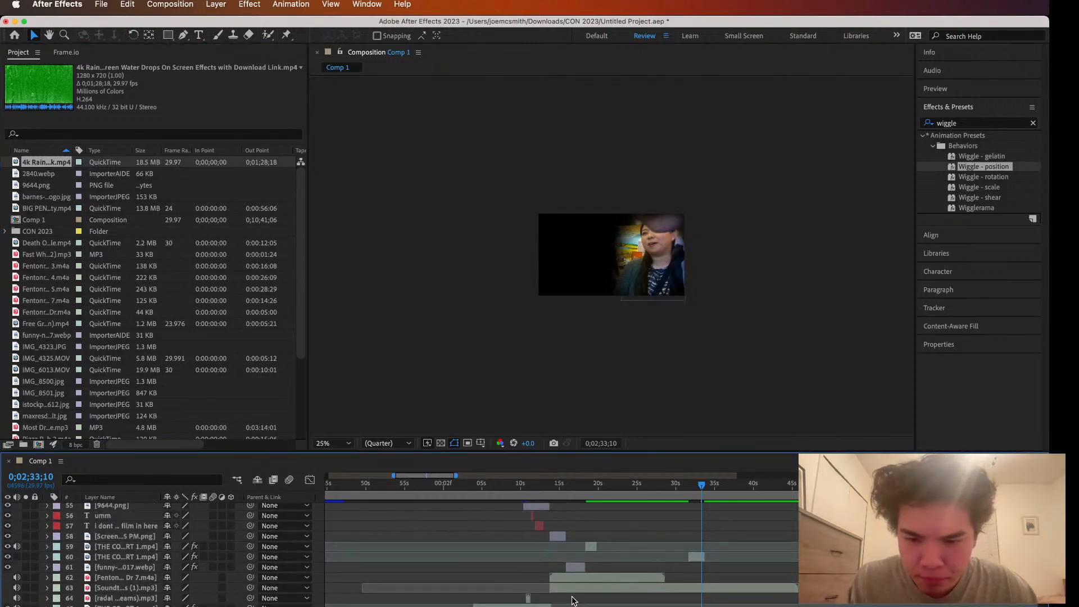
Apply the Black & White effect to the woman's masked clip and move the clip earlier on the timeline to around 0;02;20
click(699, 484)
drag(700, 483, 702, 483)
right_click(696, 557)
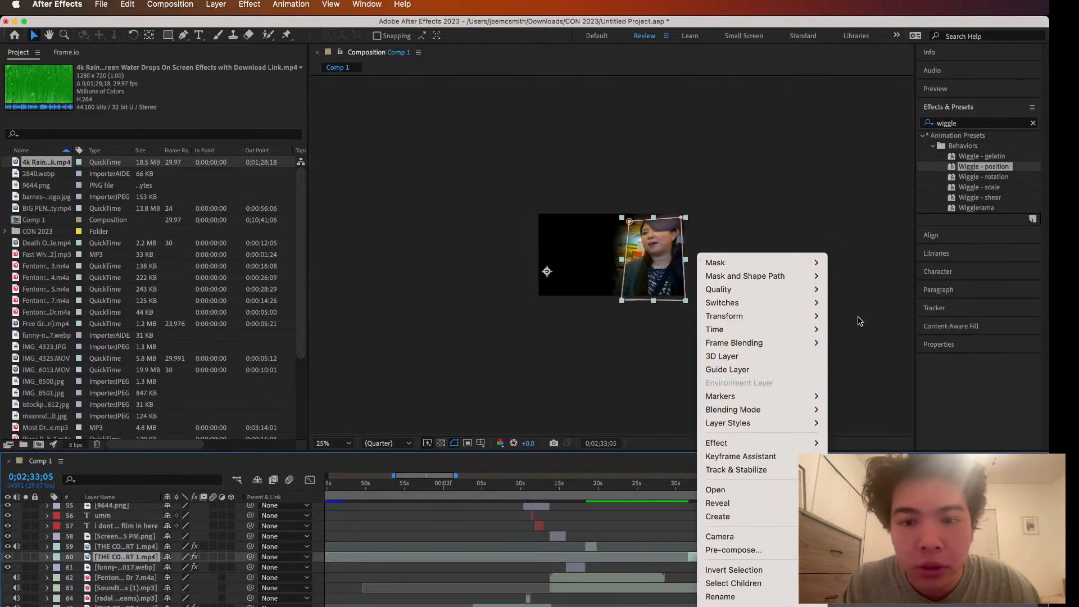
mouse_move(759, 443)
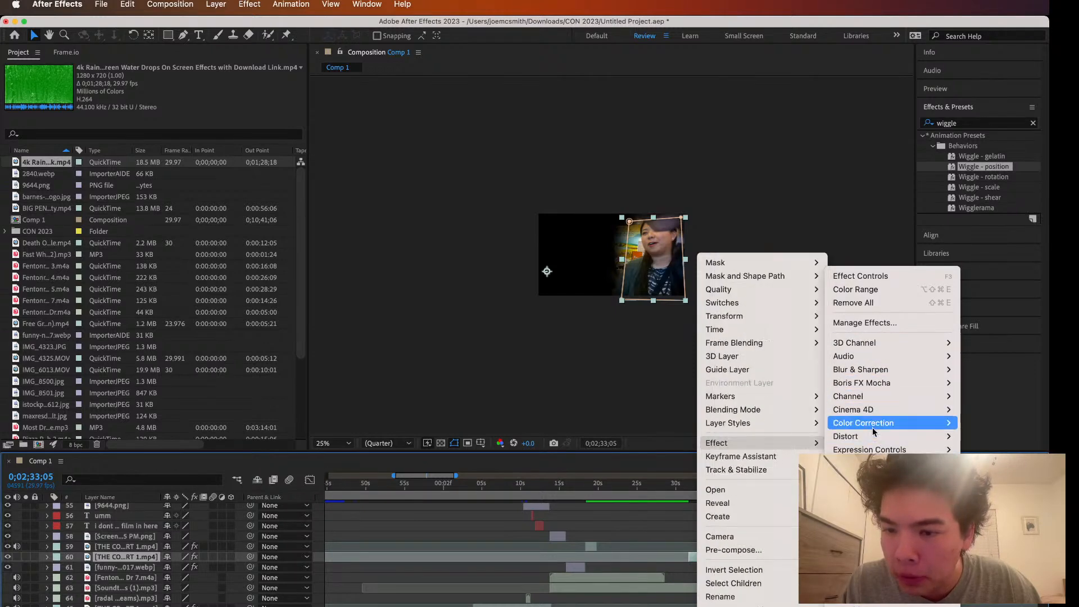
mouse_move(873, 427)
click(730, 170)
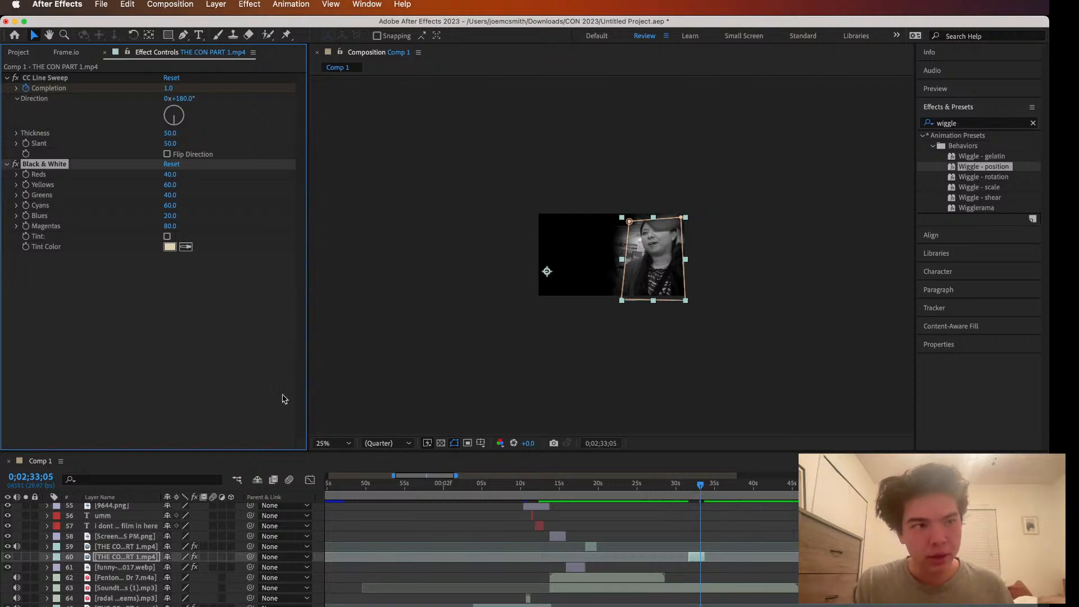
click(105, 51)
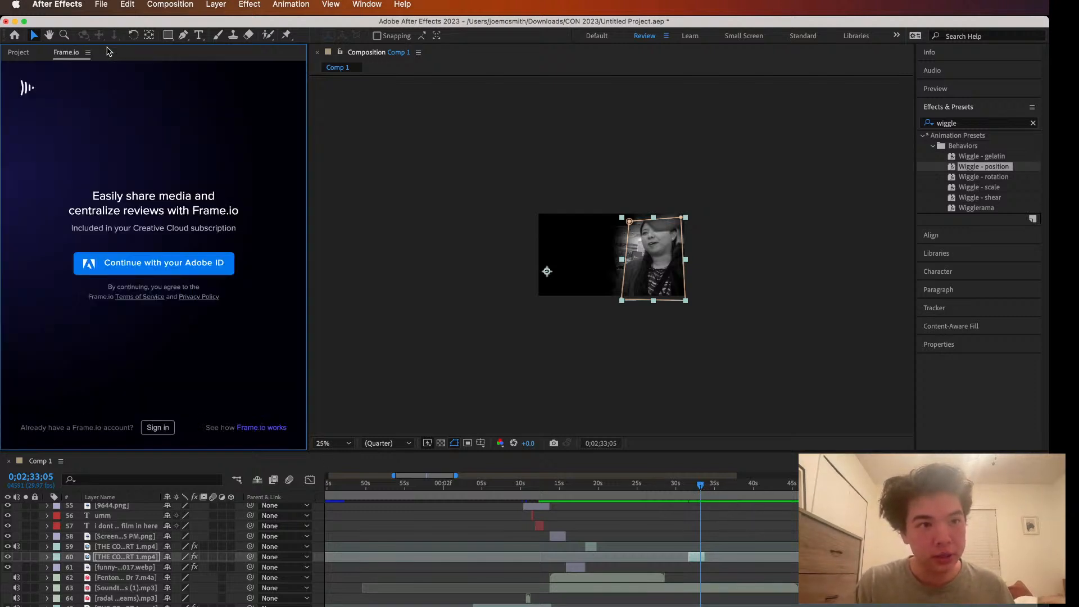
click(20, 53)
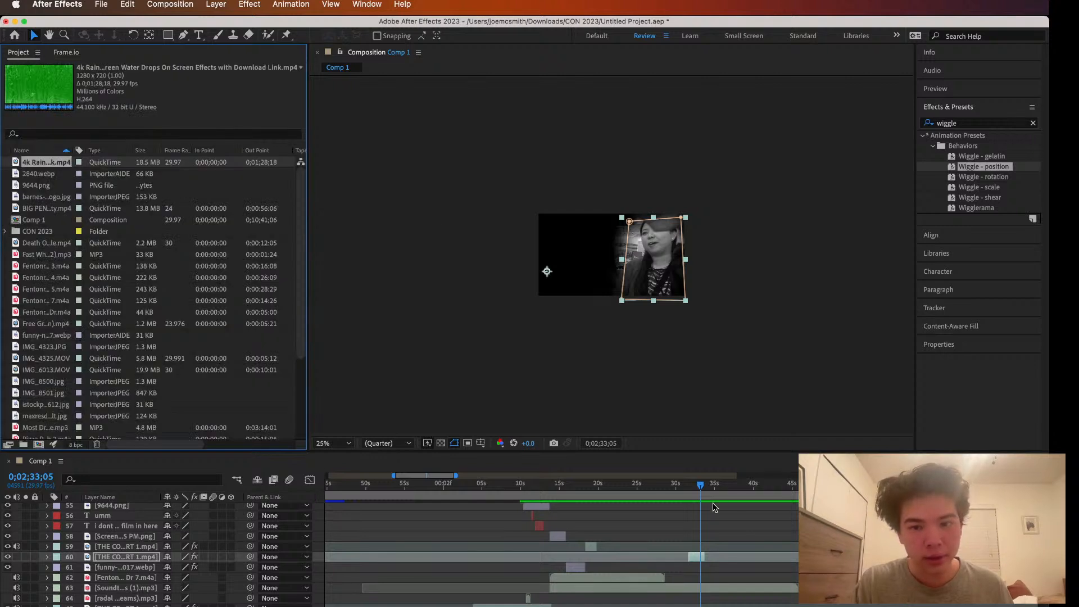
drag(695, 558, 602, 562)
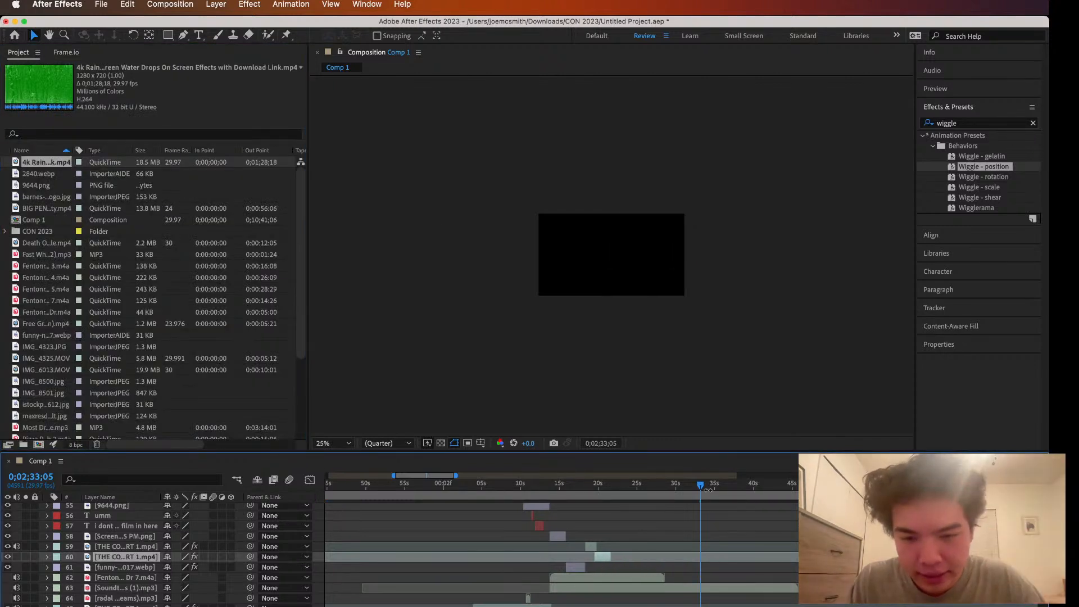
At 0;02;15;26, set the Wiggle - position amount on the reading-man image layer to 7 pixels
drag(700, 482, 566, 484)
click(575, 566)
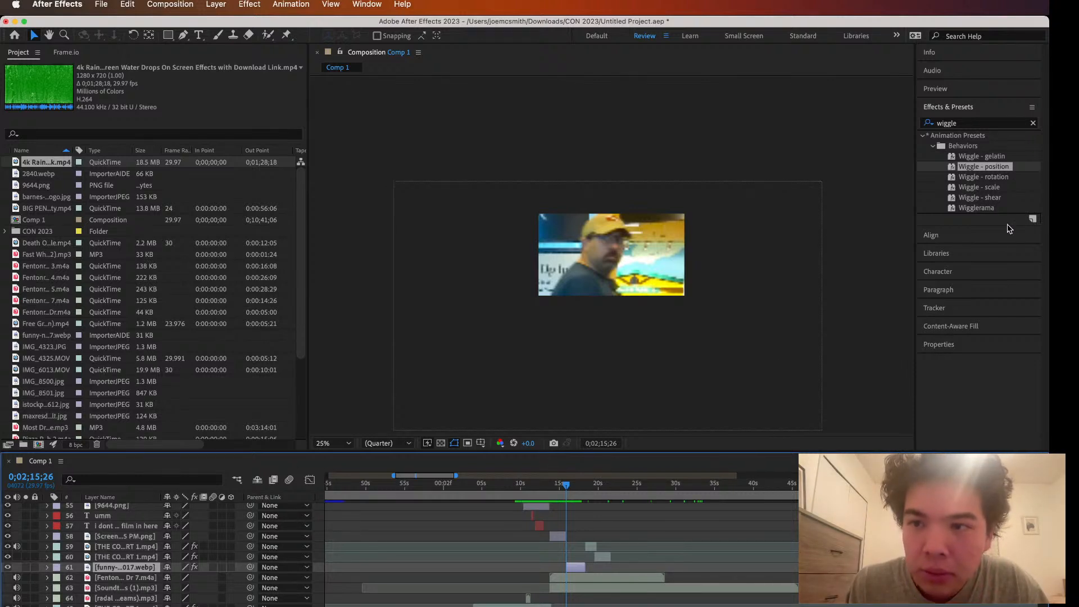
click(47, 566)
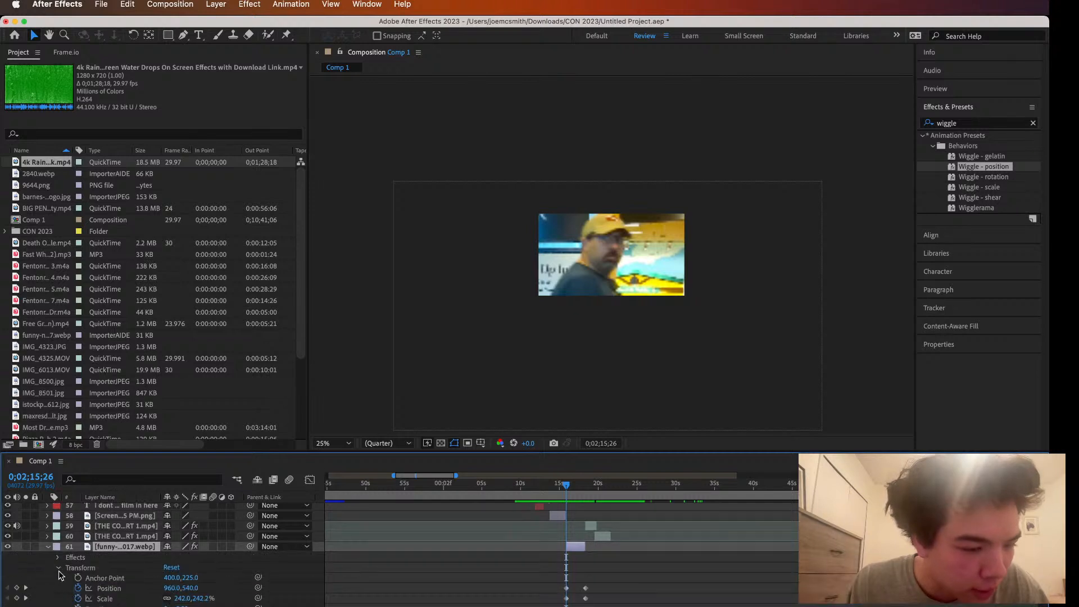
scroll(63, 577, down, 3)
click(58, 531)
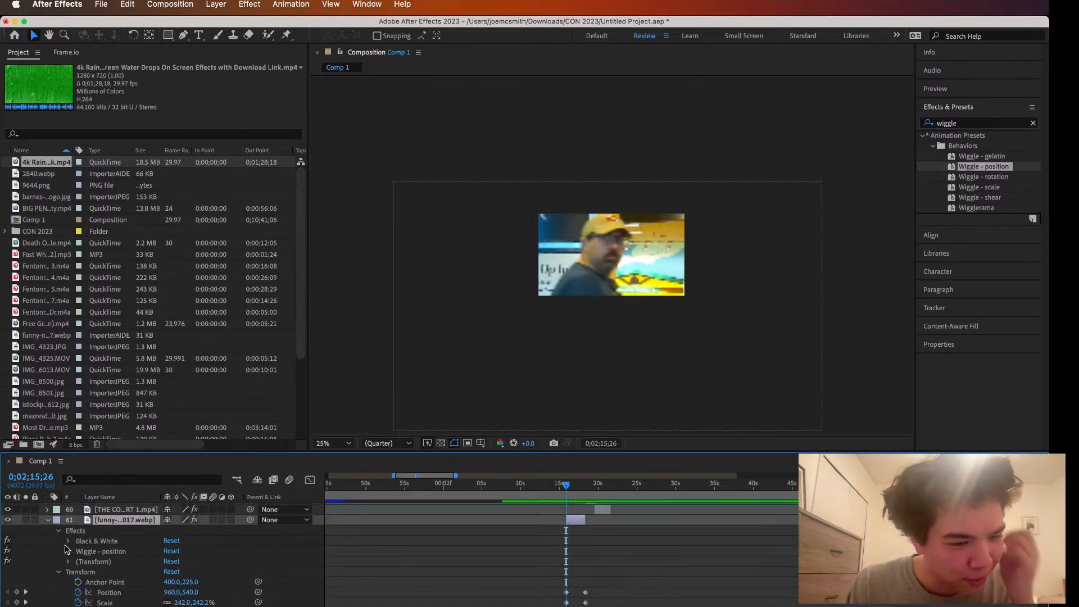
click(68, 552)
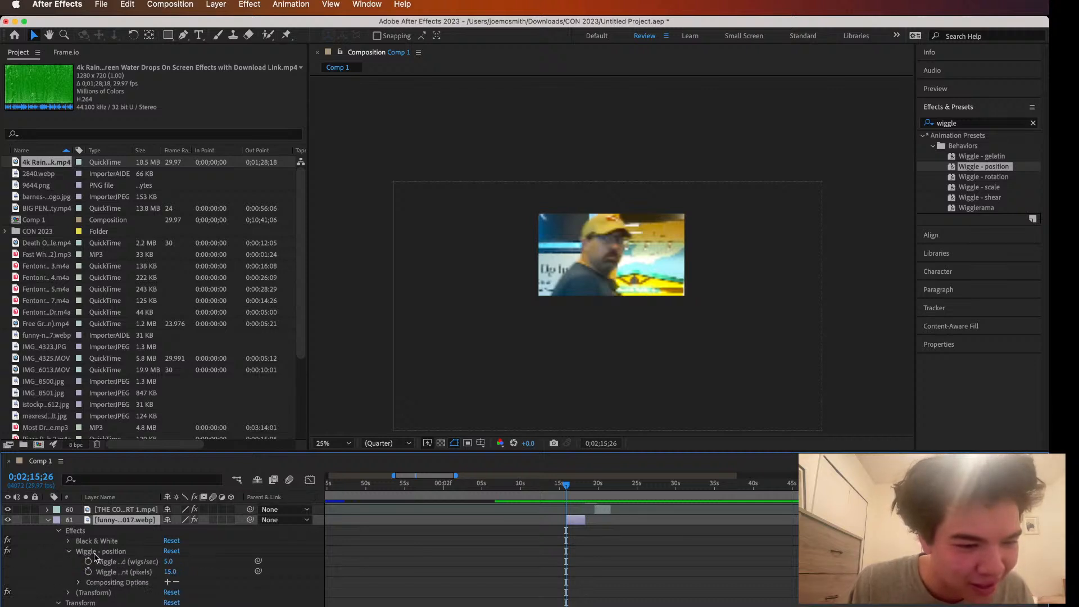
click(169, 572)
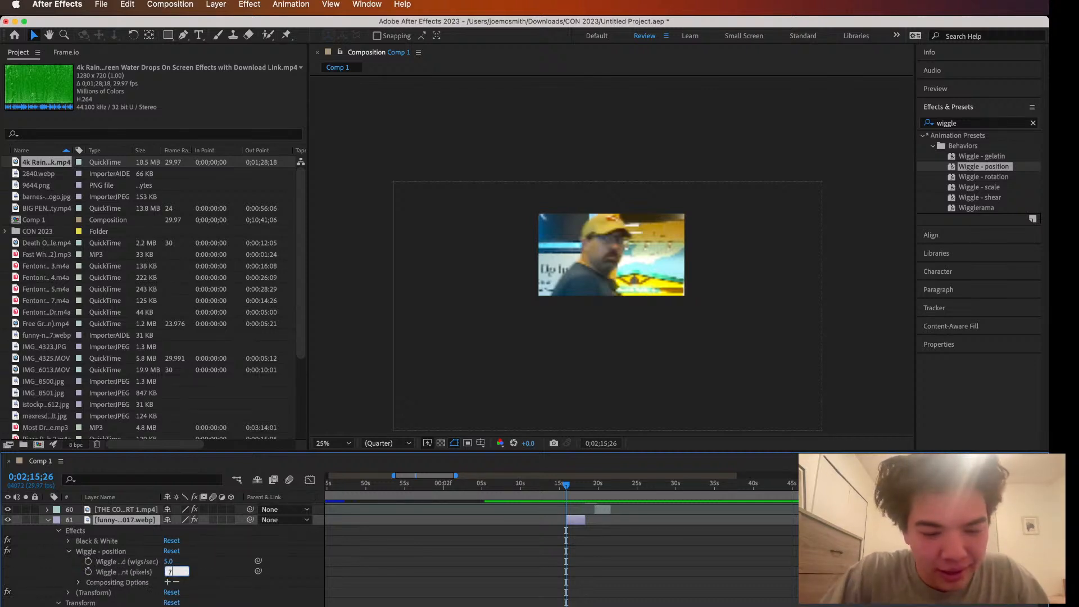
click(219, 573)
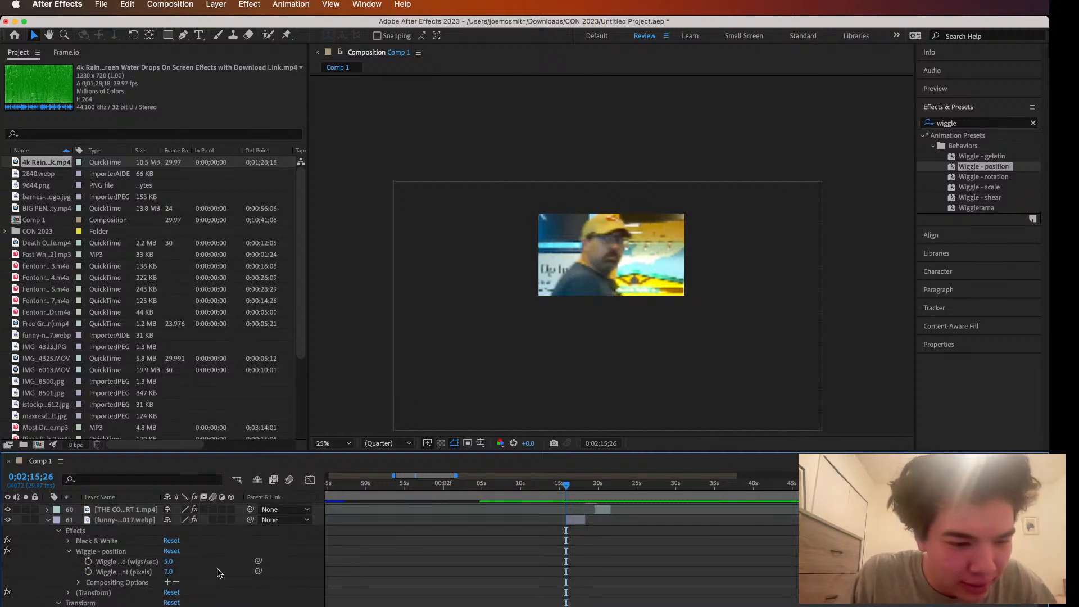
Set the reading-man image's wiggle speed to 20 wigs/sec and collapse its layer properties
click(168, 562)
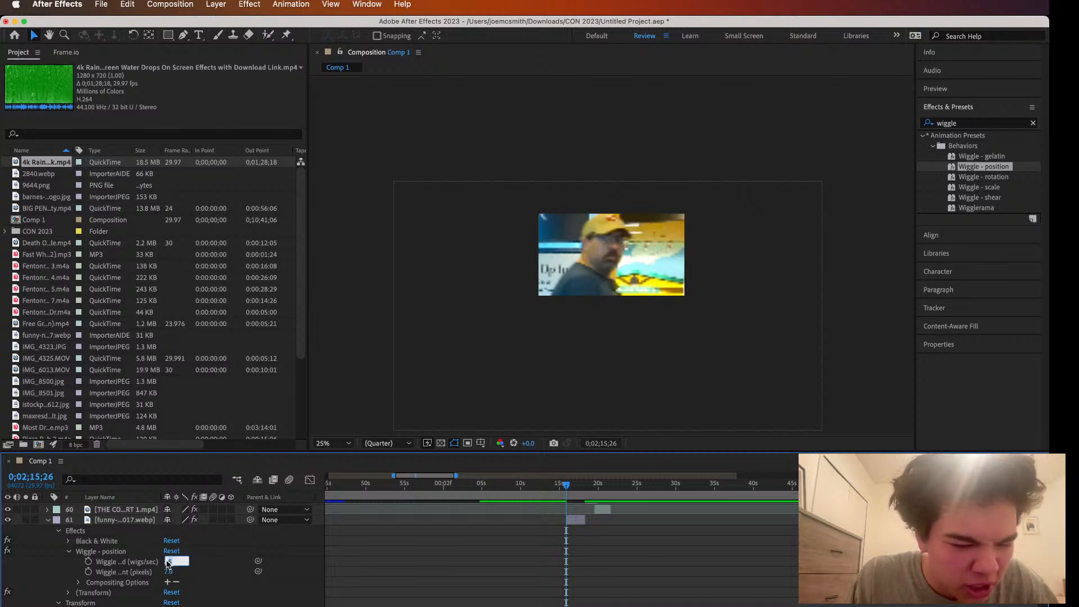
text(20)
key(Return)
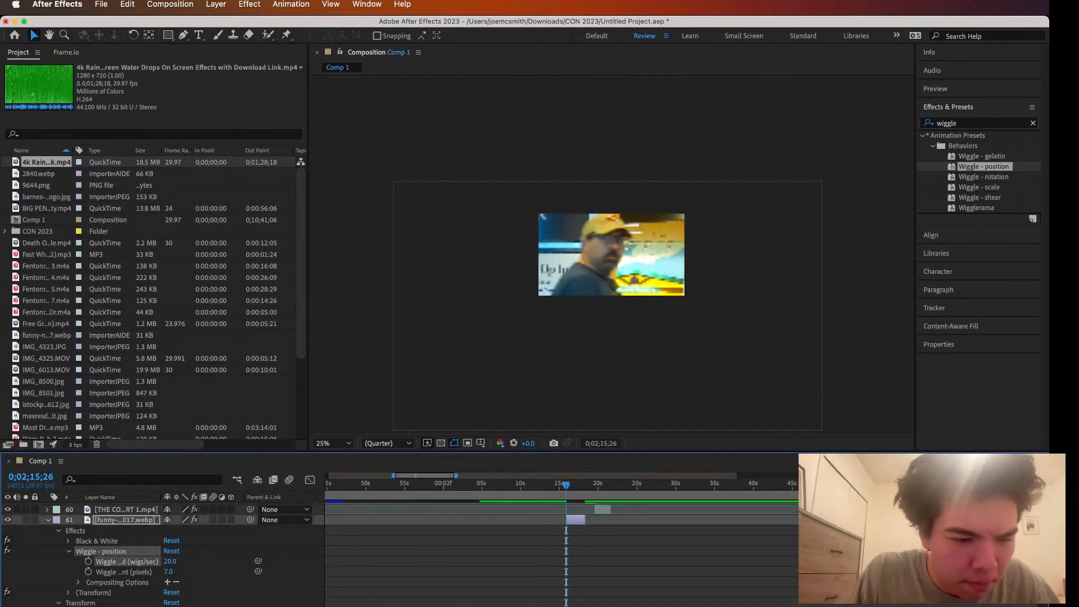
click(46, 520)
scroll(594, 512, up, 3)
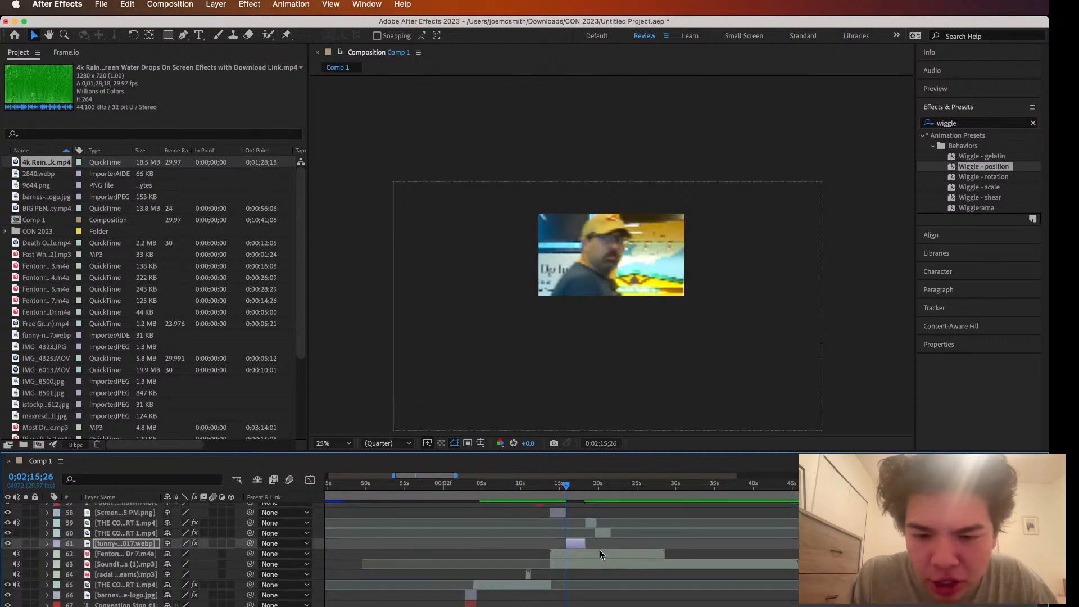
Move the woman's masked clip to start at 0;02;15;26 over the reading-man image and set its opacity to 50%
drag(602, 542, 572, 541)
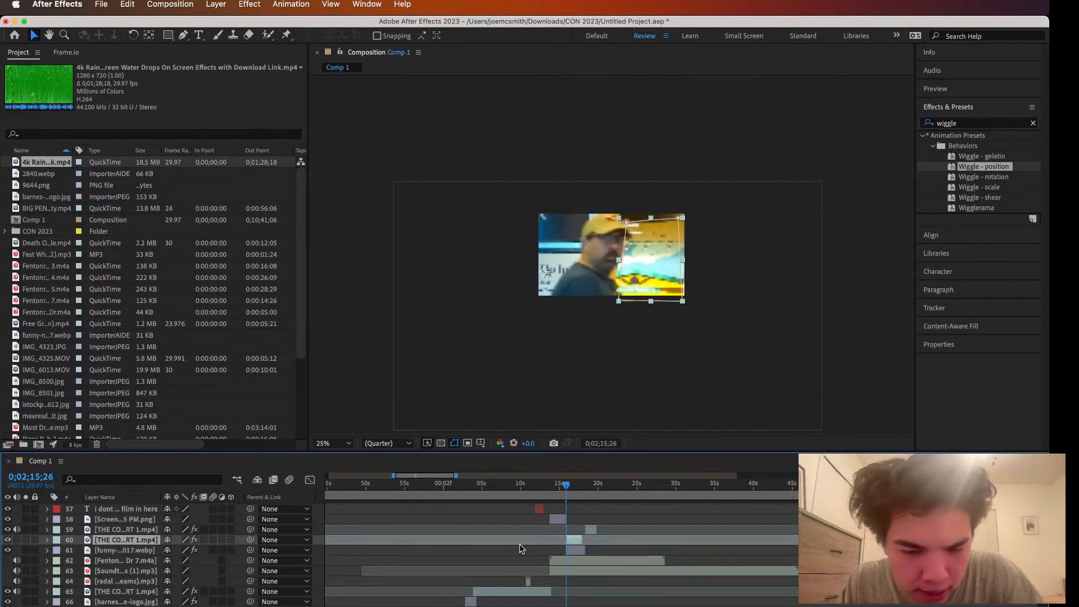
click(46, 540)
scroll(106, 588, down, 3)
click(174, 594)
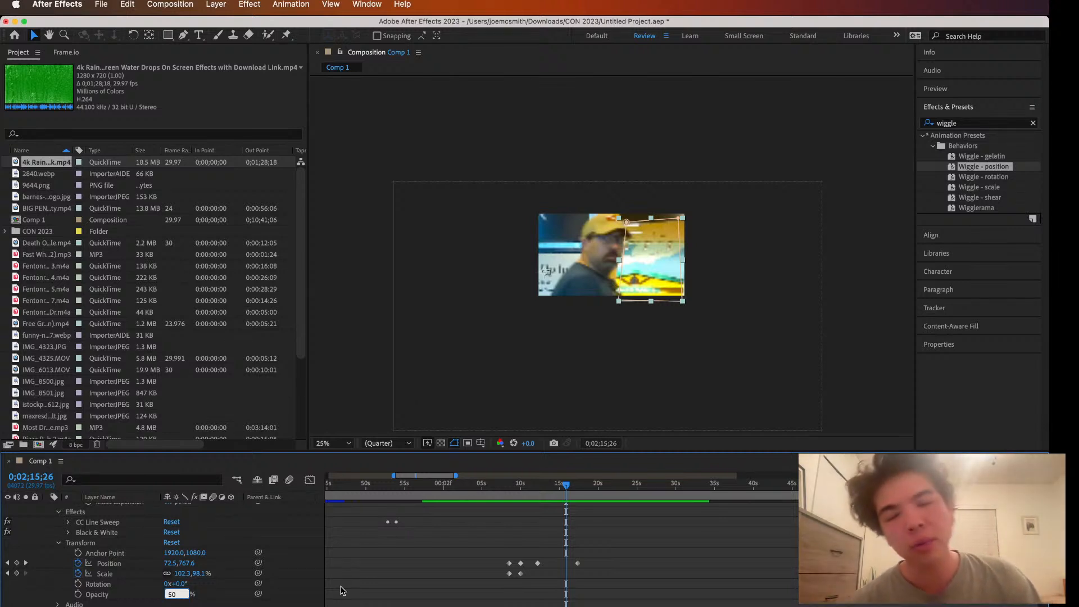
scroll(209, 539, down, 2)
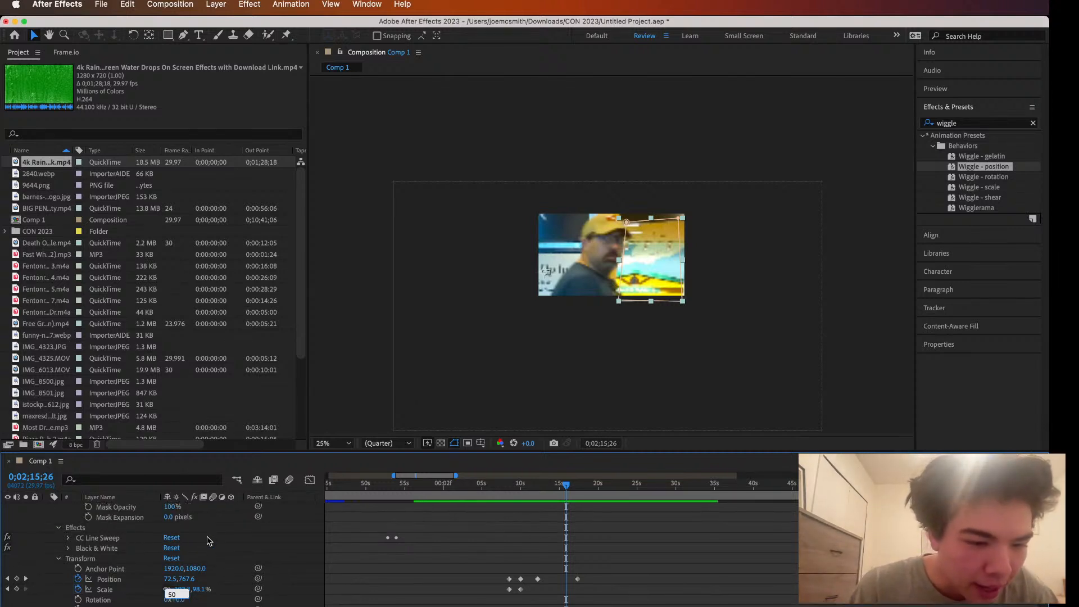
scroll(208, 540, down, 1)
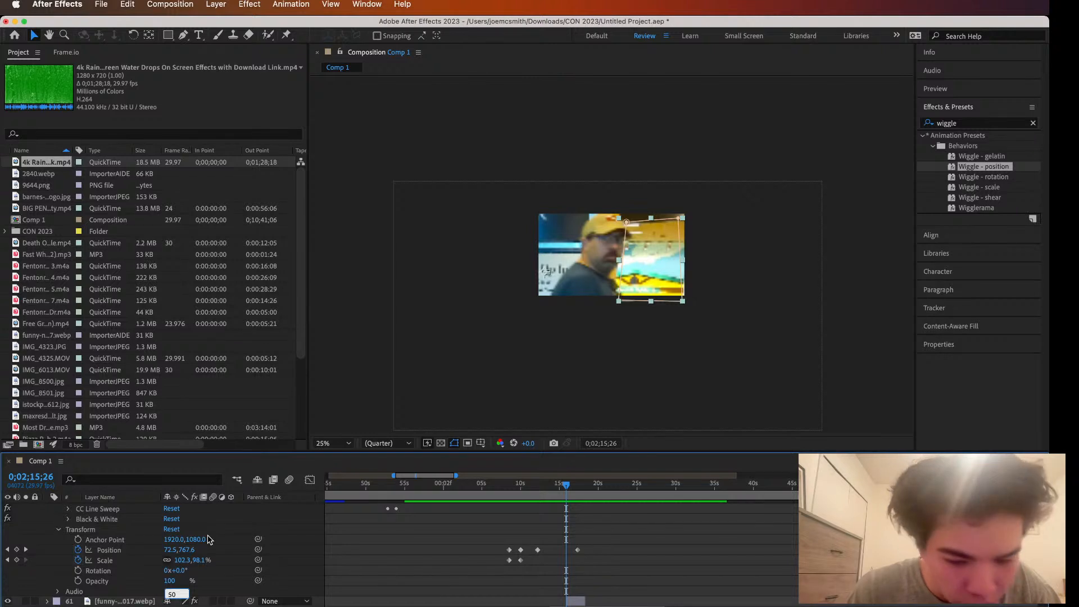
key(Return)
scroll(79, 548, up, 5)
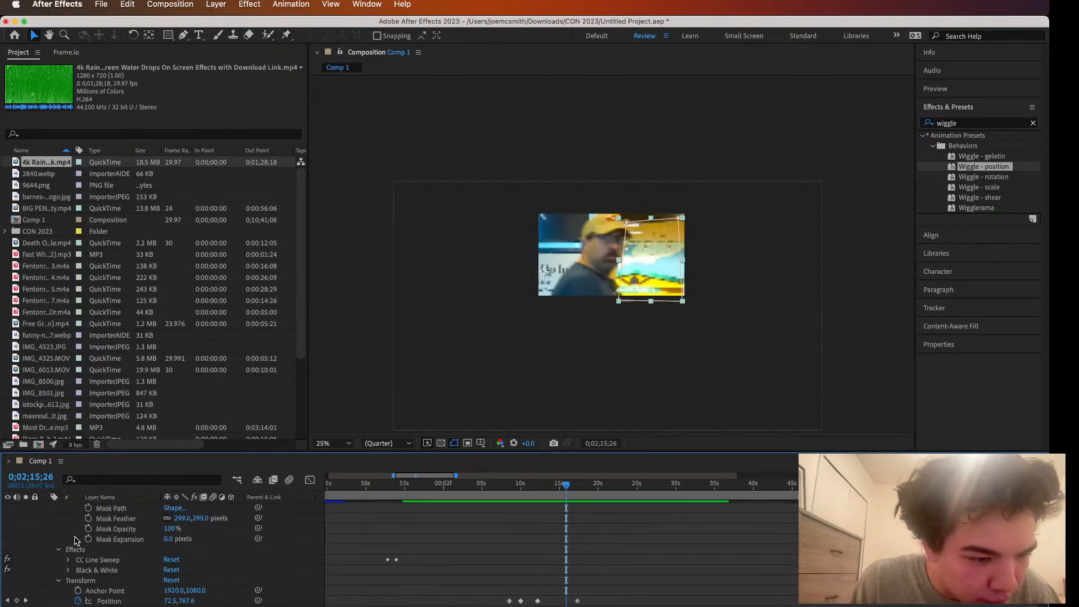
click(49, 547)
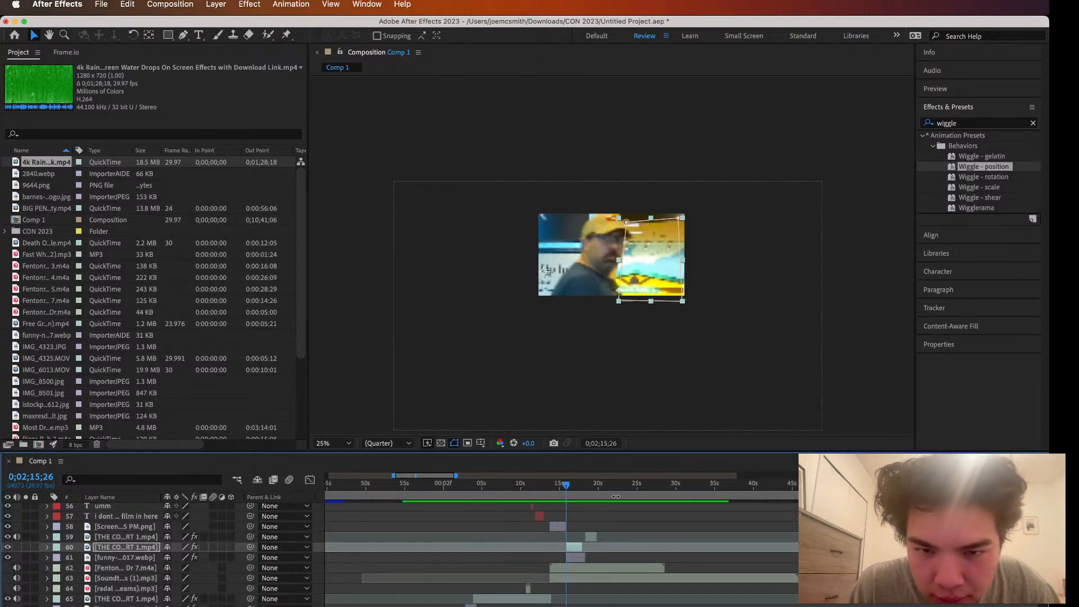
Preview the overlay from 0;02;15;26 to 0;02;16;15 and set the woman's masked clip opacity to 75%
key(space)
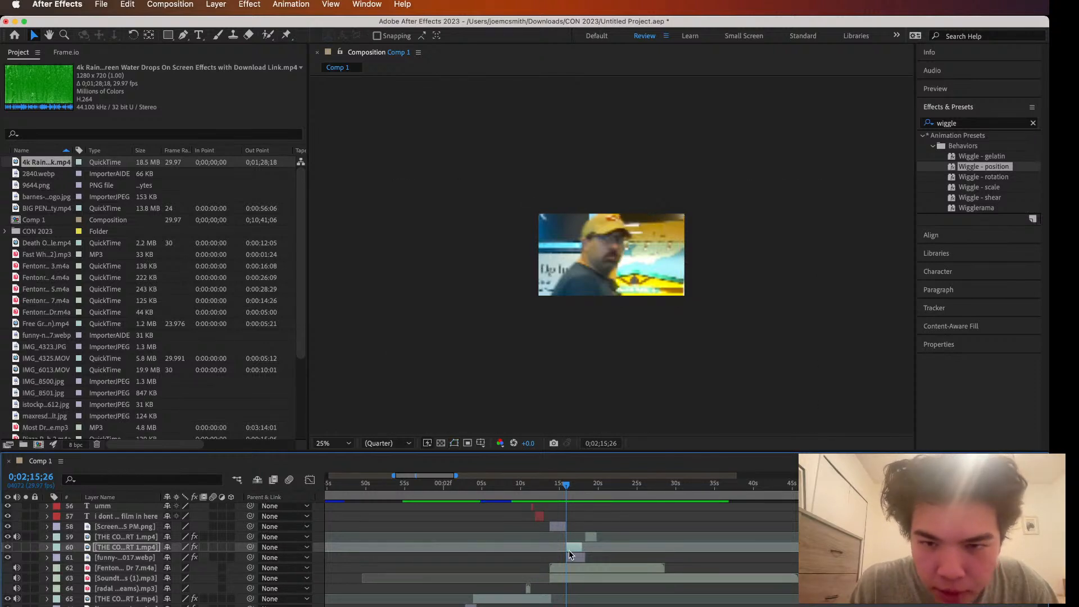
key(space)
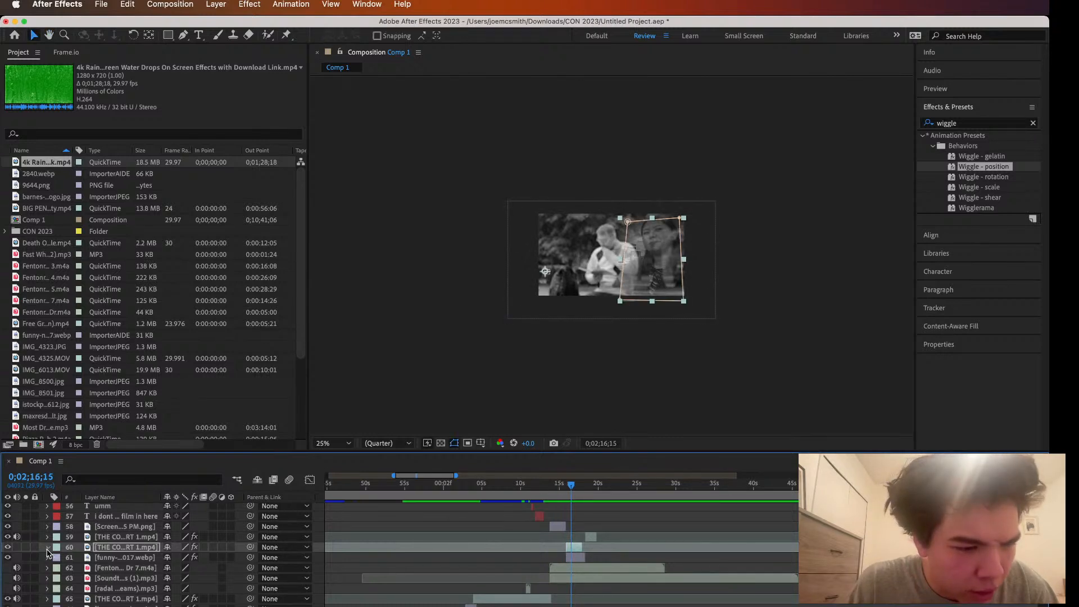
key(u)
key(u)
scroll(179, 581, down, 5)
click(169, 593)
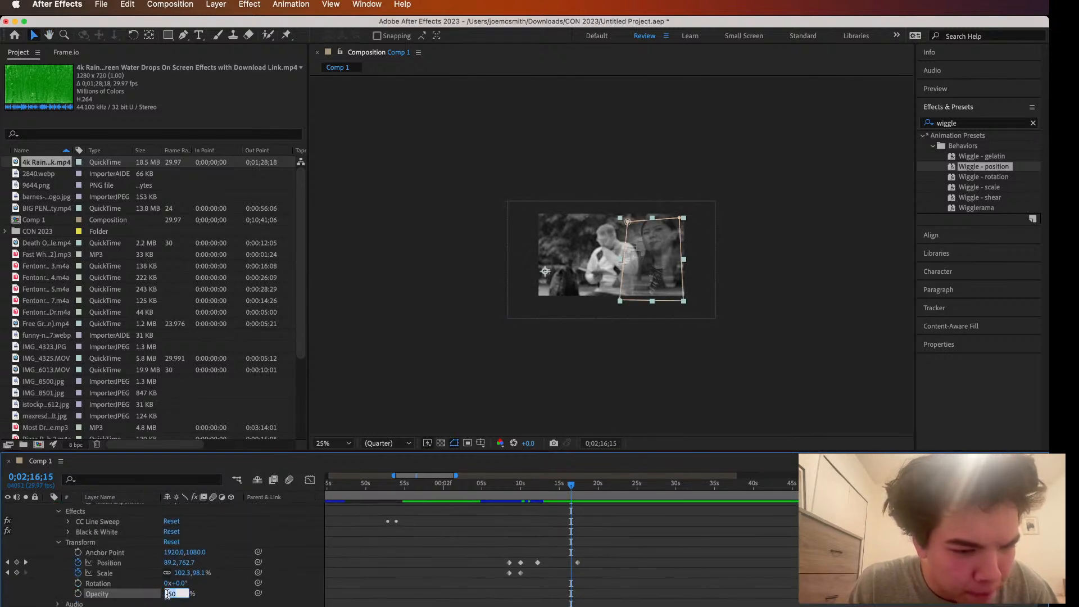
text(75)
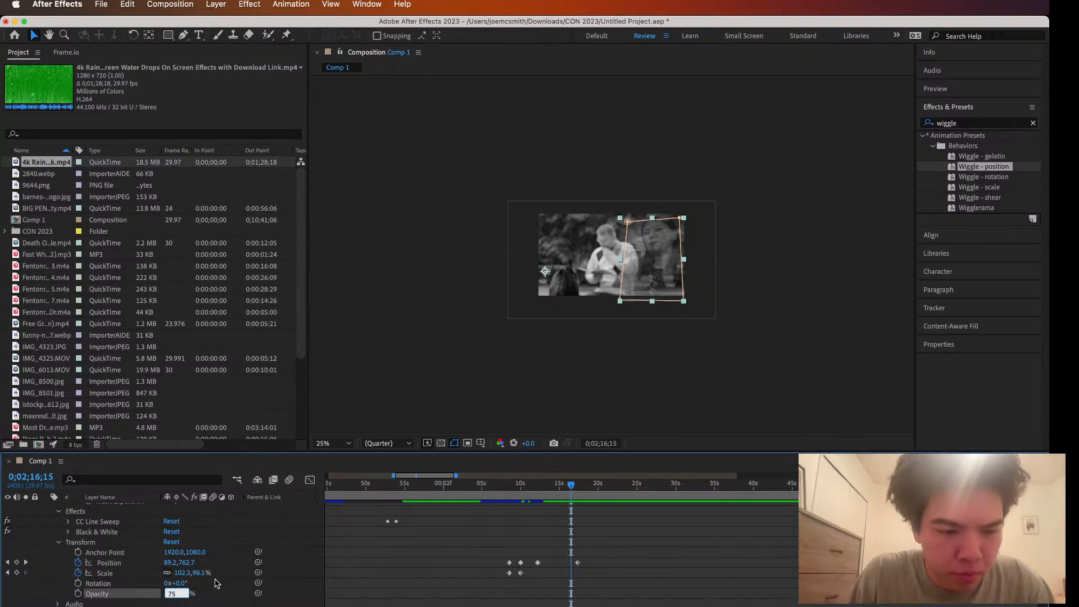
key(Return)
At 0;02;16;15, shift the reading-man image left away from the woman and enlarge it, and check its placement at 0;02;16;08
click(532, 266)
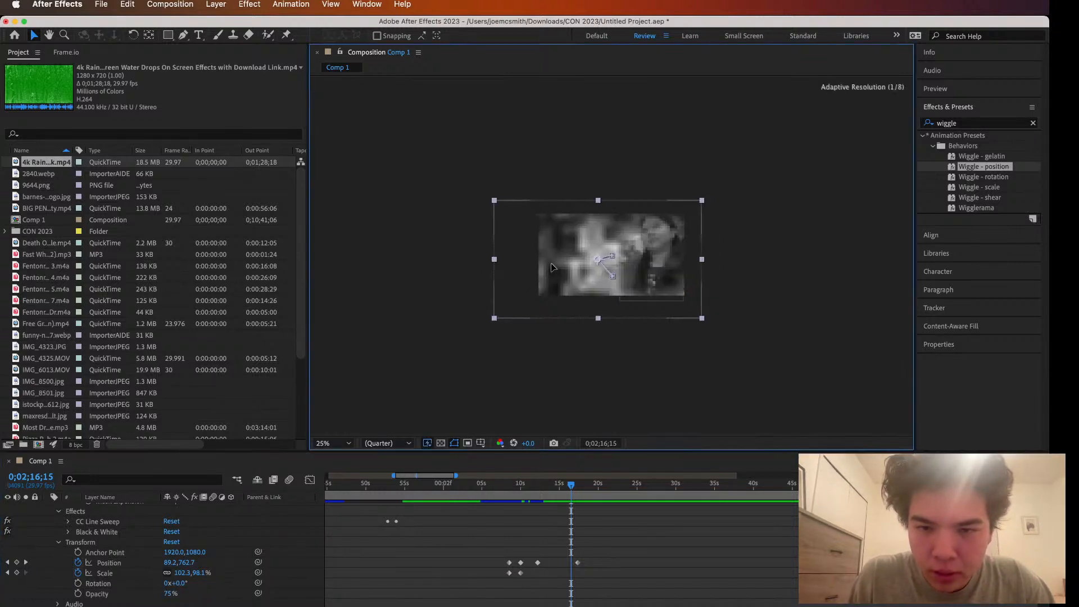
drag(533, 266, 538, 265)
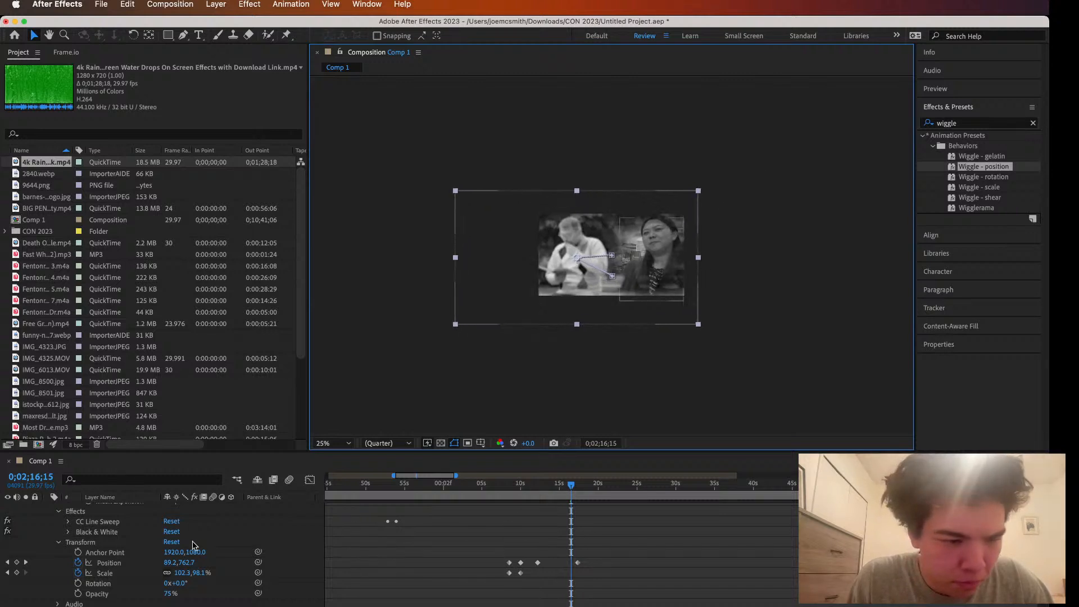
click(565, 486)
drag(565, 486, 569, 490)
click(585, 278)
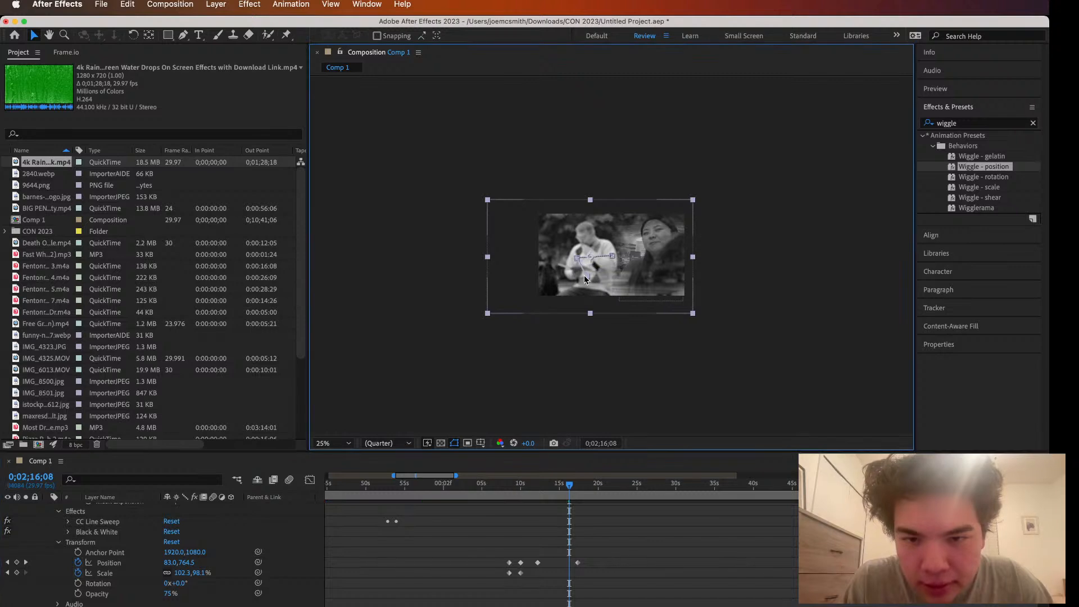
Reposition and enlarge the picture of the man in the argyle sweater within the frame at 0;02;16;03
drag(610, 253, 629, 230)
drag(569, 485, 568, 488)
drag(668, 198, 687, 198)
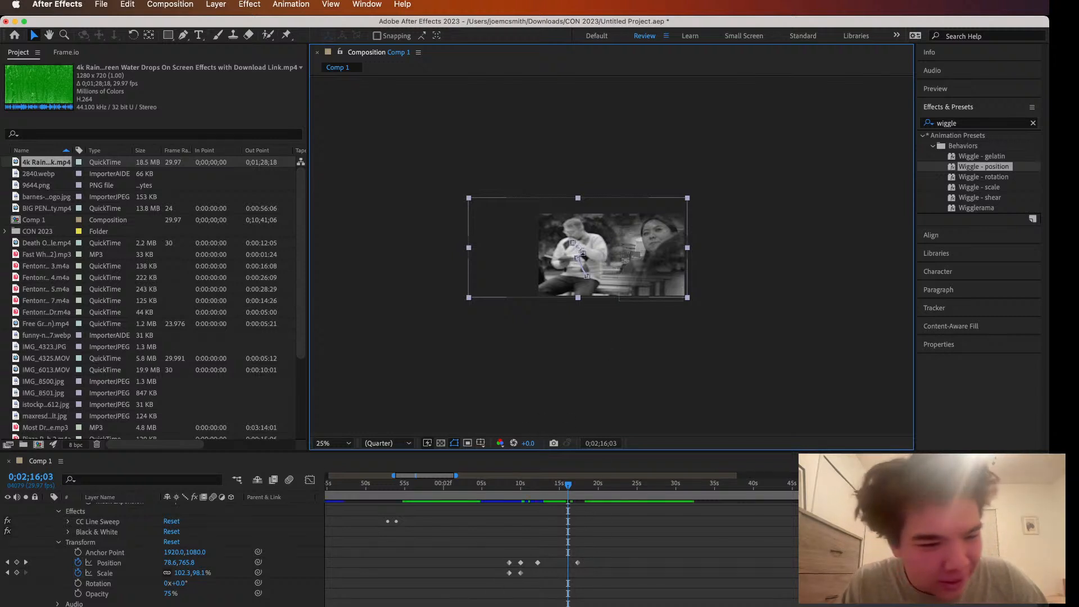
Collapse the expanded video and Fenton audio layers and reveal the Transform properties of the funny webp picture layer
scroll(58, 531, up, 2)
scroll(57, 528, up, 4)
click(46, 555)
scroll(46, 554, down, 2)
click(47, 544)
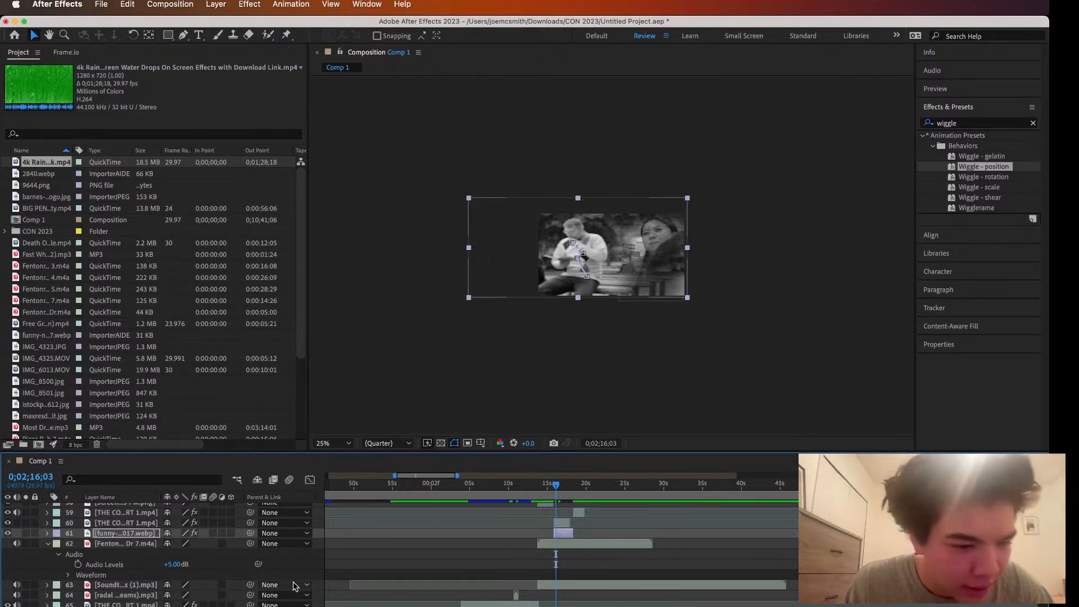
click(47, 545)
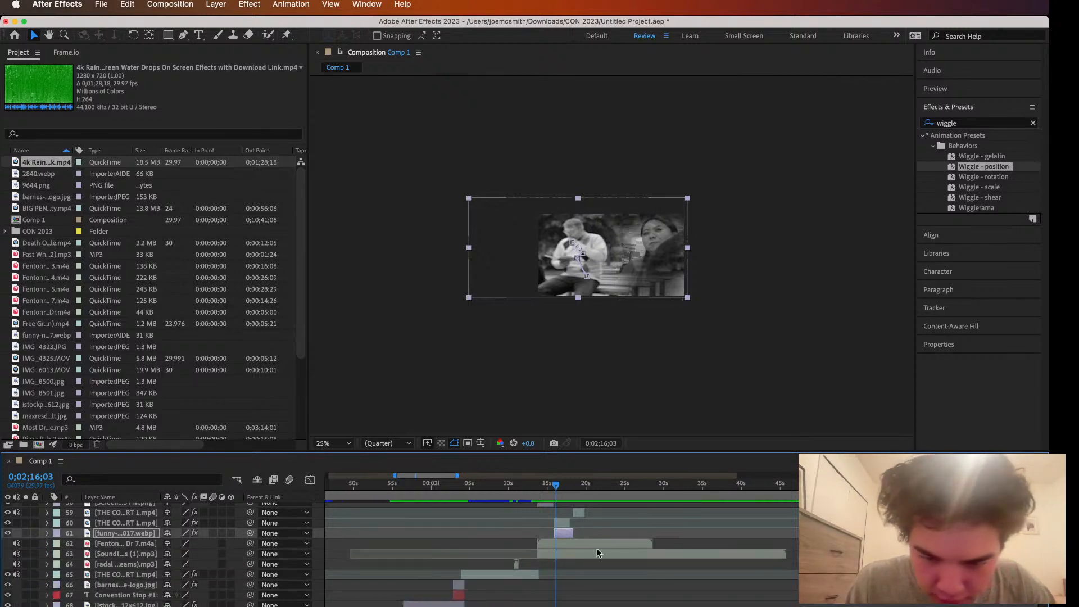
click(47, 534)
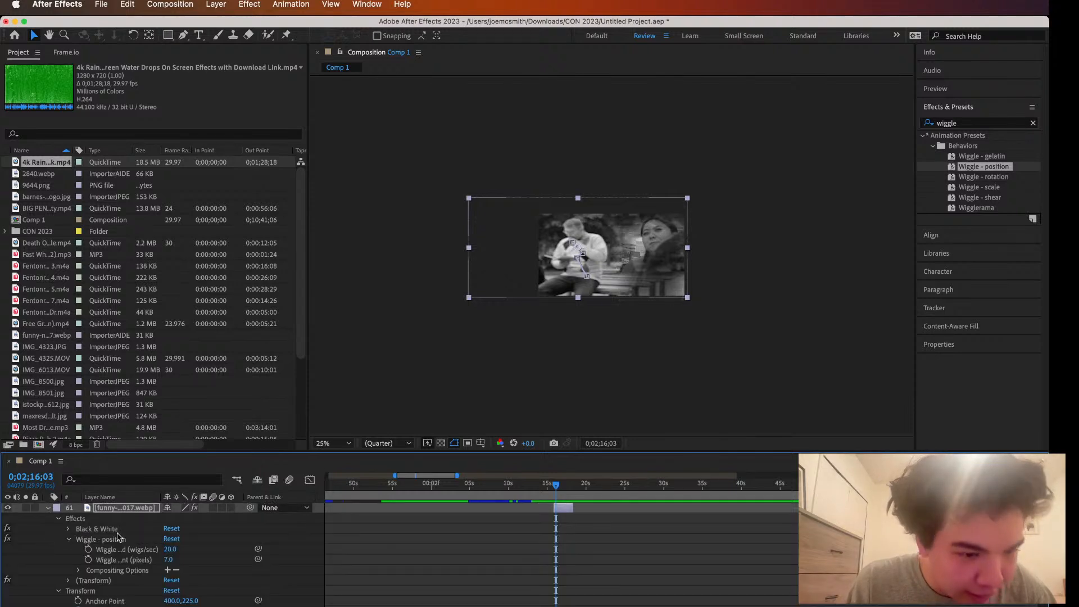
scroll(261, 585, down, 5)
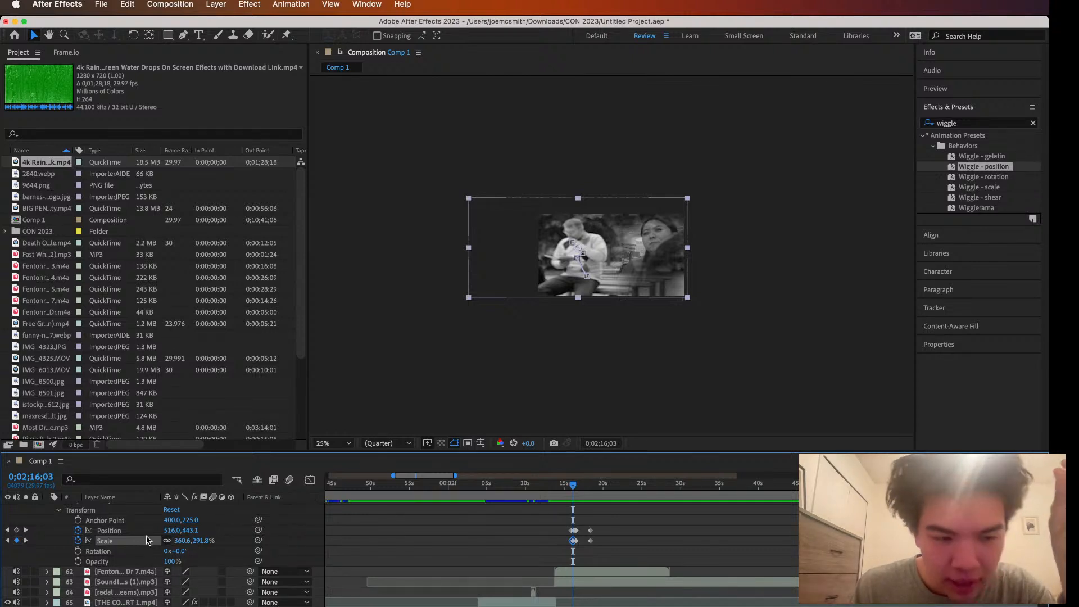
At 0;02;15;27, clear the funny webp layer's Position and Scale keyframes and start new ones for both properties
scroll(133, 533, up, 1)
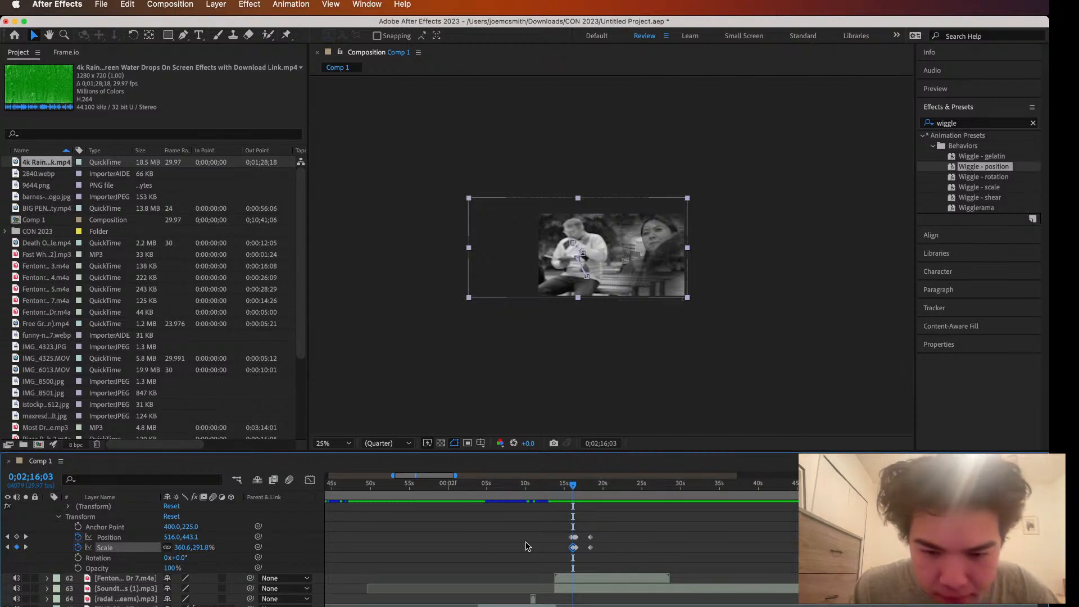
scroll(525, 541, up, 4)
scroll(526, 541, up, 1)
drag(573, 483, 570, 482)
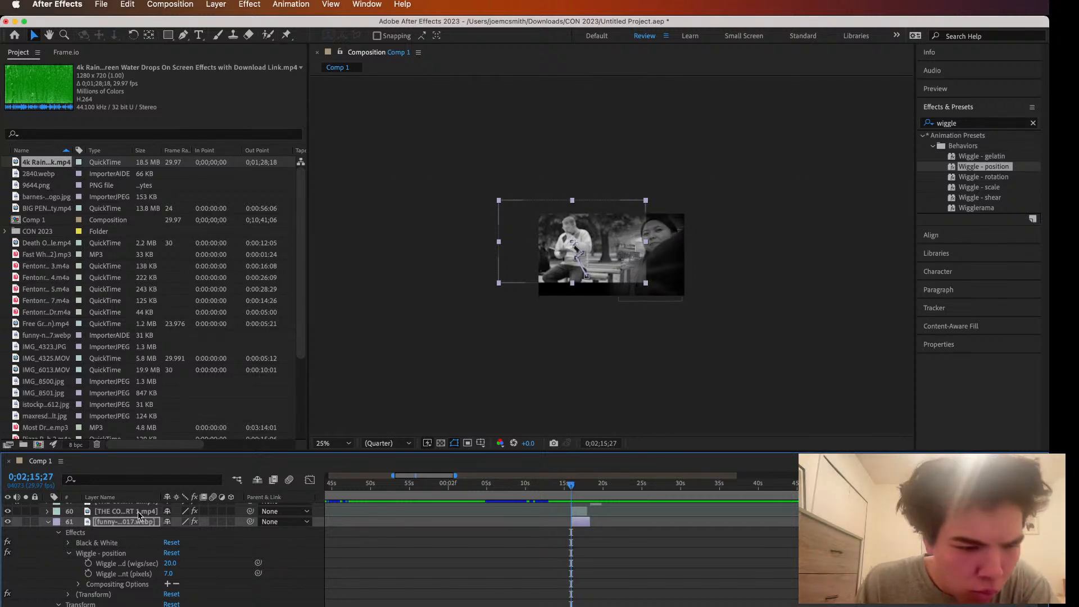
scroll(141, 529, down, 1)
scroll(93, 585, down, 1)
click(78, 583)
click(78, 593)
click(78, 592)
click(78, 583)
scroll(863, 592, up, 3)
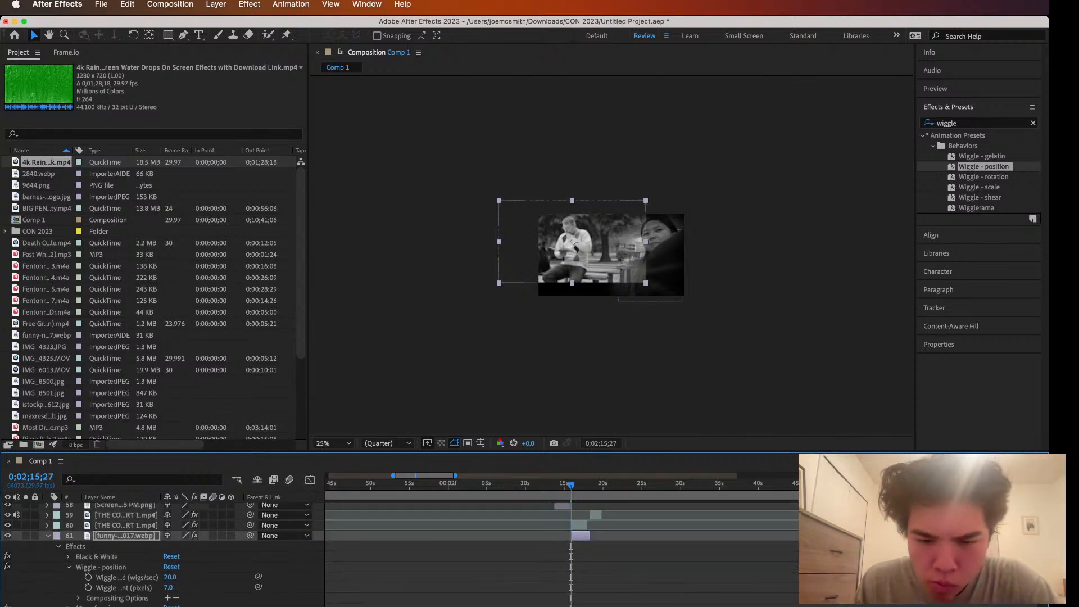
Enlarge and reposition the funny webp picture at 0;02;15;27 to position about 528, 516 and scale about -364, 270.7%
drag(592, 258, 624, 268)
drag(683, 213, 722, 211)
drag(593, 253, 563, 251)
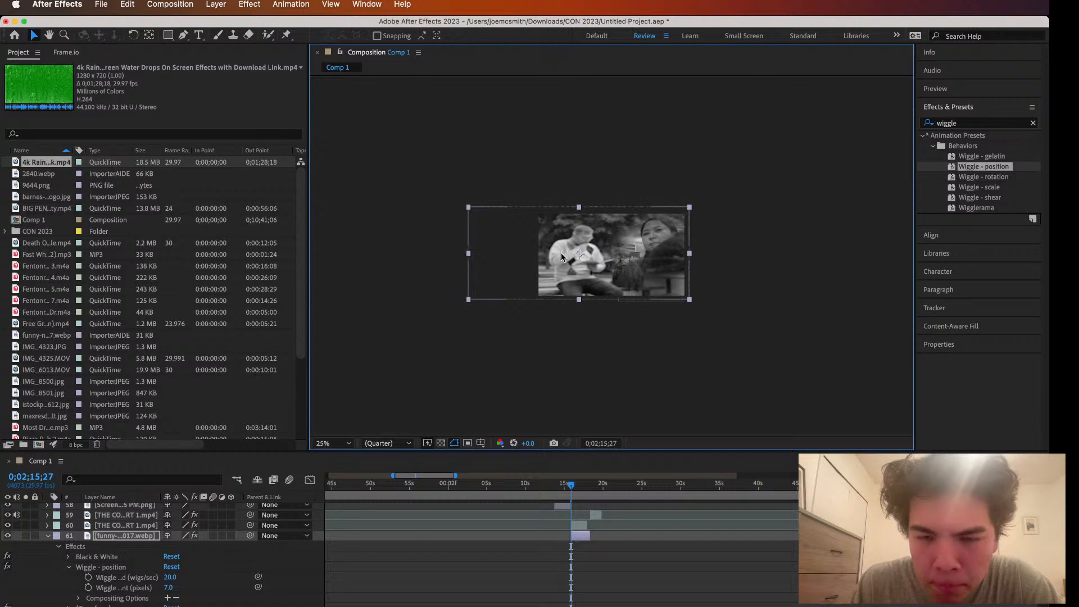
click(46, 536)
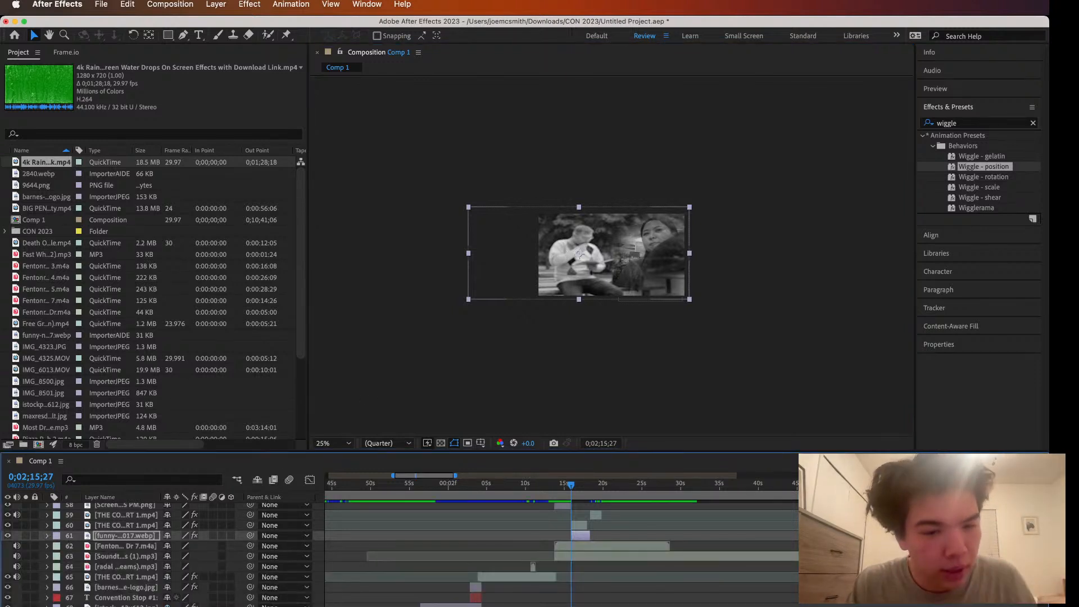
click(47, 537)
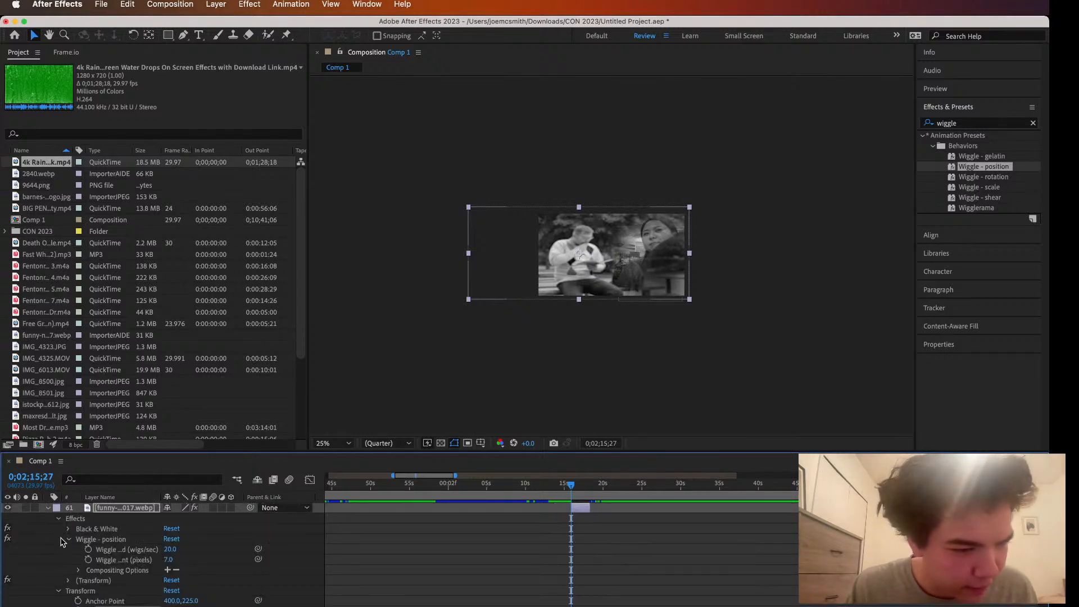
click(68, 529)
click(68, 530)
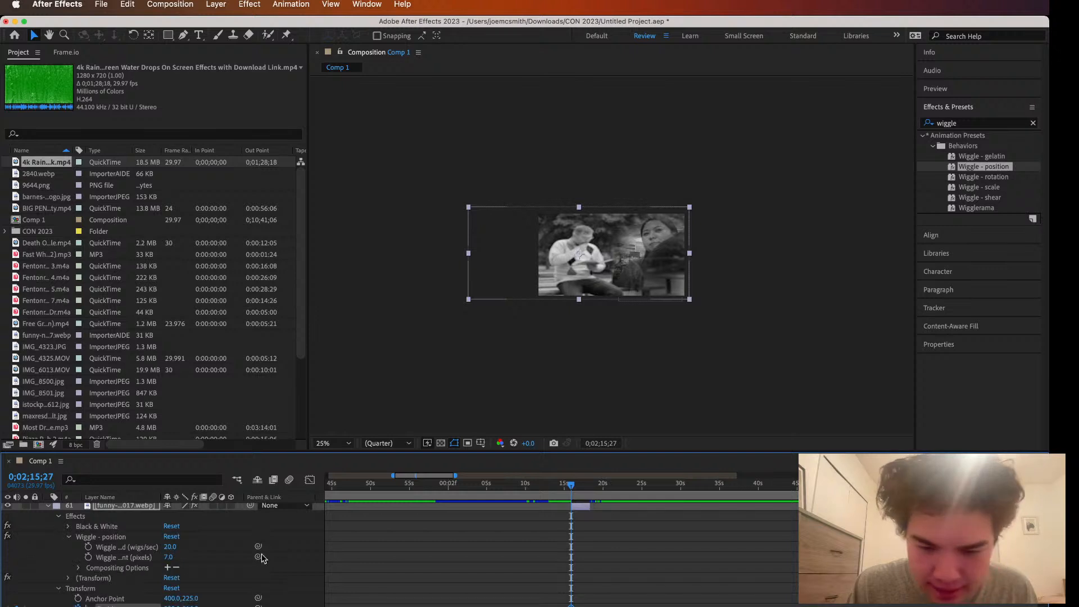
scroll(272, 562, down, 3)
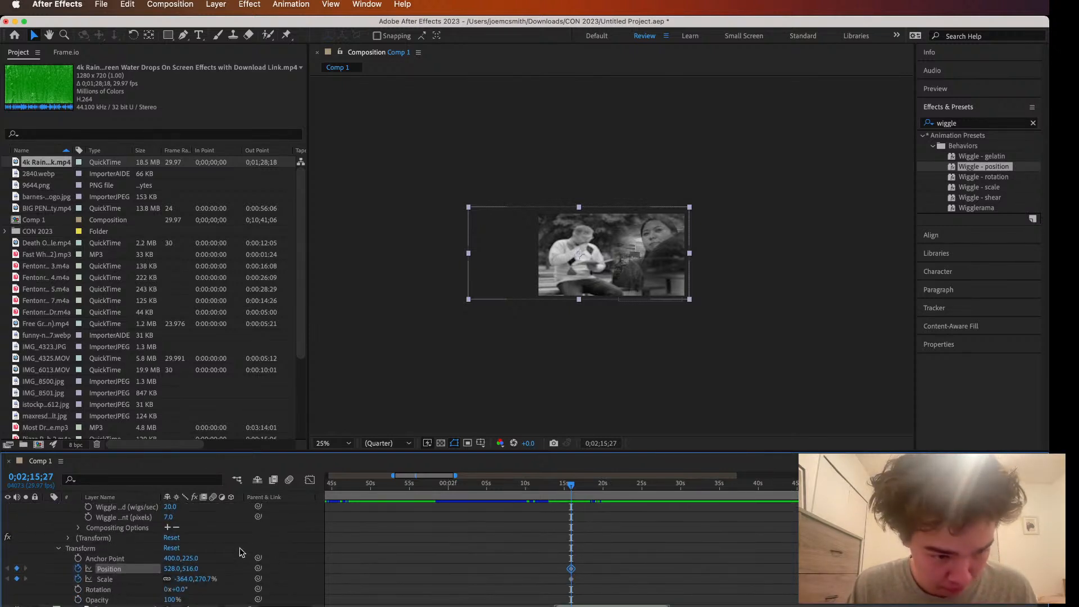
scroll(269, 566, up, 3)
Extend the end of video layer 60 to 0;02;18;12 and preview the two-shot from 0;02;15;26
drag(569, 490, 588, 487)
click(587, 536)
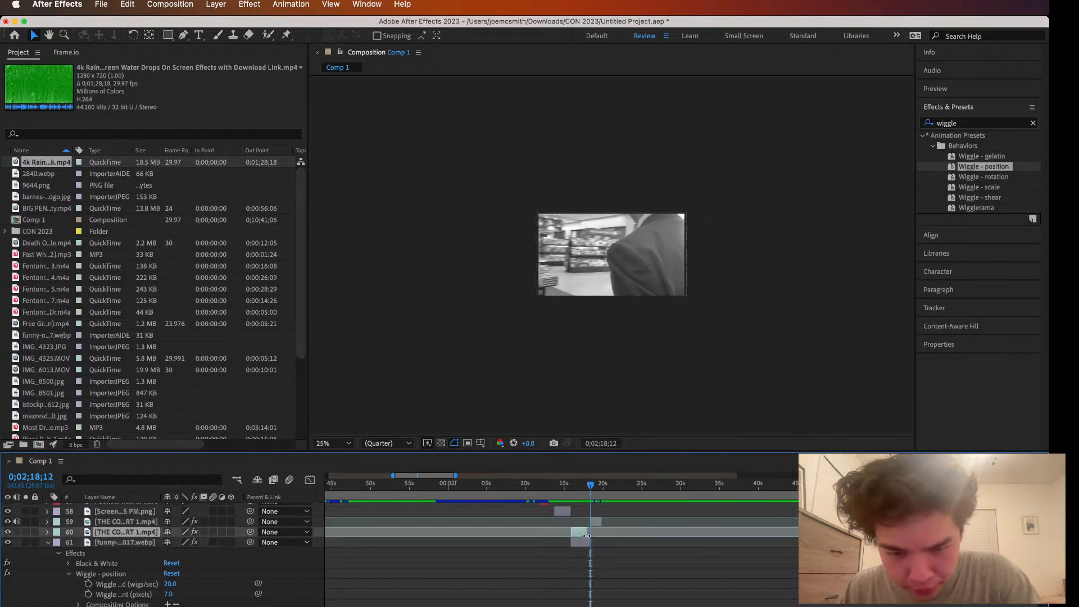
mouse_move(592, 486)
mouse_down()
mouse_move(568, 487)
mouse_move(582, 488)
mouse_up()
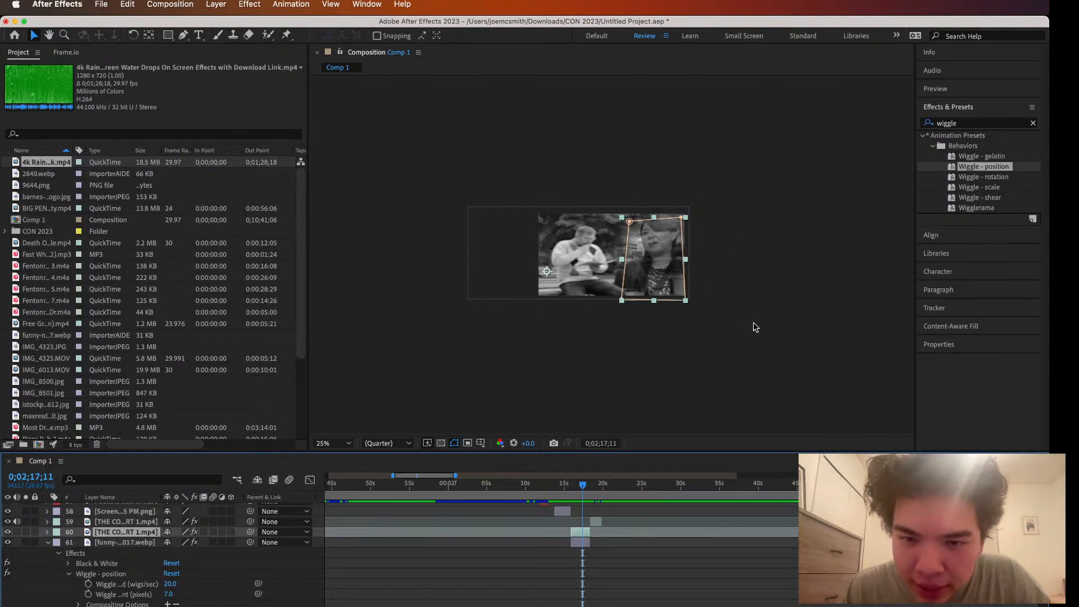
mouse_move(583, 488)
mouse_down()
mouse_move(566, 488)
mouse_move(592, 490)
mouse_move(571, 491)
mouse_up()
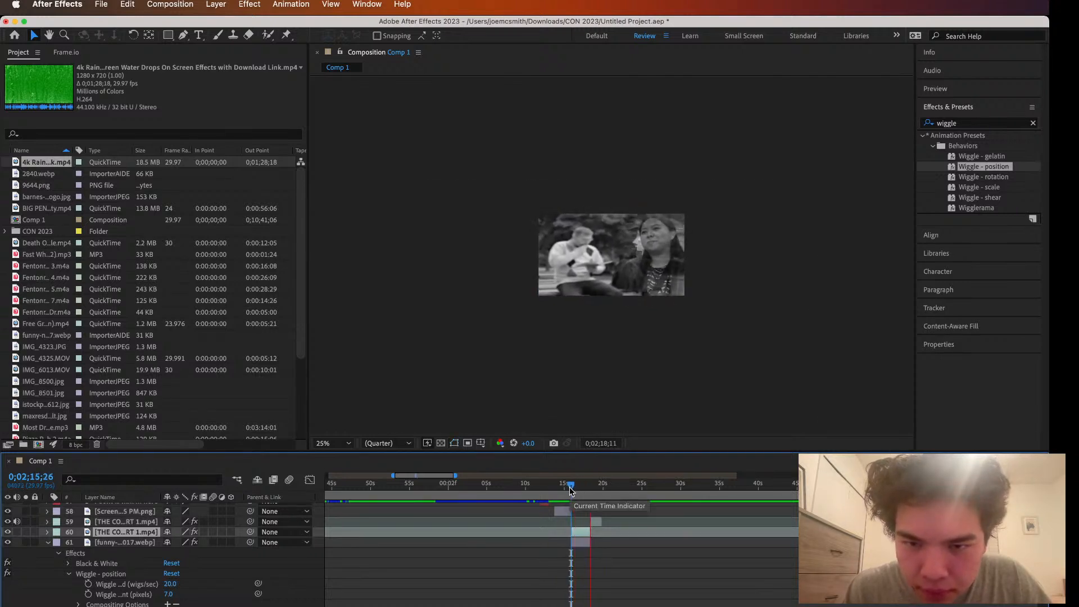
Enlarge the funny webp picture outward at 0;02;18;11 to create a slow zoom-in over the clip
drag(570, 491, 590, 487)
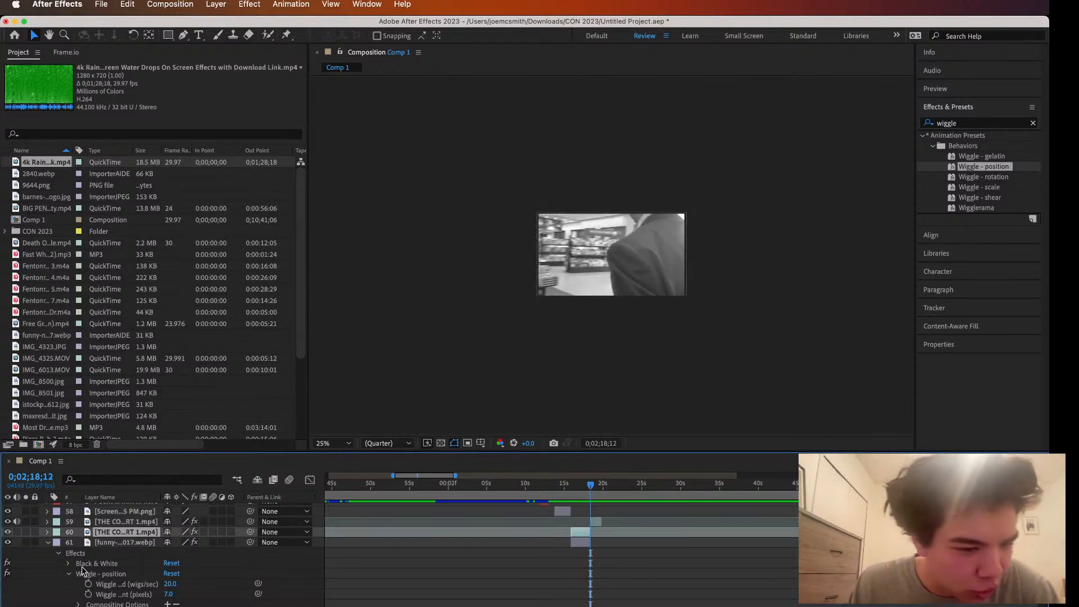
scroll(70, 571, down, 3)
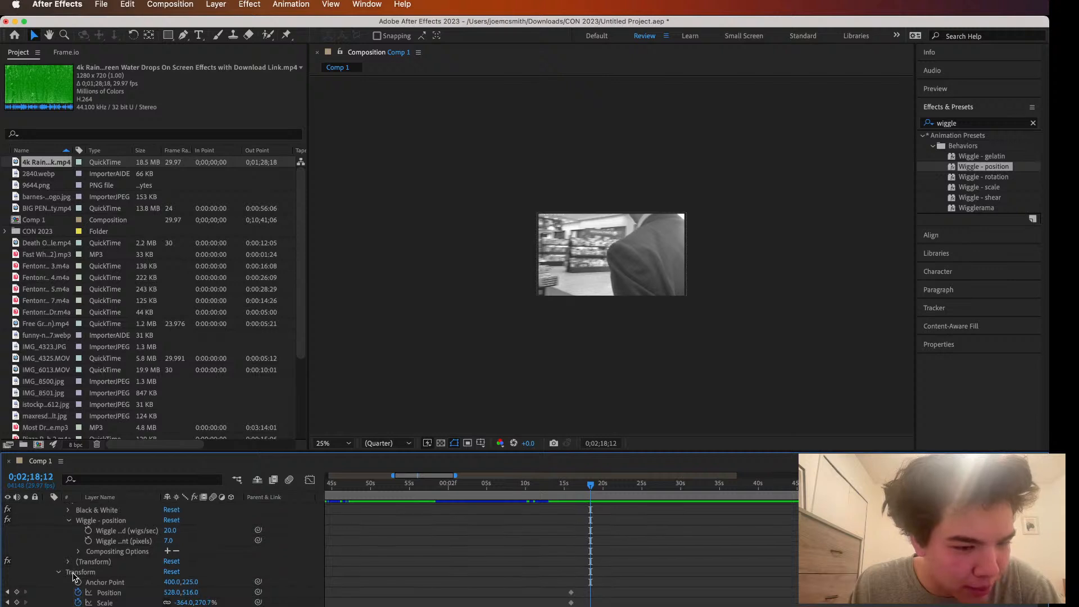
scroll(74, 577, up, 2)
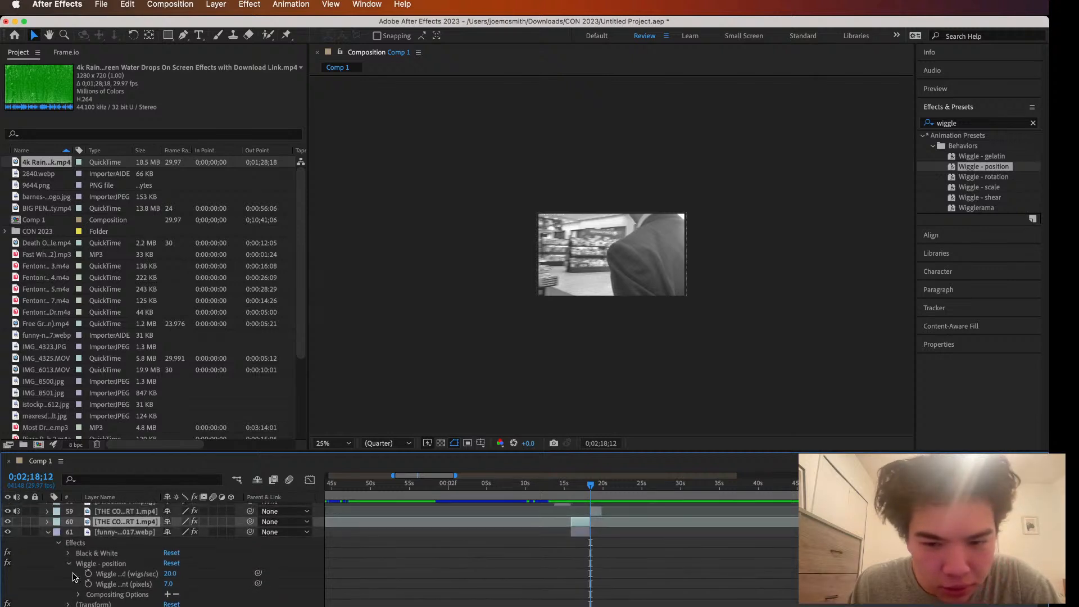
click(589, 487)
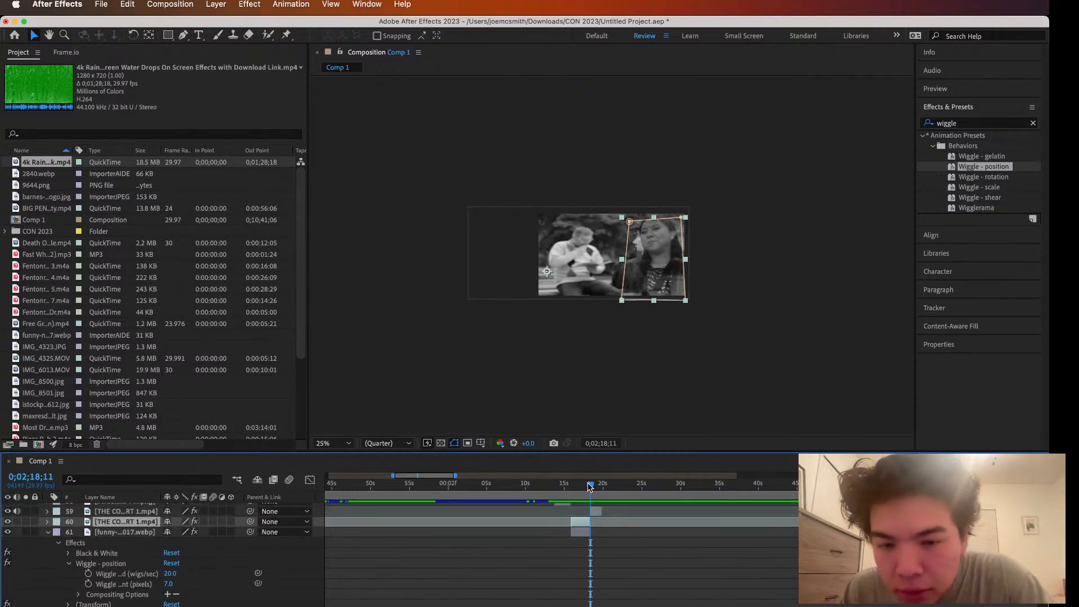
scroll(538, 241, down, 1)
click(542, 239)
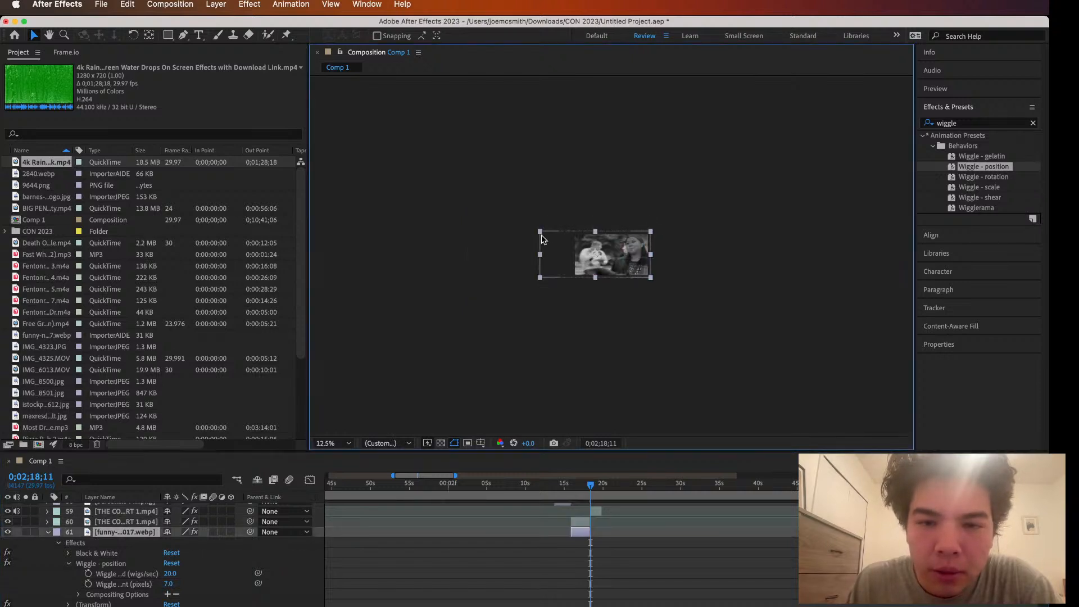
drag(538, 233, 503, 219)
click(737, 338)
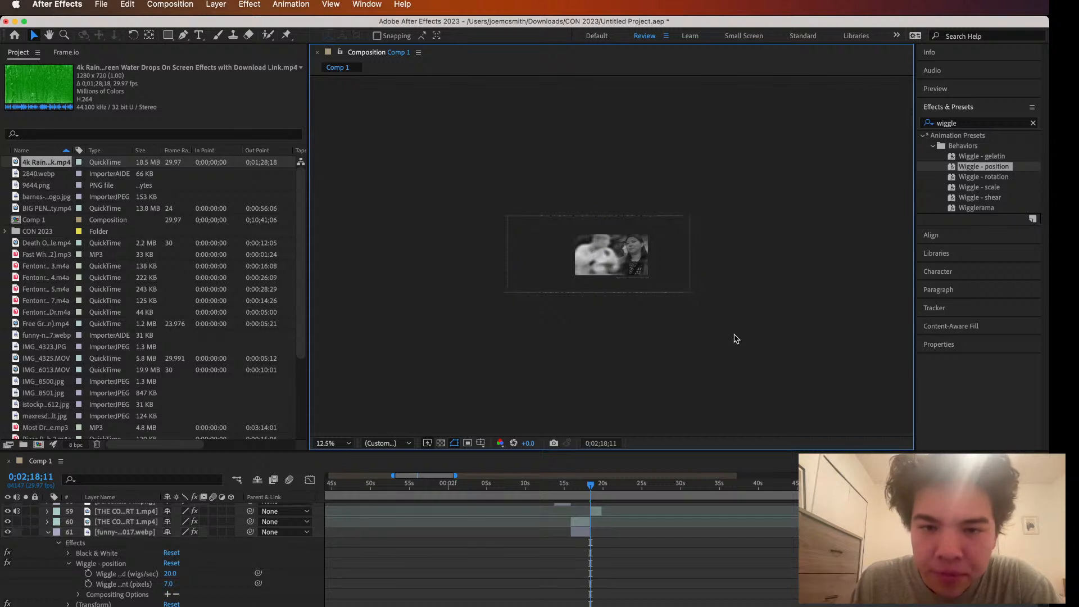
Collapse the funny webp layer, magnify the composition view to 50% and save the project
click(48, 531)
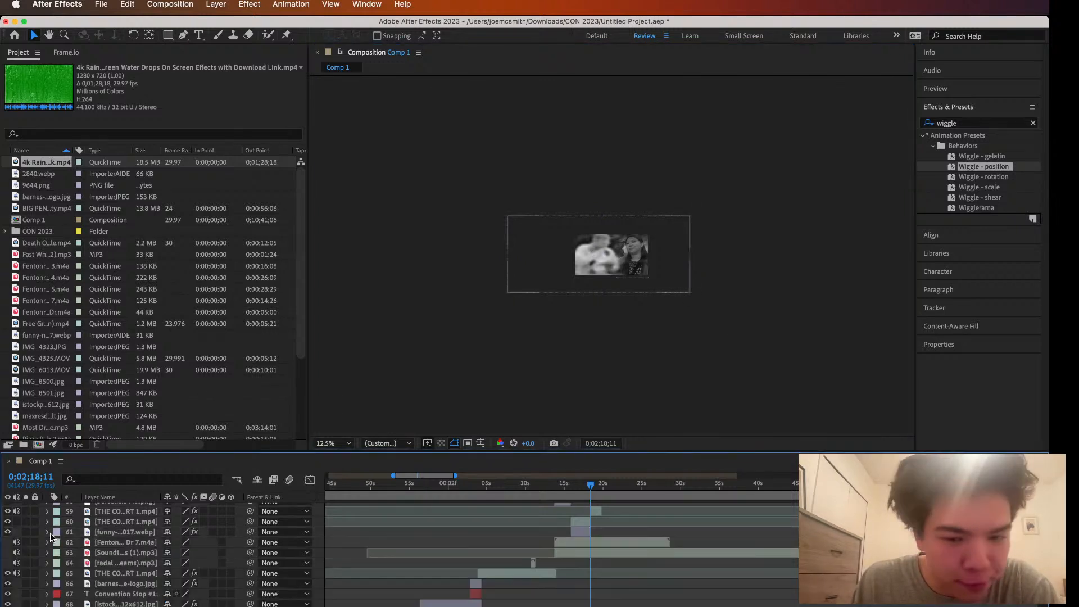
scroll(687, 380, up, 4)
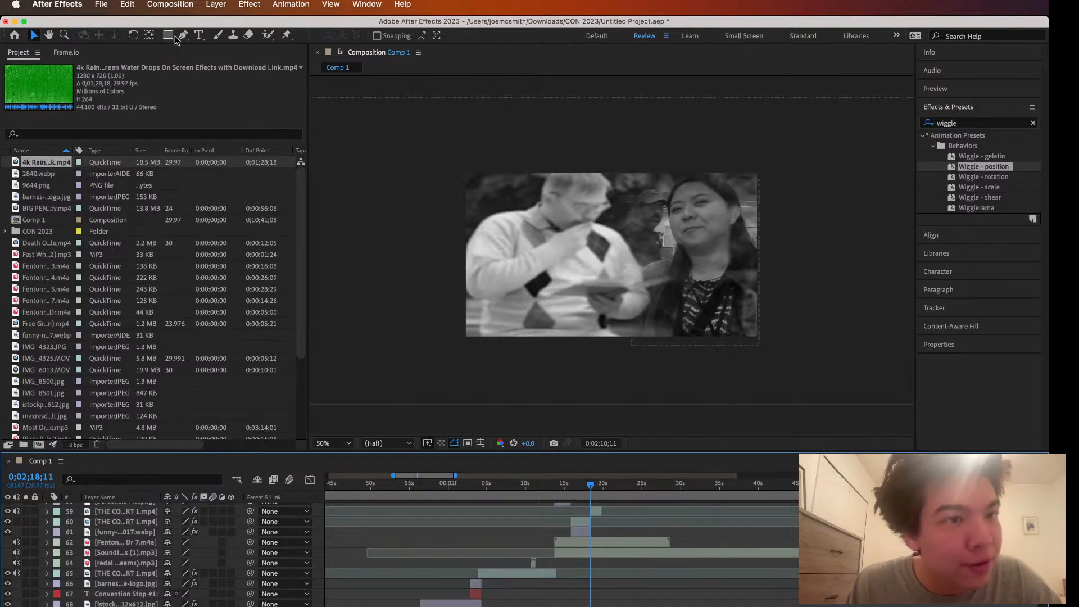
click(101, 4)
click(107, 125)
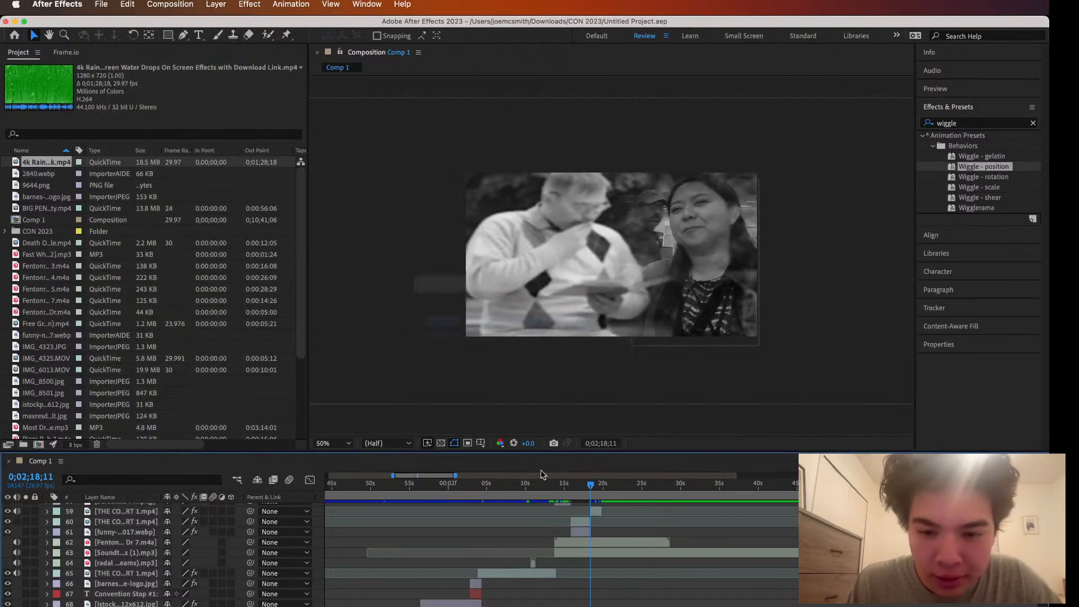
Preview the composition from 0;02;11;24 into the zooming two-shot
drag(592, 492, 540, 487)
key(space)
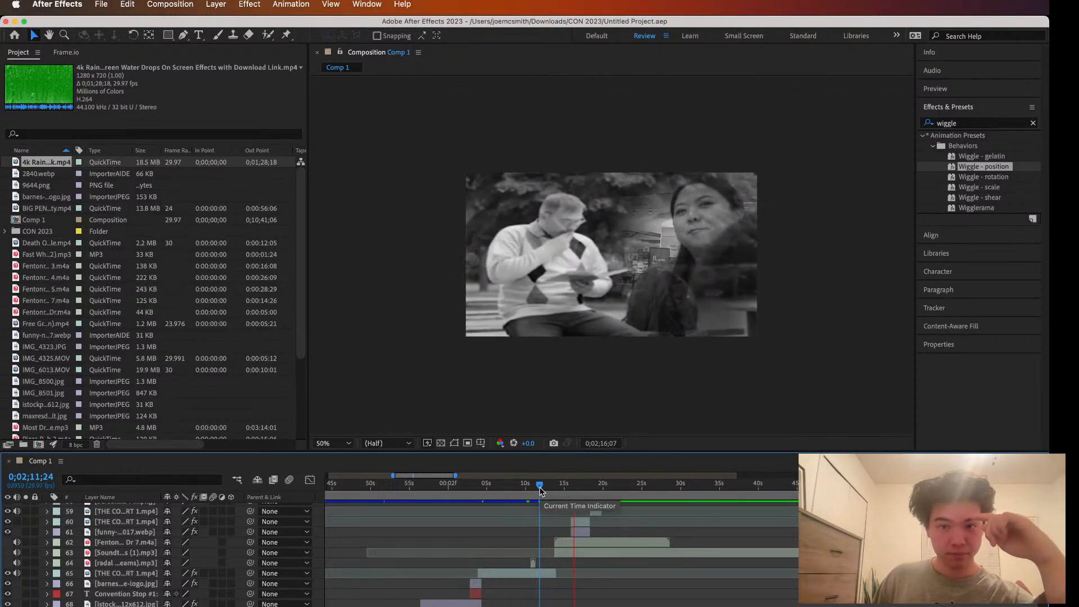
key(space)
scroll(621, 573, up, 1)
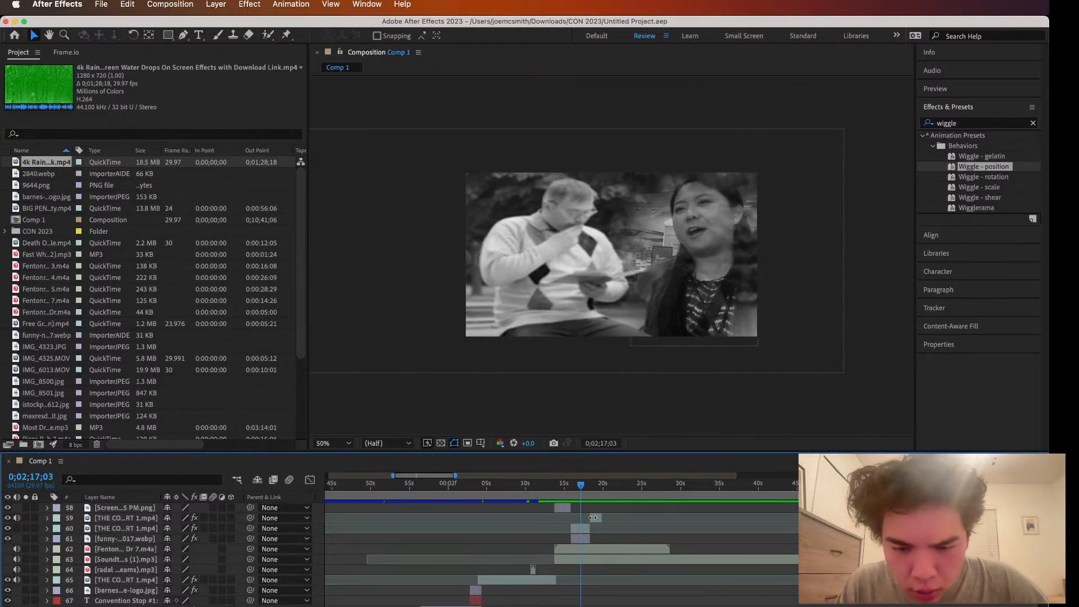
Apply the Venetian Blinds transition effect to the screenshot picture layer with the current time at 0;02;15;27
drag(580, 485, 577, 506)
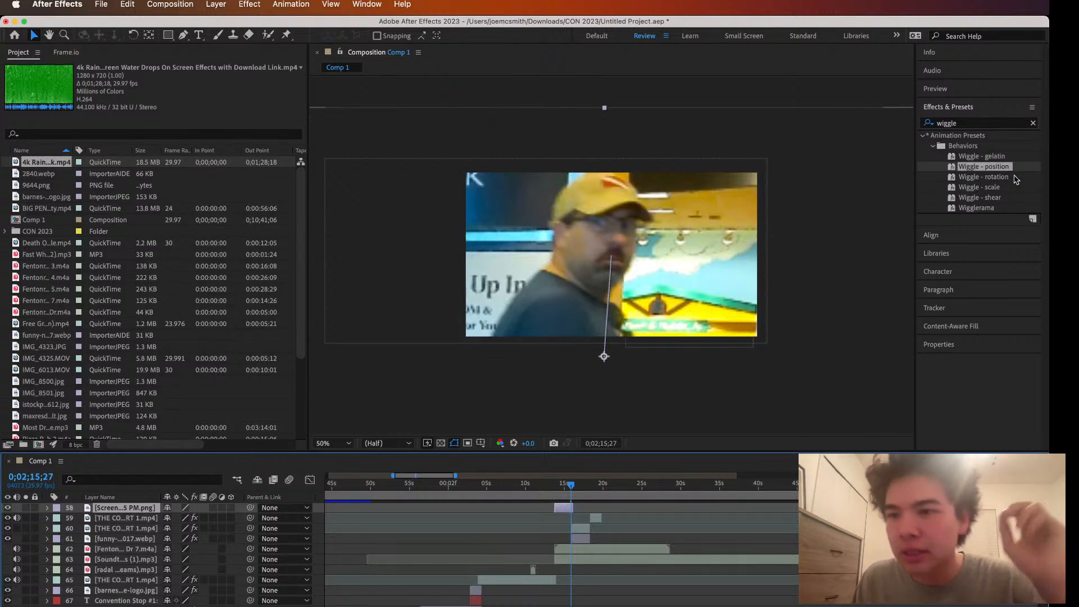
click(1034, 124)
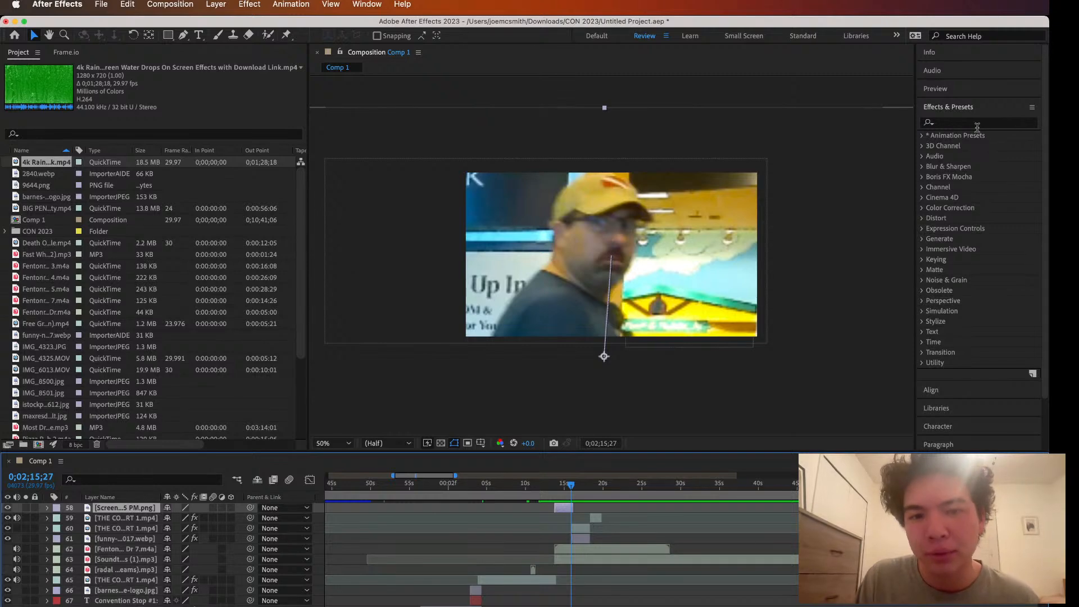
right_click(564, 507)
mouse_move(667, 335)
mouse_move(614, 447)
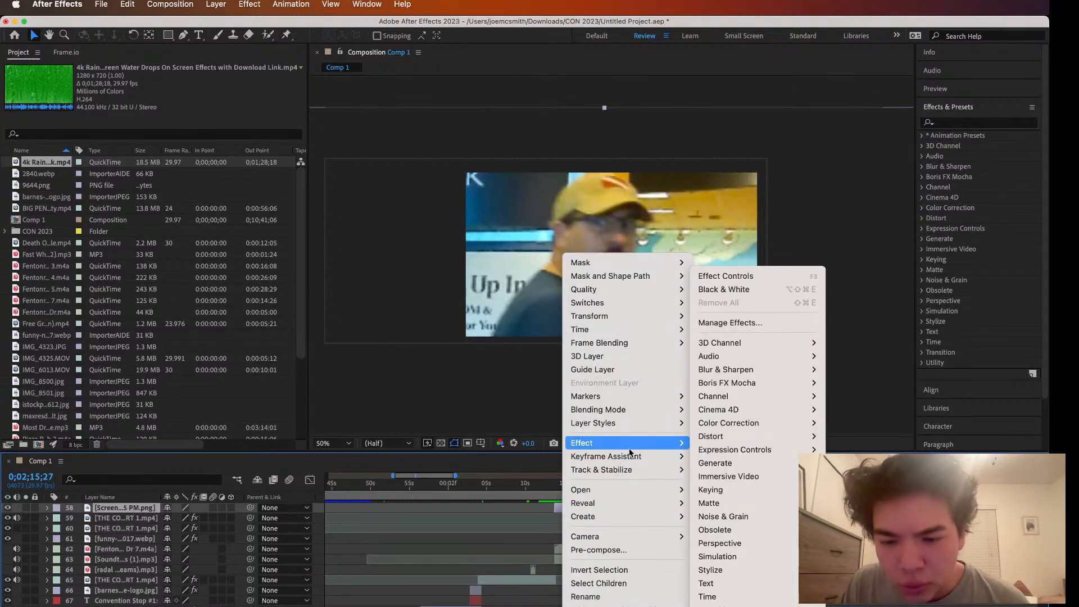
mouse_move(763, 604)
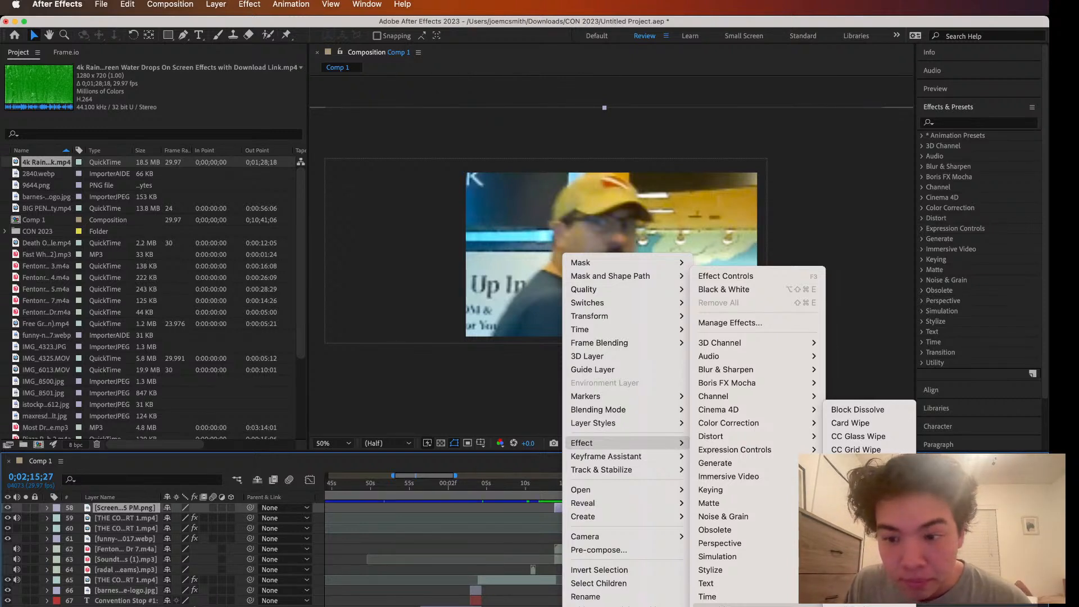
click(860, 597)
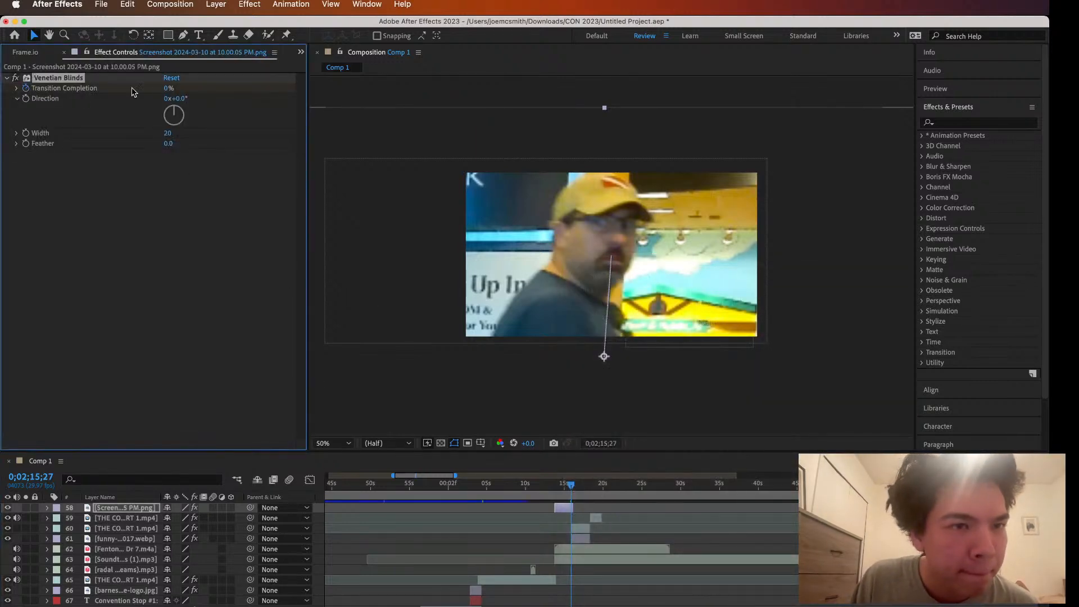
Animate the Venetian Blinds Transition Completion from 0% at 0;02;15;27 to fully complete at 0;02;16;05, and leave the effect's settings
drag(171, 90, 222, 76)
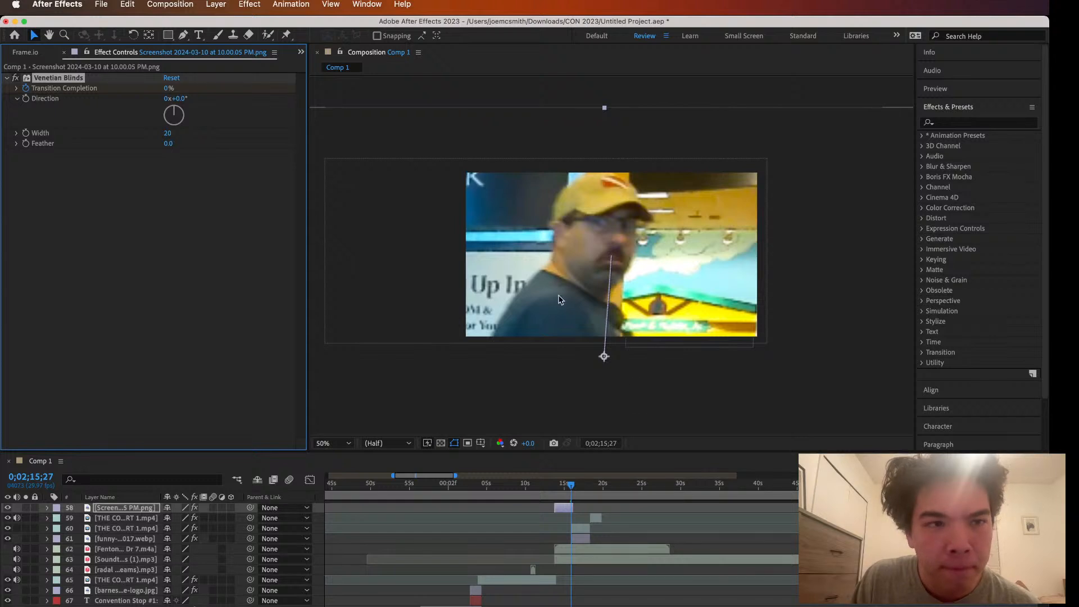
click(574, 486)
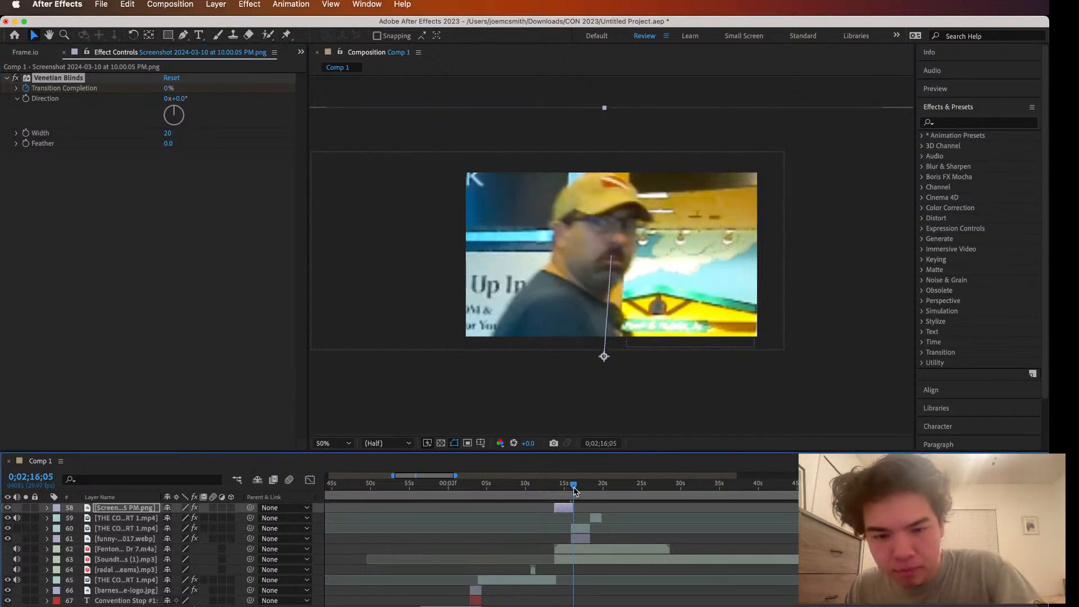
drag(167, 92, 258, 92)
click(32, 56)
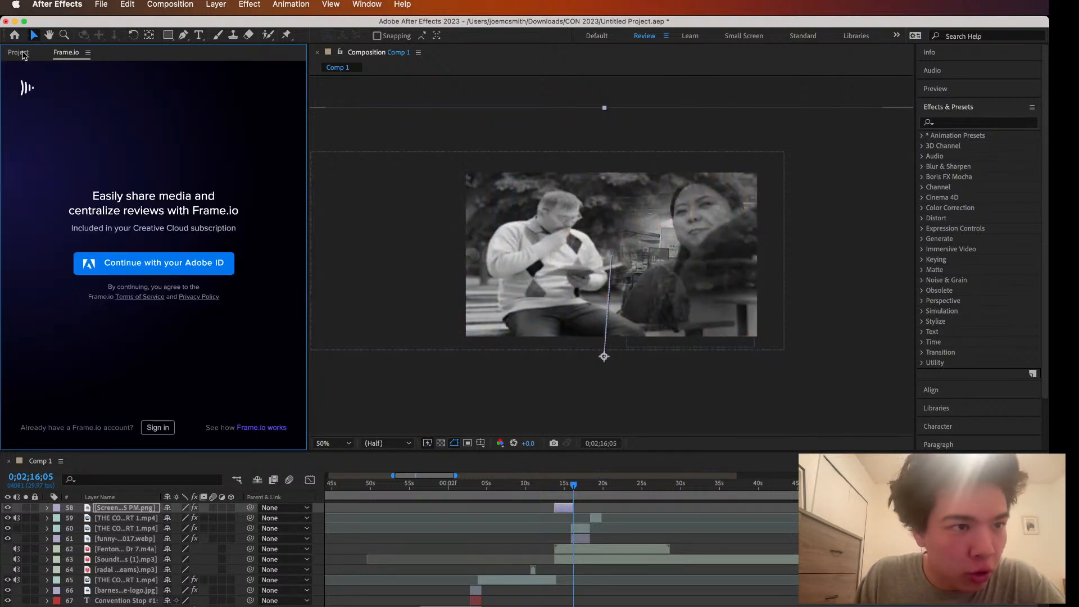
Bring back the project's footage list and preview the composition from 0;02;13;23 through the Venetian Blinds transition
click(21, 54)
drag(575, 486, 557, 487)
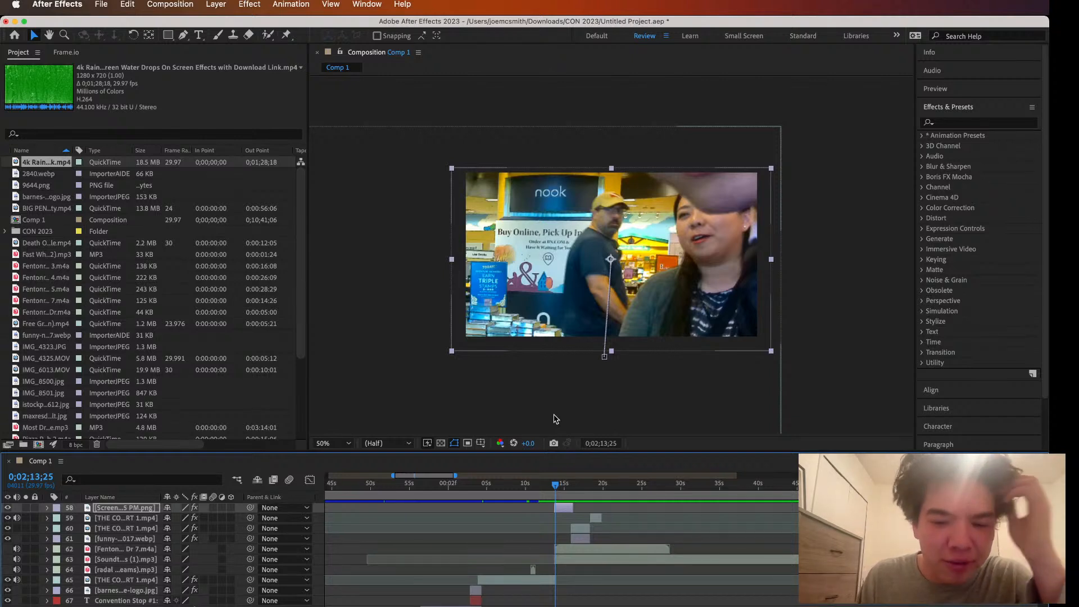
click(555, 486)
key(space)
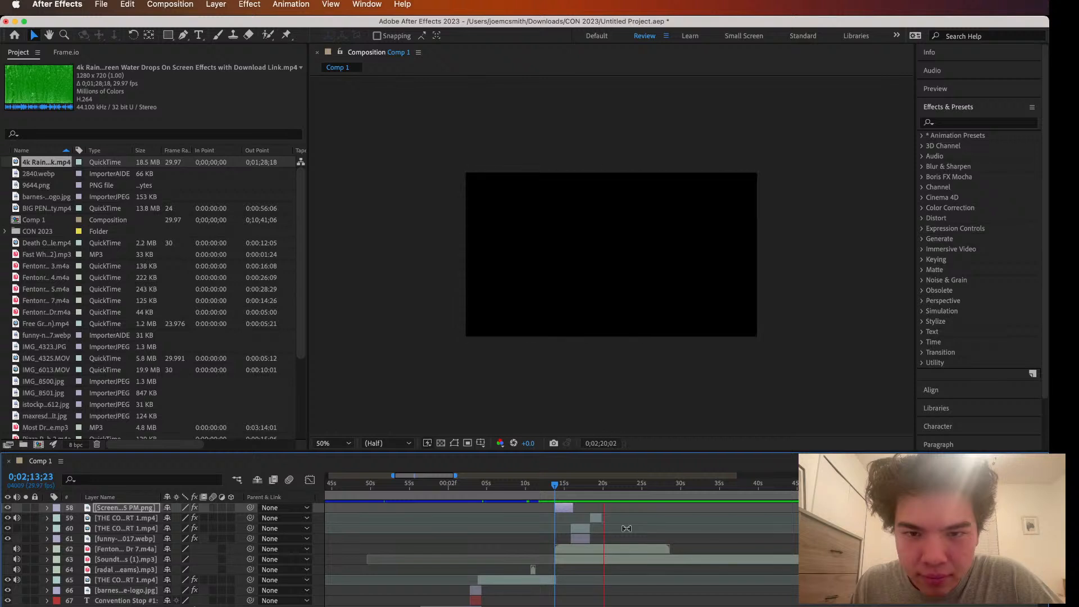
key(space)
Preview the composition from 0;02;19;25 and save the project
click(602, 483)
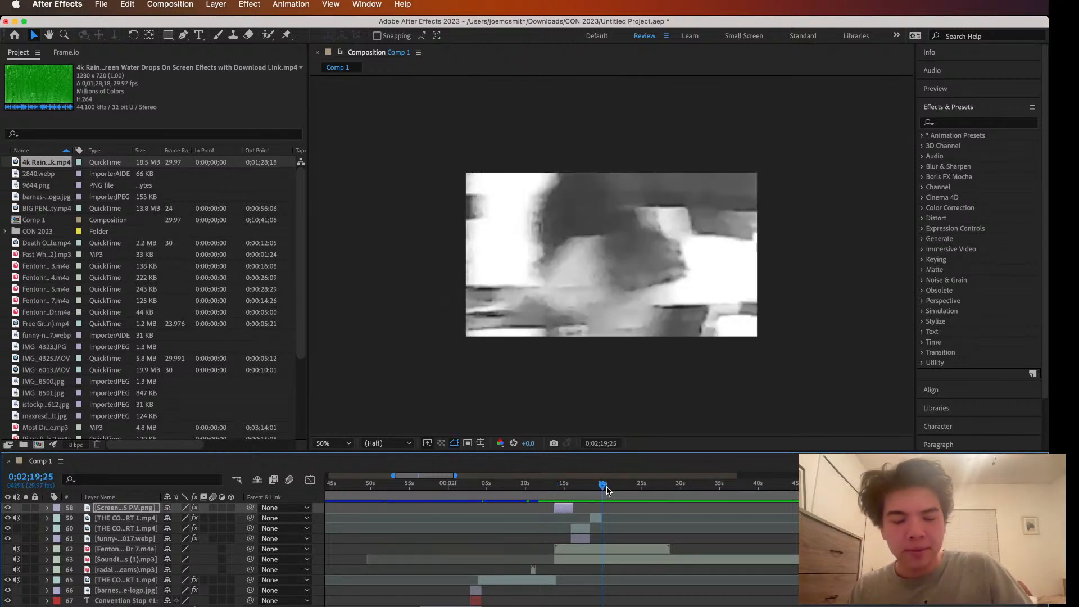
key(space)
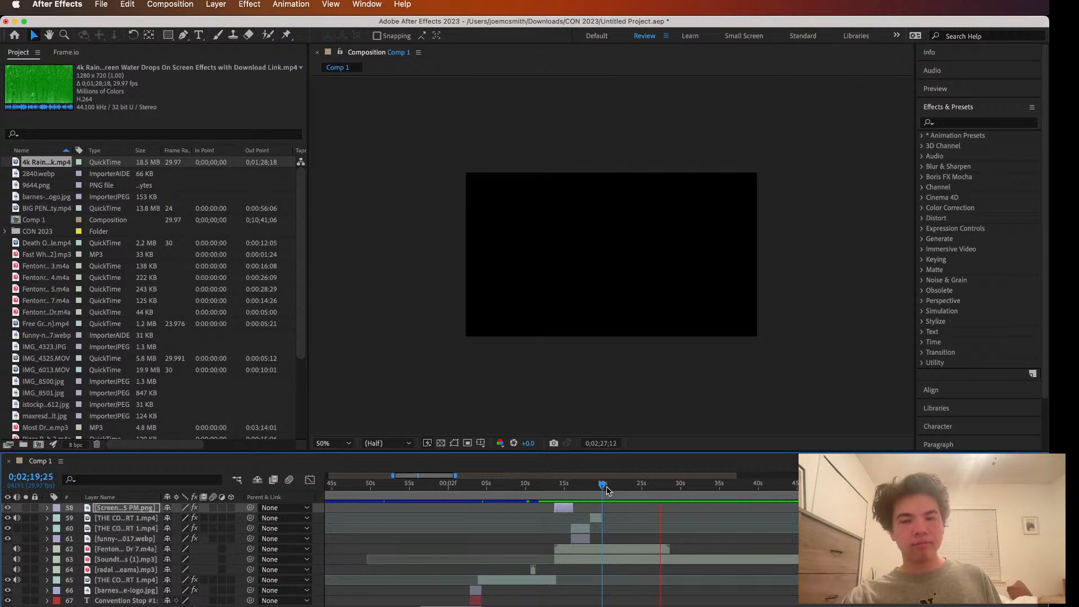
key(space)
click(102, 8)
click(109, 127)
Duplicate the mp4 clip layer shown at 0;02;19;25 and mute the audio of both copies
drag(665, 490, 580, 487)
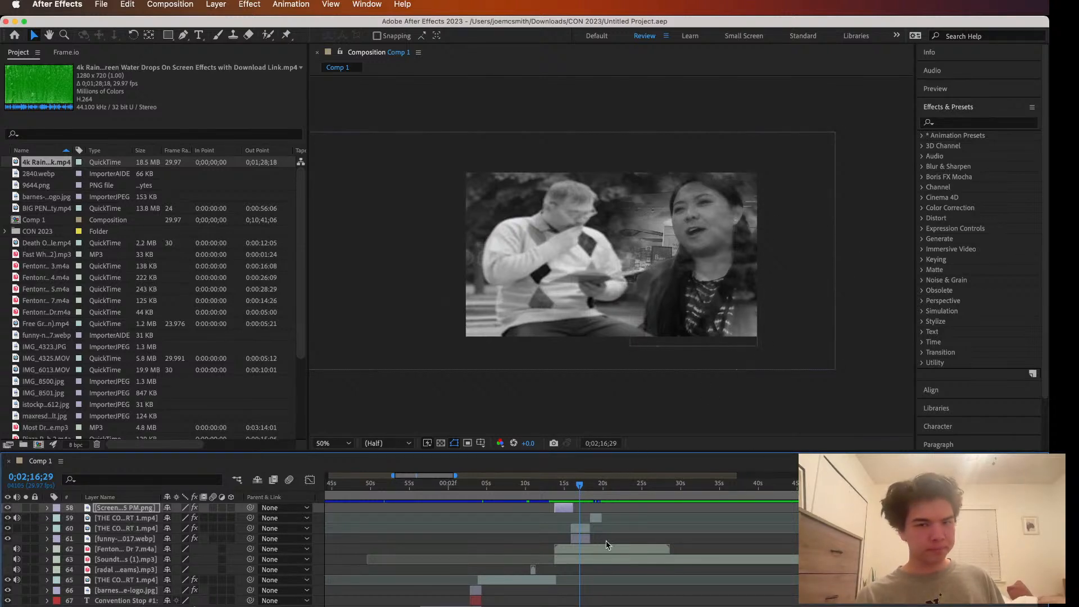
mouse_move(580, 481)
mouse_down()
mouse_move(566, 485)
mouse_move(585, 486)
mouse_up()
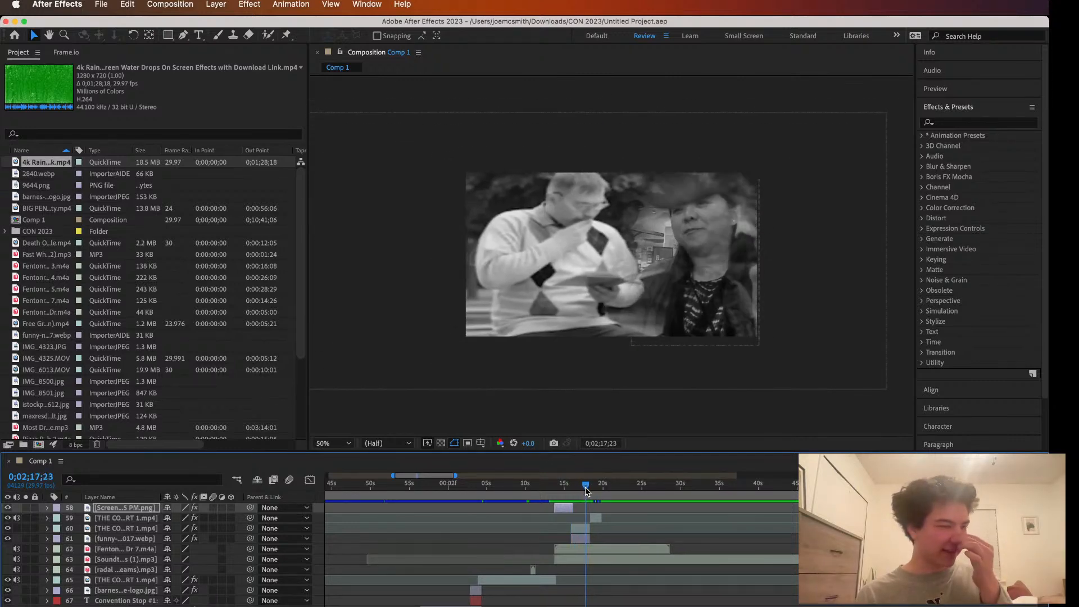
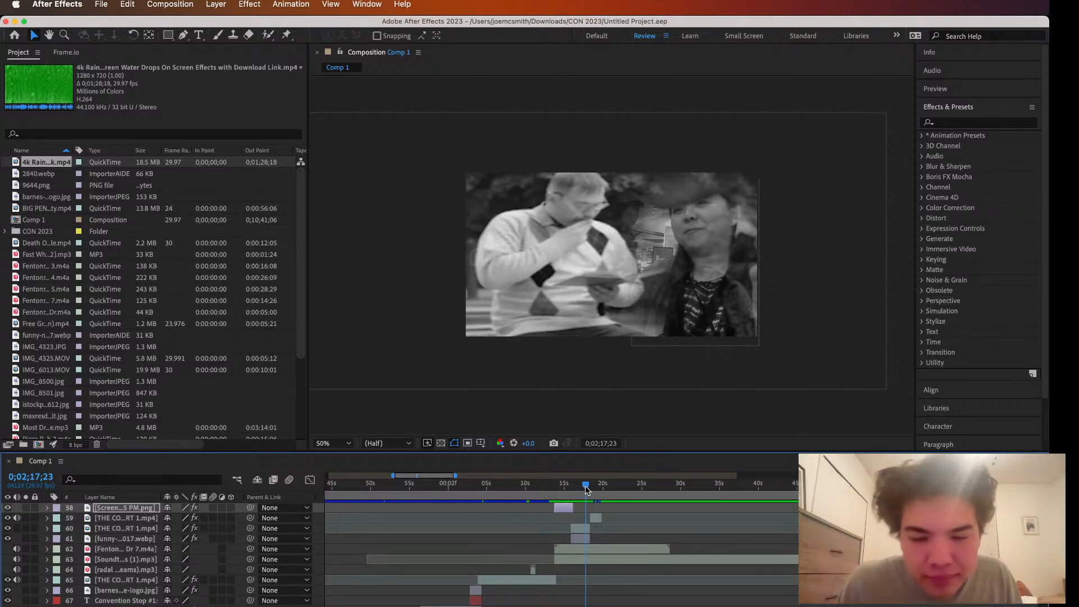
mouse_move(585, 485)
mouse_down()
mouse_move(570, 487)
mouse_move(602, 479)
mouse_up()
click(595, 518)
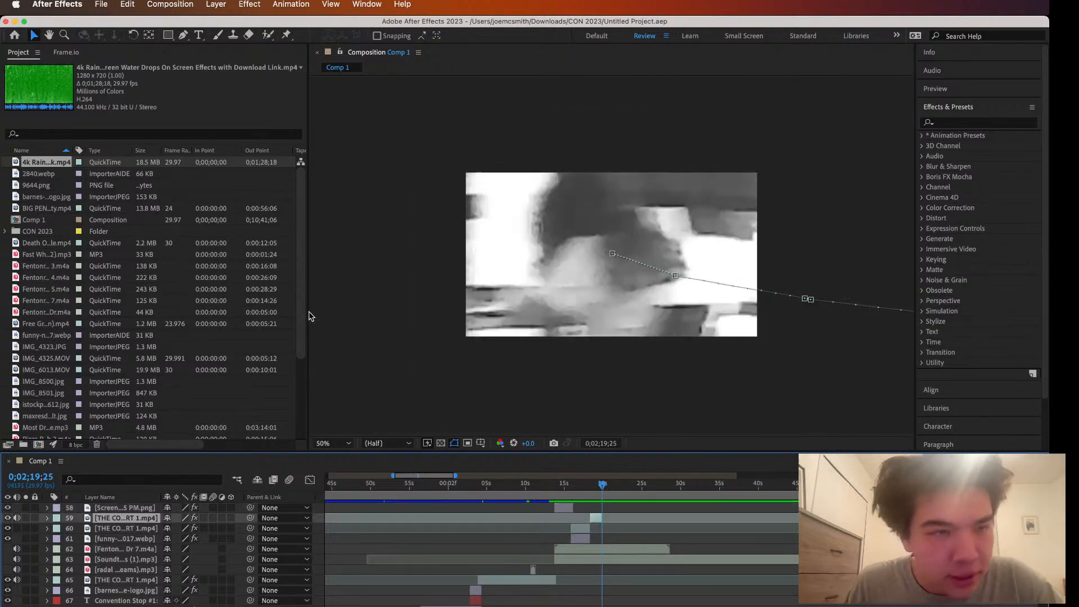
click(127, 4)
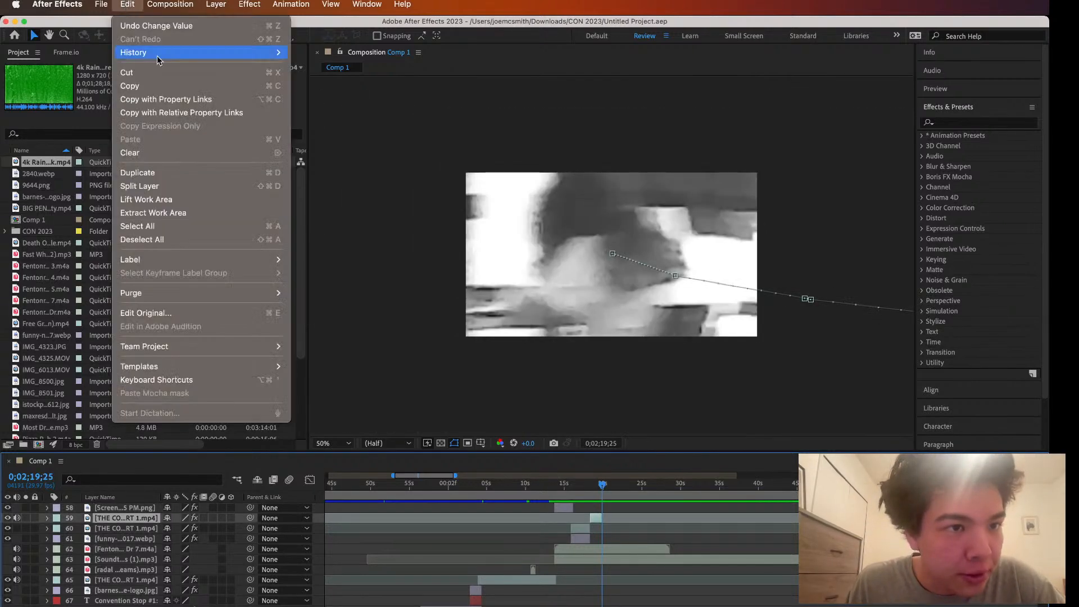
click(165, 179)
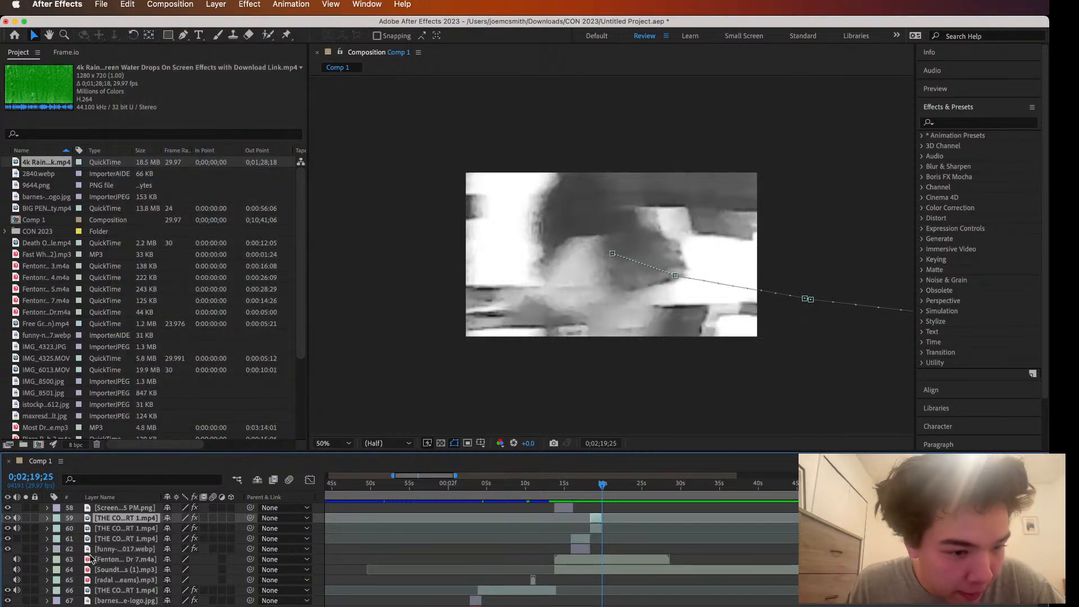
click(18, 527)
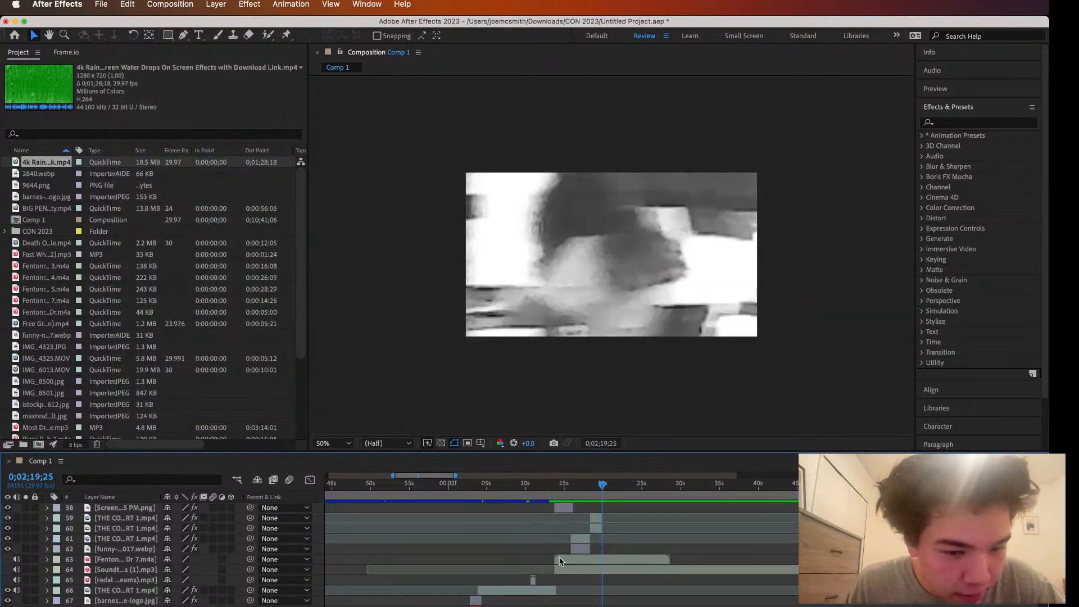
Extend the upper copy's end to about 0;02;31, then shrink and centre it so its picture just fills the frame
click(594, 517)
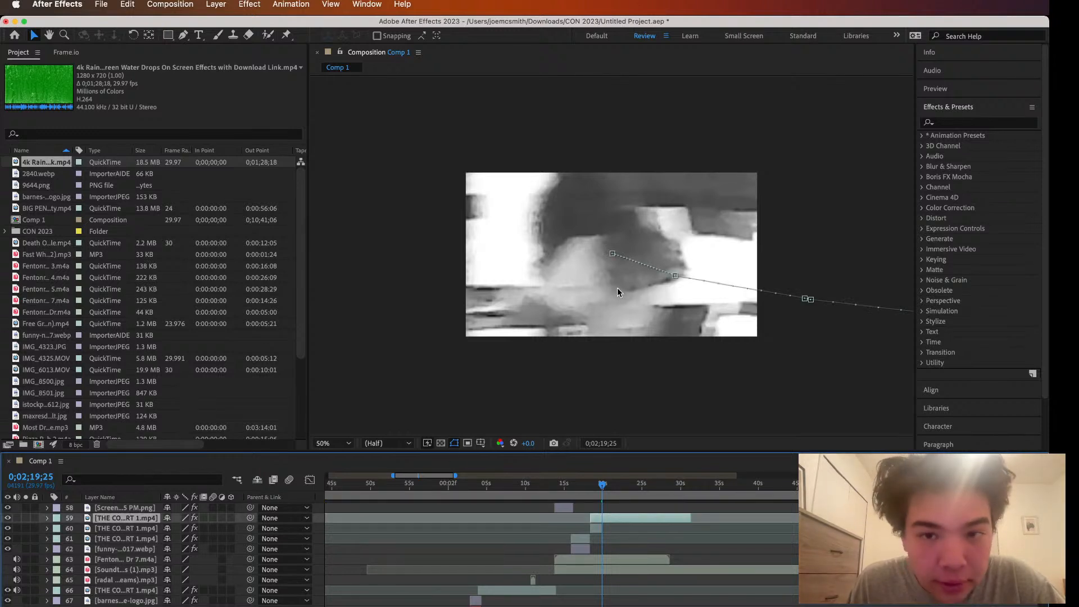
scroll(617, 291, down, 4)
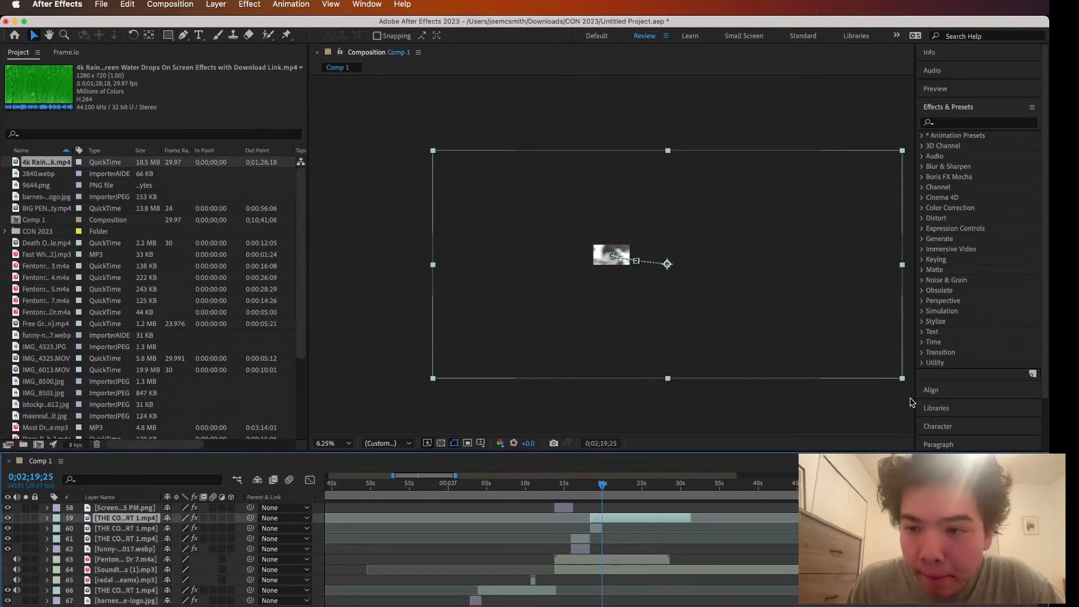
drag(903, 379, 717, 291)
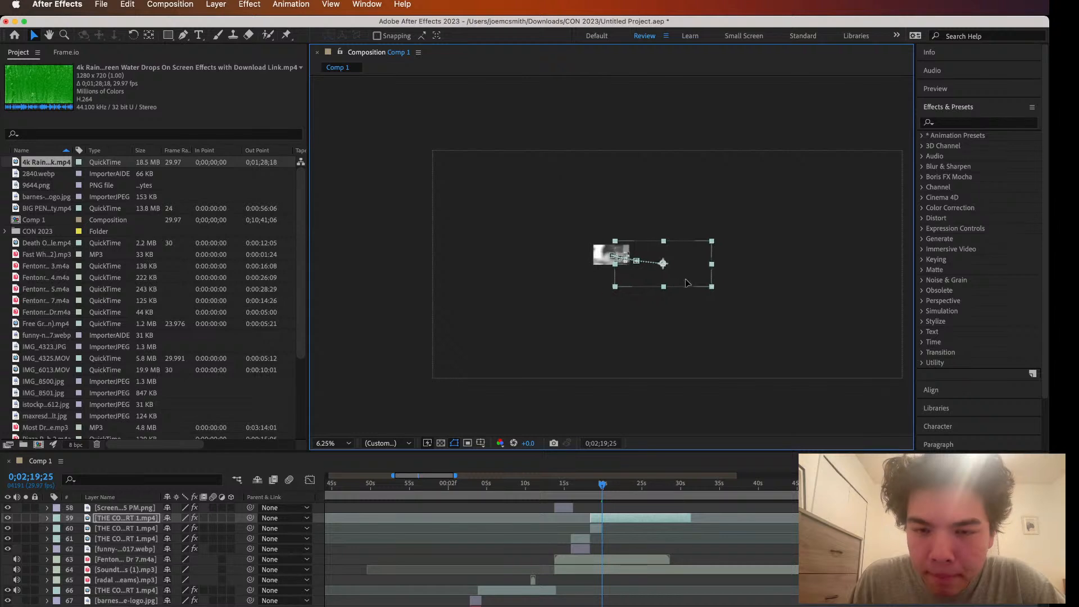
scroll(647, 271, up, 3)
drag(835, 170, 685, 216)
drag(621, 235, 625, 233)
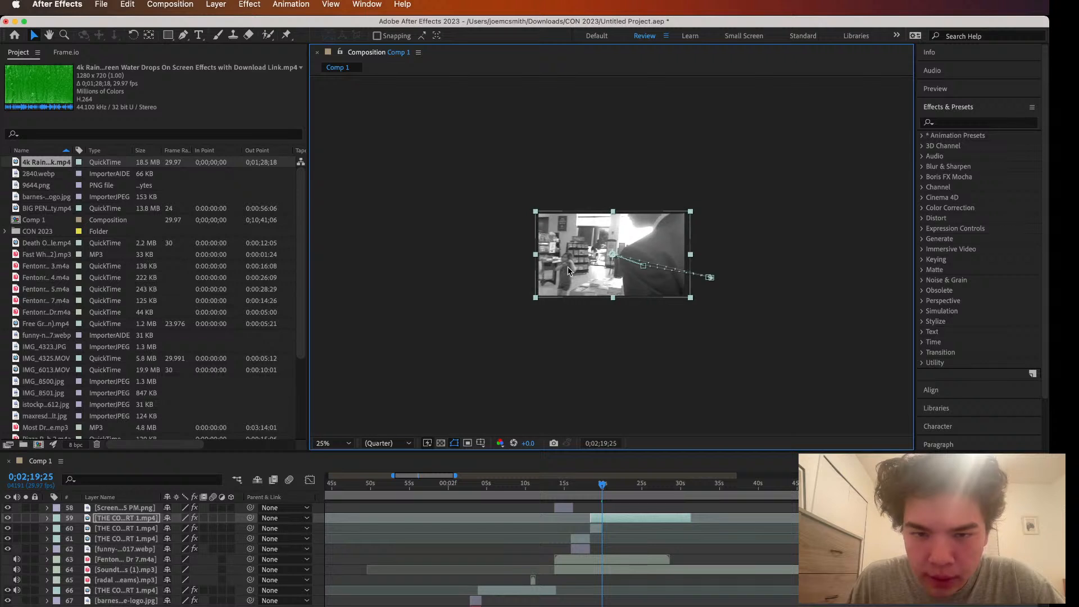
Extend the upper clip copy's end to about 0;02;41 and trim its start to 0;02;34;03
drag(603, 486, 770, 521)
drag(675, 487, 725, 493)
scroll(635, 324, up, 3)
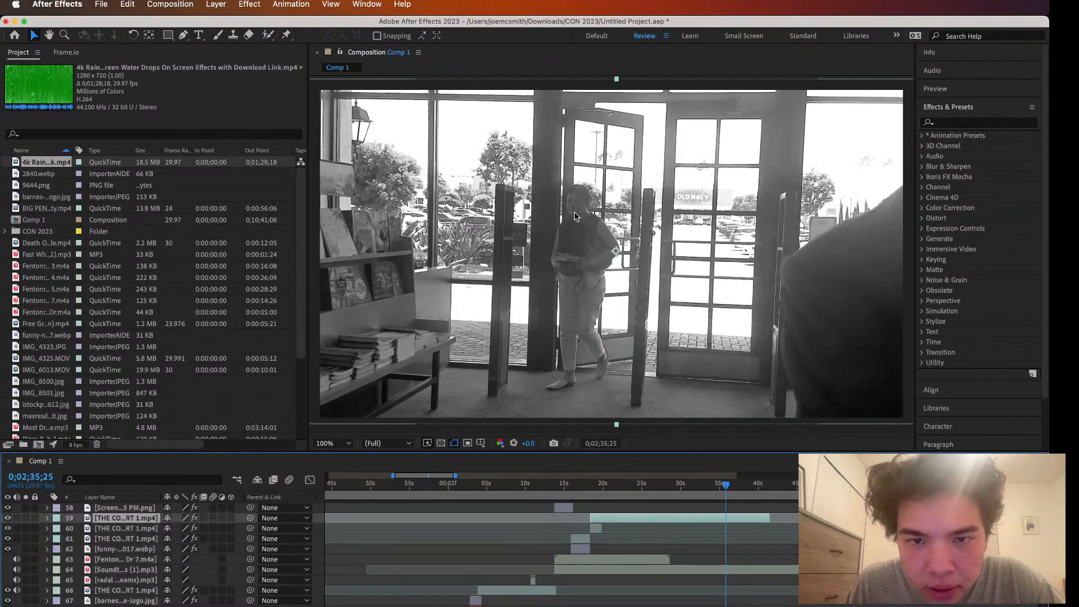
scroll(608, 386, down, 2)
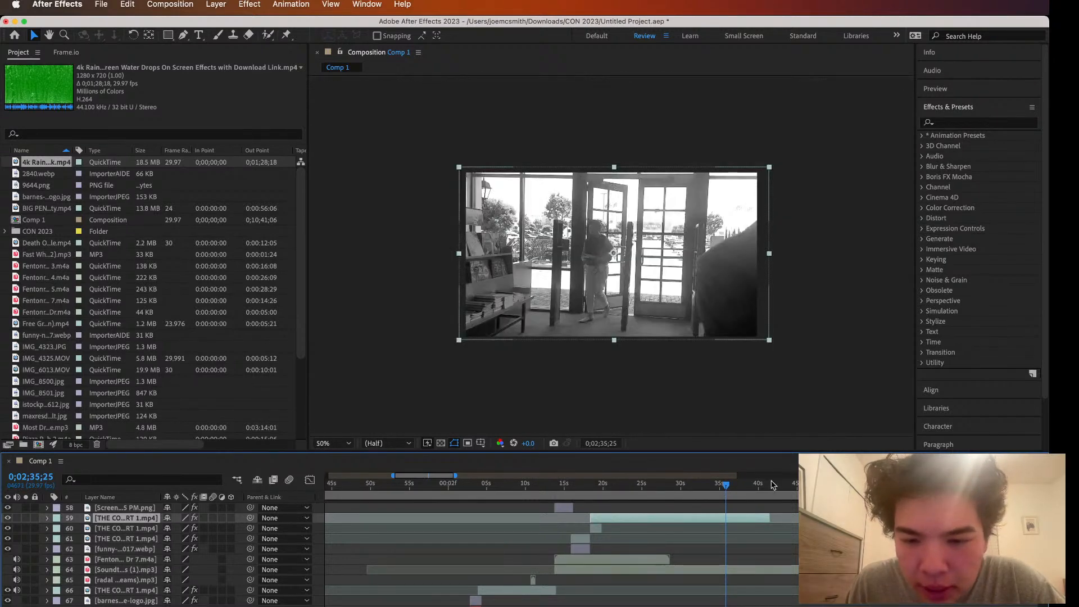
drag(725, 487, 712, 486)
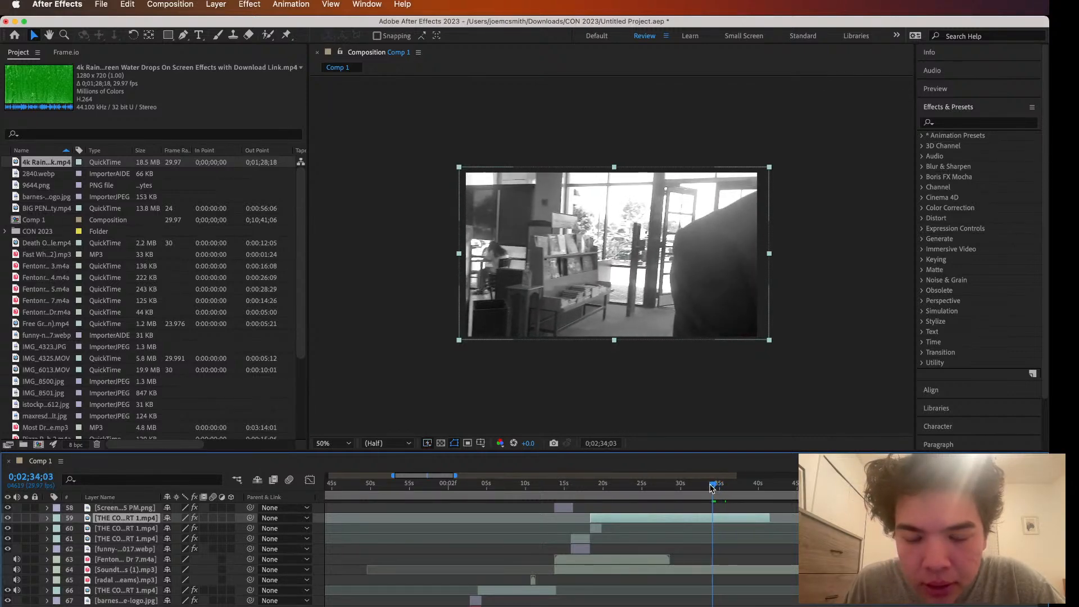
drag(590, 518, 711, 529)
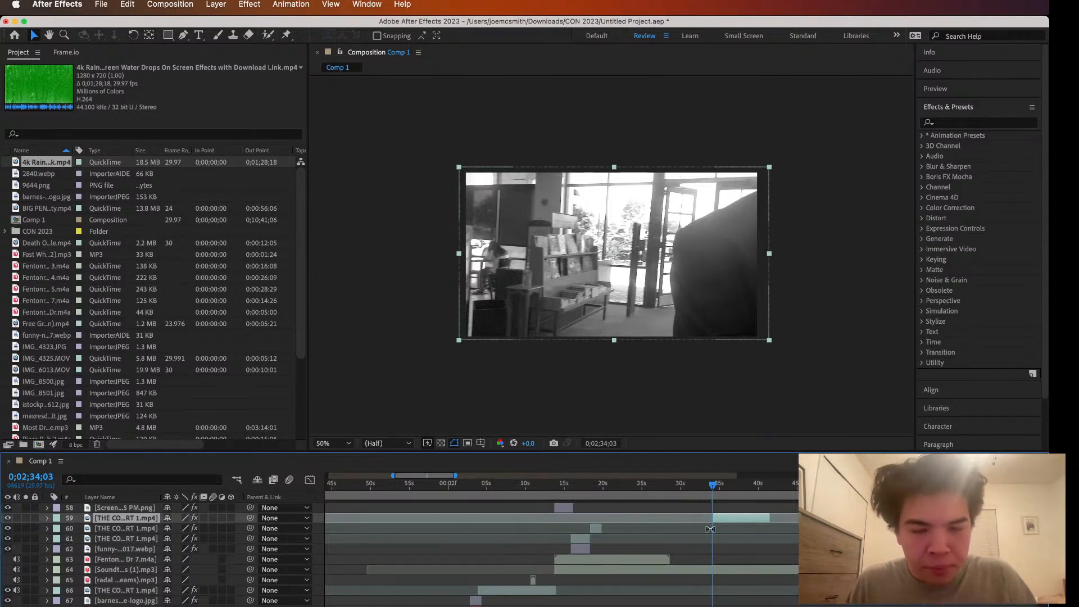
With the current time at 0;02;15;26, look through the project's imported images, videos and audio files for usable footage
drag(715, 487, 570, 484)
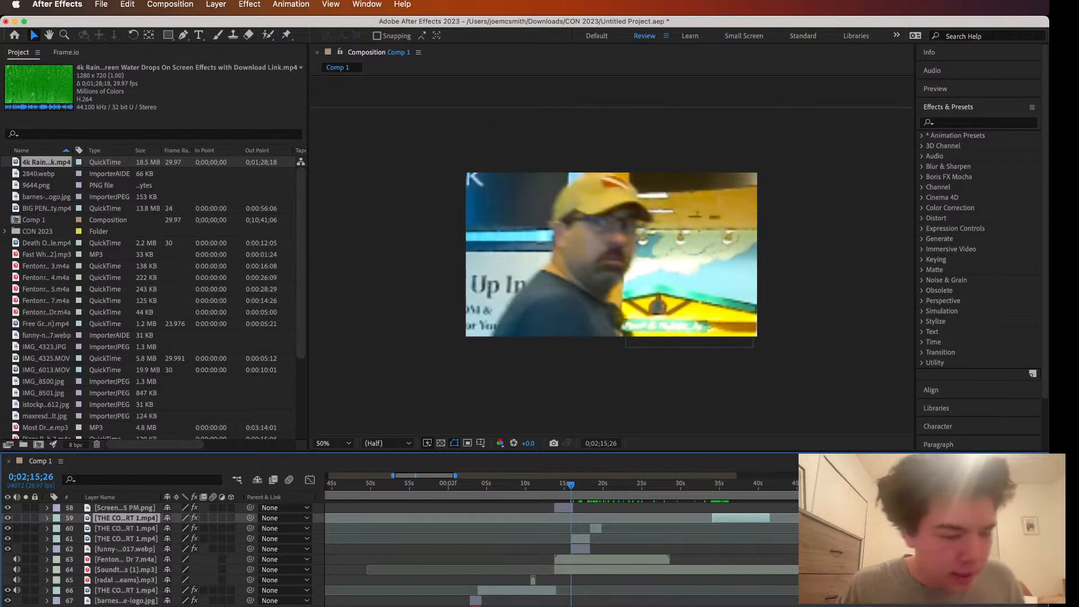
scroll(99, 317, down, 5)
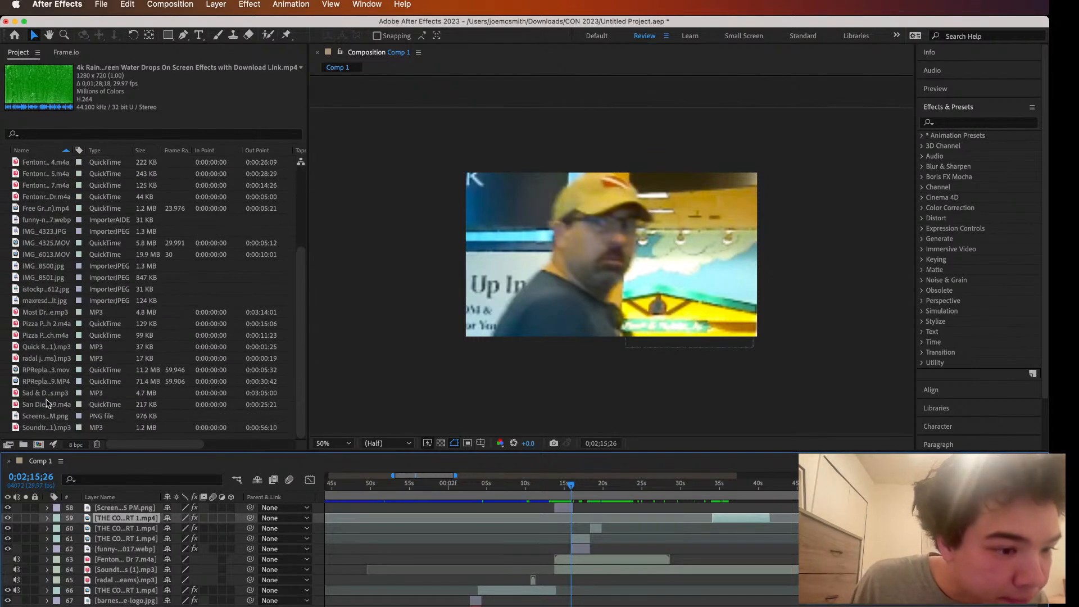
click(40, 417)
key(Up)
key(Up)
key(Up)
key(Up)
key(Up)
key(Up)
key(Up)
key(Up)
key(Up)
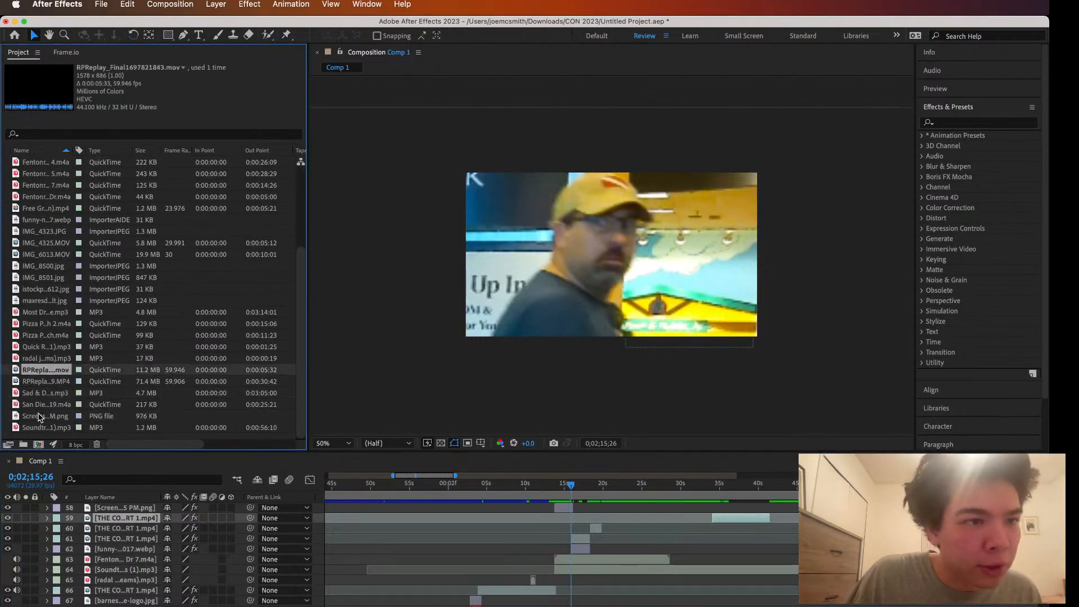
key(Down)
key(Down)
key(Down)
key(Down)
key(Down)
key(Down)
key(Down)
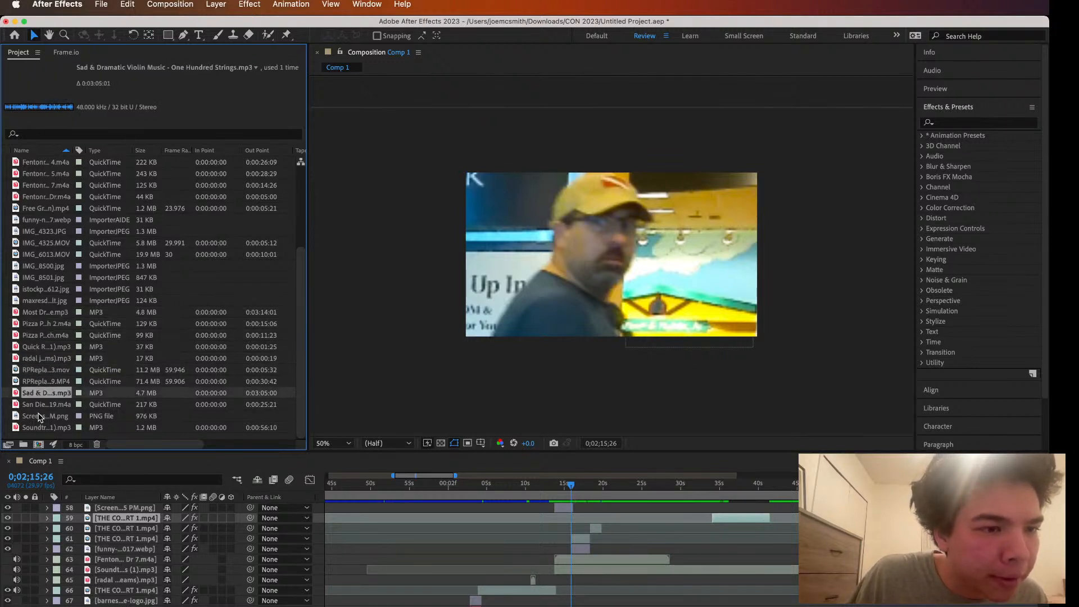
key(Up)
key(Up)
key(Up)
key(Up)
key(Up)
key(Up)
key(Up)
key(Up)
key(Up)
key(Up)
key(Down)
key(Down)
key(Down)
key(Down)
key(Down)
key(Down)
key(Down)
key(shift+Up)
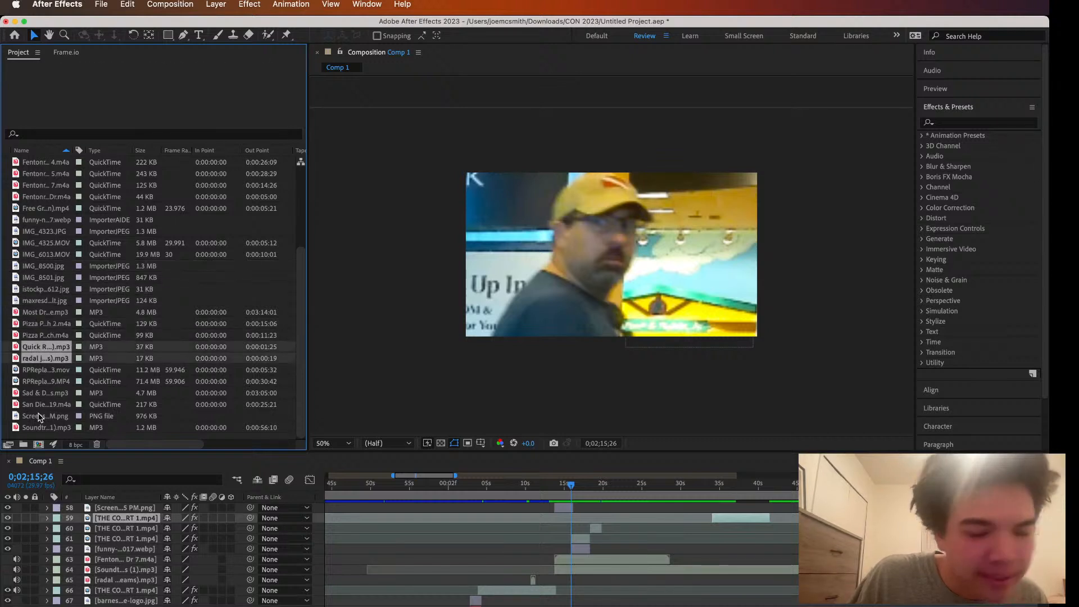
key(Up)
key(Up)
key(Up)
key(Up)
key(Up)
key(Up)
key(Up)
key(Down)
key(Down)
key(Down)
key(Down)
key(Down)
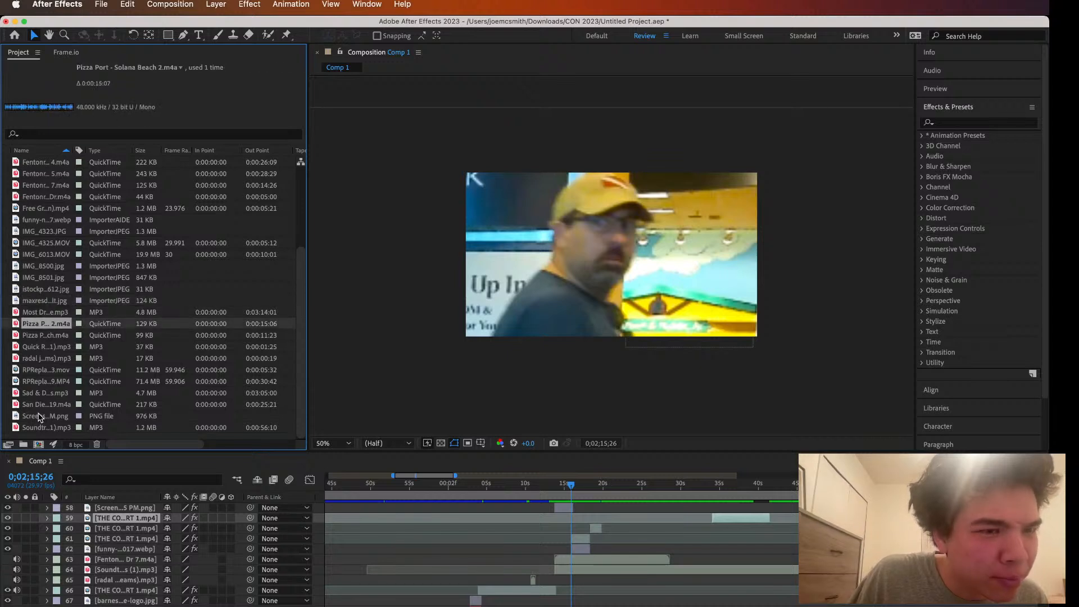
key(Up)
key(Up)
key(Up)
key(Up)
key(Up)
key(Up)
key(Up)
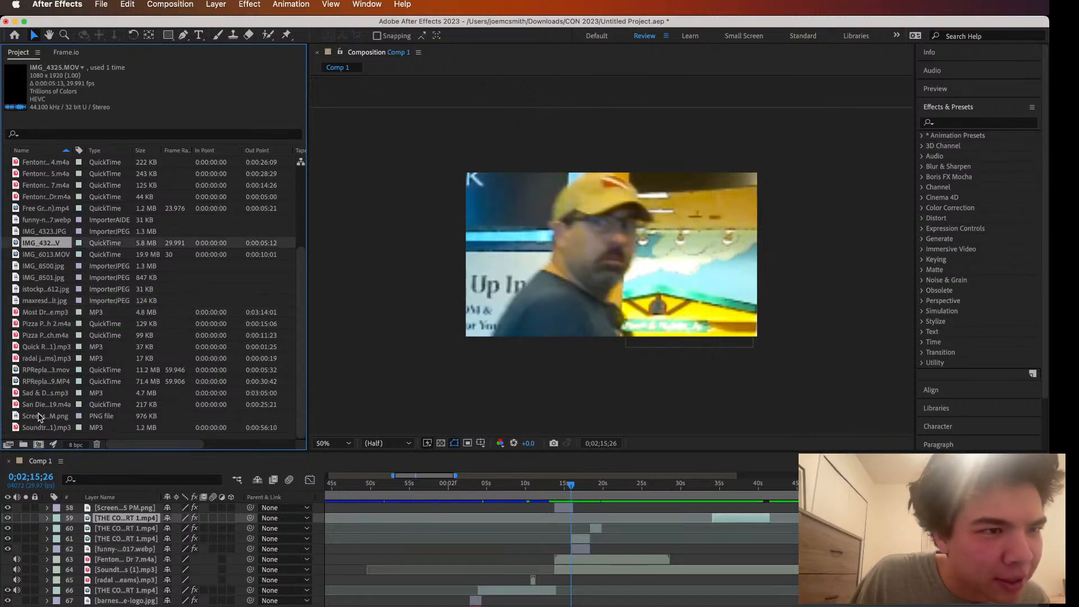
key(Down)
key(Down)
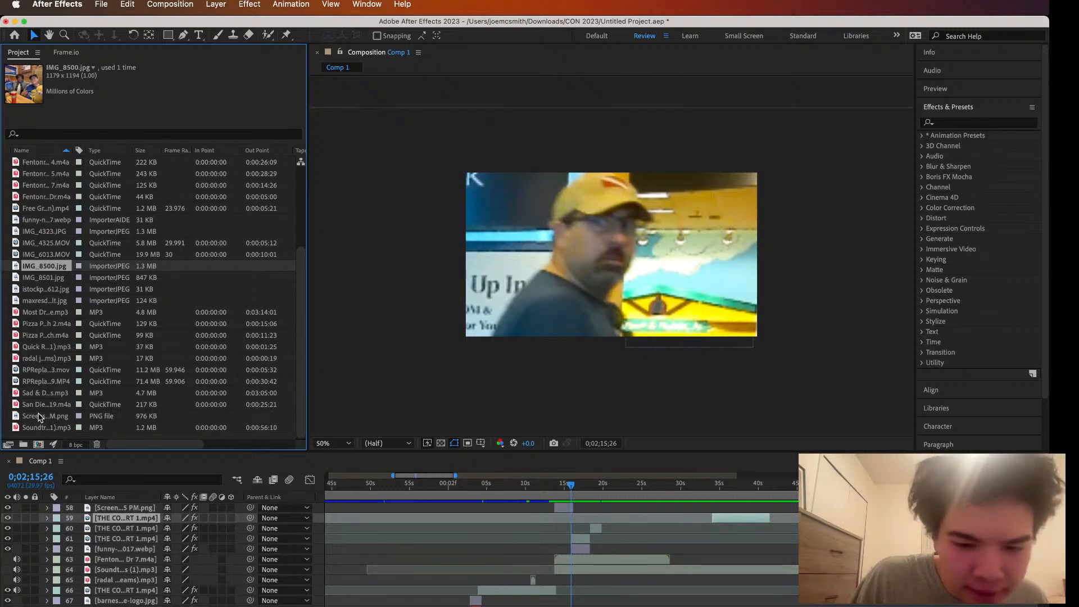
Duplicate the 9644.png black bar layer, place the copy directly above the two-shot's mp4 clip and start it at 0;02;15;26
drag(567, 484, 534, 485)
scroll(534, 527, up, 3)
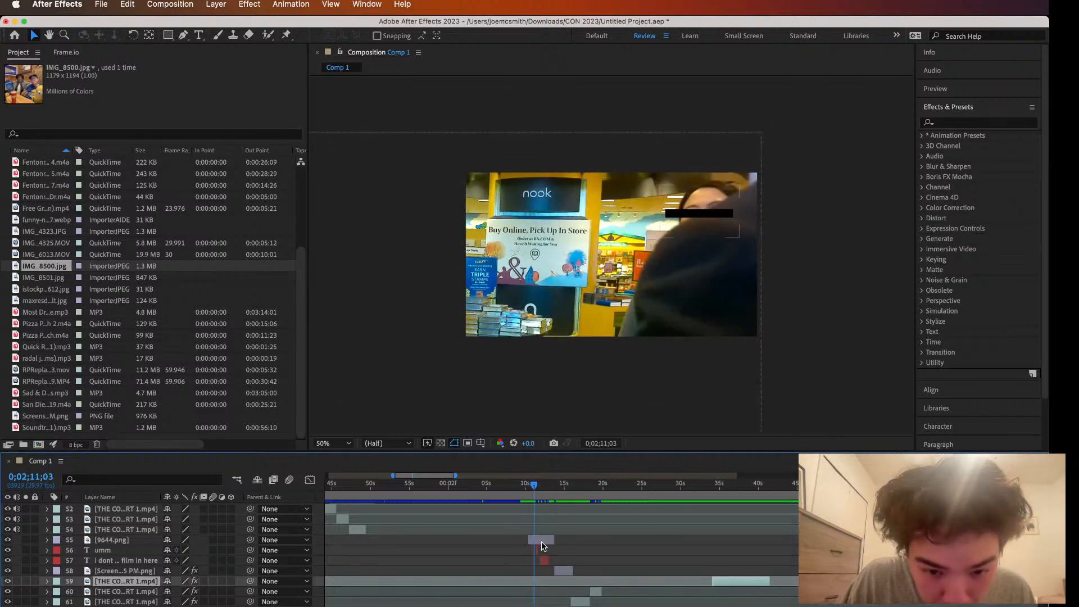
click(542, 542)
click(127, 4)
click(169, 170)
drag(140, 546, 157, 600)
drag(540, 597, 604, 597)
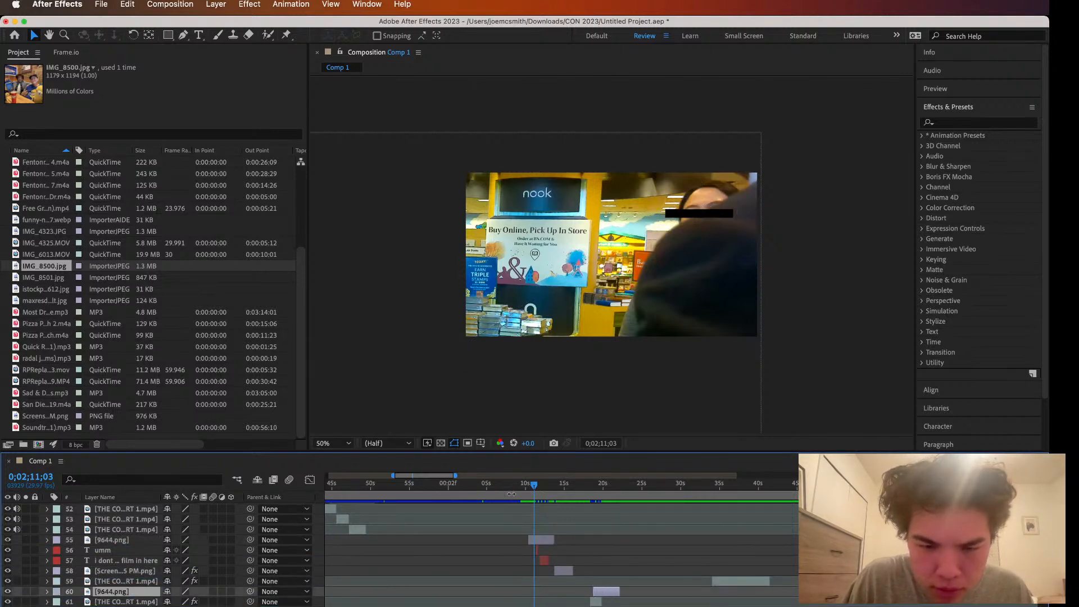
drag(537, 486, 574, 497)
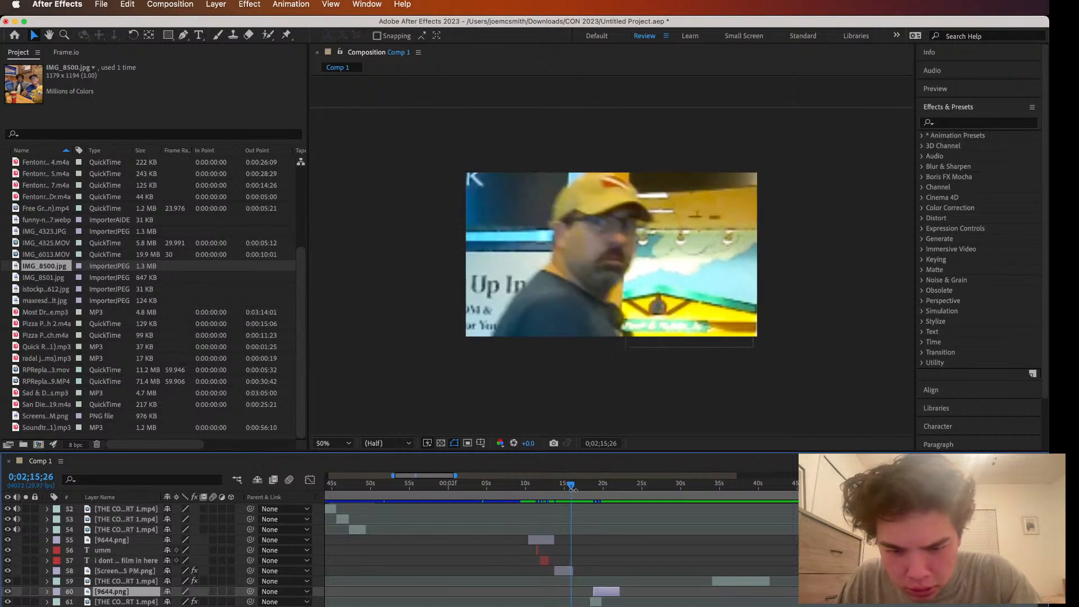
drag(127, 597, 127, 606)
drag(612, 603, 587, 603)
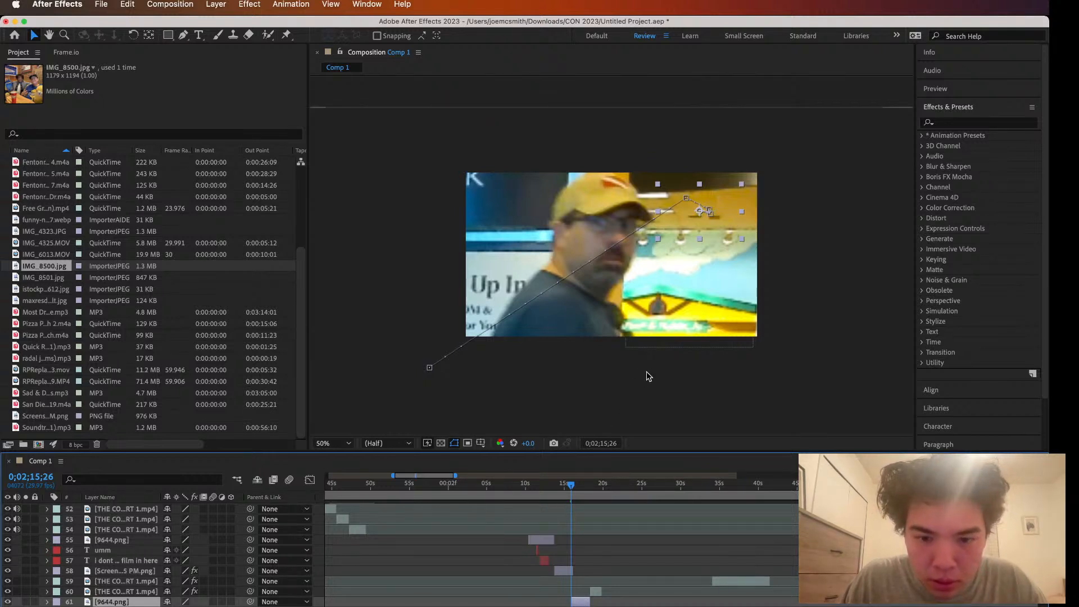
Remove the Position and Scale keyframe animation from the copied 9644.png layer
scroll(46, 528, down, 4)
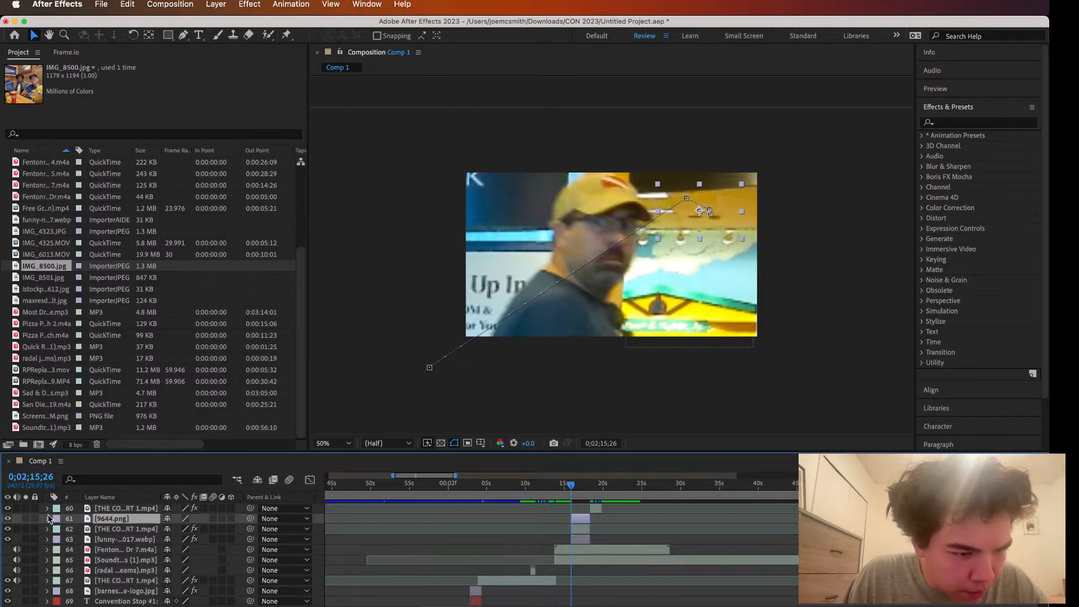
click(48, 518)
click(60, 529)
click(78, 549)
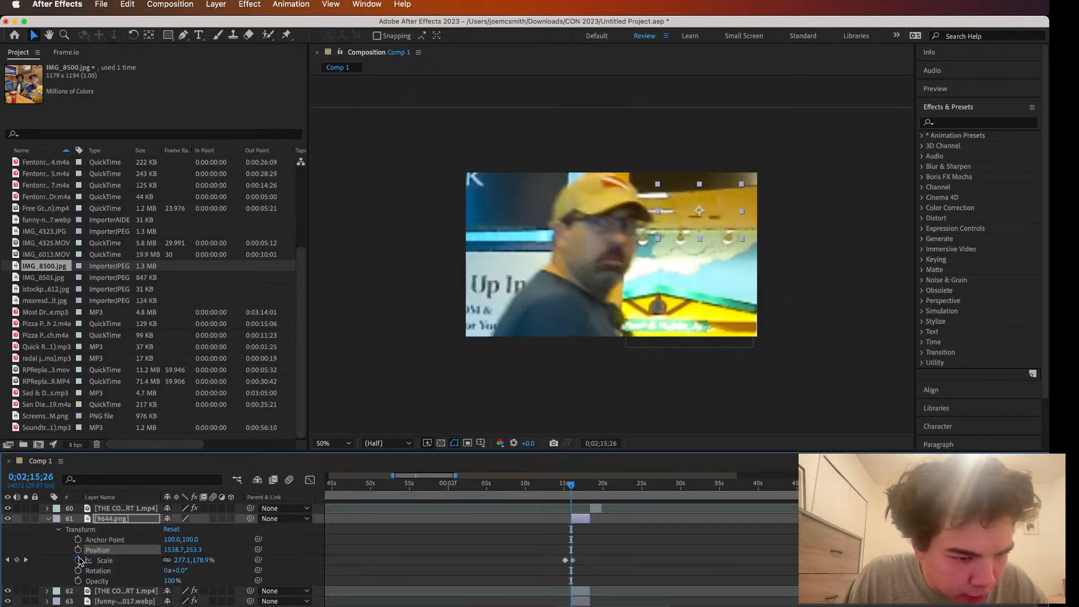
click(78, 560)
At 0;02;16;03, place the black bar over the woman's eyes at about 1519, 221 and scale it to about 305, 243%
key(space)
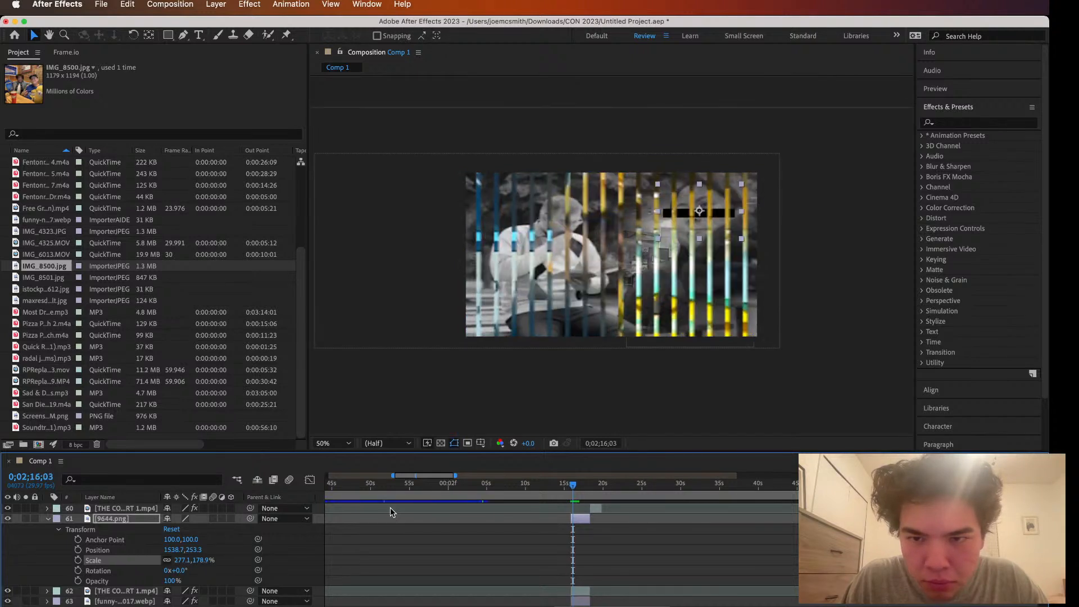
drag(701, 211, 695, 208)
drag(738, 180, 743, 168)
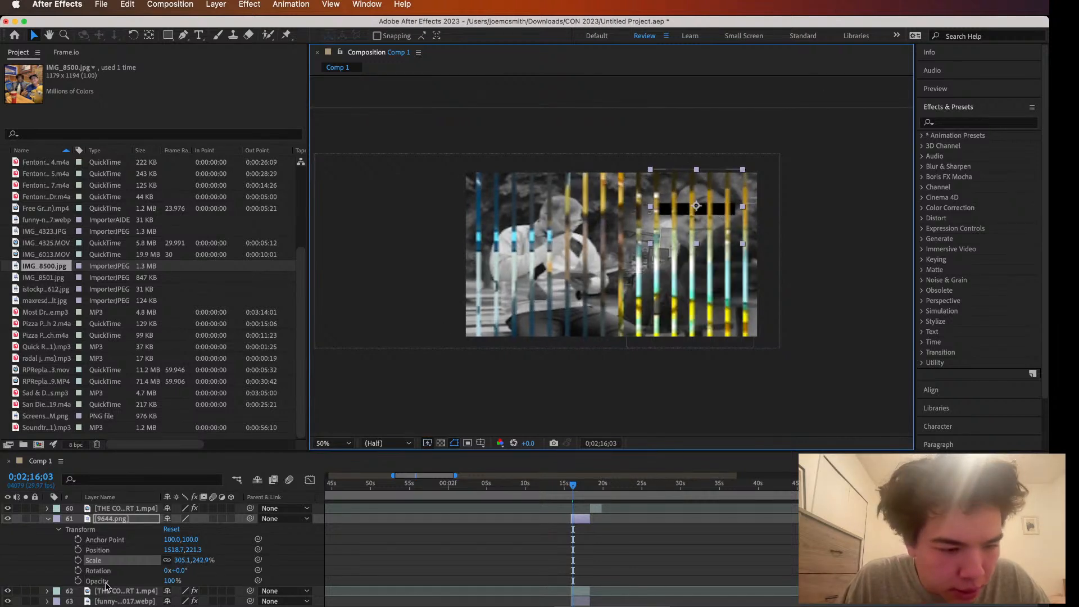
Start Position and Scale keyframes on the black bar at 0;02;16;03, then keyframe it slightly further on at about 313, 271% scale over the woman's eyes
click(78, 549)
click(79, 559)
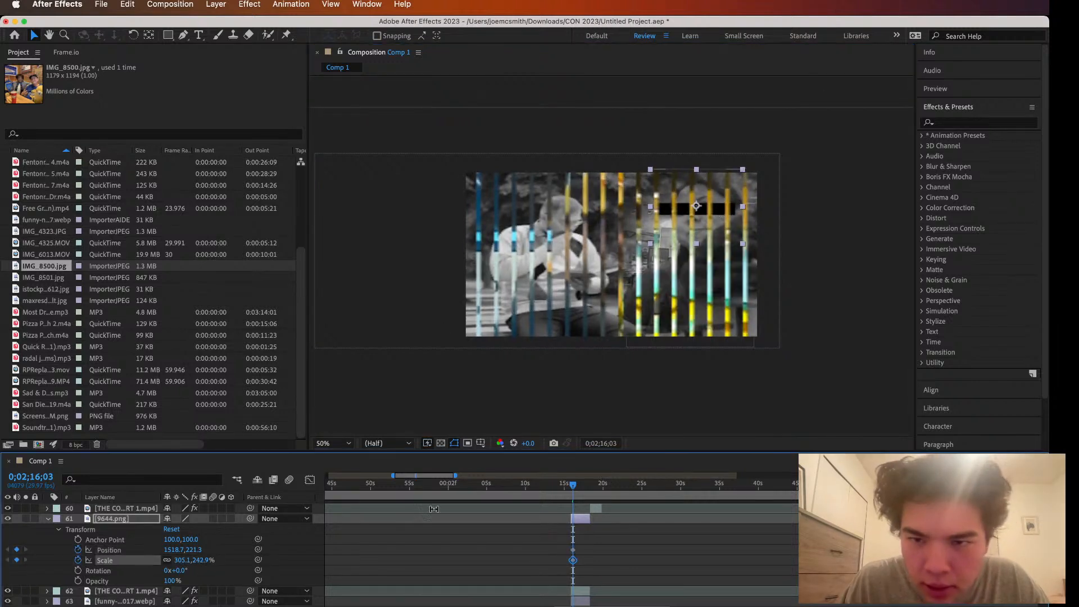
key(space)
drag(696, 212, 697, 209)
drag(747, 169, 750, 165)
key(space)
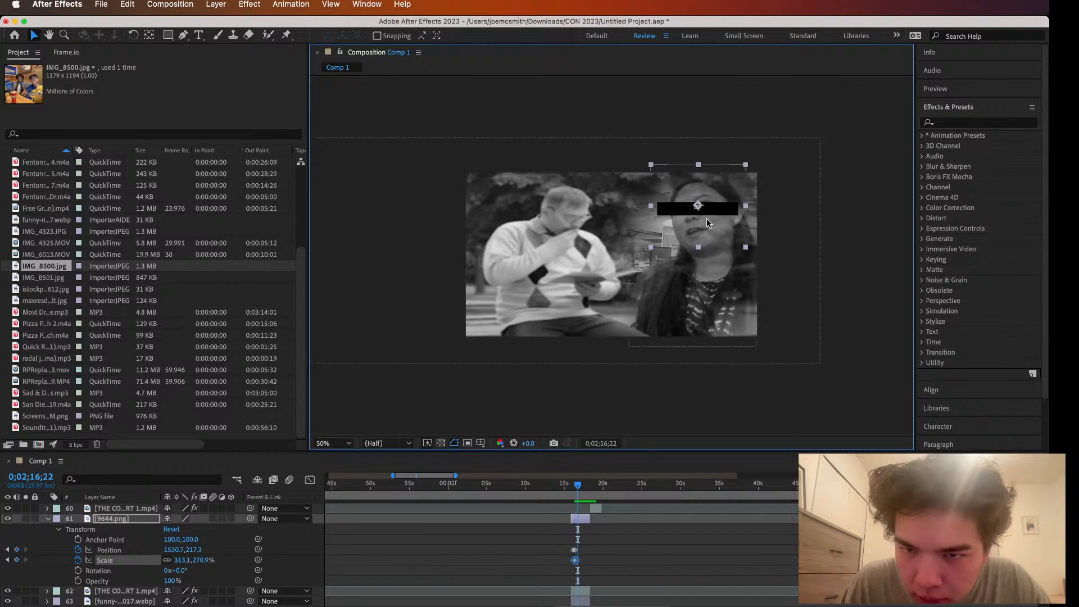
Keyframe the bar's position over the woman's eyes through 0;02;17;28, ending at about 1499, 193
drag(713, 210, 713, 210)
key(space)
key(space)
key(space)
key(space)
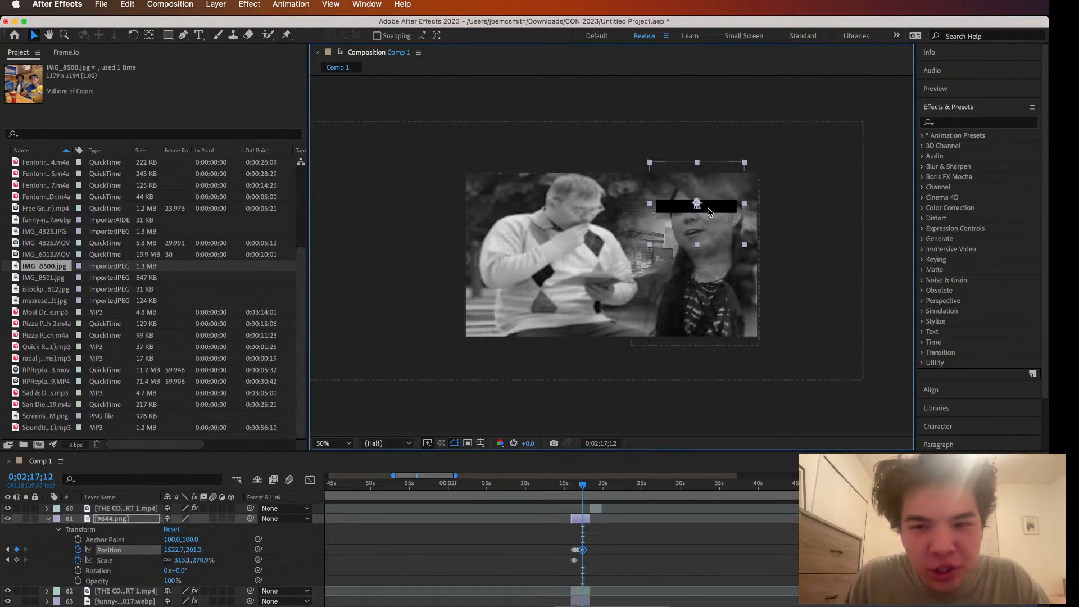
drag(719, 207, 722, 216)
key(space)
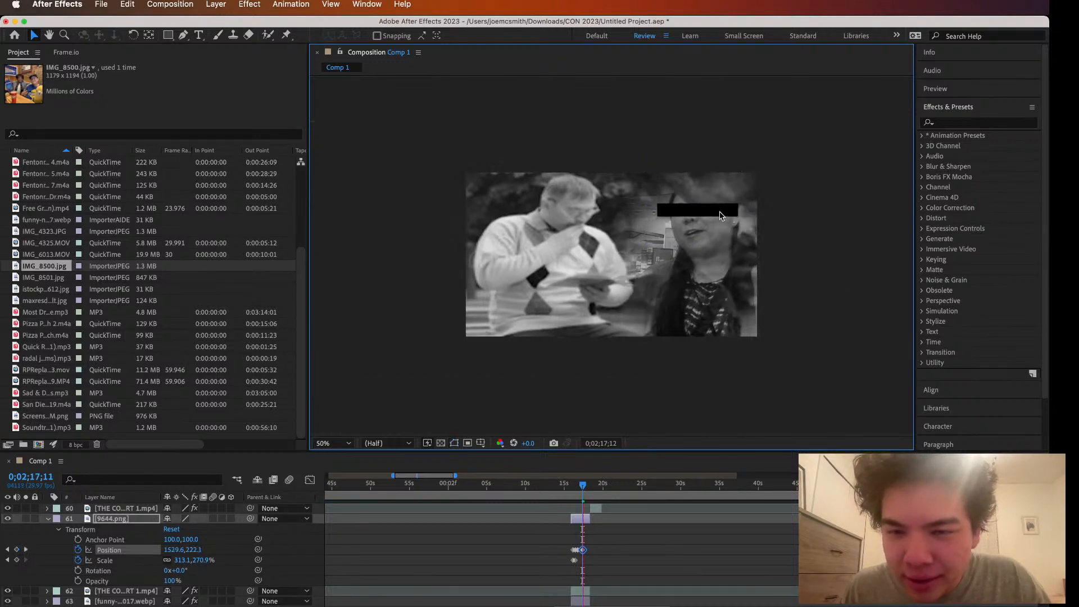
drag(722, 215, 713, 211)
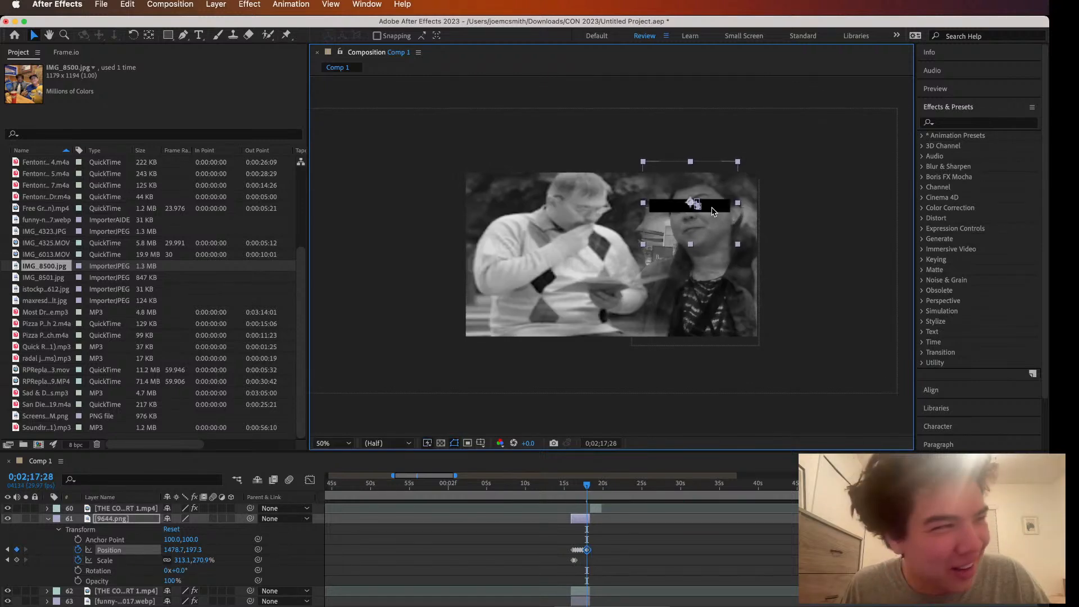
drag(712, 211, 717, 211)
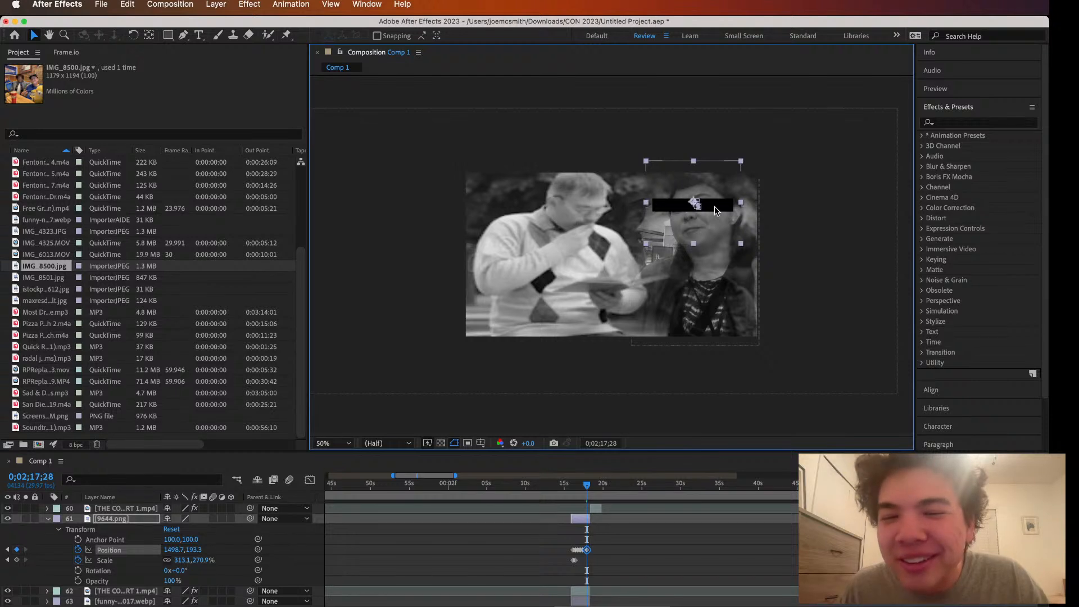
key(space)
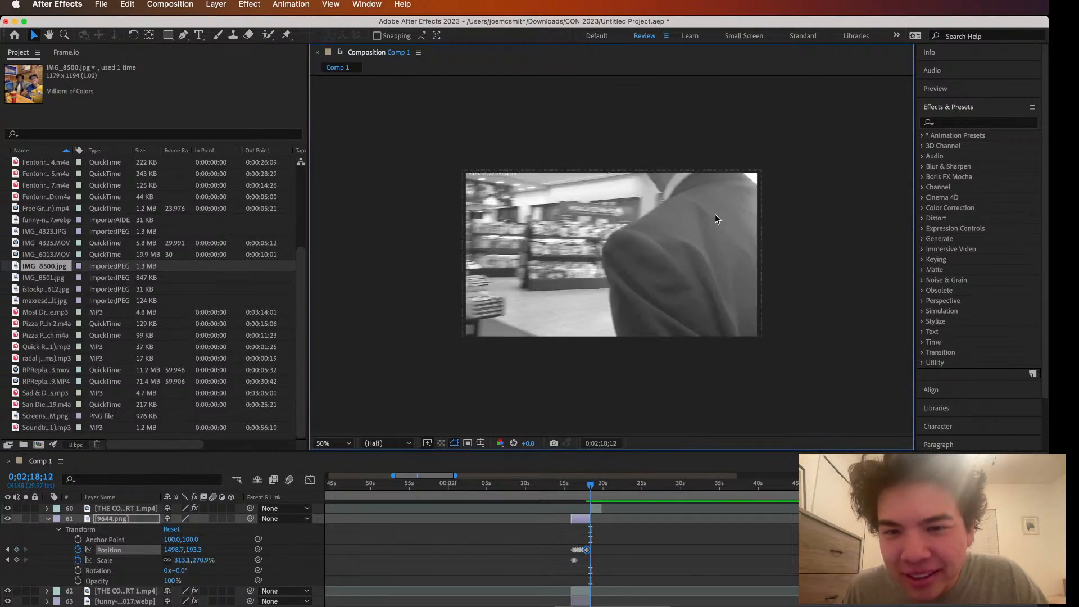
Duplicate the 9644.png bar layer, start the copy at 0;02;18;12 and place it directly above the black-and-white store mp4 clip
click(46, 518)
mouse_move(592, 486)
mouse_down()
mouse_move(571, 484)
mouse_move(617, 482)
mouse_move(590, 483)
mouse_up()
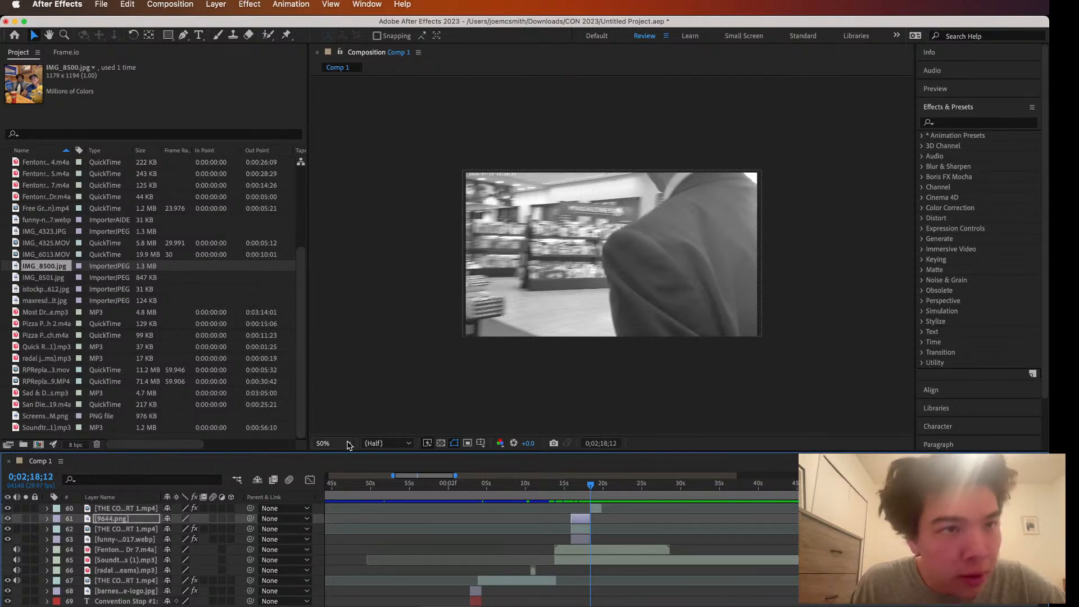
click(129, 4)
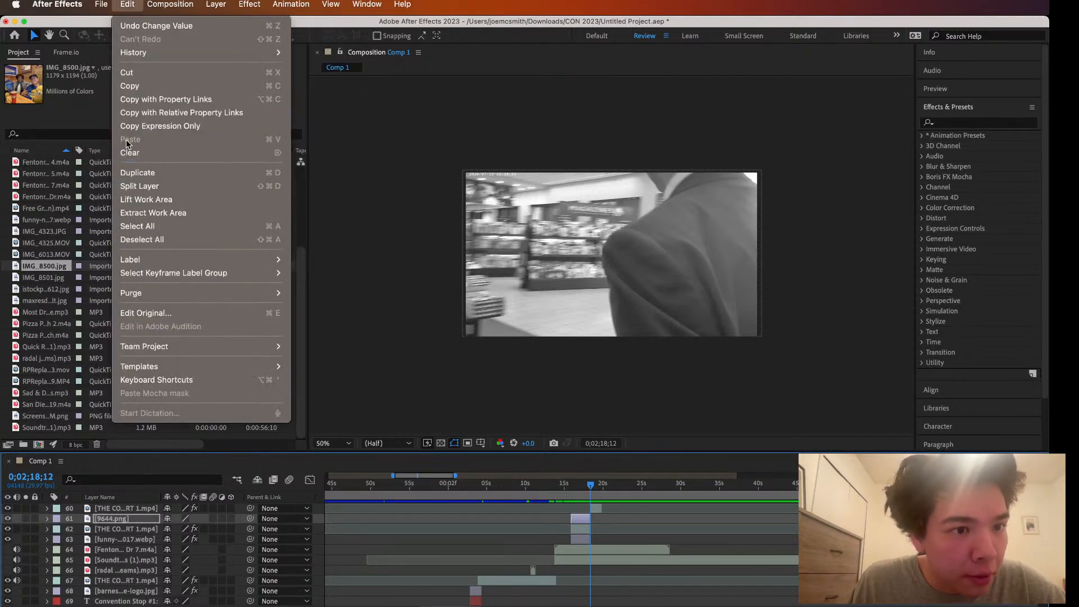
click(133, 175)
mouse_move(589, 518)
mouse_down()
mouse_move(605, 518)
mouse_move(588, 514)
mouse_up()
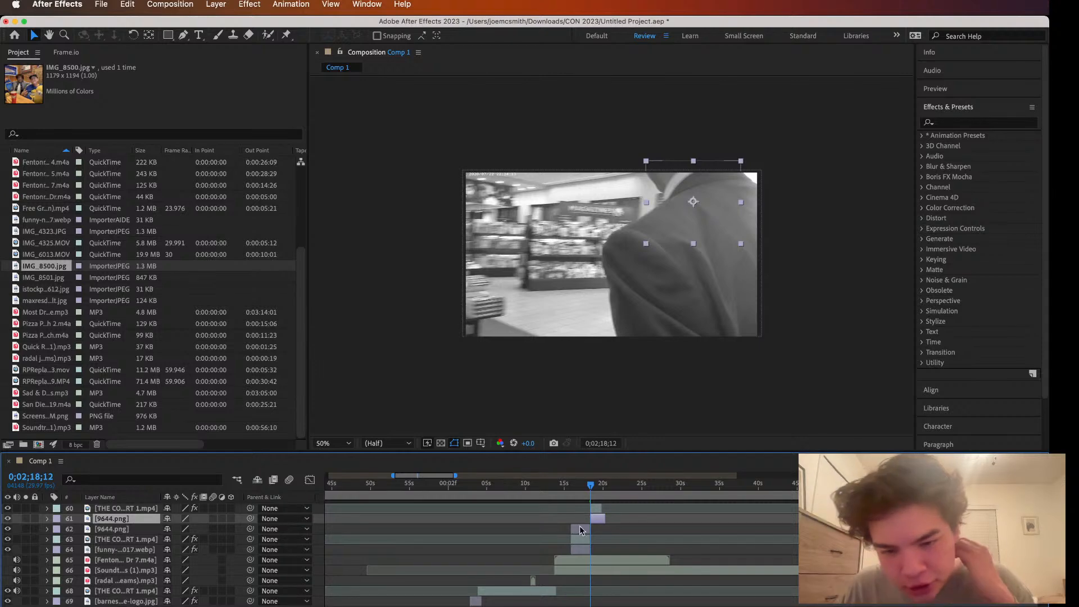
scroll(123, 522, up, 5)
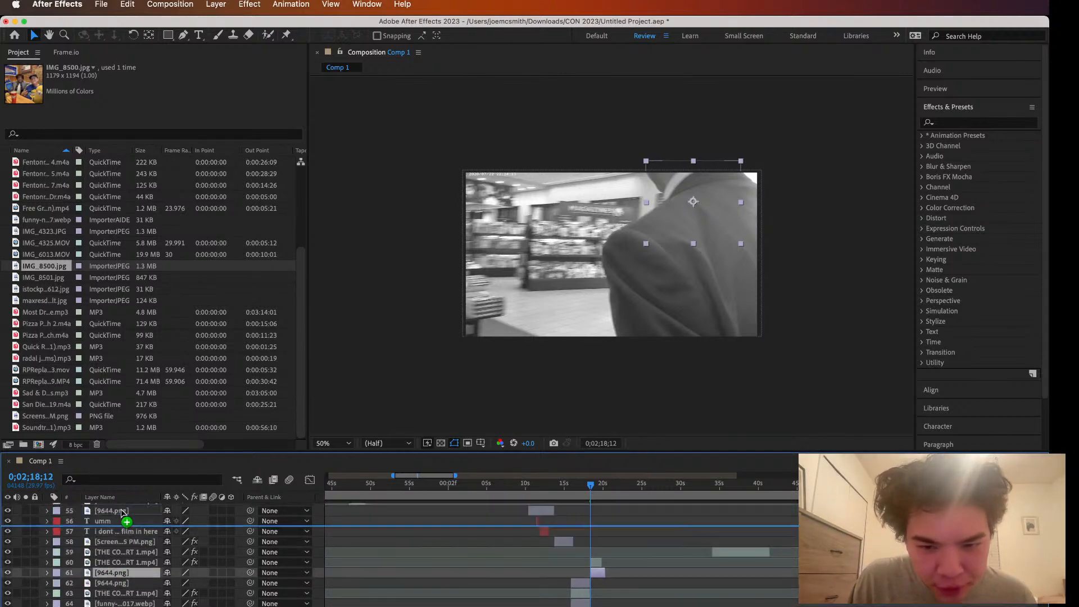
drag(145, 606, 155, 570)
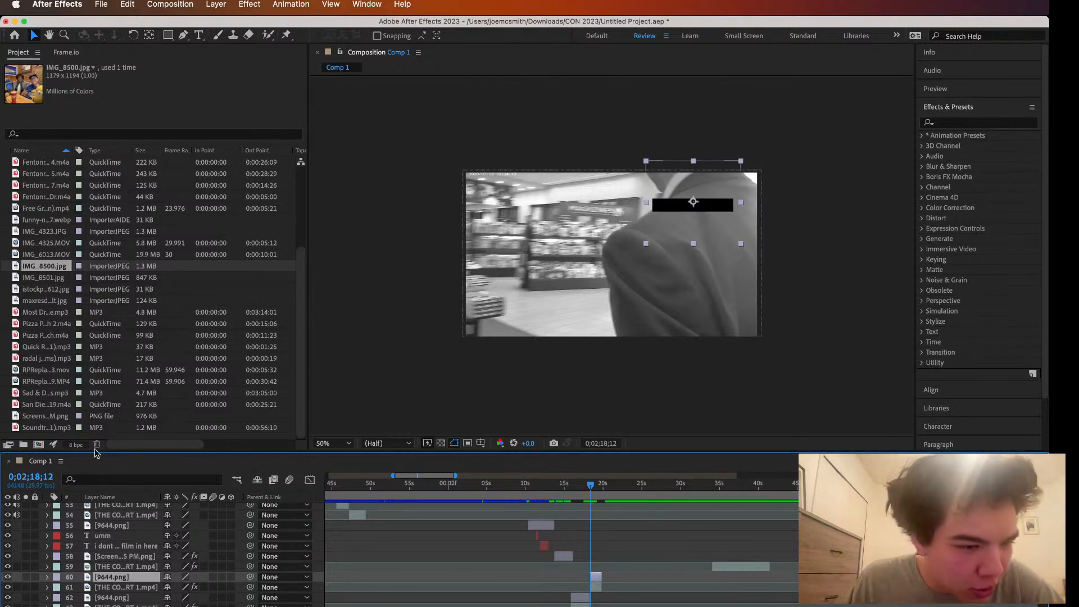
Scale the copied bar to about 221, 211% and replace its inherited Position and Scale animation with fresh keyframes at 0;02;18;12
scroll(554, 261, up, 2)
scroll(554, 261, down, 2)
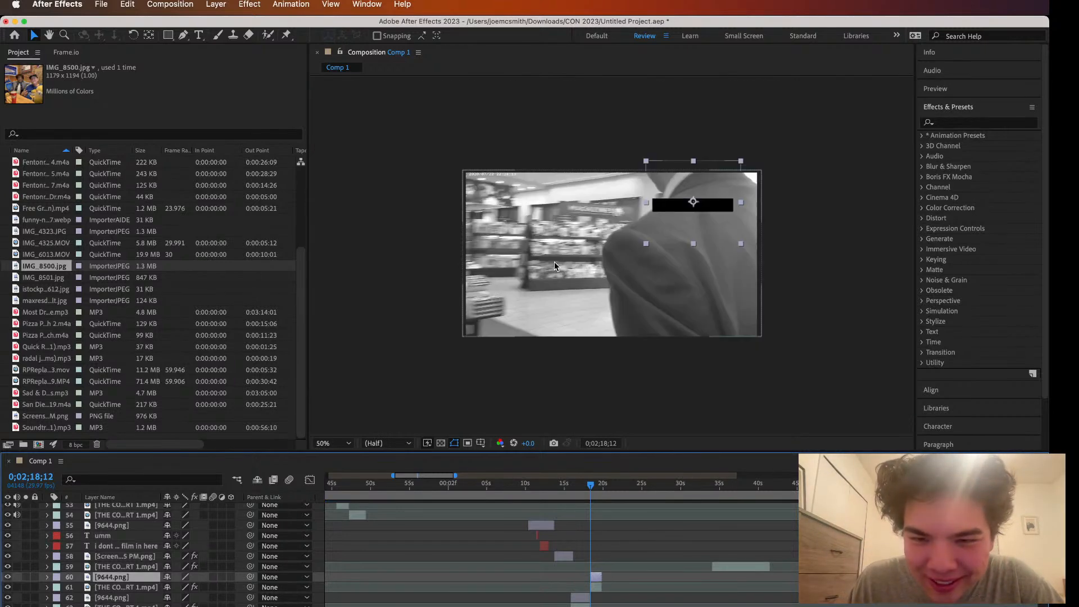
drag(740, 160, 727, 170)
click(48, 578)
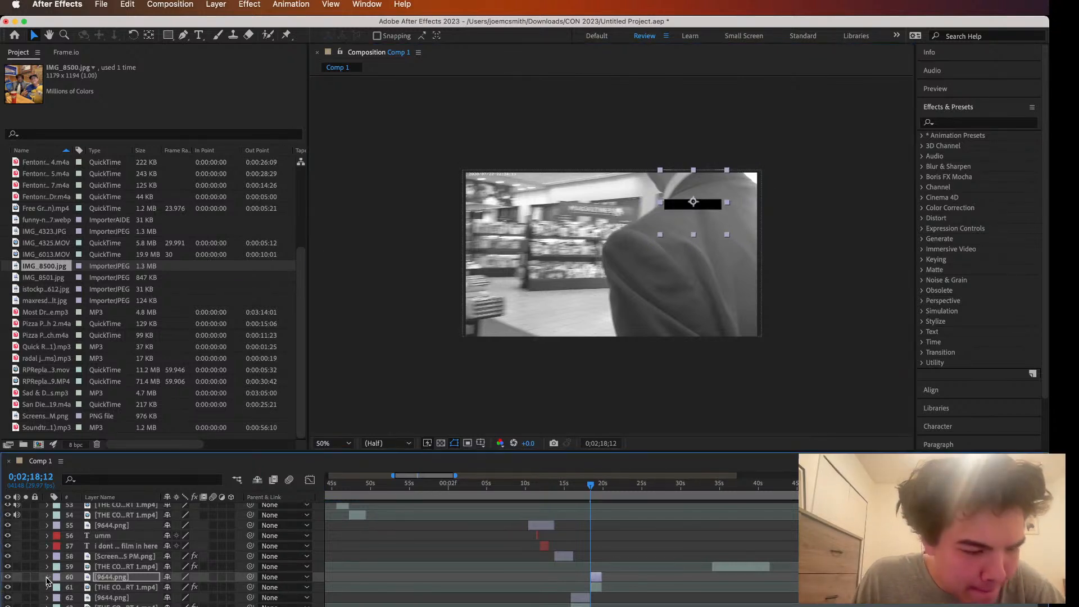
click(59, 588)
scroll(67, 541, down, 3)
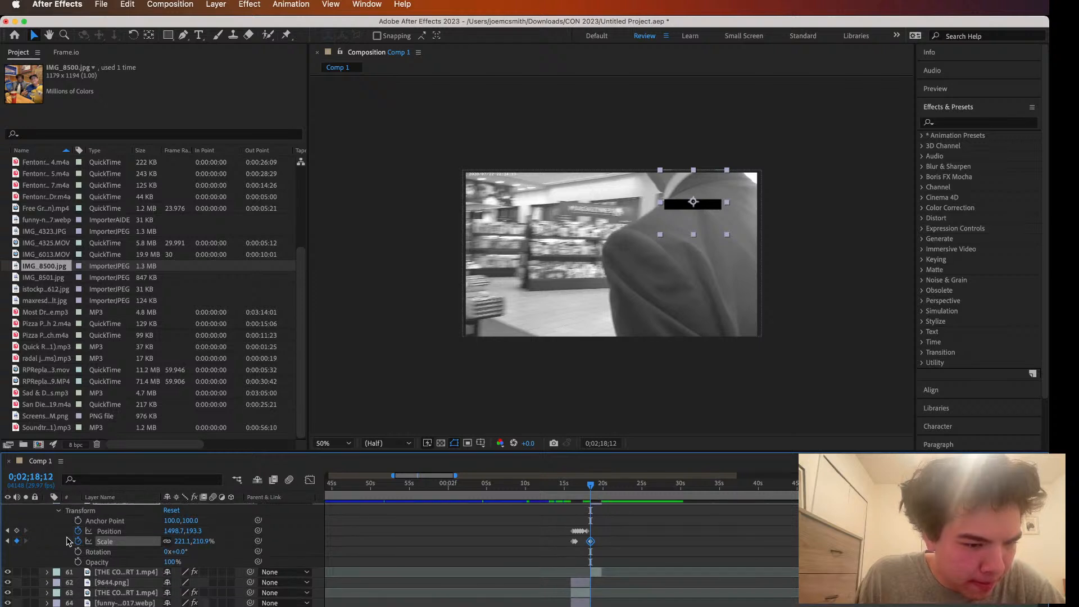
click(79, 542)
click(79, 531)
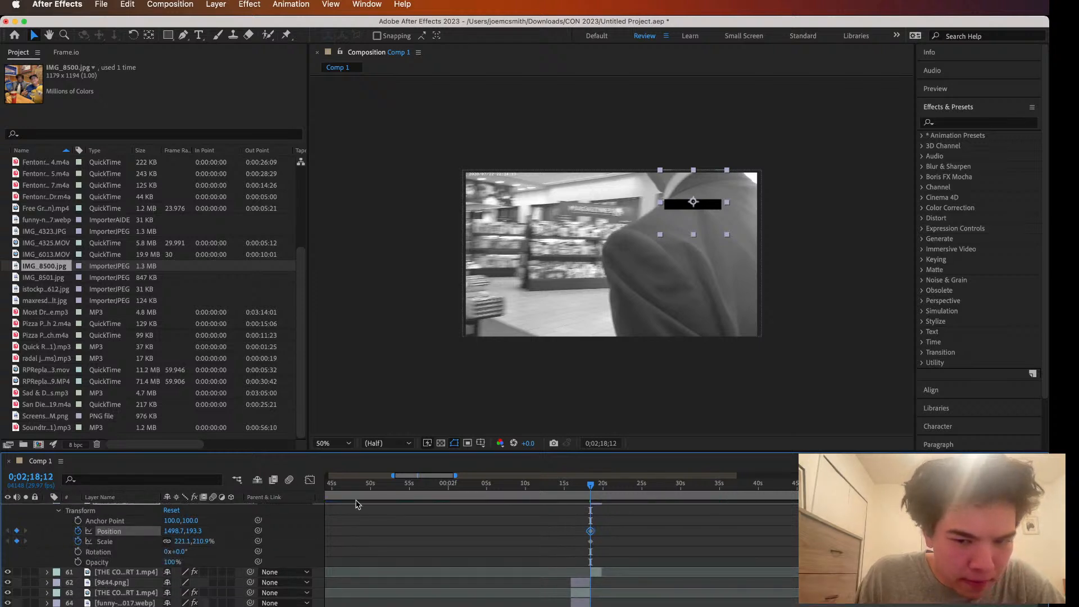
scroll(454, 528, up, 1)
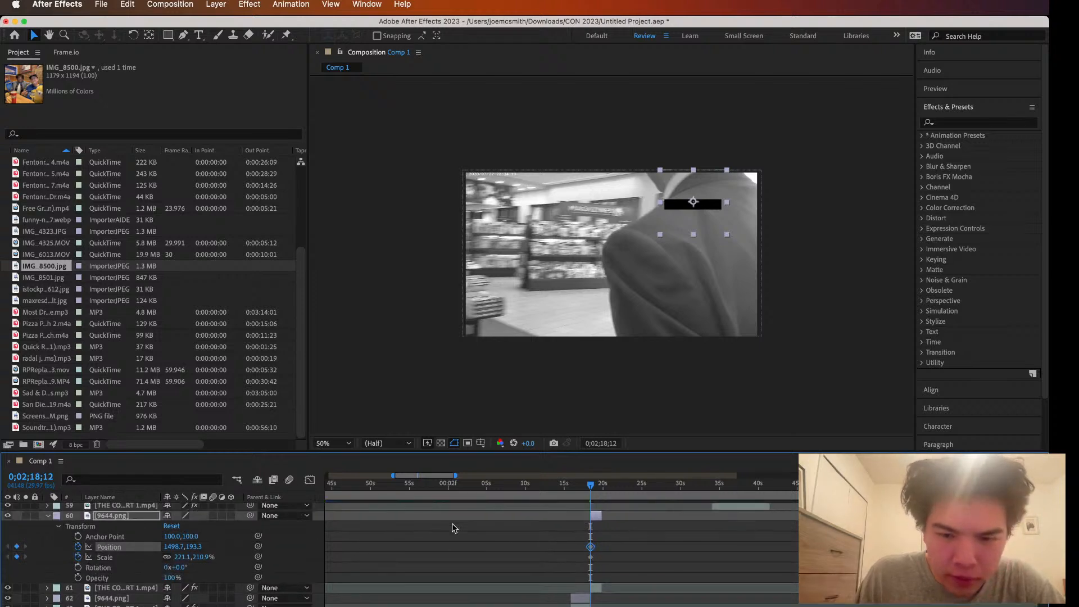
click(47, 516)
Reposition and resize the bar at 0;02;18;12, then move it onto the head behind the shoulder at 0;02;18;20
drag(693, 200, 655, 204)
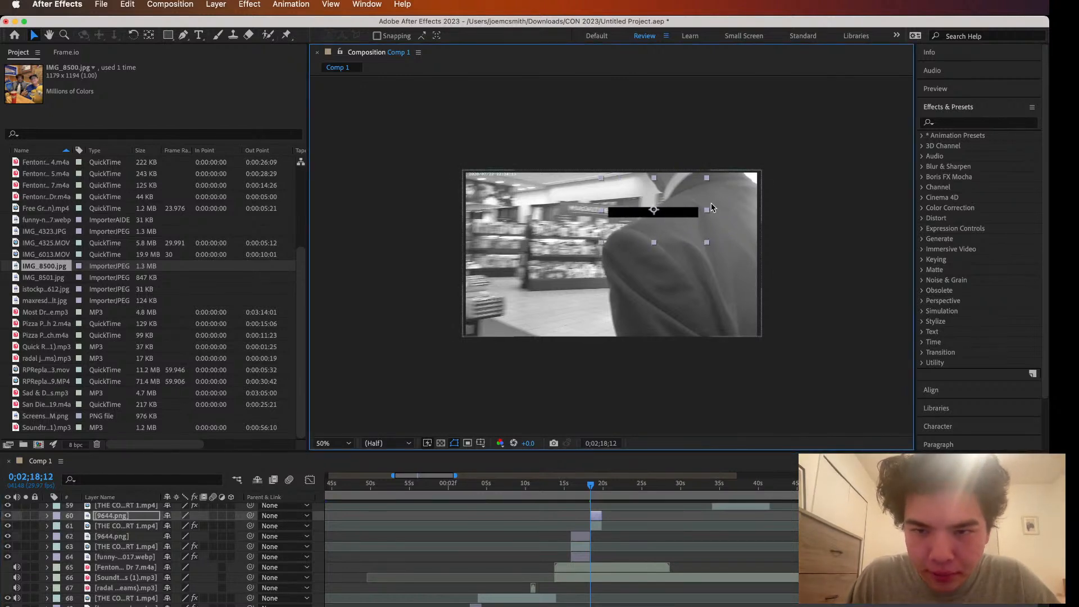
drag(706, 211, 690, 211)
key(Page_Down)
key(Page_Down)
key(Page_Down)
key(Page_Down)
key(Page_Down)
key(Page_Down)
key(Page_Down)
key(Page_Down)
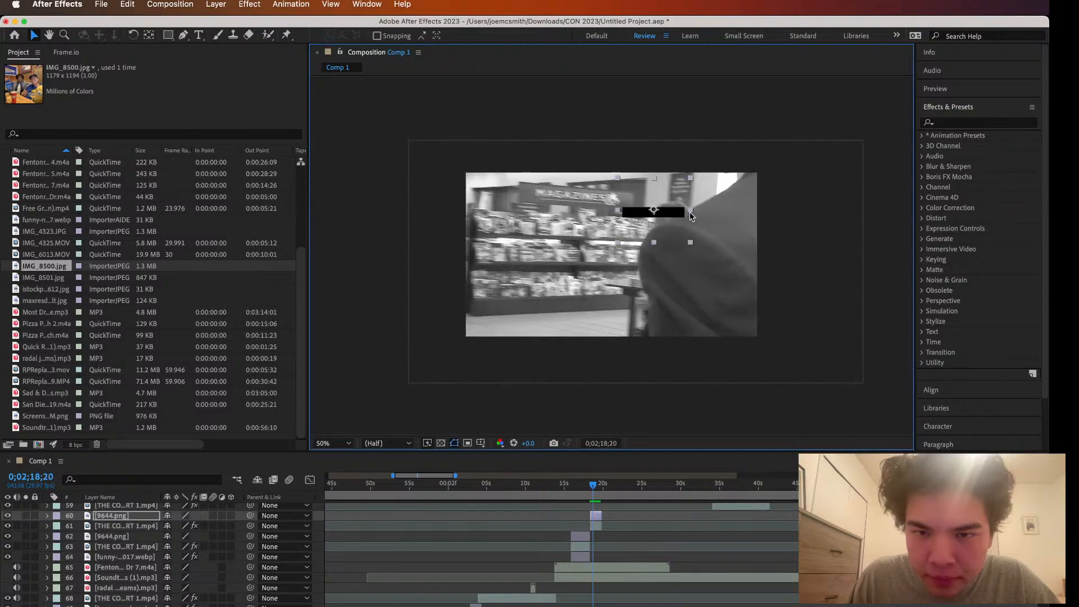
click(676, 225)
drag(677, 225, 679, 223)
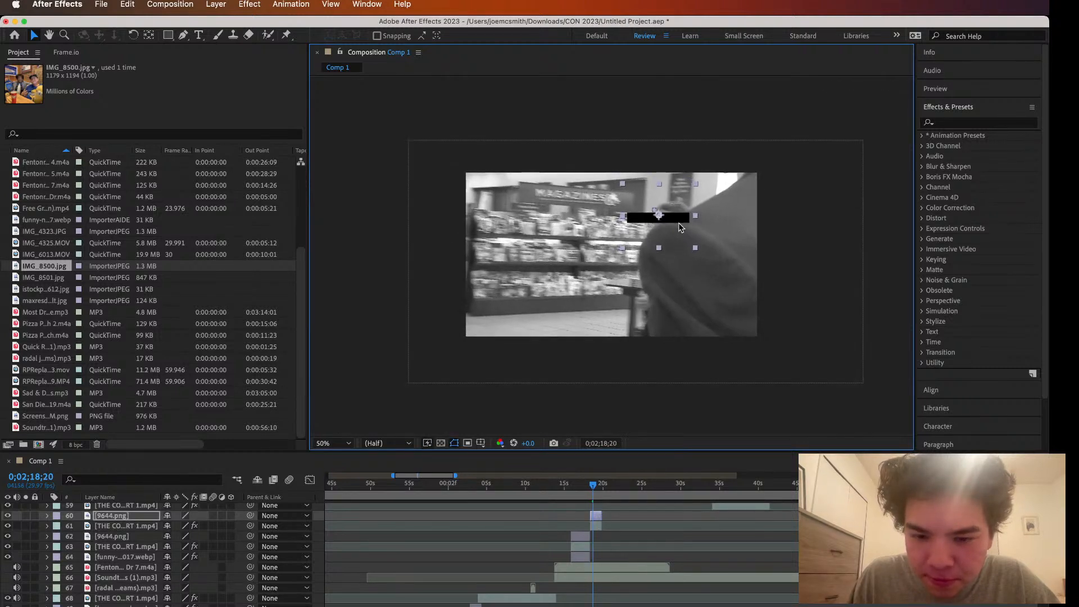
Trim the bar layer's start to 0;02;18;21, place it at about 1227, 297 scaled to about 153, 171%, and restart its Scale keyframes
click(592, 514)
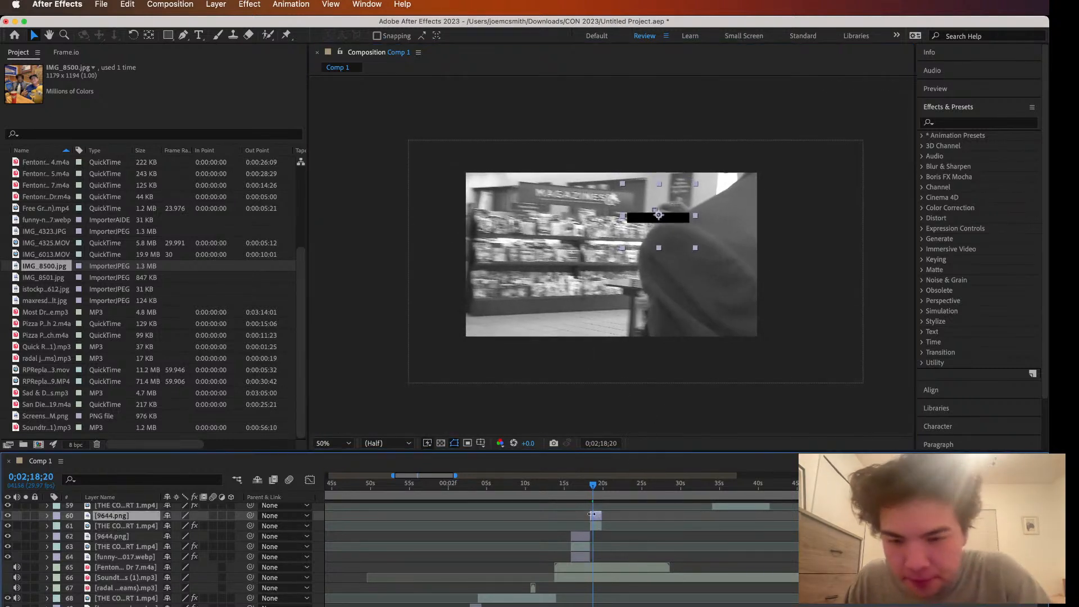
key(Page_Down)
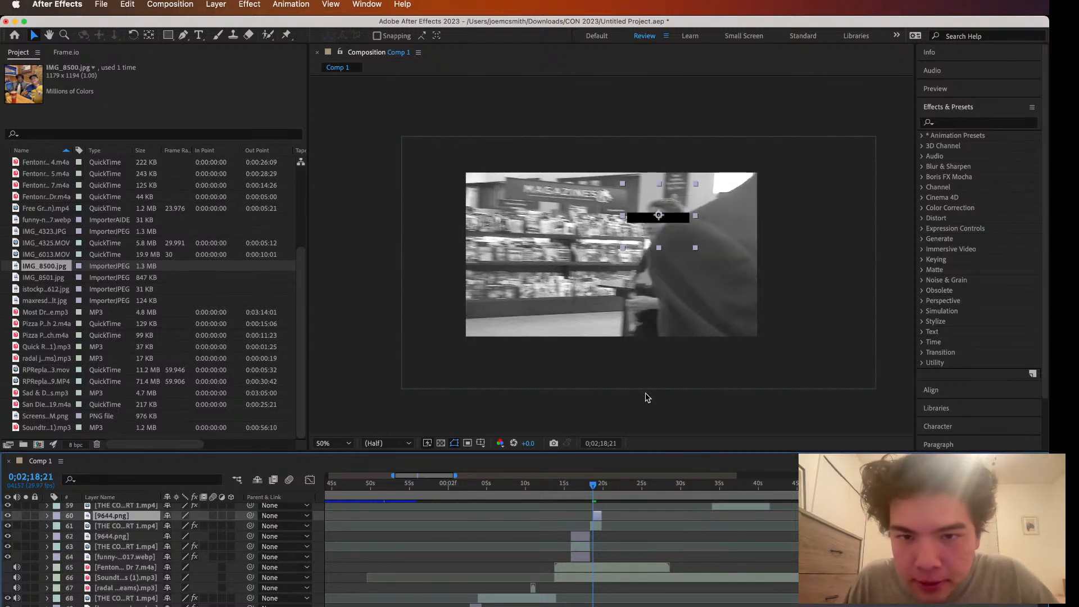
drag(674, 224, 668, 226)
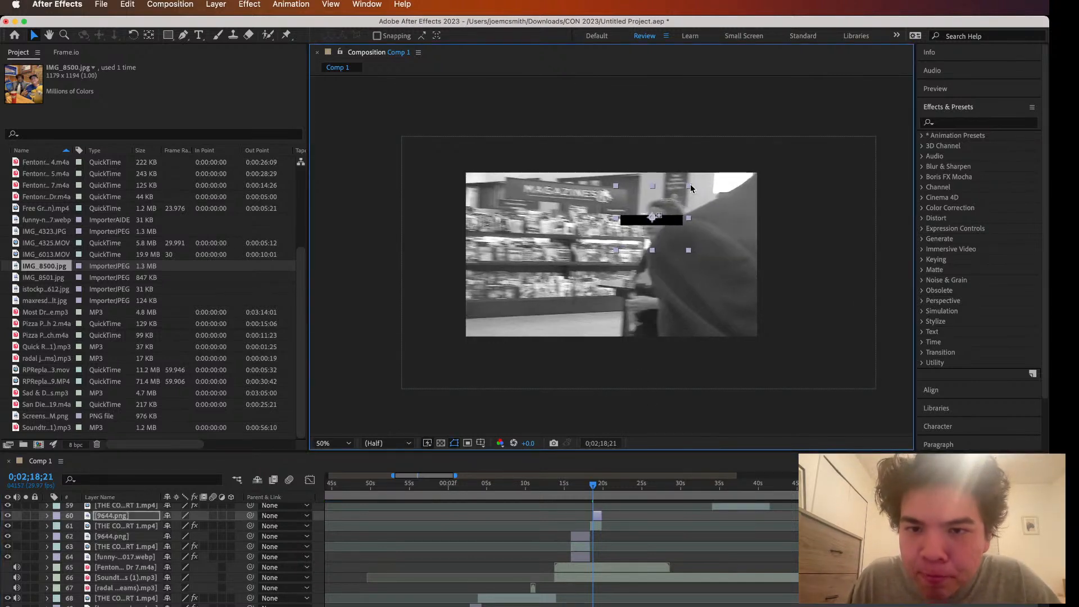
drag(687, 189, 676, 190)
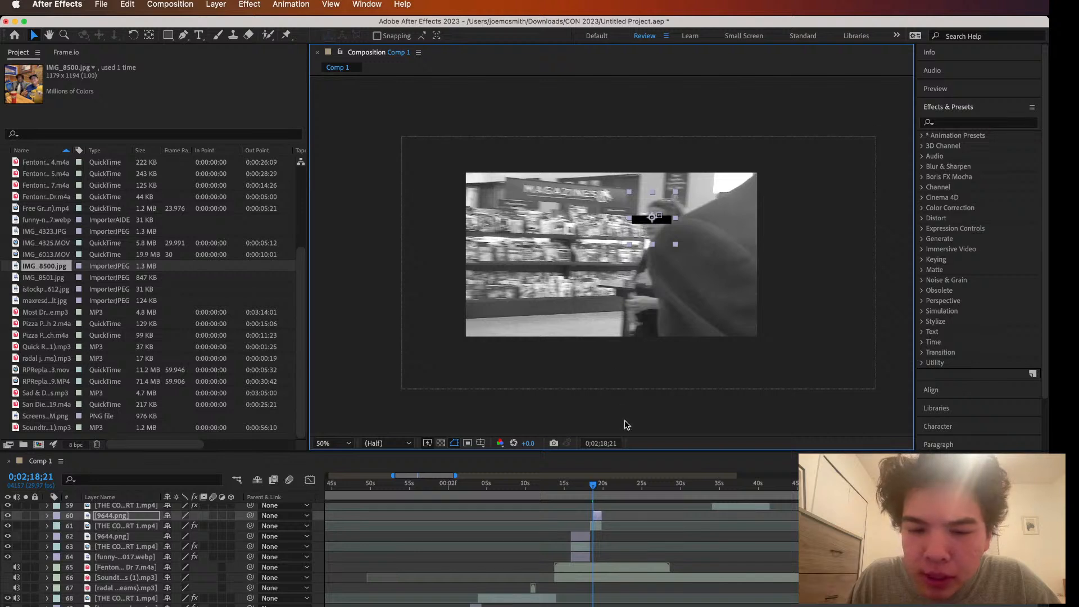
click(50, 521)
click(48, 516)
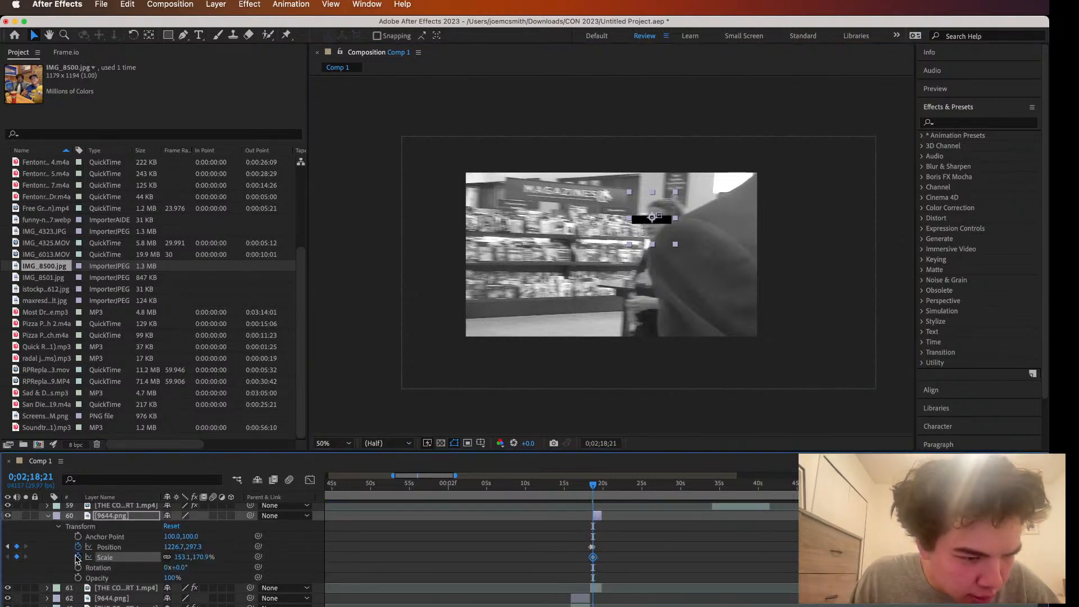
click(48, 516)
Keyframe the bar to follow the passer-by's eyes through 0;02;19;05 and past the frame's left edge at 0;02;19;14
key(space)
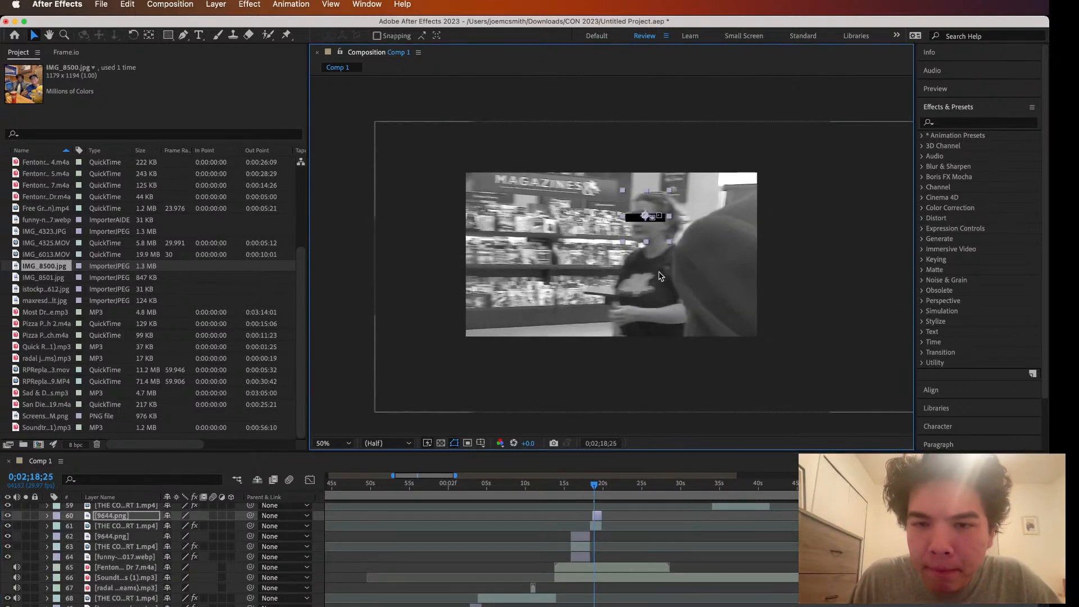
key(space)
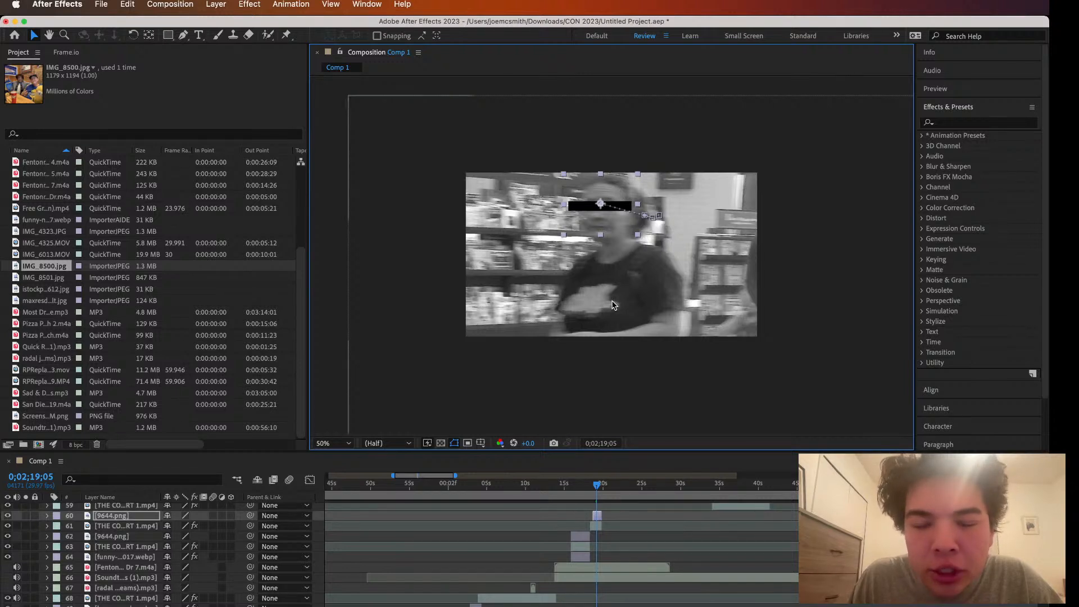
key(space)
key(space)
drag(623, 194, 488, 180)
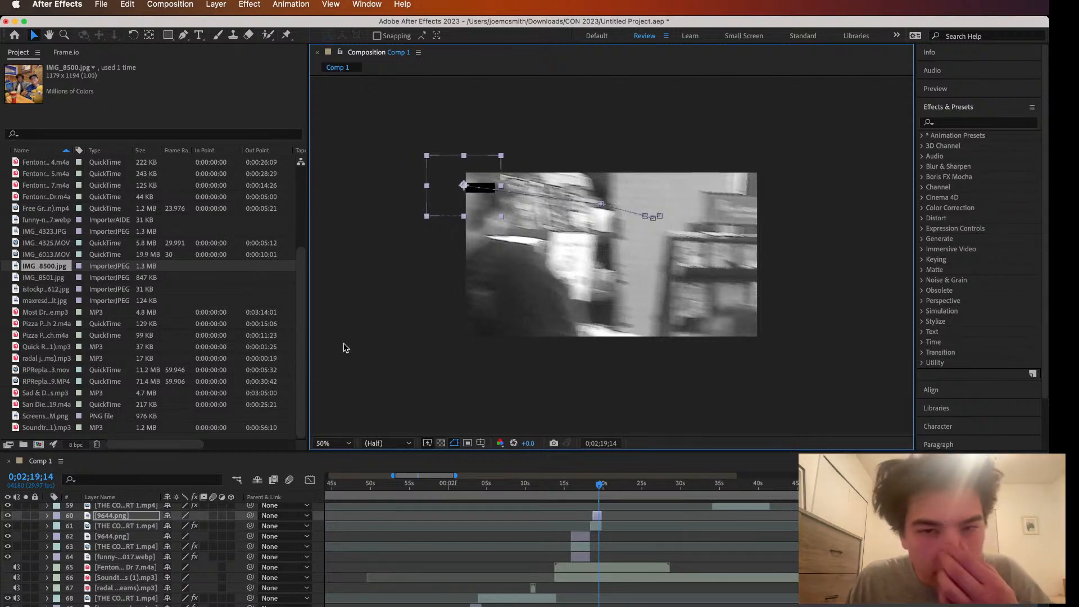
Save the project
drag(599, 487, 598, 487)
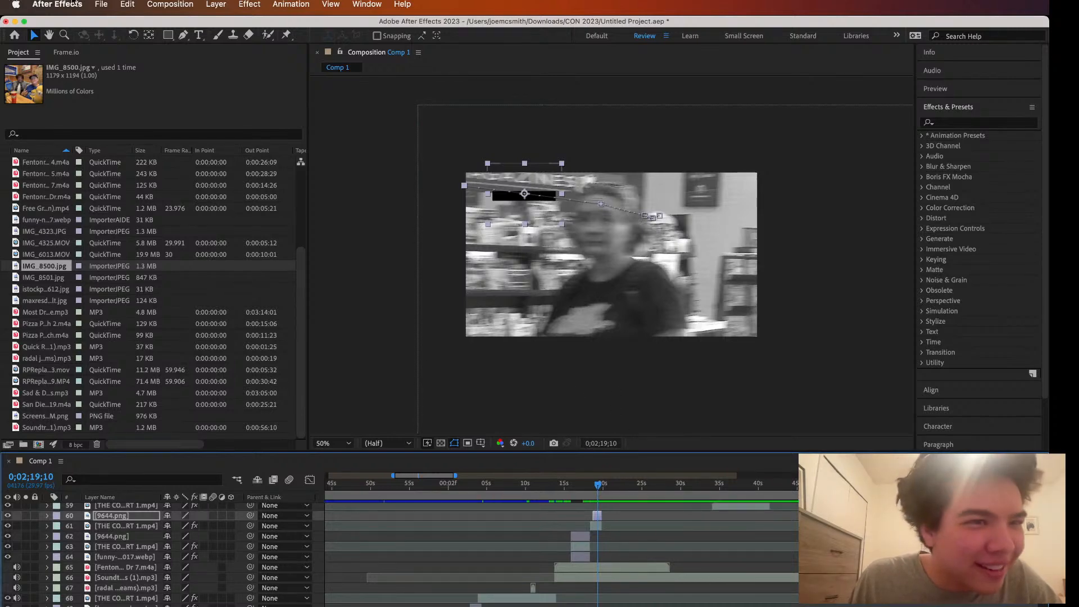
click(101, 4)
click(112, 122)
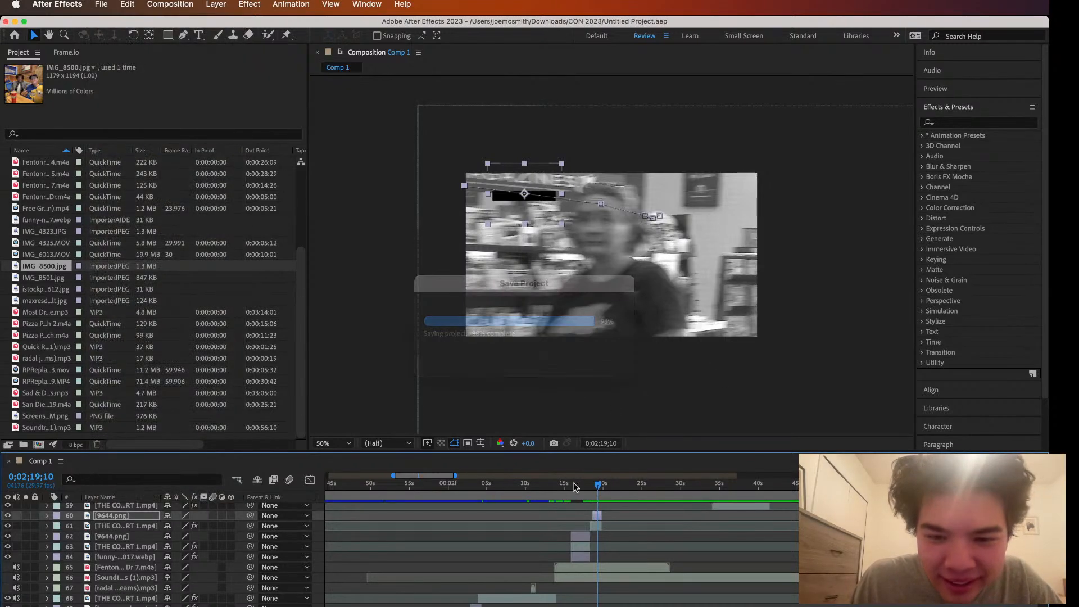
Preview the edit from 0;02;10;10 through the black-and-white clips to check the censor bars' tracking
drag(595, 485, 527, 487)
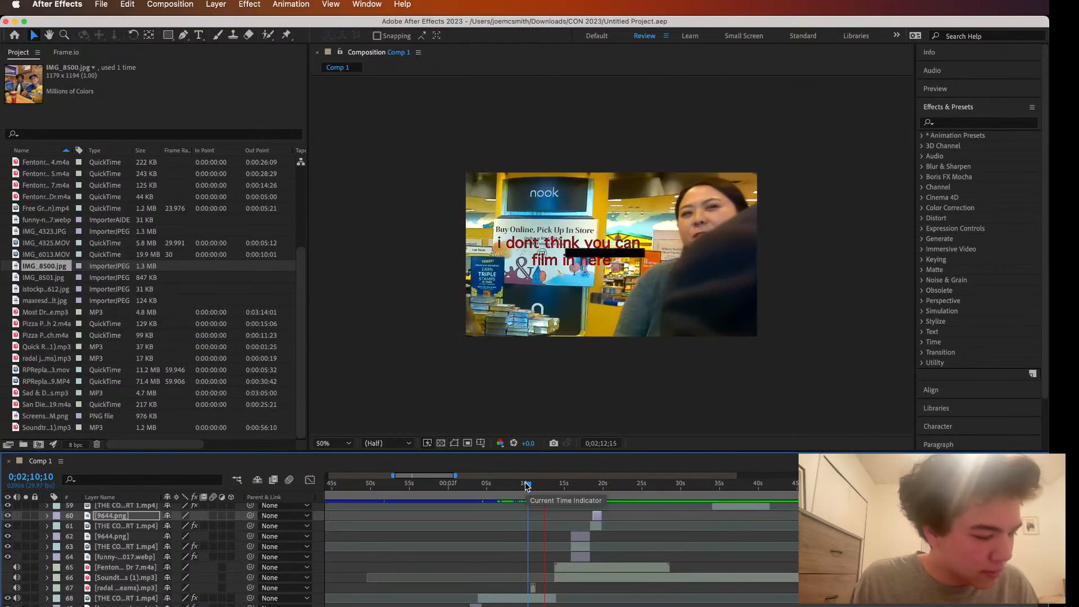
key(space)
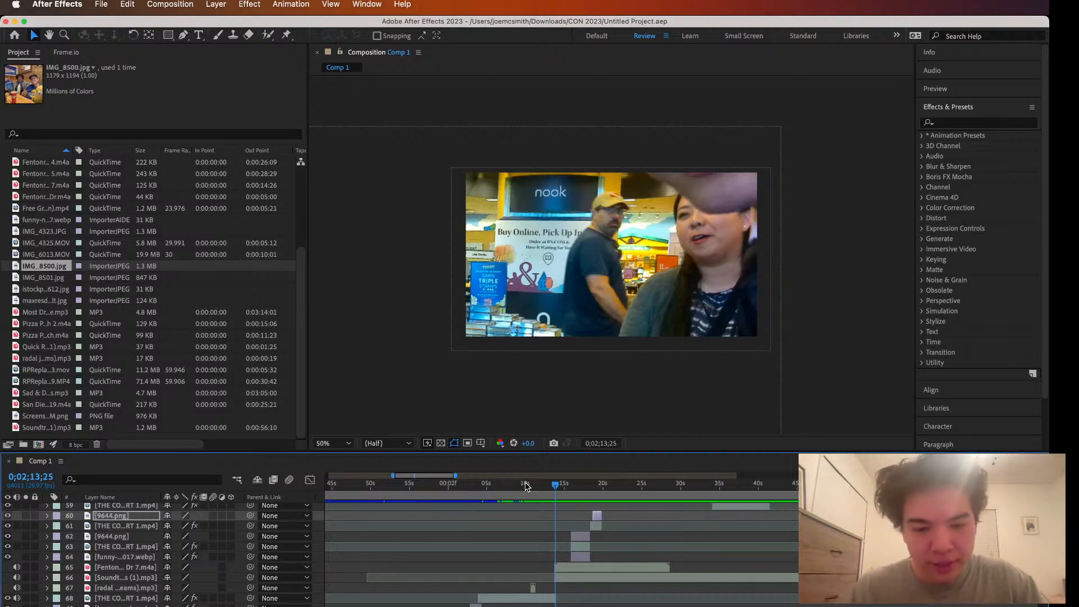
key(space)
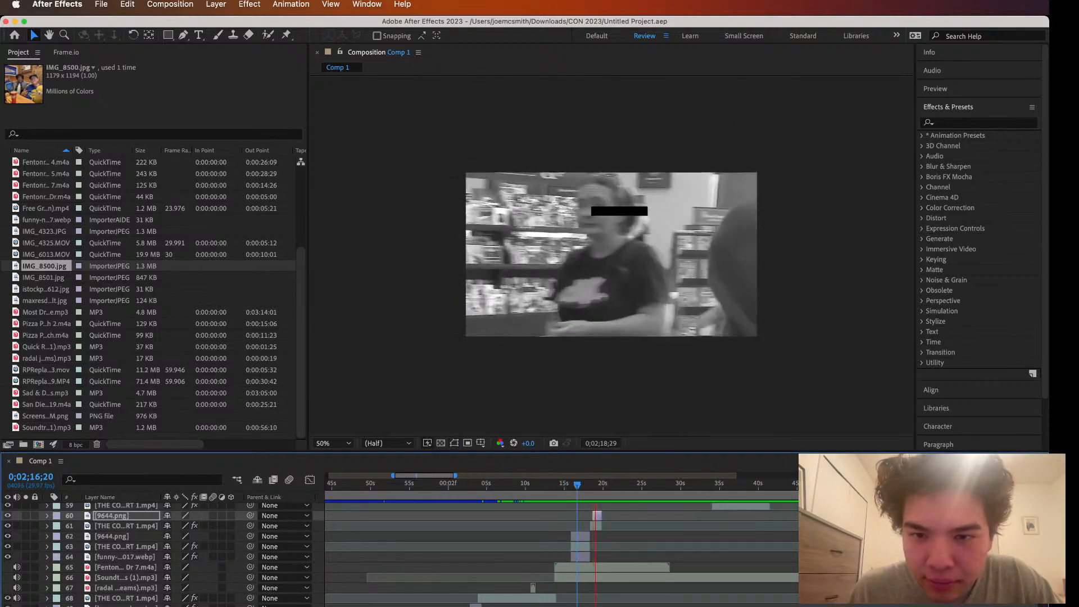
click(607, 484)
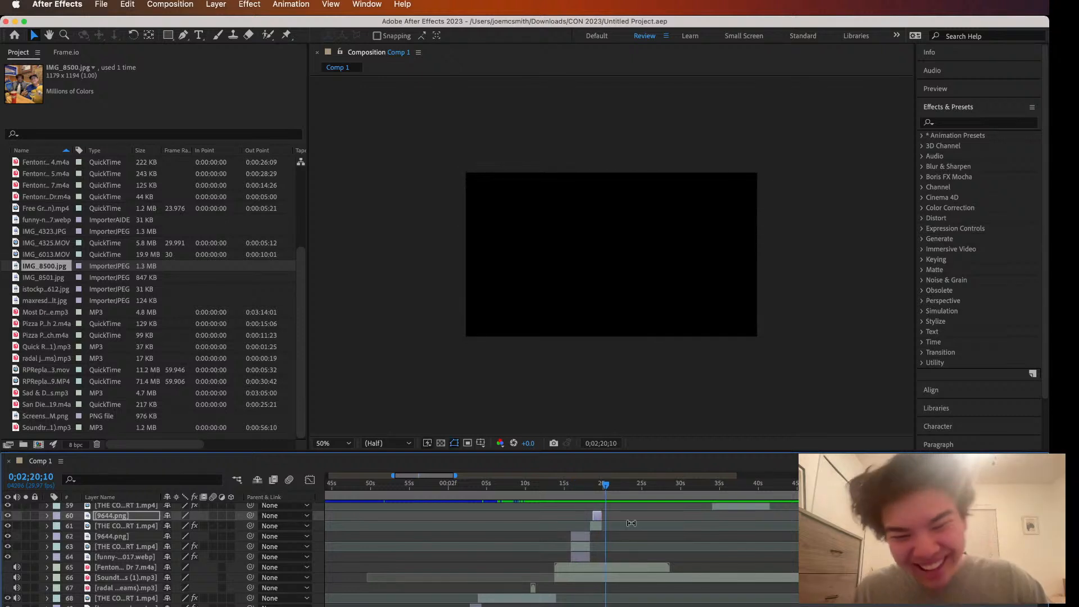
drag(606, 483, 602, 484)
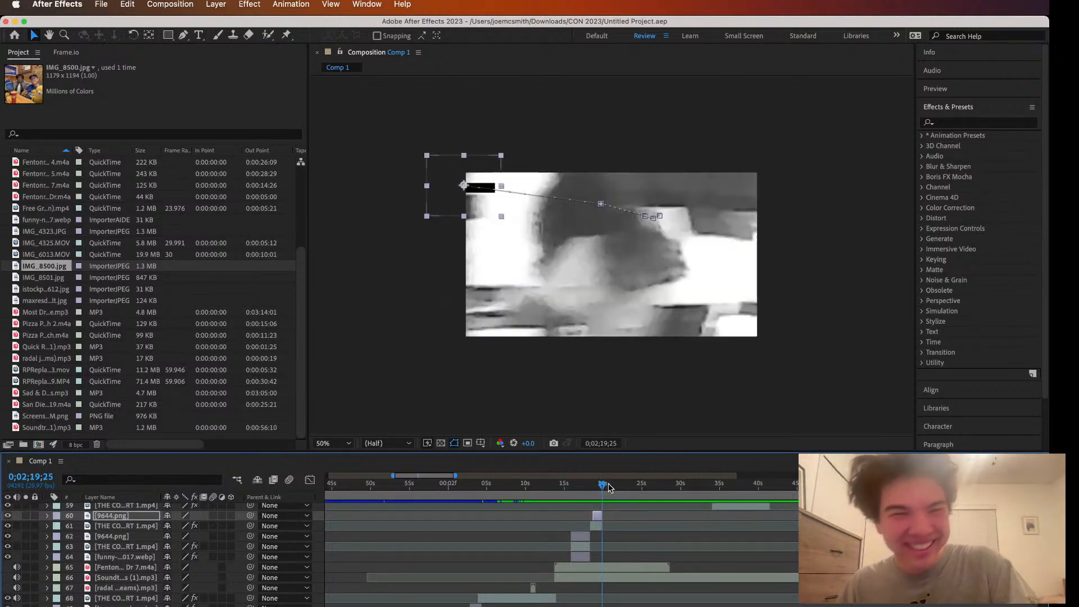
Move the next THE CO…RT 1.mp4 clip to start at 0;02;19;25, preview it, and trim its end to 0;02;23;03
drag(727, 508, 614, 516)
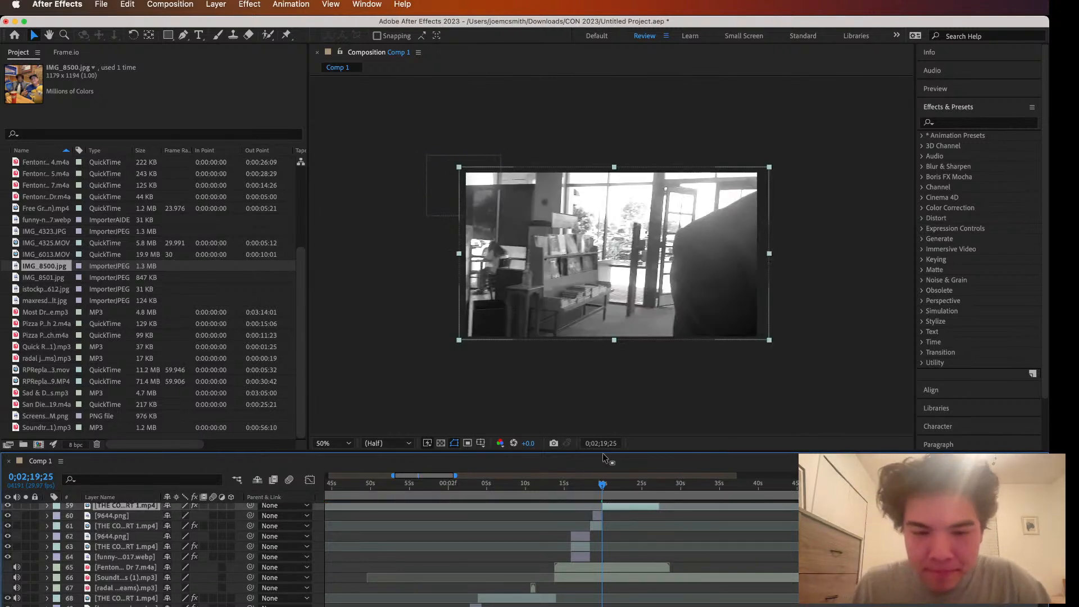
key(space)
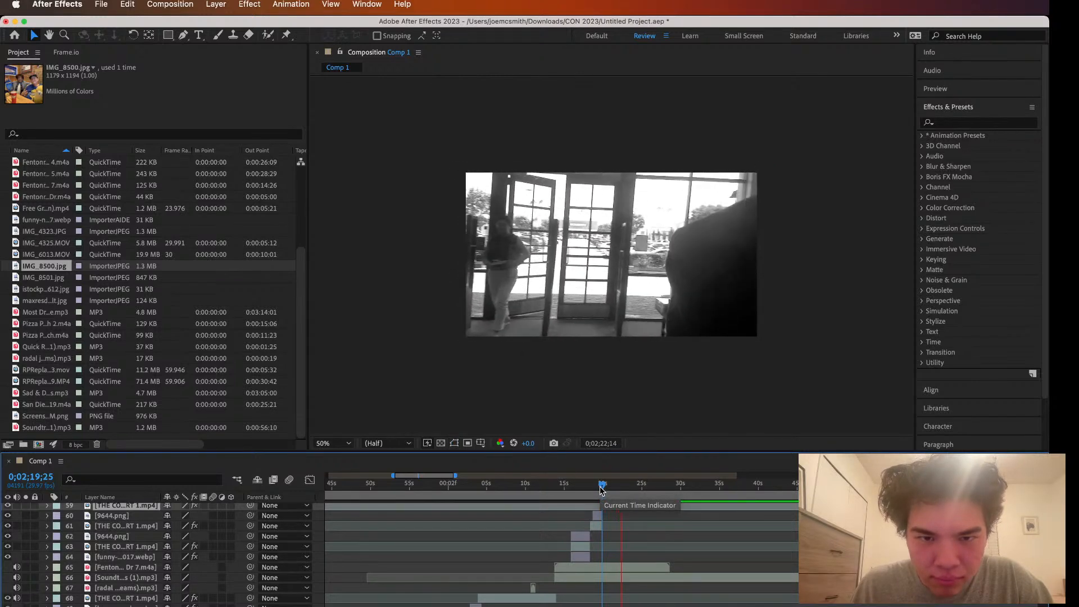
key(space)
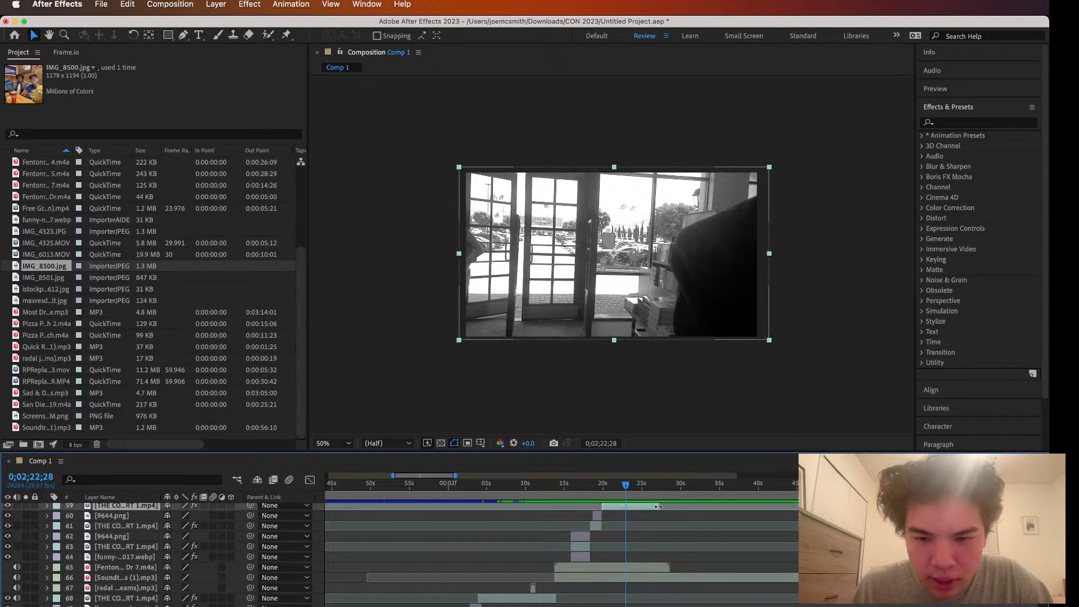
drag(658, 506, 642, 509)
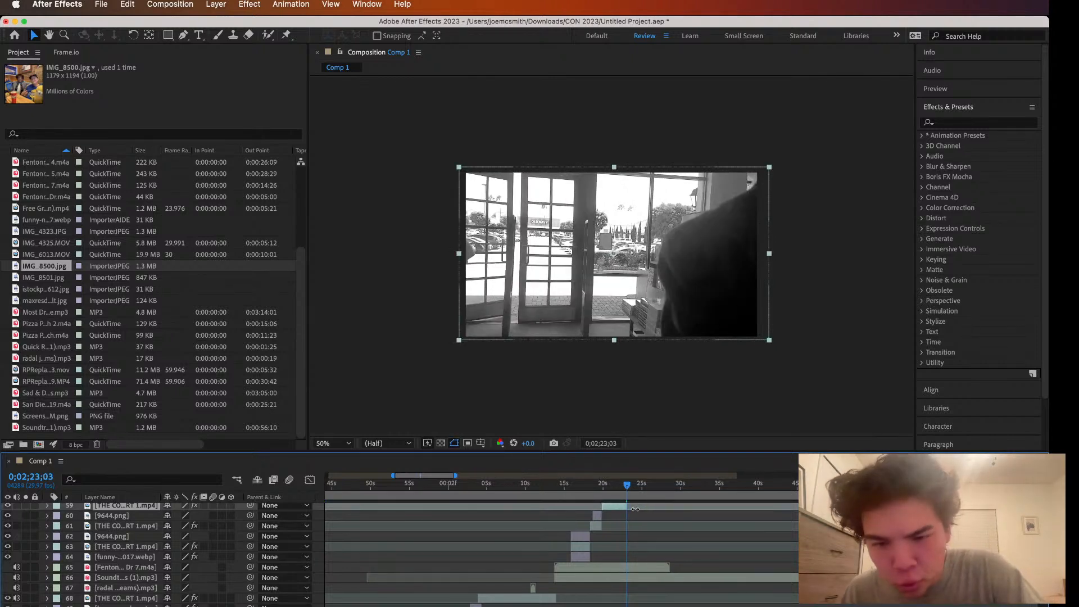
Duplicate the latest 9644.png bar layer, stack it above the new clip, and trim it to span that clip
scroll(622, 522, up, 1)
click(599, 530)
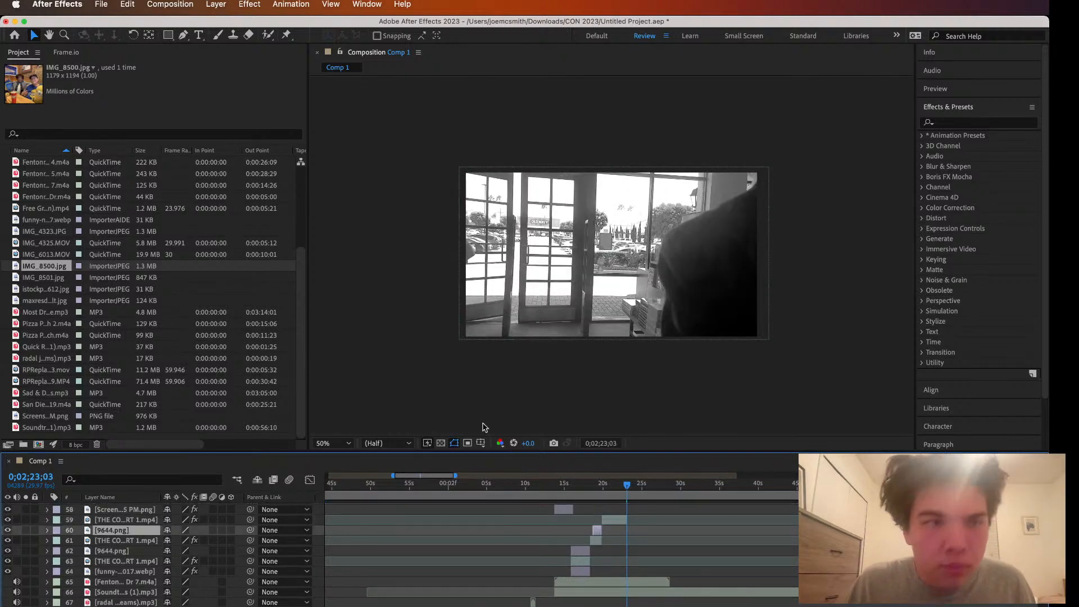
click(127, 4)
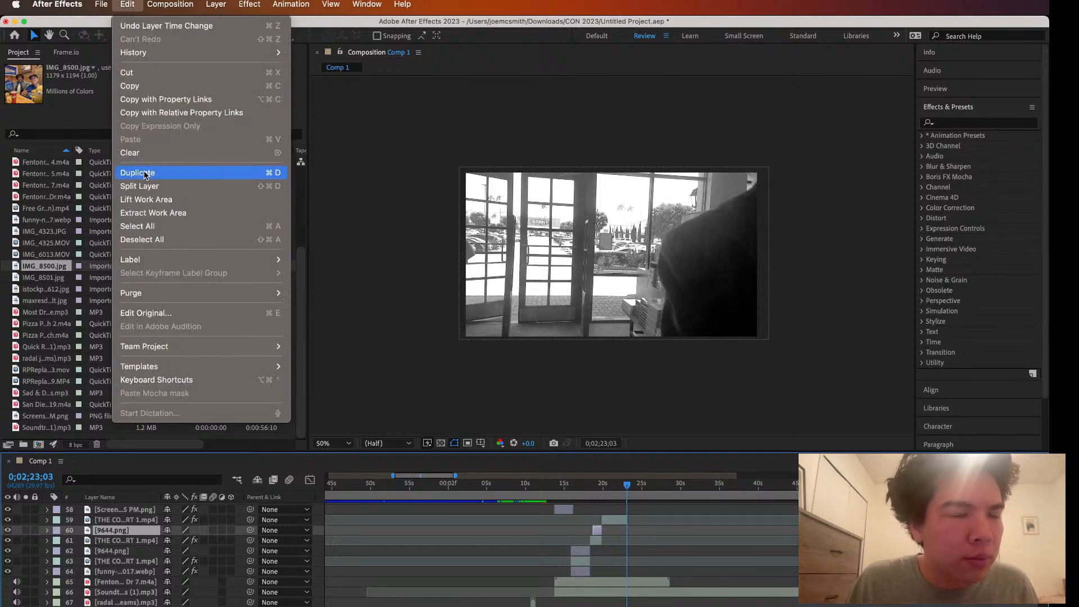
click(145, 175)
drag(128, 536, 131, 520)
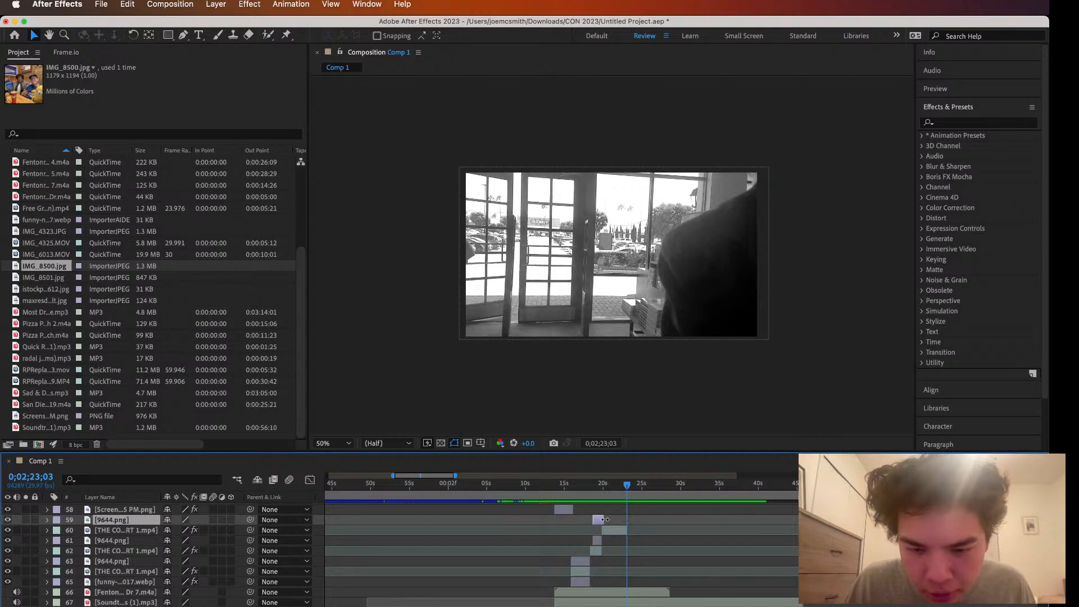
drag(603, 519, 631, 521)
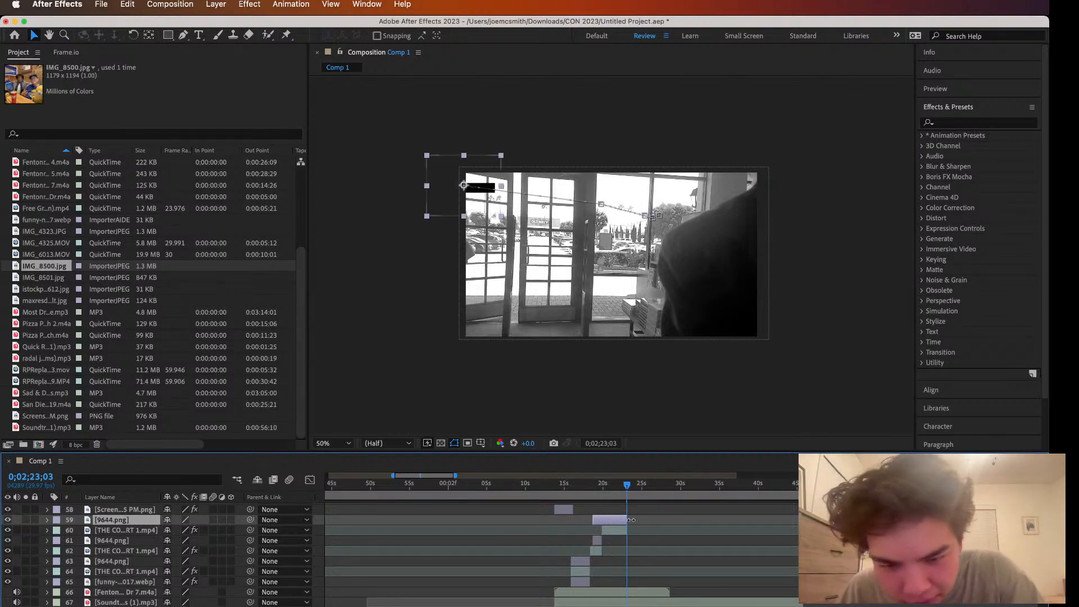
drag(592, 519, 603, 489)
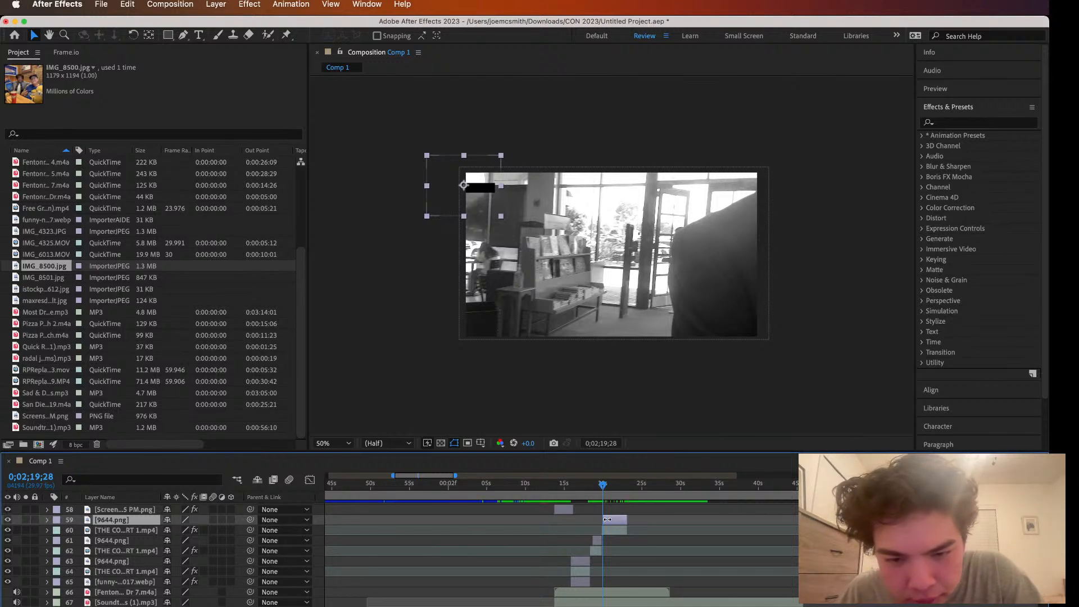
Place the bar at about 1295, 397 and restart its Position and Scale keyframes at 0;02;19;28
drag(496, 194, 694, 241)
click(48, 520)
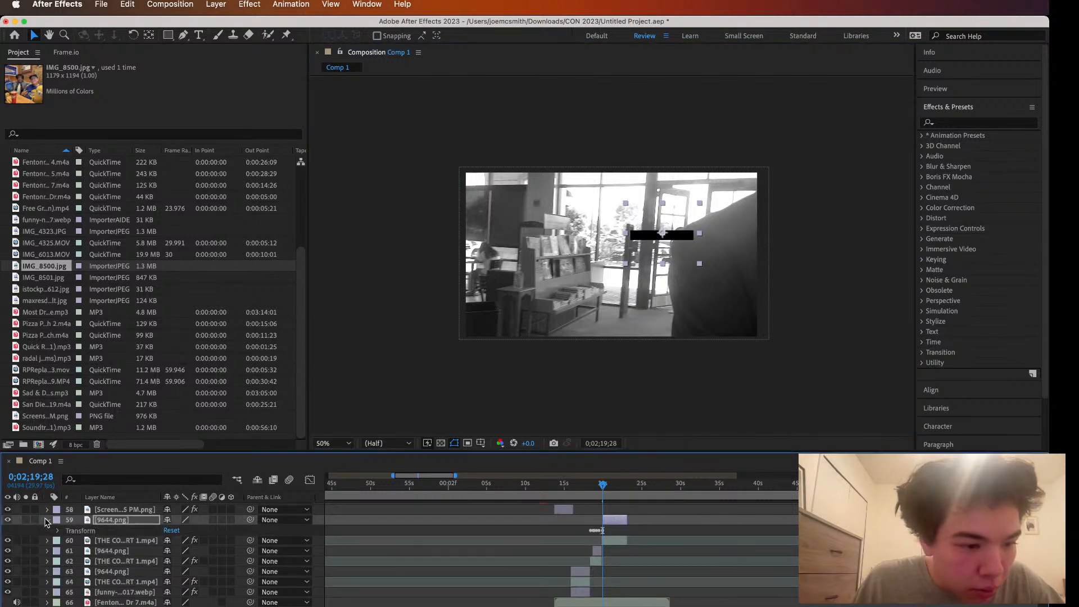
click(58, 531)
click(78, 552)
click(77, 561)
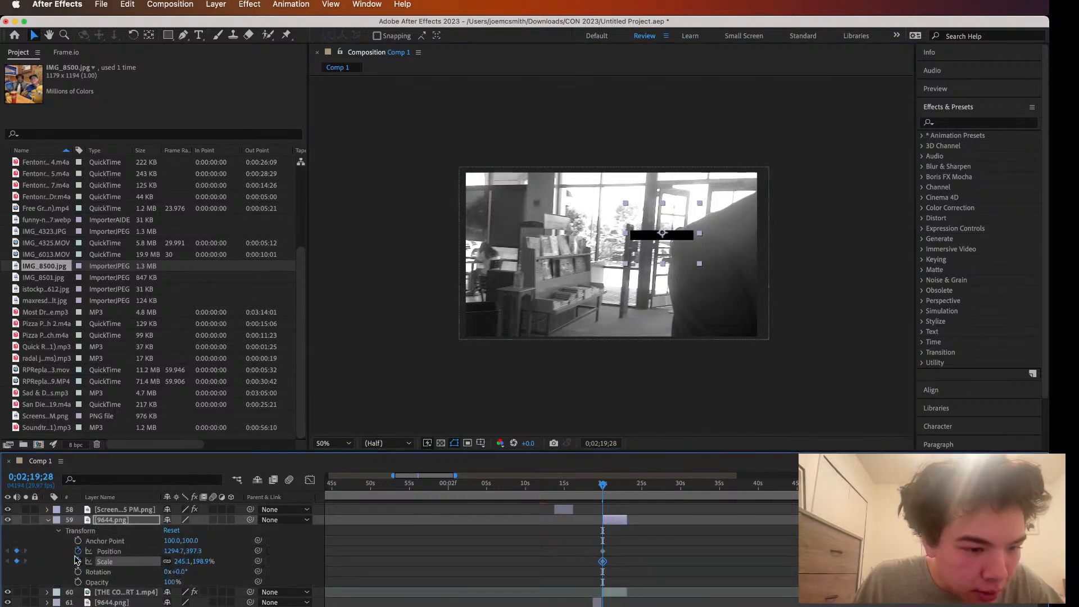
Shrink the bar to about 101, 123% and keyframe it over the person at the door at 0;02;20;07
click(48, 520)
drag(700, 264, 659, 214)
key(space)
key(space)
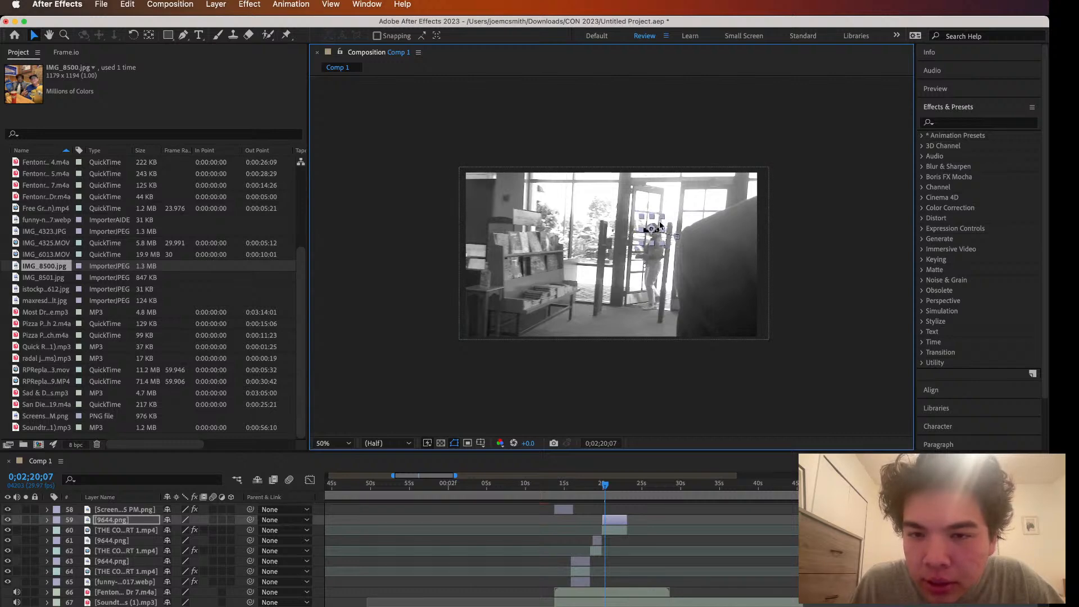
key(period)
key(period)
key(period)
key(period)
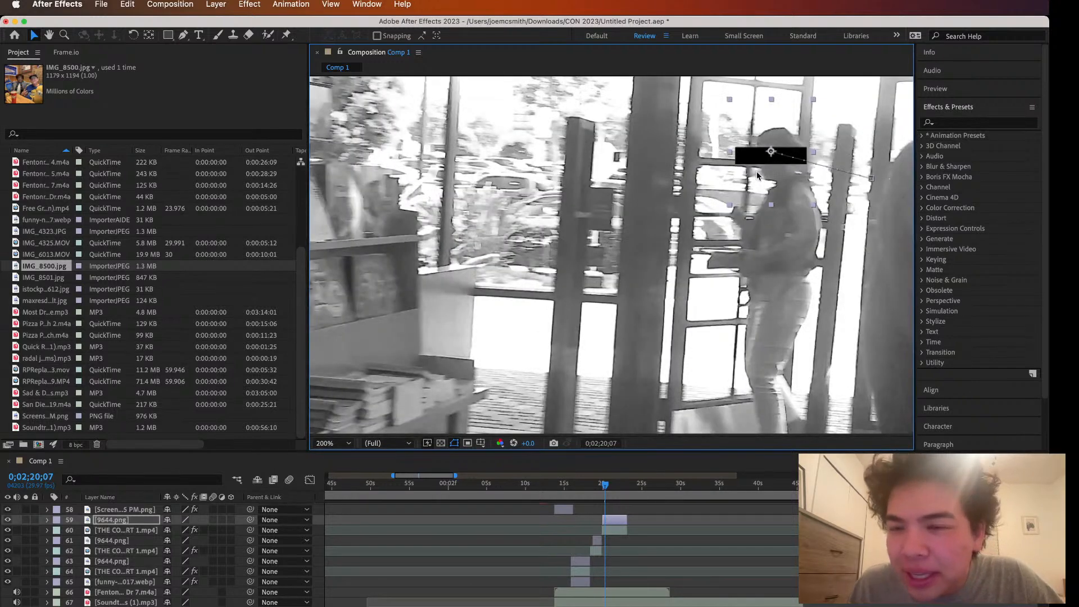
Keyframe the bar to follow the person's eyes through 0;02;20;20 and make it slightly smaller there
key(space)
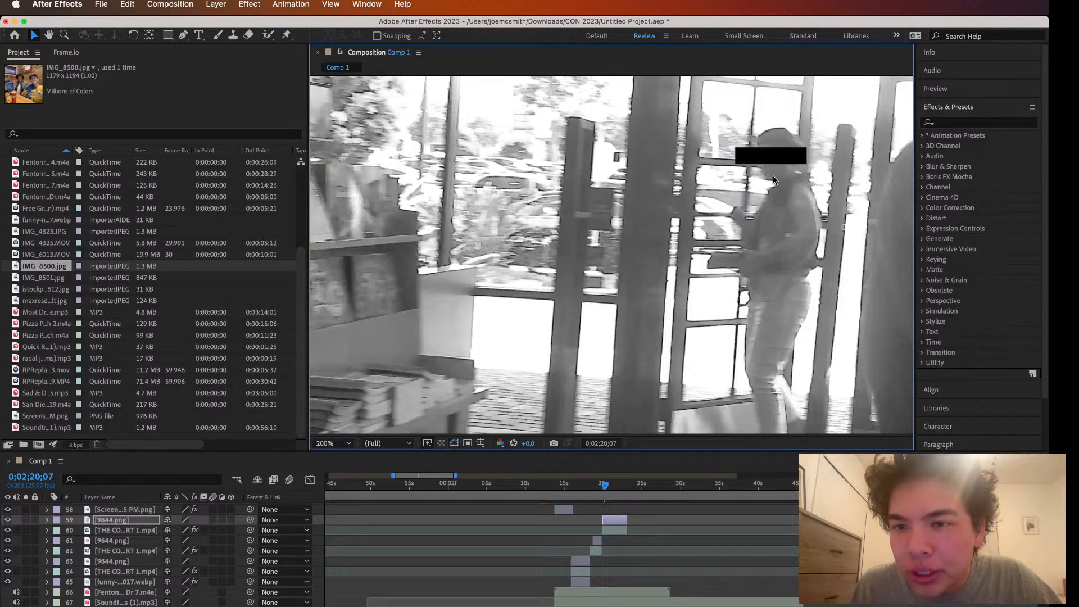
key(space)
key(space)
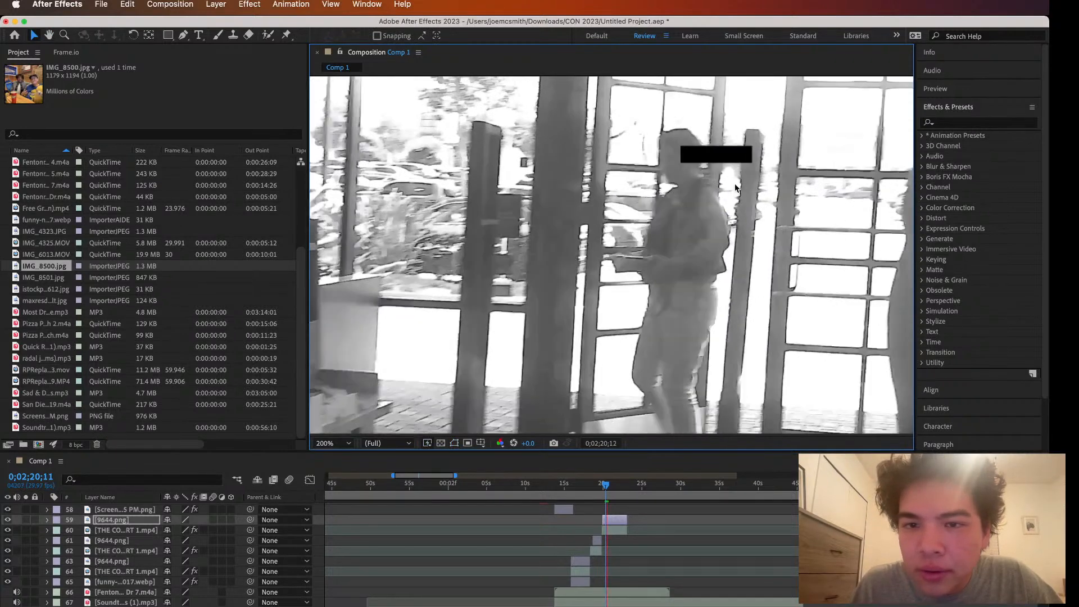
key(space)
drag(725, 163, 612, 166)
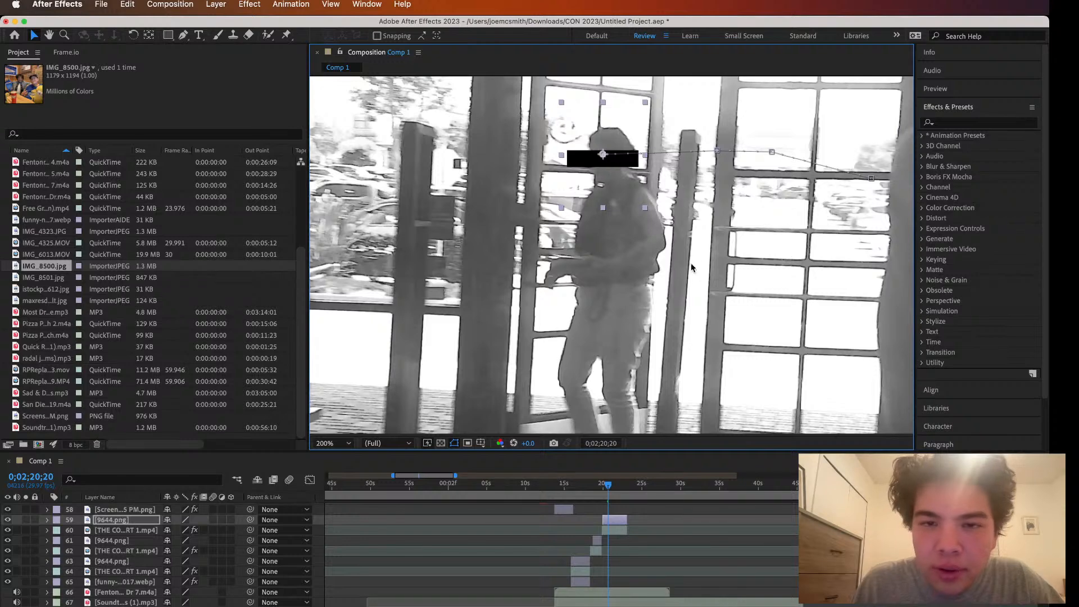
drag(646, 101, 638, 107)
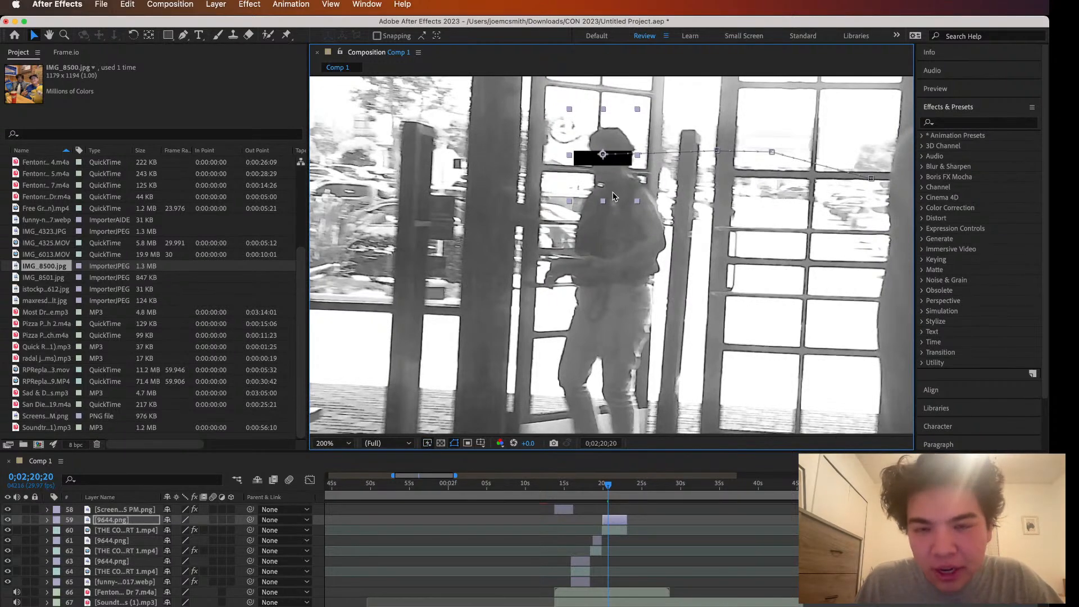
Continue keyframing the bar over the person's eyes at 0;02;20;24, 0;02;21;11 and 0;02;21;24
key(Page_Down)
key(Page_Down)
key(Page_Down)
key(Page_Down)
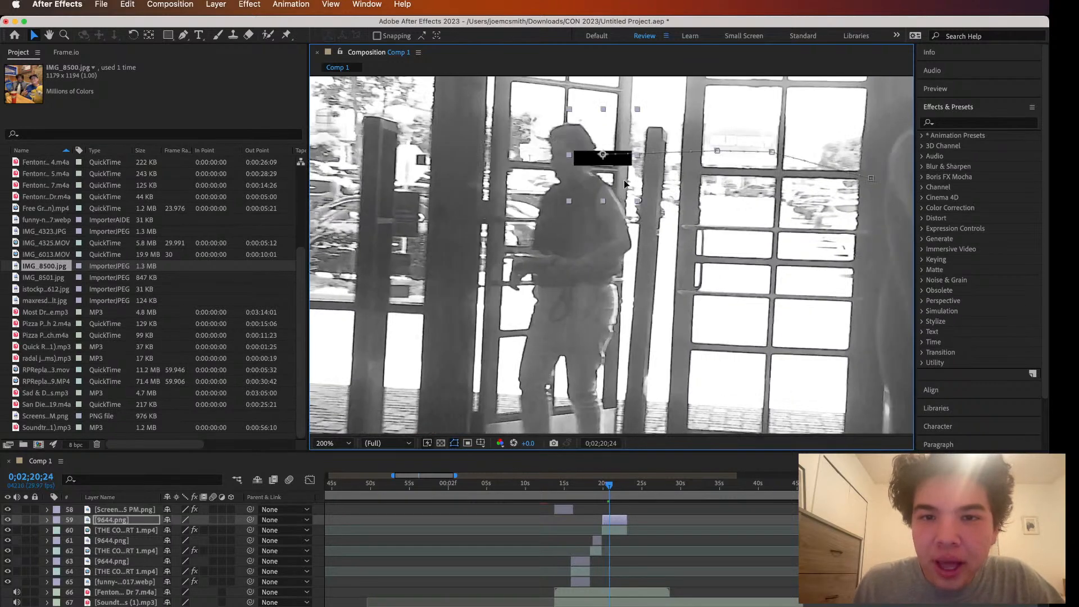
key(Right)
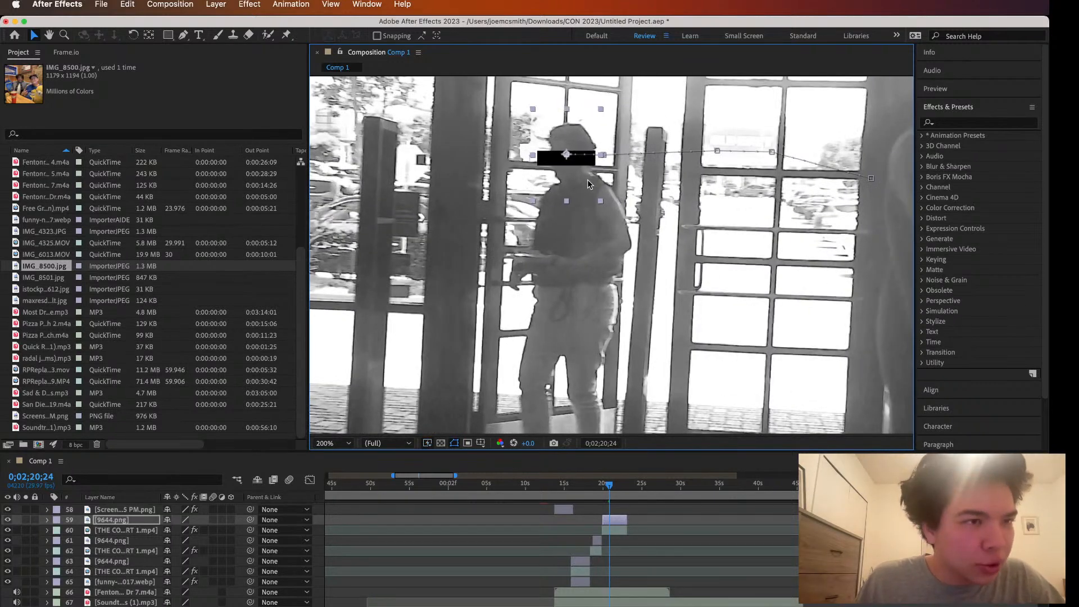
key(space)
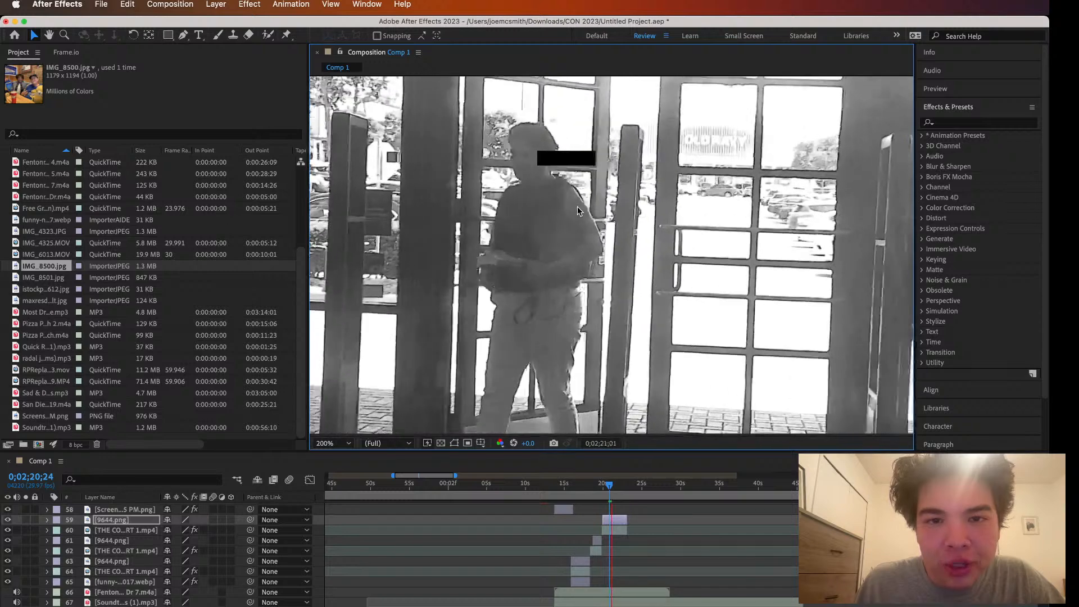
key(space)
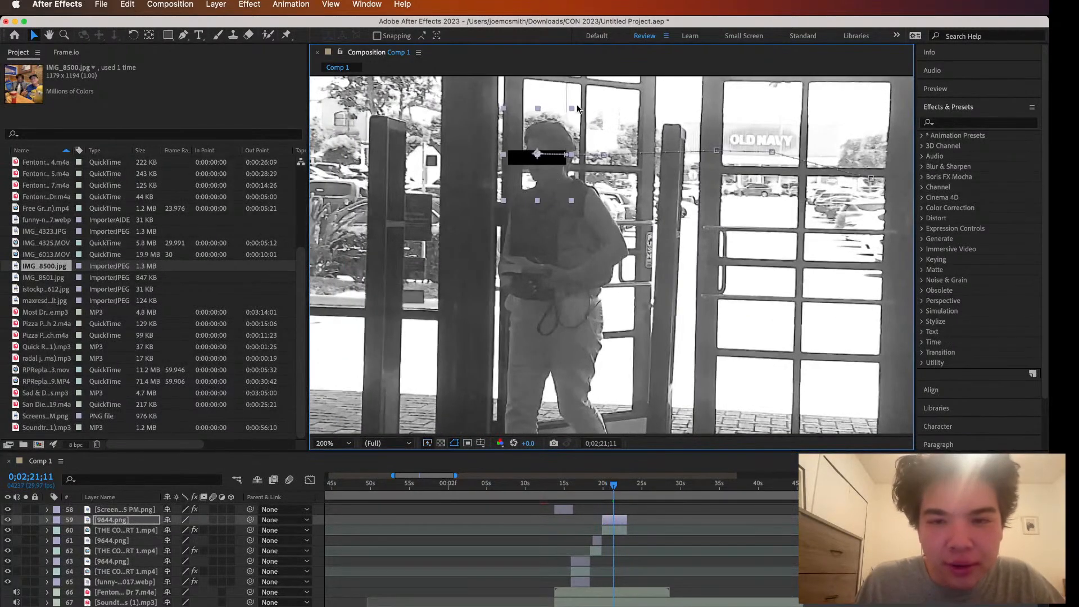
key(space)
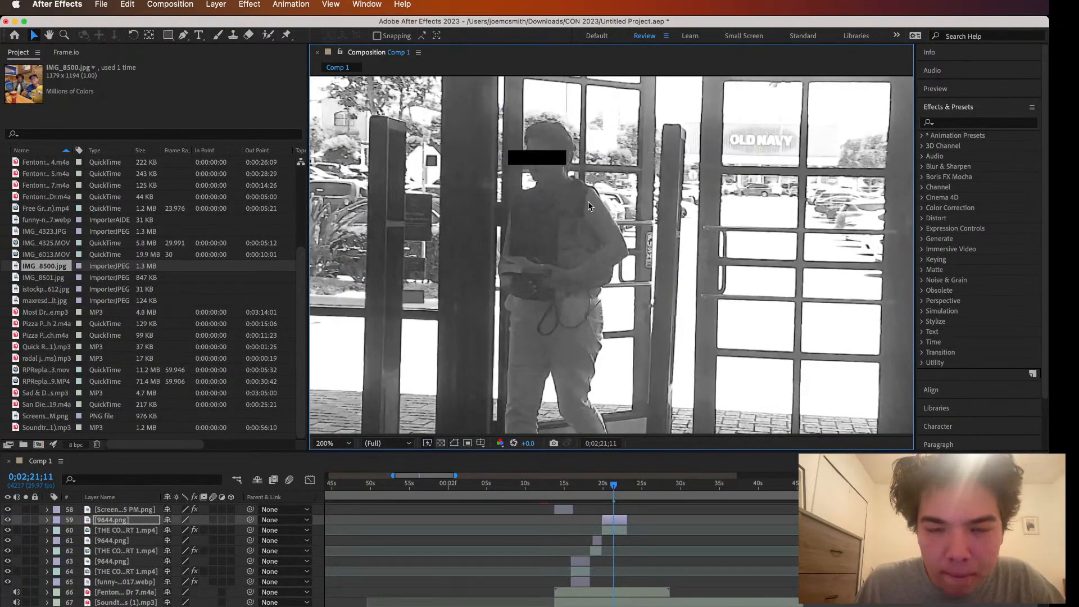
key(space)
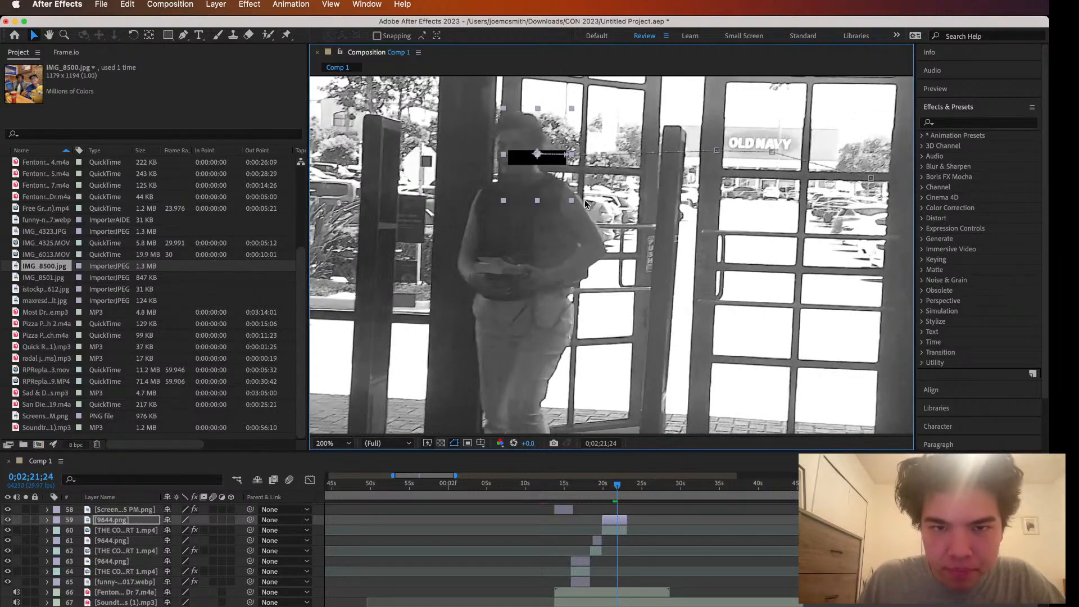
drag(544, 176, 534, 163)
key(Page_Up)
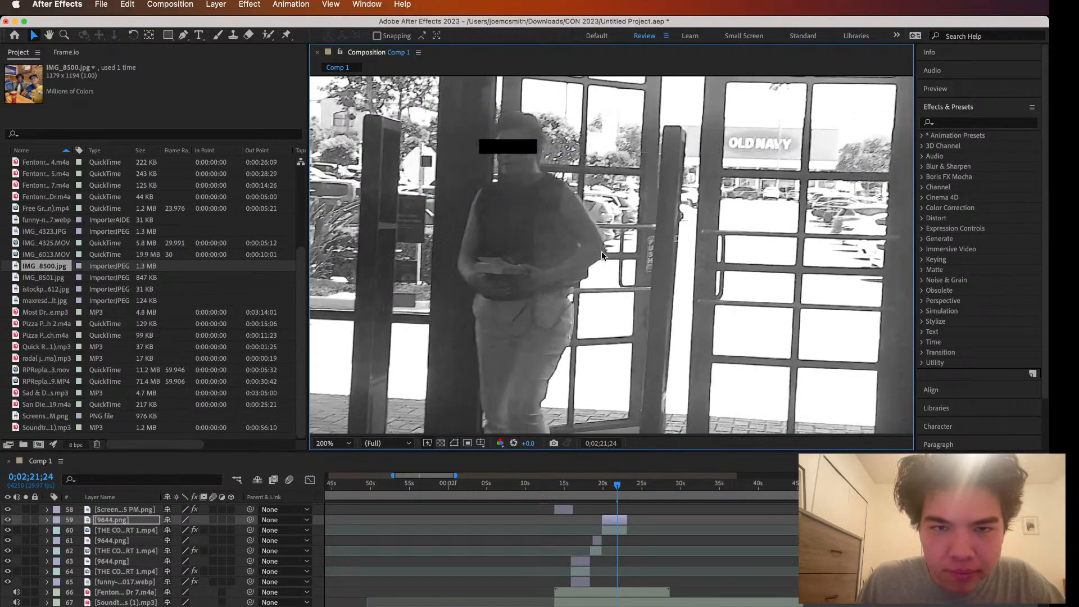
key(comma)
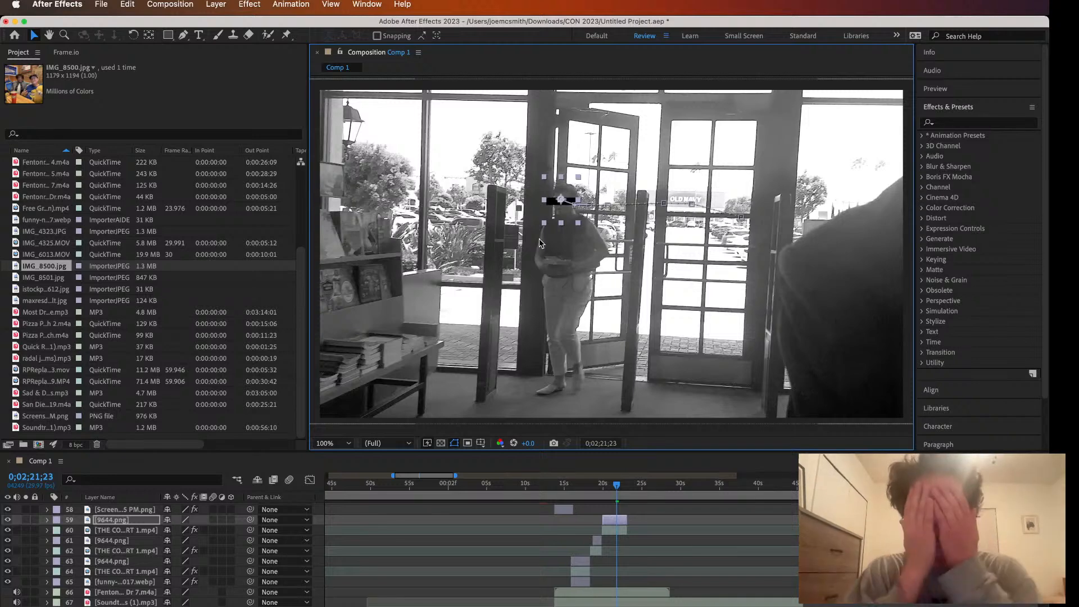
Remove the bar's Position and Scale keyframes at 0;02;19;28 and place it at about 1795, 433 with scale about -75, 123%
click(615, 513)
drag(618, 487, 603, 489)
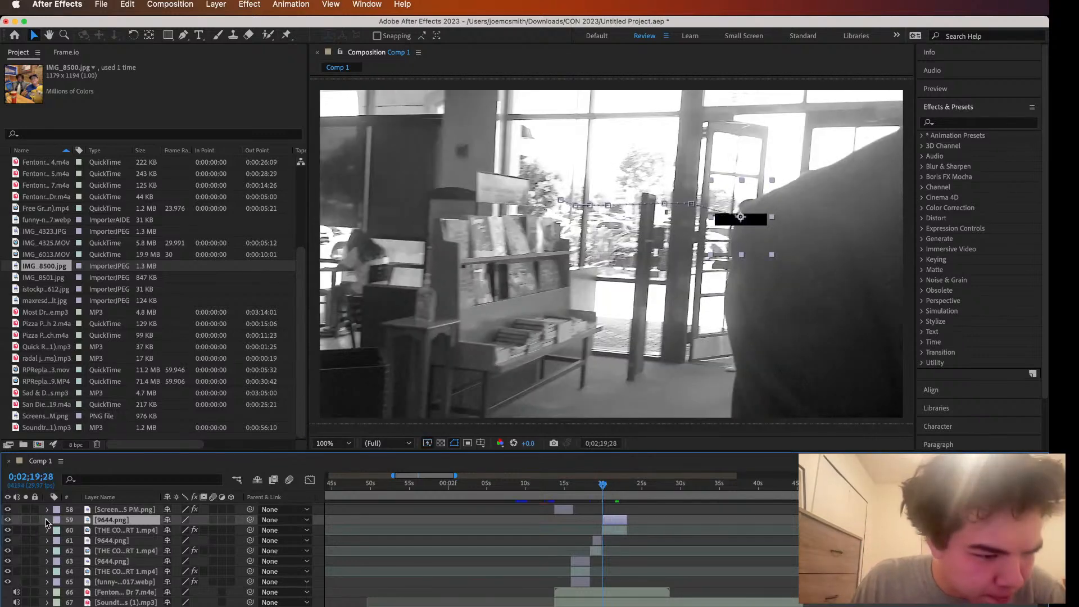
click(46, 520)
click(58, 530)
click(78, 537)
click(94, 542)
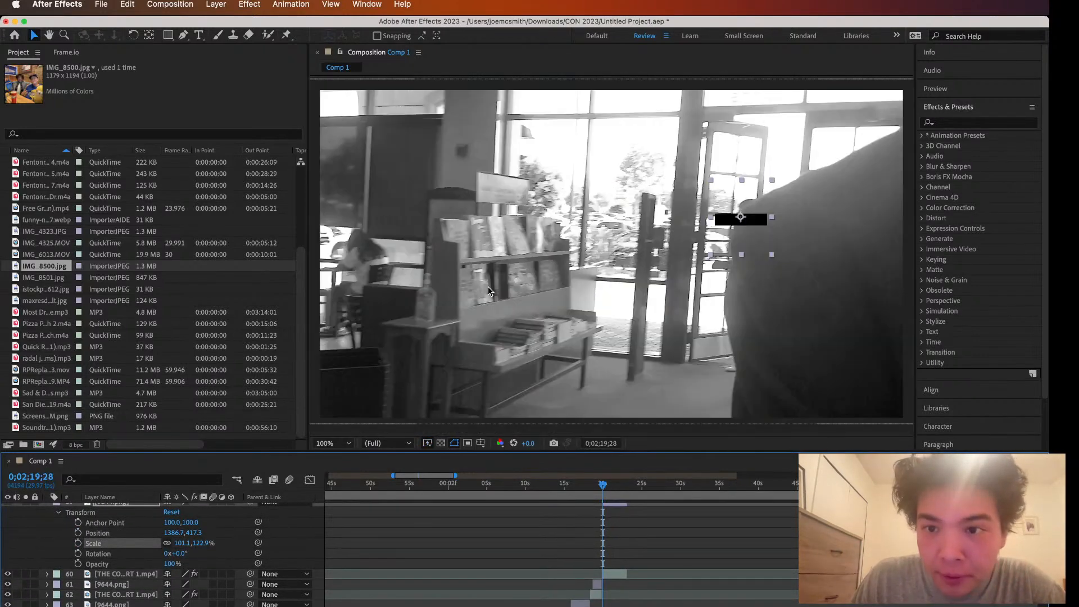
key(comma)
drag(691, 236, 738, 239)
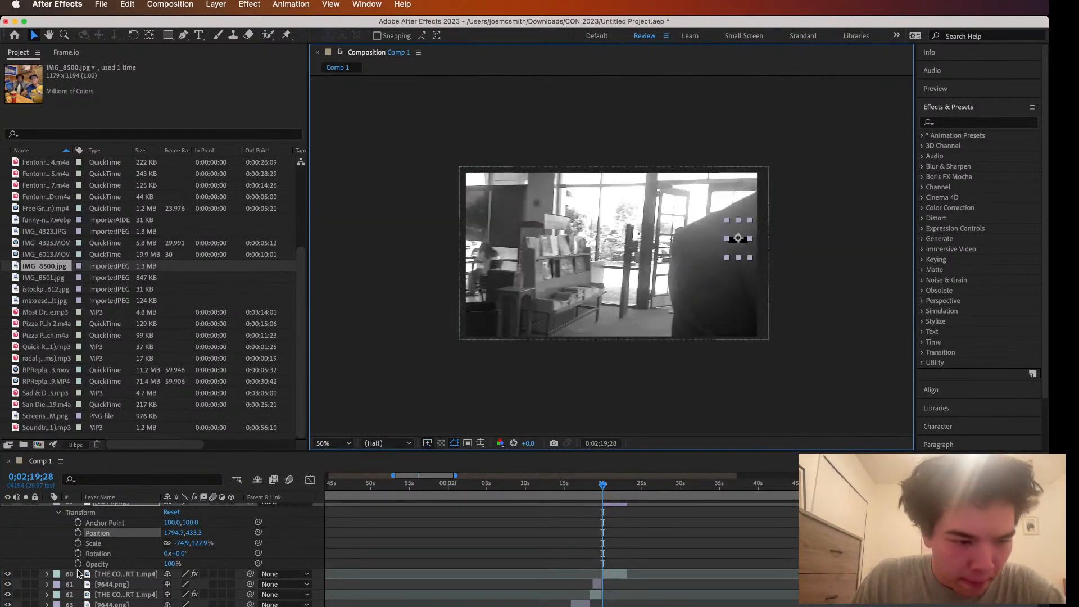
Clear the black-and-white clip's old Position and Scale keyframes and restart both at 0;02;19;28
click(46, 574)
scroll(46, 576, down, 3)
click(58, 551)
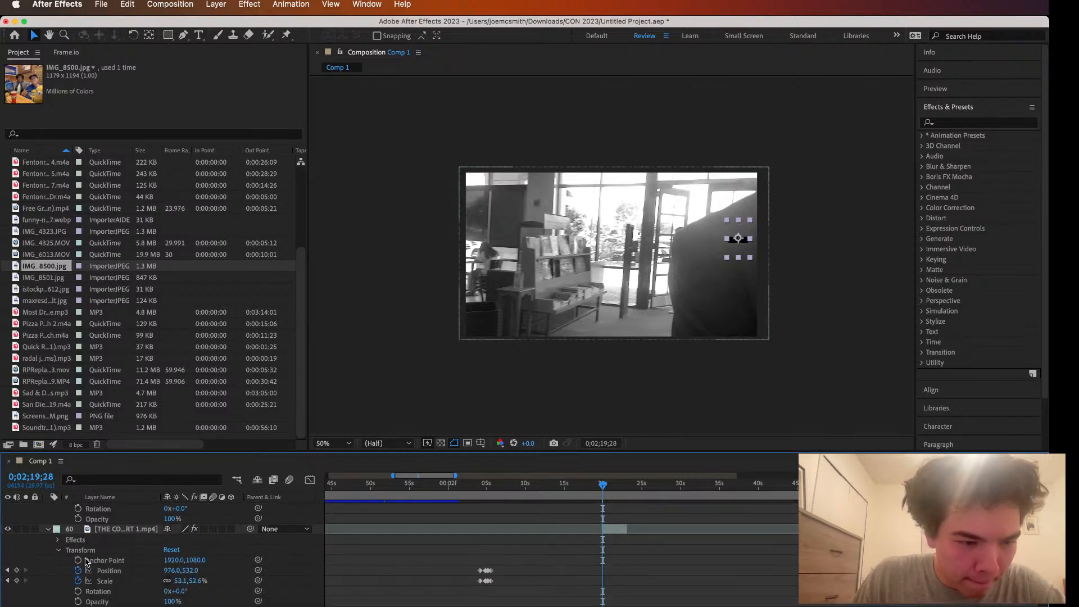
click(78, 570)
click(78, 570)
click(78, 580)
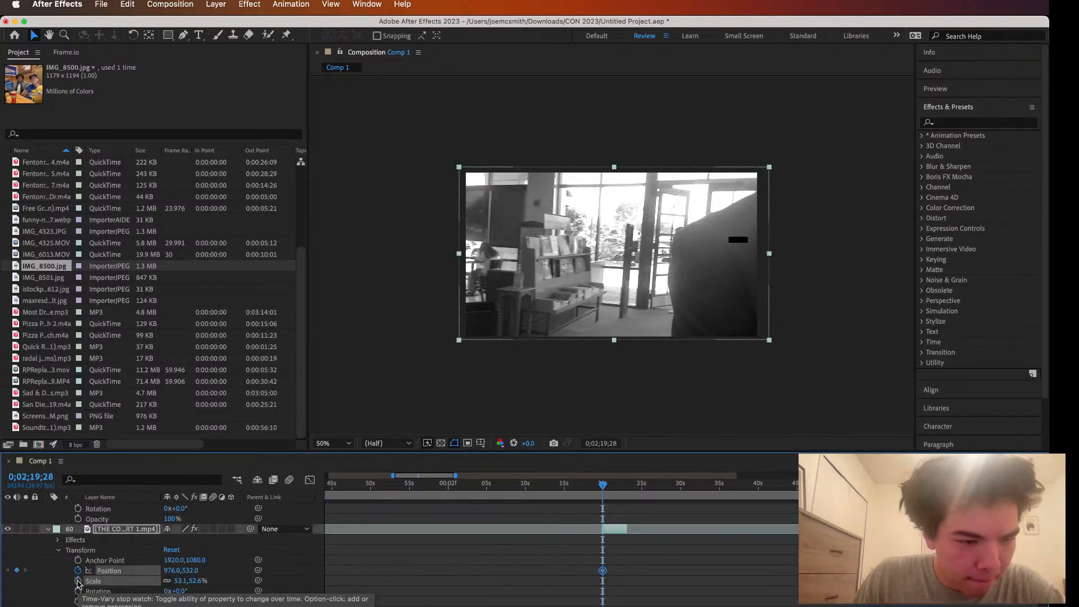
click(78, 581)
At 0;02;20;21, keyframe the clip's scale to about 107, 106% and its position to about 1336, 540
key(space)
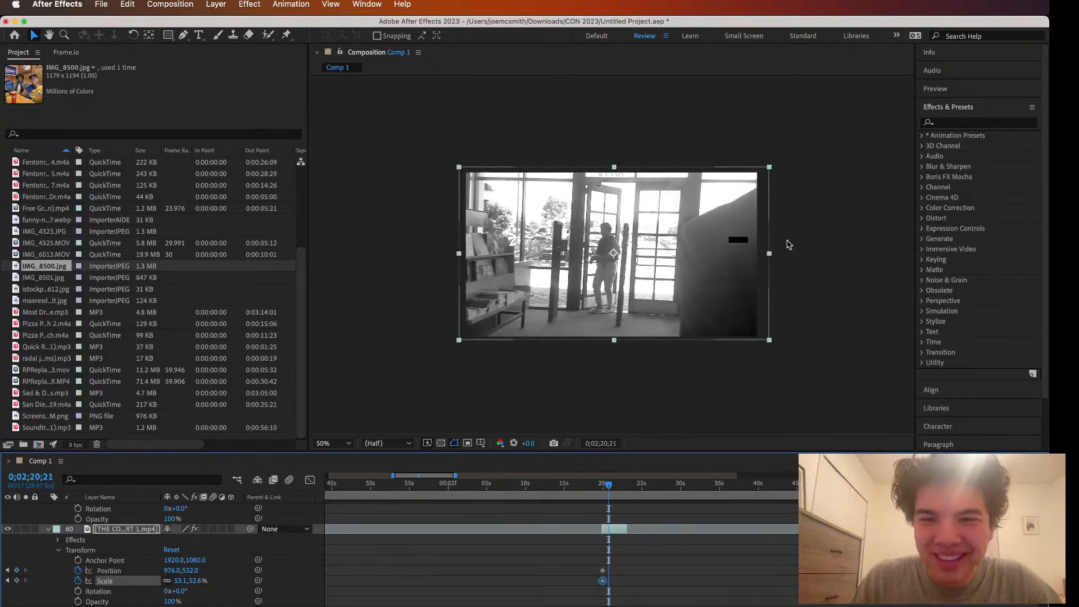
key(comma)
drag(691, 212, 770, 169)
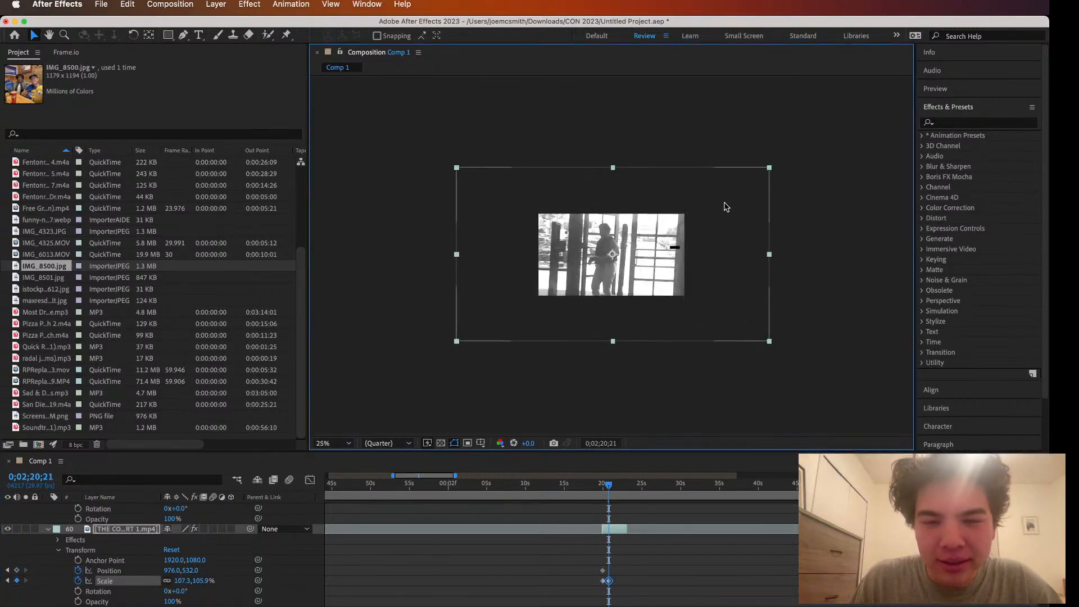
drag(715, 233, 742, 233)
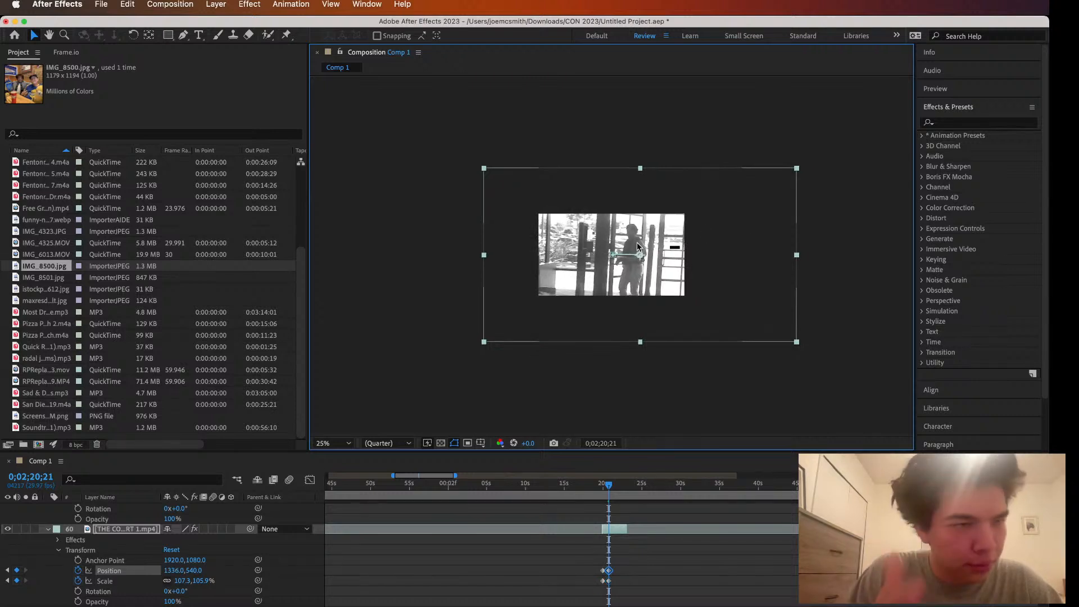
Continue the black-and-white clip's Position and Scale keyframes through 0;02;22;21, reaching scale about 137, 127% and position about 2632, 548
key(super+shift+h)
key(space)
drag(635, 247, 646, 246)
drag(805, 170, 847, 151)
drag(738, 212, 759, 200)
key(space)
key(space)
key(space)
key(space)
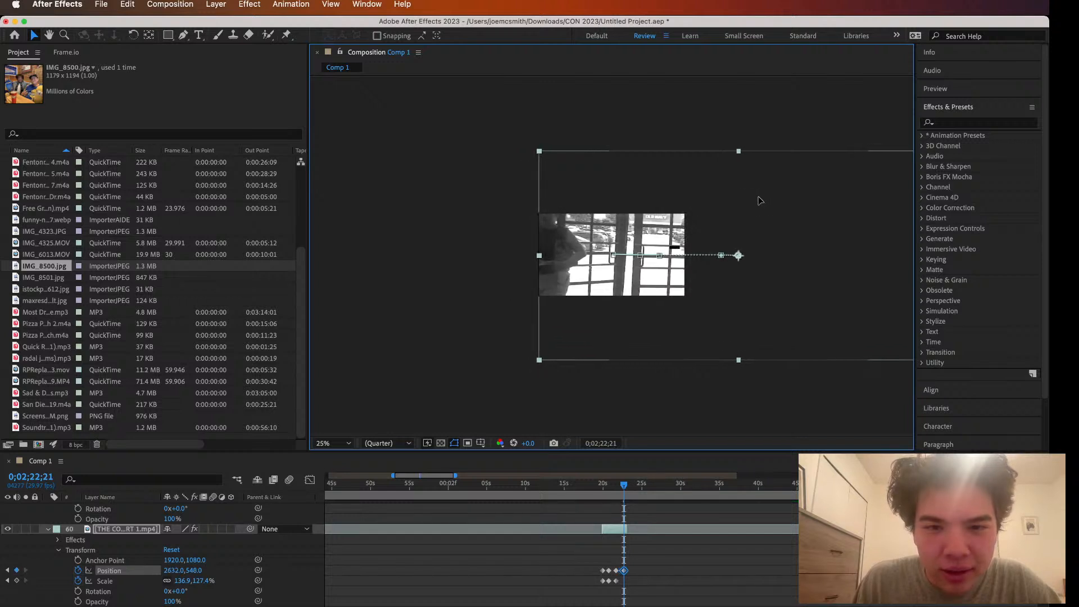
At 0;02;22;24, keyframe the clip's scale to about 385, 436% and its position to about 7368, 2404
key(space)
key(comma)
key(comma)
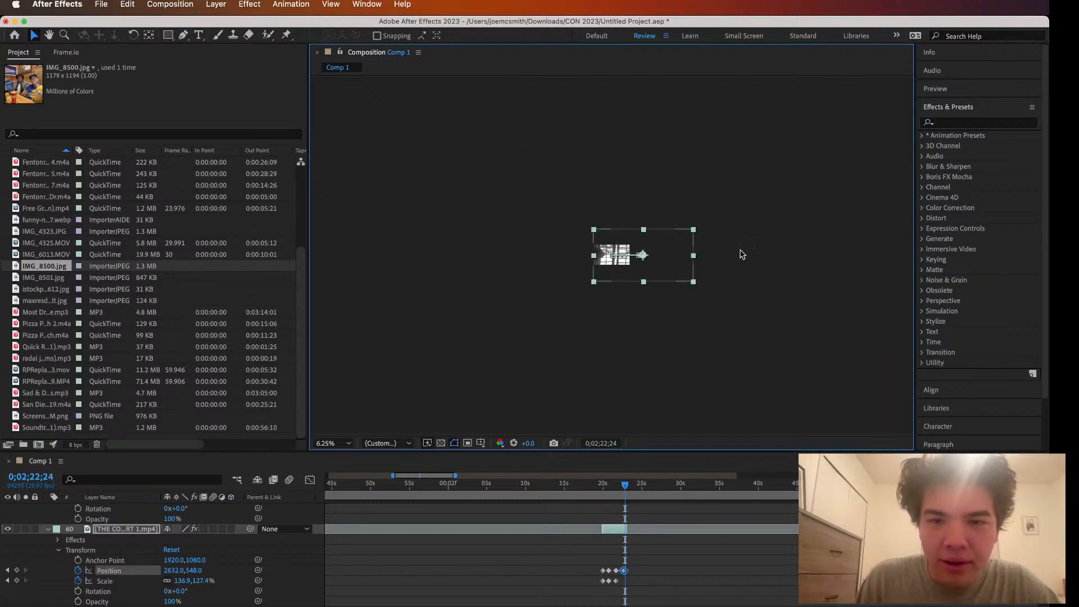
drag(698, 231, 788, 241)
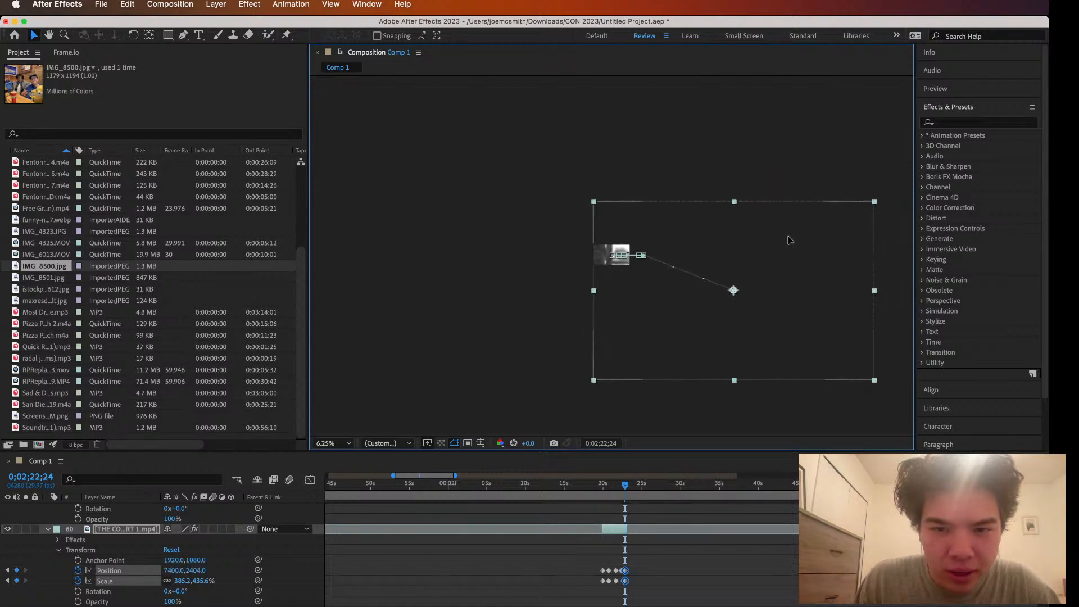
key(space)
key(space)
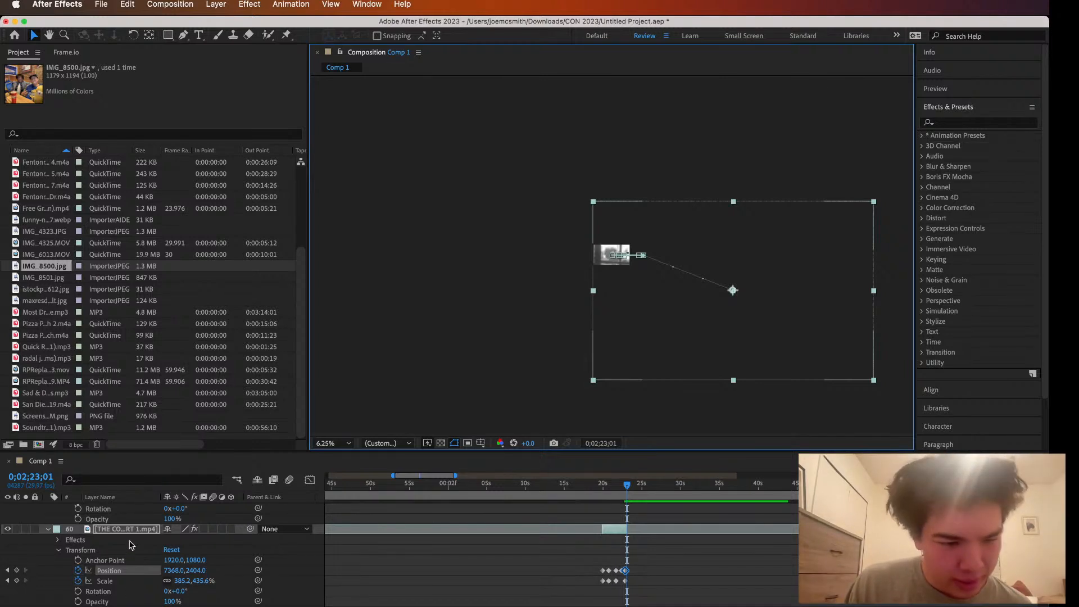
click(49, 530)
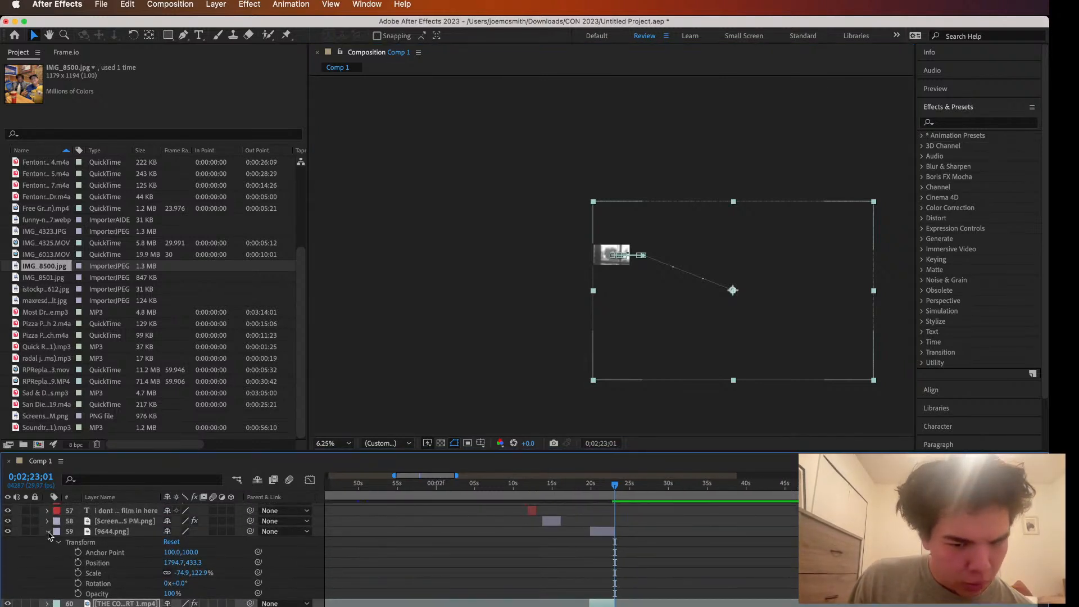
click(47, 531)
key(period)
key(period)
key(period)
key(period)
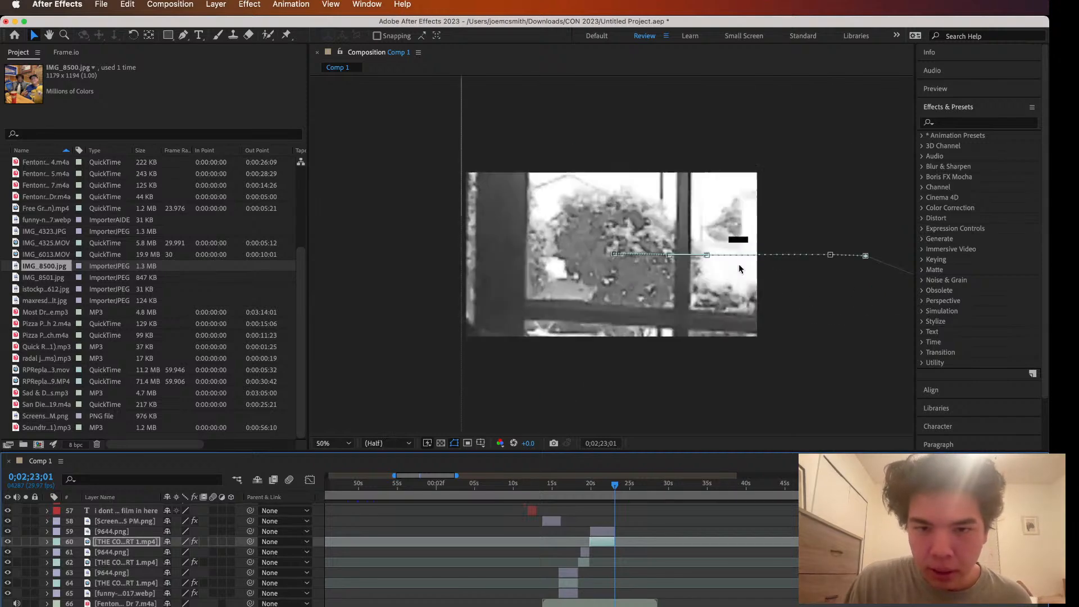
Move the censor bar over the clip toward the doorway, placing it at about 1411, 333
drag(614, 493, 584, 492)
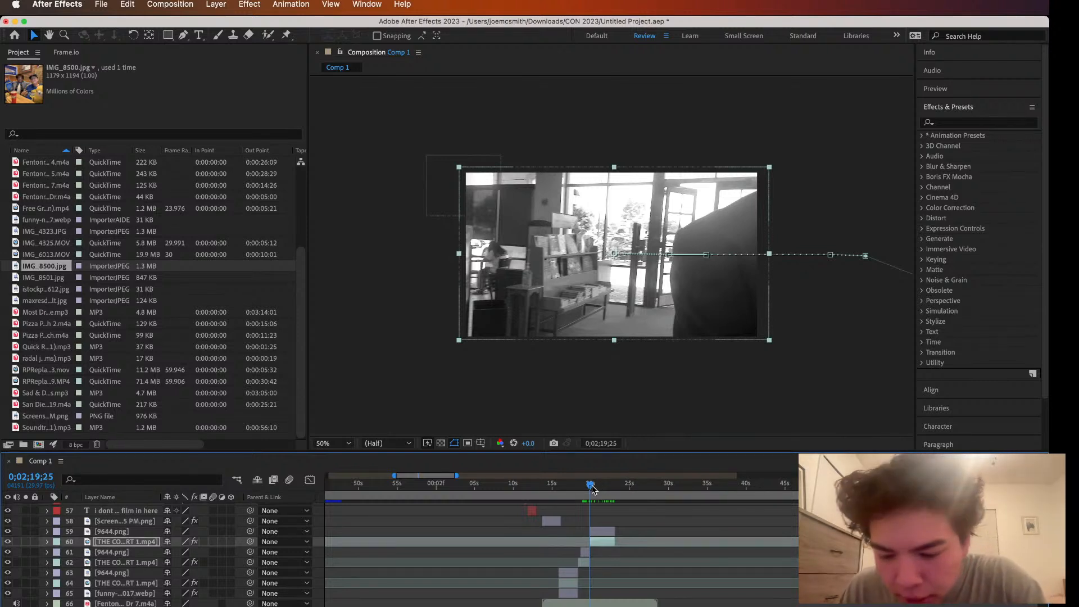
drag(592, 487, 596, 486)
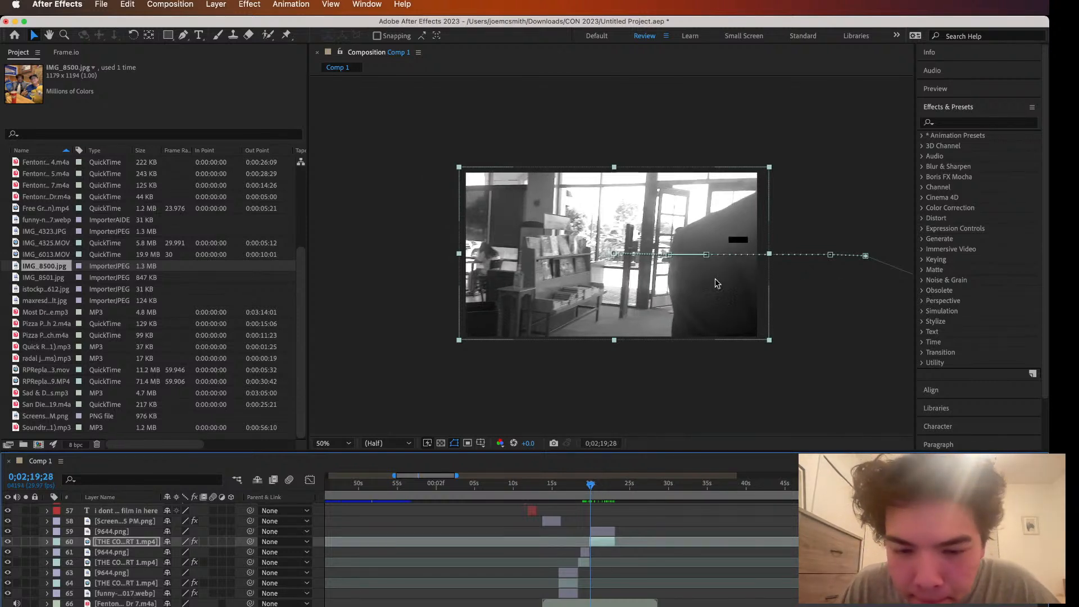
click(597, 531)
drag(738, 239, 684, 234)
key(space)
key(space)
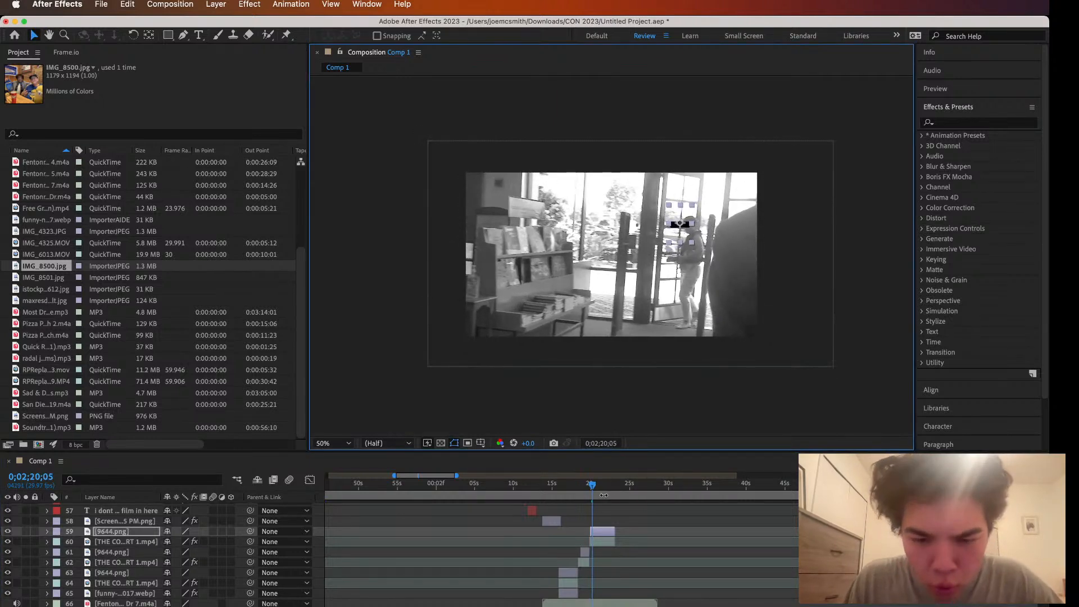
Start Position and Scale keyframes for the censor bar at 0;02;19;28
drag(593, 485, 591, 485)
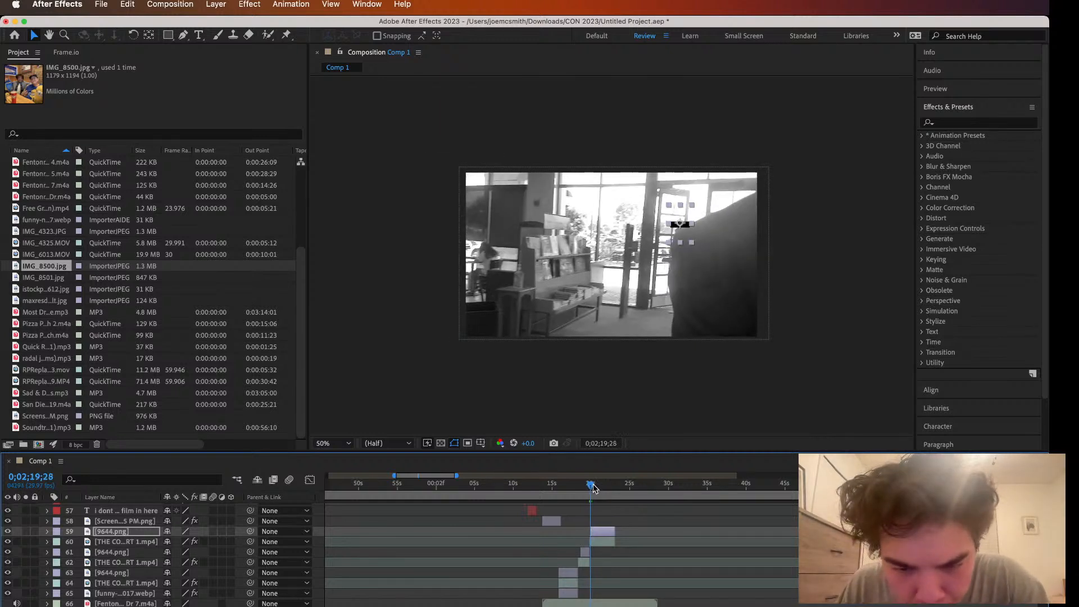
click(47, 532)
click(79, 563)
click(78, 573)
key(/)
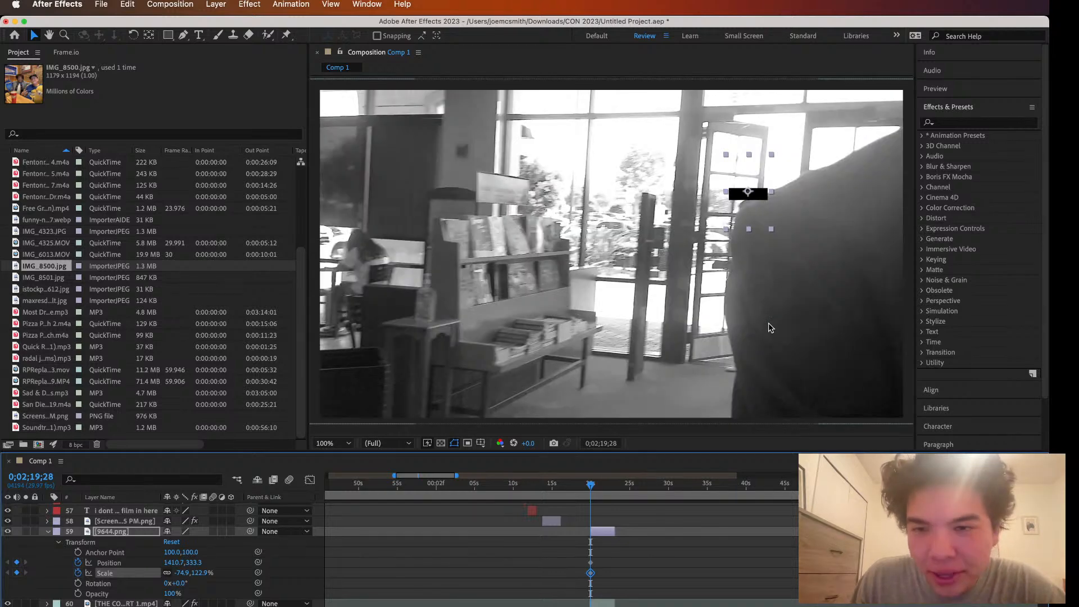
Around 0;02;20;07, keyframe the bar over the walking person's face with scale about -93, 97% and position about 1459, 325
key(space)
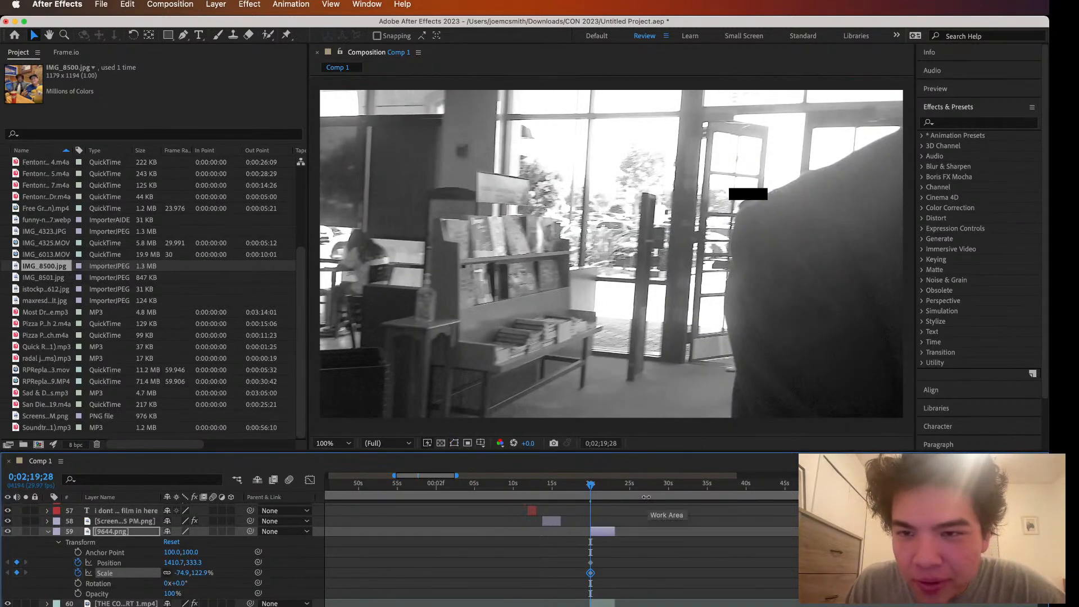
key(space)
drag(762, 221, 768, 219)
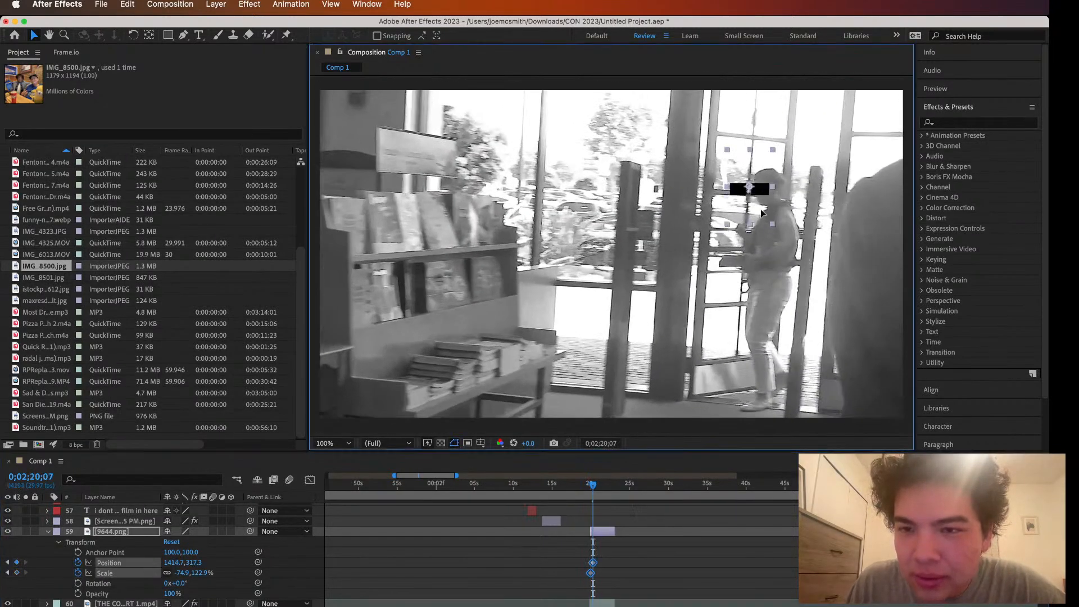
drag(777, 154, 778, 192)
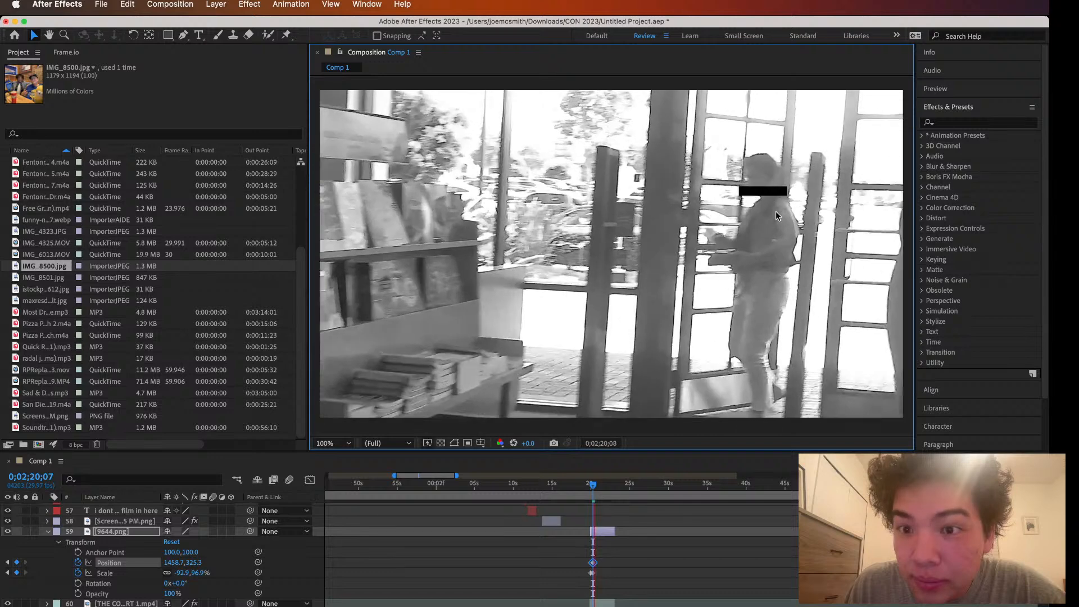
Keyframe the bar's position to follow the person's head through 0;02;21;26, ending at about 1087, 7
key(space)
drag(770, 209, 653, 115)
key(space)
key(space)
key(space)
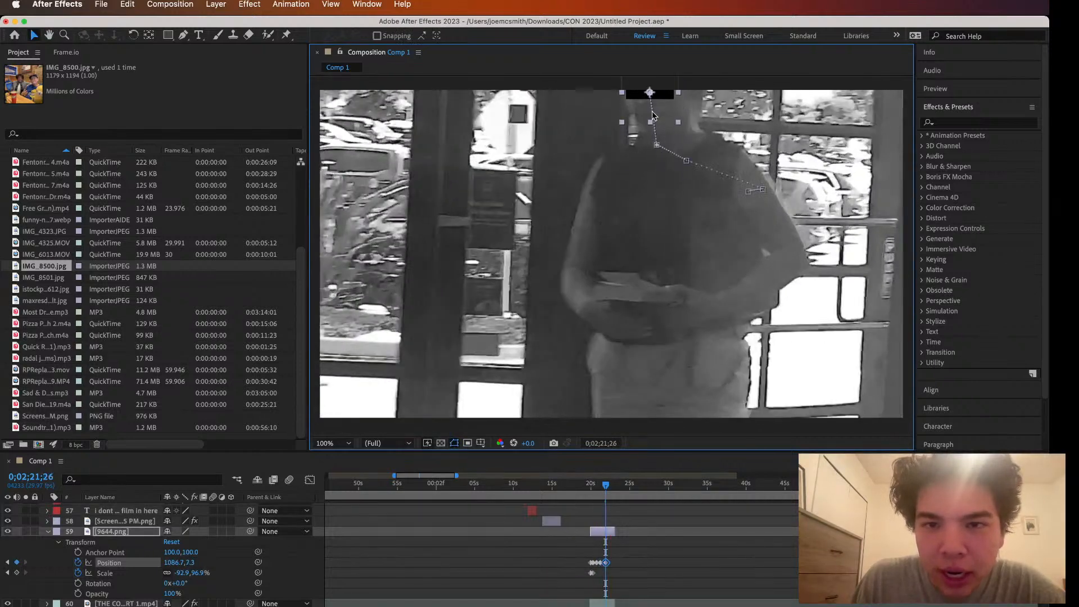
At 0;02;21;25, widen the bar to scale about -159, 119% and keyframe its position at about 1154, 12
key(Page_Up)
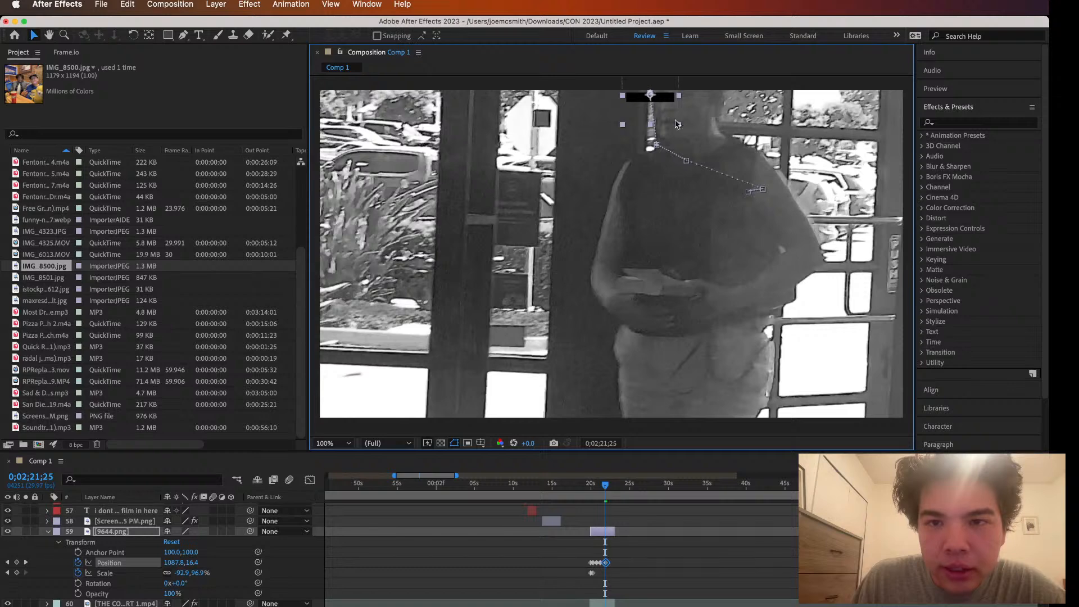
drag(673, 126, 701, 107)
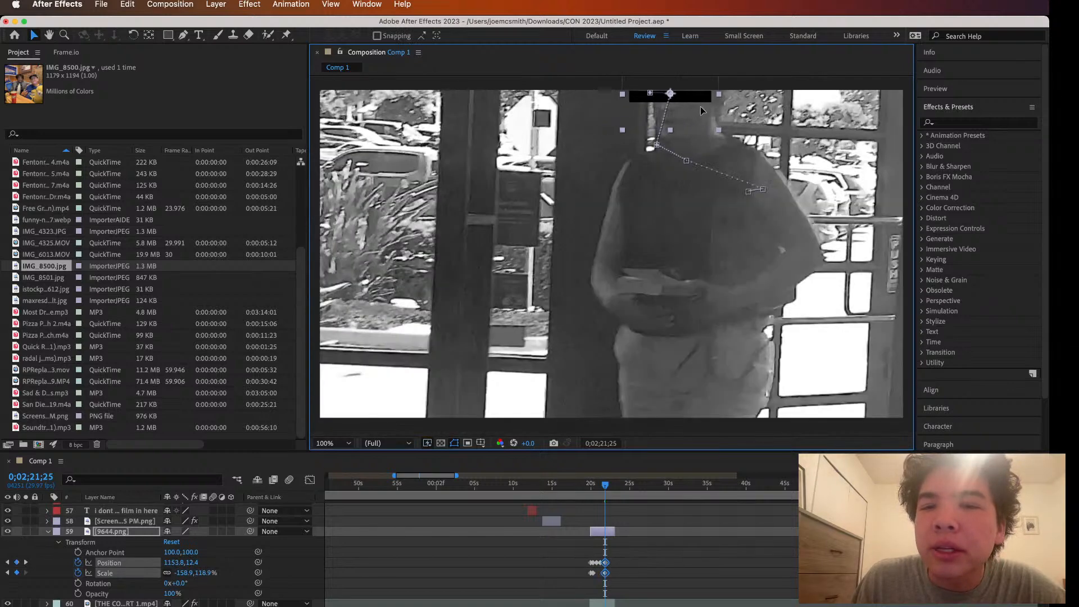
click(608, 210)
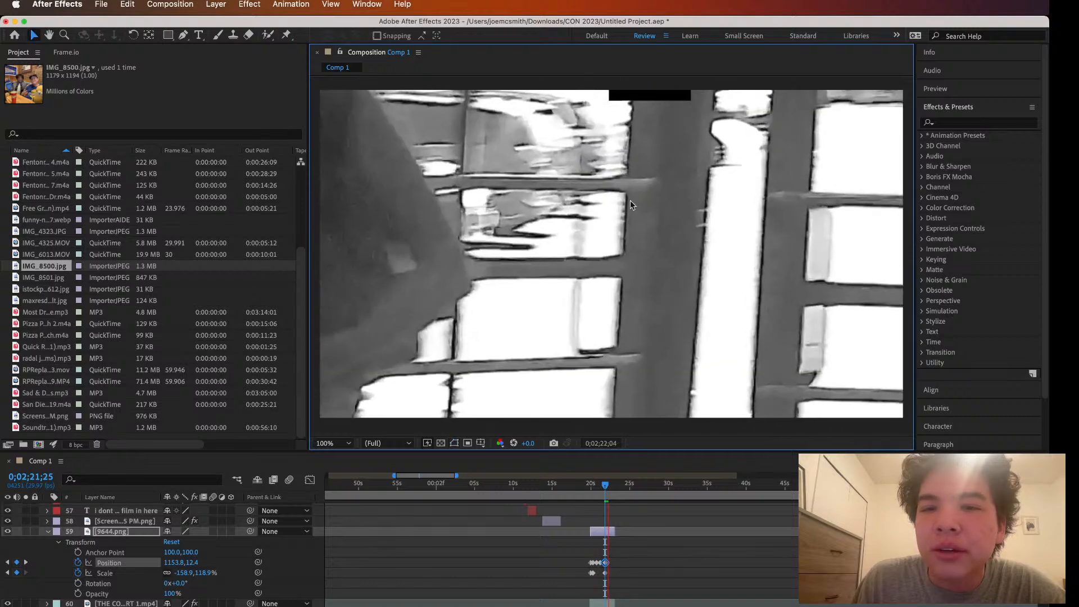
At 0;02;22;08, undo the last value change and keyframe the bar out of frame at about 39, -193
key(space)
scroll(614, 207, down, 3)
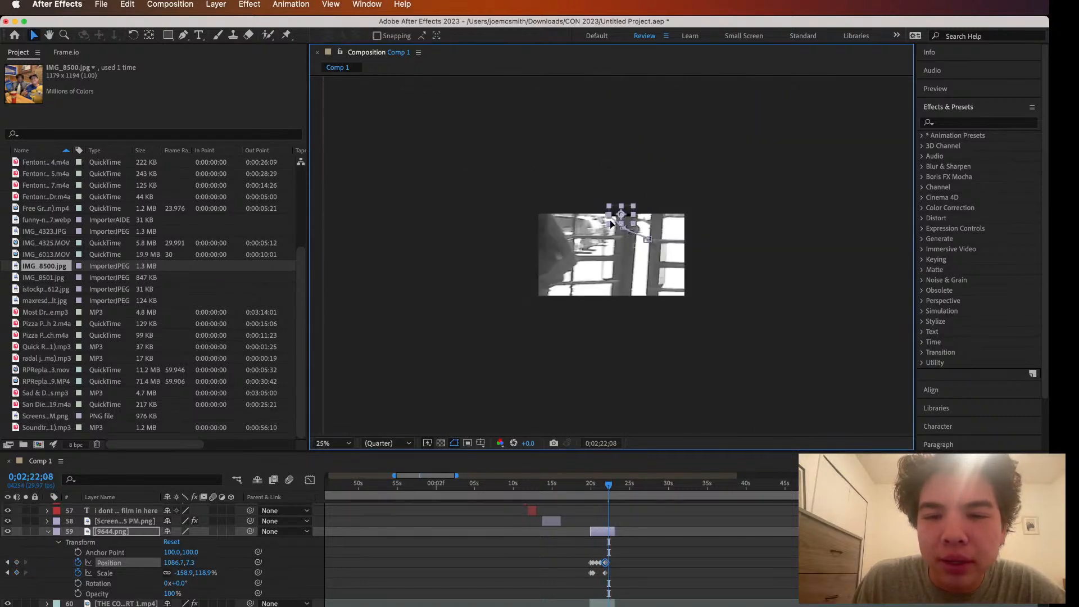
click(127, 4)
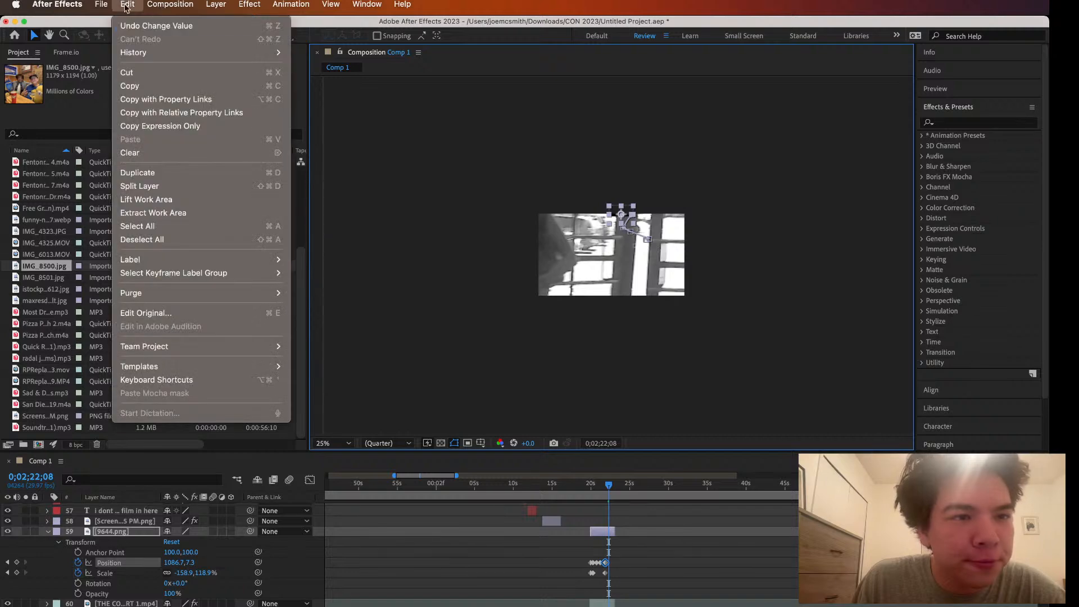
click(145, 27)
drag(604, 227, 535, 207)
key(space)
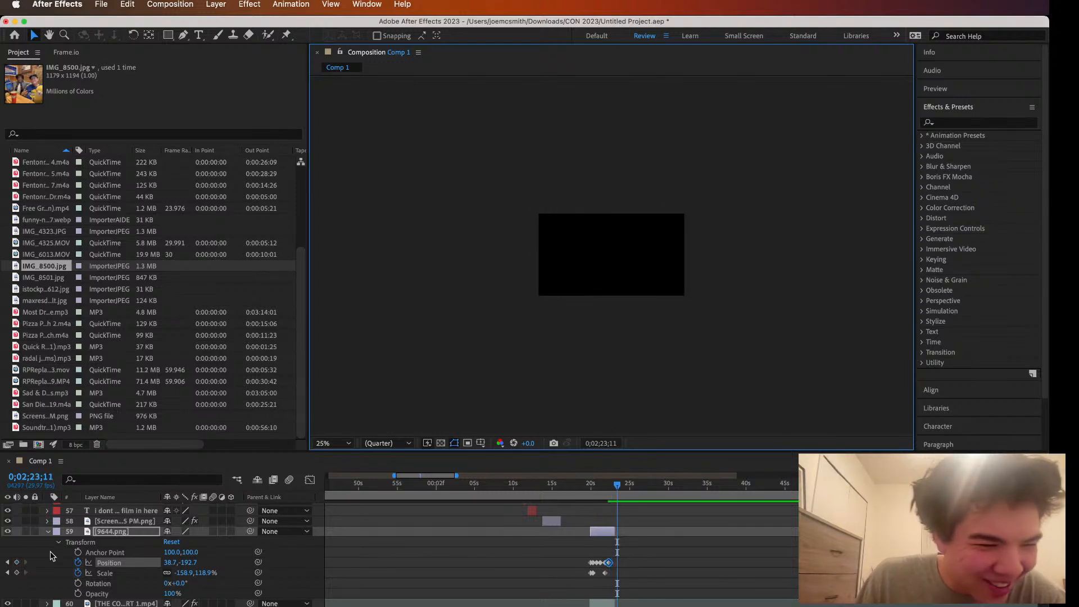
Collapse the bar layer's properties and play back the sequence from 0;02;15;05 to review the censor bar animation
click(48, 531)
drag(624, 482, 578, 486)
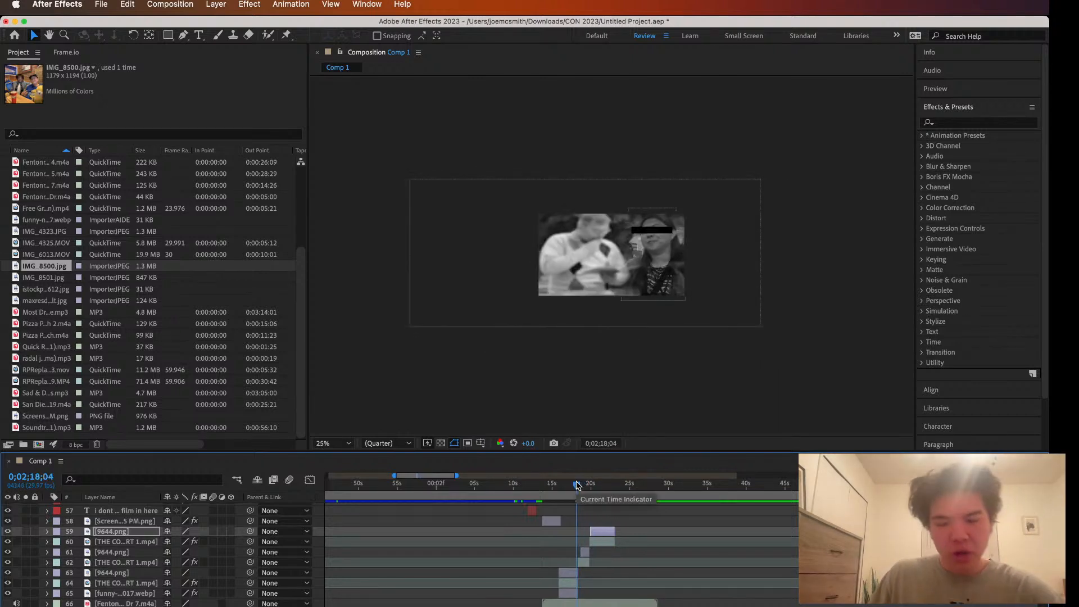
key(period)
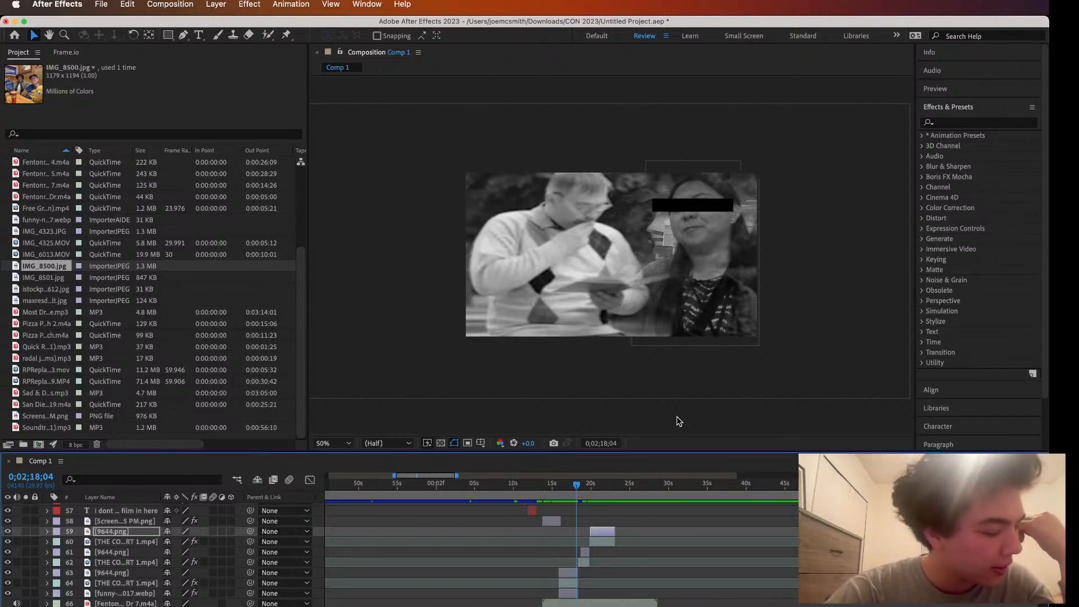
drag(577, 485, 553, 488)
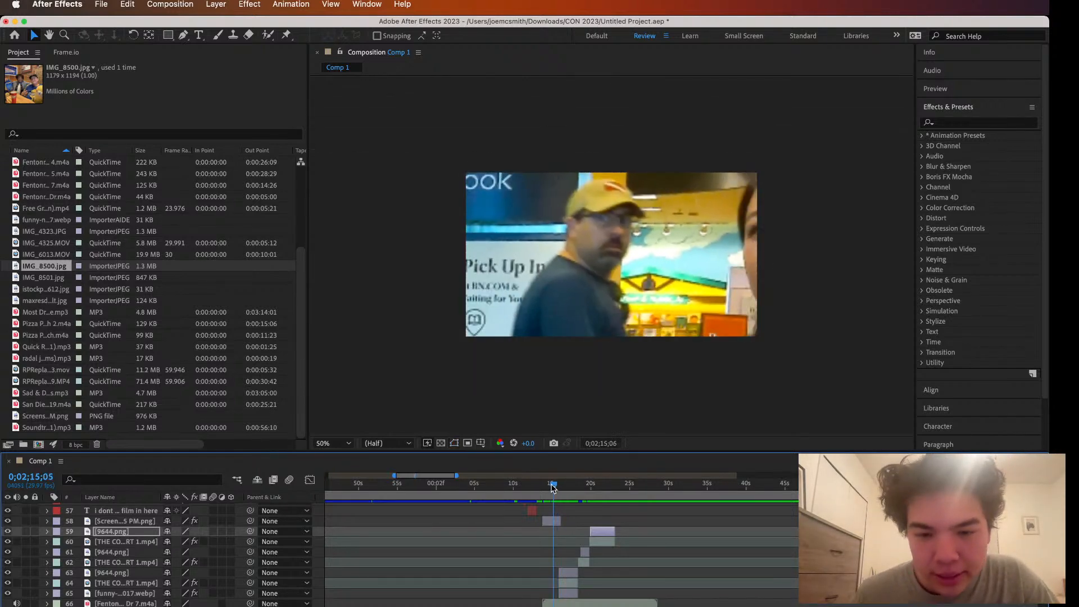
key(space)
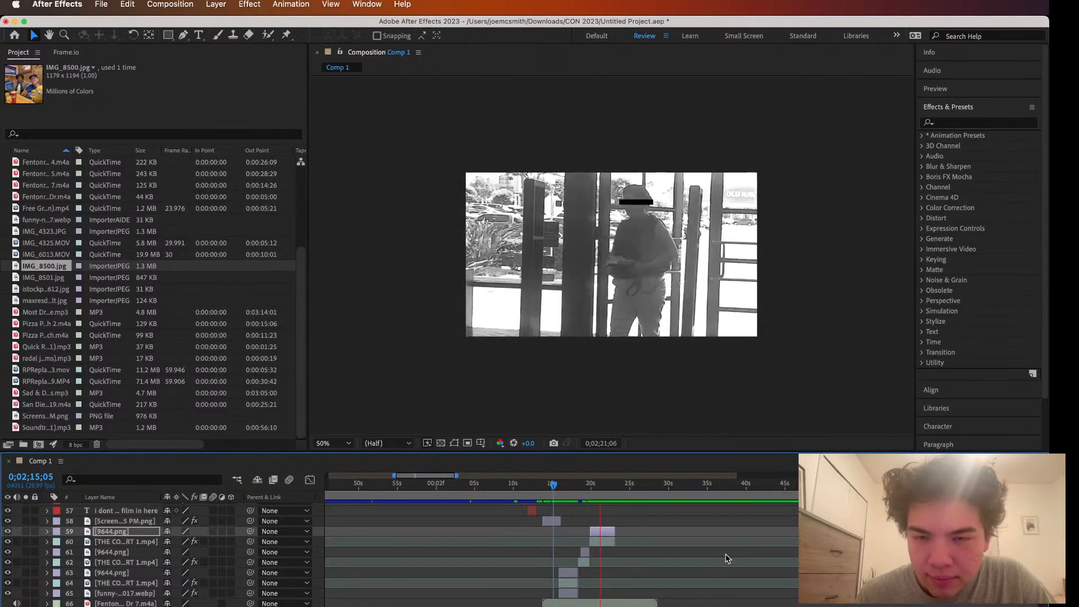
key(space)
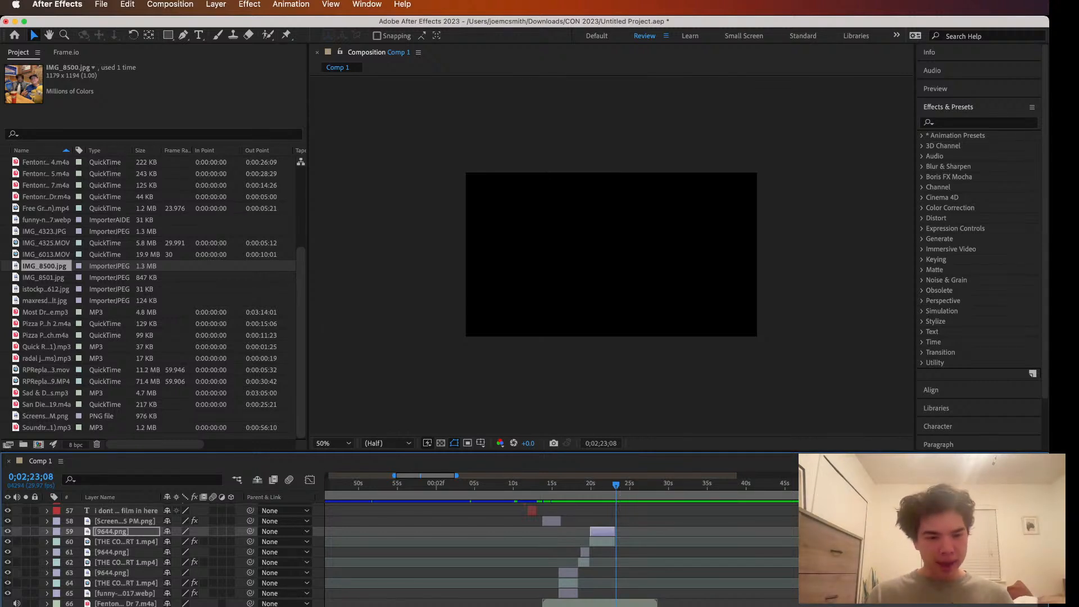
Save the project
scroll(118, 560, up, 1)
scroll(119, 561, left, 1)
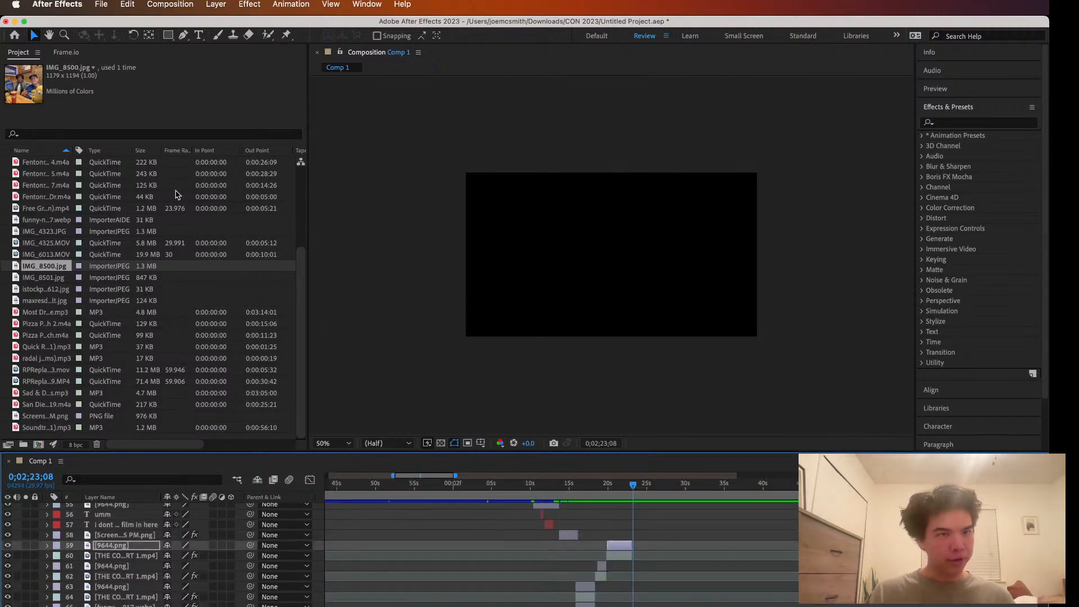
click(128, 4)
mouse_move(101, 4)
click(106, 129)
scroll(686, 534, down, 1)
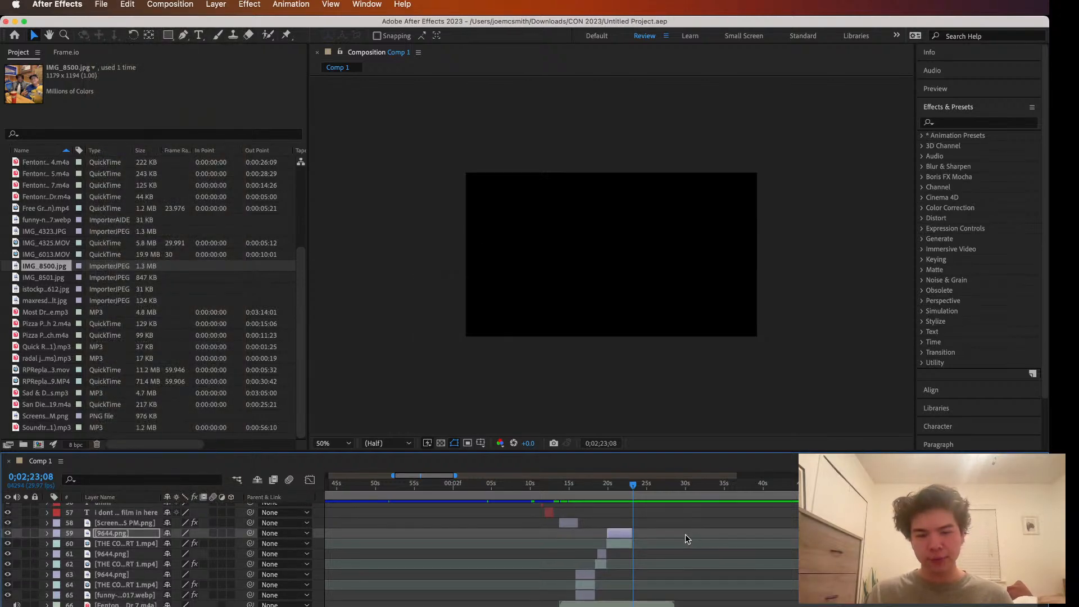
scroll(686, 534, up, 1)
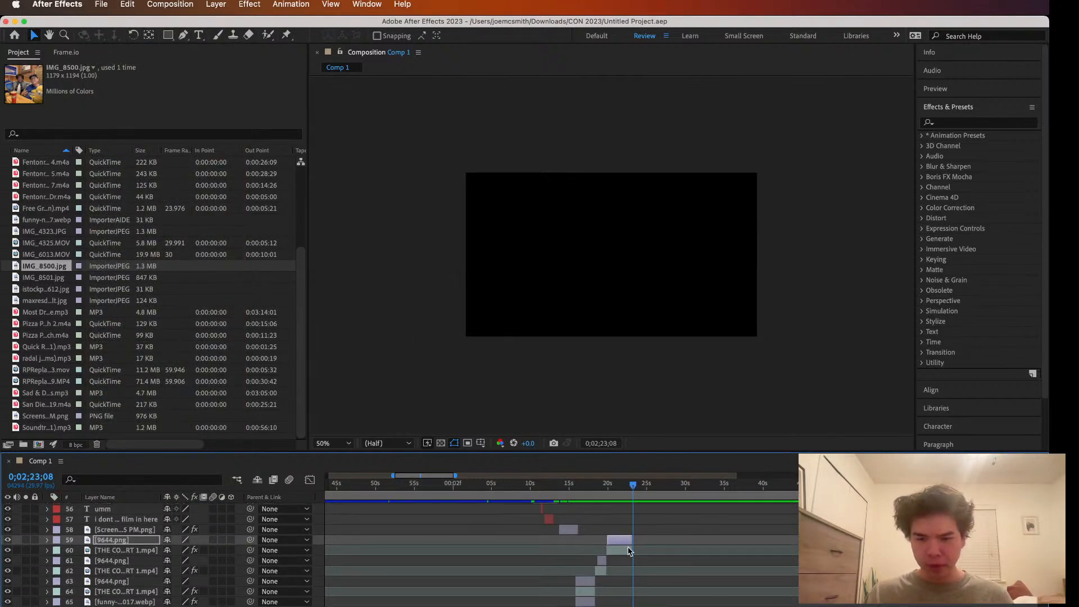
Show a longer stretch of the timeline and play the composition from 0;02;23;05 to hear the audio past the clips
drag(456, 476, 516, 481)
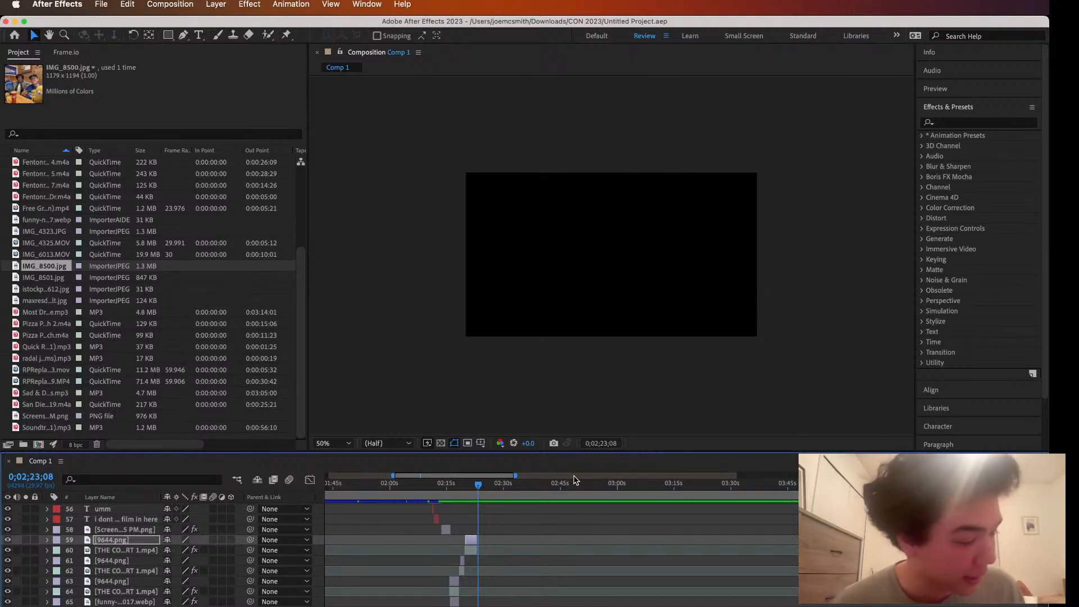
mouse_move(479, 486)
mouse_down()
mouse_move(496, 484)
mouse_move(478, 483)
mouse_up()
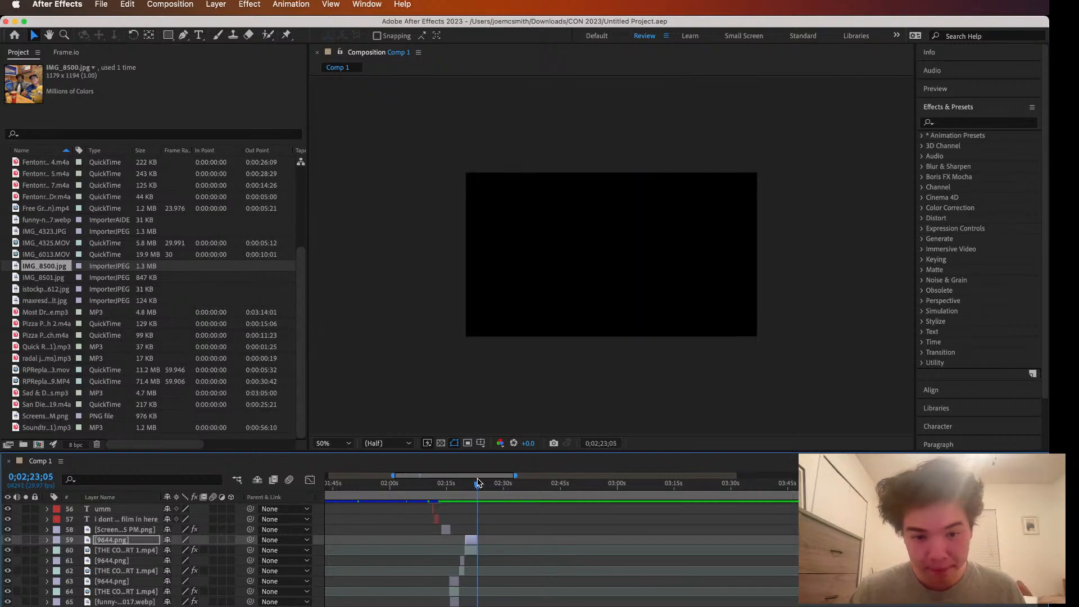
key(space)
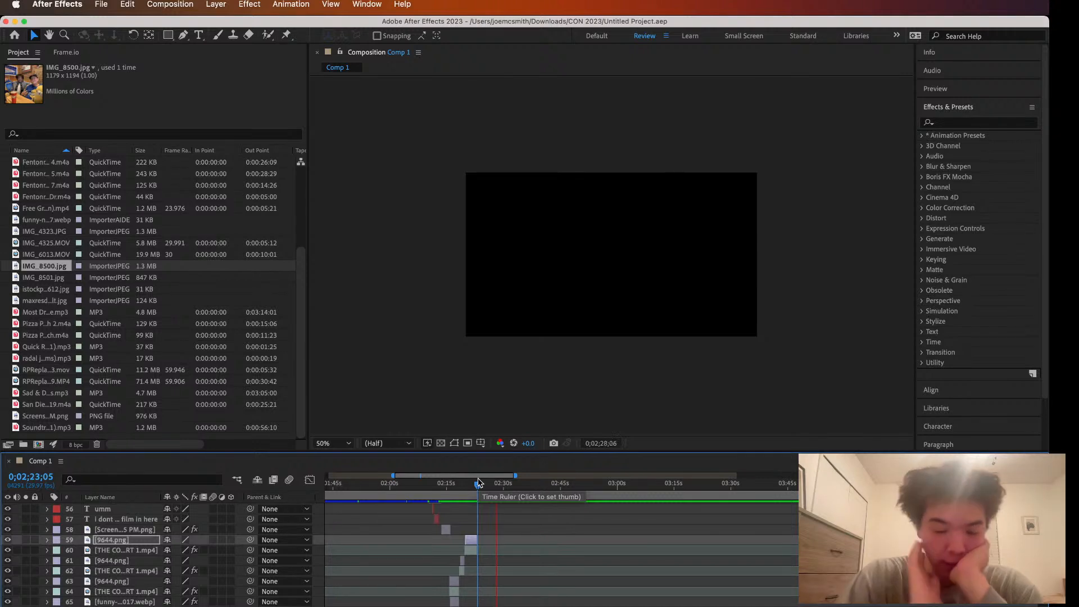
key(space)
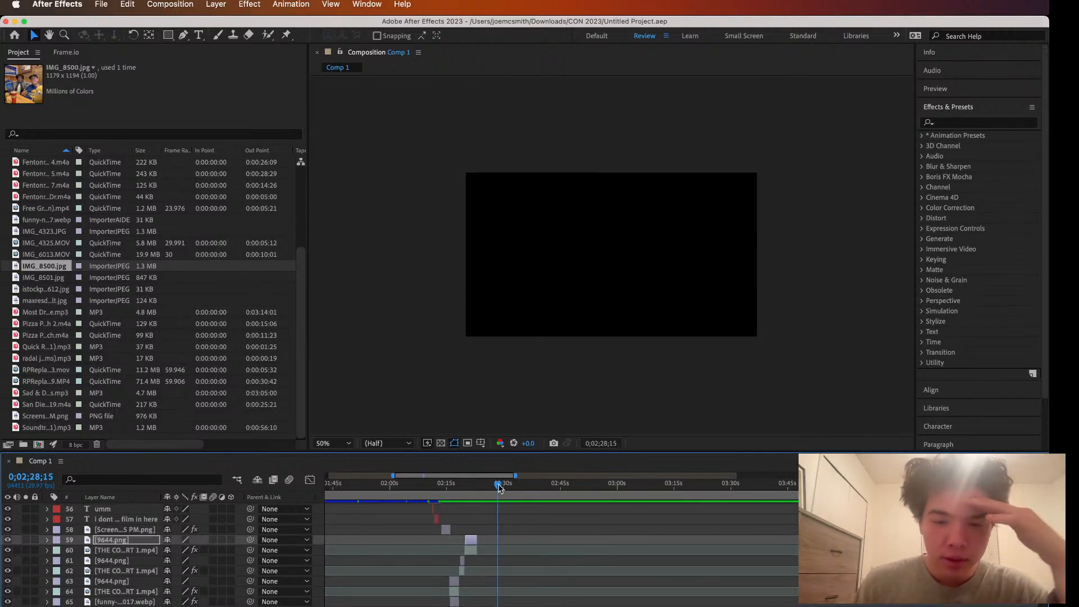
Trim the end of the soundtrack audio on layer 67 to 0;02;28;18
scroll(579, 604, down, 3)
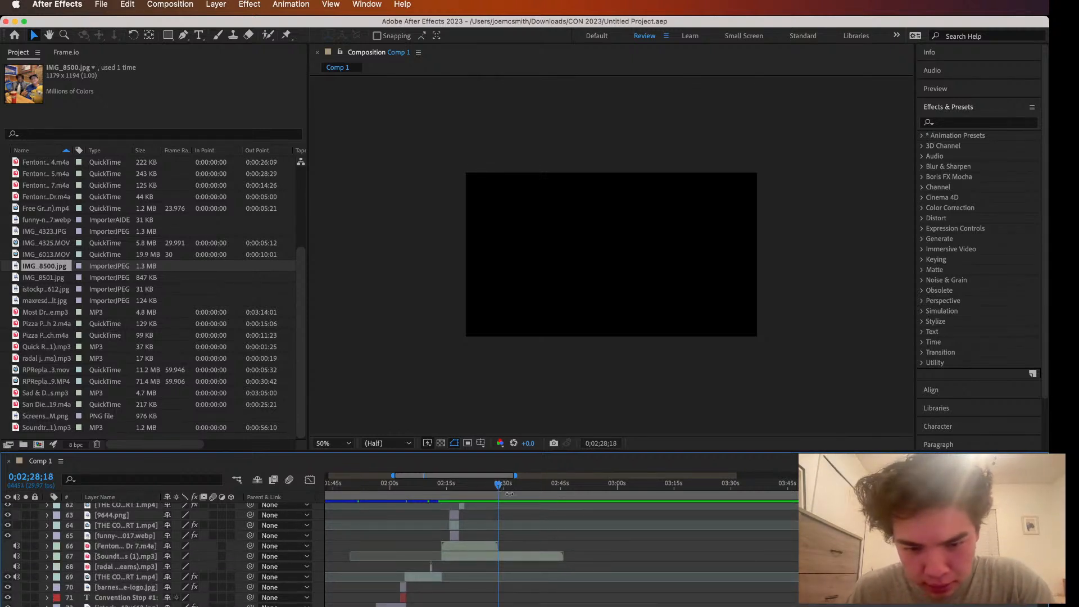
click(562, 554)
scroll(502, 556, up, 3)
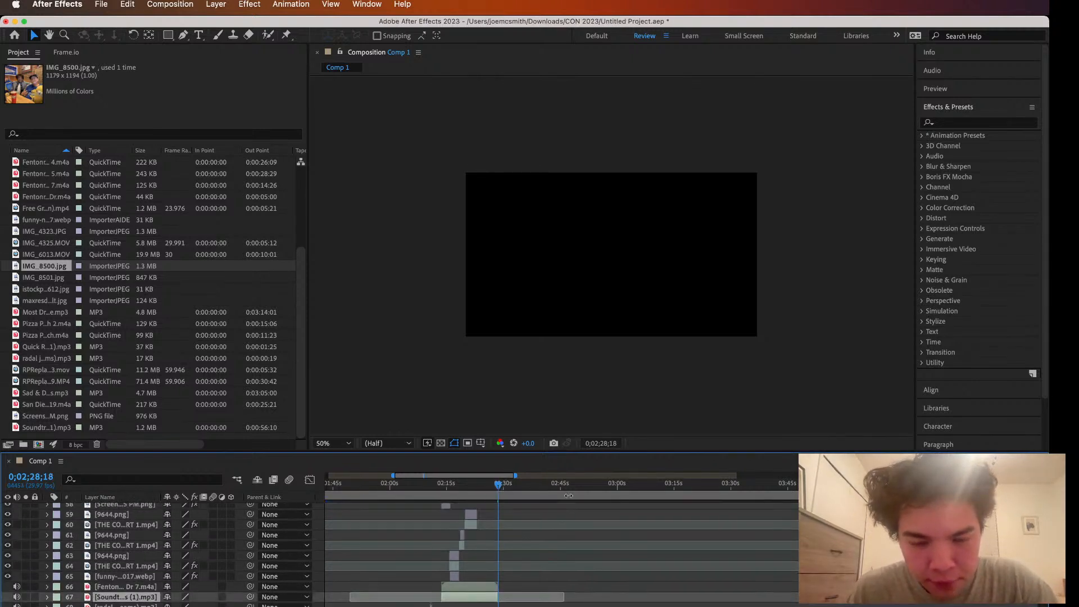
Save the project
click(102, 4)
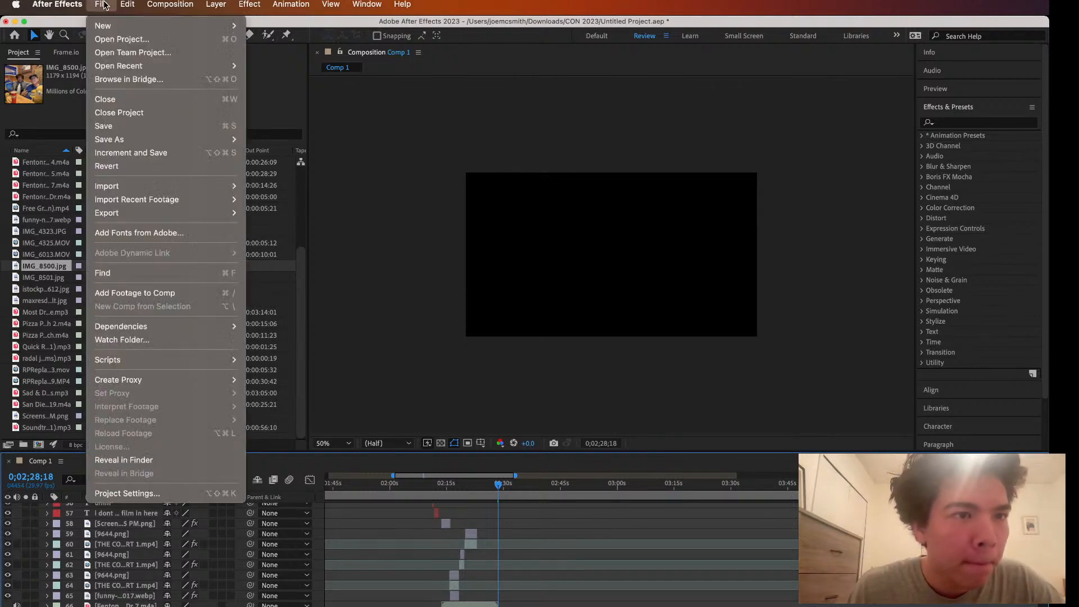
click(115, 127)
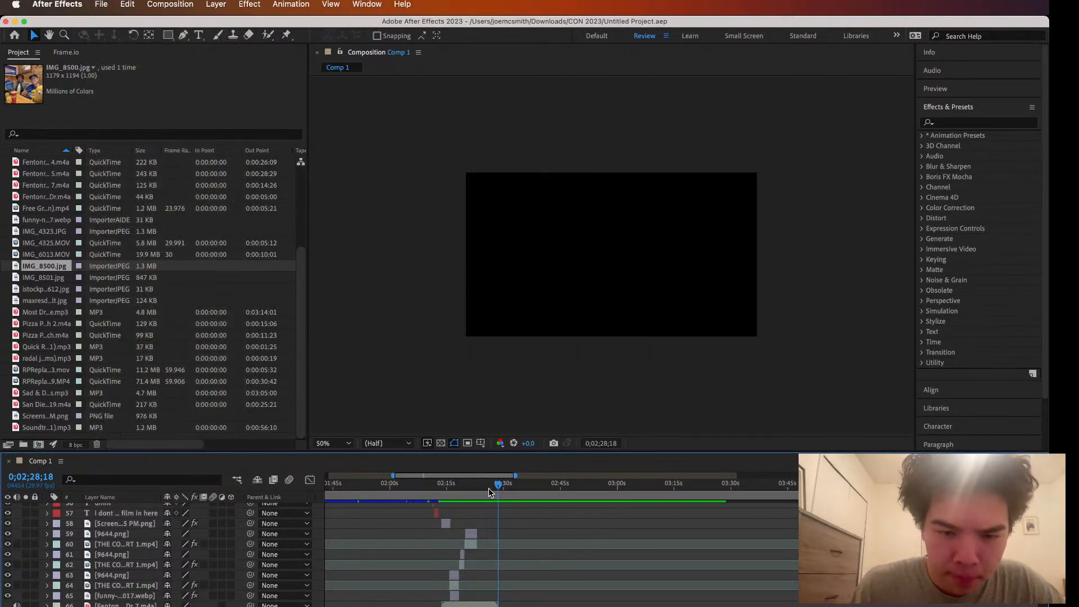
Duplicate the THE CO…RT 1.mp4 clip on layer 60 and place the copy above the 9644.png bar on layer 59
drag(498, 483, 479, 484)
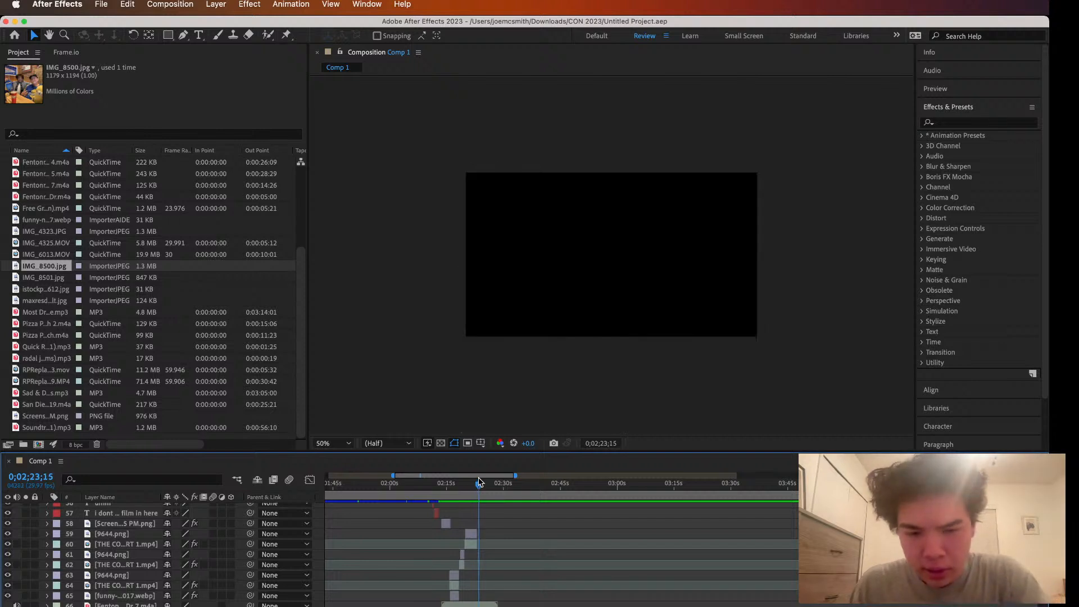
click(471, 546)
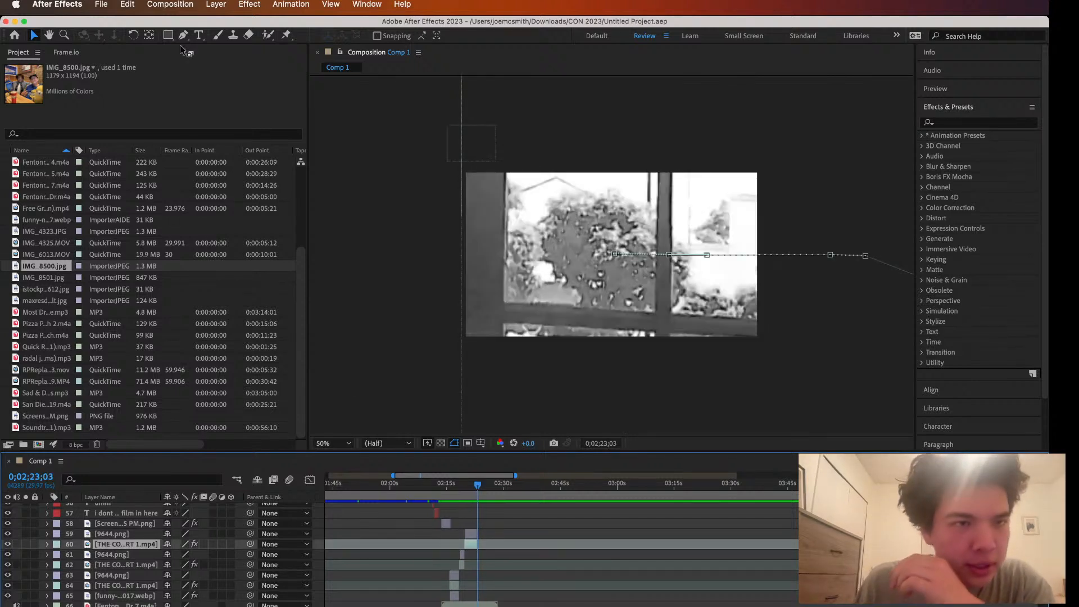
click(127, 4)
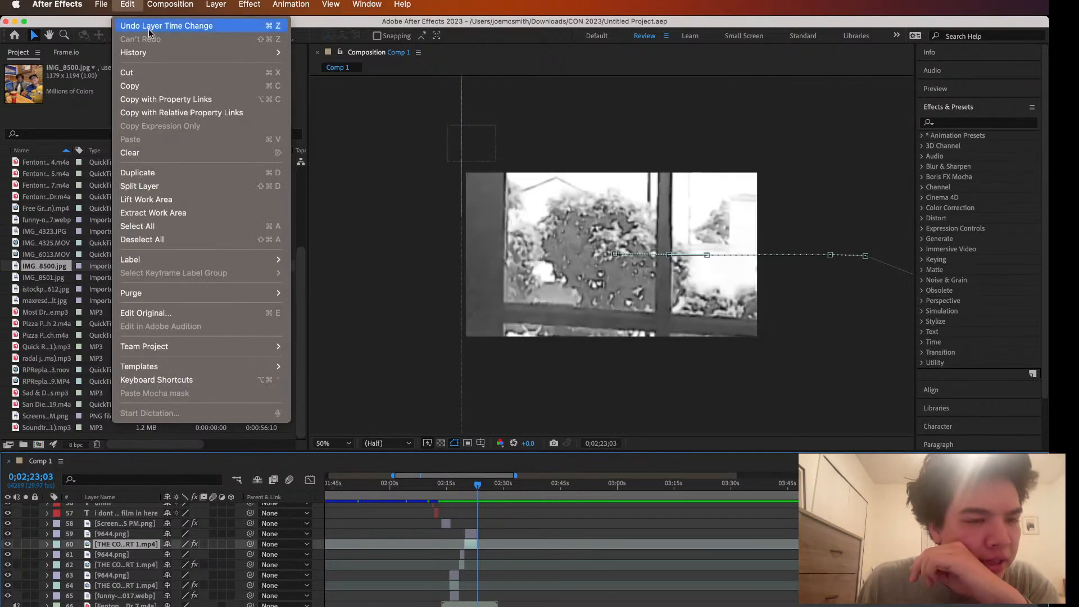
click(172, 175)
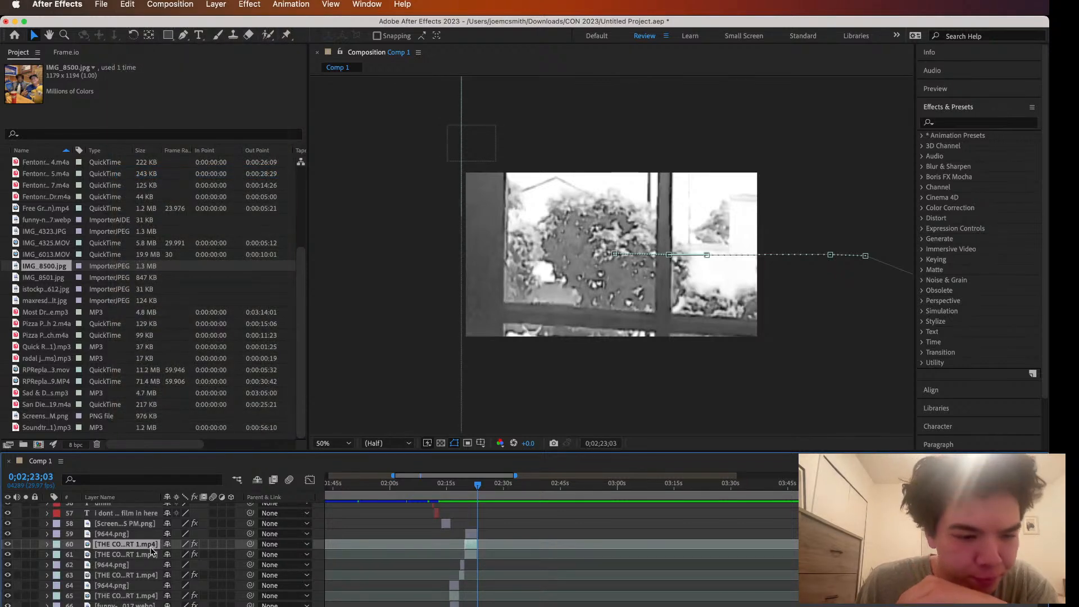
click(147, 554)
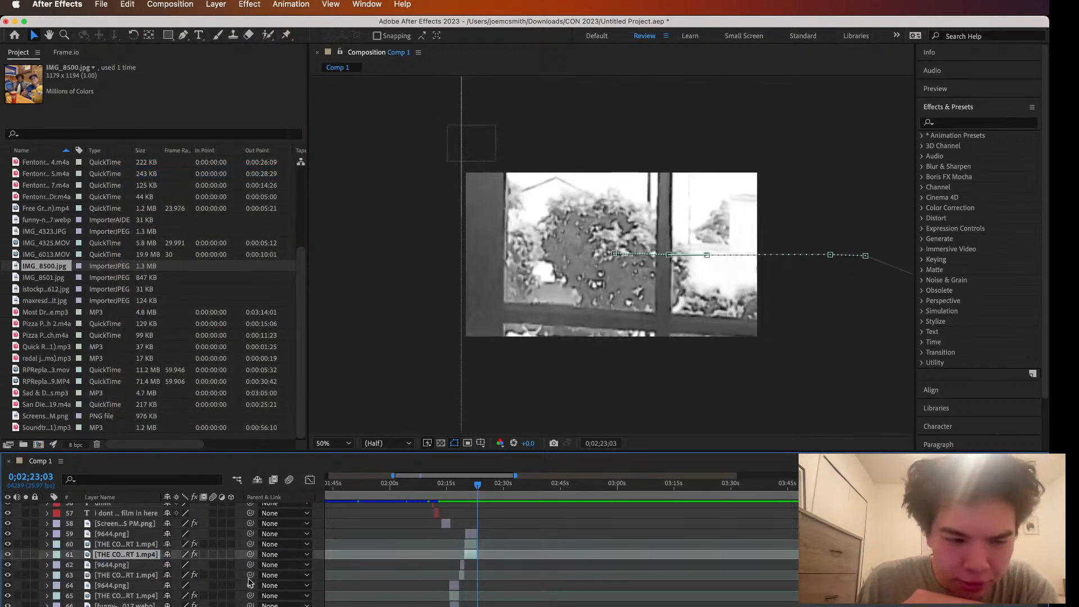
drag(140, 555, 135, 534)
Extend the end of the duplicate clip to about 0;03;00 and the end of the work area to about 0;05;02
drag(495, 536, 620, 534)
drag(515, 475, 662, 476)
Scale the oversized duplicate clip down in the composition
scroll(749, 366, down, 2)
scroll(752, 369, down, 3)
drag(873, 201, 653, 246)
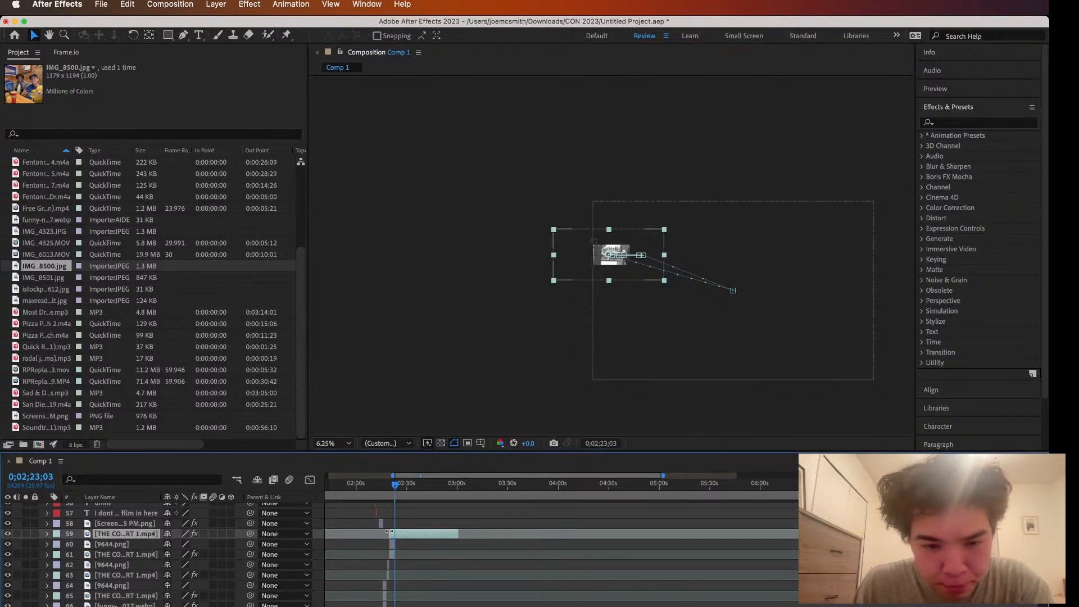
Trim the duplicate clip's start to 0;02;23;03 and scale it down to fit the composition frame at 0;02;23;25
drag(388, 533, 395, 532)
key(period)
key(period)
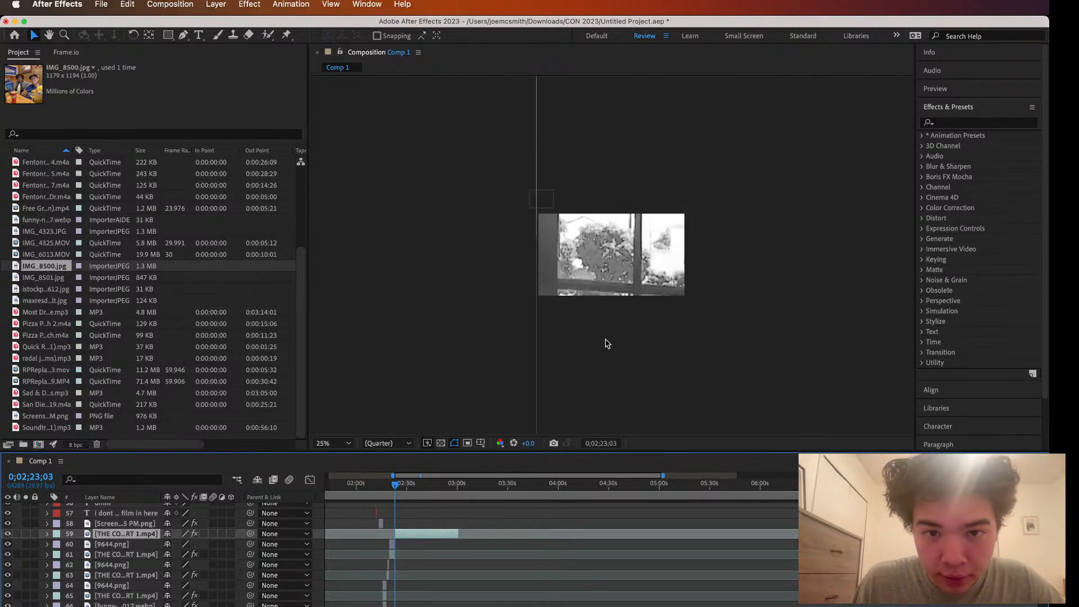
key(space)
key(space)
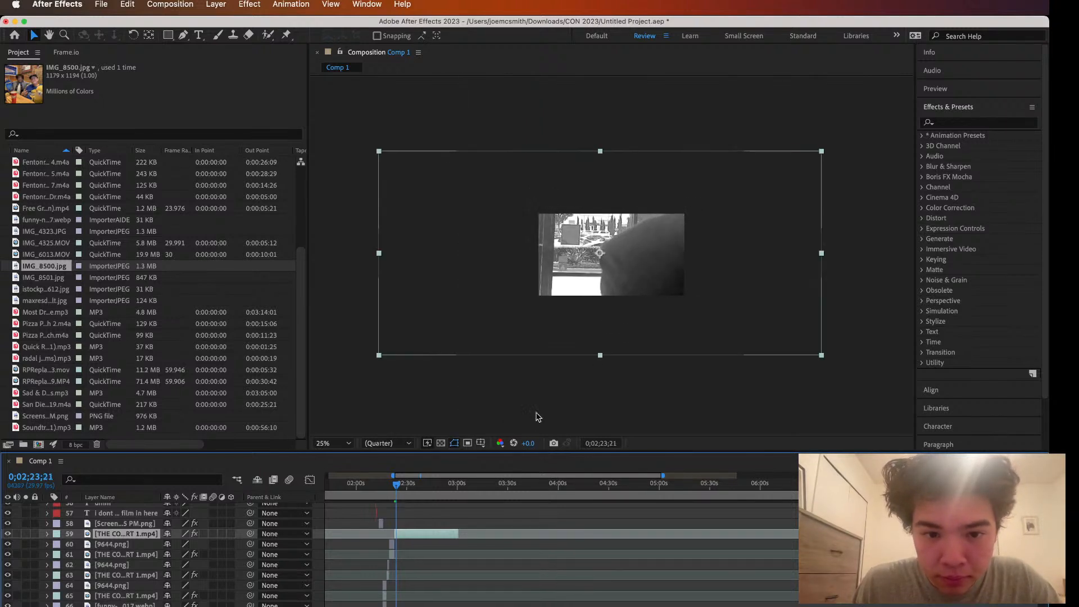
key(space)
key(space)
drag(821, 152, 681, 218)
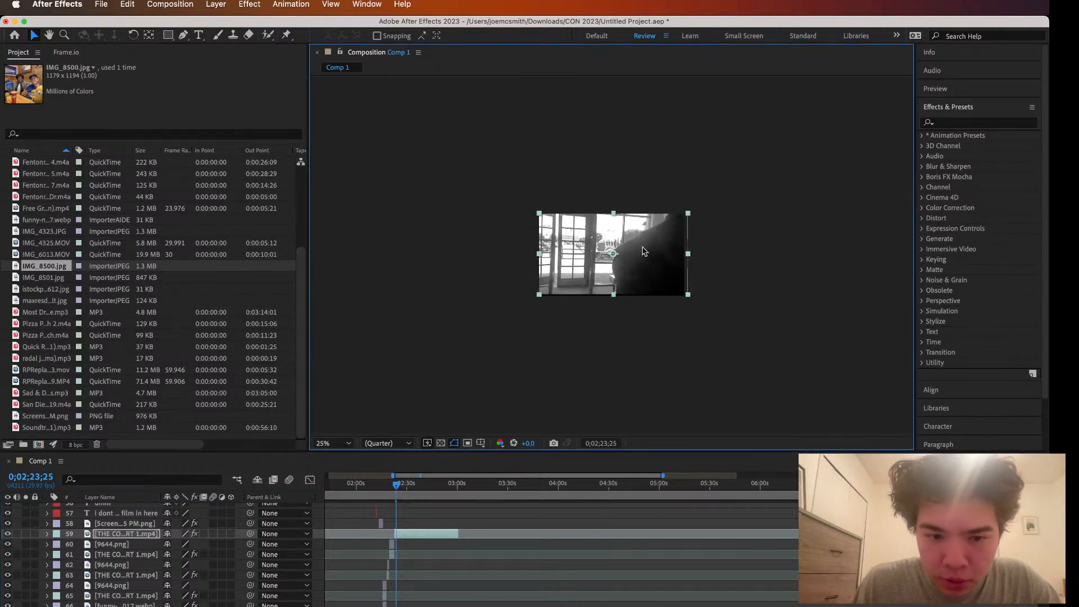
Move the duplicate clip to start at about 0;03;21 and slip its footage to show the man in a suit at 0;03;38;12
drag(397, 487, 522, 487)
drag(404, 534, 502, 534)
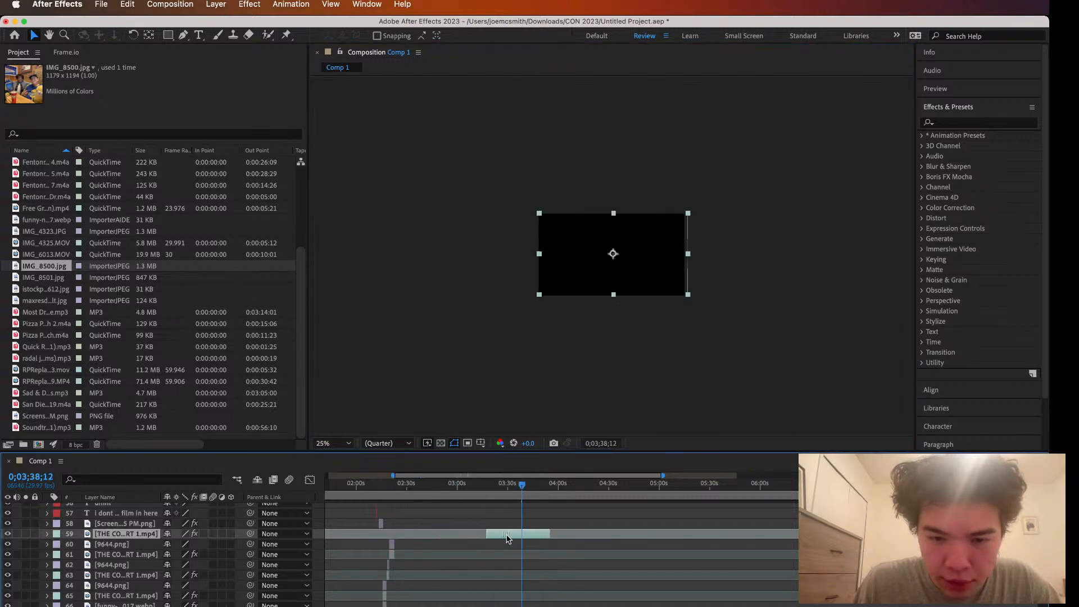
drag(595, 534, 568, 533)
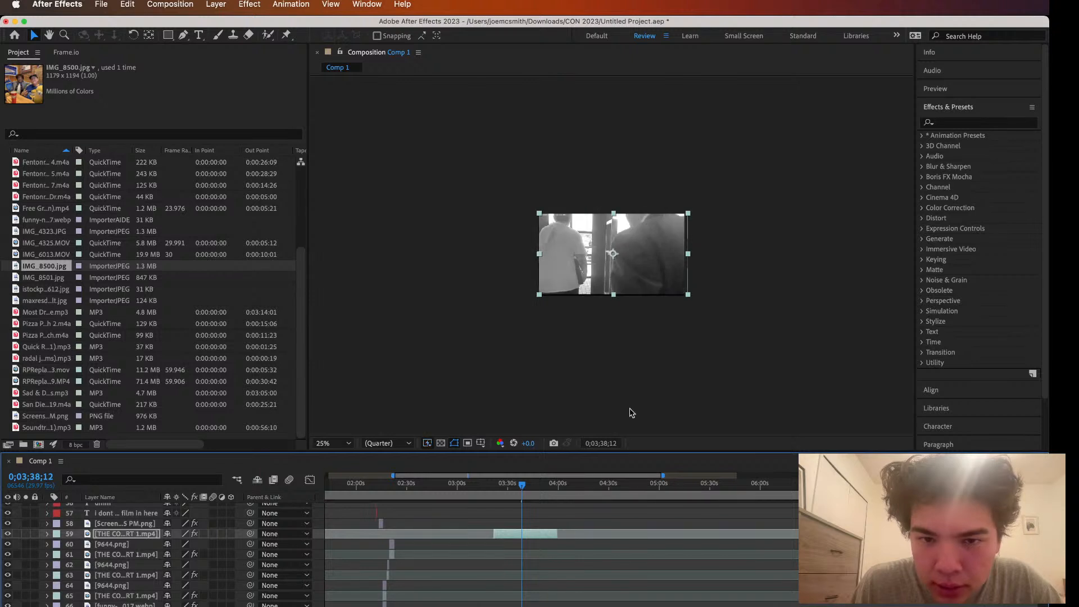
key(period)
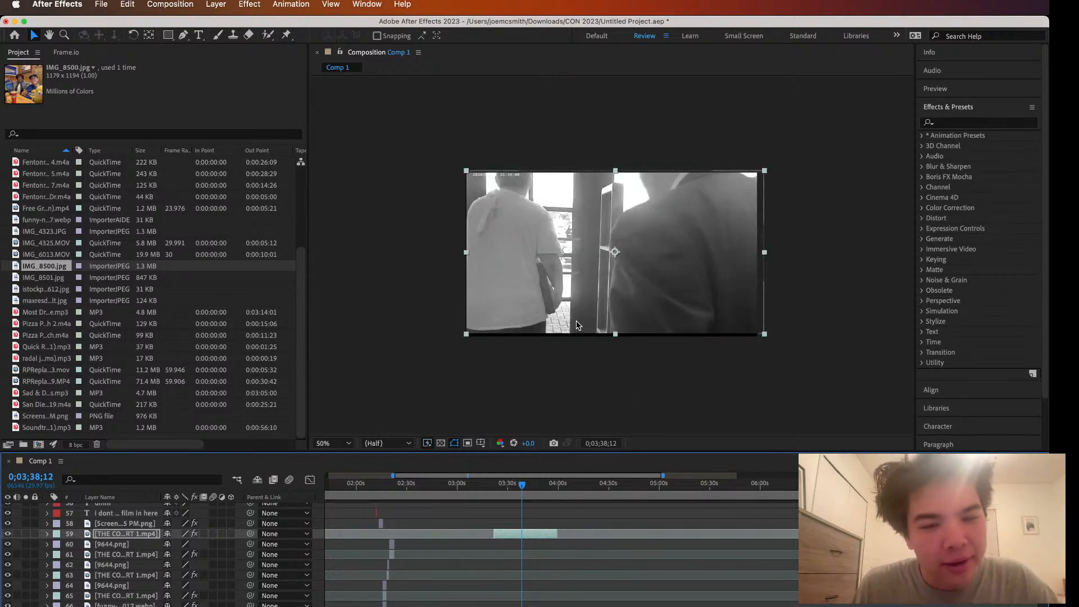
drag(570, 534, 542, 532)
Turn on the audio of the duplicate clip on layer 59 and set its Audio Levels to +20 dB
click(19, 543)
click(17, 534)
click(47, 534)
scroll(48, 540, down, 1)
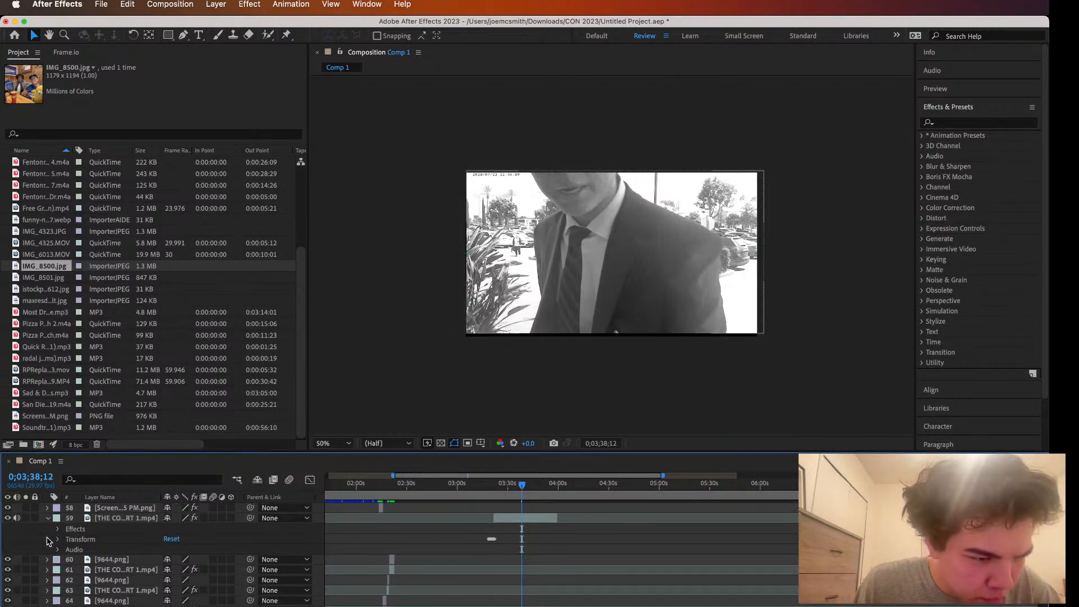
click(58, 550)
click(172, 559)
text(20)
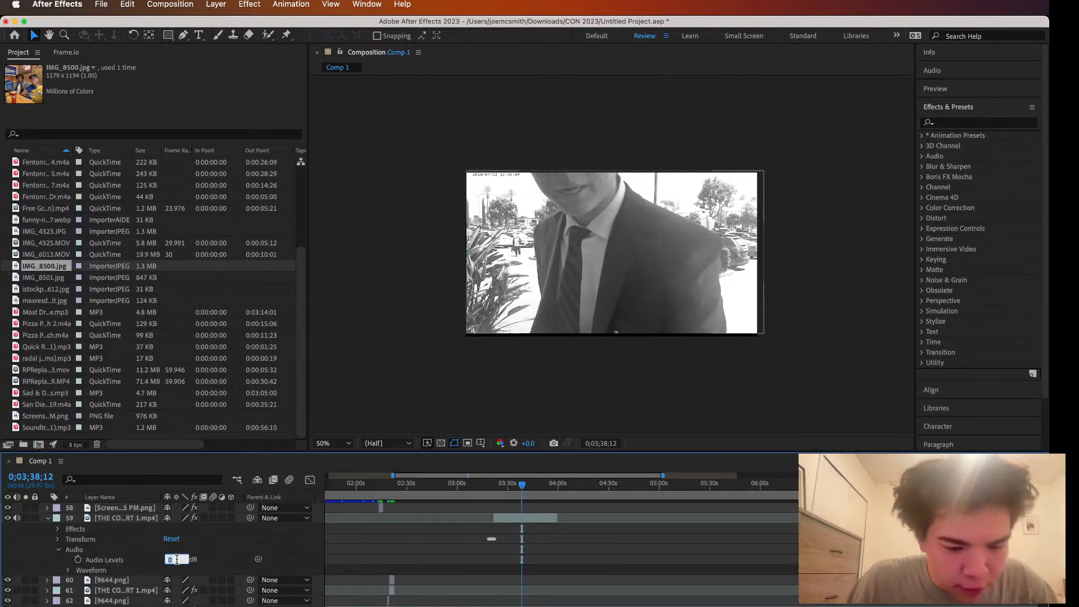
key(Return)
scroll(528, 505, up, 2)
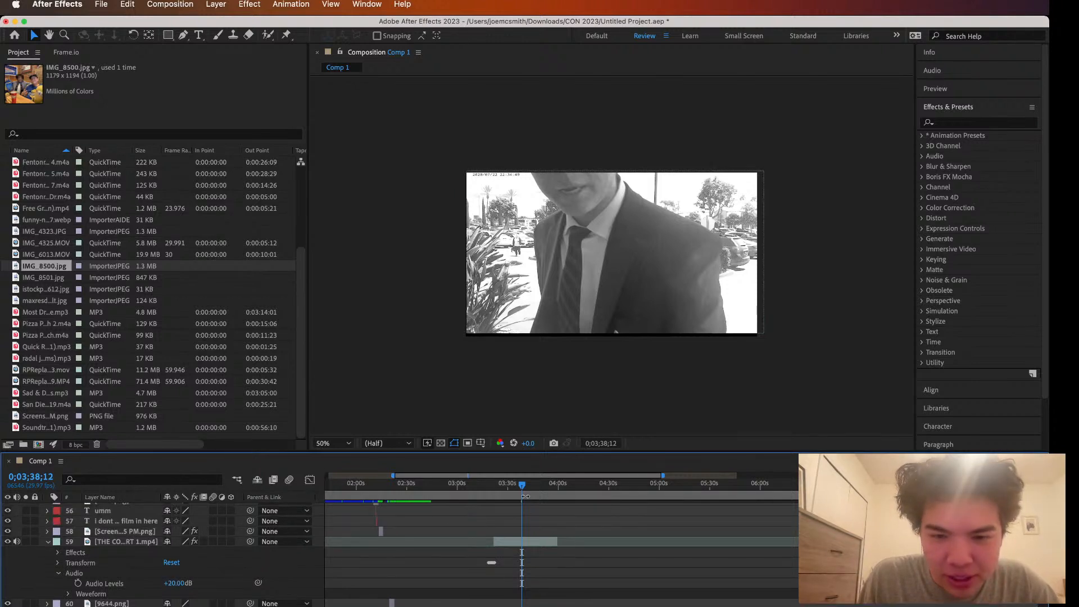
Remove the Position and Scale keyframes from the layer 59 clip and play it from 0;03;38;12
click(57, 562)
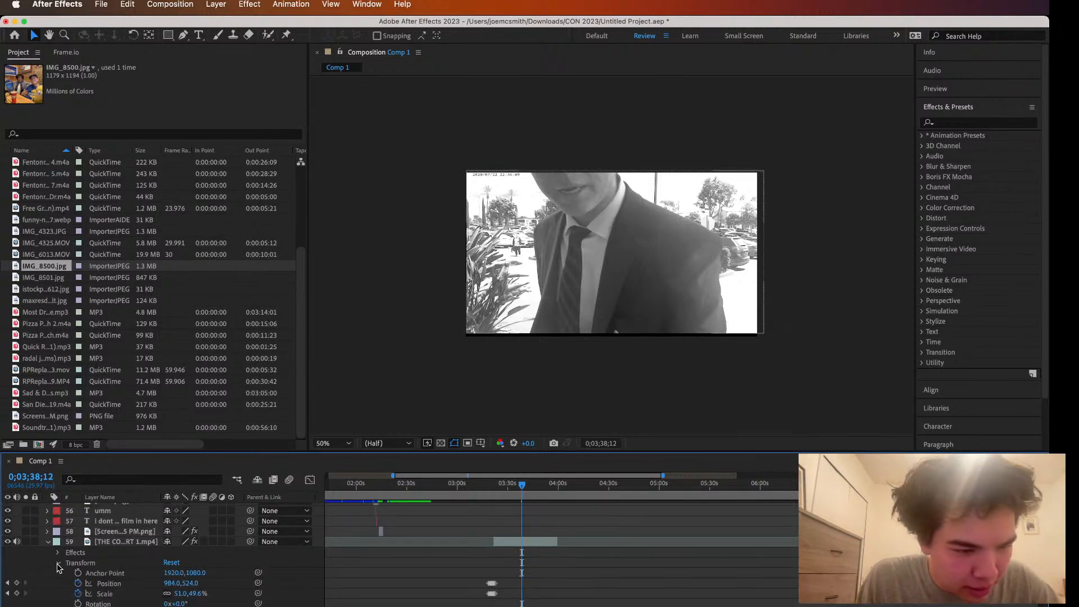
click(78, 583)
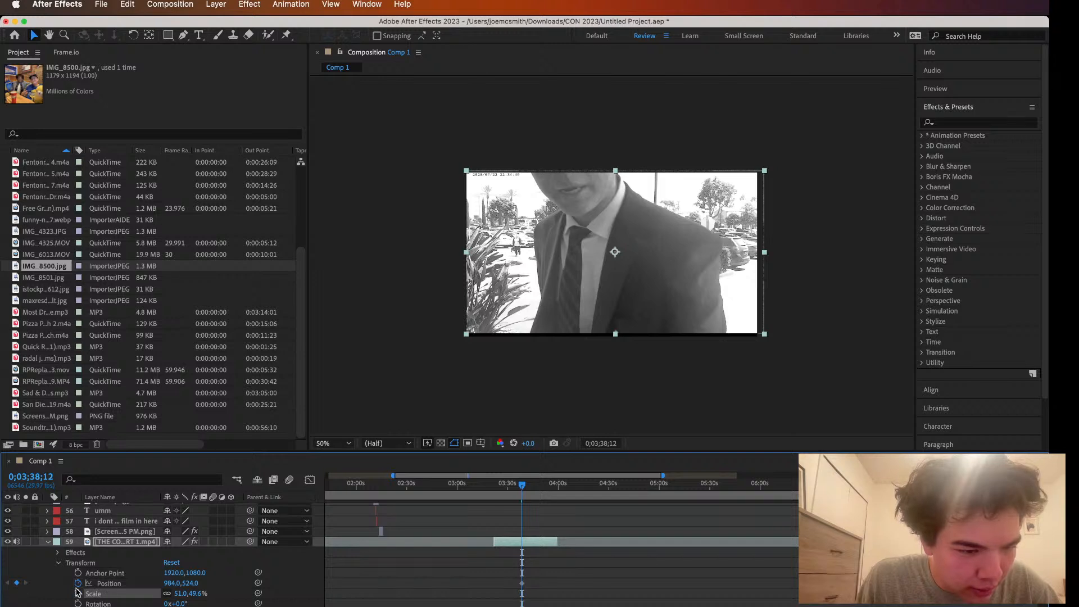
click(78, 583)
click(48, 542)
key(space)
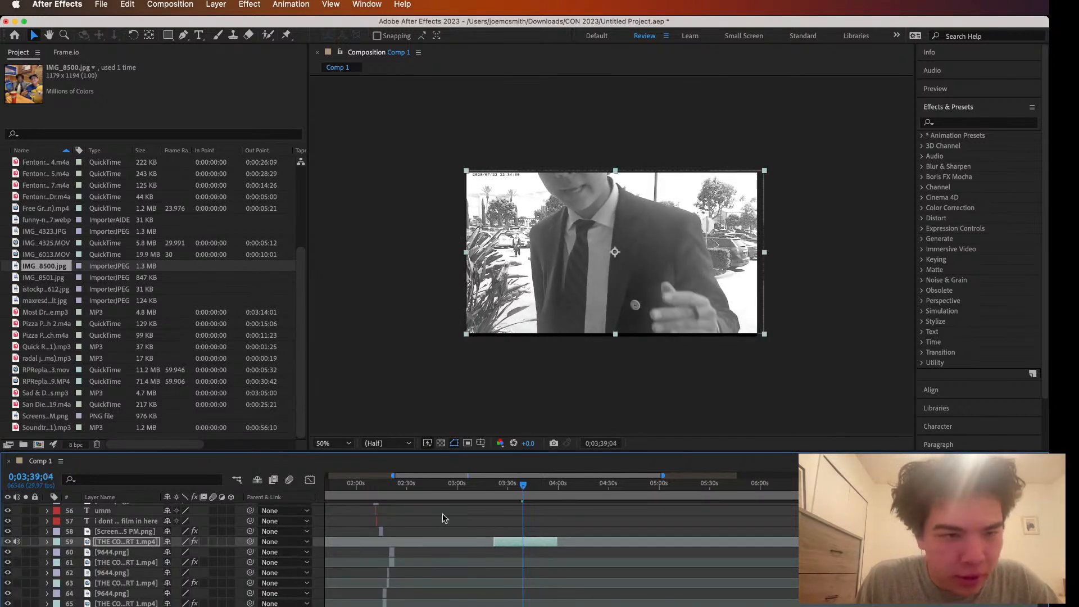
Examine the layer 59 clip's CC Line Sweep, Black & White, transform and audio properties, including the waveform
click(47, 543)
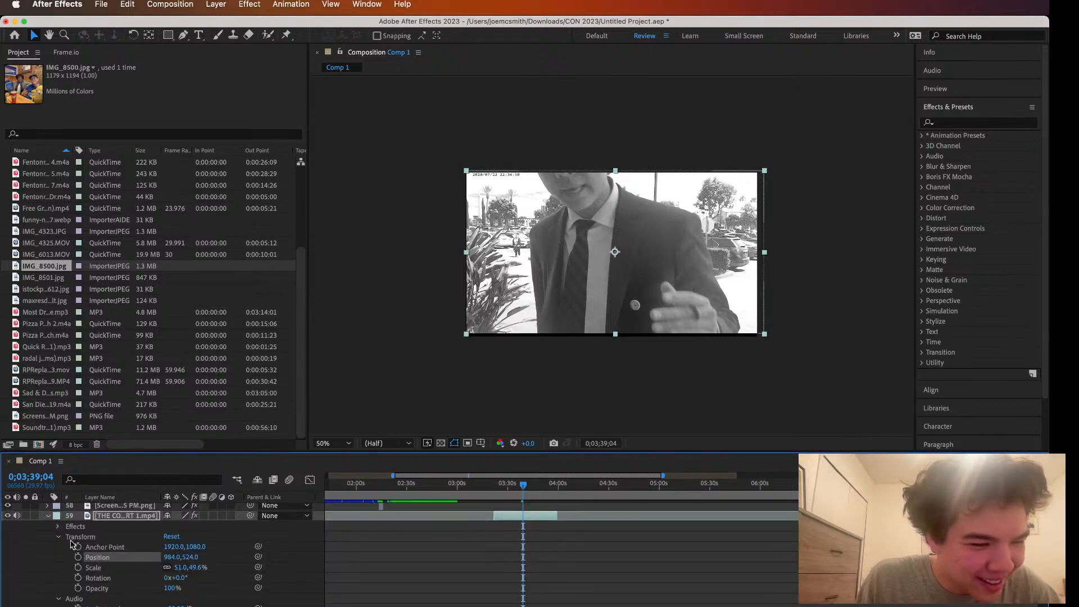
click(58, 527)
scroll(79, 579, down, 3)
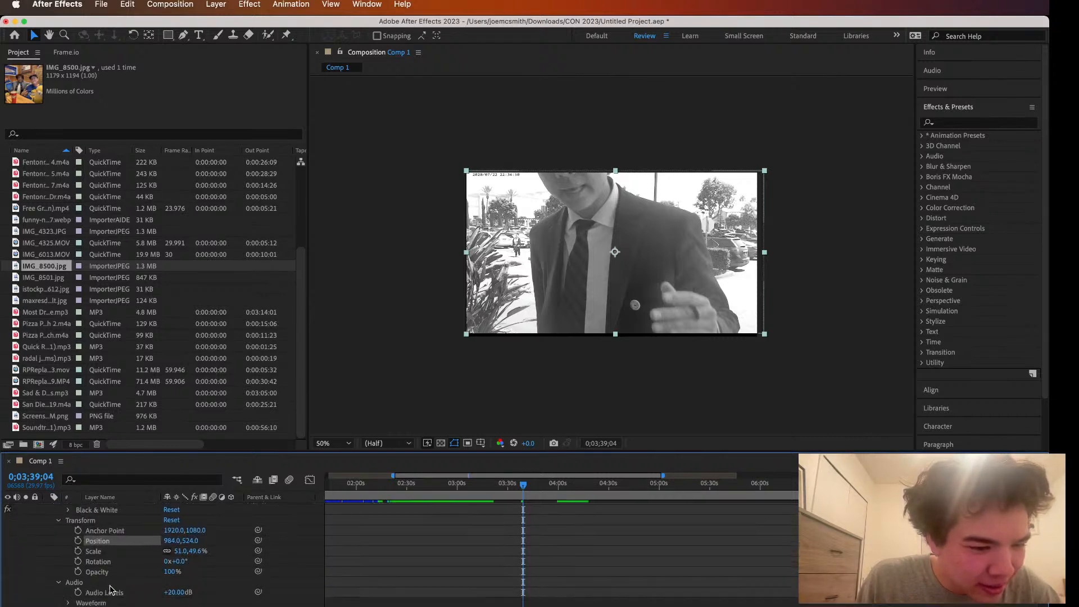
scroll(71, 596, up, 3)
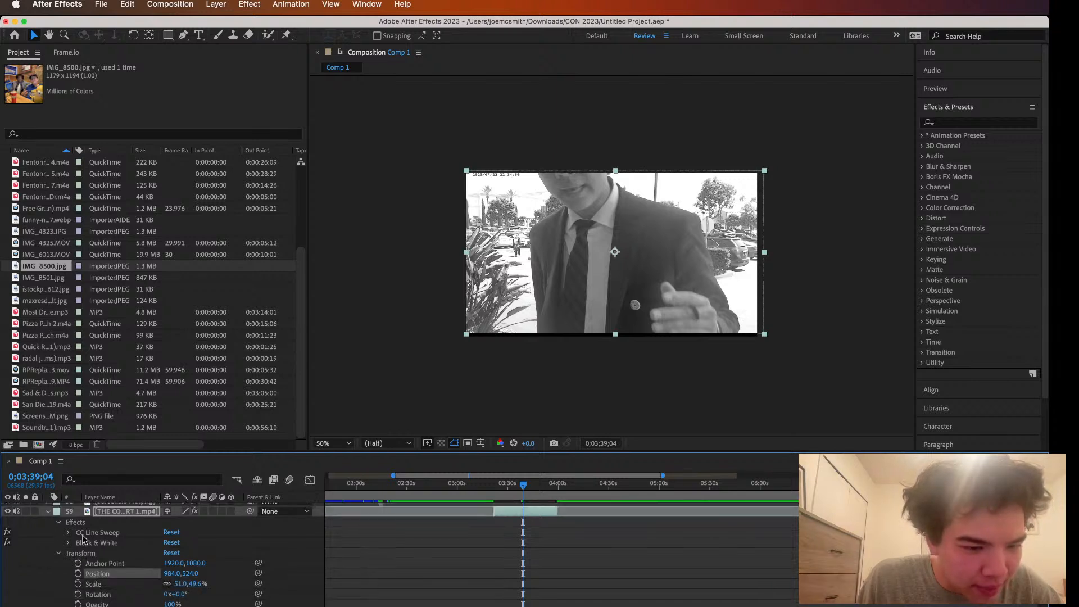
click(68, 533)
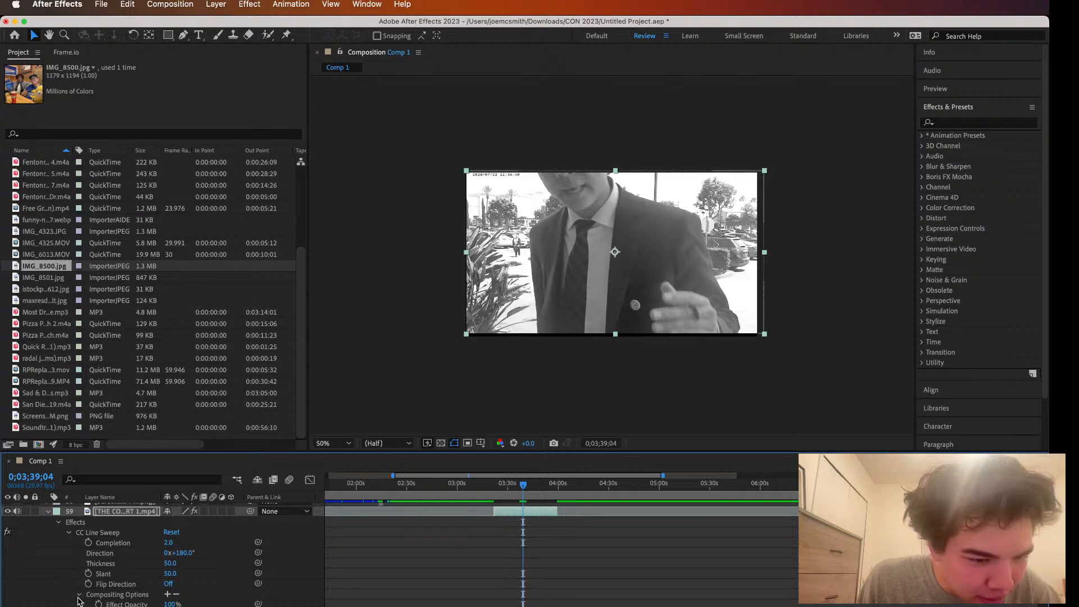
click(72, 604)
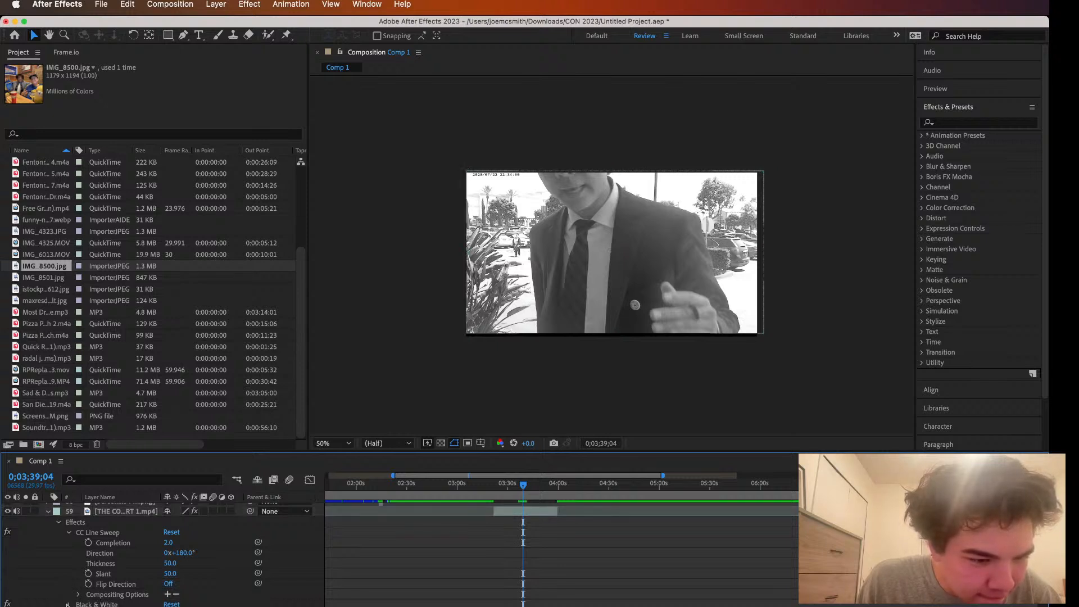
click(68, 604)
scroll(68, 603, down, 5)
scroll(74, 590, down, 5)
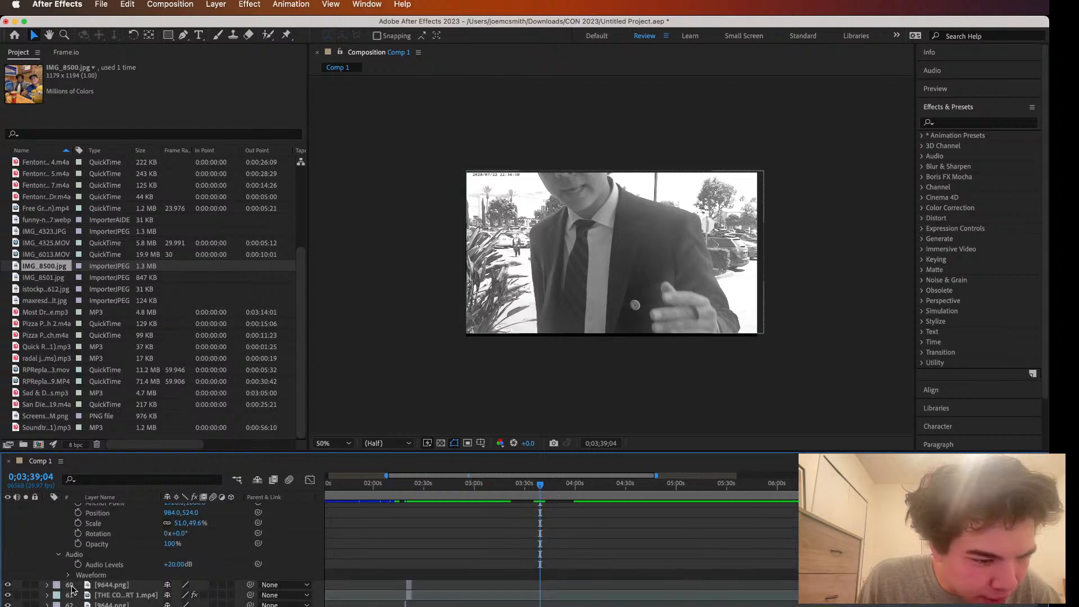
click(68, 572)
scroll(67, 572, down, 2)
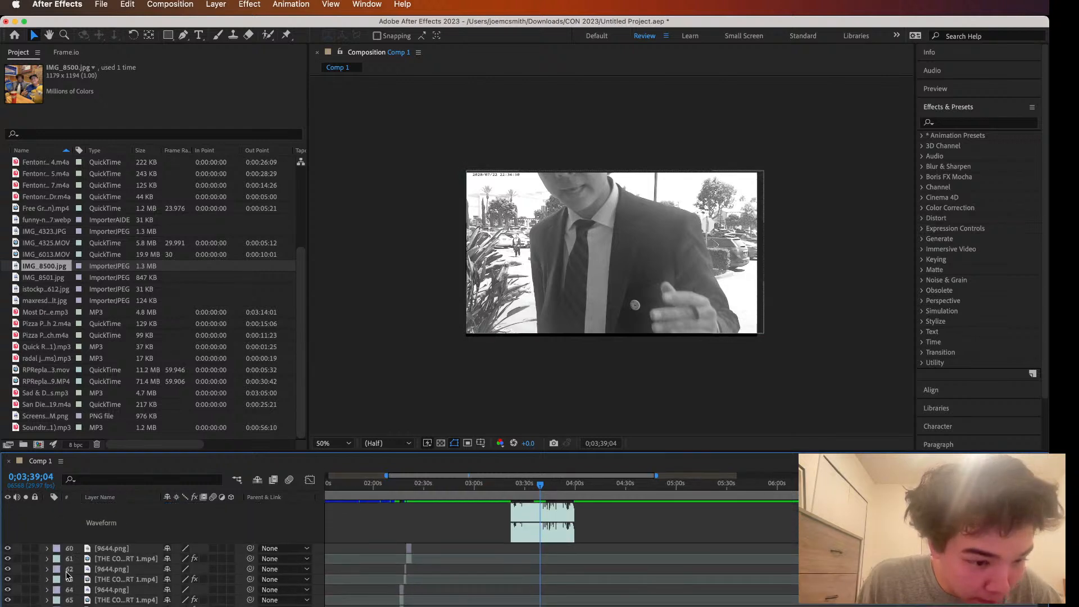
click(69, 541)
scroll(71, 548, up, 5)
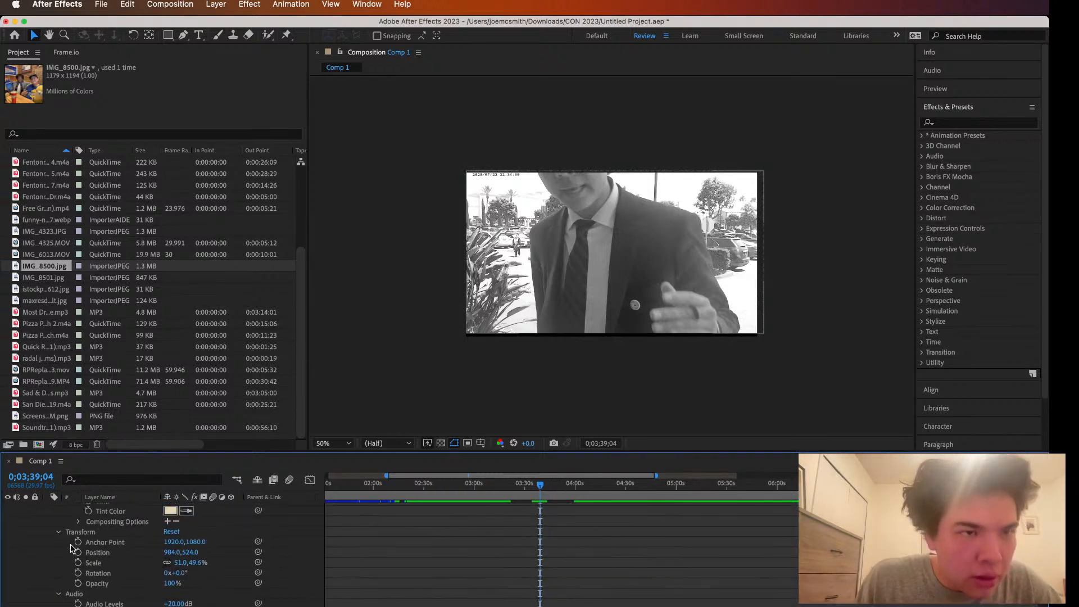
scroll(71, 548, up, 4)
Set the layer 59 clip's time stretch factor to 100 and extend its end to about 0;04;47
click(519, 562)
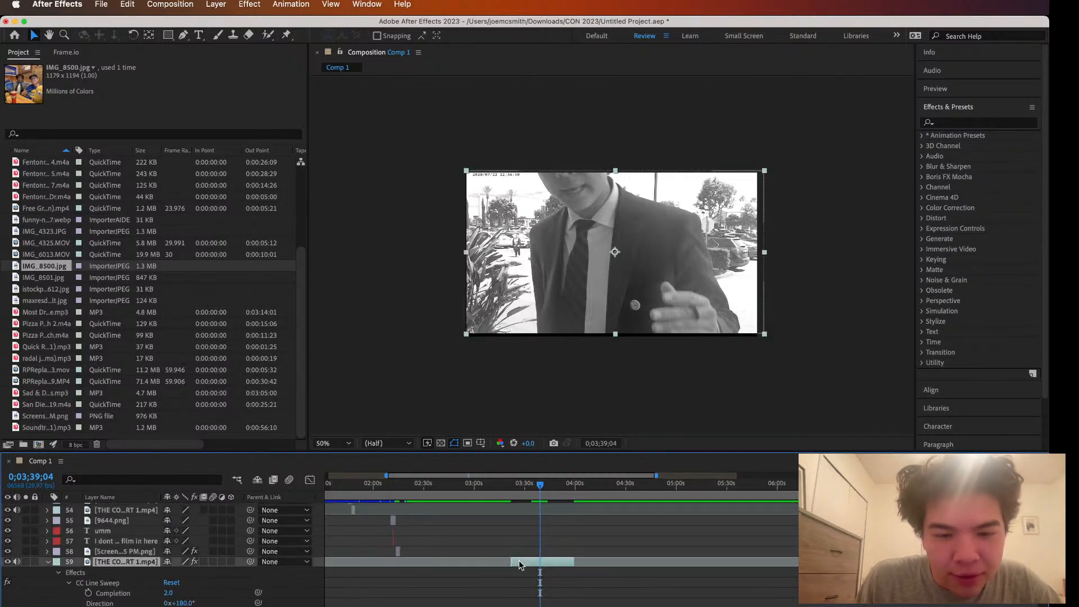
click(218, 6)
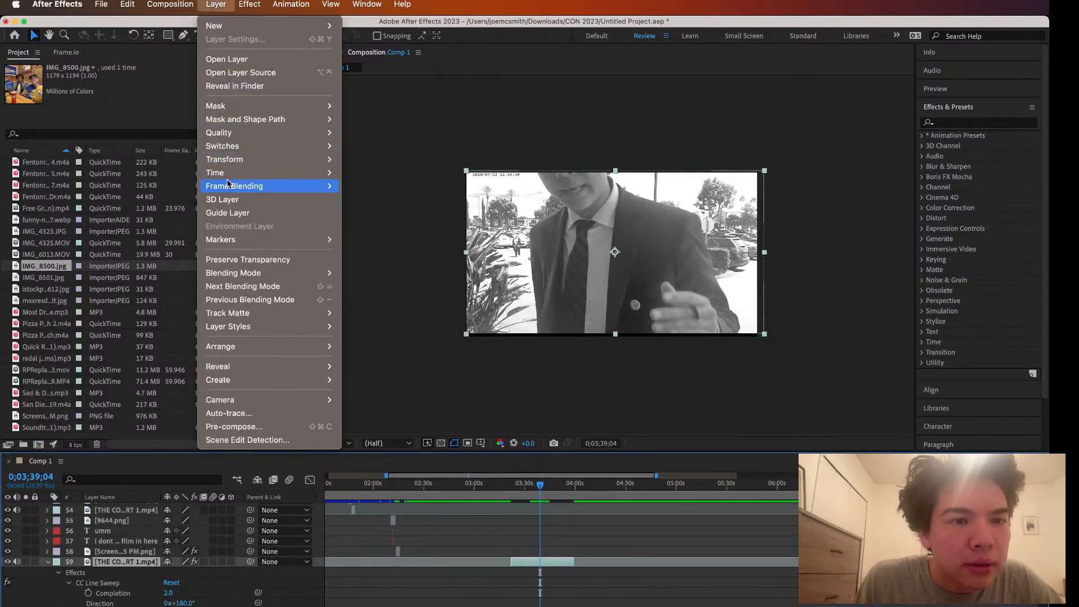
mouse_move(232, 178)
click(374, 200)
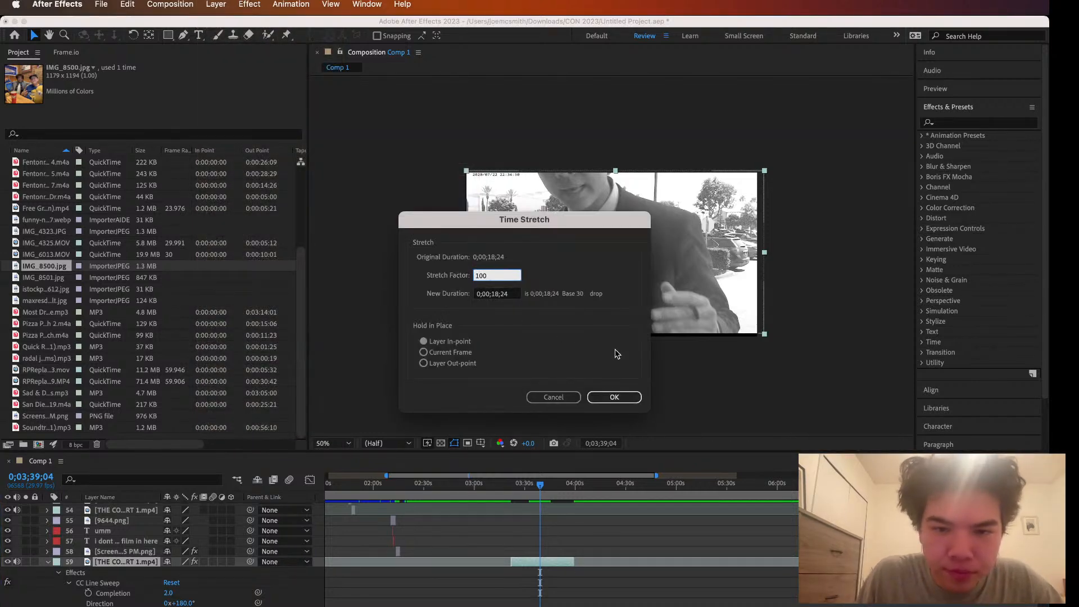
click(614, 397)
drag(539, 484, 533, 486)
drag(544, 561, 650, 561)
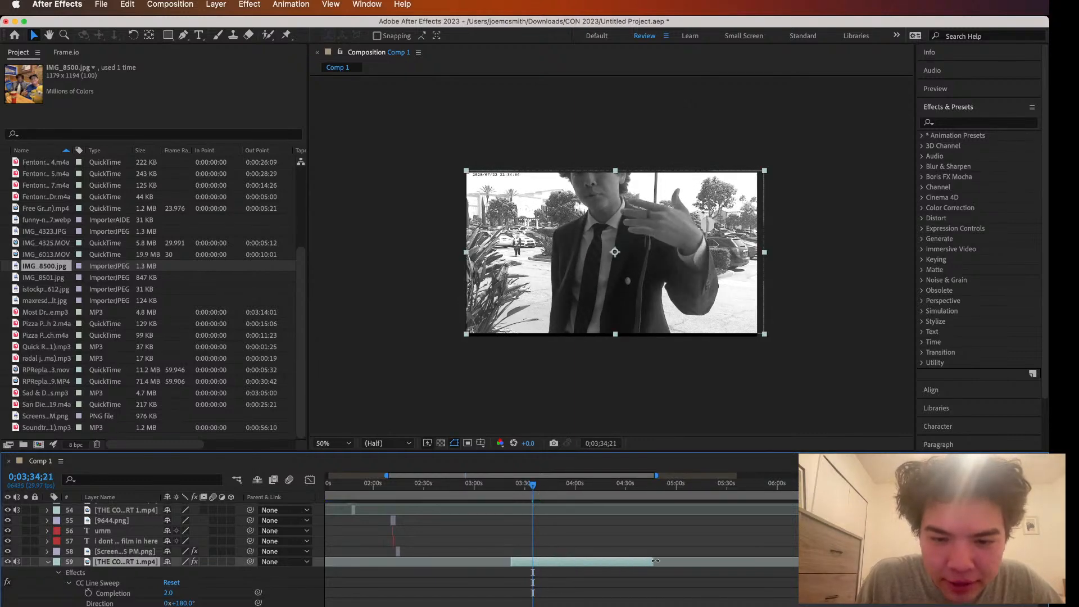
Play the layer 59 clip from 0;03;28;20 and collapse its properties
click(533, 488)
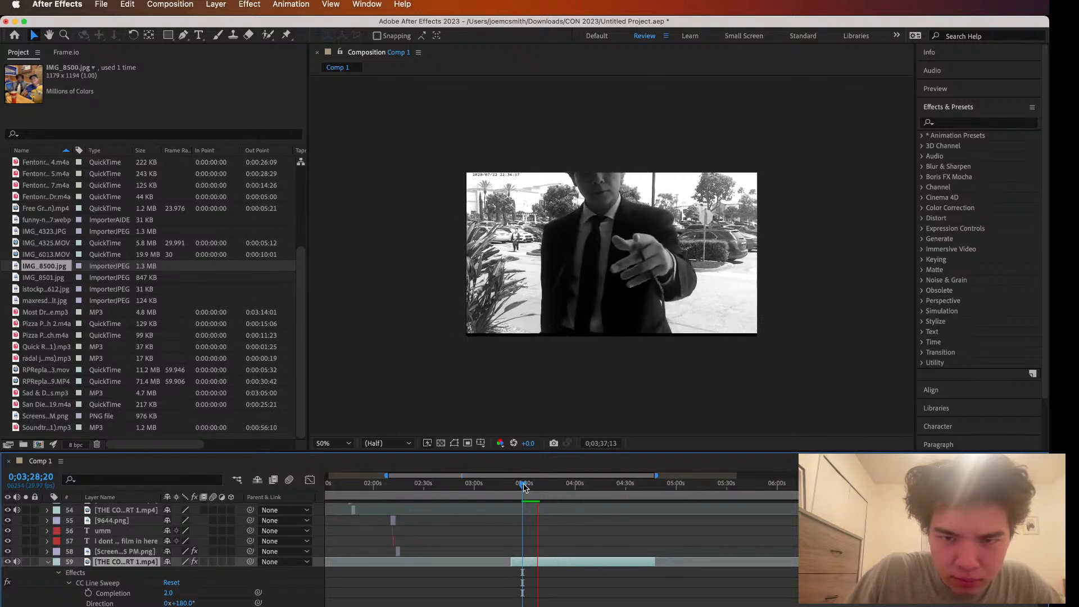
key(space)
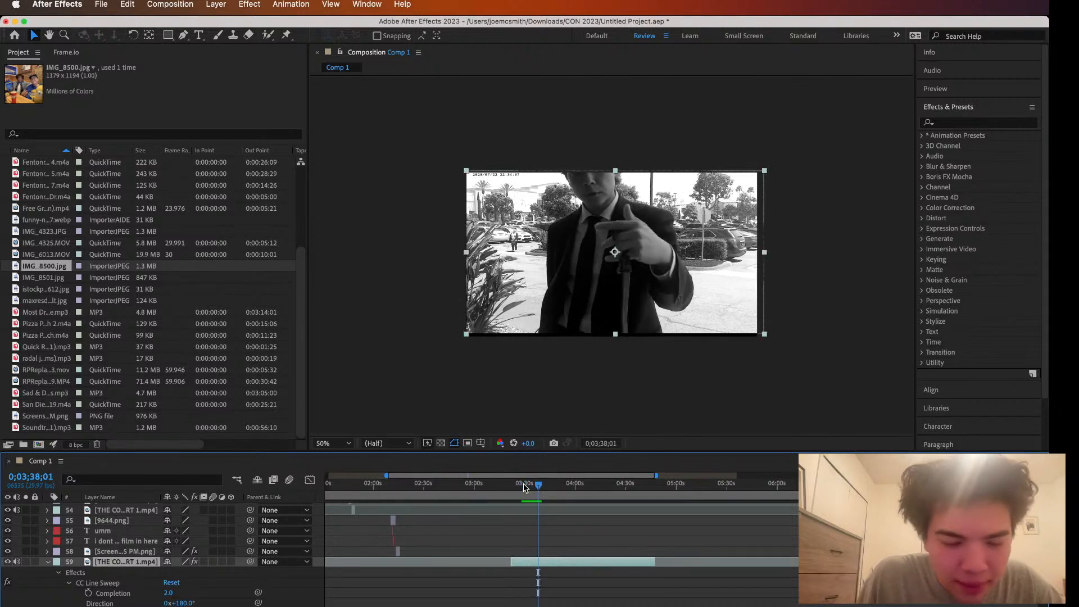
click(48, 562)
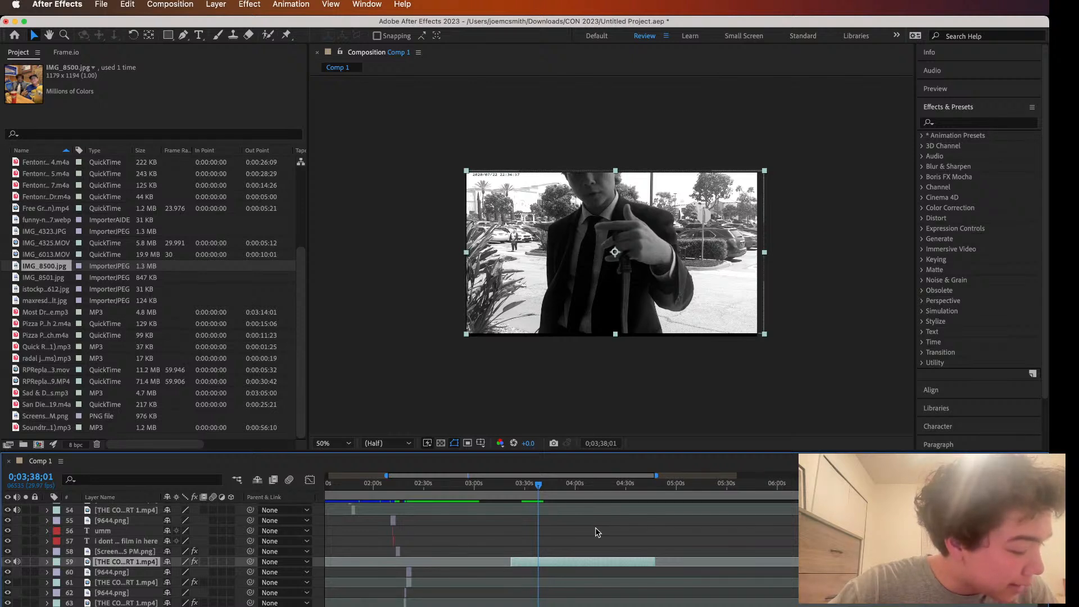
Play the layer 59 clip from 0;03;38;01 and trim its start to 0;03;29;23
key(space)
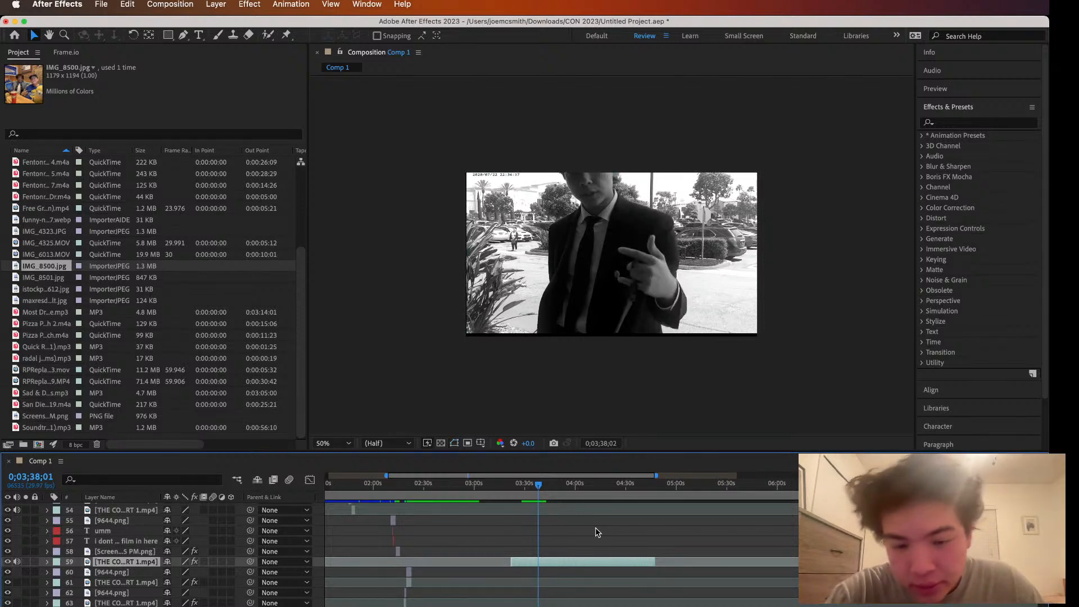
key(space)
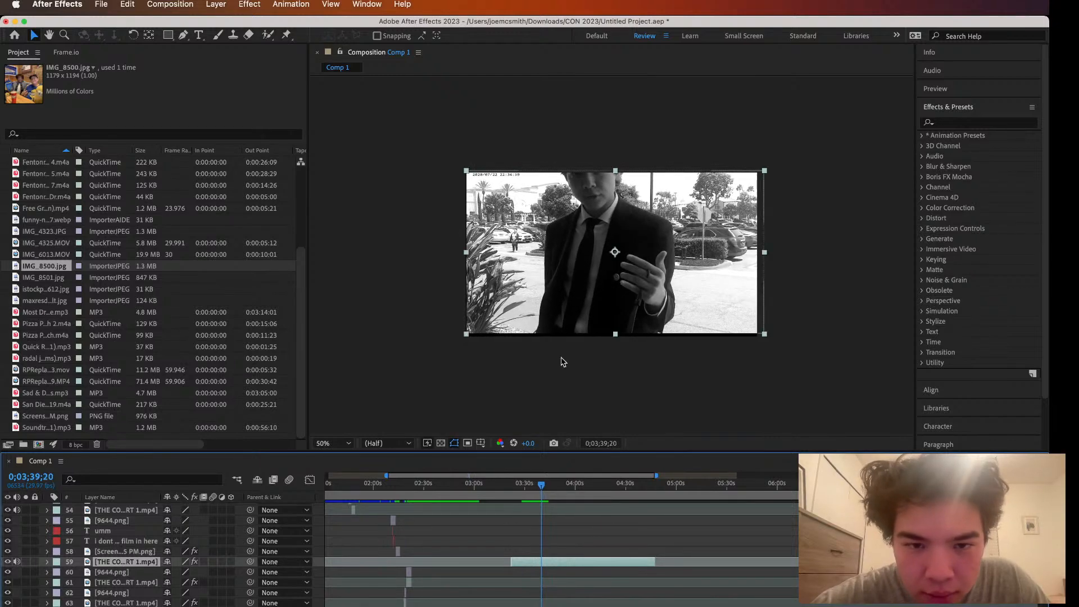
key(/)
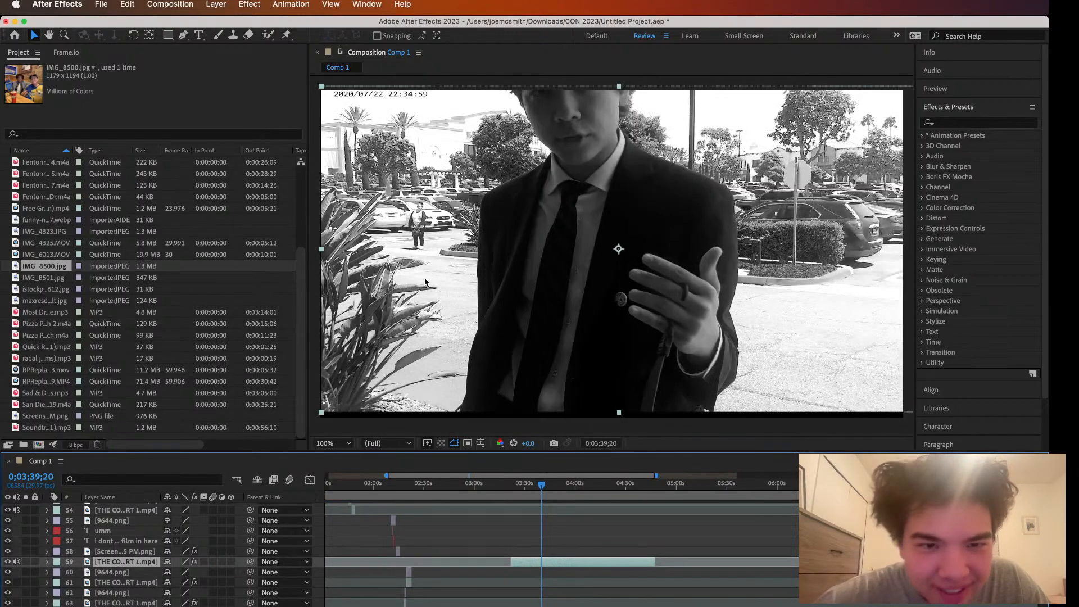
scroll(501, 342, down, 2)
scroll(501, 342, up, 2)
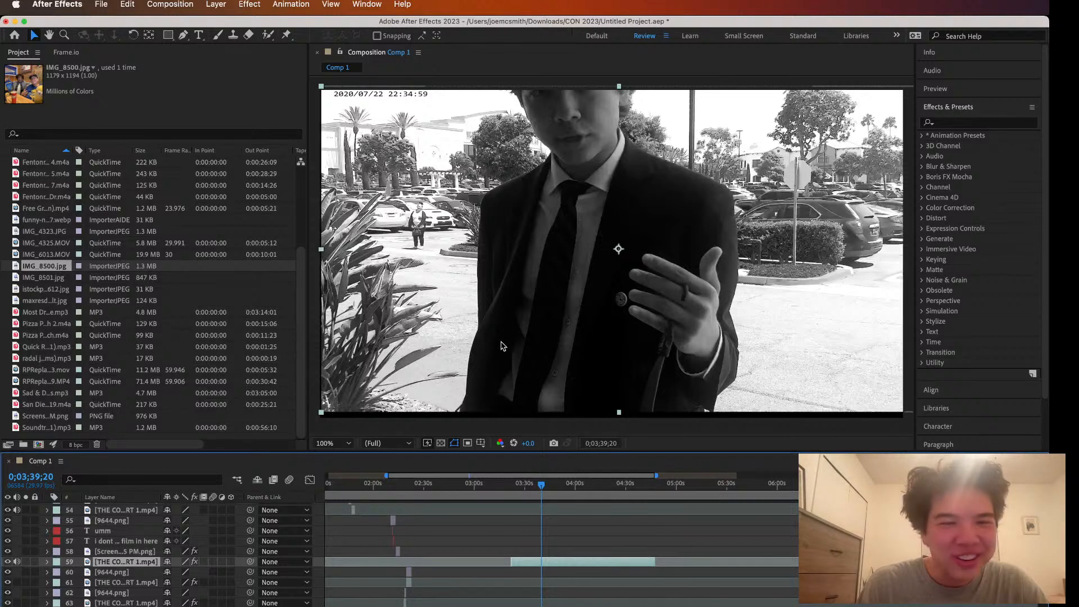
key(comma)
drag(542, 483, 525, 487)
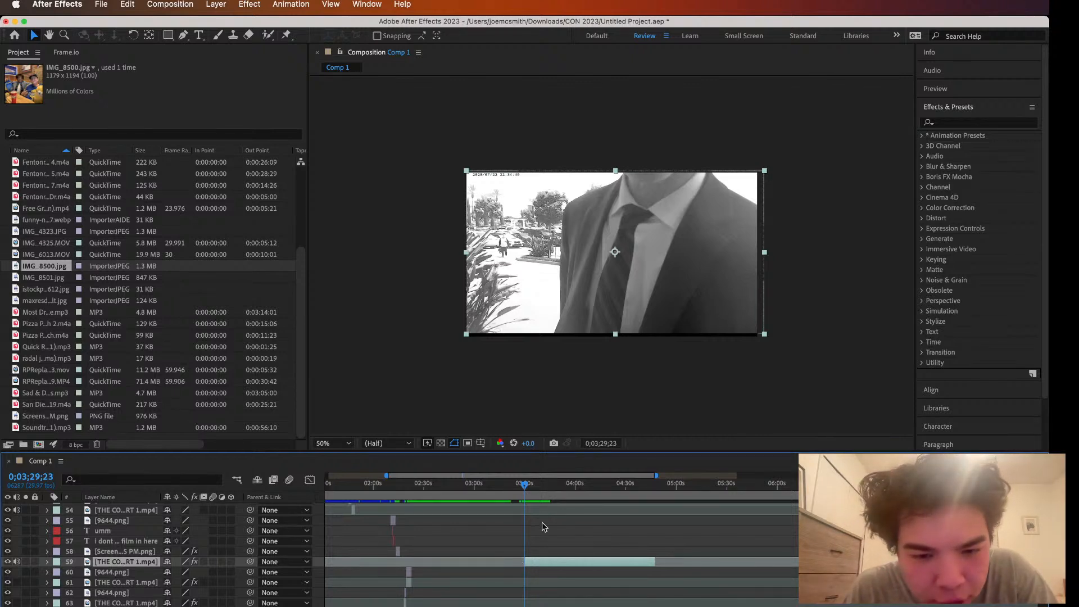
Move the layer 59 clip to start at 0;02;23;03 and mute its audio
drag(524, 487, 413, 510)
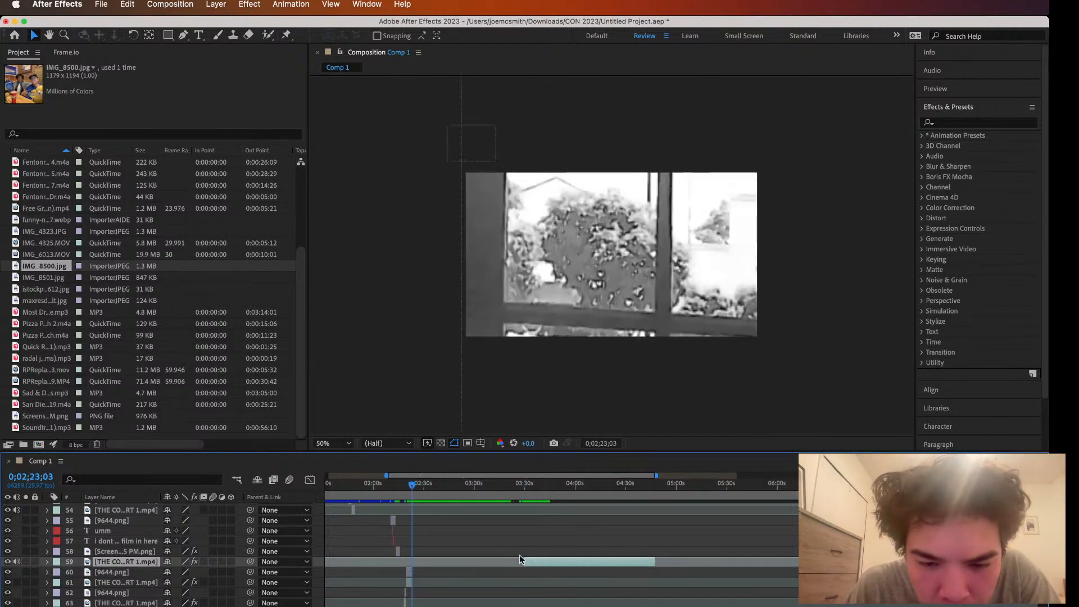
drag(543, 567, 434, 576)
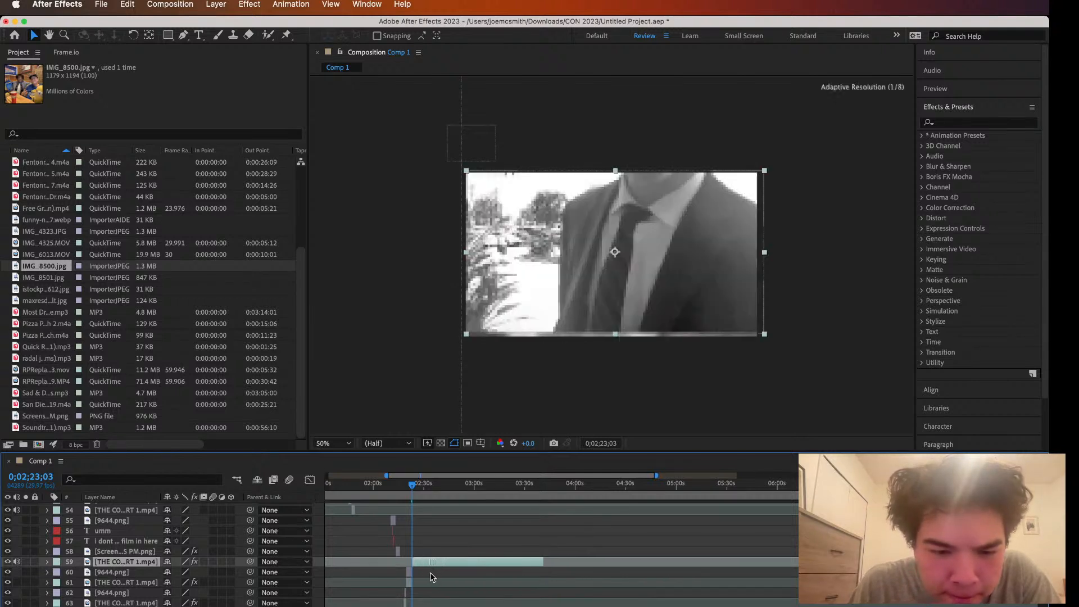
click(17, 561)
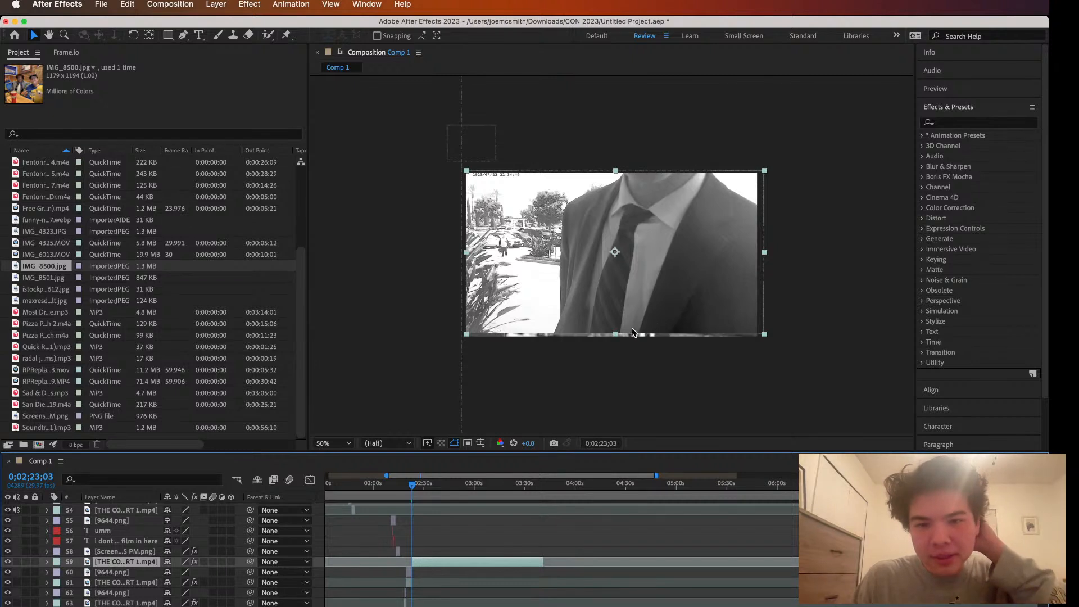
Enlarge the layer 59 clip to 194.0, 117.4% scale and position it at 3688.0, 668.0, framing the distant person in the parking lot
drag(616, 334, 617, 341)
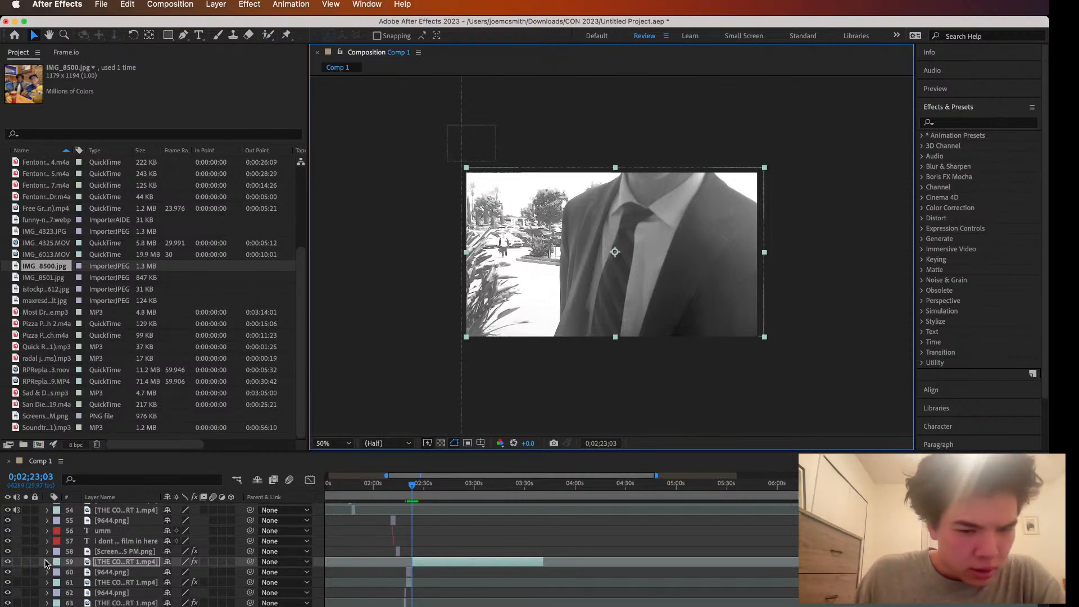
key(comma)
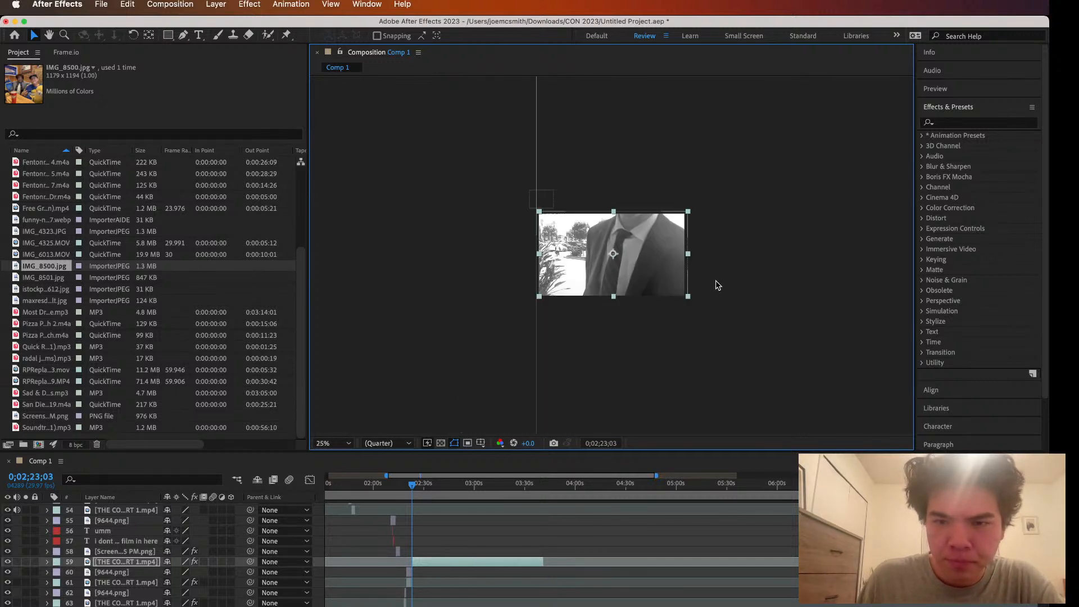
drag(688, 296, 812, 311)
drag(590, 197, 677, 192)
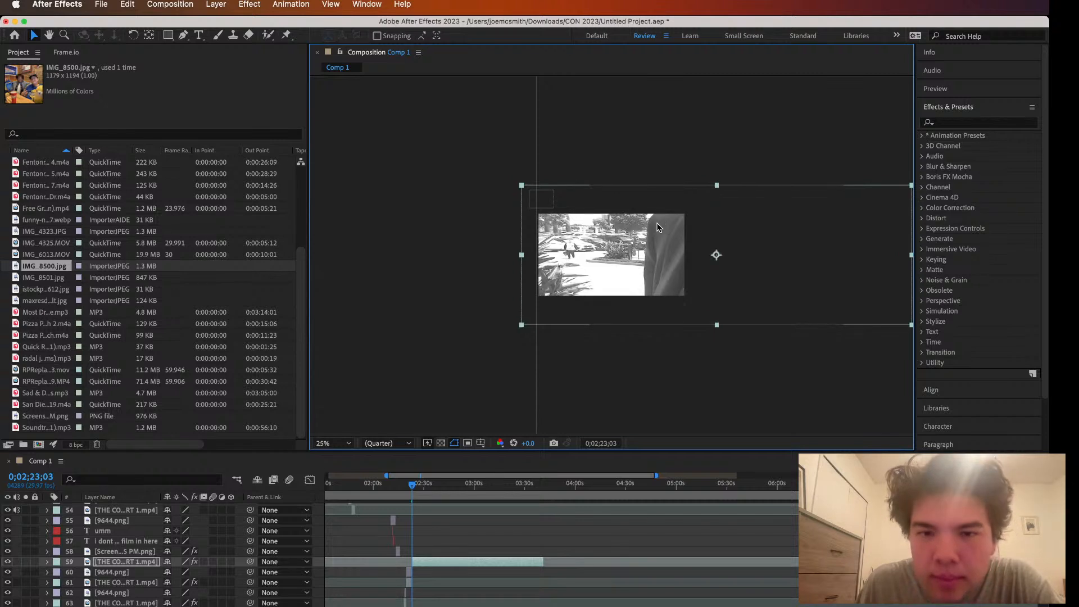
key(comma)
drag(760, 224, 807, 208)
drag(677, 234, 720, 236)
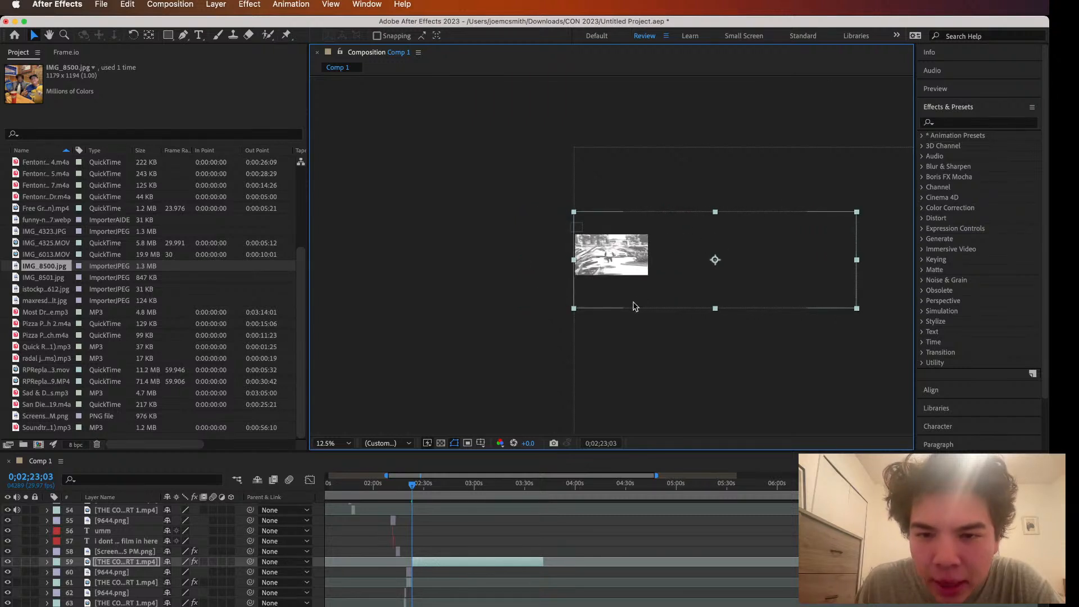
key(period)
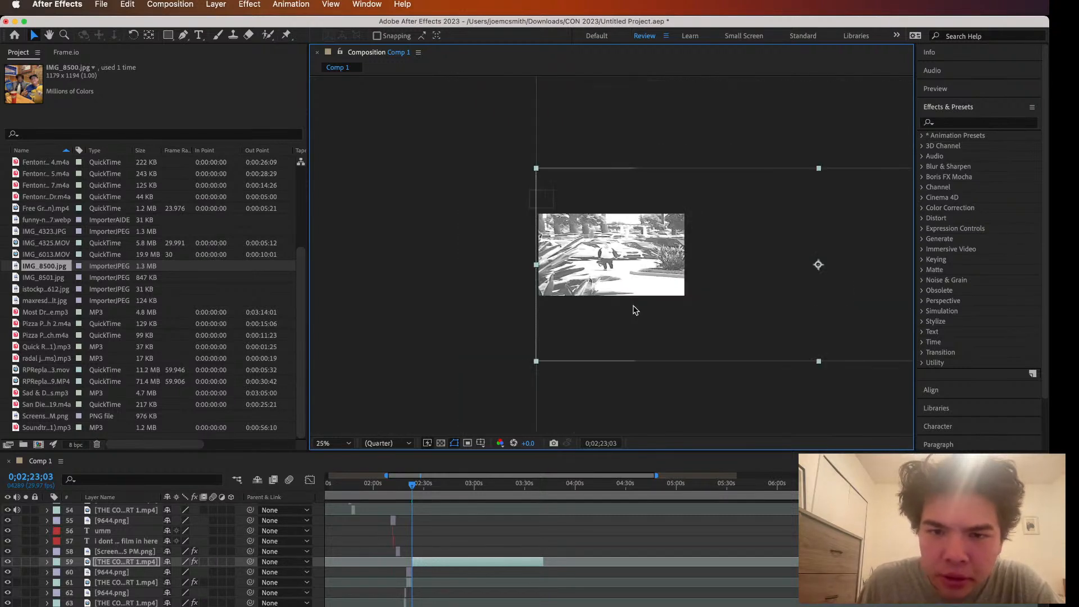
Start Position and Scale keyframes for the layer 59 clip at 0;02;23;03 and collapse its properties
click(48, 563)
scroll(48, 567, down, 4)
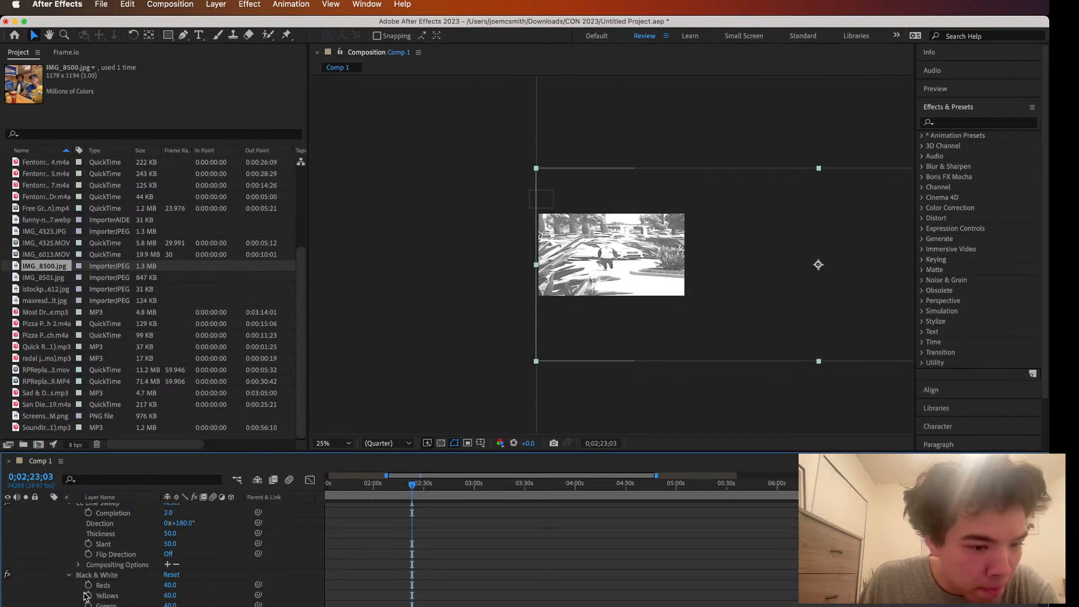
scroll(88, 579, up, 3)
click(59, 531)
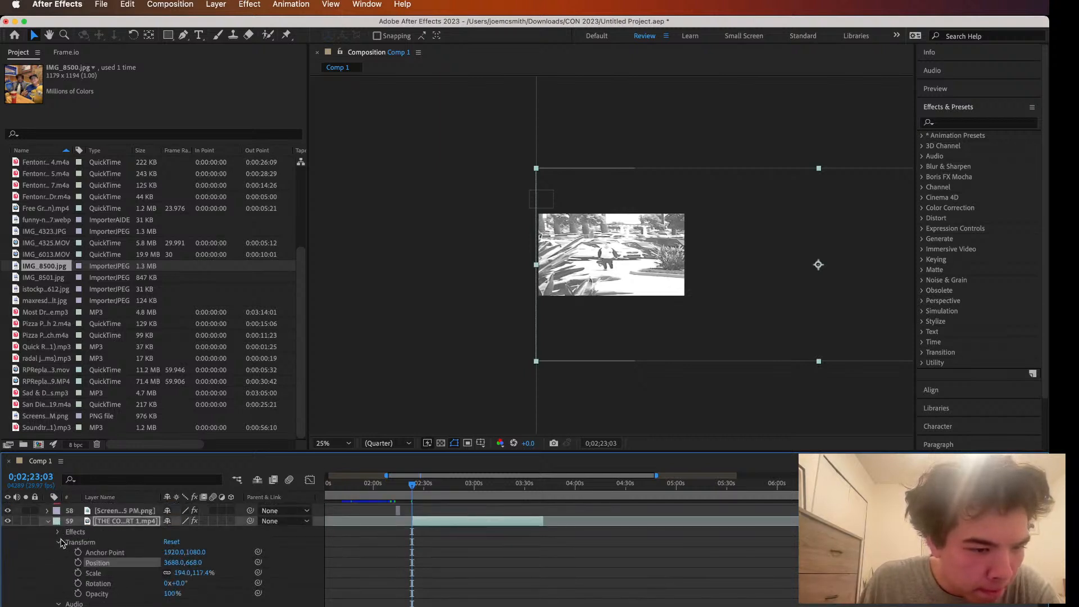
click(78, 562)
click(78, 572)
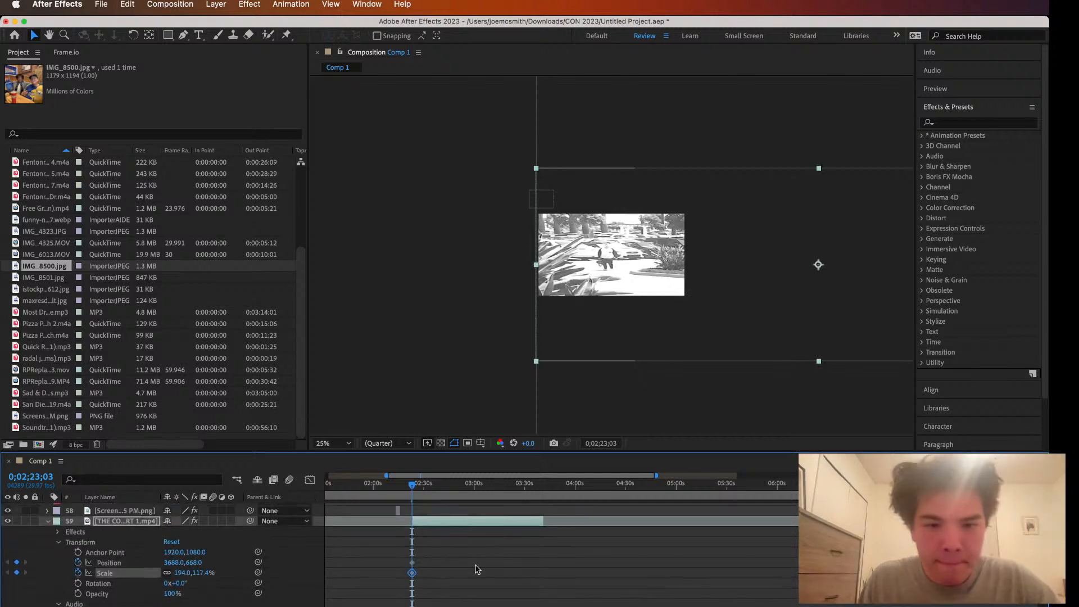
scroll(412, 562, up, 3)
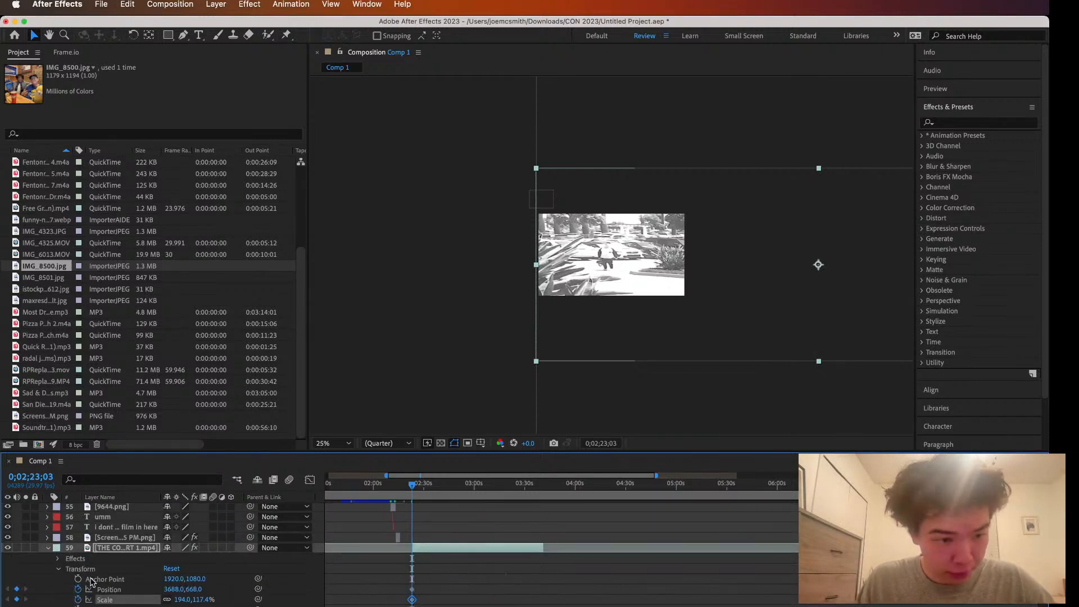
click(48, 539)
click(48, 539)
click(48, 548)
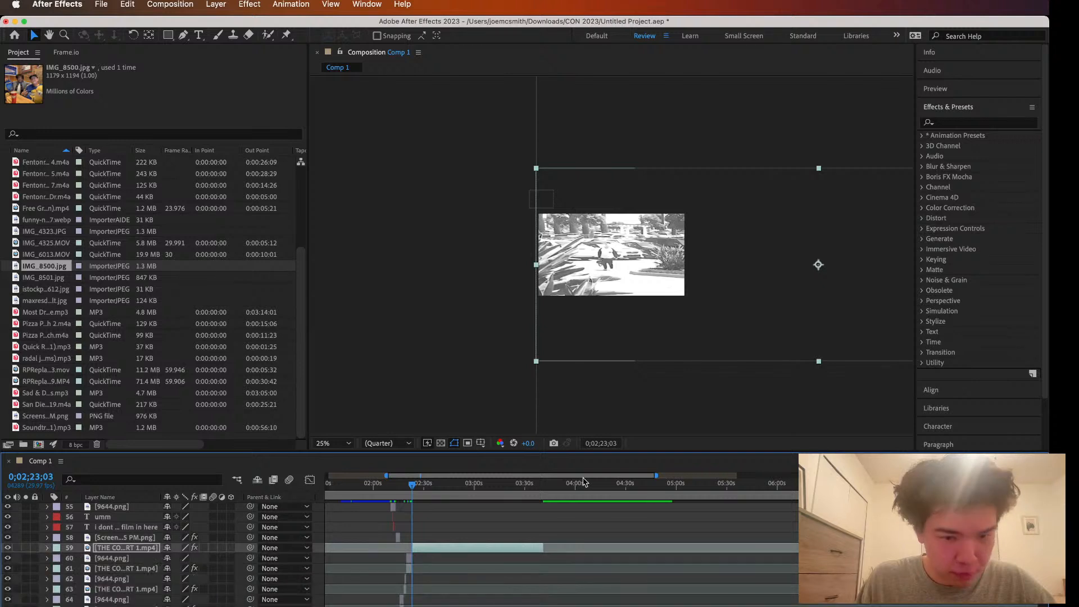
Animate a zoom on the distant person by enlarging and repositioning the layer 59 clip at 0;02;24;04 and again around 0;02;24;17
key(space)
key(space)
key(comma)
drag(857, 214, 888, 181)
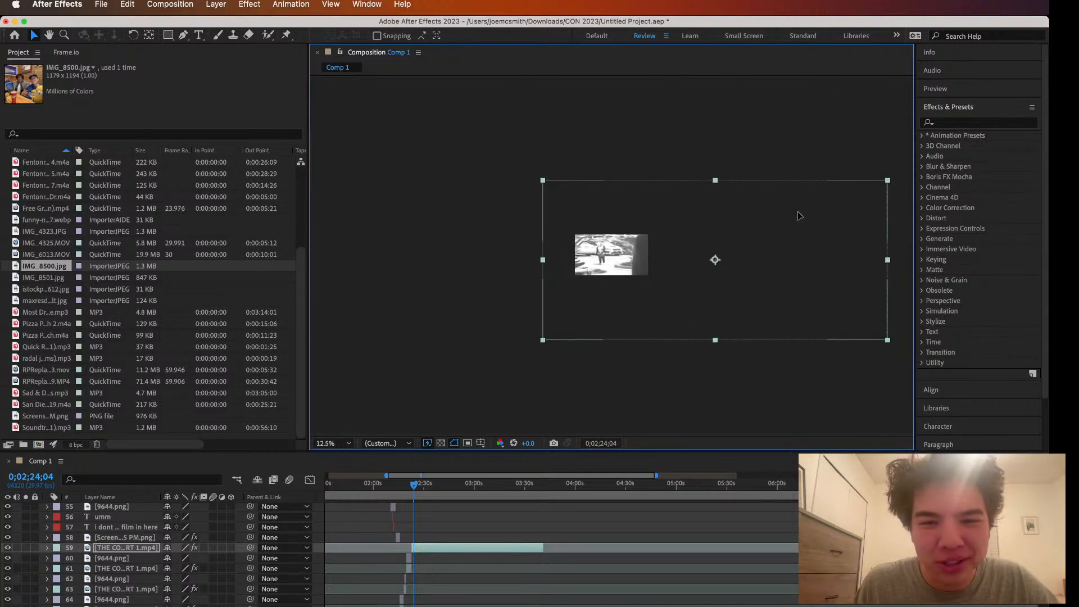
key(comma)
drag(756, 221, 799, 202)
key(space)
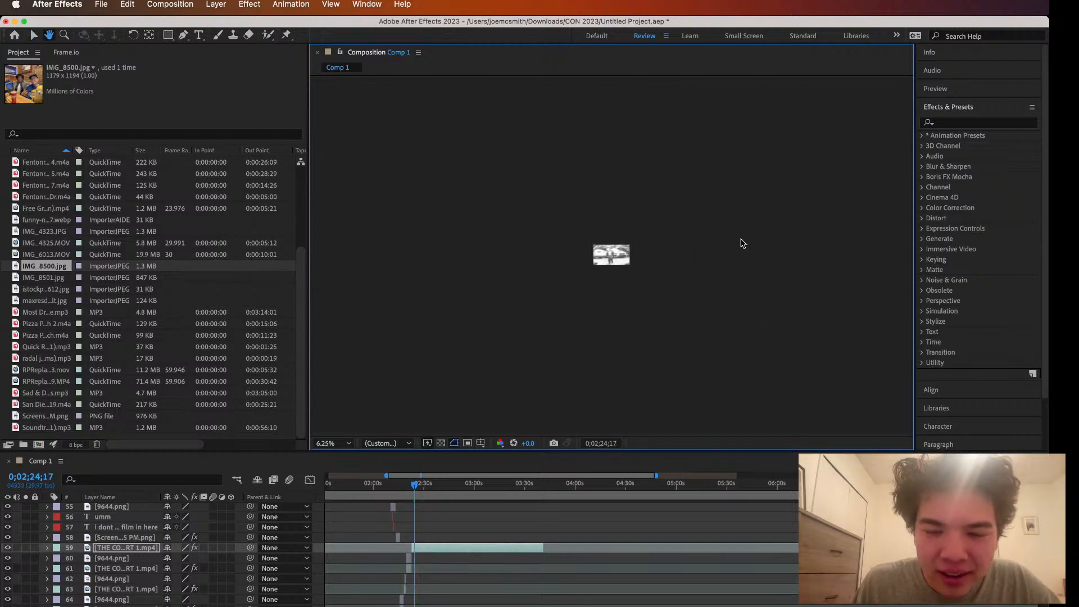
Trim the end of the layer 59 clip to about 0;02;25;05
drag(542, 547, 433, 554)
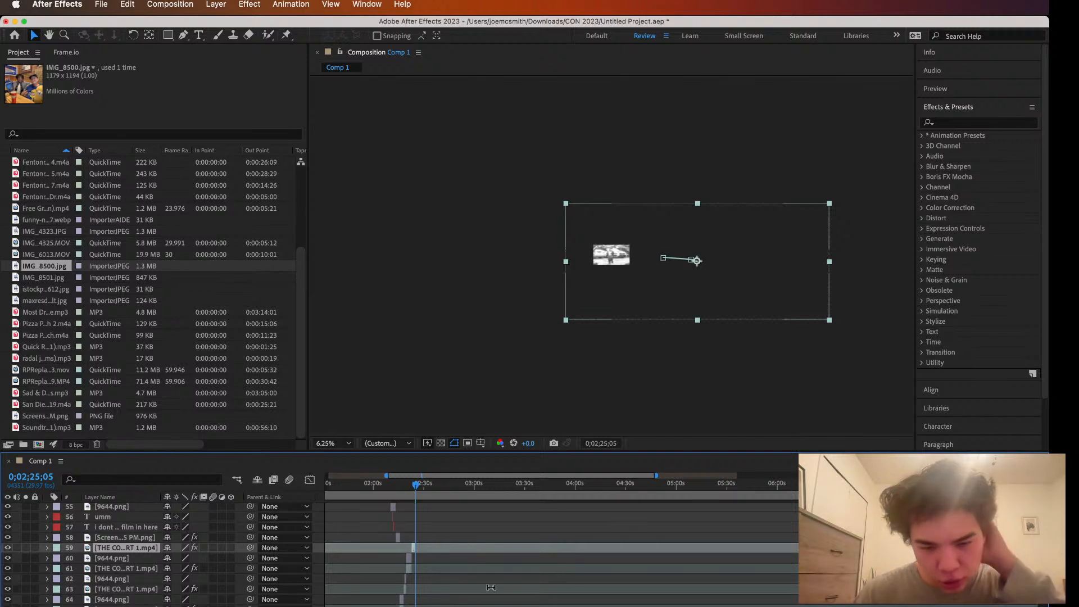
key(period)
key(period)
key(period)
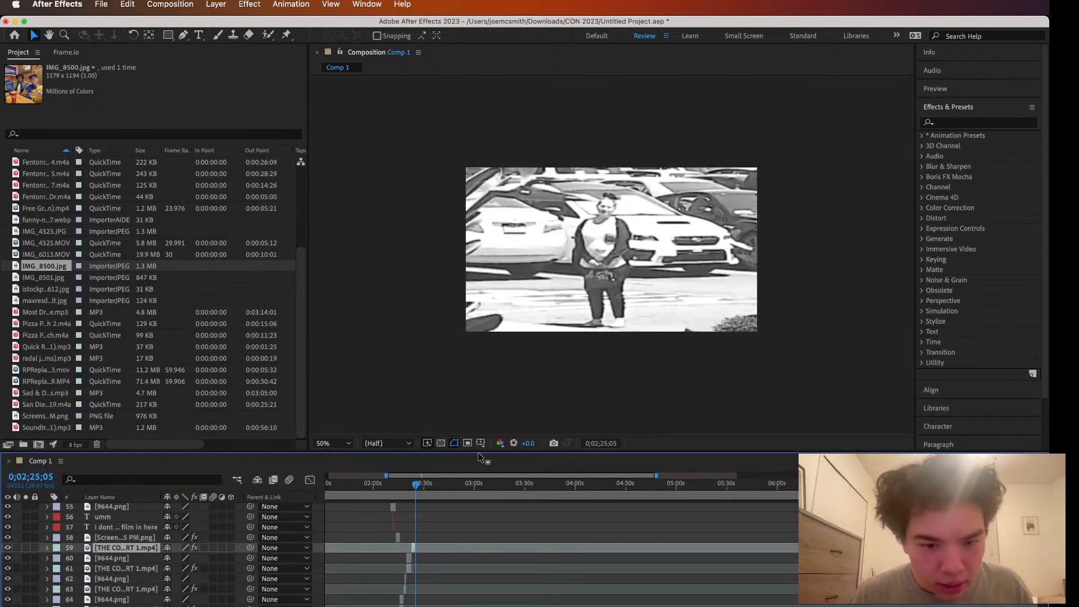
Duplicate the layer 60 9644.png censor bar, place the copy above the zoomed clip and shift it to start at 0;02;23;03
drag(416, 487, 410, 484)
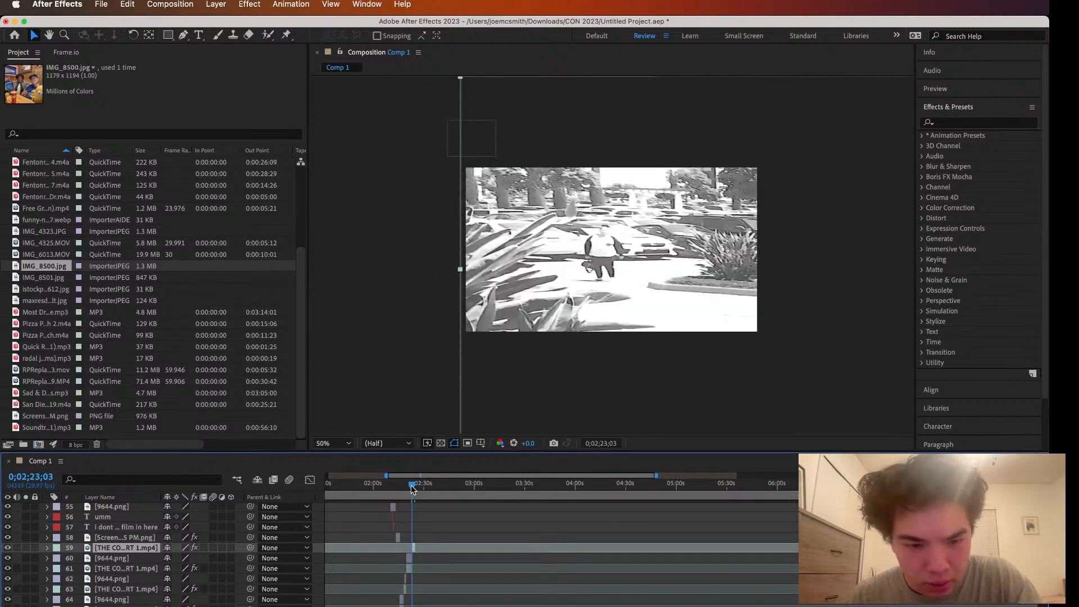
click(406, 558)
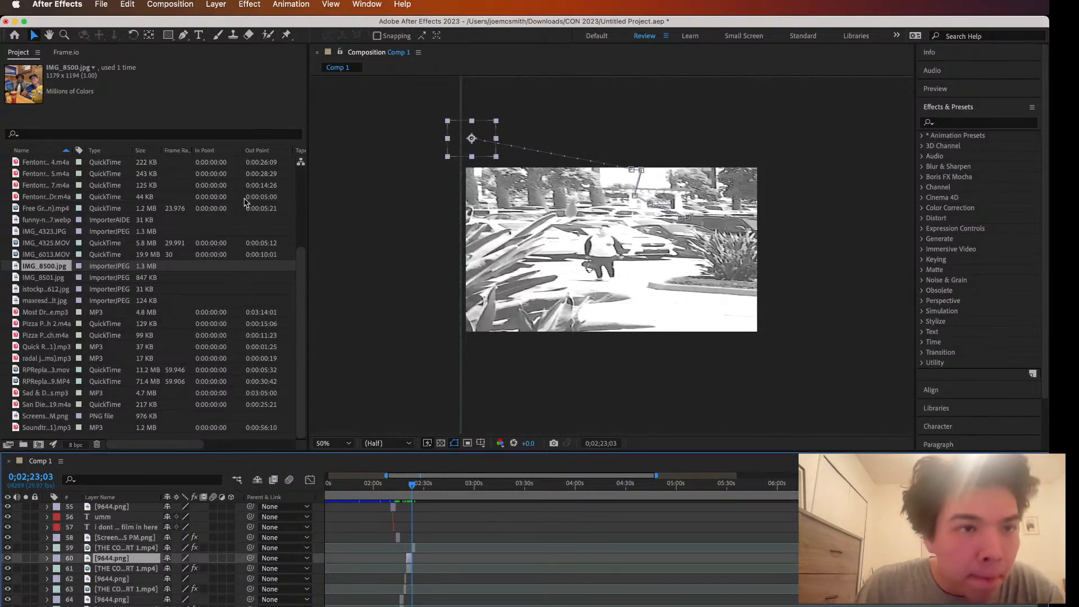
click(127, 5)
click(134, 172)
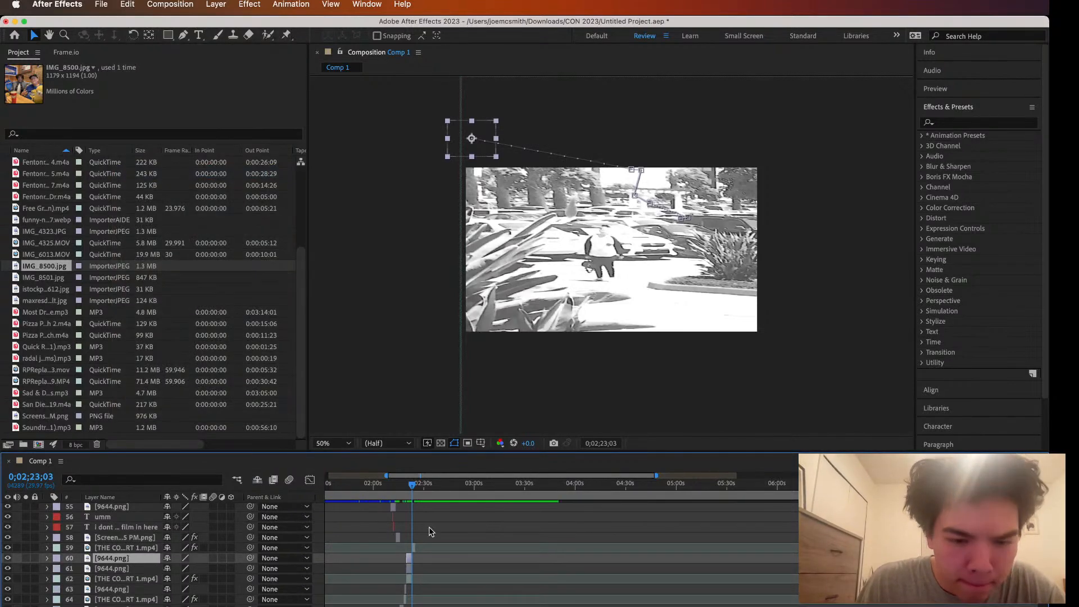
drag(119, 562, 119, 547)
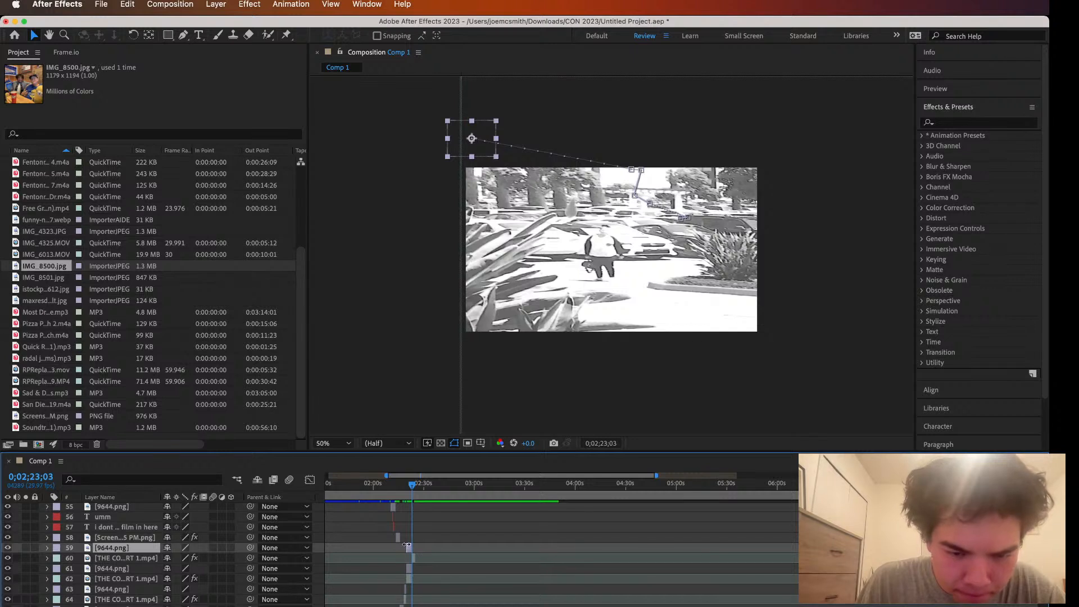
drag(413, 546, 410, 547)
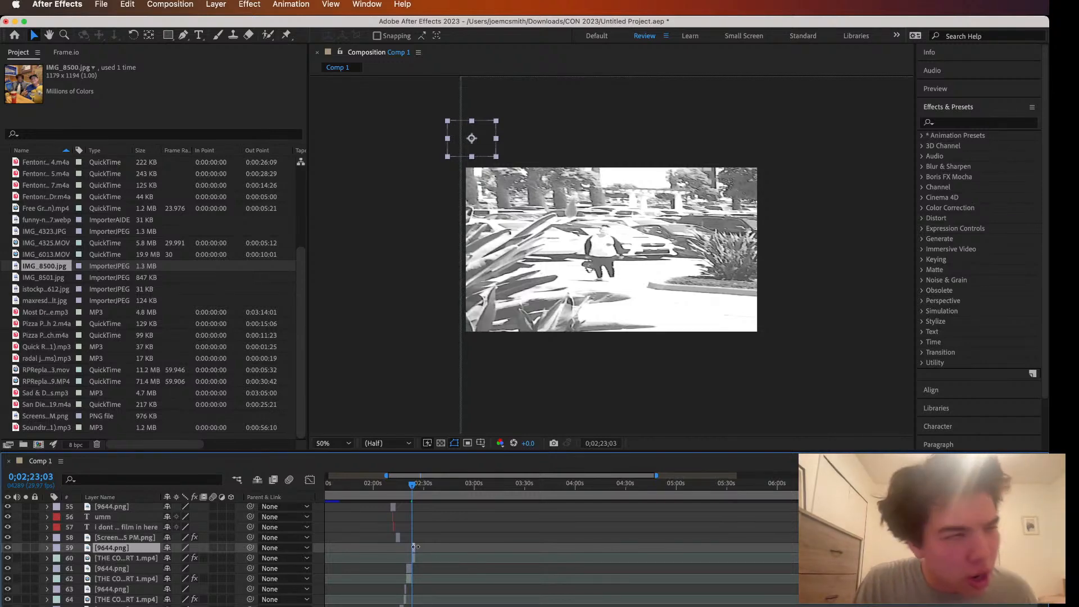
Fit the layer 59 censor bar over the distant person's face at -90.9, 70.9% scale and start Position and Scale keyframes at 0;02;23;03
drag(477, 145, 596, 243)
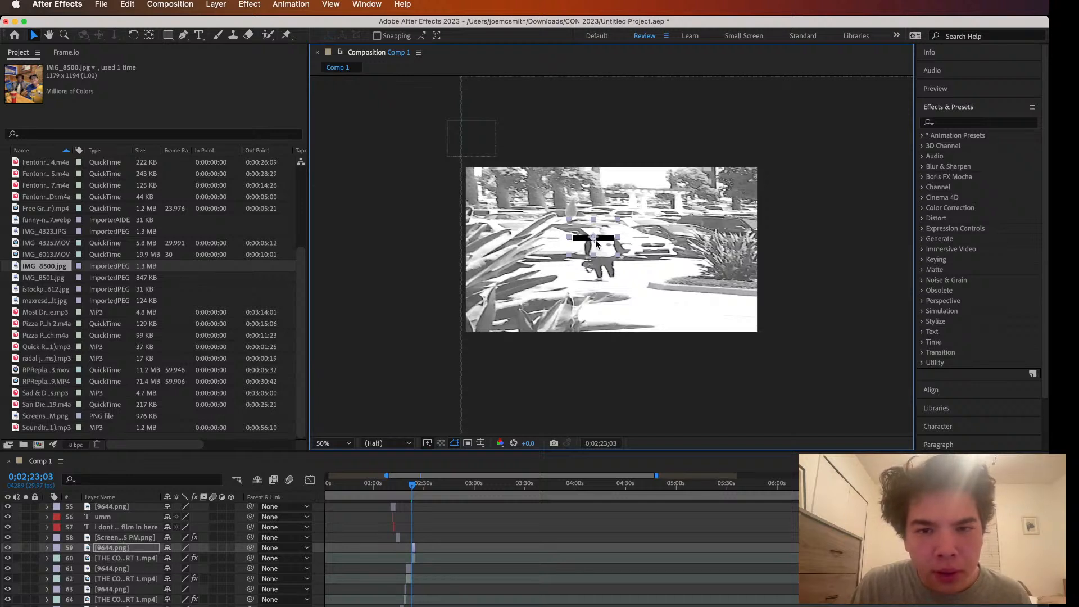
drag(601, 240, 616, 224)
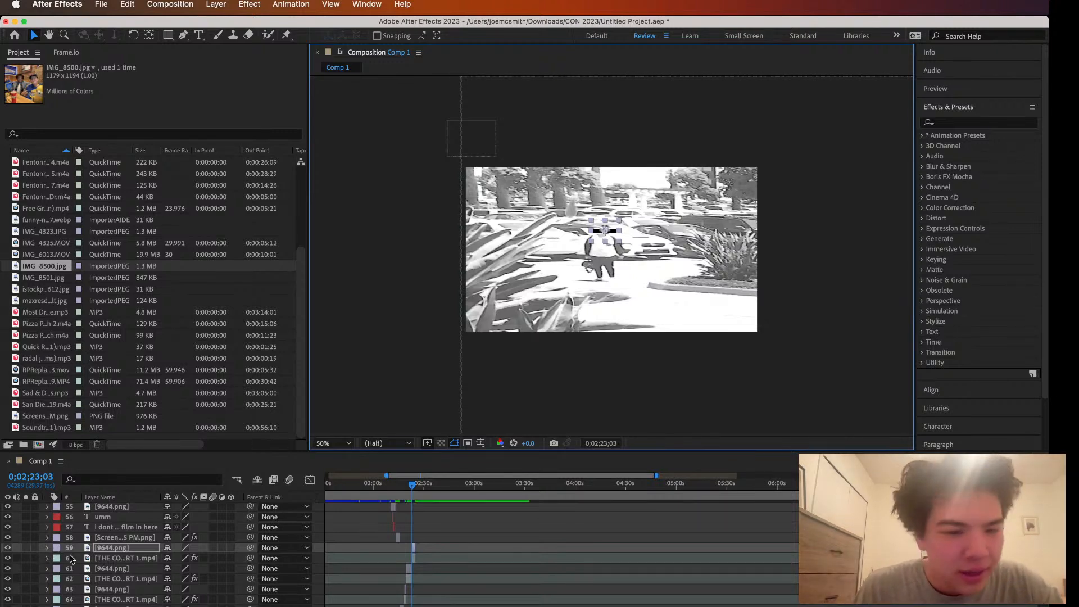
click(47, 548)
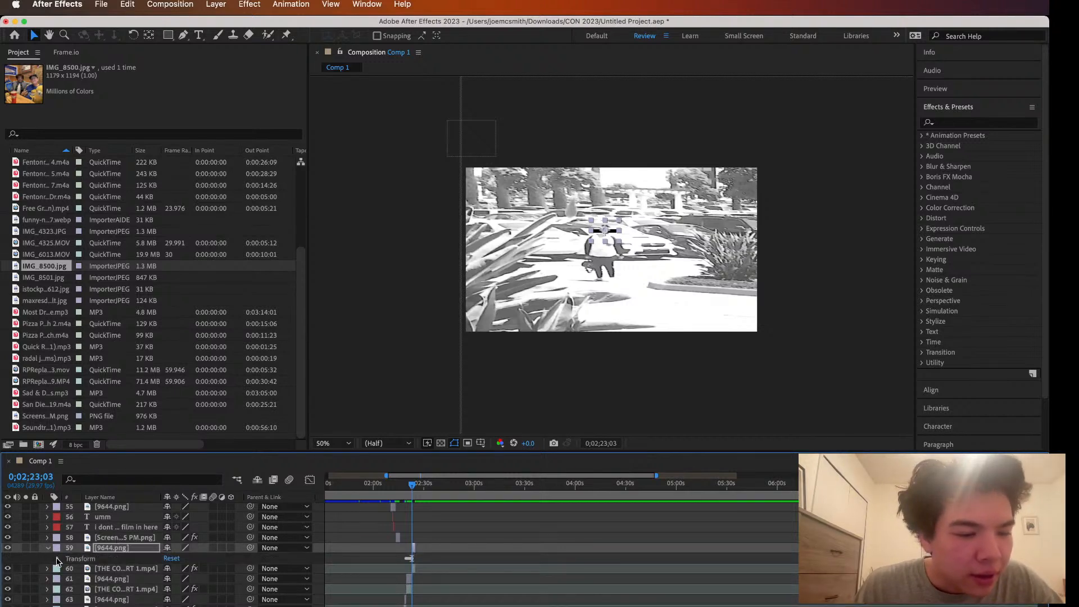
click(57, 559)
click(79, 580)
click(78, 590)
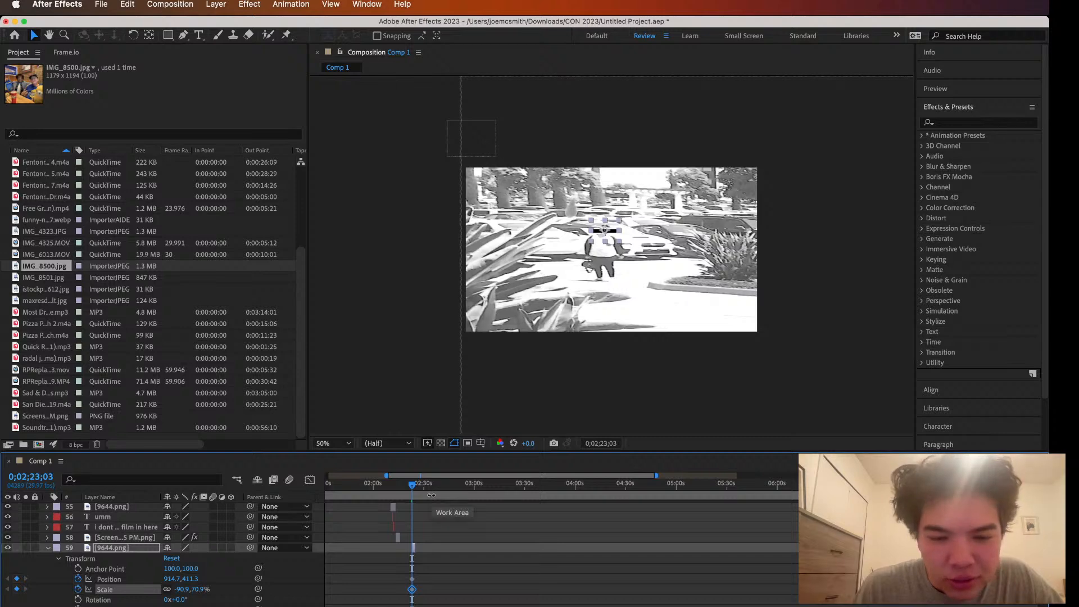
Keyframe the censor bar to follow the person's face through 0;02;25;00, ending at position 926.7, 255.3 and scale -90.9, 86.9%
click(413, 483)
drag(605, 232, 590, 214)
key(space)
key(space)
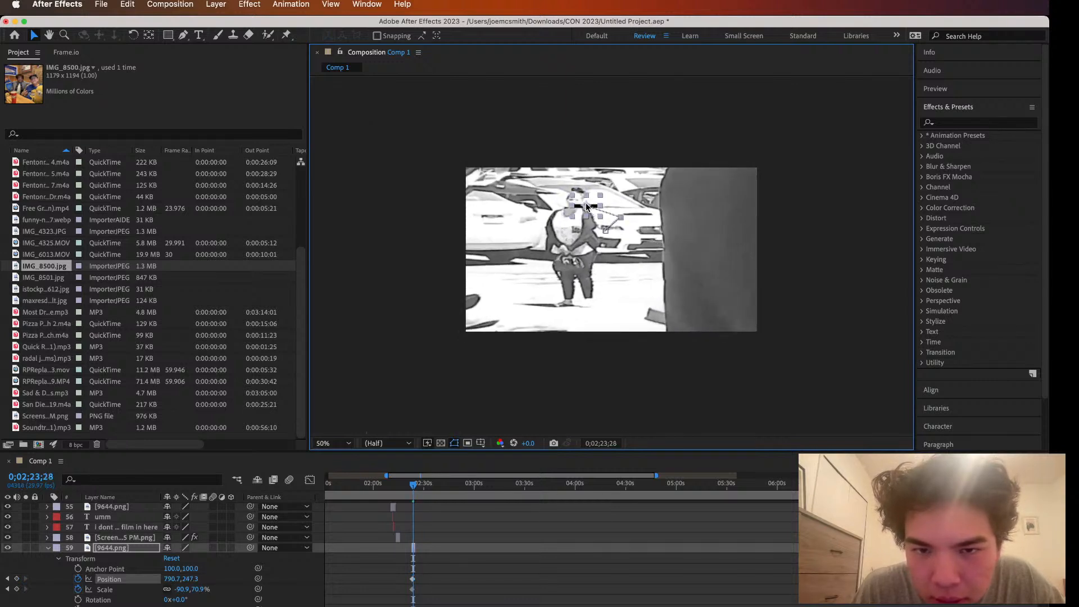
key(space)
key(space)
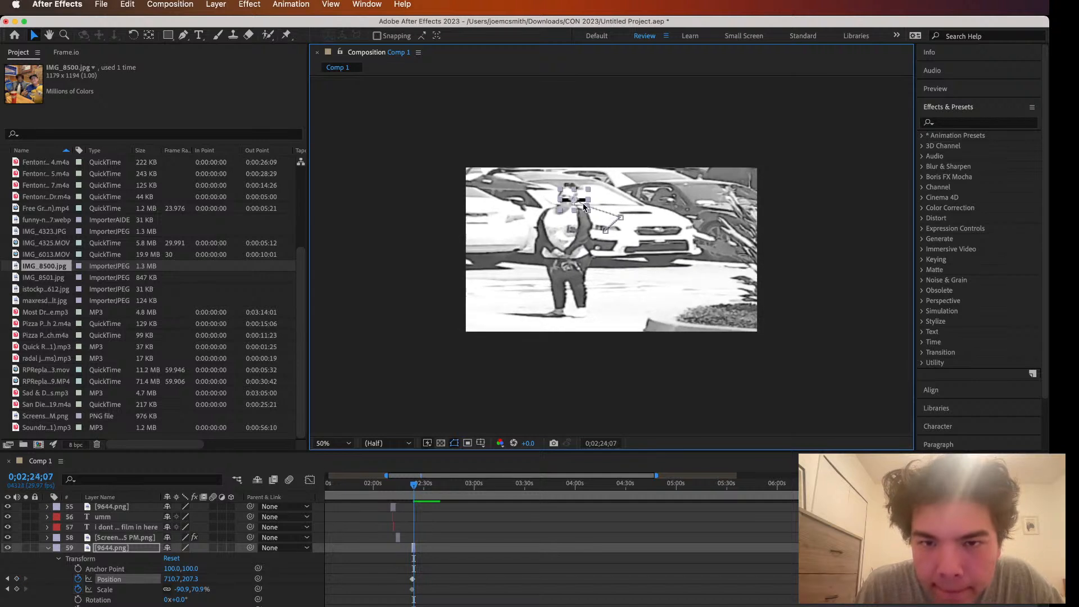
drag(580, 193, 607, 205)
key(space)
key(space)
key(space)
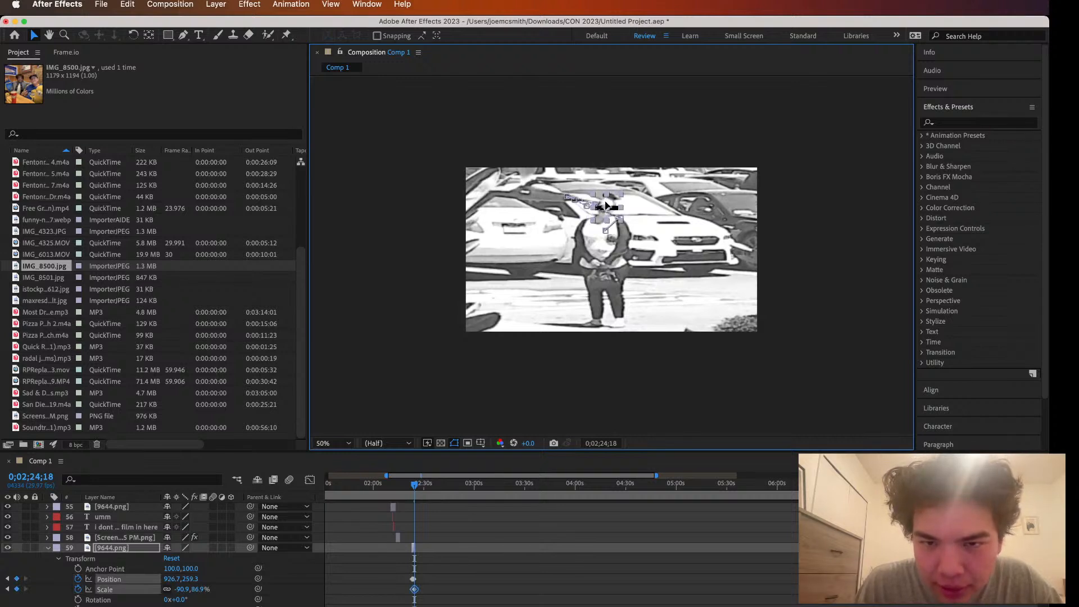
key(space)
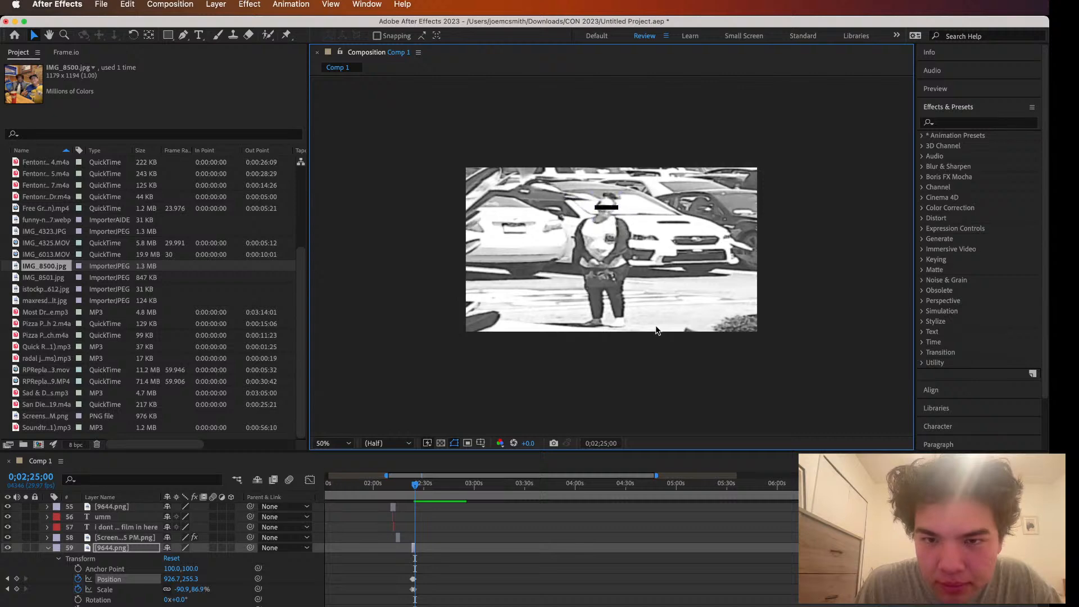
Collapse the layer 59 censor bar's properties, preview the zoomed clip from 0;02;23;01 and save the project
click(47, 548)
drag(413, 488, 396, 486)
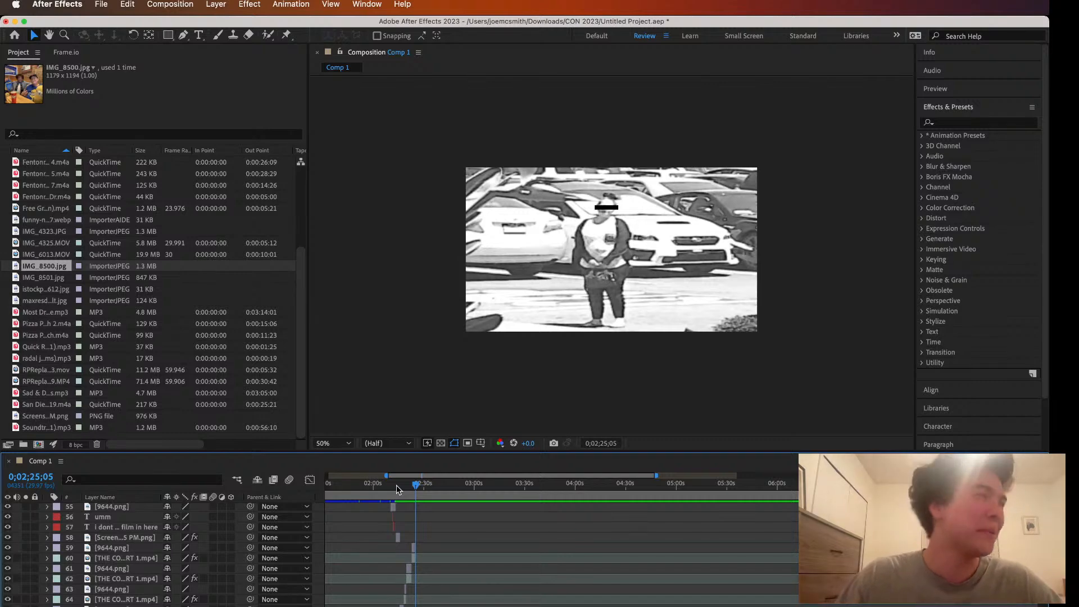
drag(416, 487, 413, 485)
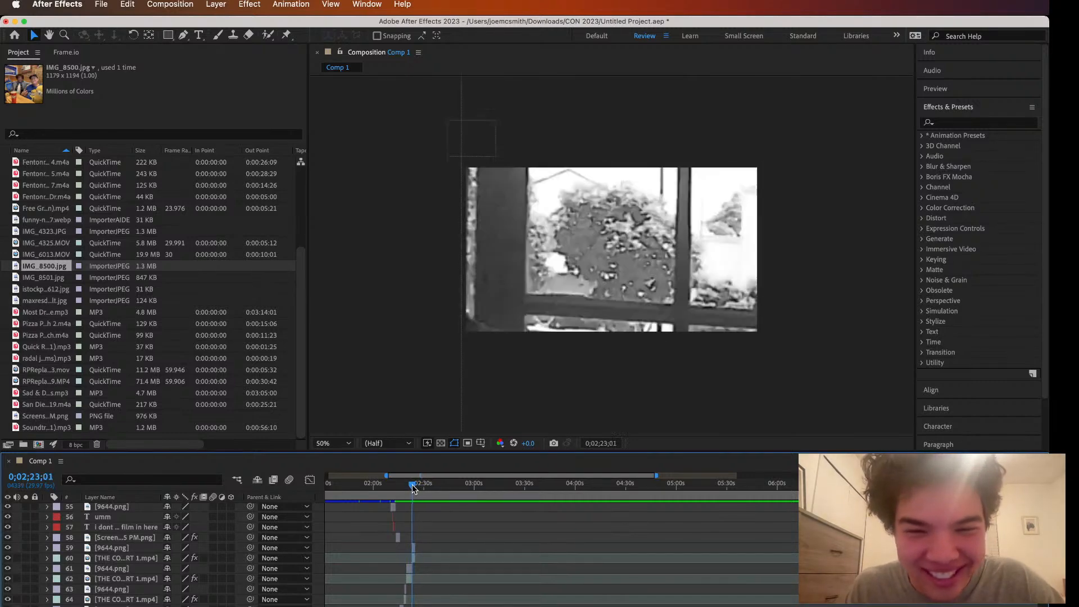
key(space)
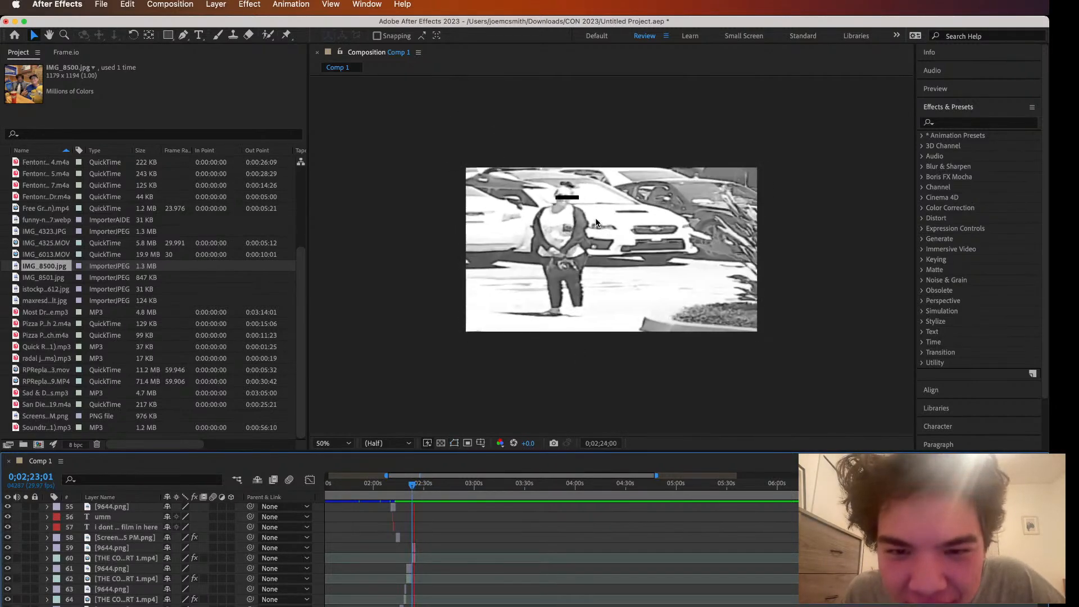
key(space)
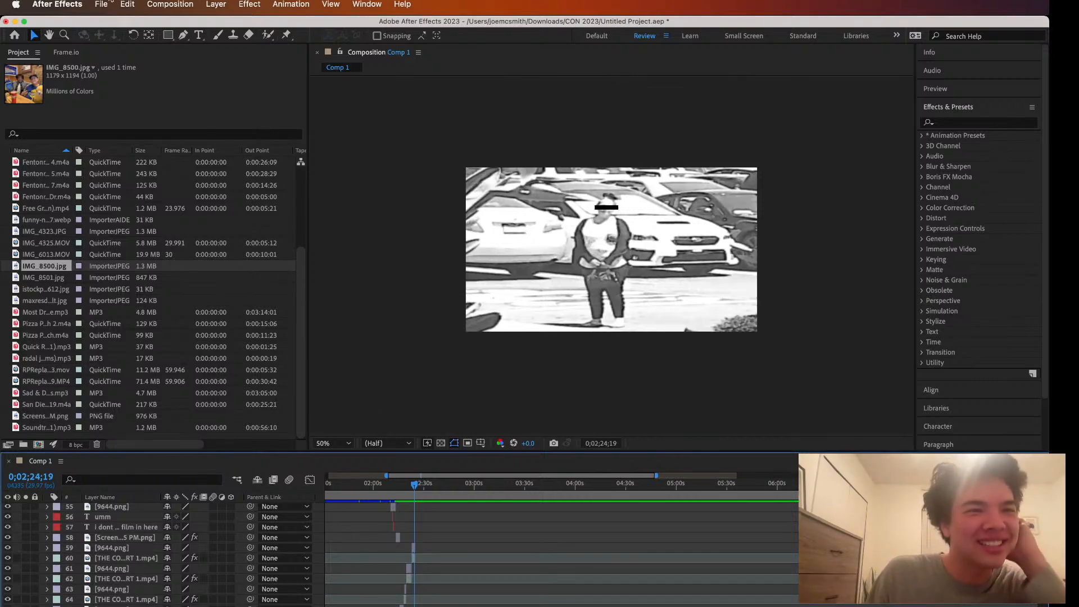
click(101, 4)
click(129, 128)
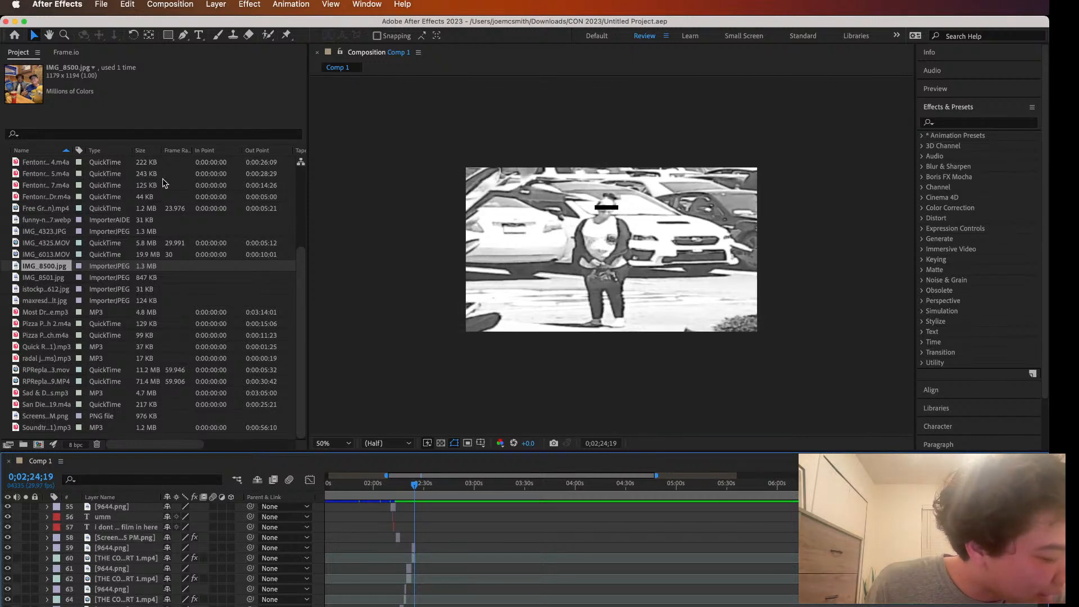
Review the censored zoom by playing and scrubbing the timeline between 0;02;21;29 and 0;02;31;10
drag(412, 477, 426, 478)
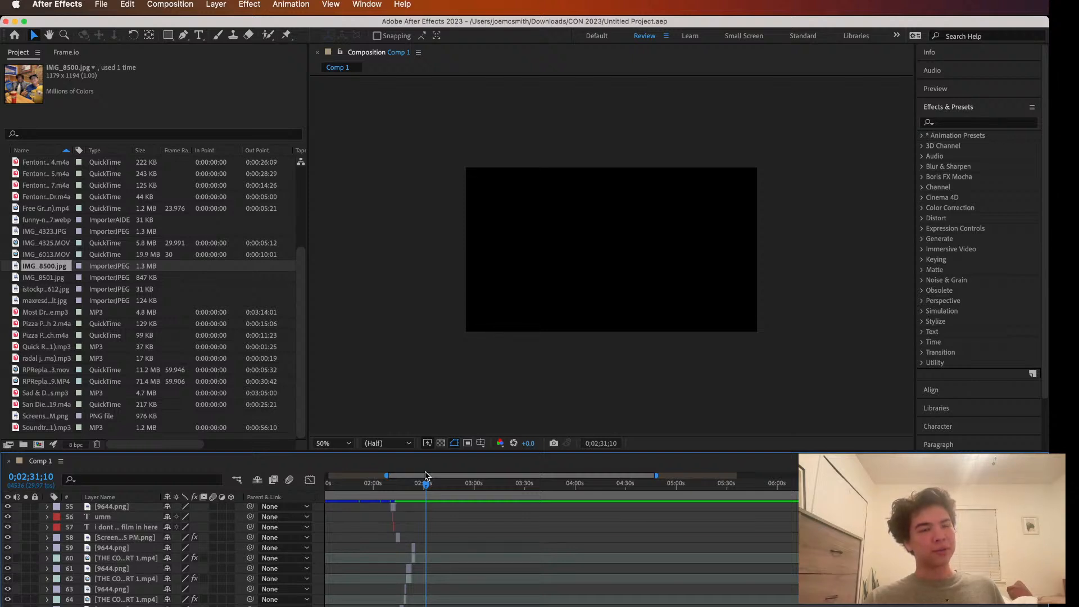
scroll(270, 330, up, 5)
scroll(270, 331, down, 5)
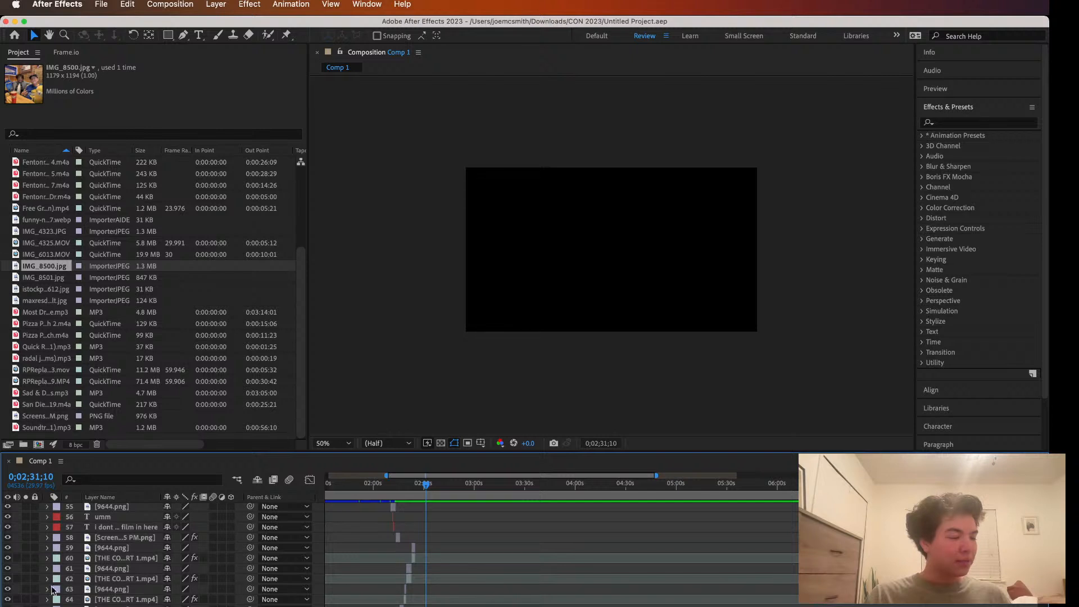
drag(425, 485, 411, 486)
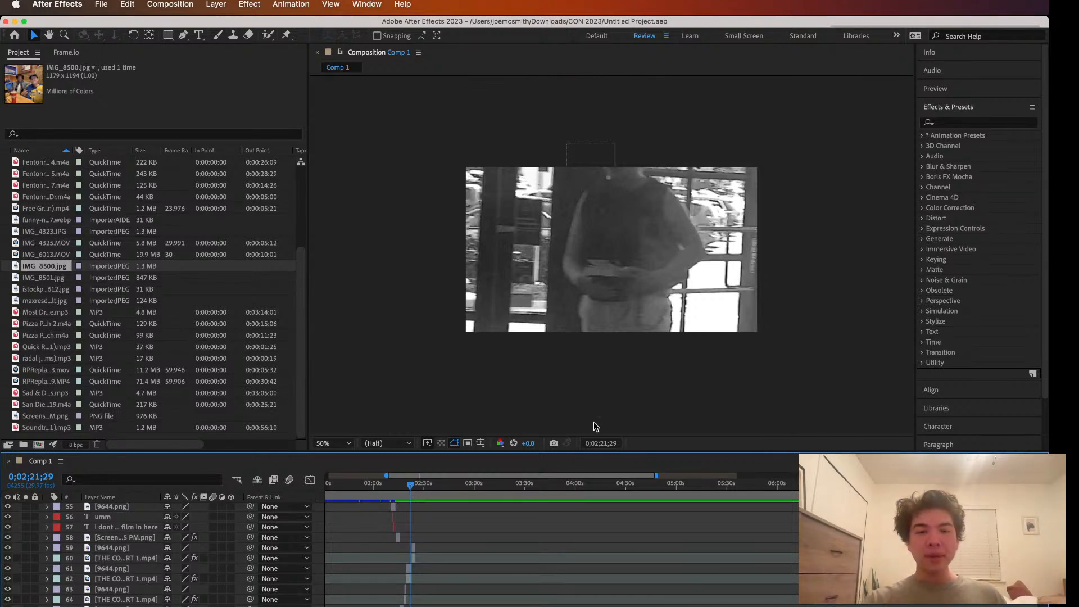
key(period)
key(comma)
key(comma)
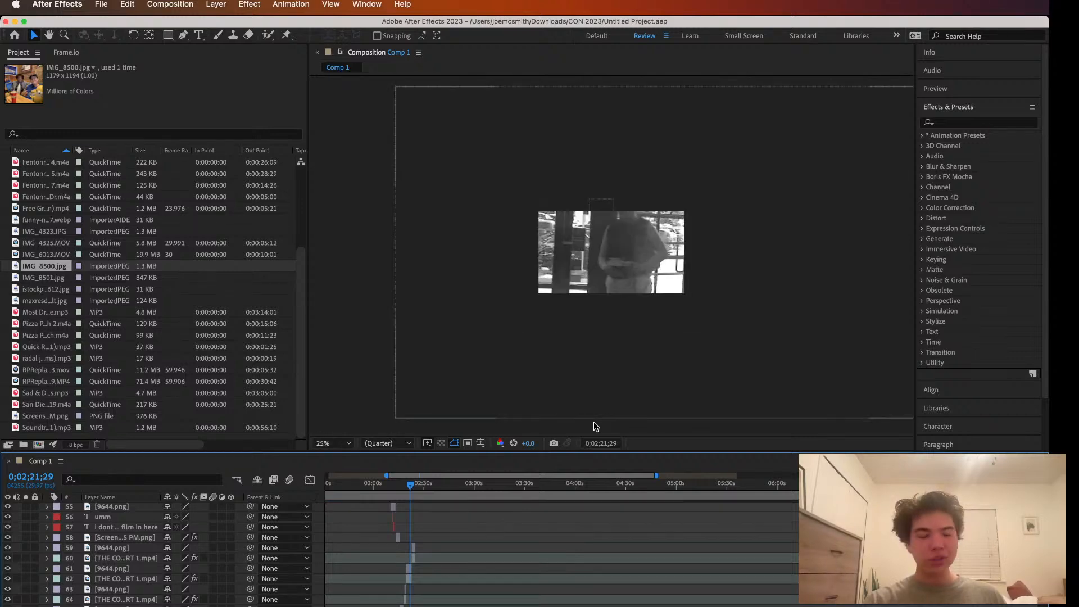
key(period)
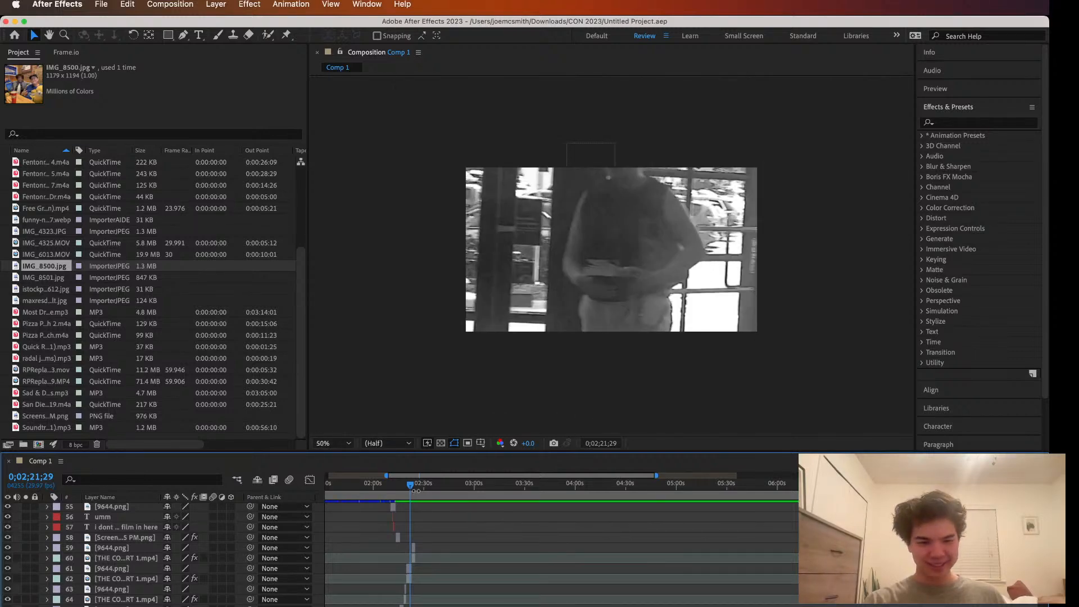
drag(410, 484, 412, 491)
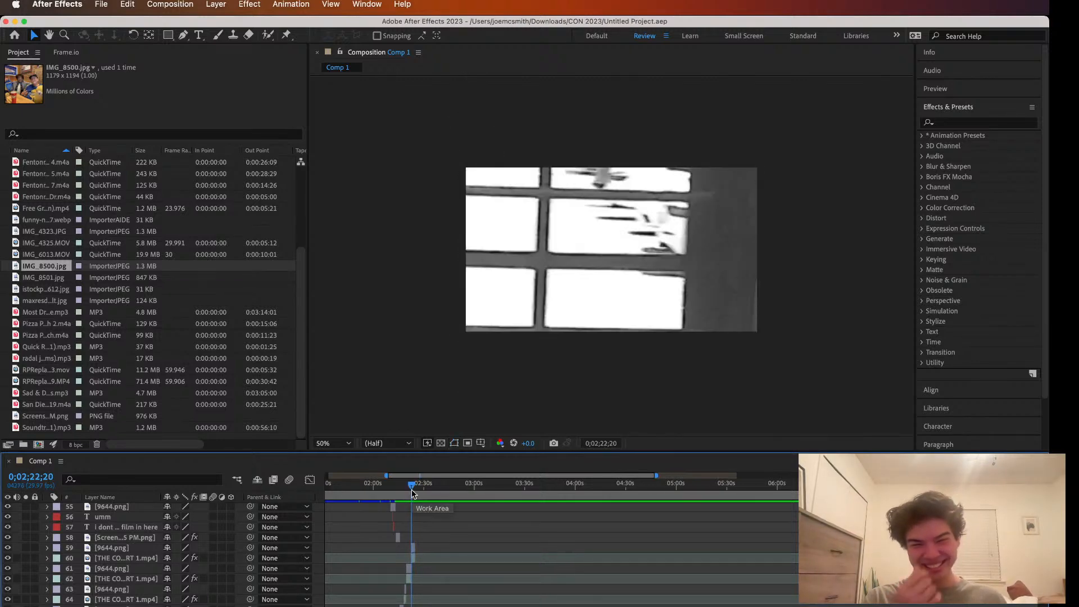
key(space)
key(space)
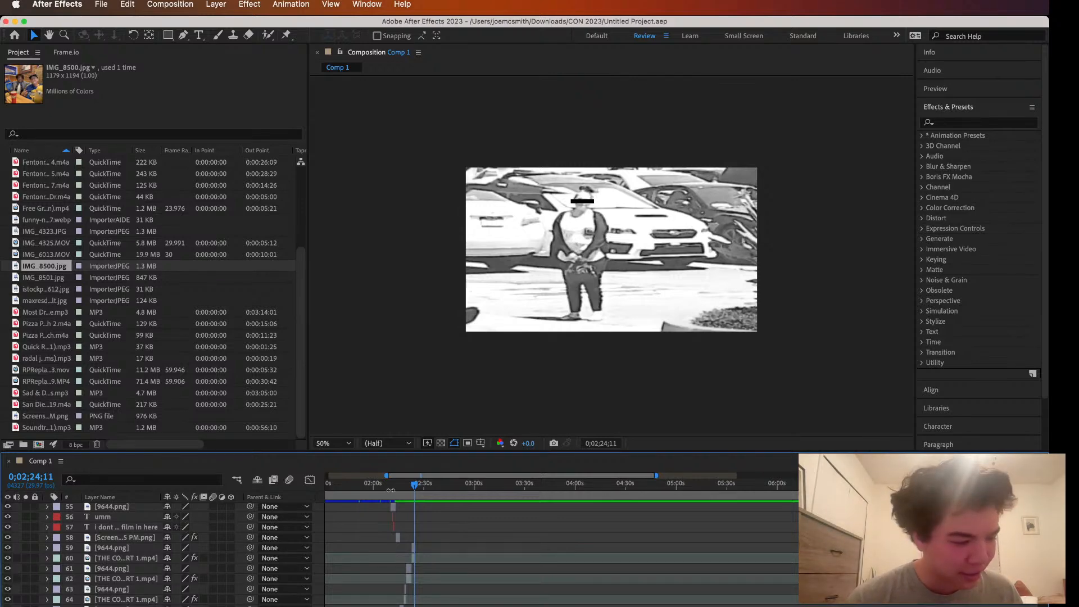
drag(414, 486, 412, 488)
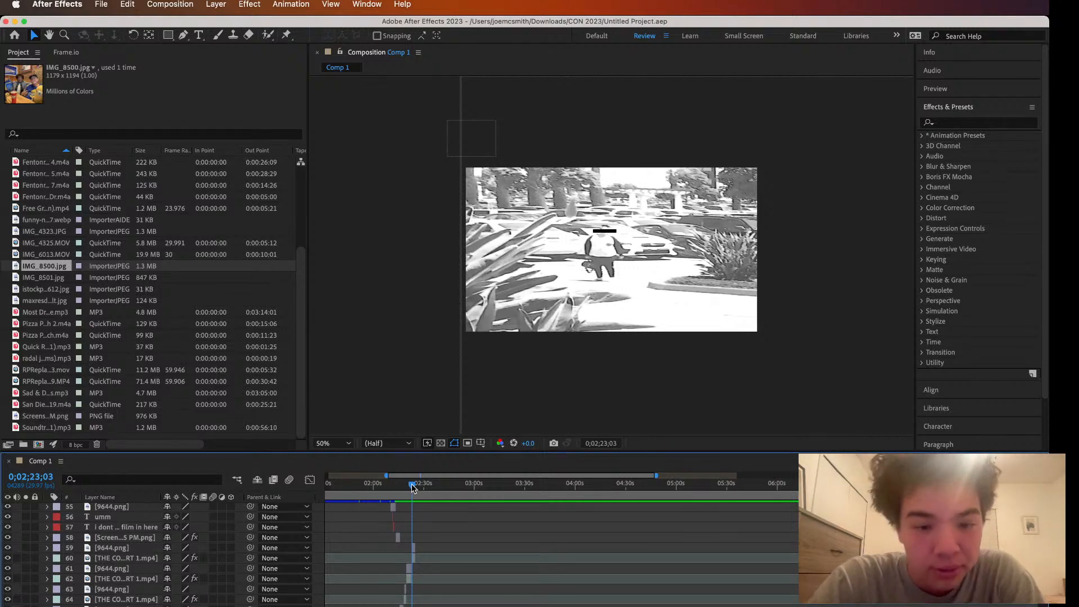
key(space)
drag(412, 486, 425, 486)
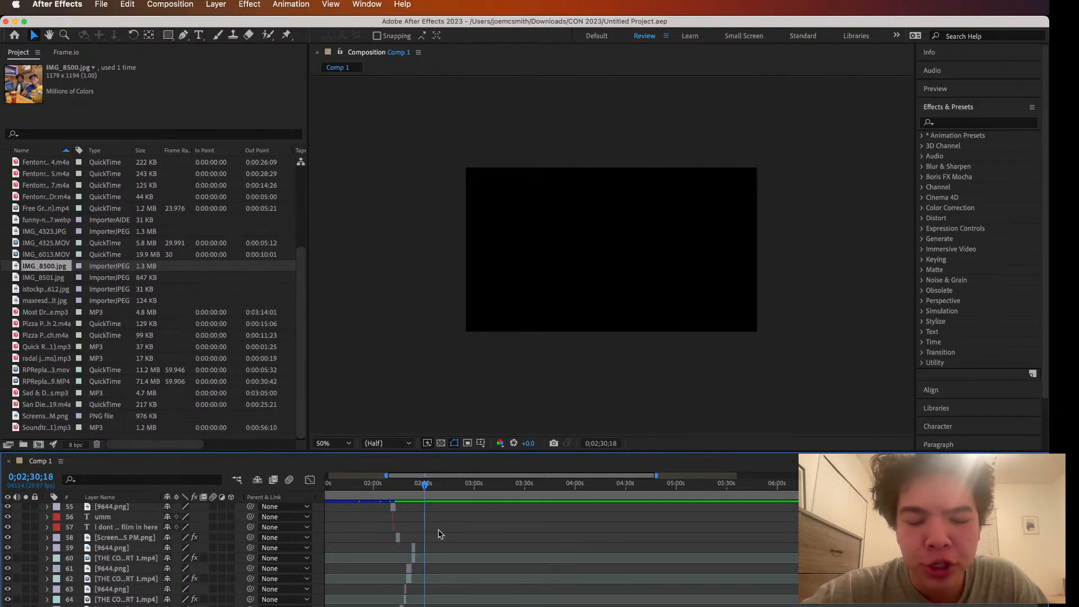
Duplicate the layer 60 video clip, trim the copy to run on from 0;02;25;05 and place it above the layer 59 censor bar
scroll(443, 535, down, 5)
scroll(442, 535, right, 1)
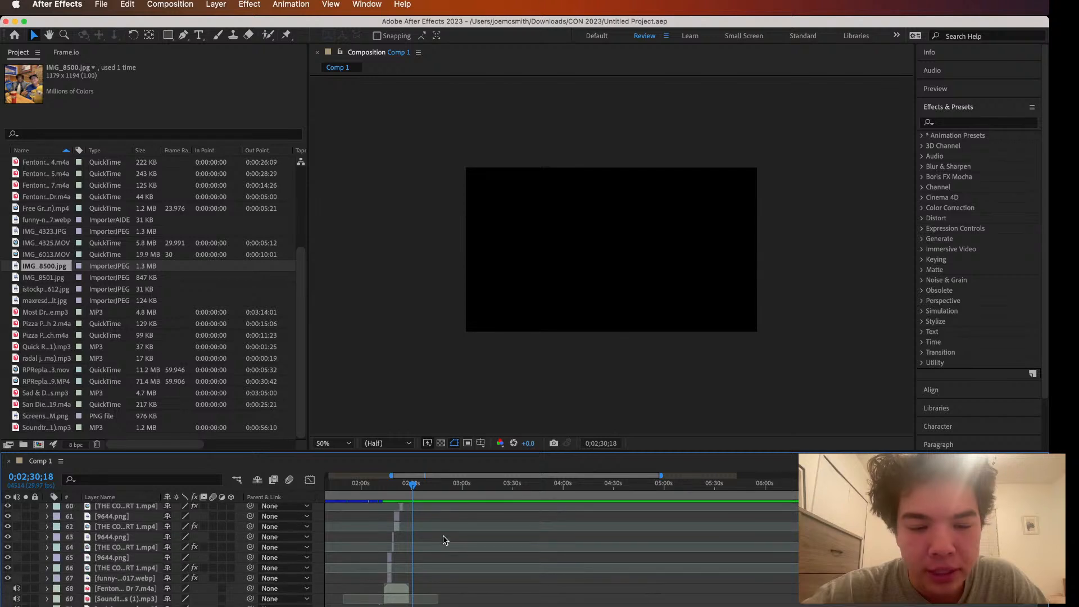
scroll(436, 512, up, 2)
click(409, 486)
drag(409, 487, 408, 488)
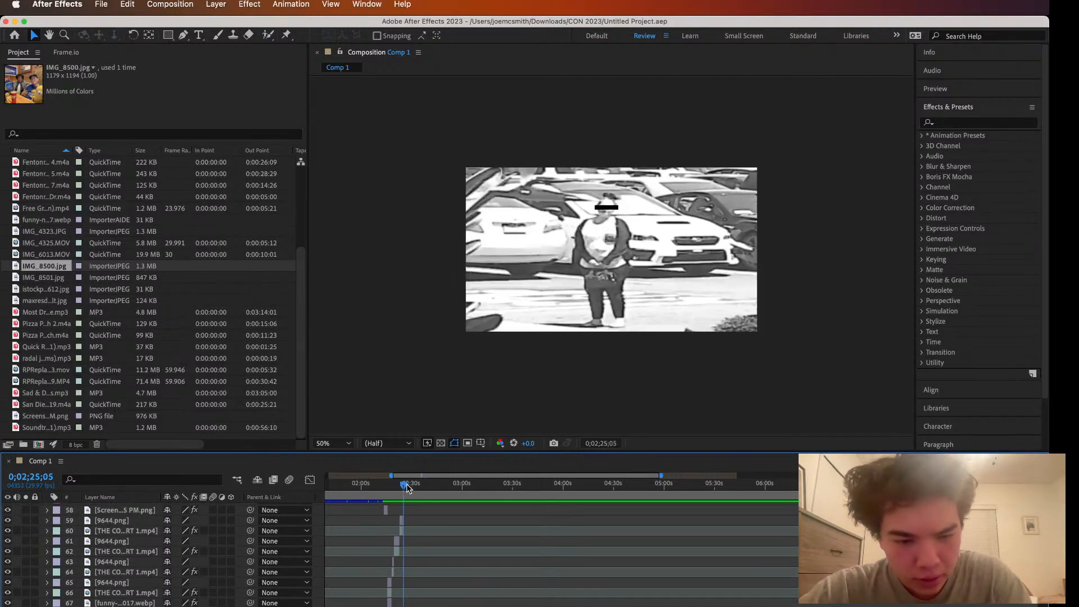
click(95, 8)
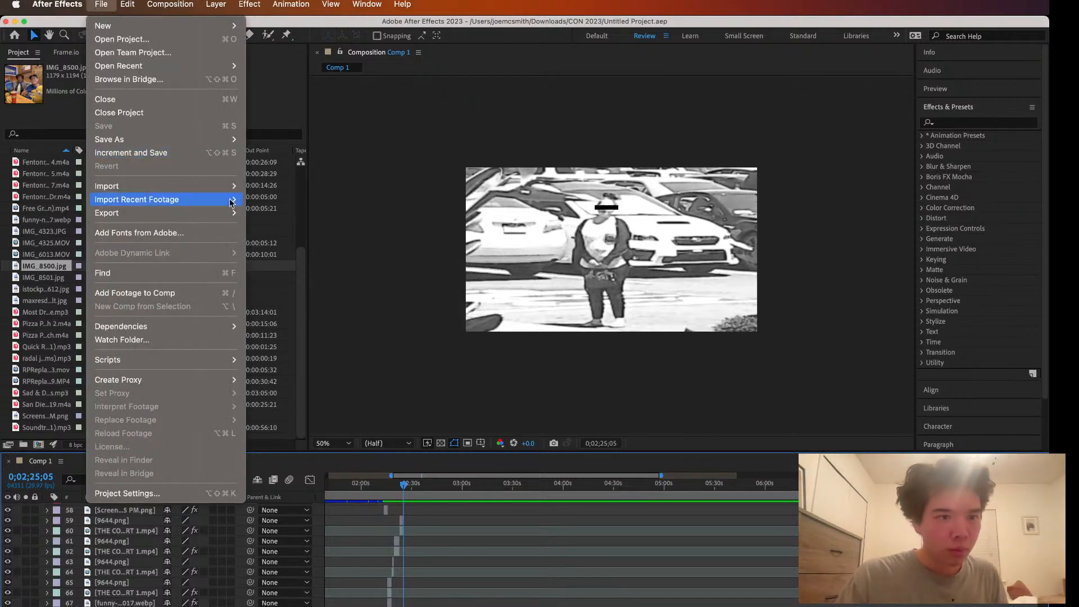
click(121, 541)
click(124, 531)
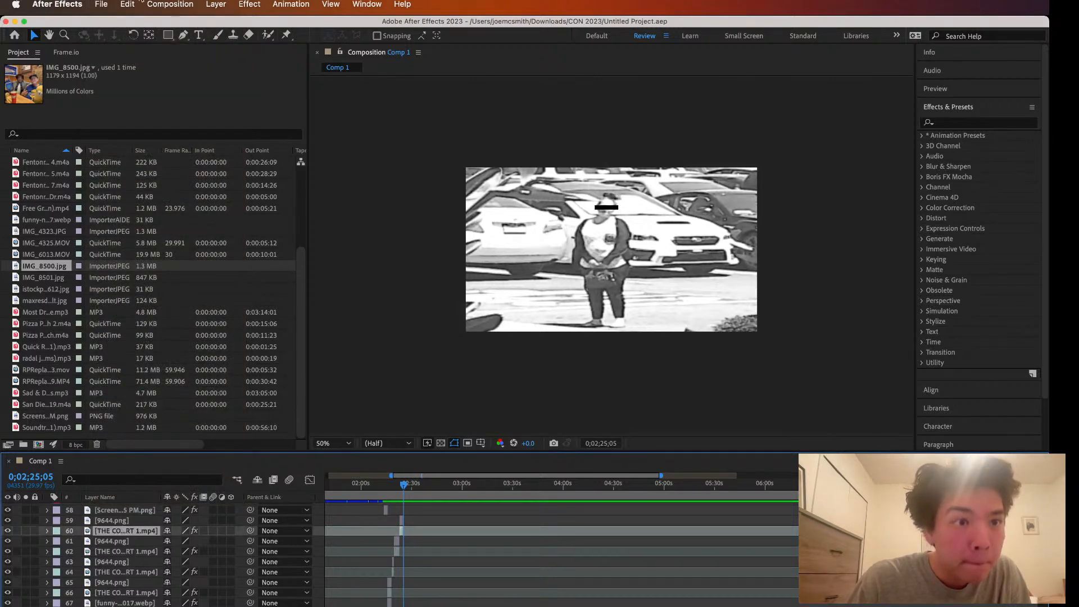
click(129, 4)
click(148, 172)
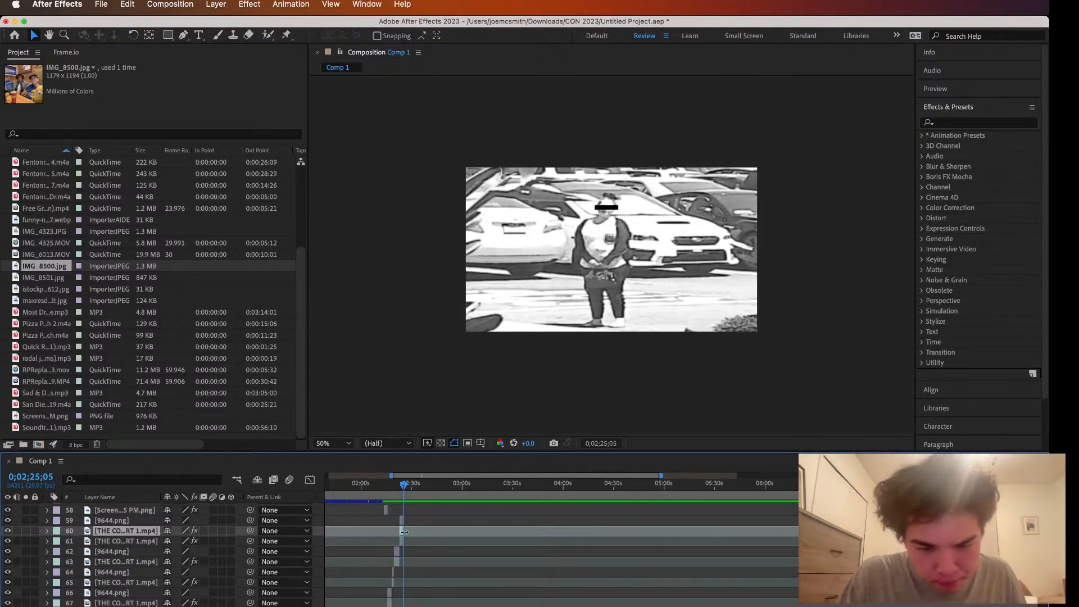
drag(403, 532, 417, 531)
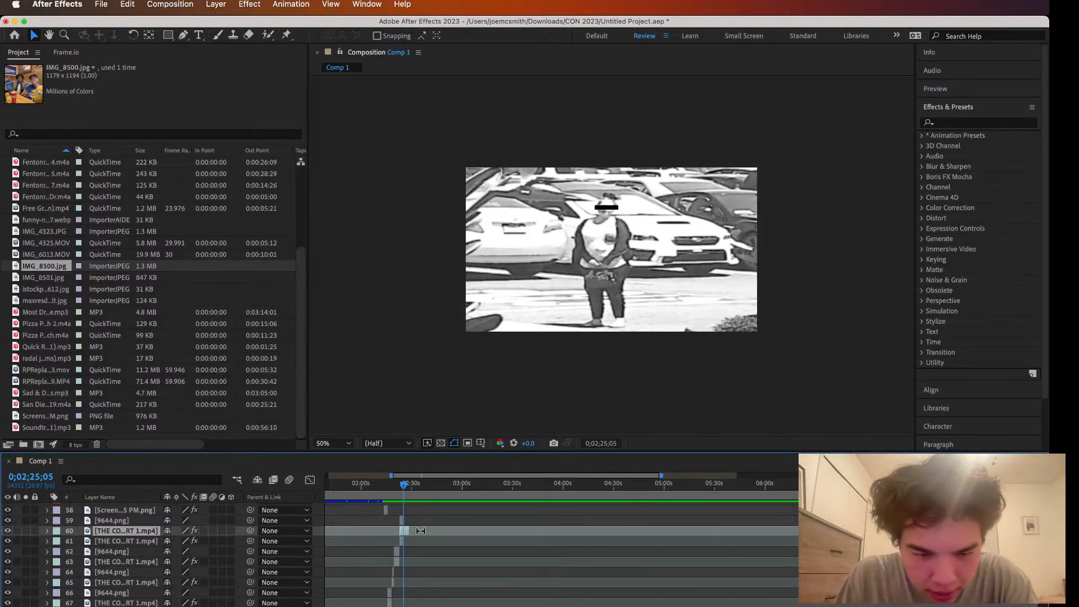
drag(149, 533, 152, 522)
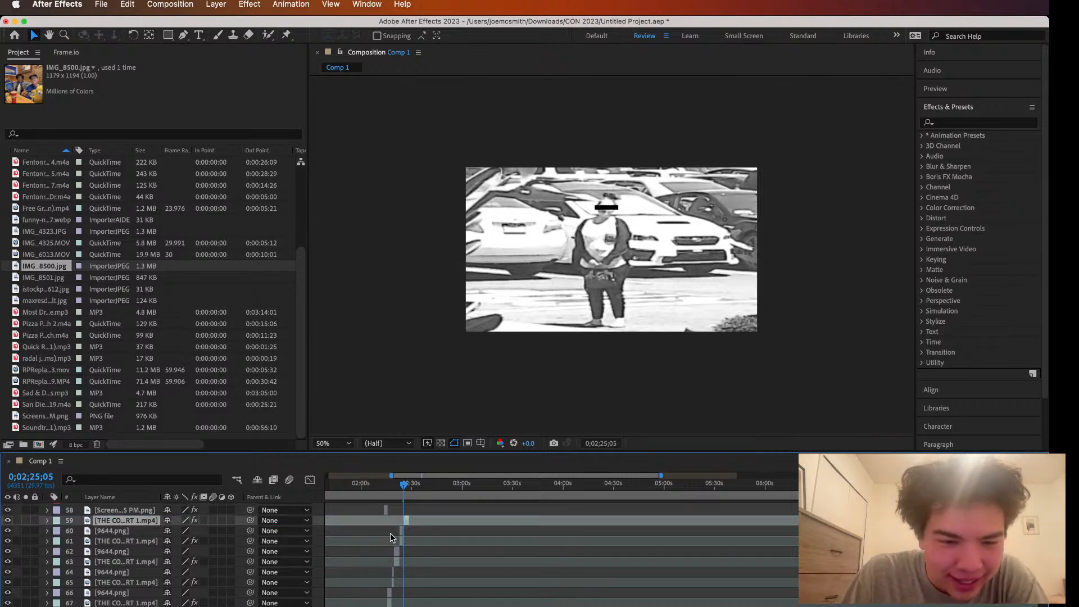
scroll(359, 520, up, 2)
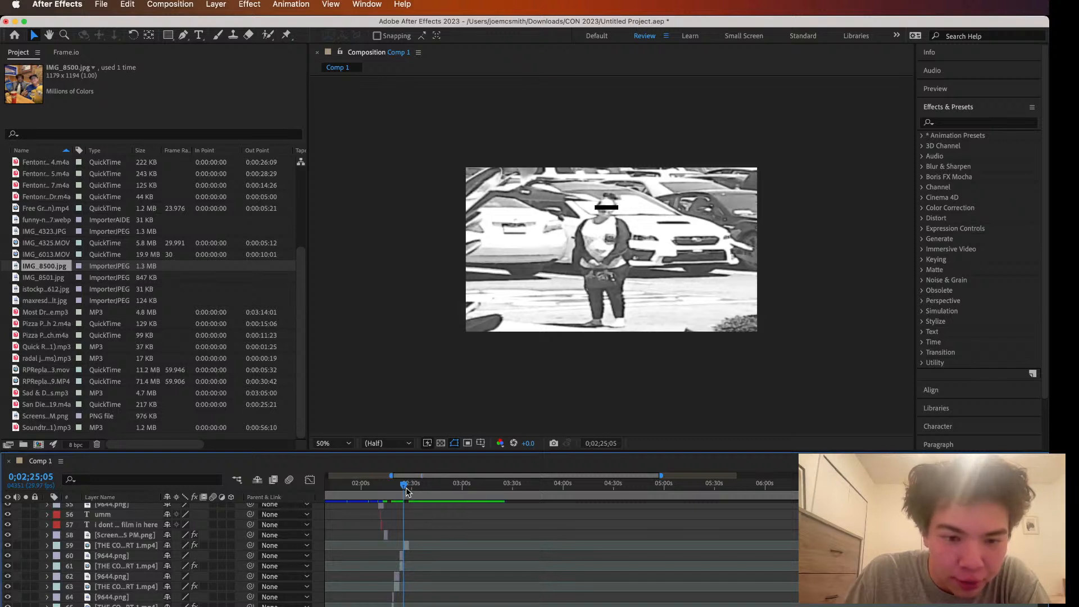
Scale down the duplicated layer 59 clip and reposition it to fill the frame at 0;02;25;19
drag(661, 476, 524, 476)
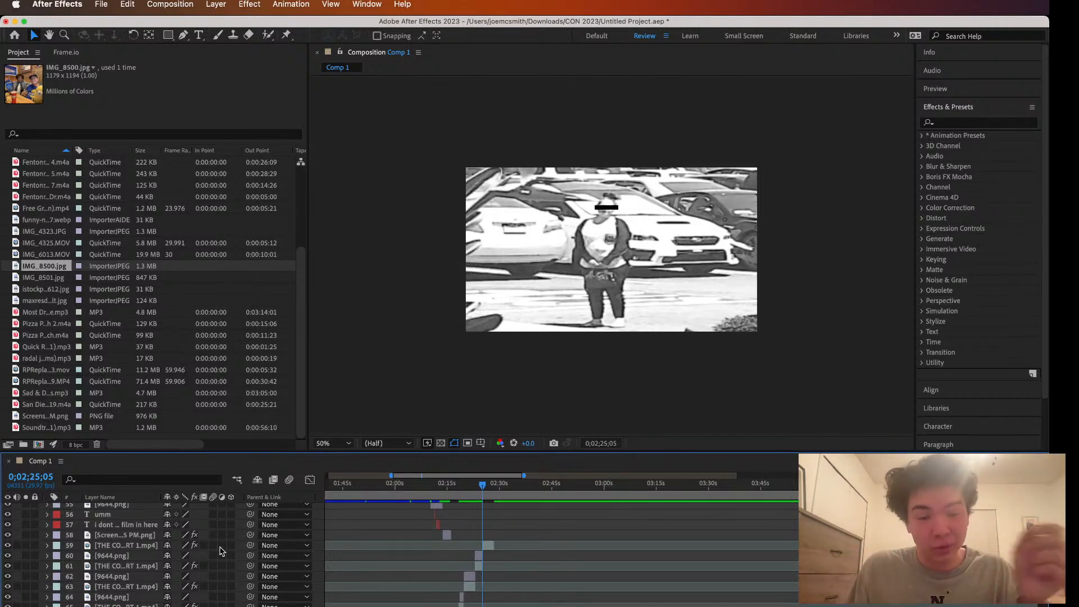
click(488, 545)
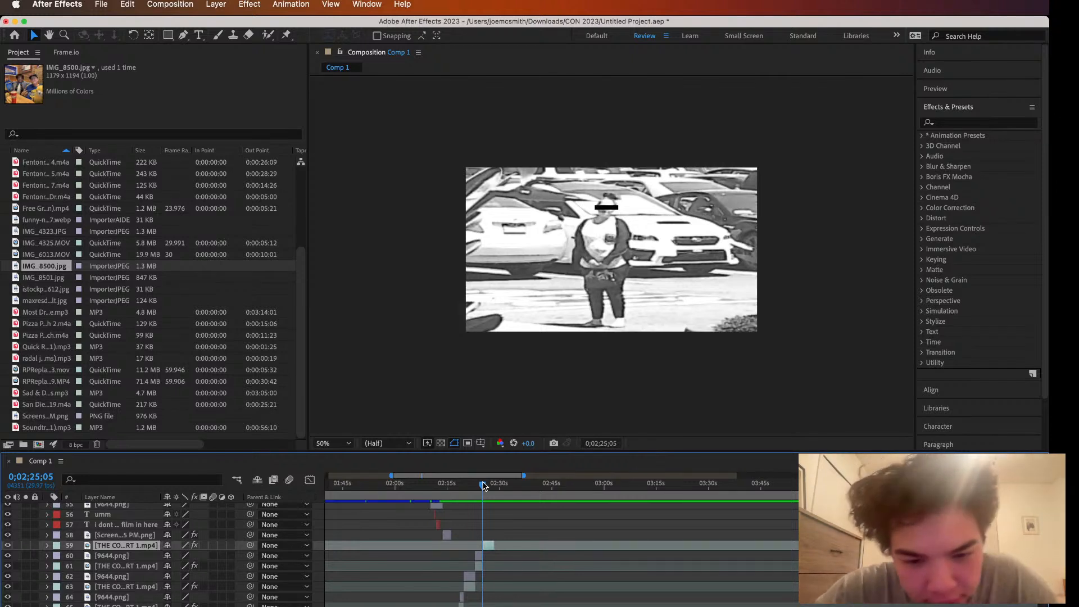
drag(483, 486, 484, 487)
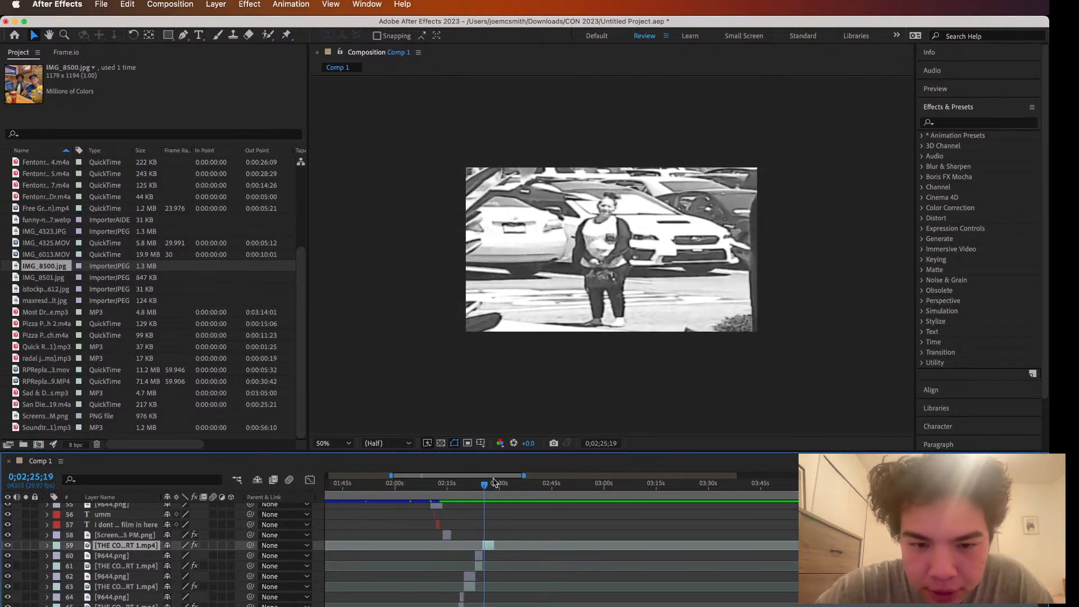
scroll(635, 334, down, 6)
click(831, 319)
click(783, 305)
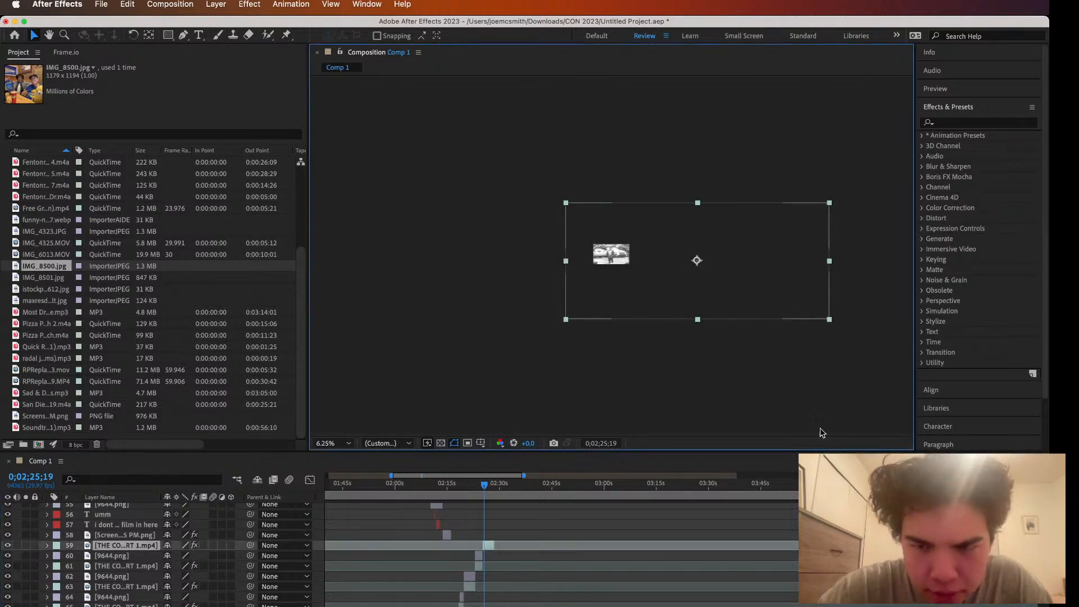
drag(830, 319, 728, 305)
drag(656, 271, 636, 269)
drag(711, 209, 649, 240)
key(period)
key(period)
key(period)
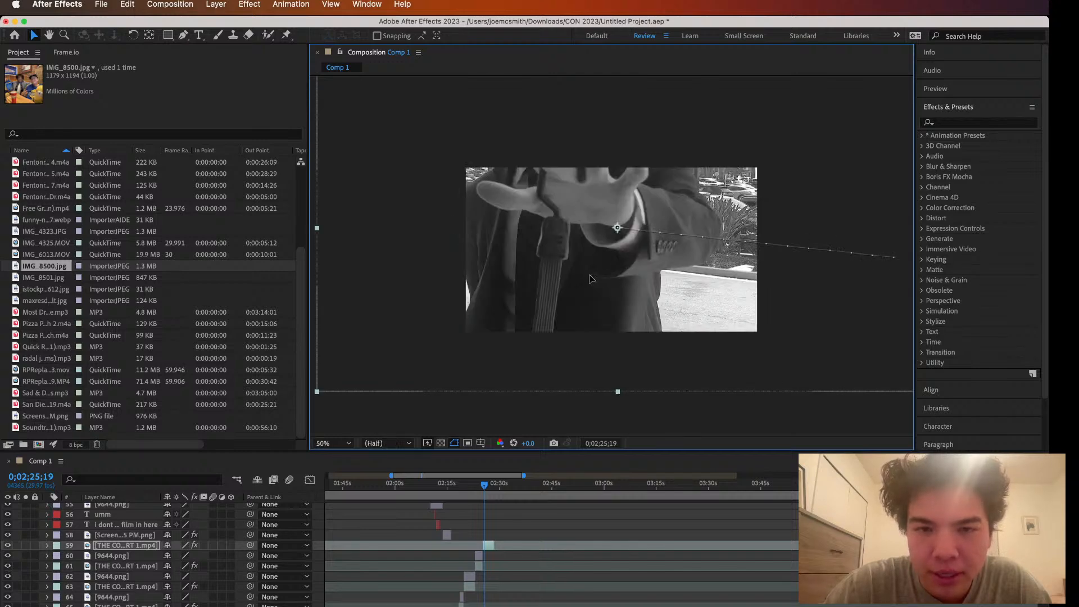
drag(588, 257, 588, 290)
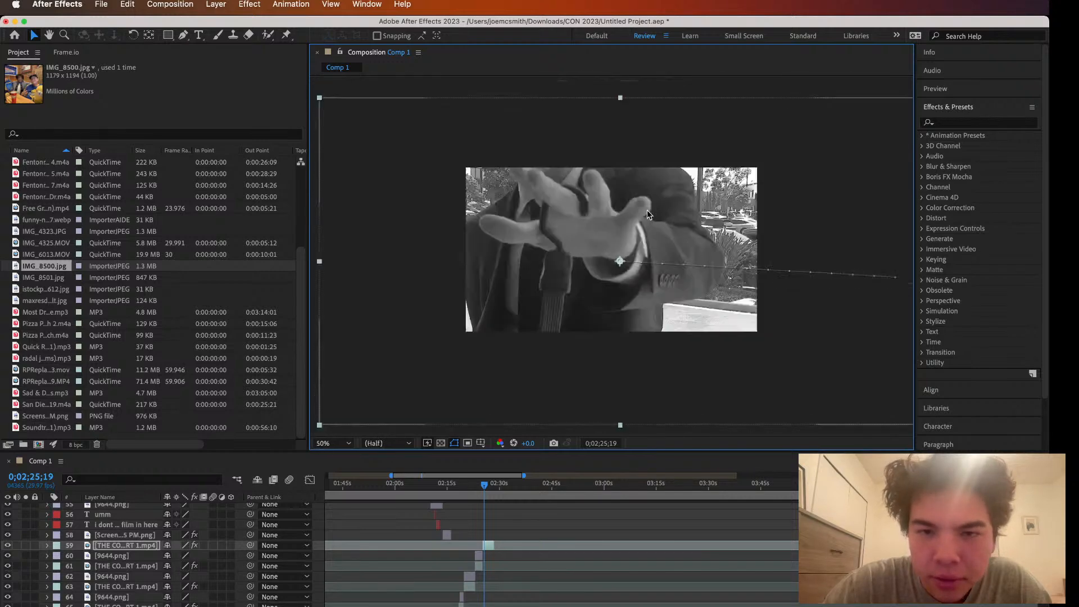
key(comma)
drag(766, 176, 689, 210)
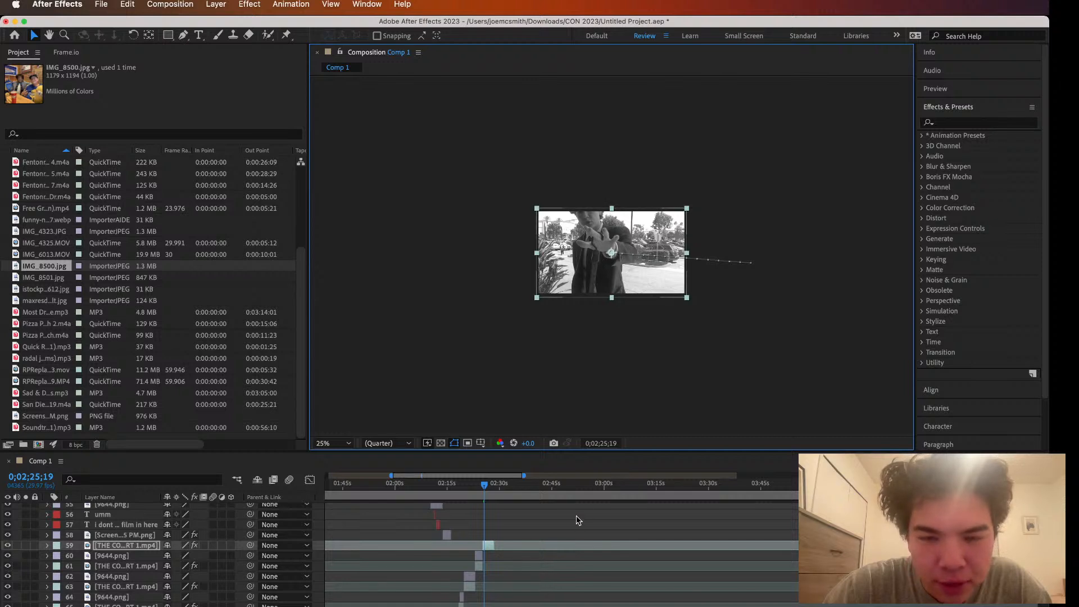
Slip the layer 59 clip's footage and remove its Position and Scale keyframes at 0;02;25;06
drag(500, 543, 505, 543)
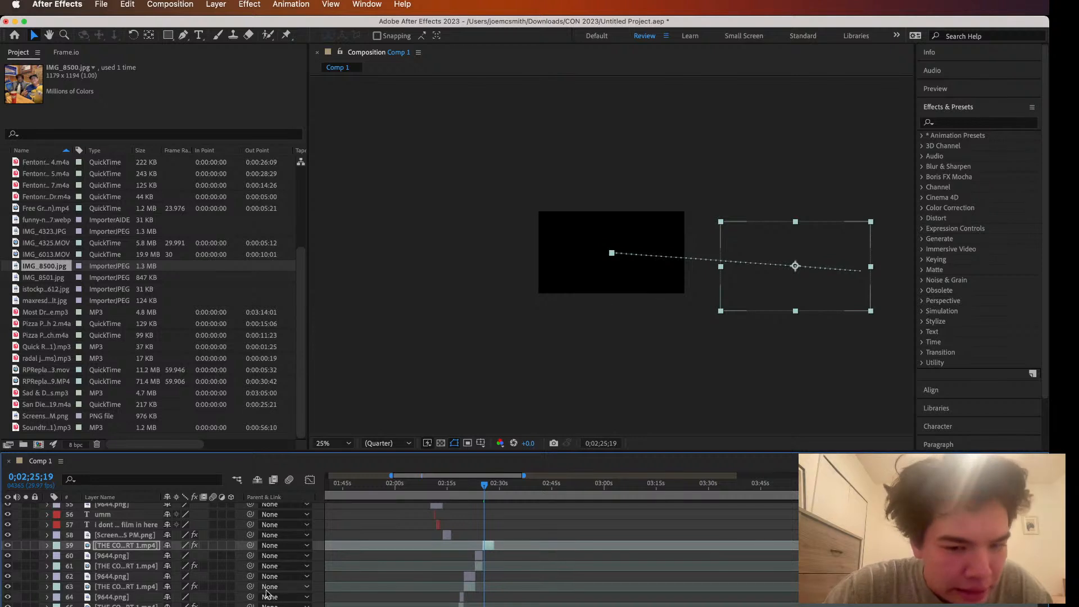
drag(483, 486, 481, 484)
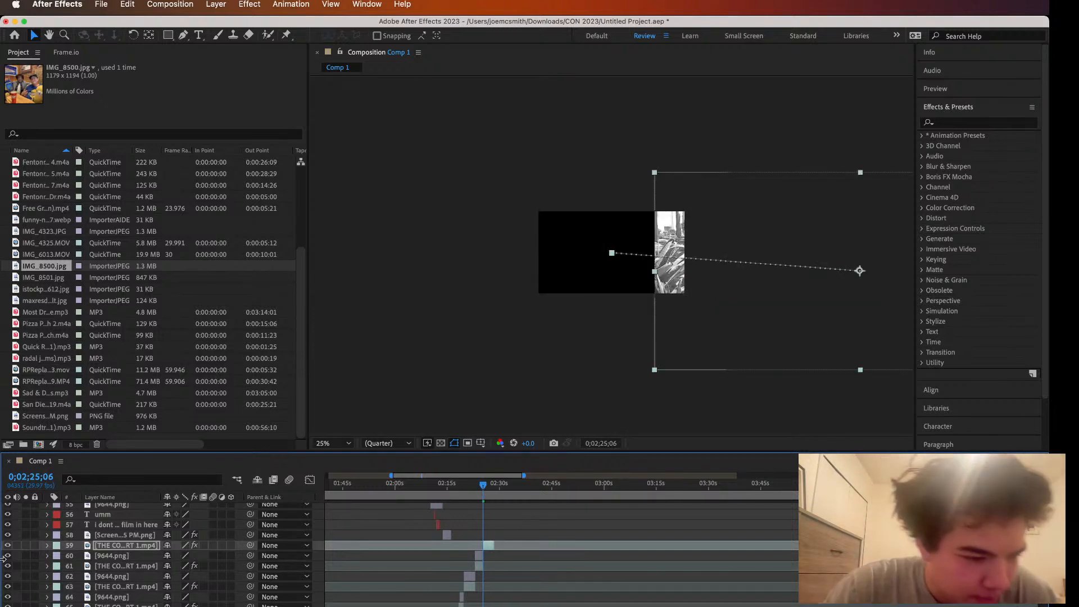
click(47, 545)
click(58, 566)
click(78, 587)
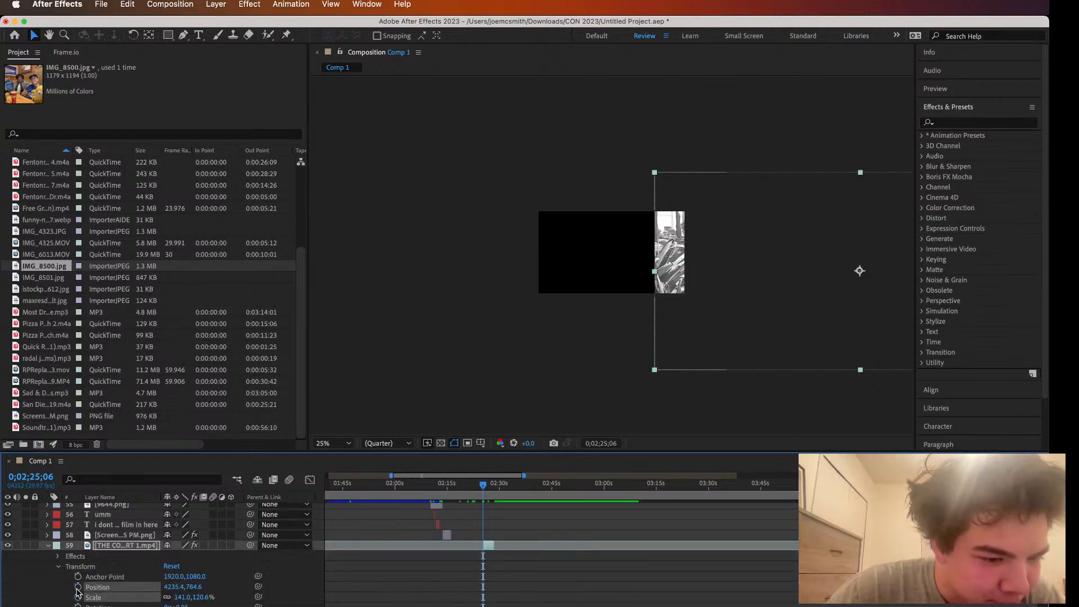
click(48, 545)
Fit the layer 59 clip to the composition frame at position 971.4, 528.6 and scale 50.2, 50.9%
drag(770, 239, 554, 224)
drag(842, 162, 672, 201)
drag(631, 240, 660, 240)
mouse_move(701, 201)
mouse_down()
mouse_move(665, 238)
mouse_move(686, 211)
mouse_up()
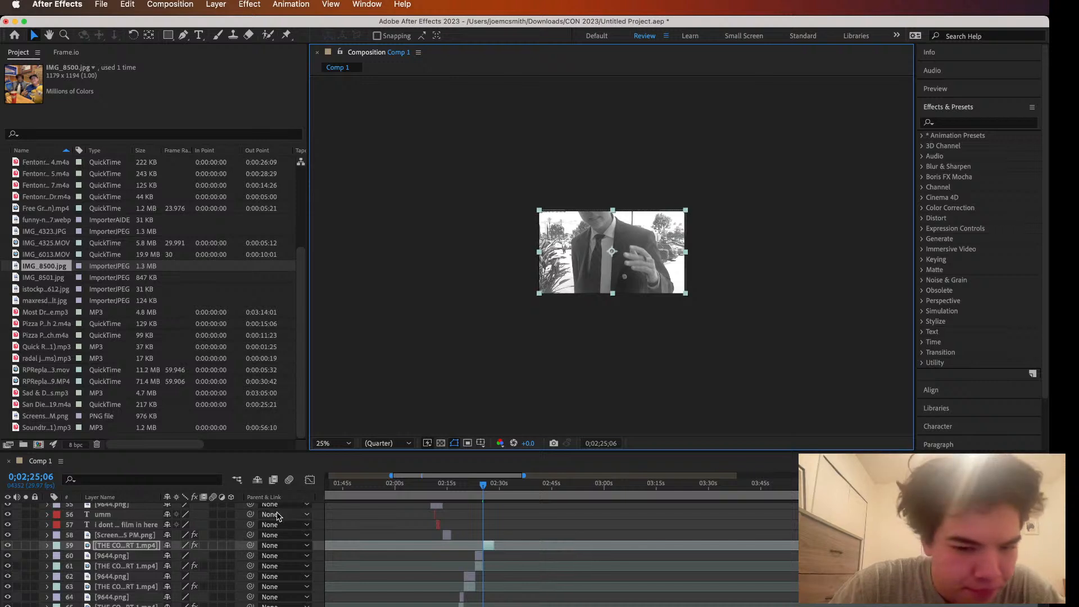
Slip the layer 59 clip's footage so it starts on the shot facing the store's glass exit doors at 0;02;25;06
click(47, 545)
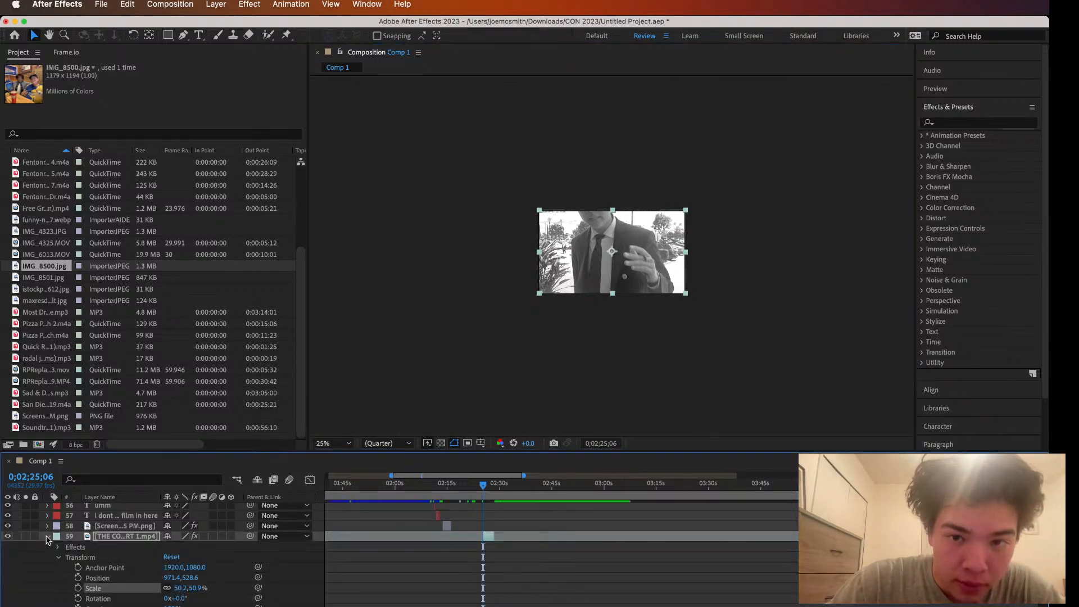
drag(545, 538, 666, 519)
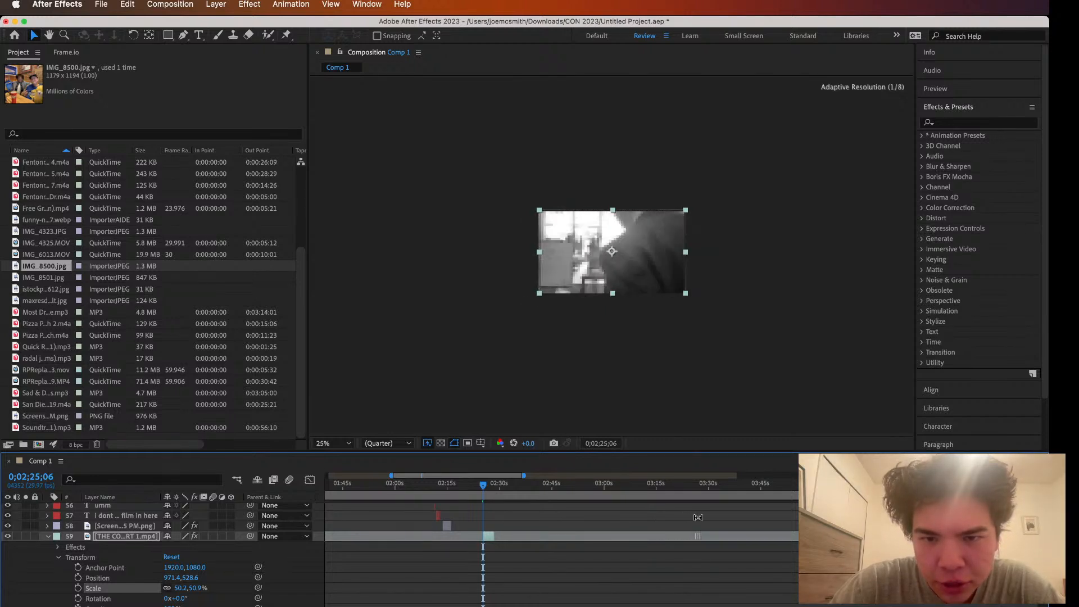
drag(700, 517, 699, 517)
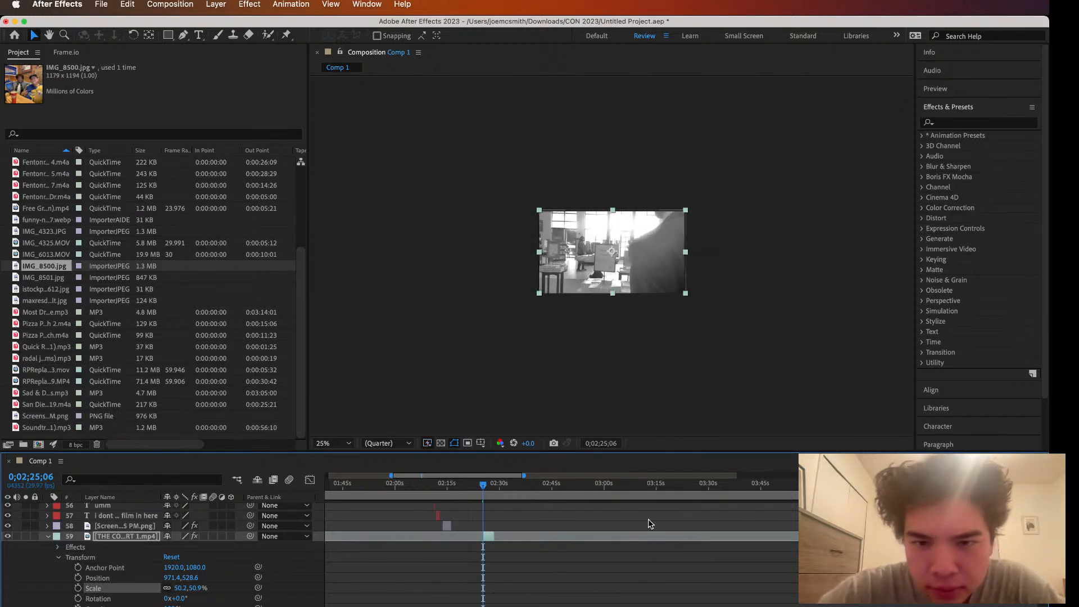
drag(604, 540, 614, 539)
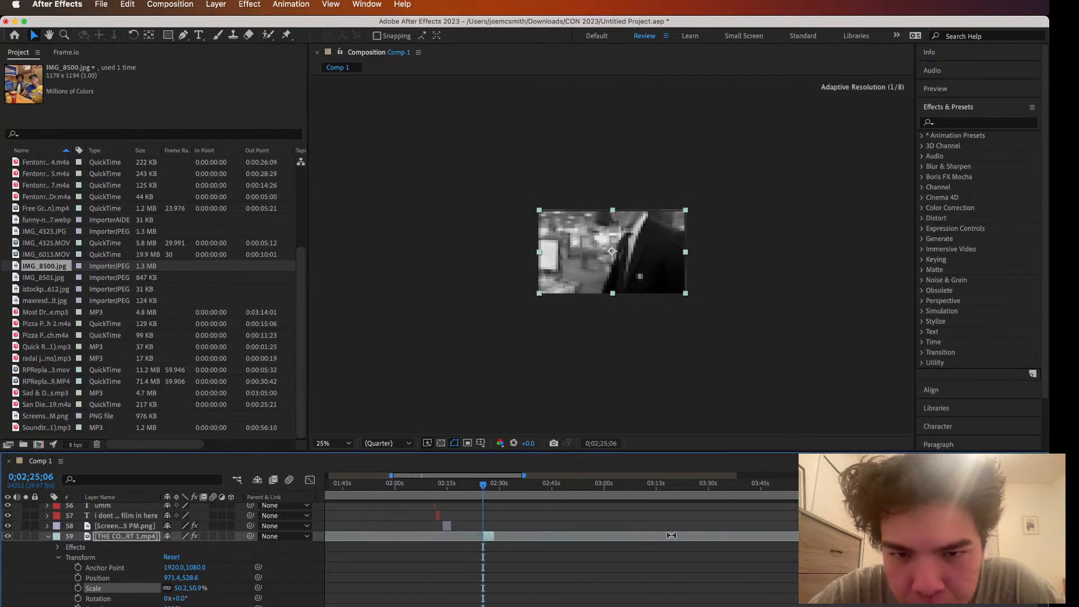
drag(698, 534, 678, 532)
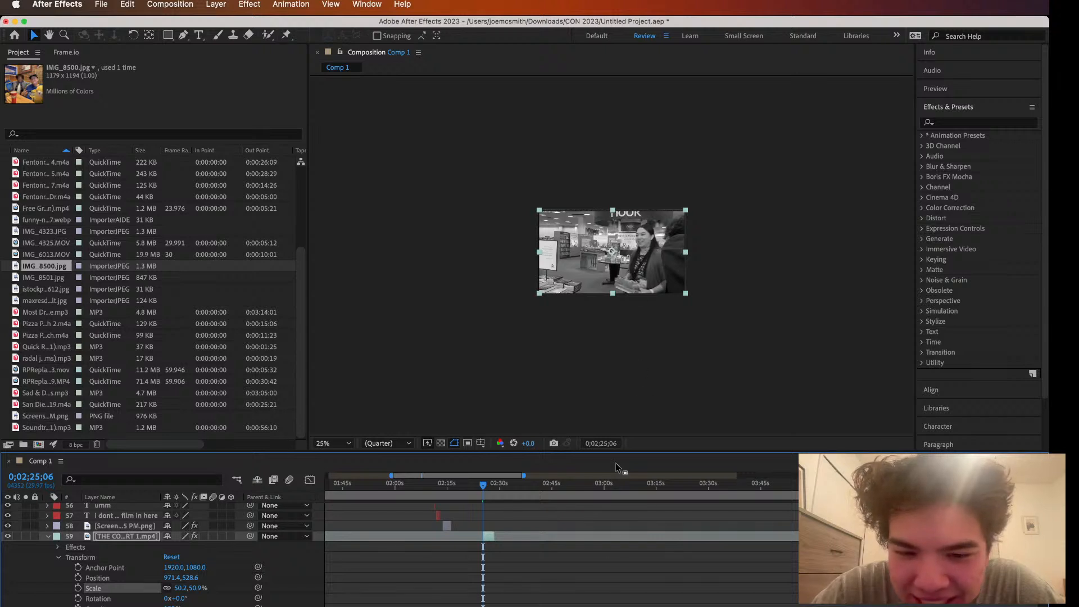
drag(621, 535, 541, 539)
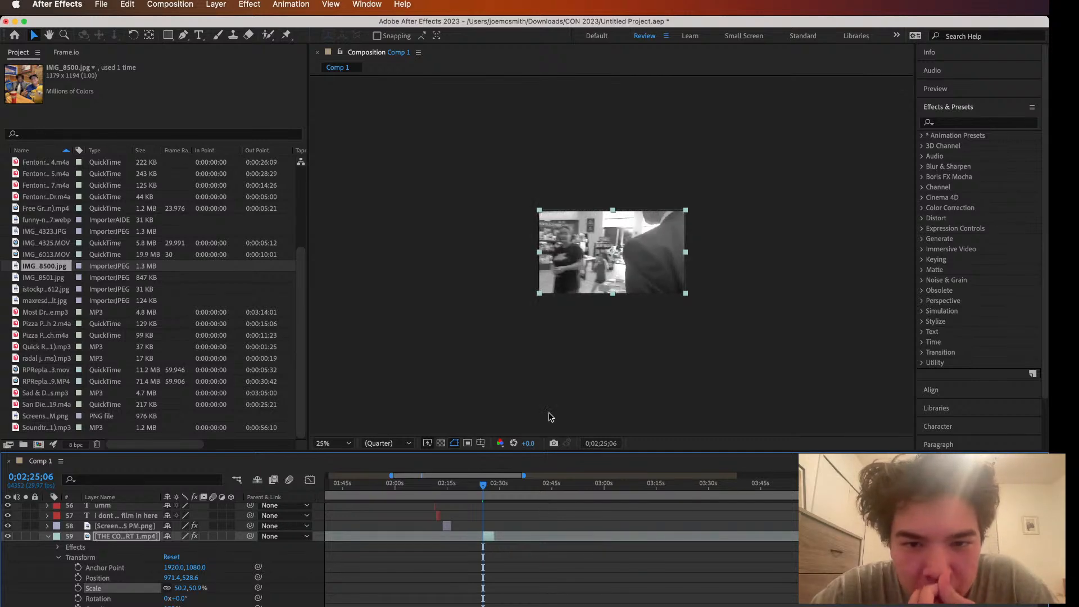
scroll(582, 312, up, 2)
drag(598, 539, 509, 553)
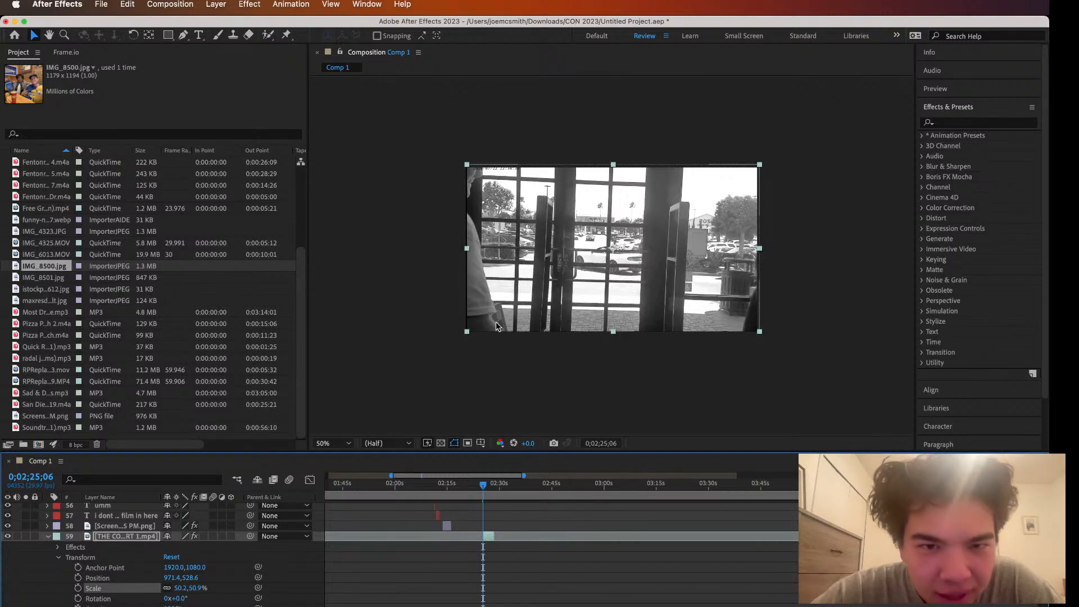
Refit the layer 59 clip to the composition frame at scale 50.6, 50.9% and position 967.4, 540.6
key(slash)
key(h)
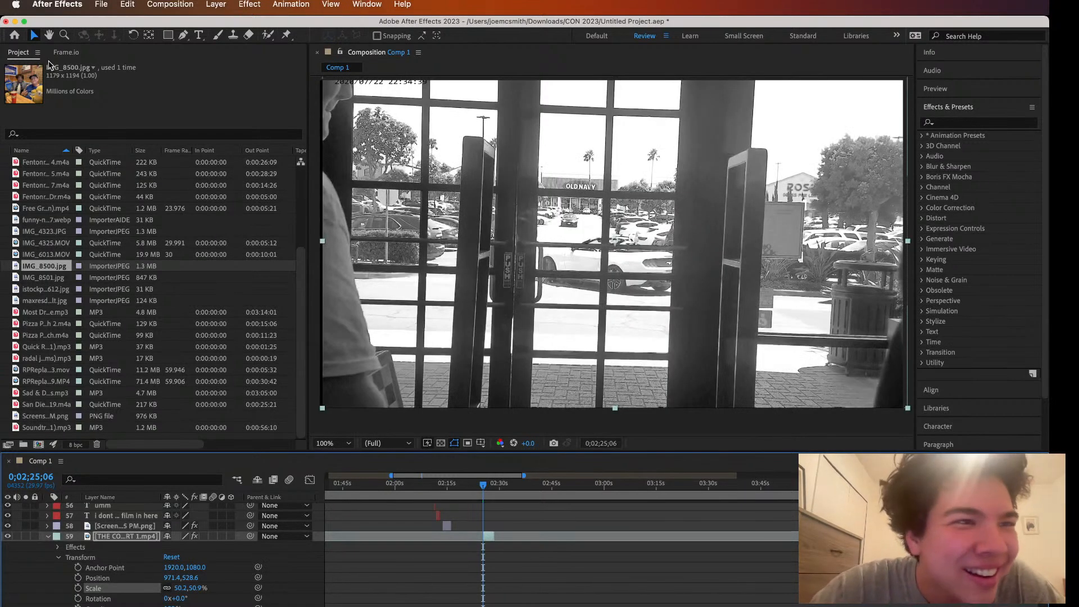
drag(539, 195, 641, 233)
scroll(641, 234, up, 4)
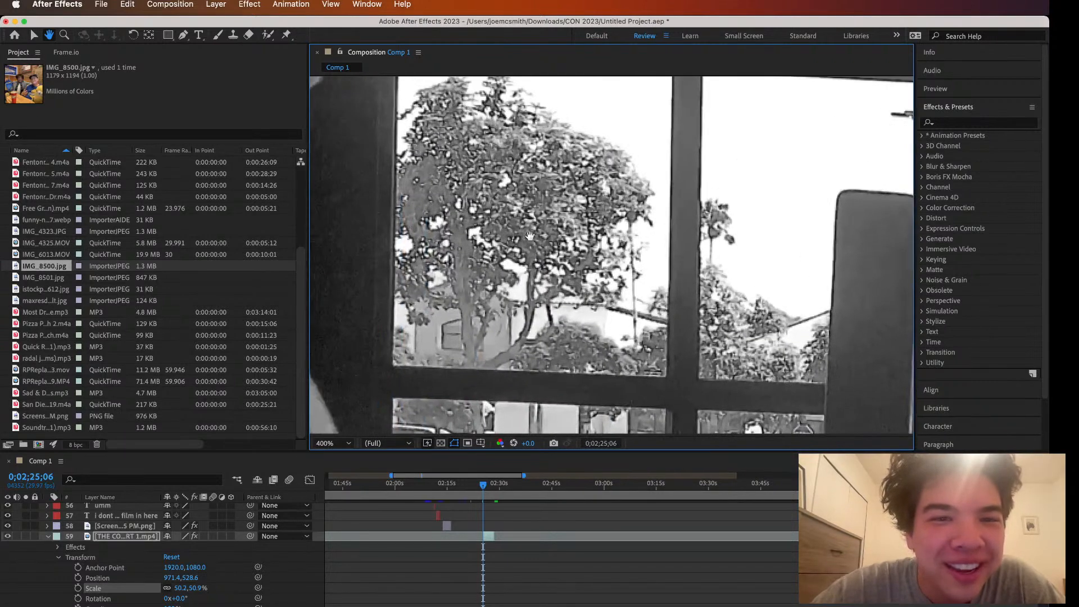
drag(530, 235, 723, 350)
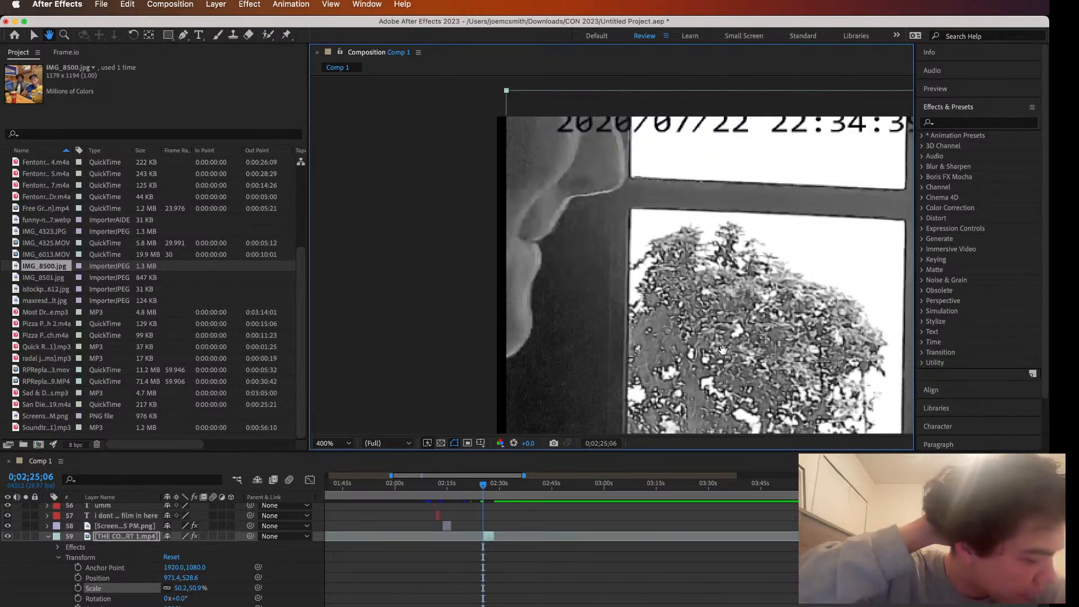
drag(594, 231, 650, 169)
scroll(652, 168, down, 5)
scroll(652, 169, up, 3)
drag(540, 162, 546, 141)
scroll(557, 194, down, 2)
scroll(556, 194, up, 2)
click(35, 35)
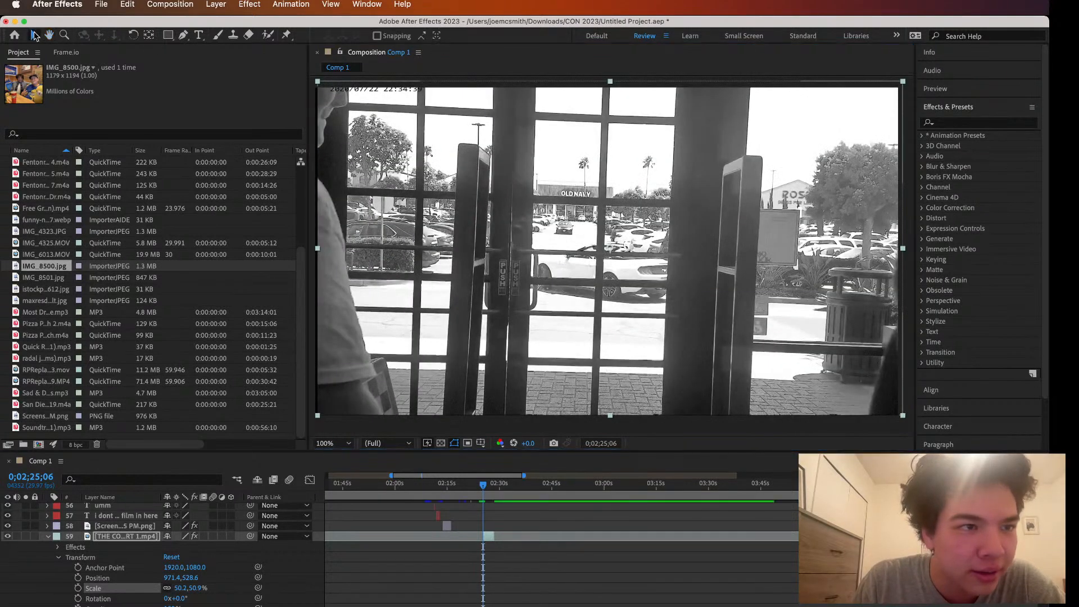
drag(319, 87, 315, 86)
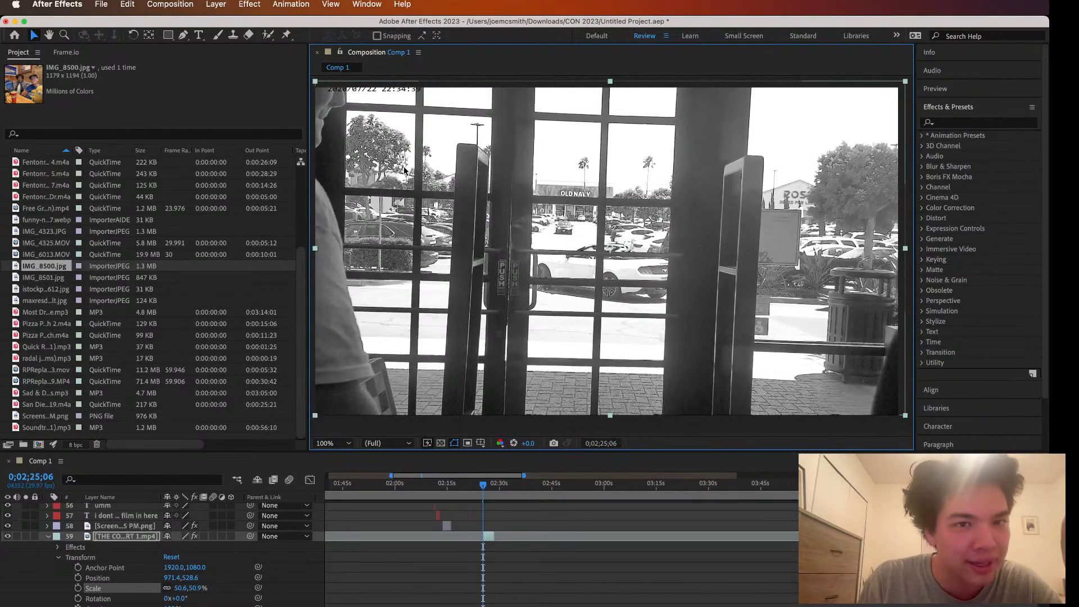
scroll(491, 221, down, 2)
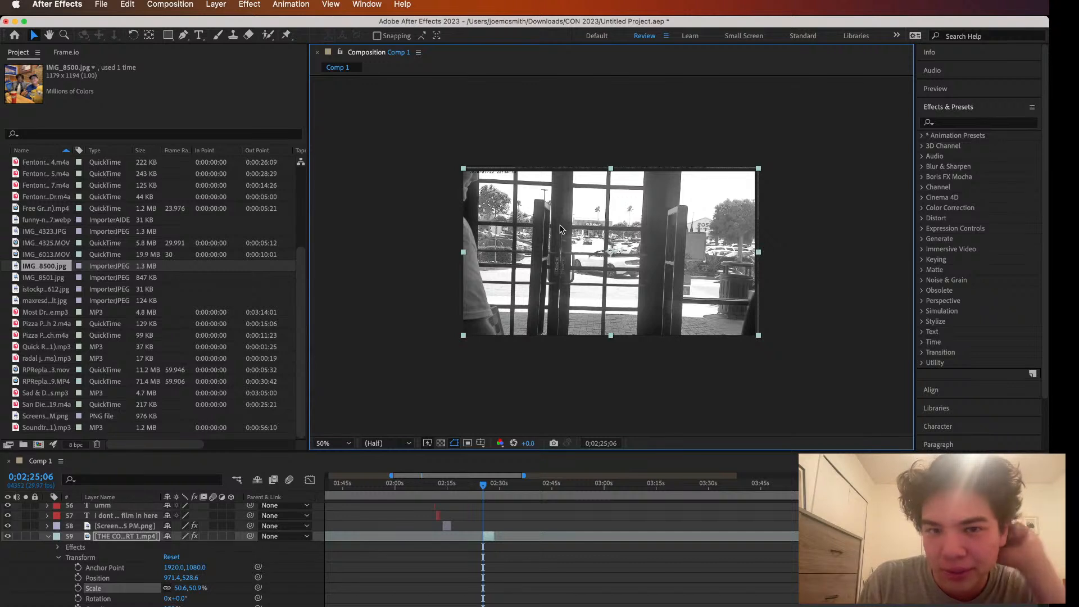
drag(609, 232, 606, 231)
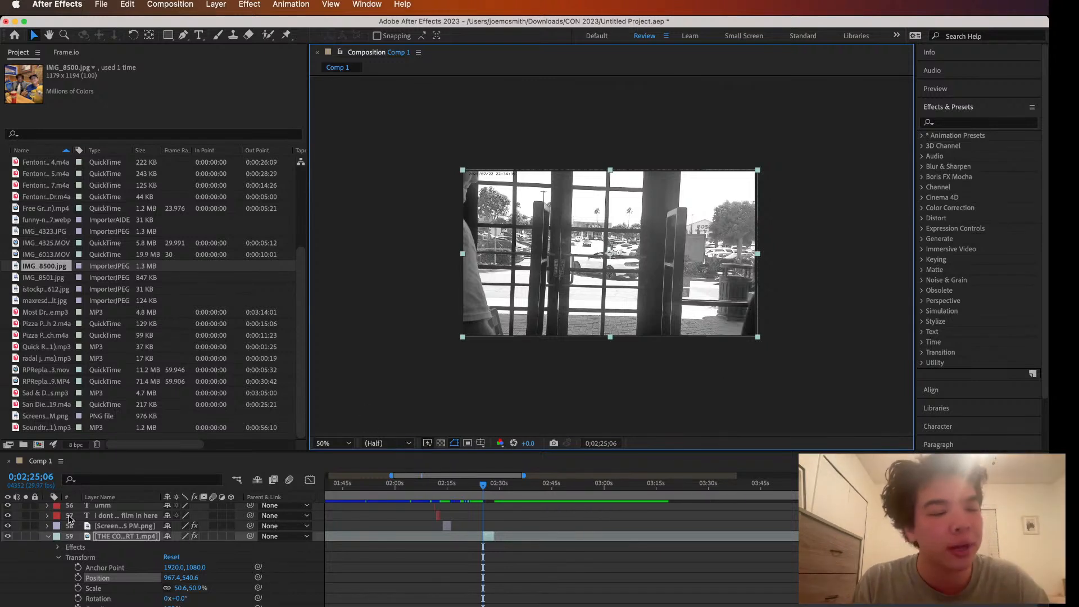
click(48, 536)
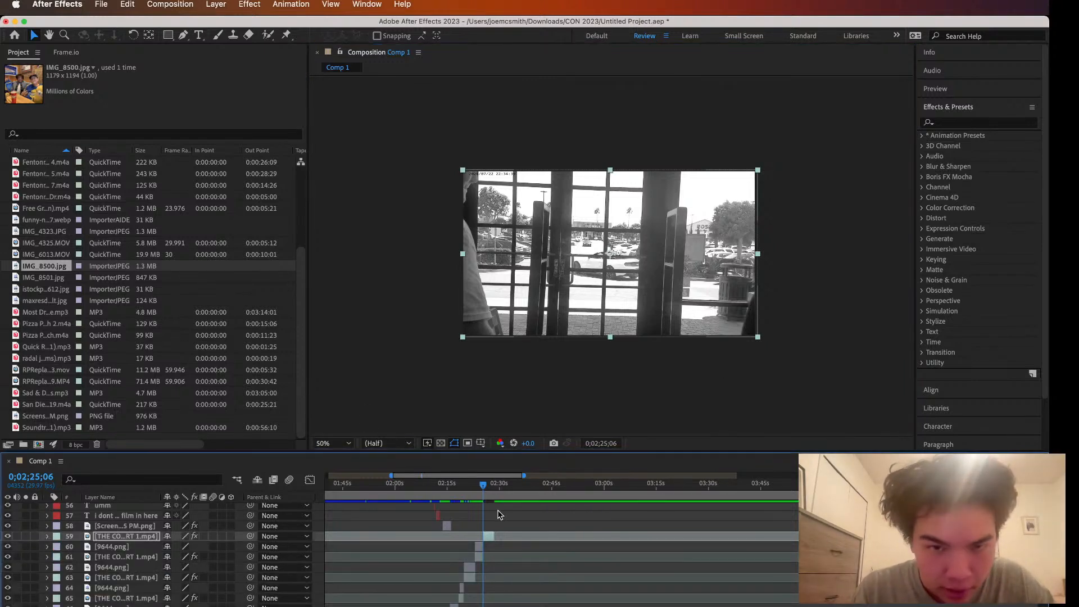
Play back the layer 59 clip from 0;02;25;06, stop at 0;02;28;18 and save the project
key(space)
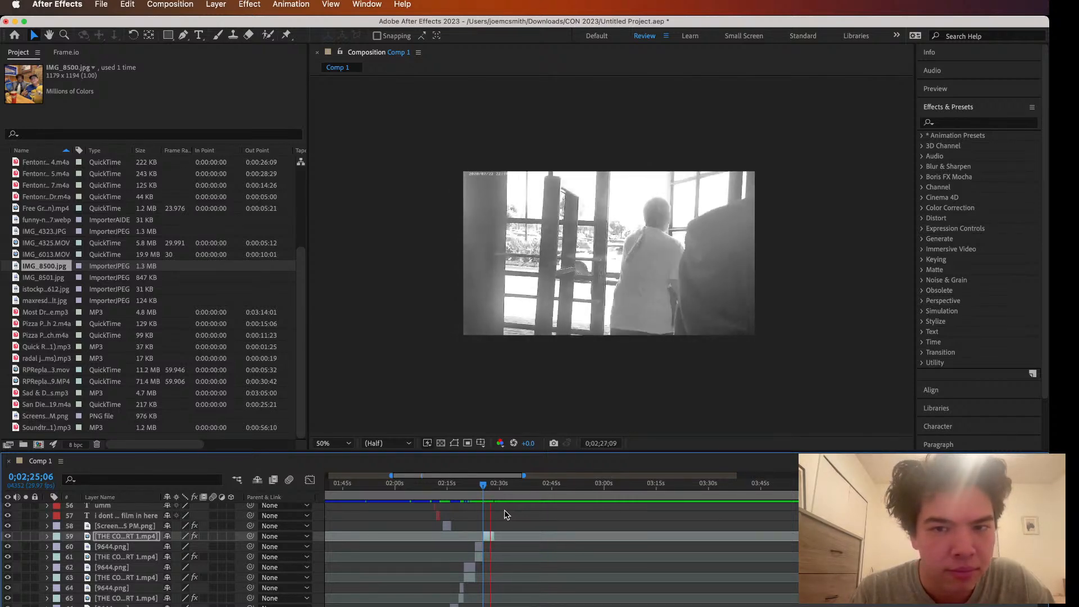
key(space)
key(space)
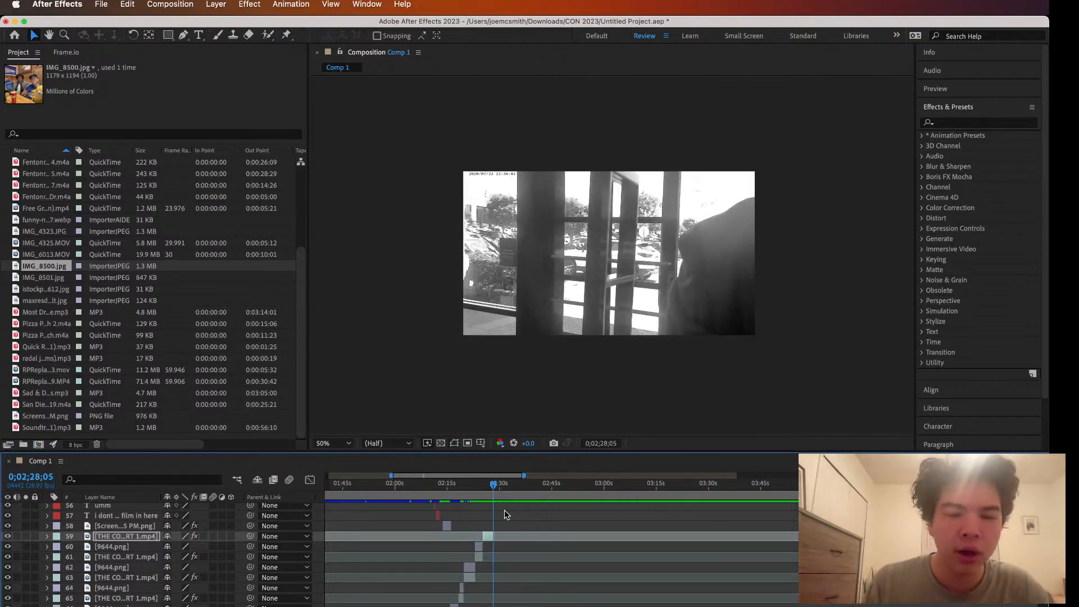
click(496, 492)
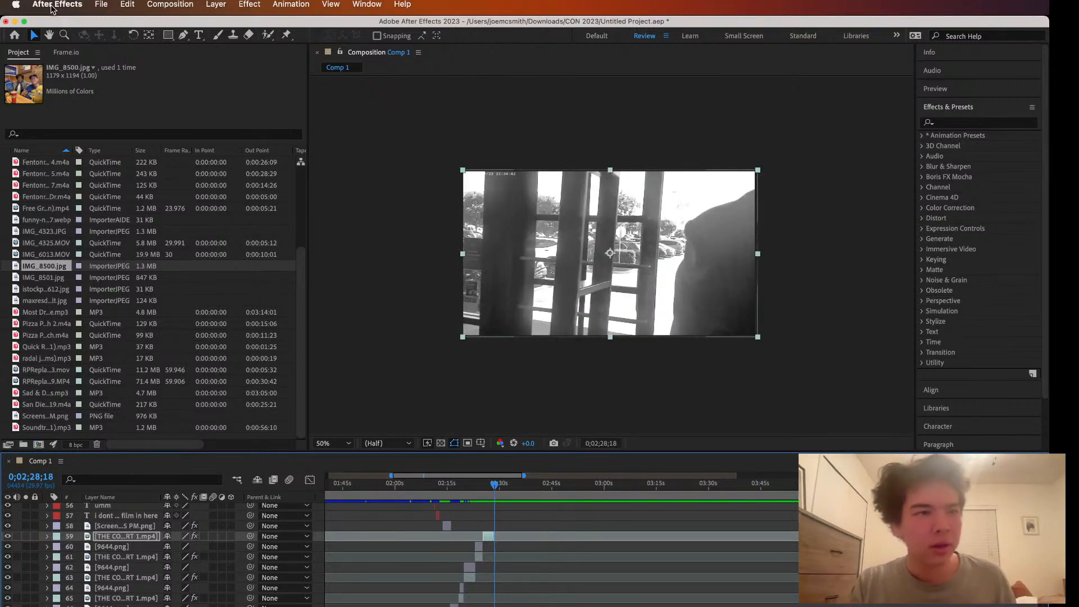
click(101, 4)
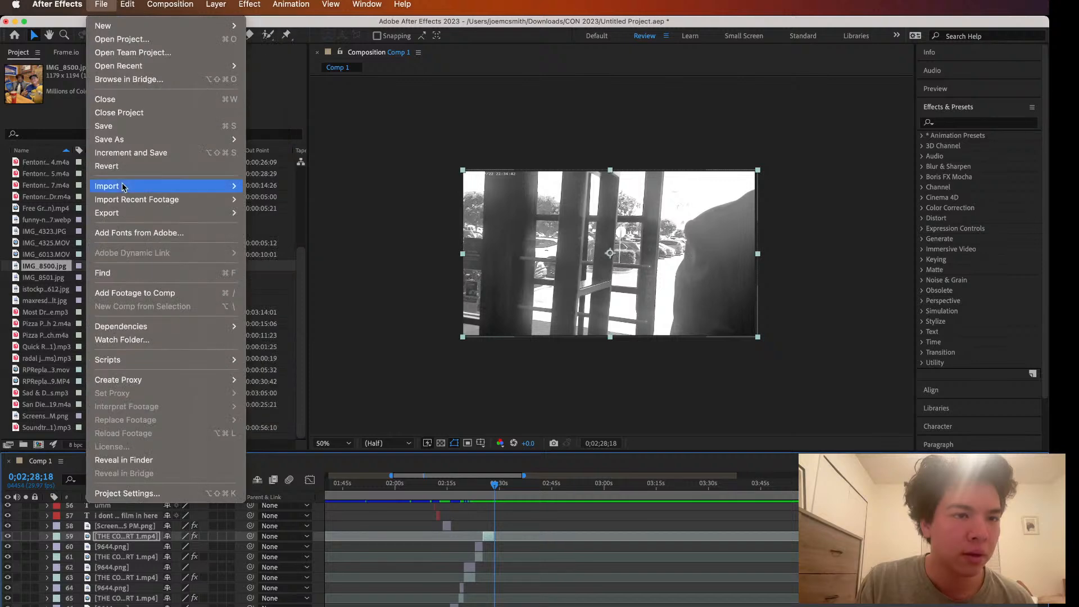
click(115, 130)
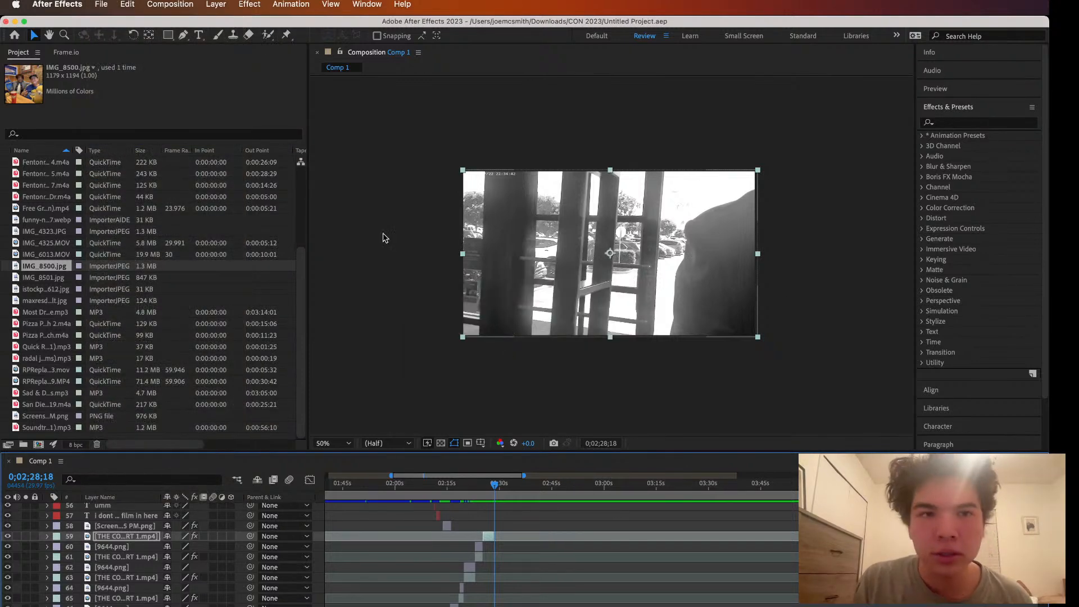
Add a text layer reading "fuk barnes and nob le" over the lower middle of the frame at 0;02;28;18
key(super+t)
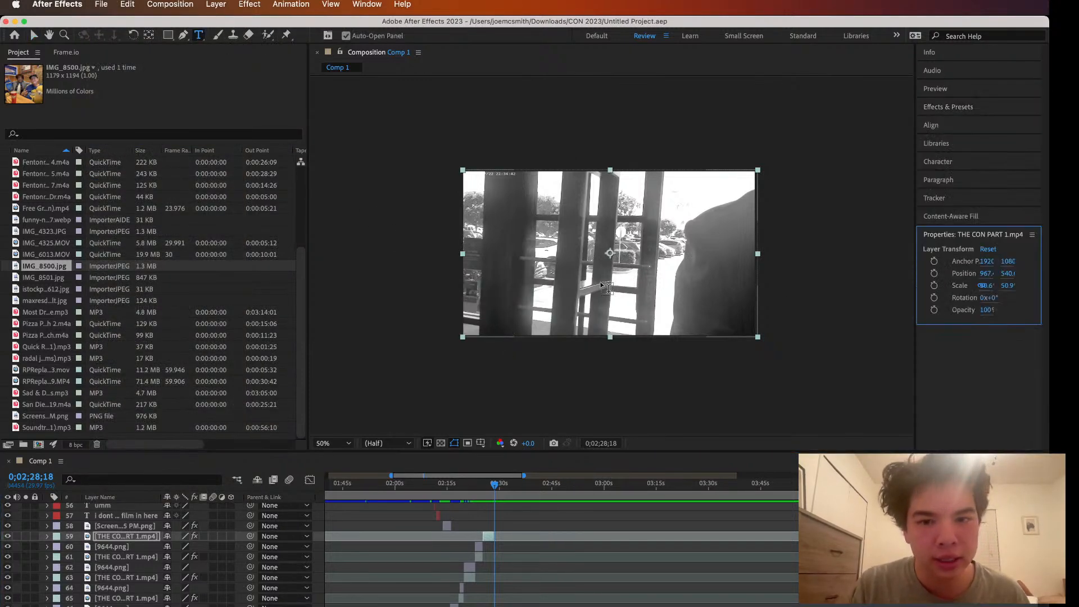
key(.)
click(592, 327)
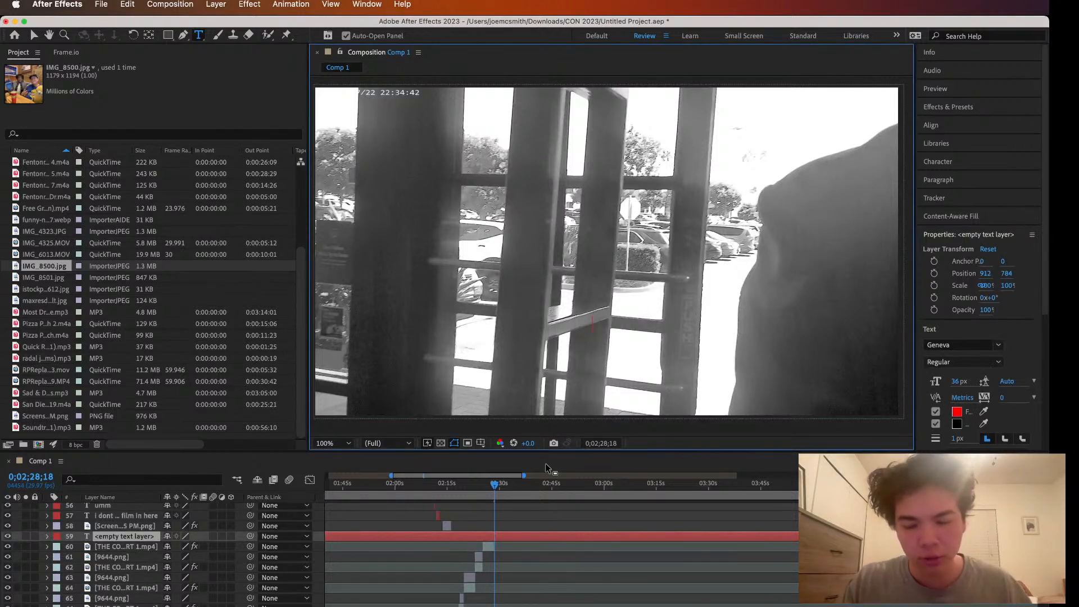
text(fuk)
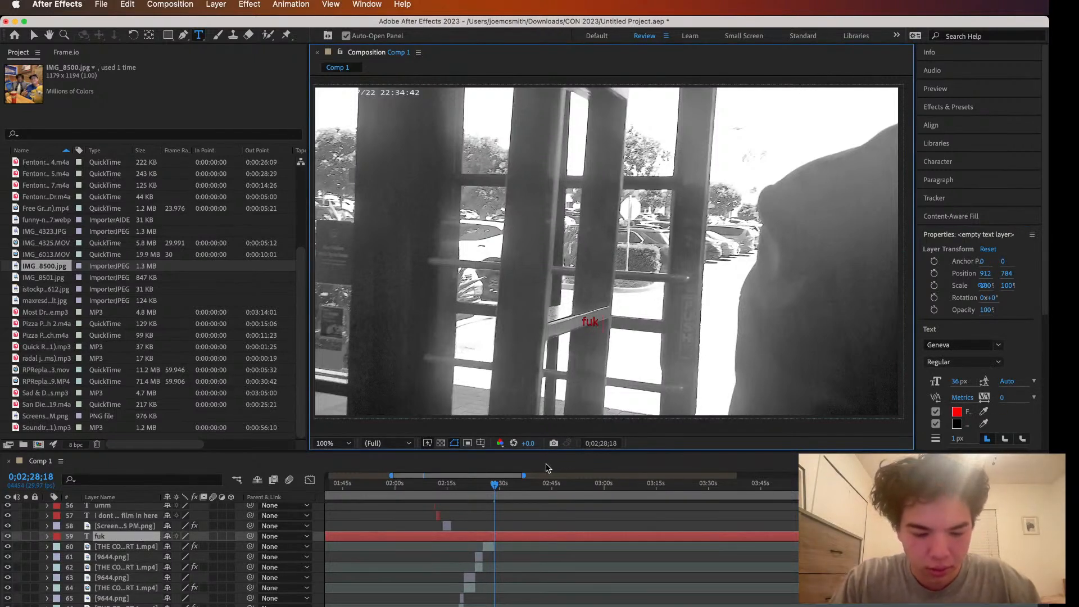
text( barnes and )
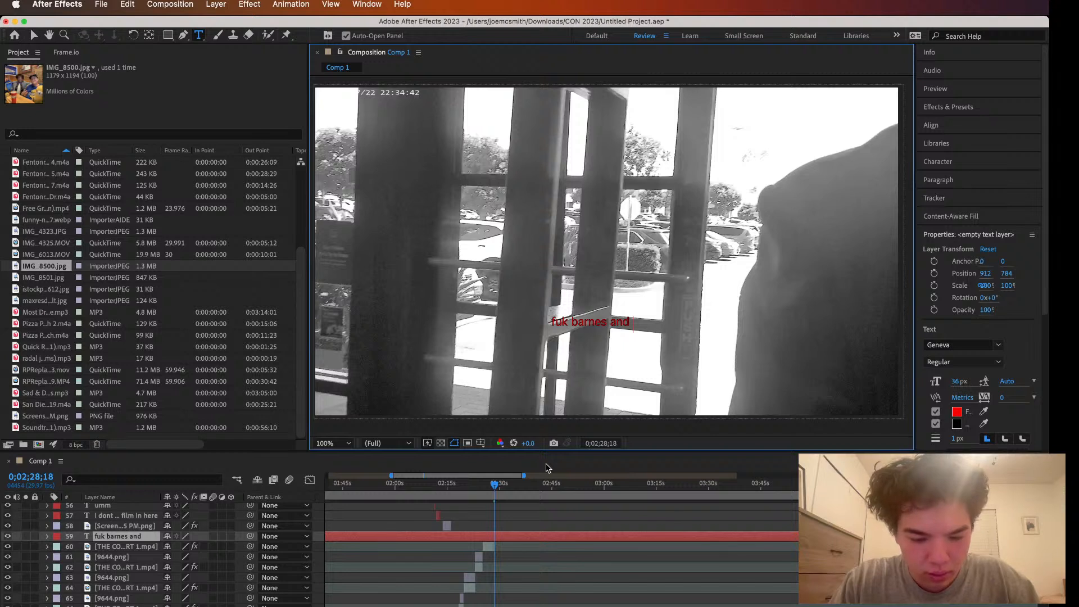
text(bonl)
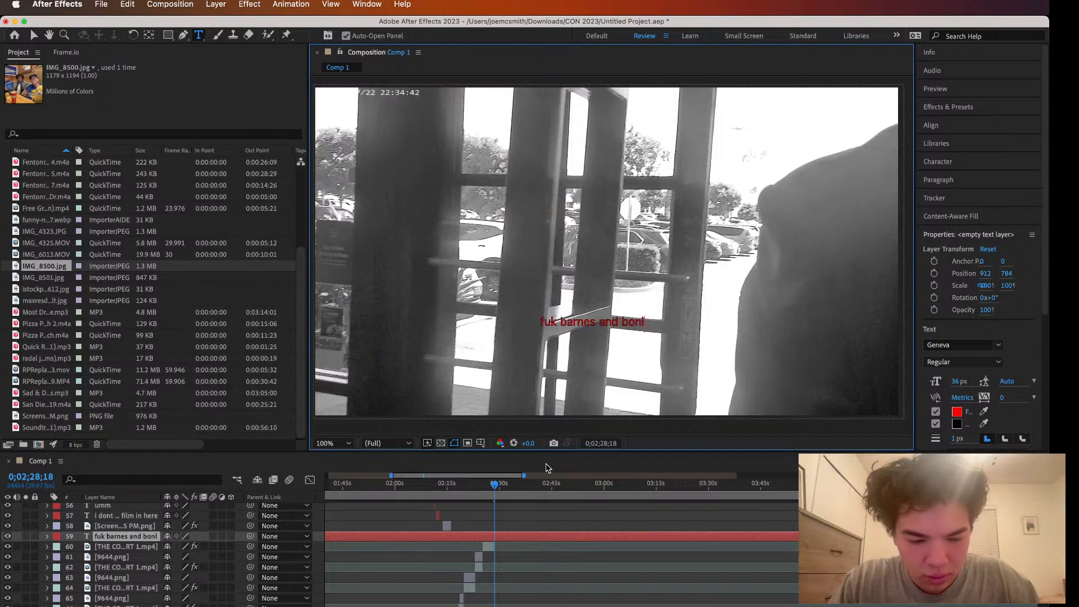
text(e)
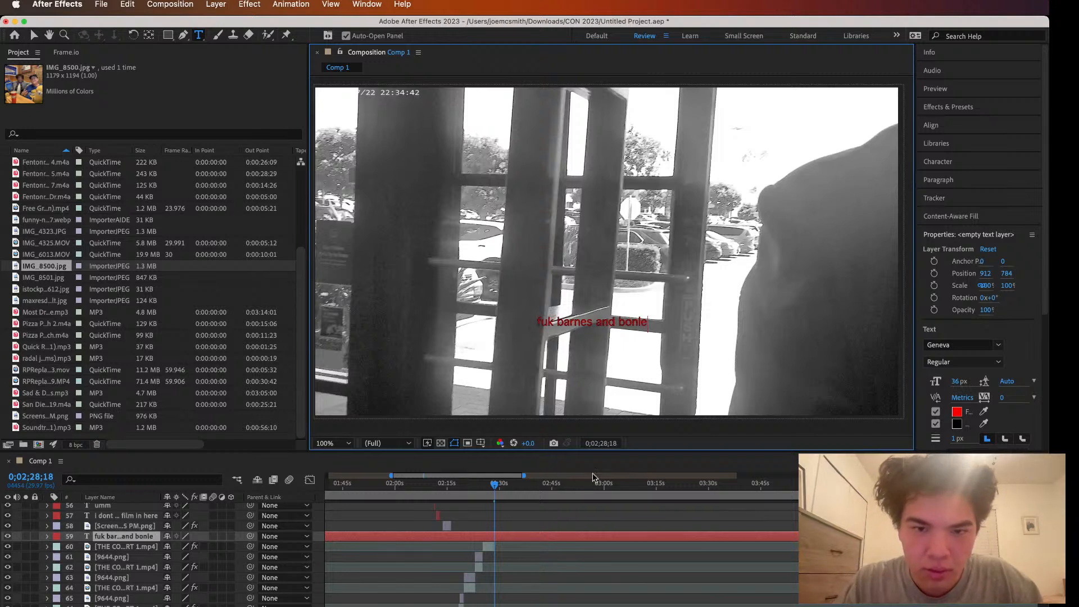
click(626, 323)
key(BackSpace)
text(n)
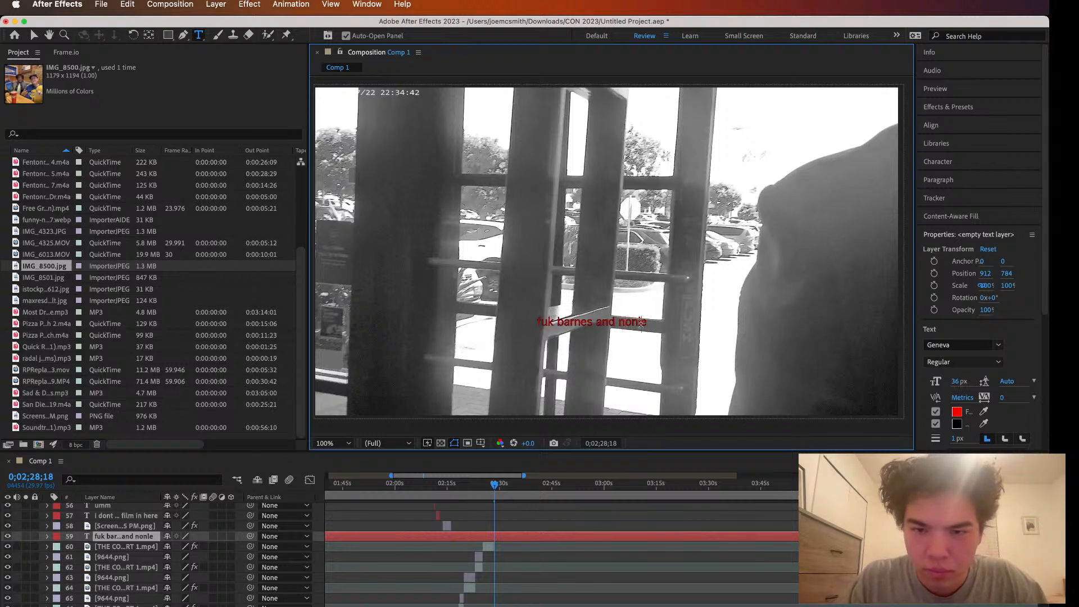
key(BackSpace)
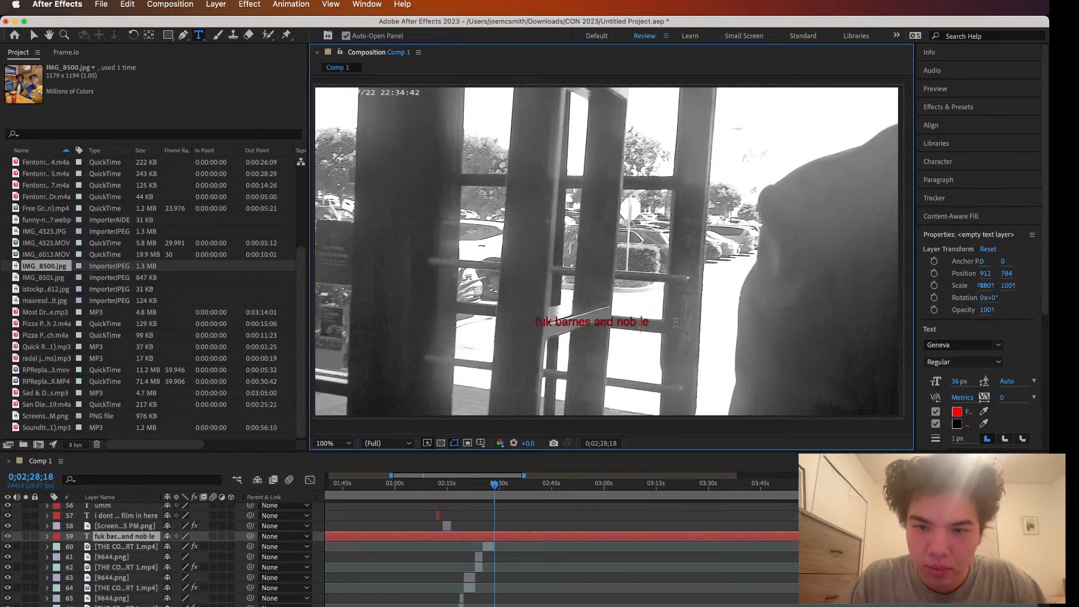
Recolor all of the new text with a magenta FF00FC fill and a bright green stroke
key(super+a)
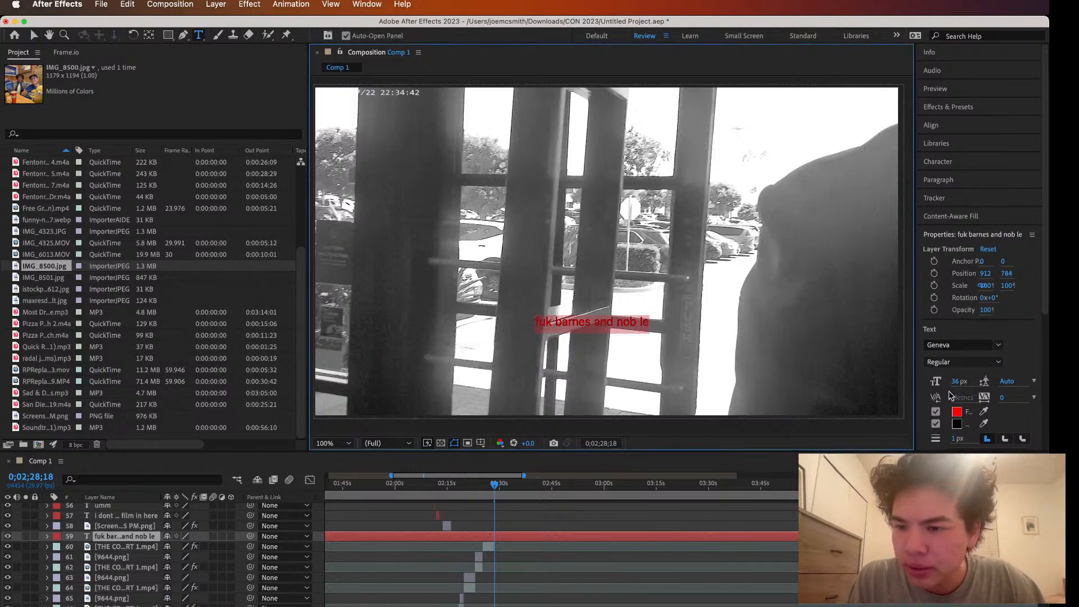
click(956, 414)
mouse_move(556, 310)
mouse_down()
mouse_move(552, 277)
mouse_move(569, 198)
mouse_up()
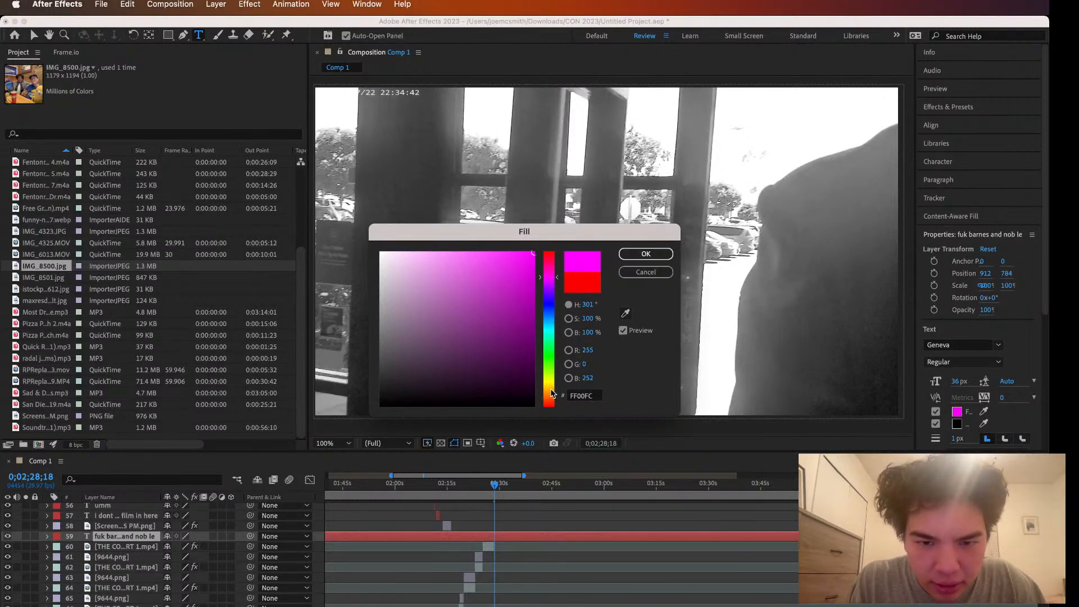
click(646, 253)
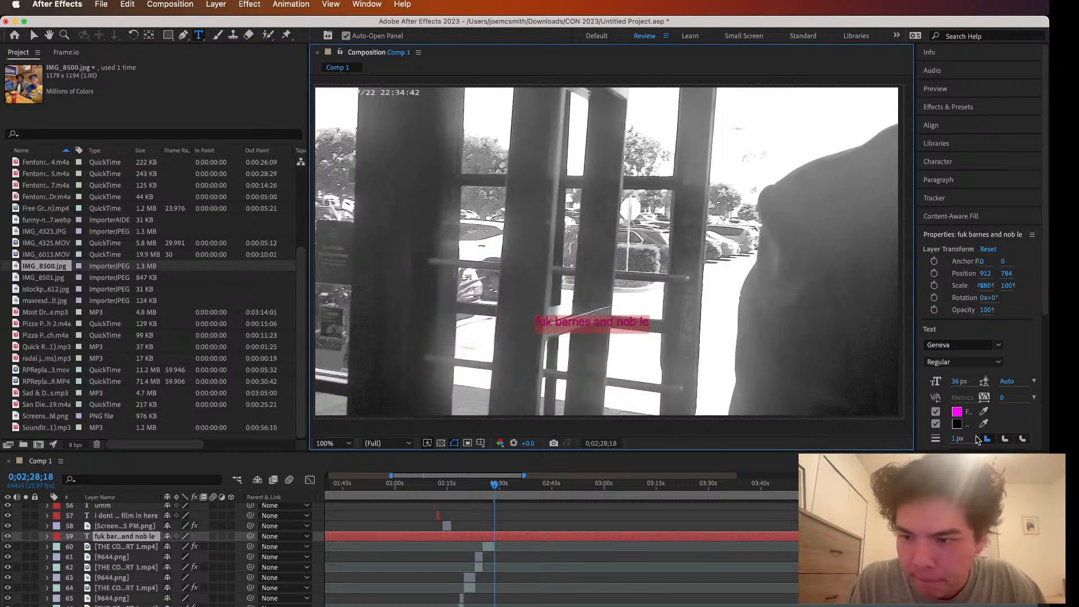
click(957, 425)
click(554, 339)
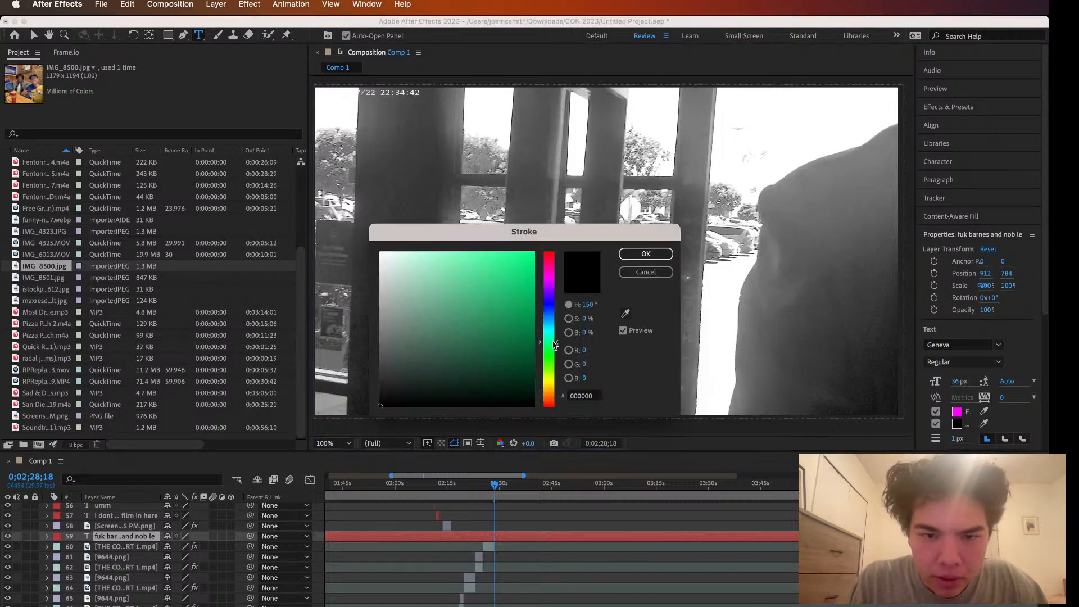
click(534, 253)
click(646, 254)
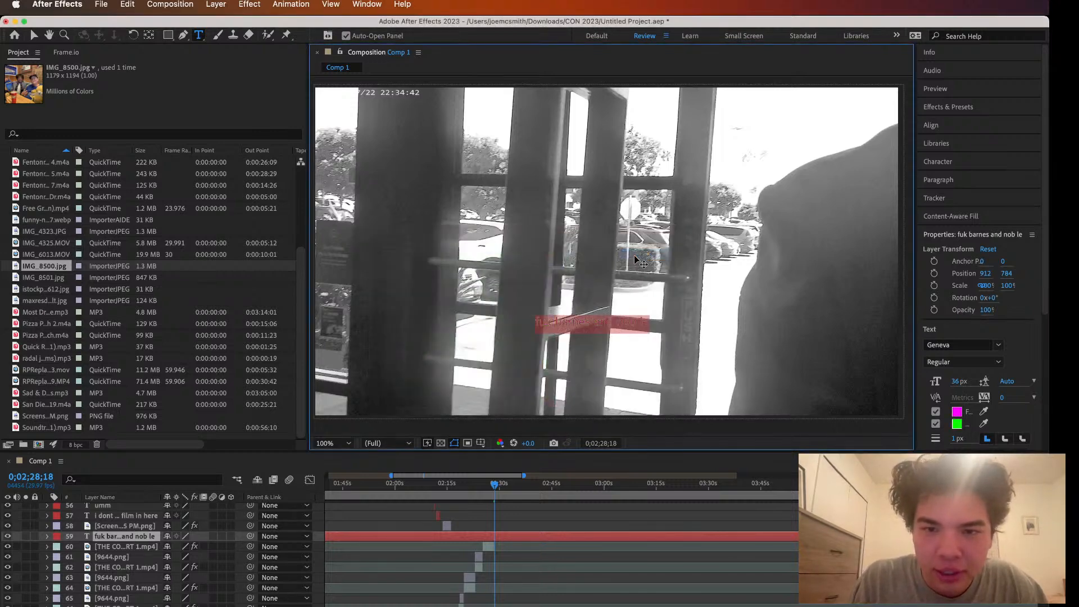
Enlarge the magenta and green text layer to about 149% wide and 154% high
click(34, 35)
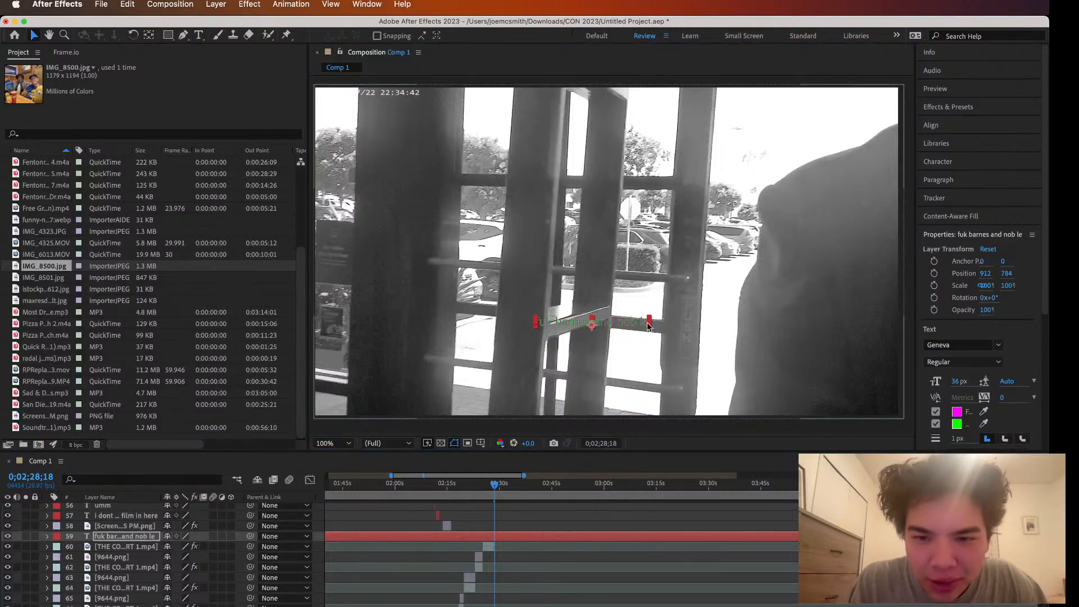
drag(646, 325, 678, 316)
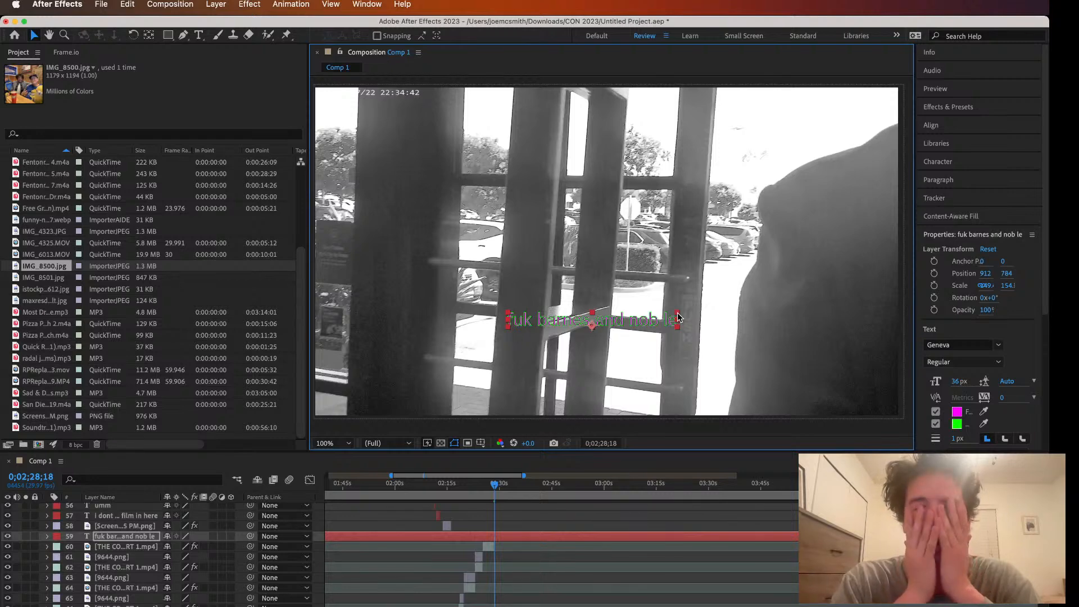
Move the "fuk barnes and nob le" text to the frame's lower-right area at about 1590, 916 and trim its start to just before 0;02;28;18
drag(557, 326, 757, 367)
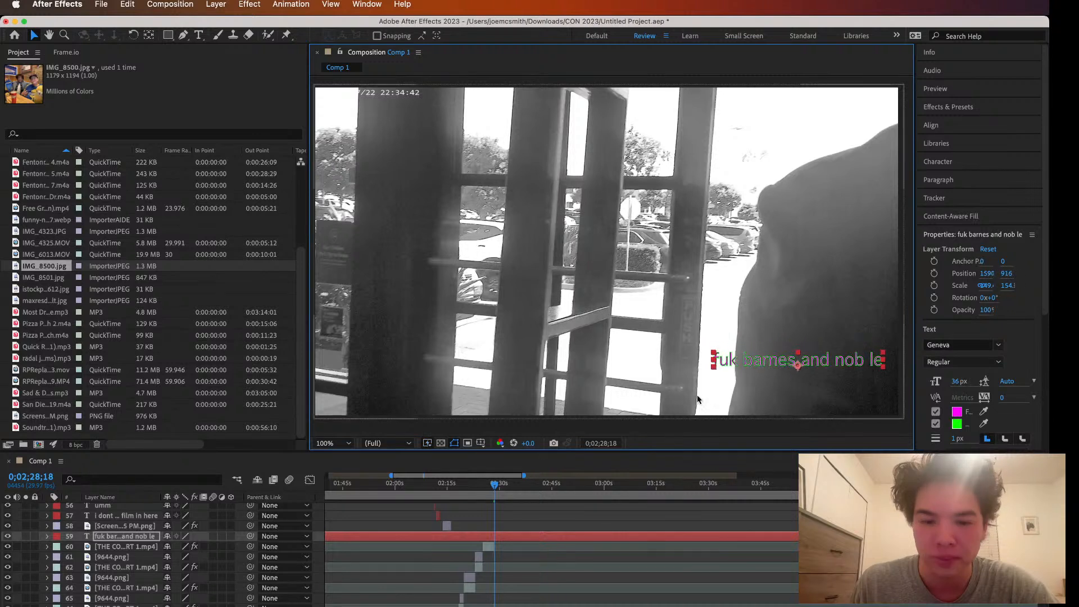
drag(390, 475, 280, 470)
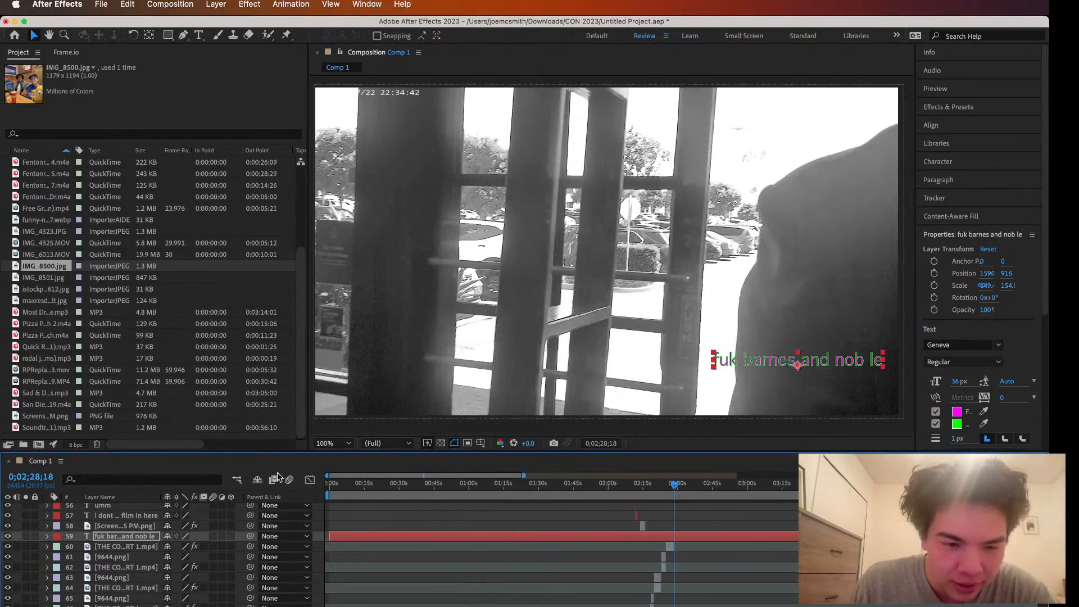
drag(332, 536, 673, 537)
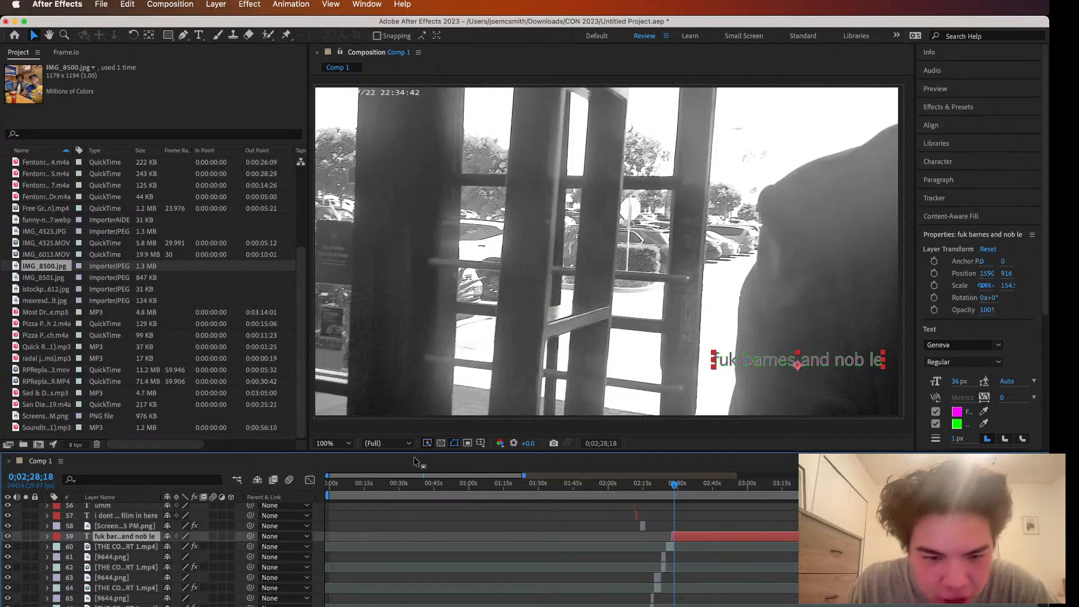
Shorten the text layer to a brief caption that ends together with the store-exit clip on layer 60
drag(524, 476, 1039, 475)
drag(1034, 536, 435, 534)
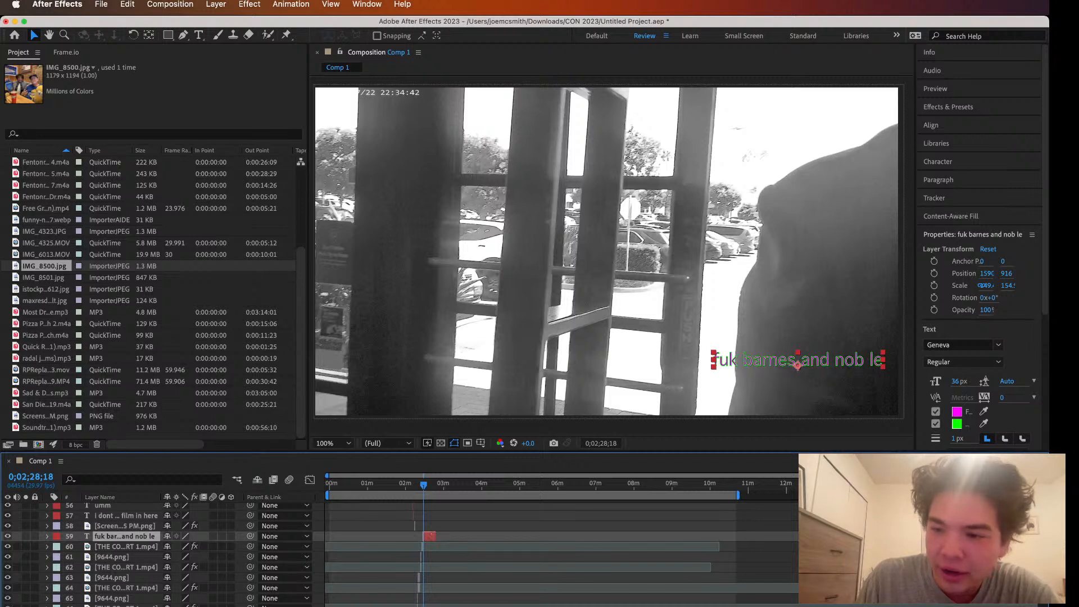
drag(1040, 475, 516, 476)
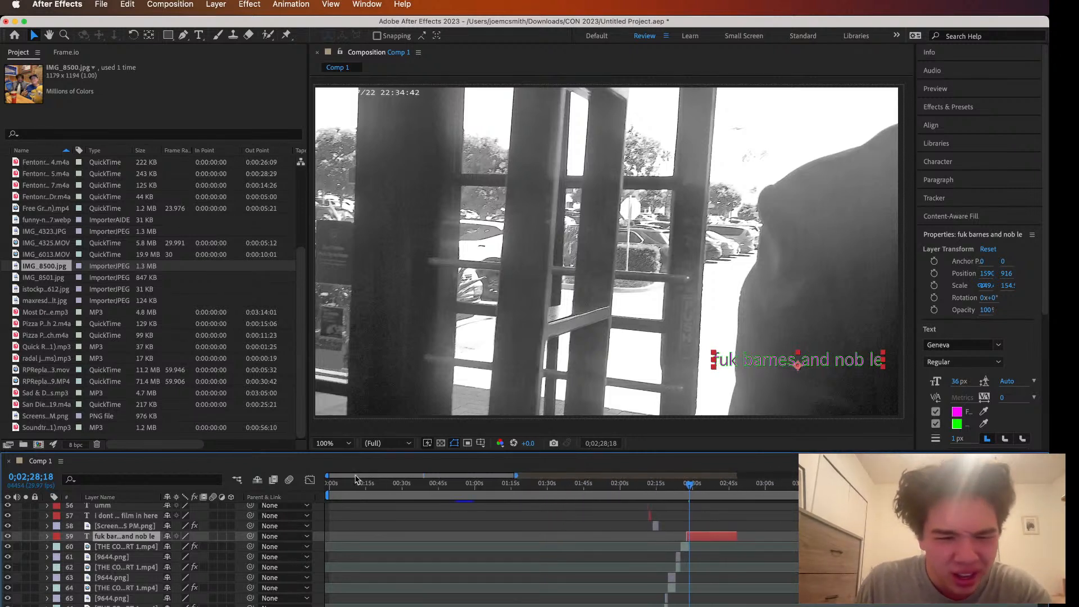
drag(327, 476, 402, 485)
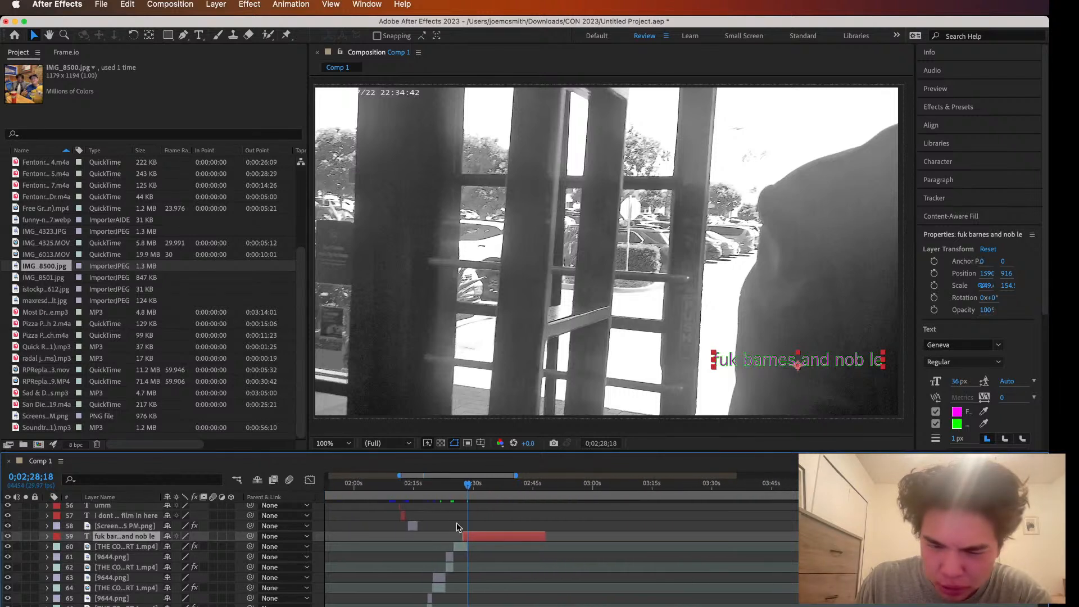
drag(463, 534, 464, 534)
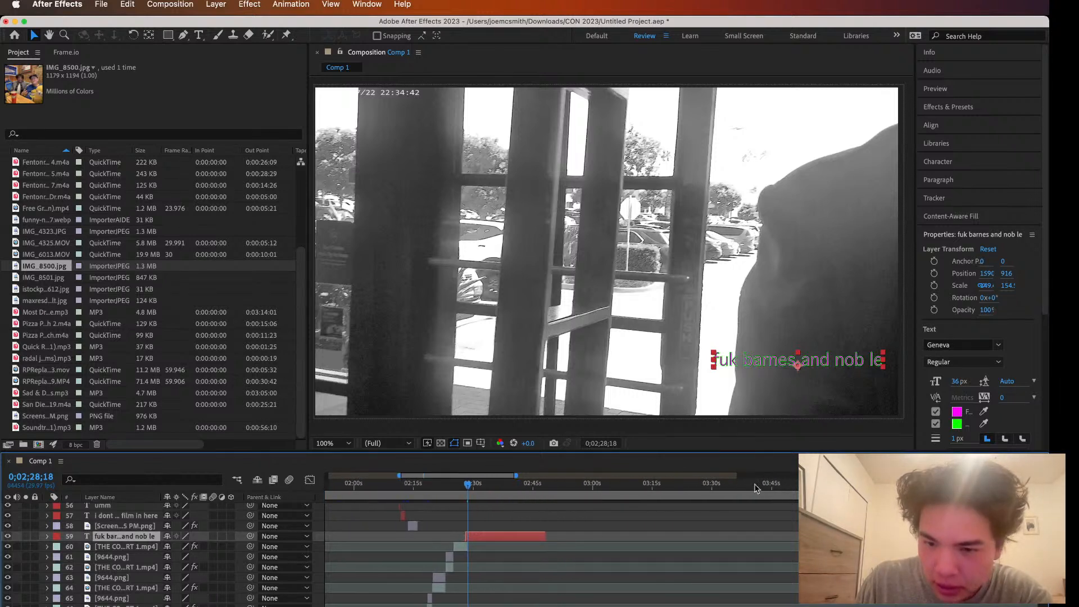
drag(546, 537, 488, 537)
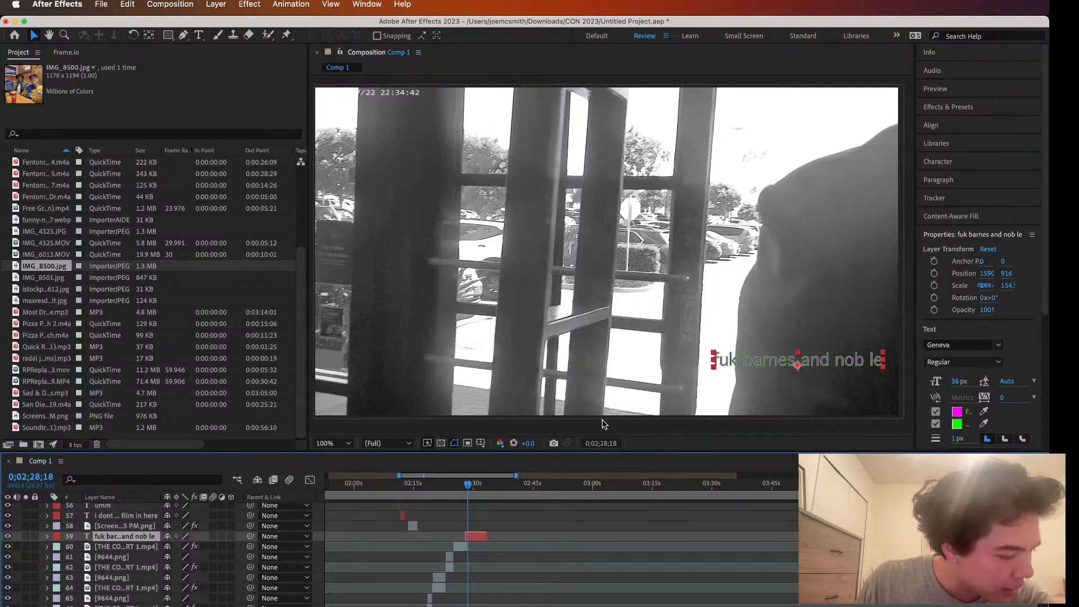
drag(516, 476, 451, 477)
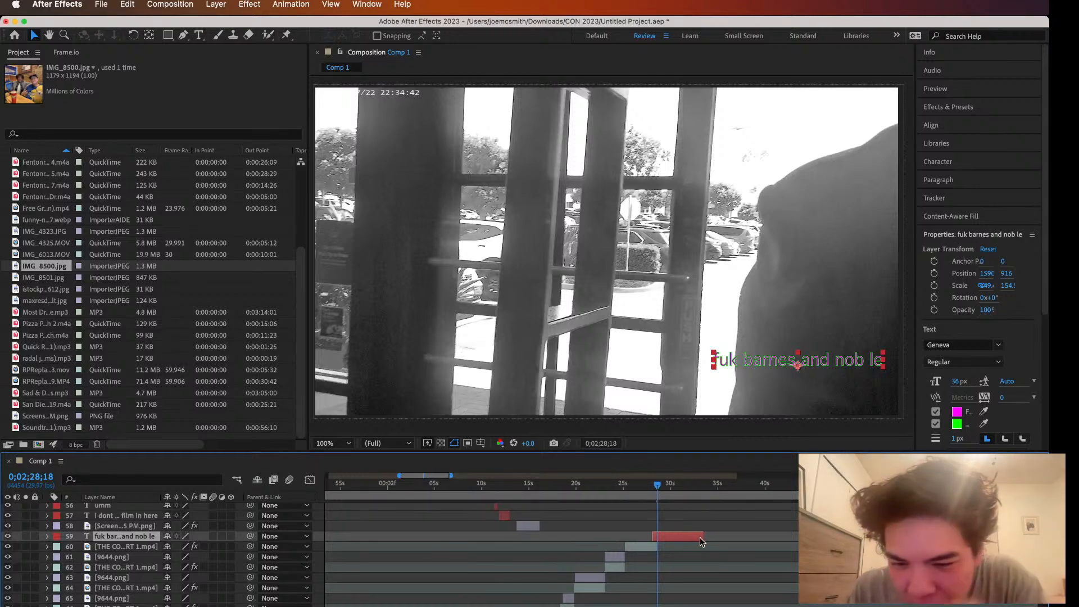
drag(702, 538, 663, 540)
Review the caption's appearance over the store-exit clip between 0;02;27;25 and 0;02;28;08
mouse_move(657, 484)
mouse_down()
mouse_move(639, 490)
mouse_move(663, 493)
mouse_move(653, 493)
mouse_up()
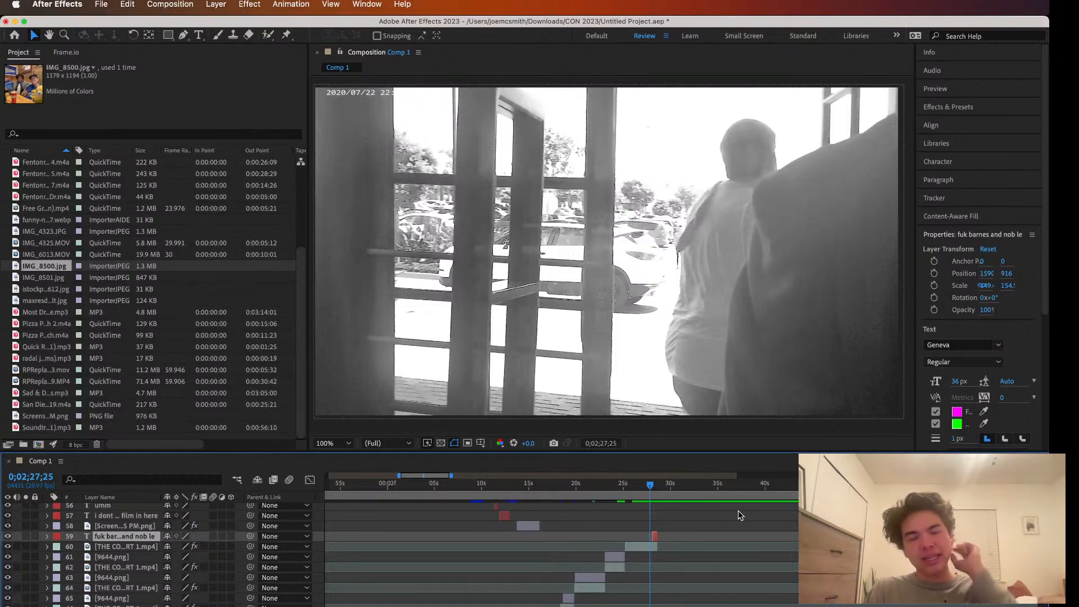
click(583, 527)
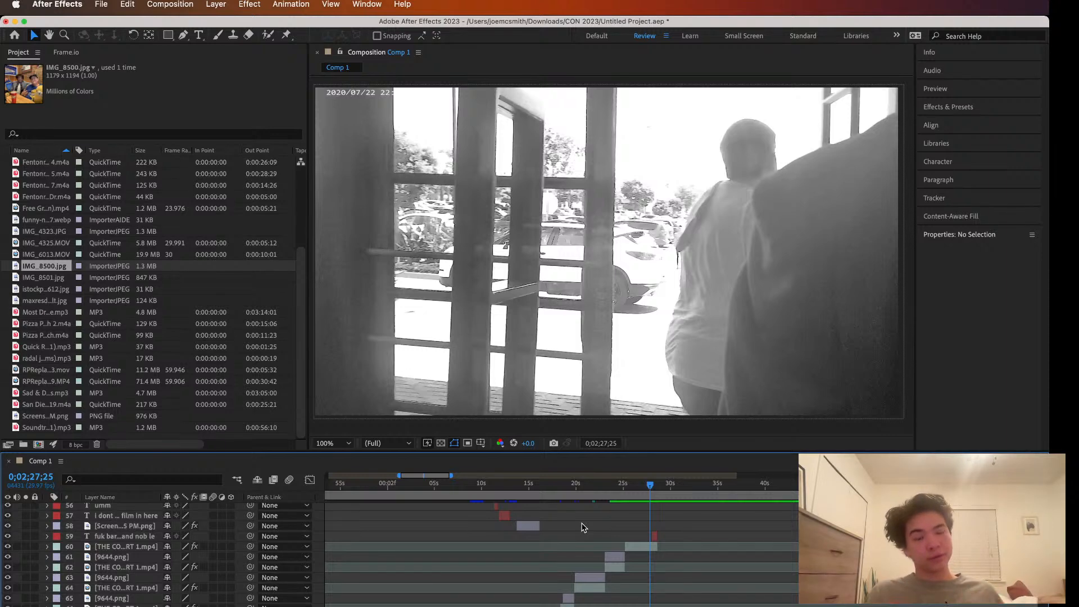
drag(647, 481, 651, 483)
scroll(797, 368, up, 1)
scroll(798, 372, down, 1)
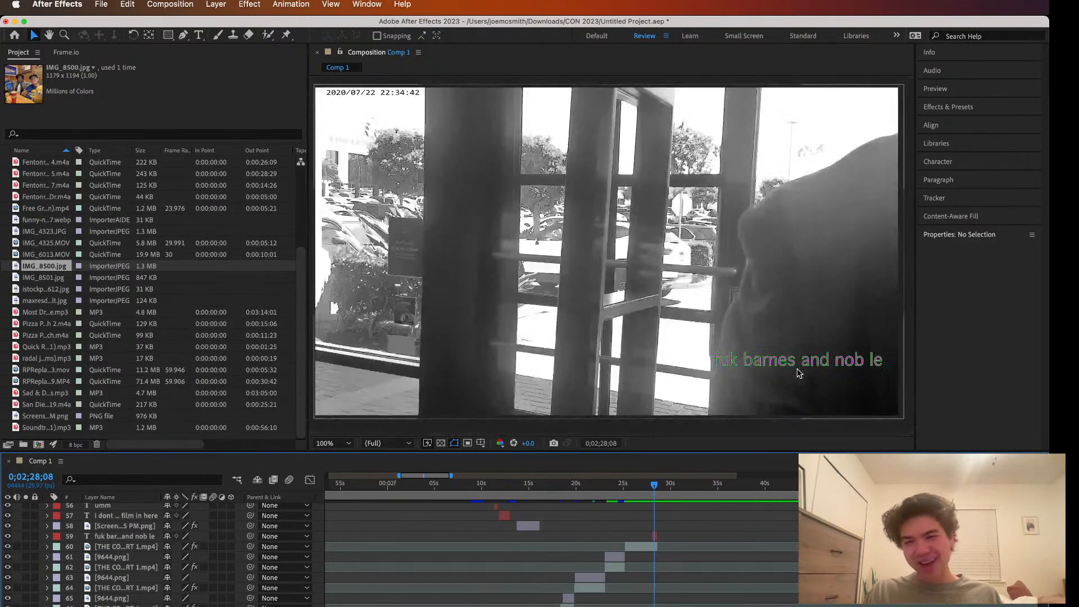
Play back the sequence from 0;02;21;16 through the end of the captioned store-exit clip
drag(655, 488, 601, 484)
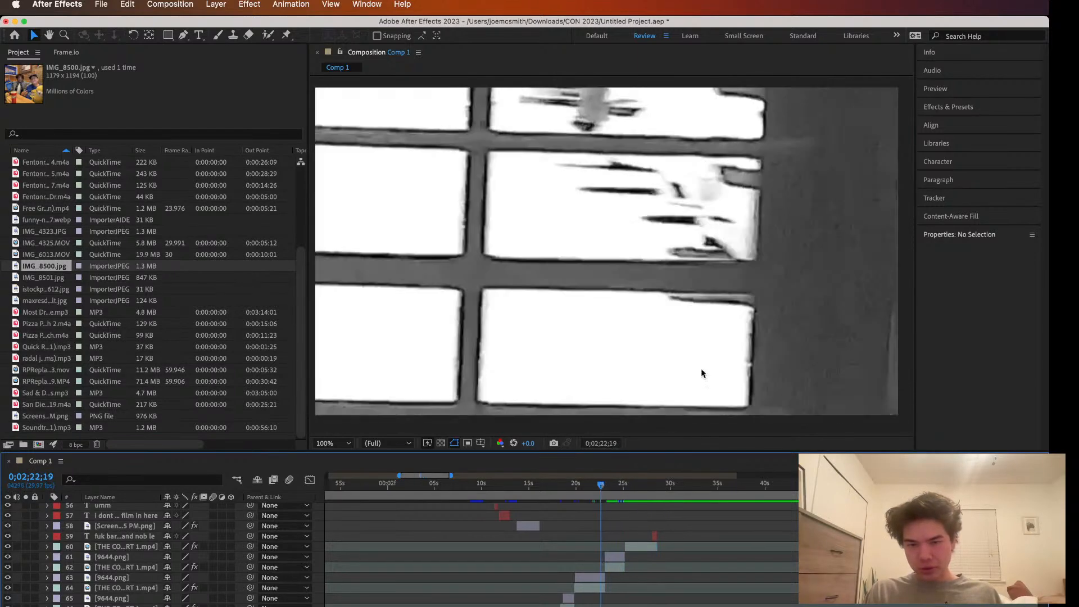
scroll(701, 371, down, 1)
scroll(655, 357, up, 1)
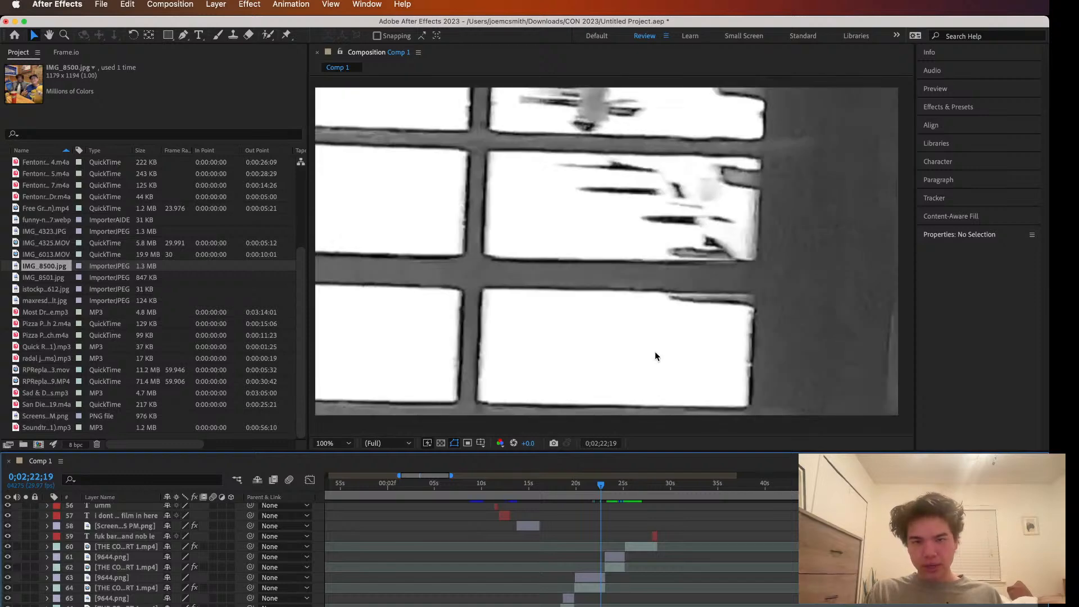
drag(602, 484, 593, 483)
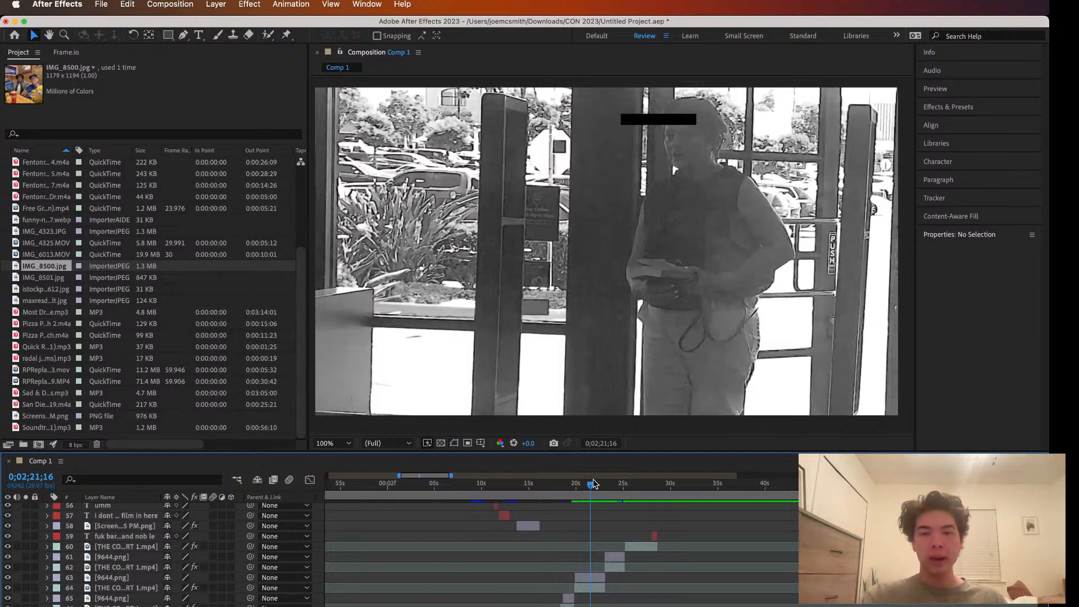
key(space)
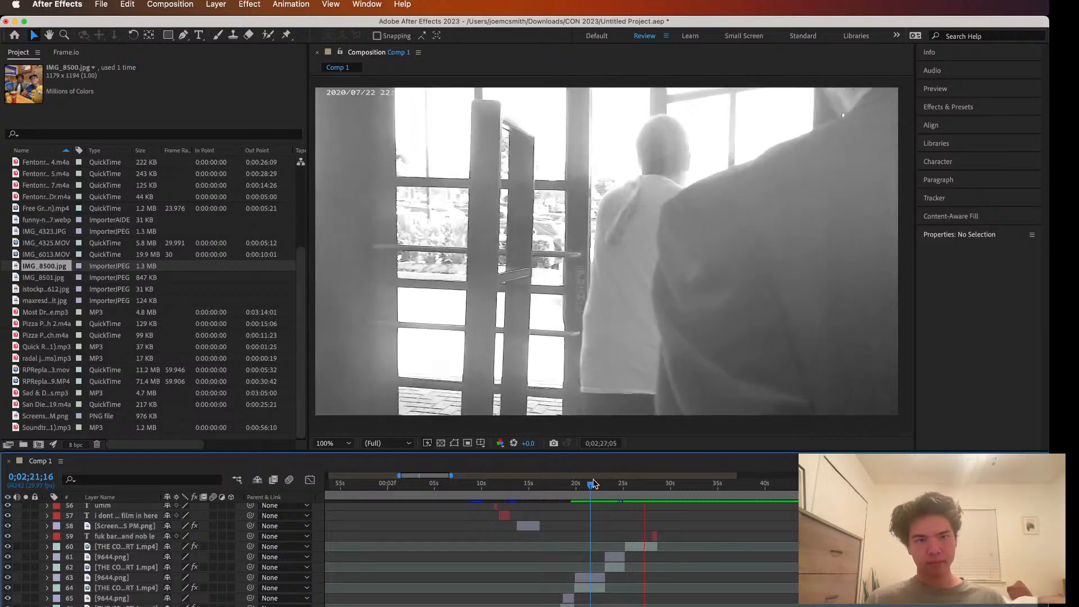
key(space)
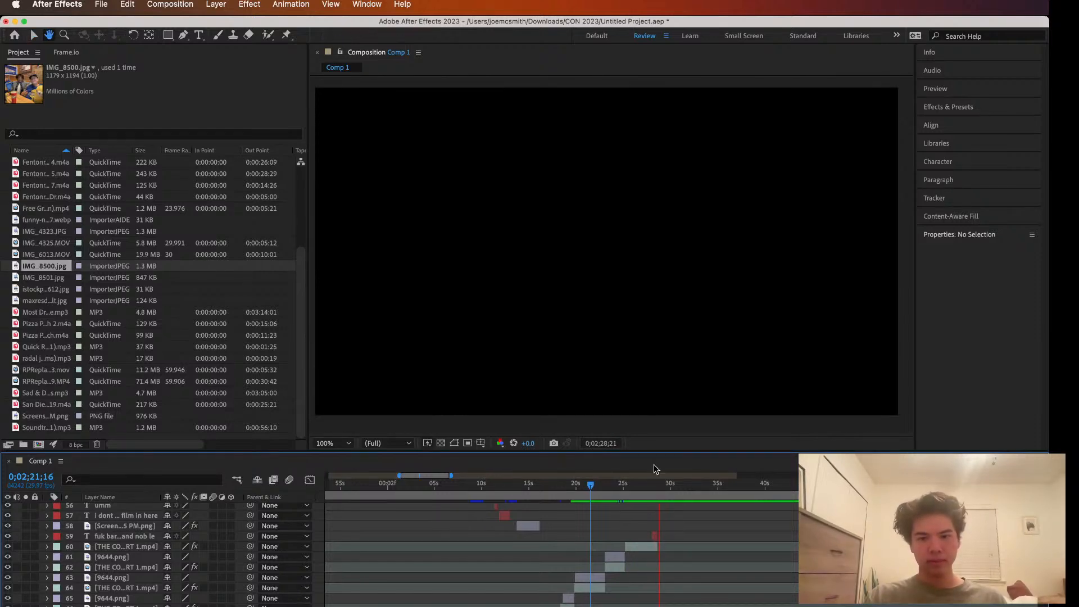
Extend the start of the caption text layer back to 0;02;27;19
mouse_move(629, 484)
mouse_down()
mouse_move(654, 485)
mouse_move(644, 489)
mouse_up()
key(space)
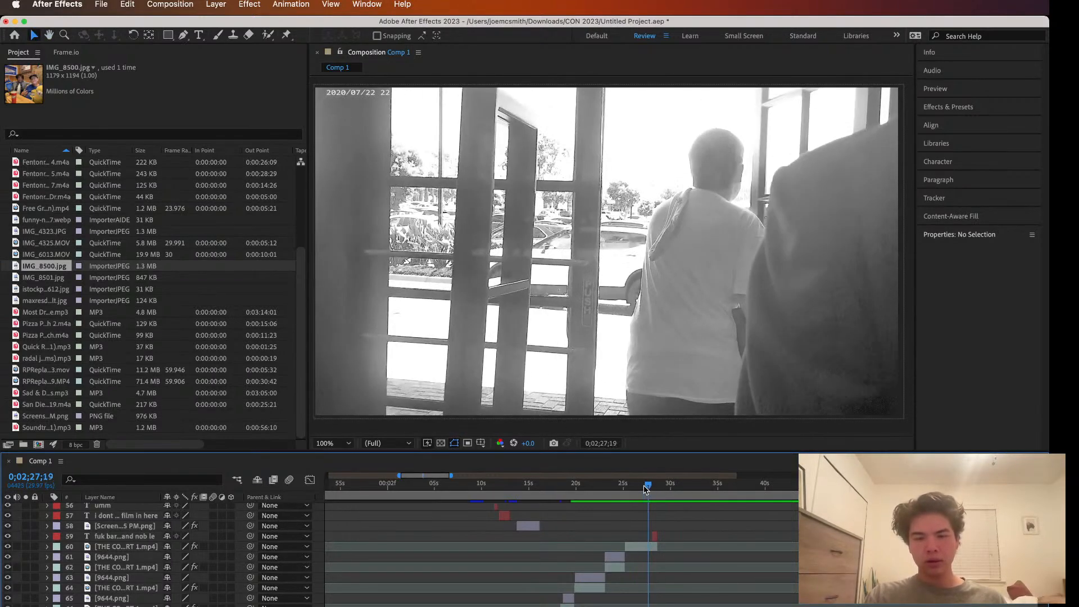
click(651, 536)
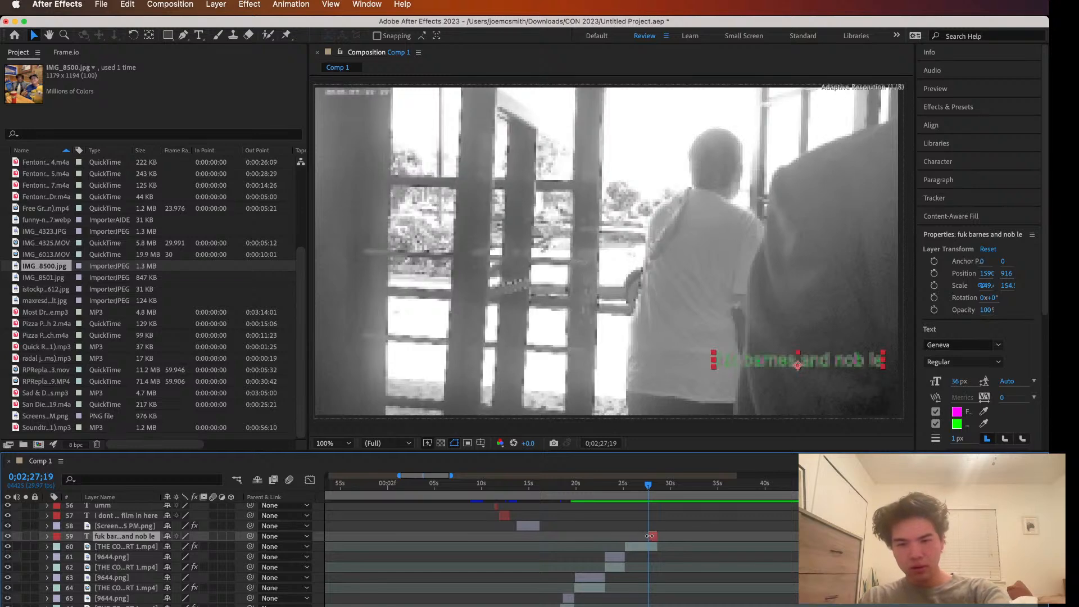
Place the current time at 0;02;29;14 after the store-exit clip and save the project
drag(648, 487, 666, 487)
click(101, 4)
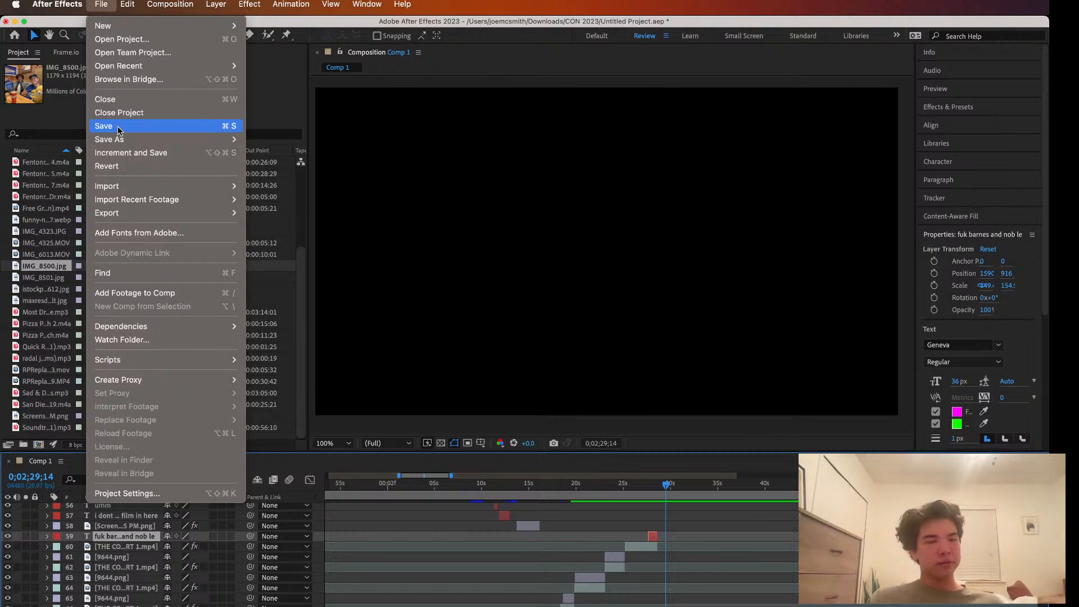
click(120, 128)
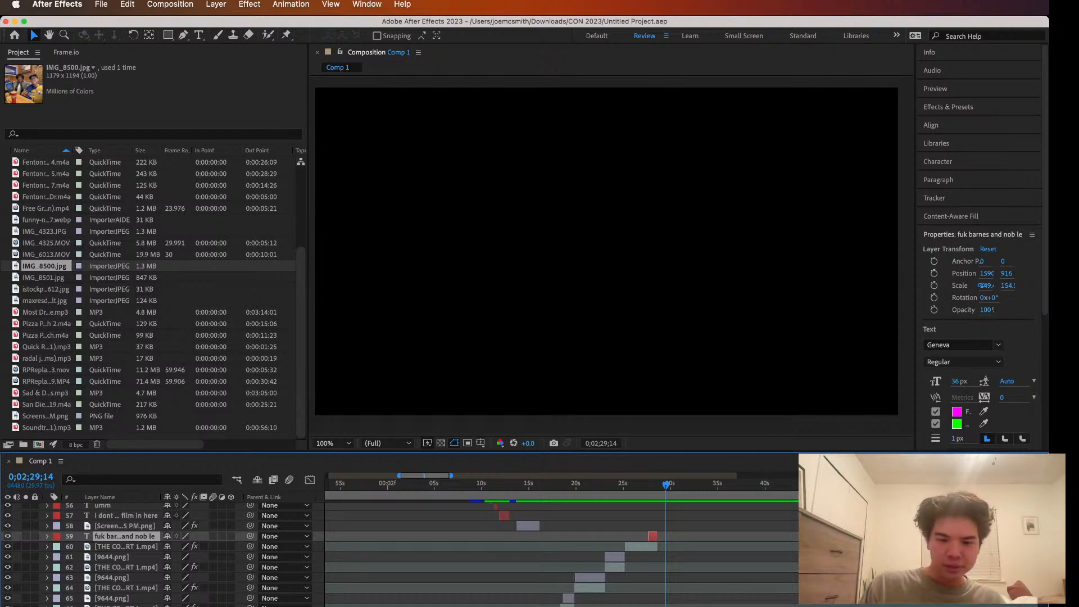
key(super+Tab)
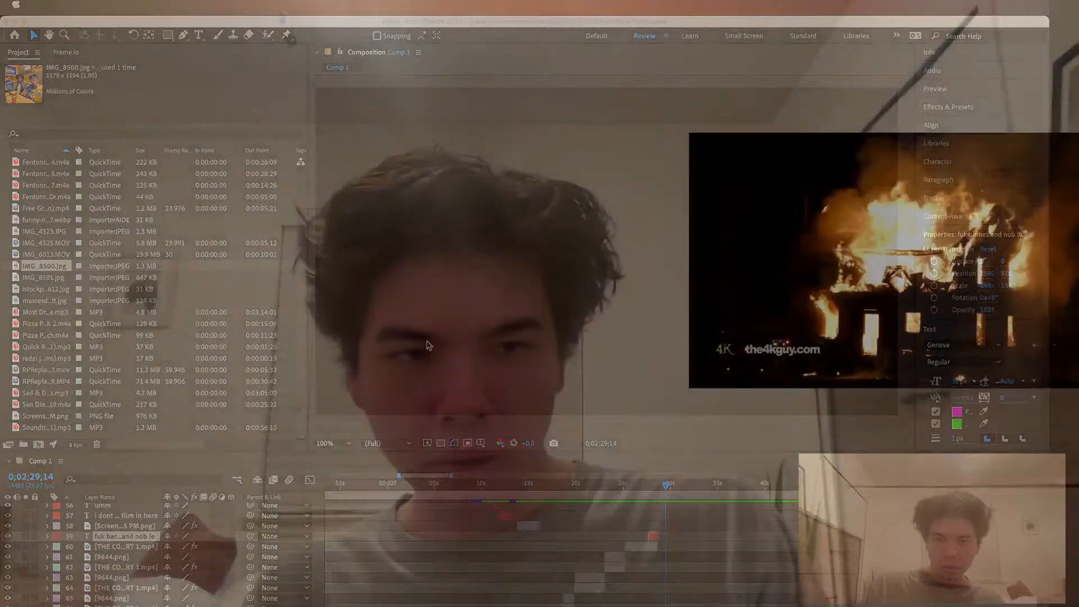